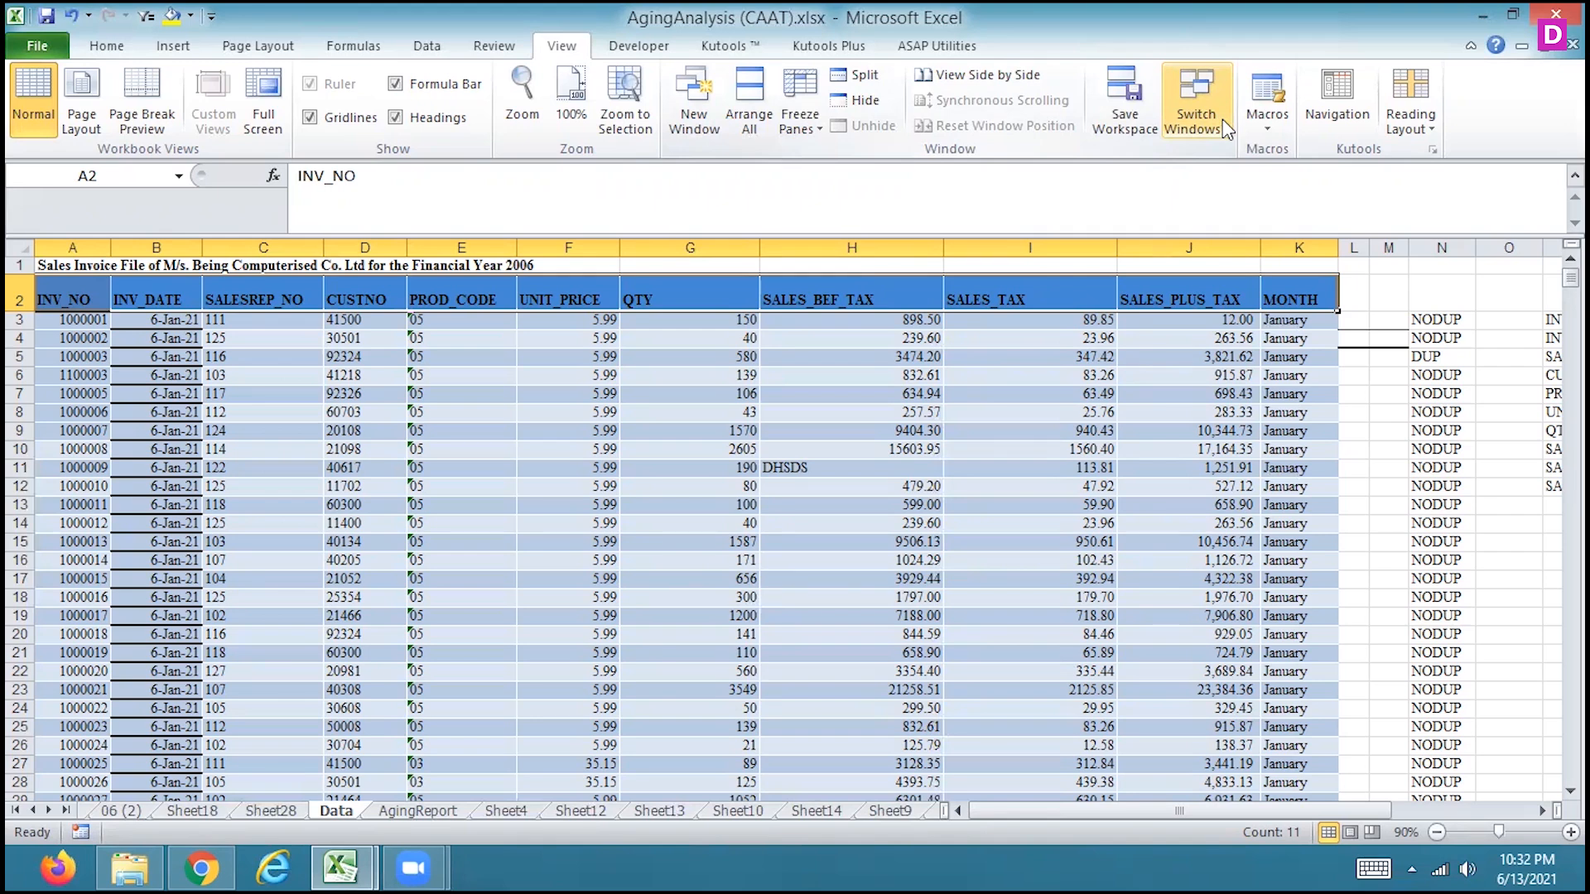
drag(76, 293, 1272, 778)
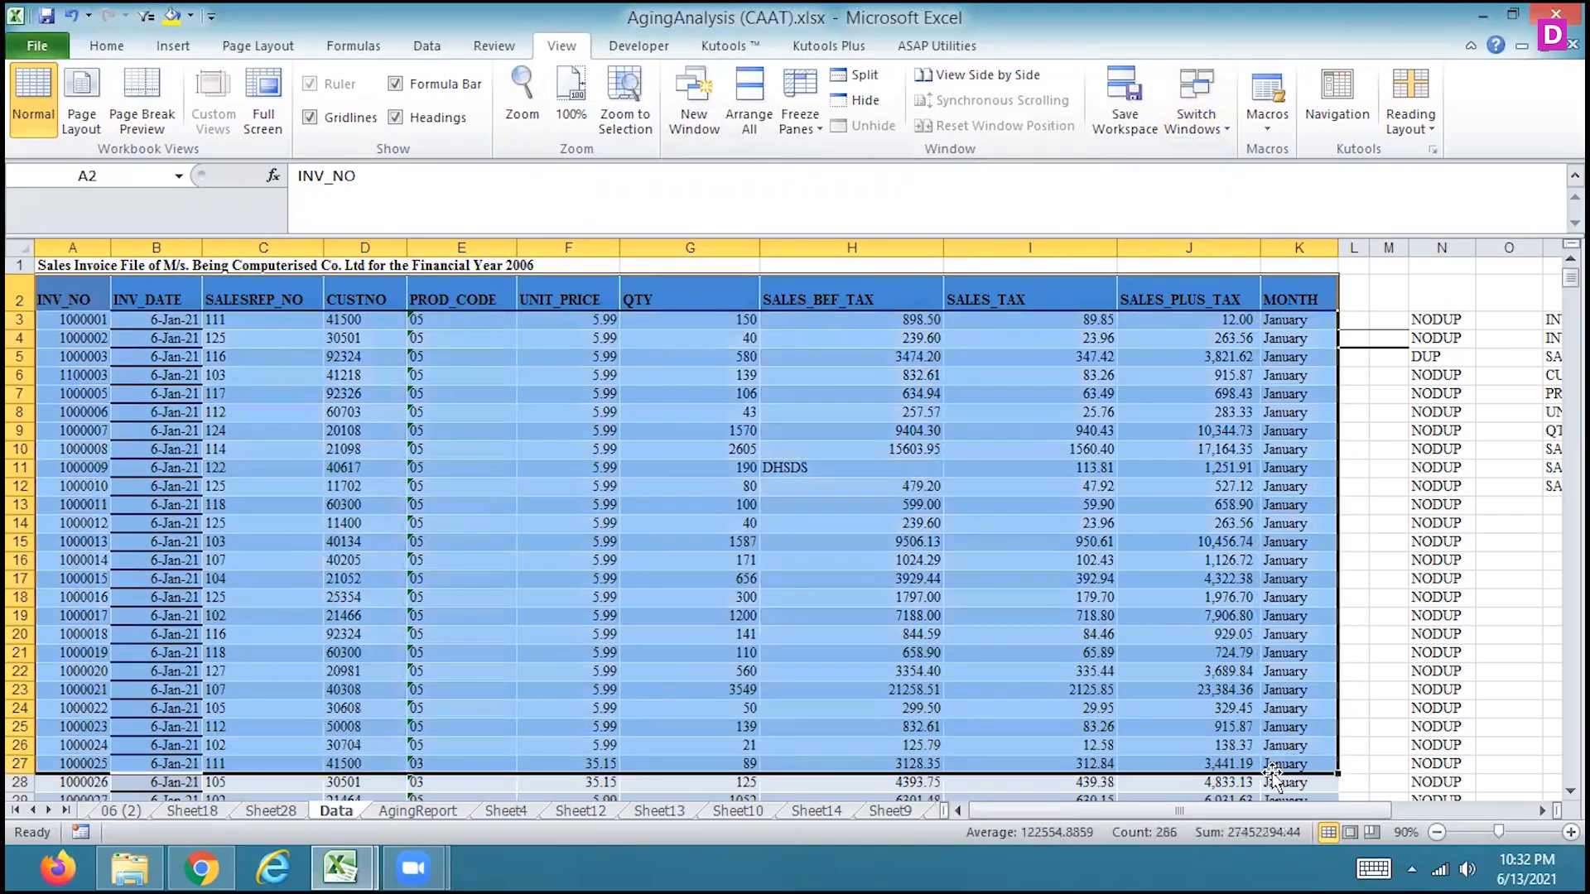
key(ctrl+c)
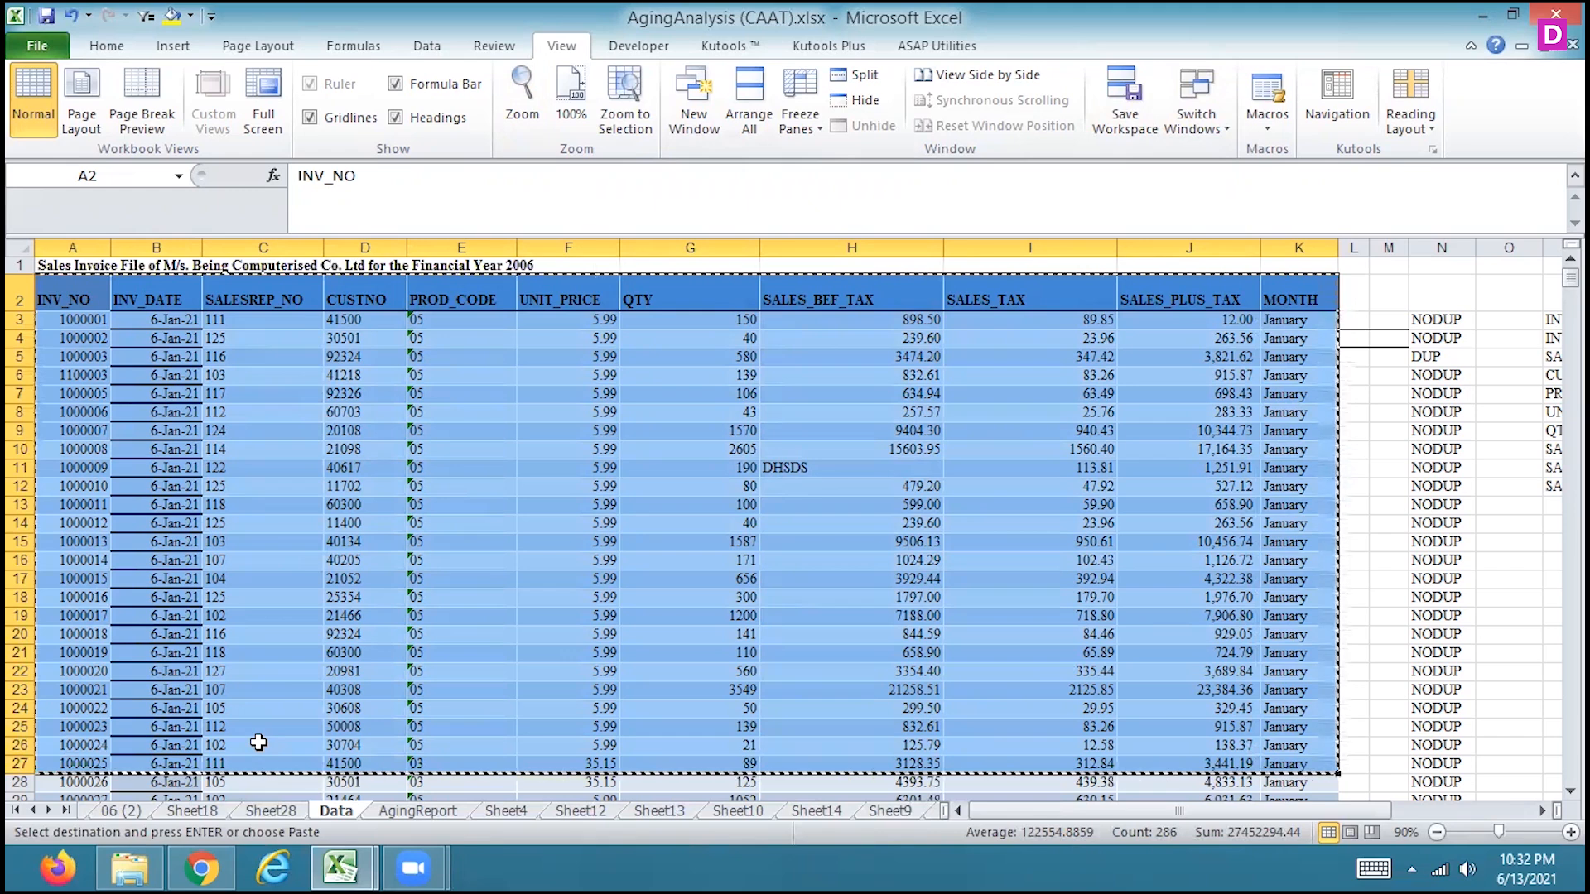
key(Escape)
Insert a new worksheet after the last sheet and enter the labels USERNAME in A1 and PASSWORD in A2
click(48, 812)
click(48, 812)
click(48, 812)
click(48, 811)
click(49, 812)
click(49, 811)
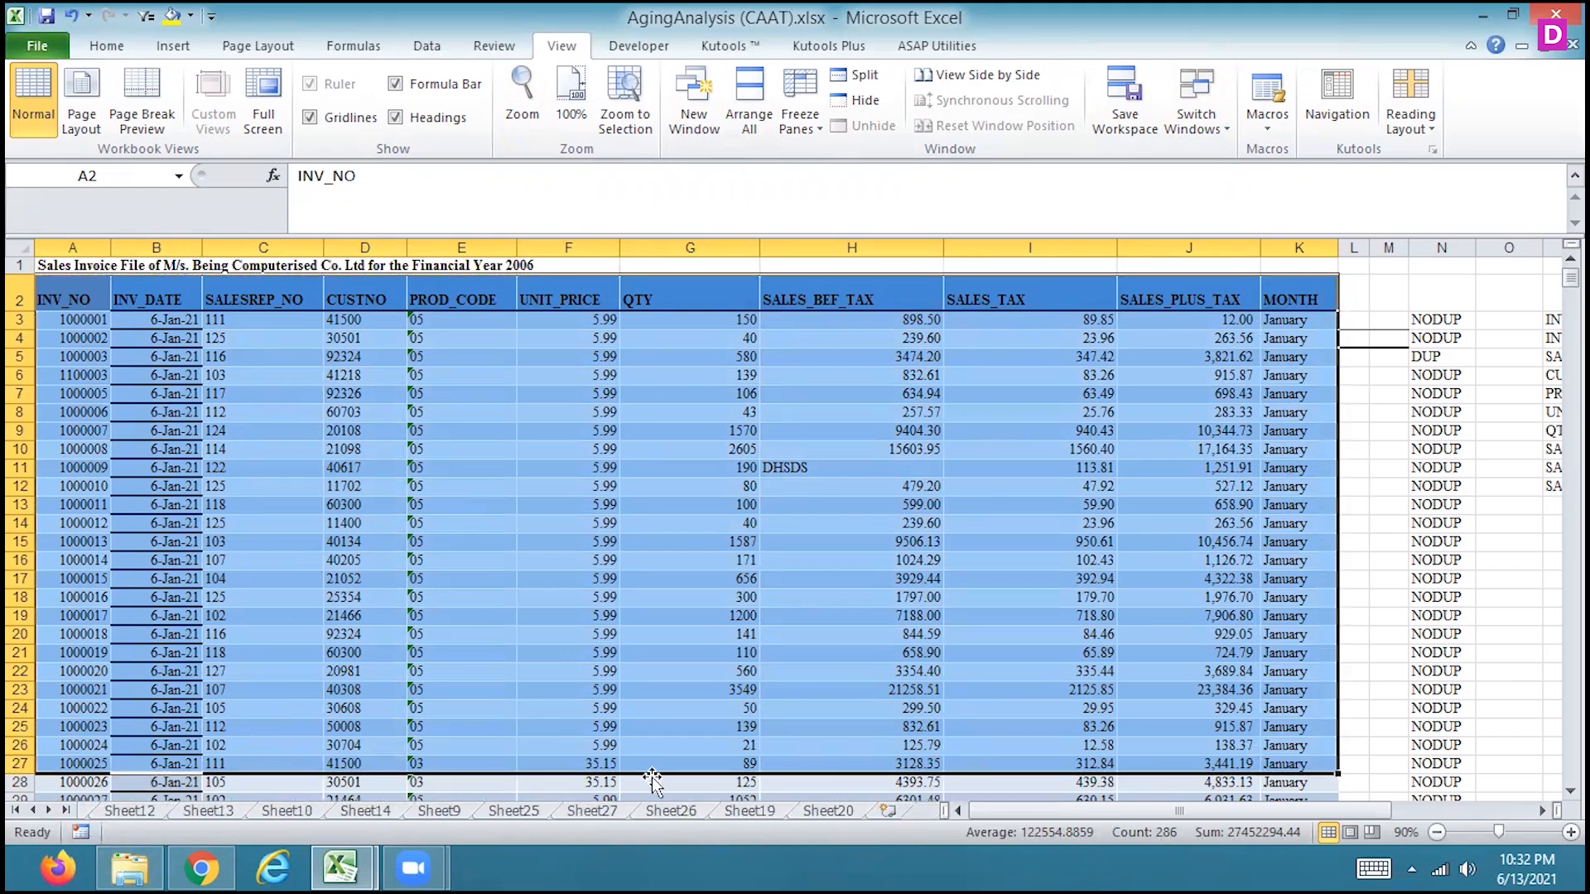
click(887, 812)
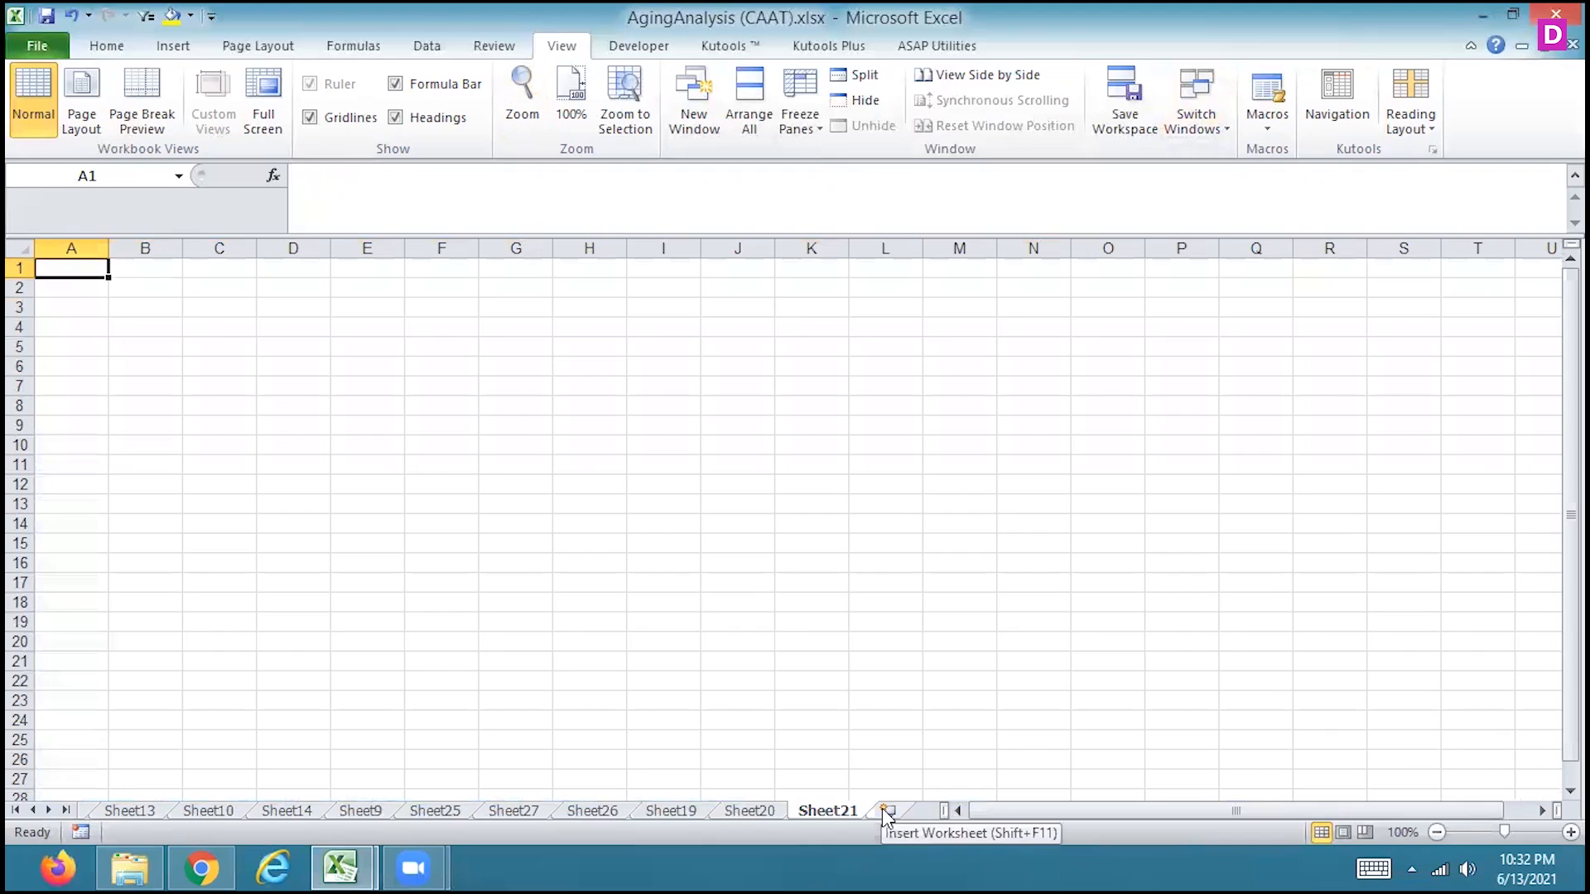
text(USERNAME)
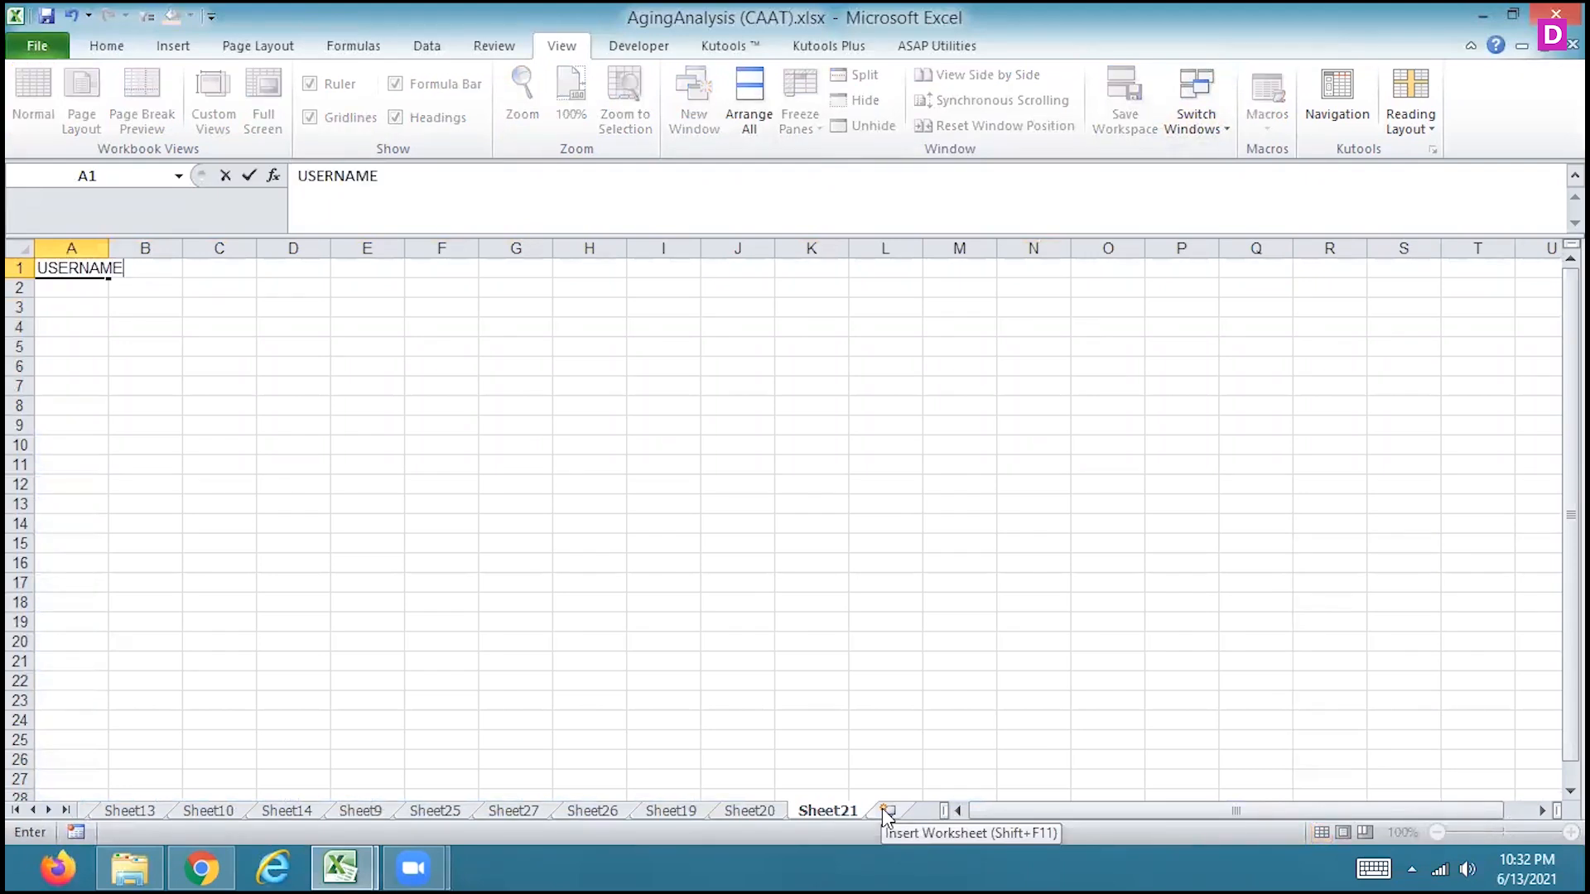
key(Tab)
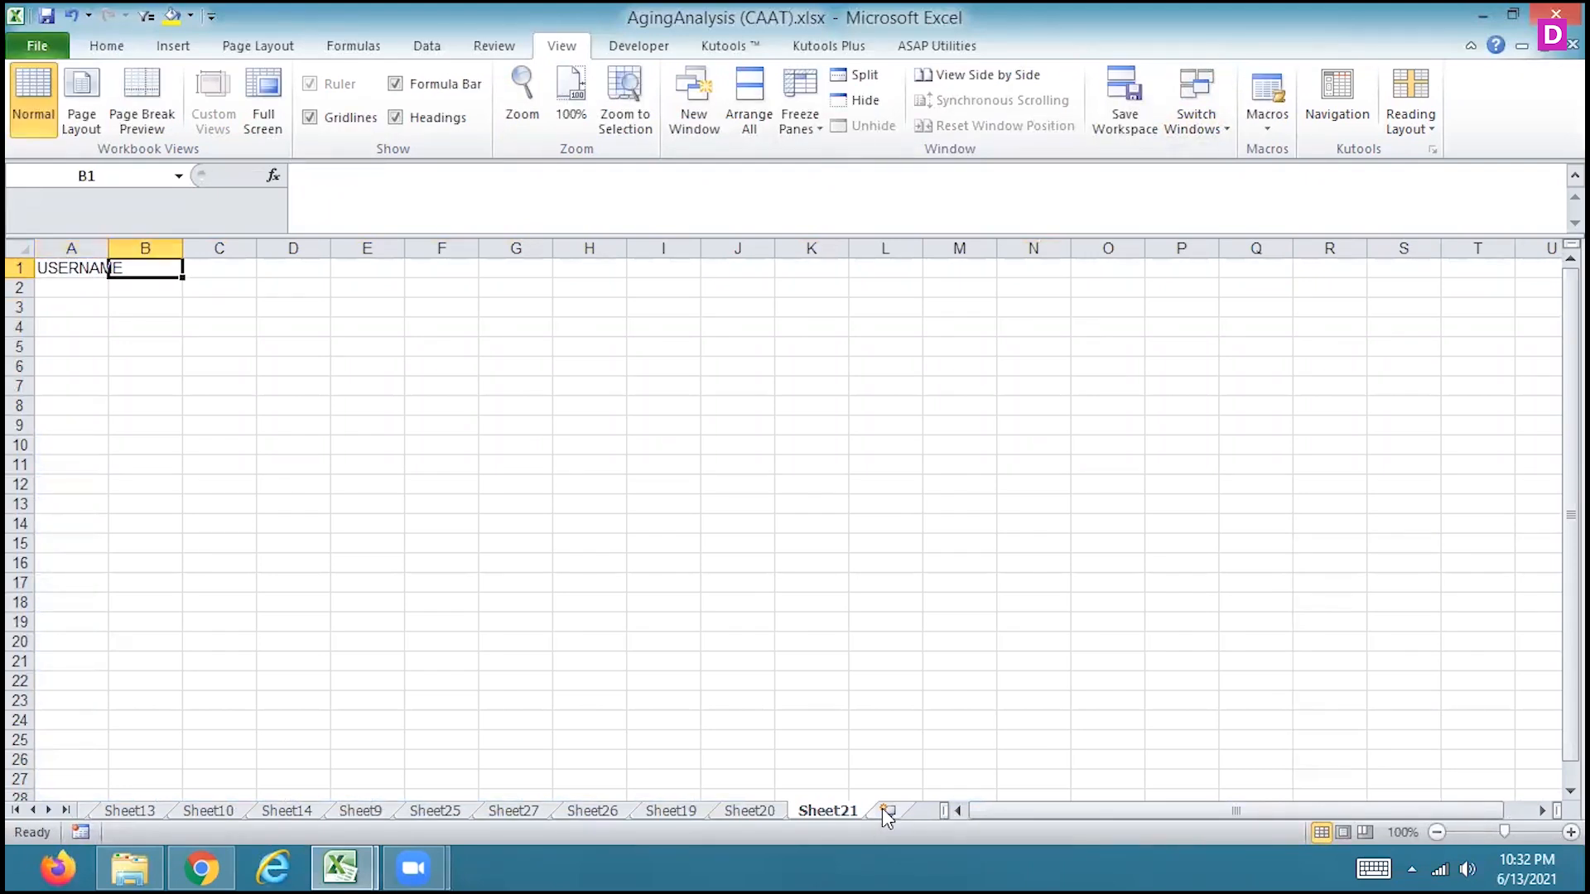
key(Return)
text(PASSWORD)
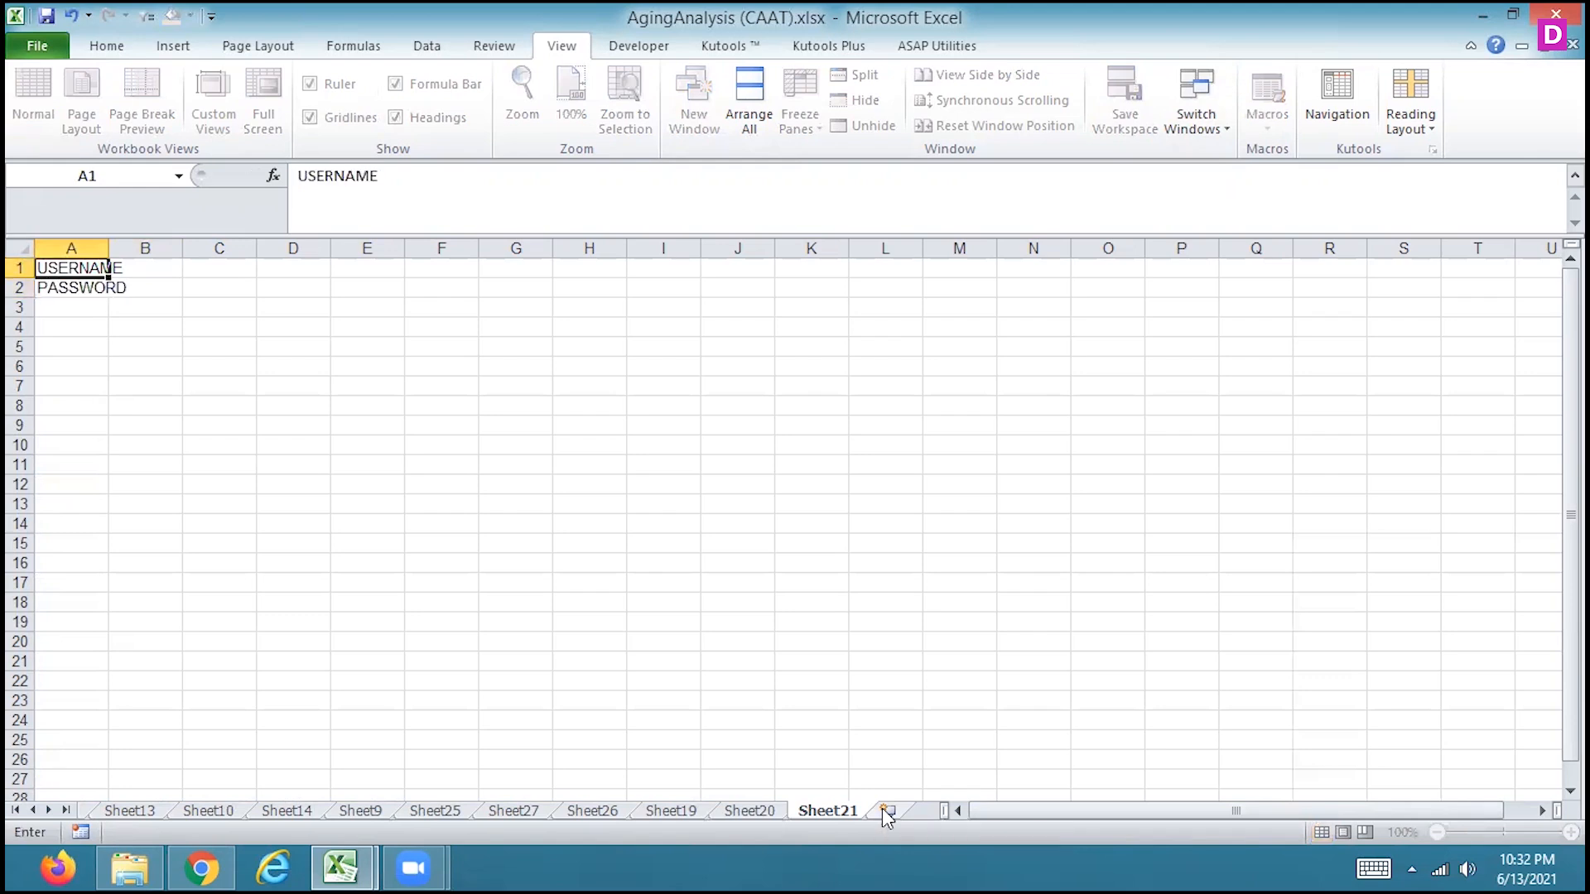
Widen column A to fit its labels and widen column B to make room for the entries
key(Up)
key(Right)
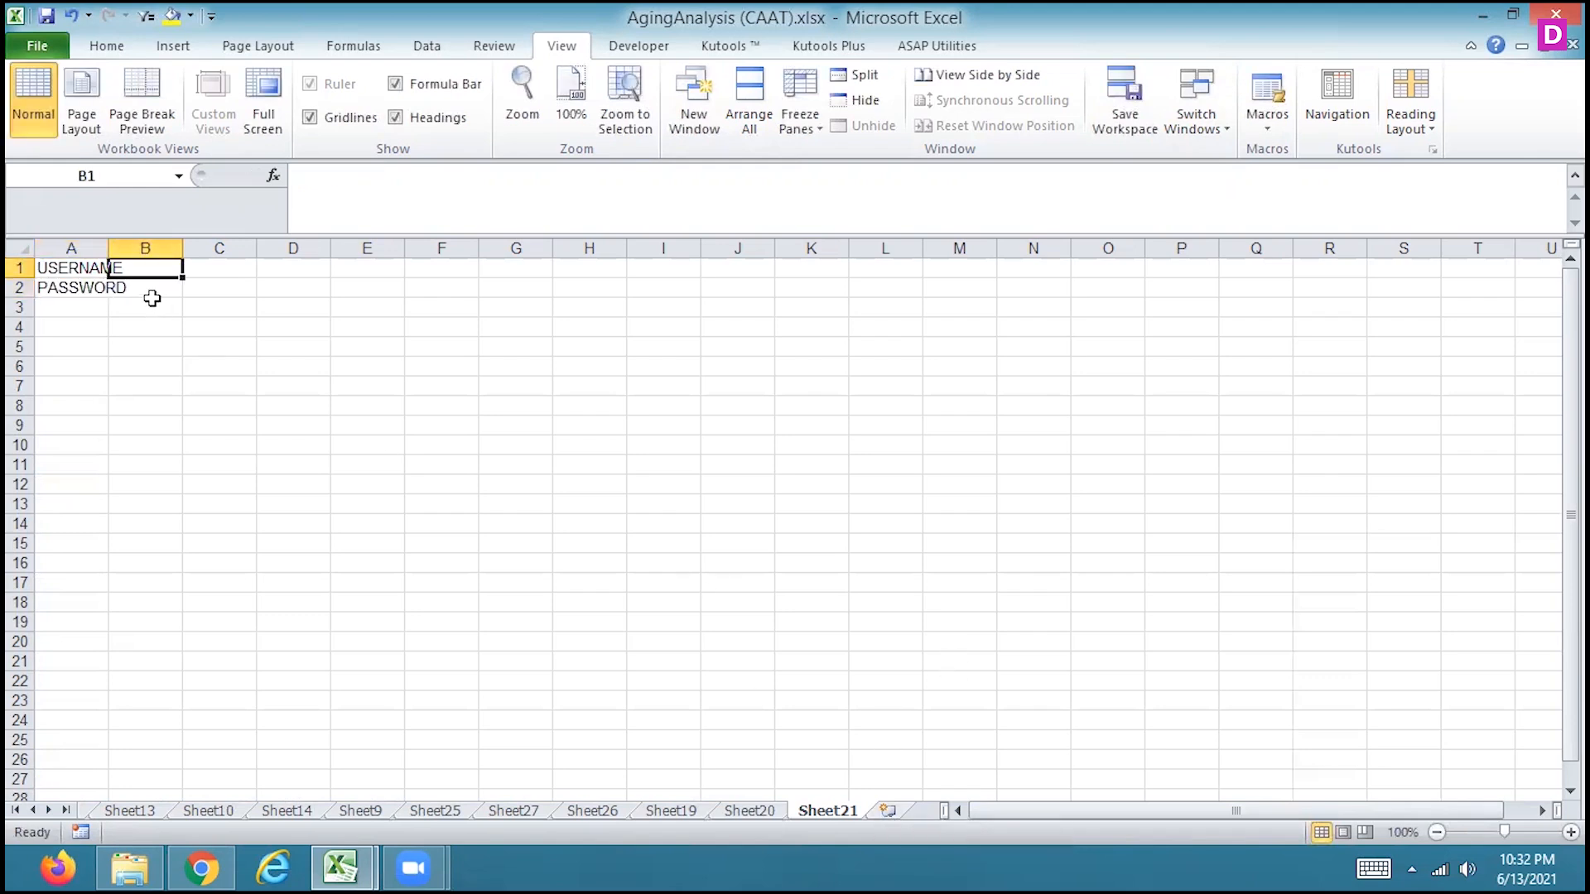
drag(108, 248, 267, 248)
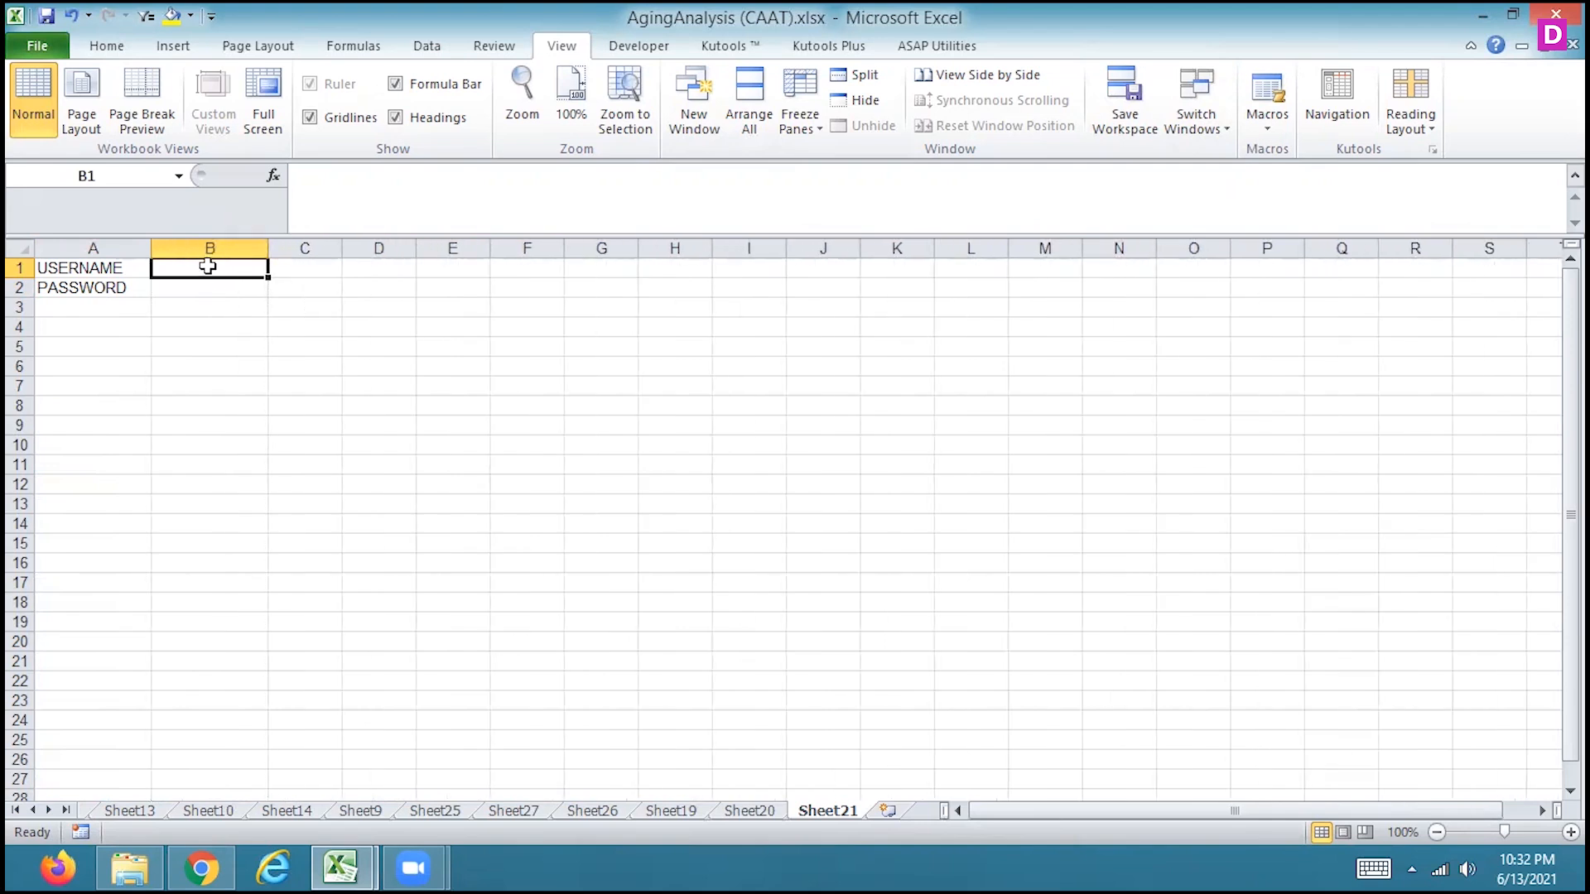
Enter the username ABC in B1 and the sample password in B2
text(ABC)
key(Return)
text(ABC)
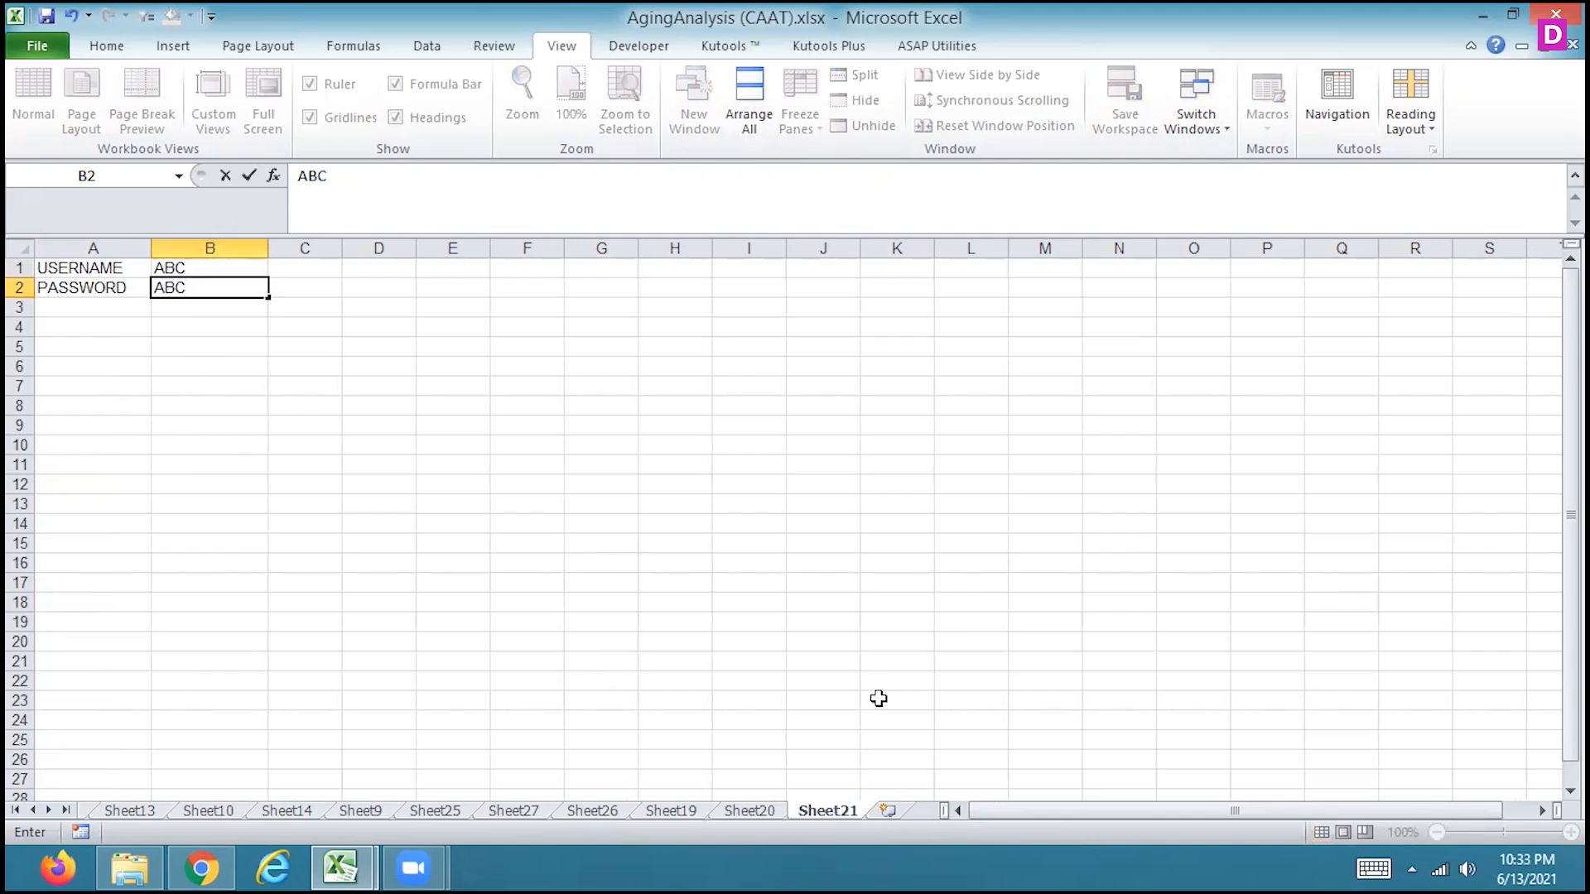
key(Escape)
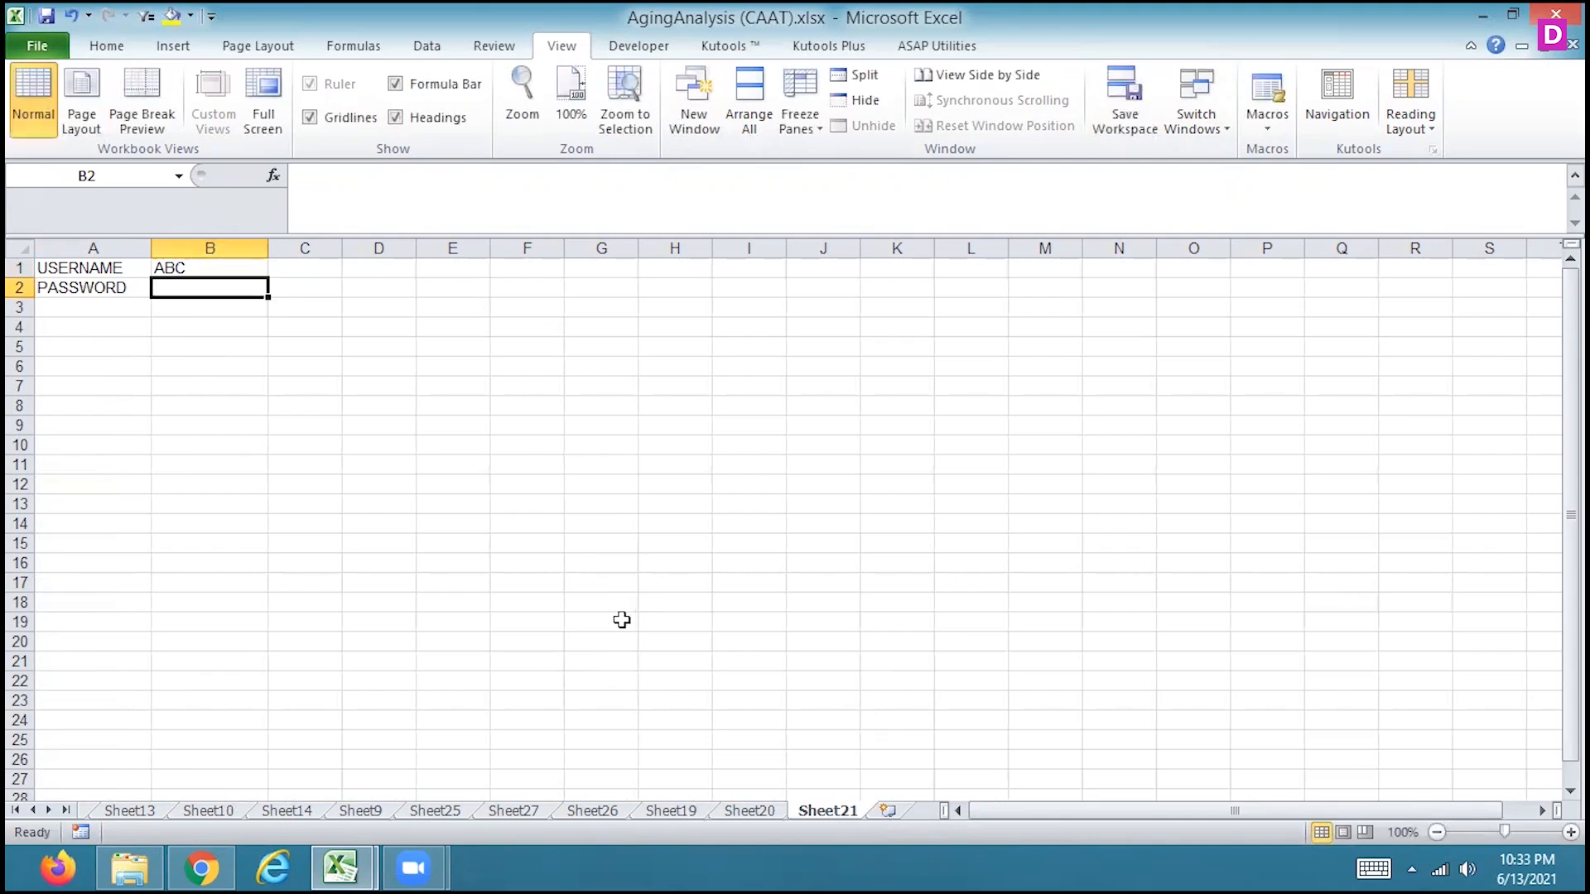
text(ABC)
click(469, 439)
Insert another worksheet and enter the headings USERNAME in A1 and PASSWORD in B1, leaving A2 selected
click(888, 809)
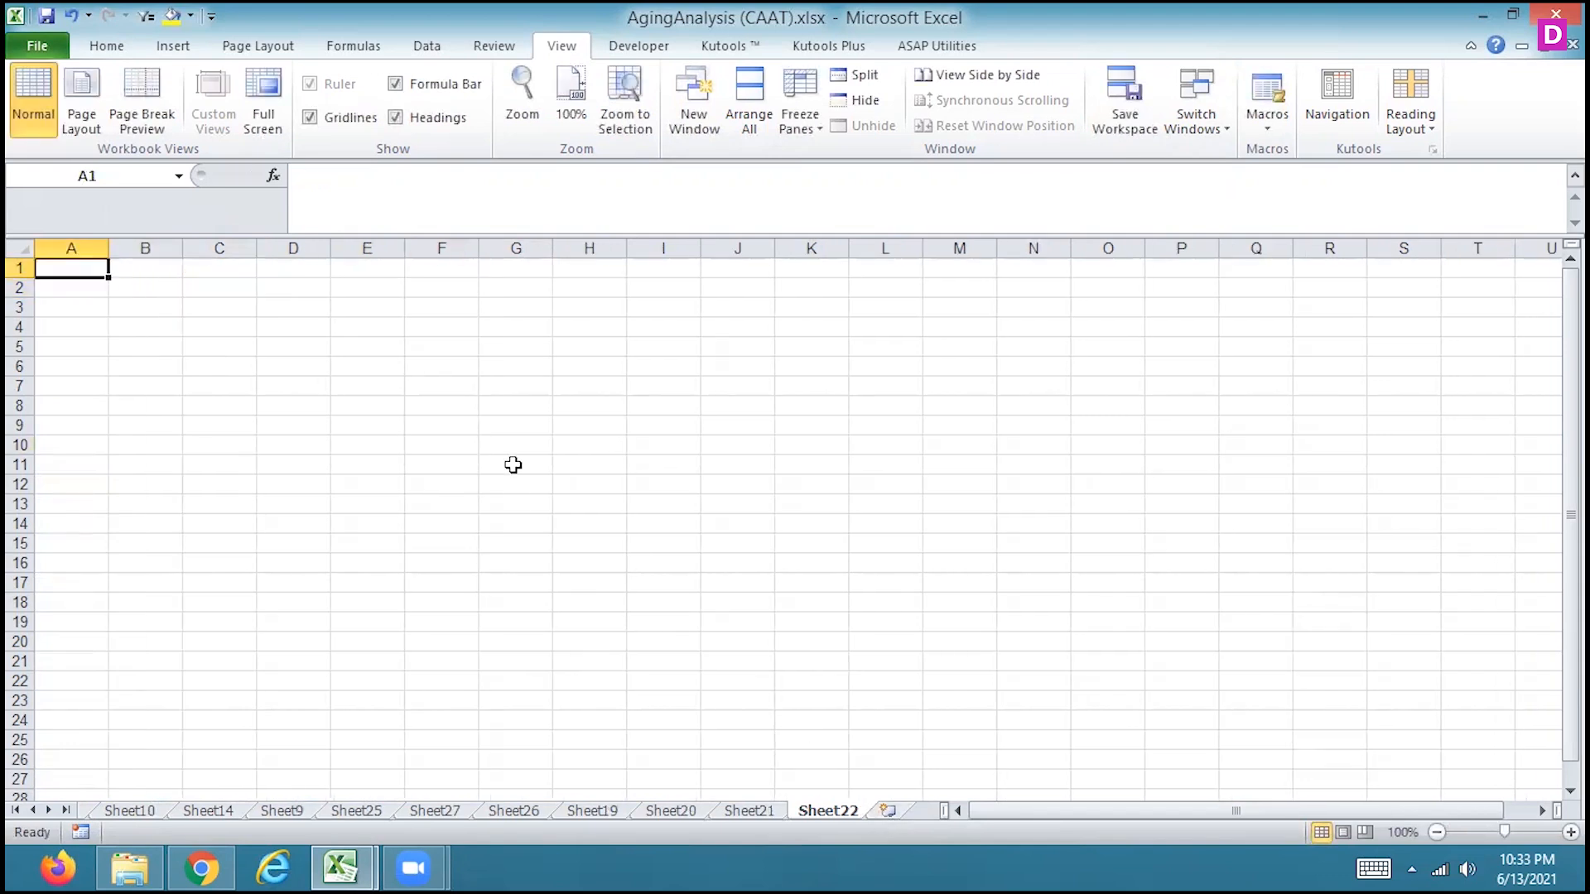
text(USERNAME)
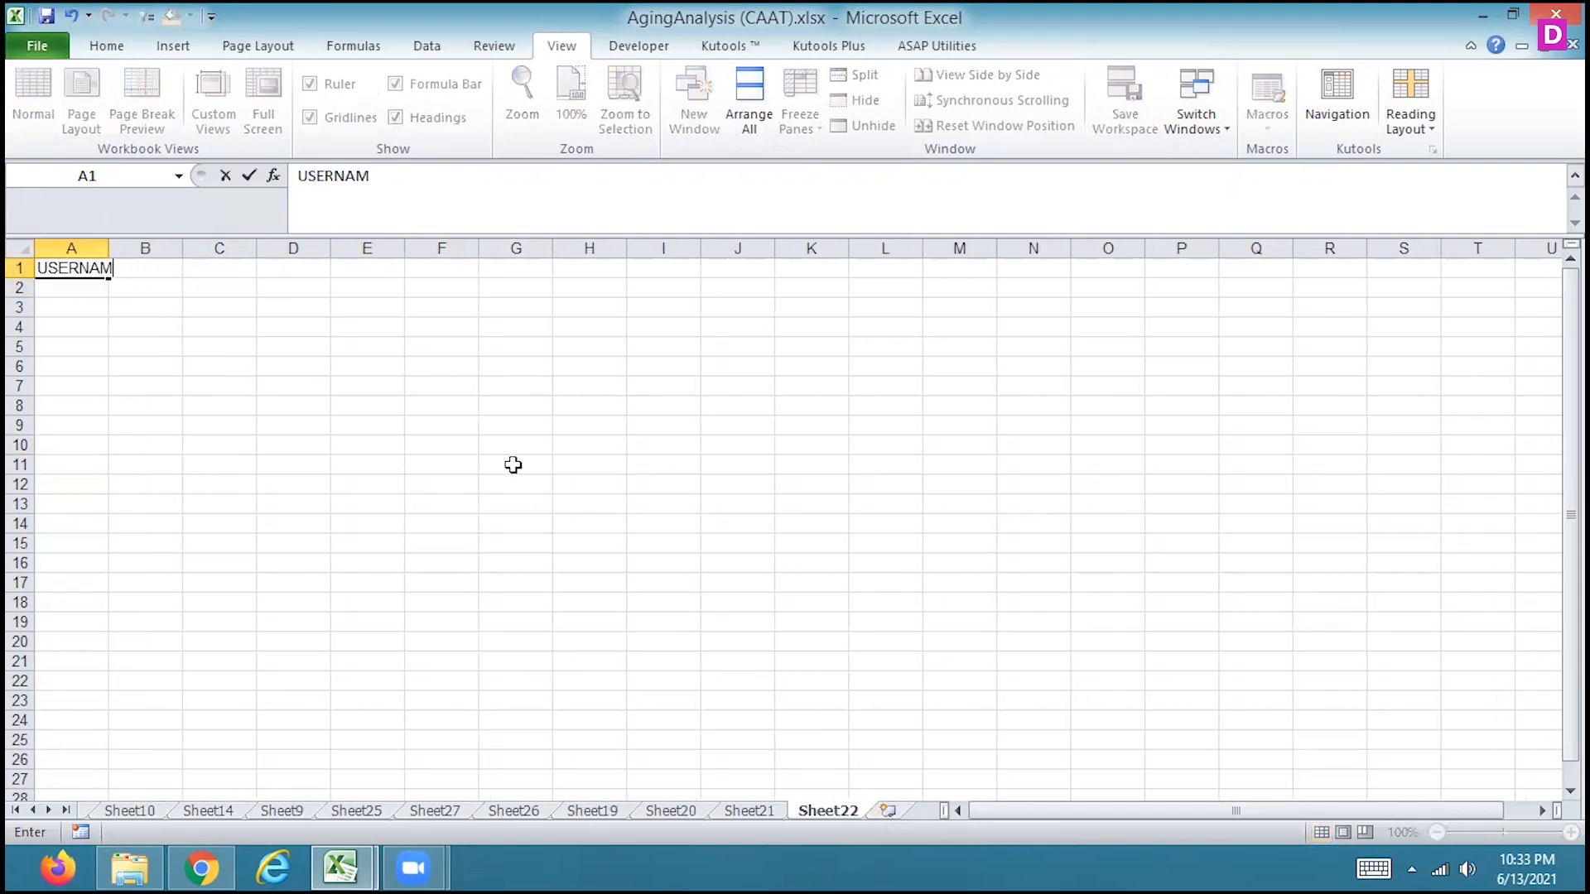
key(Tab)
text(PASS)
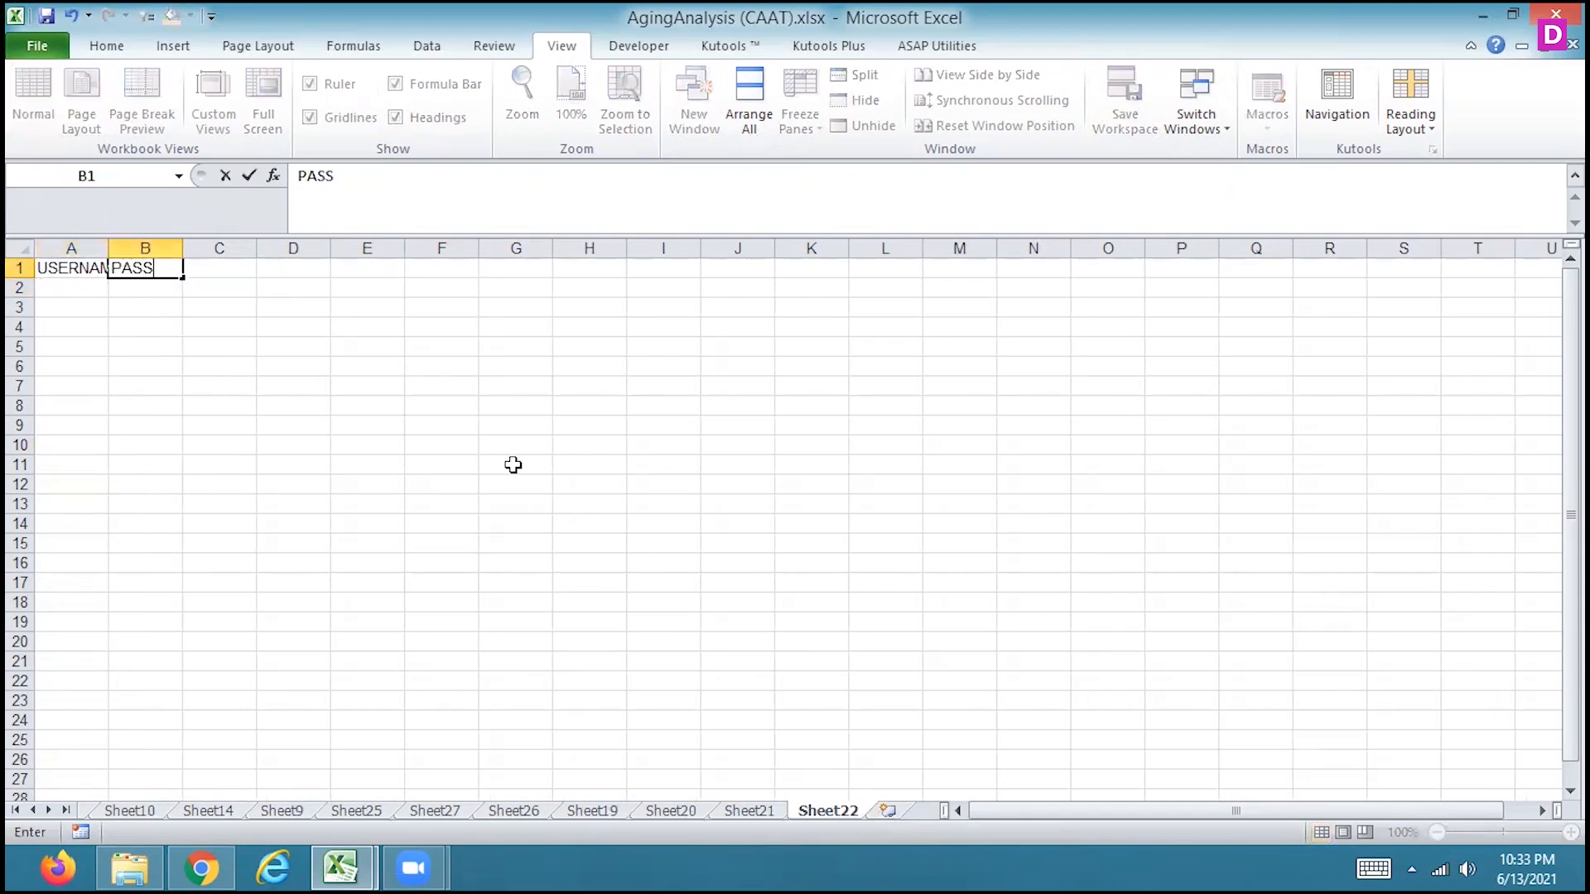
text(WORD)
key(Return)
key(Left)
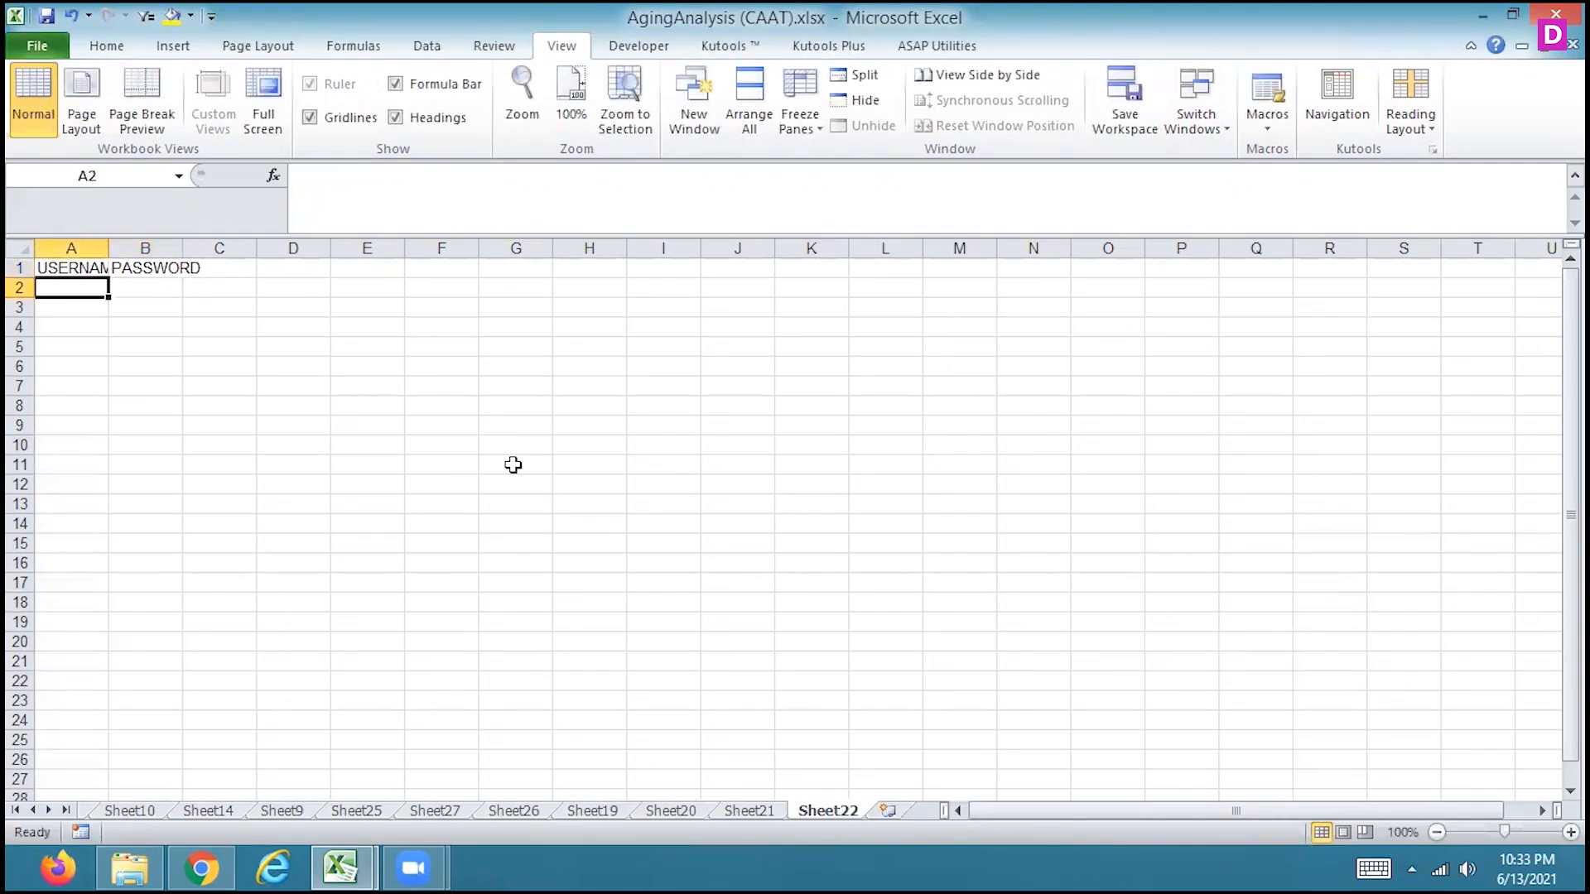
Widen column A on Sheet22 to fit the USERNAME heading
click(752, 811)
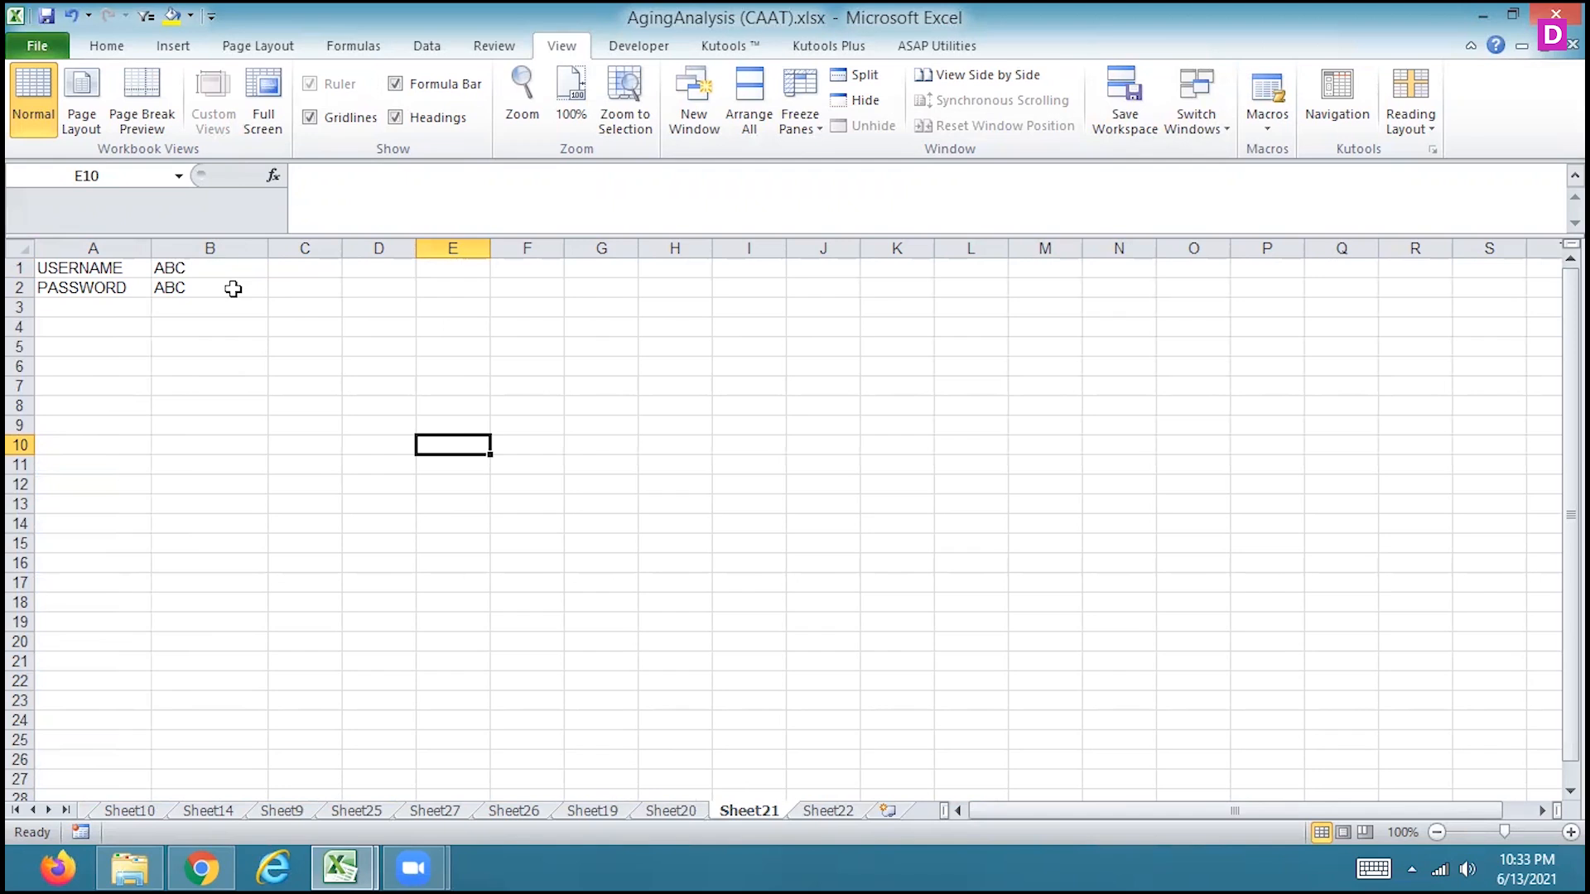
click(828, 810)
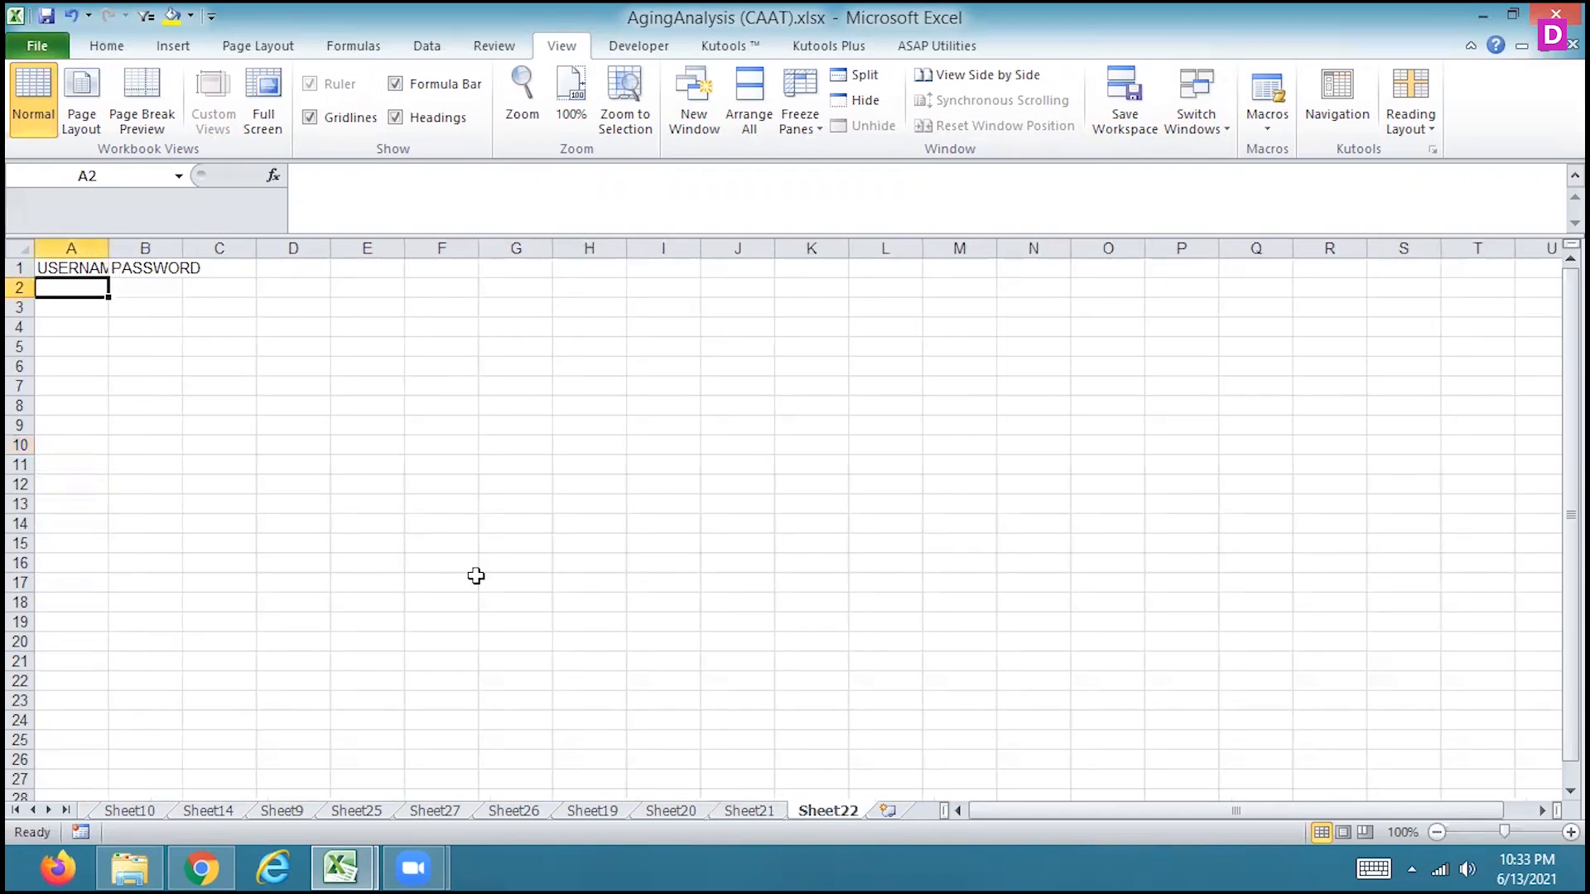
drag(105, 248, 146, 248)
Select B1 on Sheet21 and start recording a macro named Macro1, stored in This Workbook
click(758, 815)
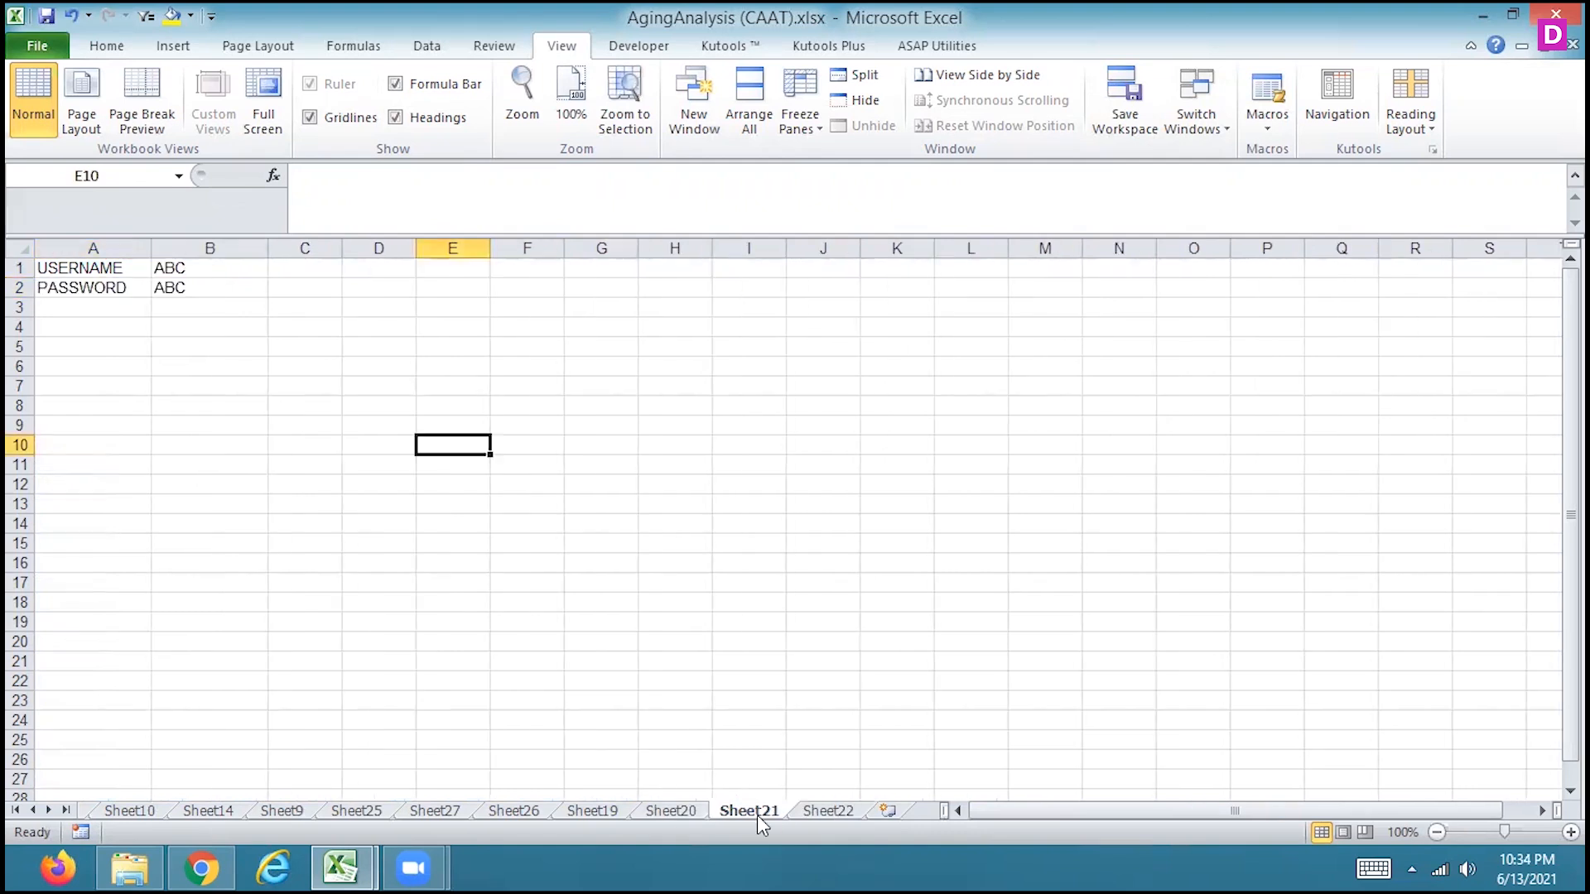
click(226, 269)
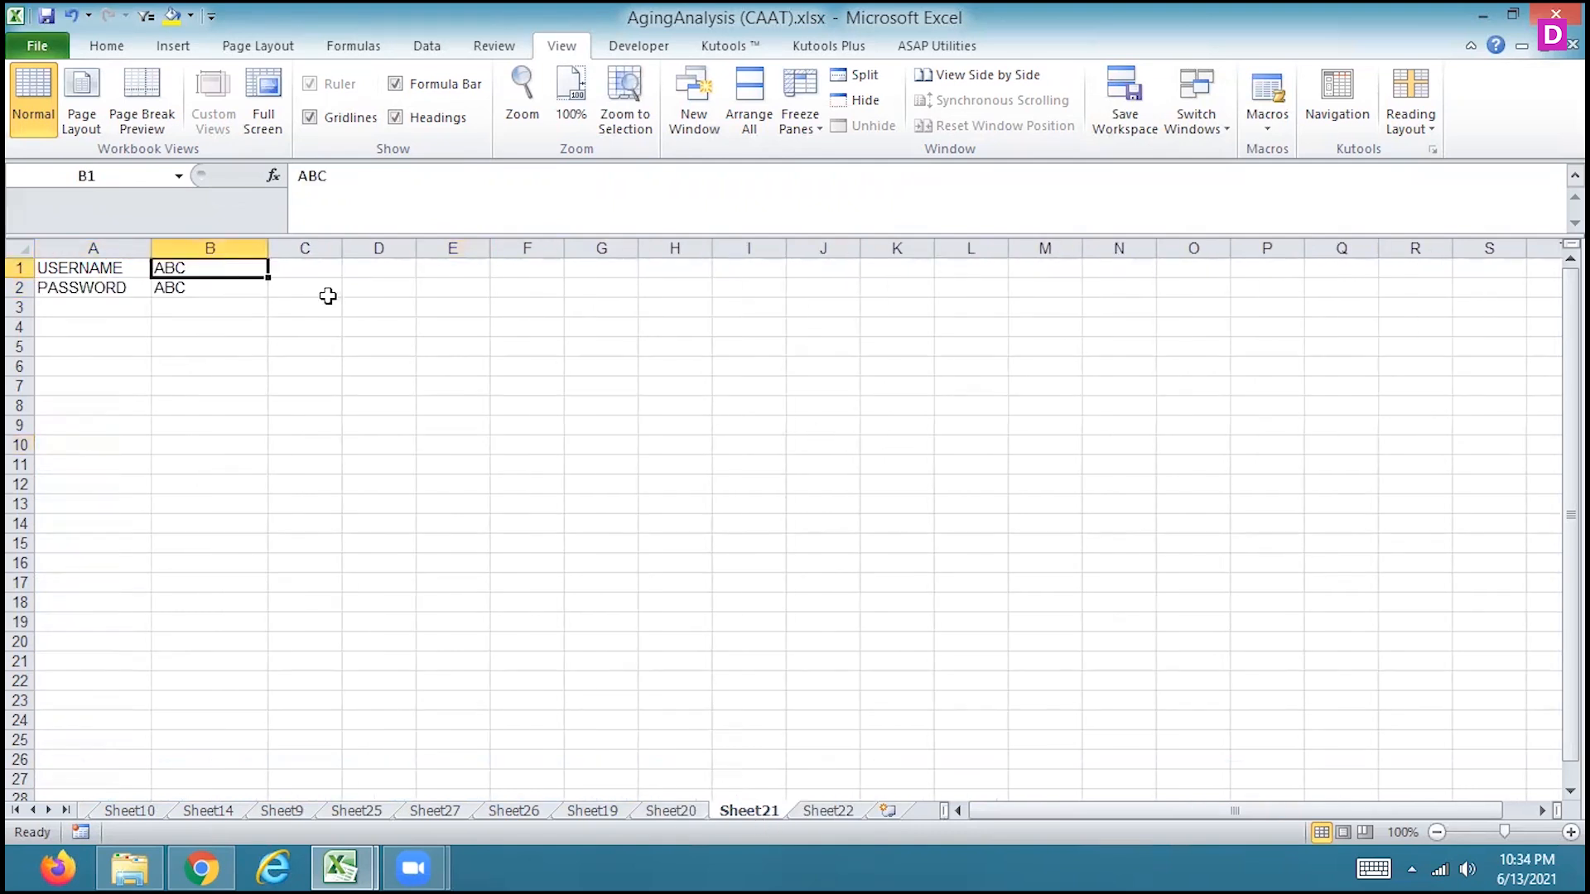
click(1263, 131)
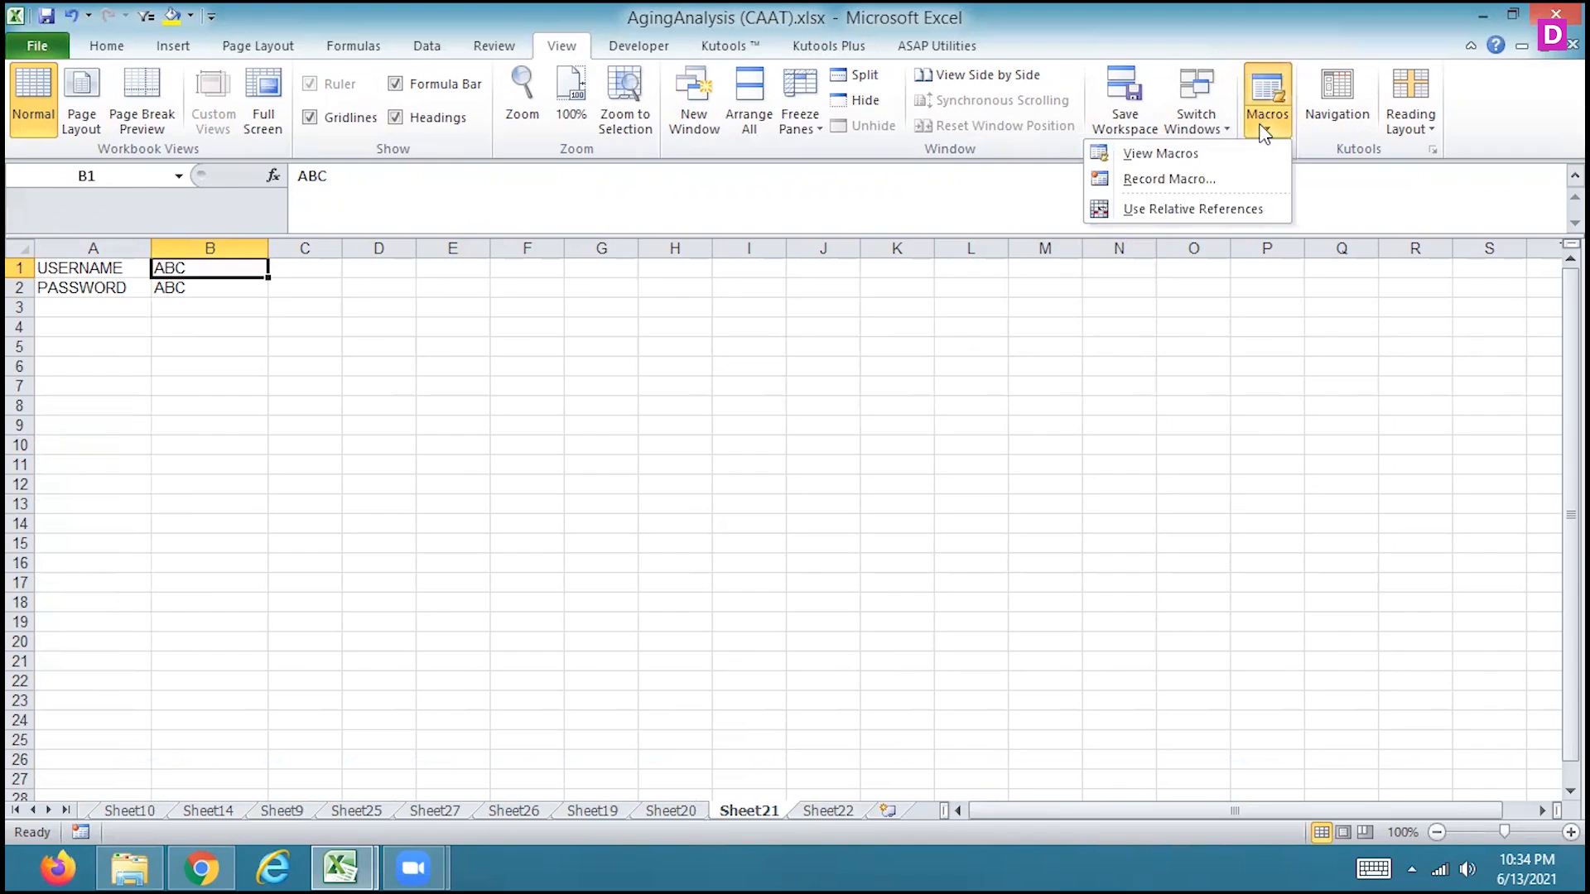
click(1167, 189)
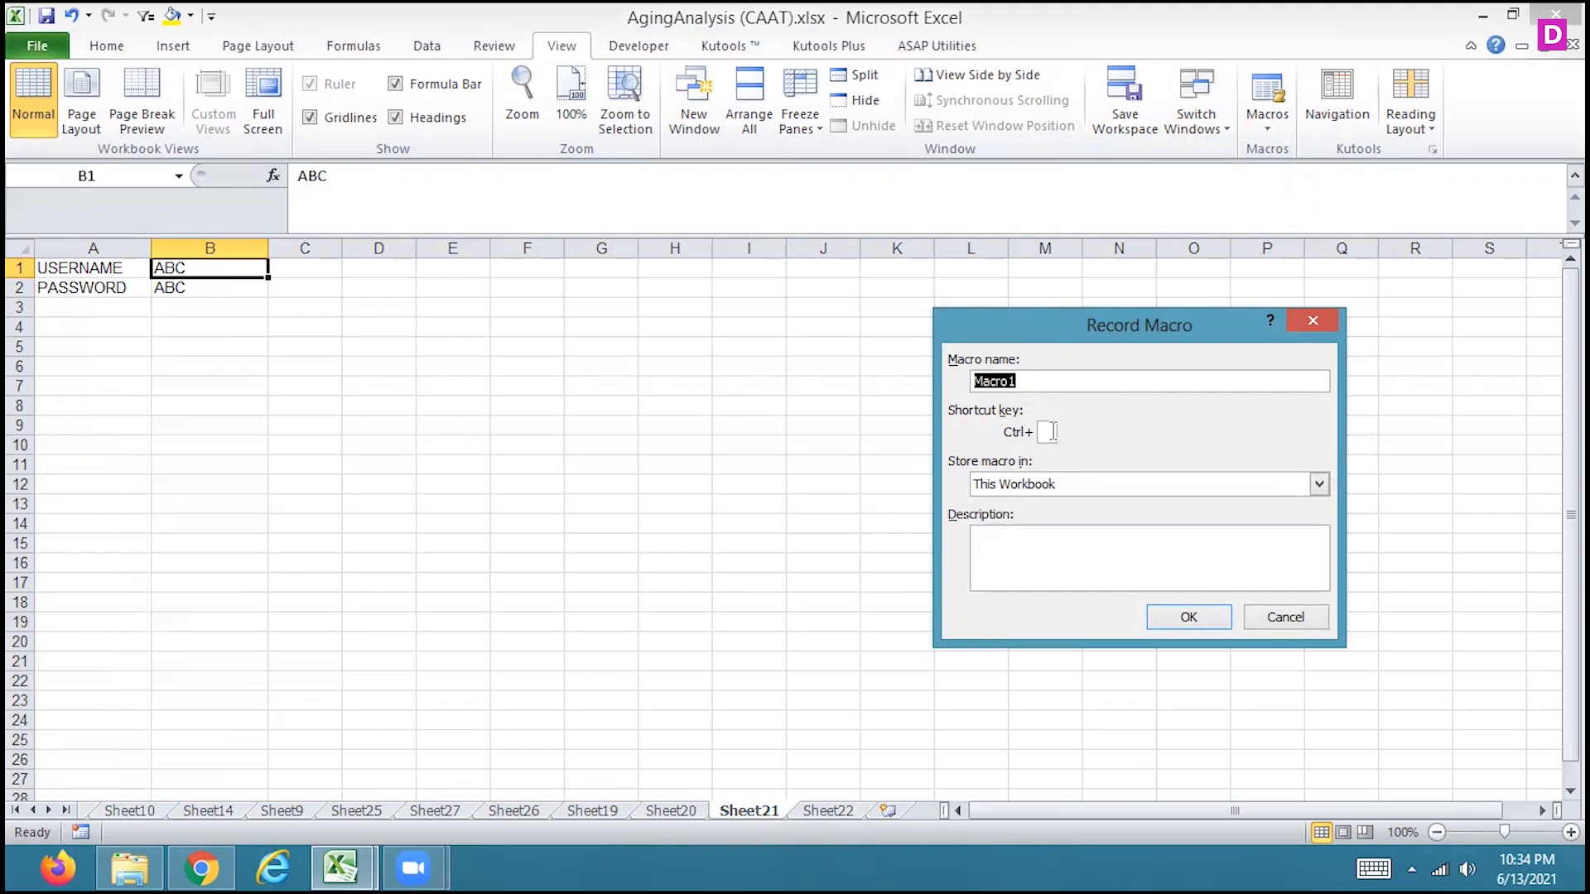
click(1187, 616)
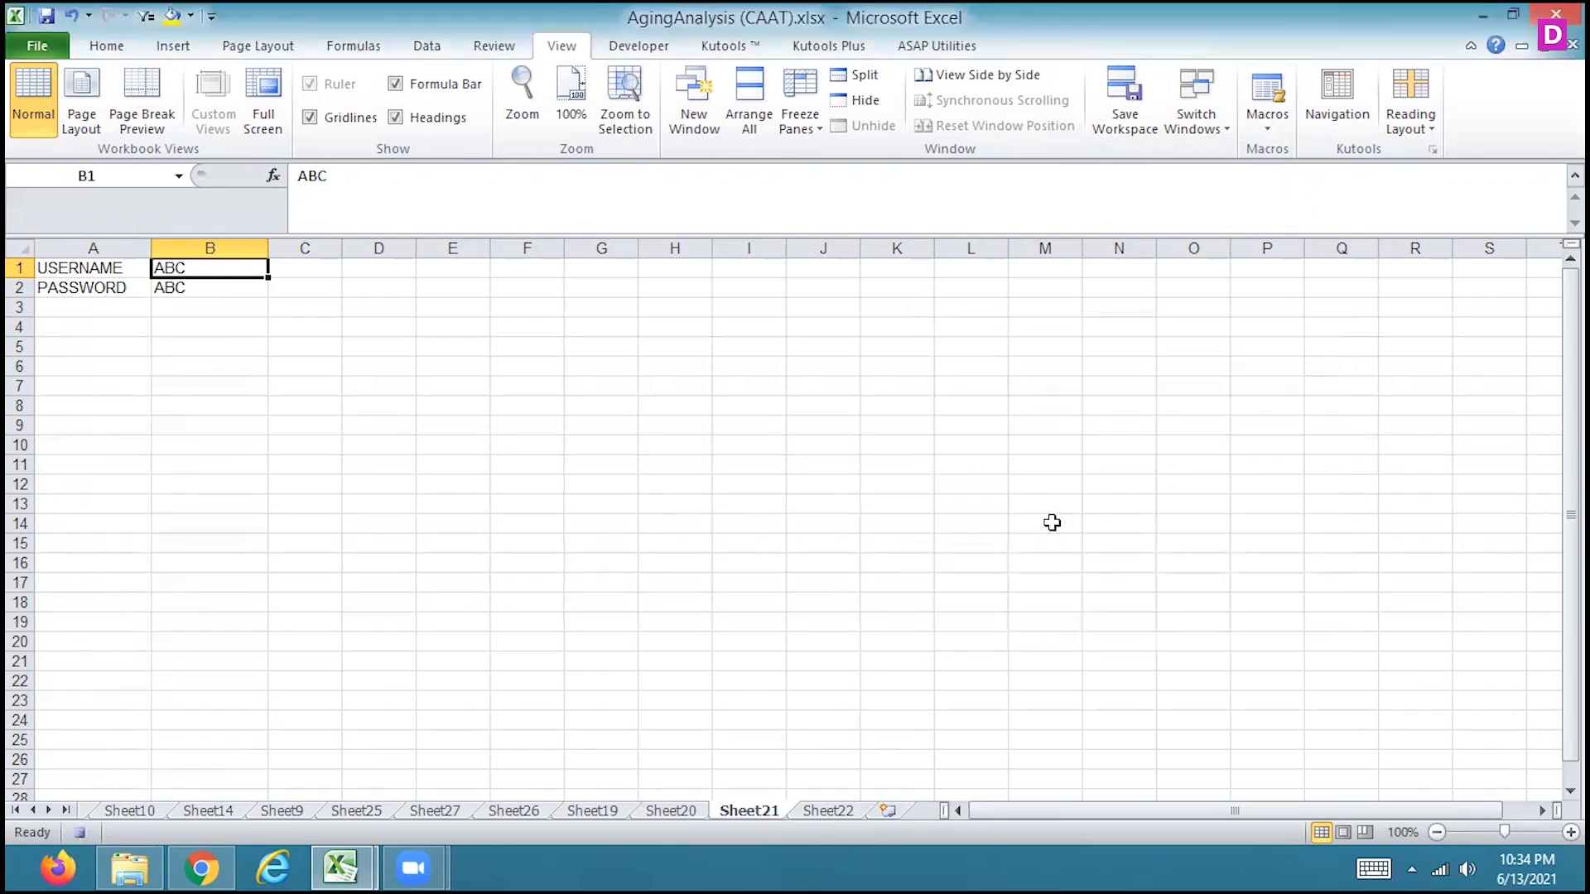
Copy B1:B2 from Sheet21 and paste the entries transposed into row 2 of Sheet22, starting at A2
drag(204, 265, 201, 287)
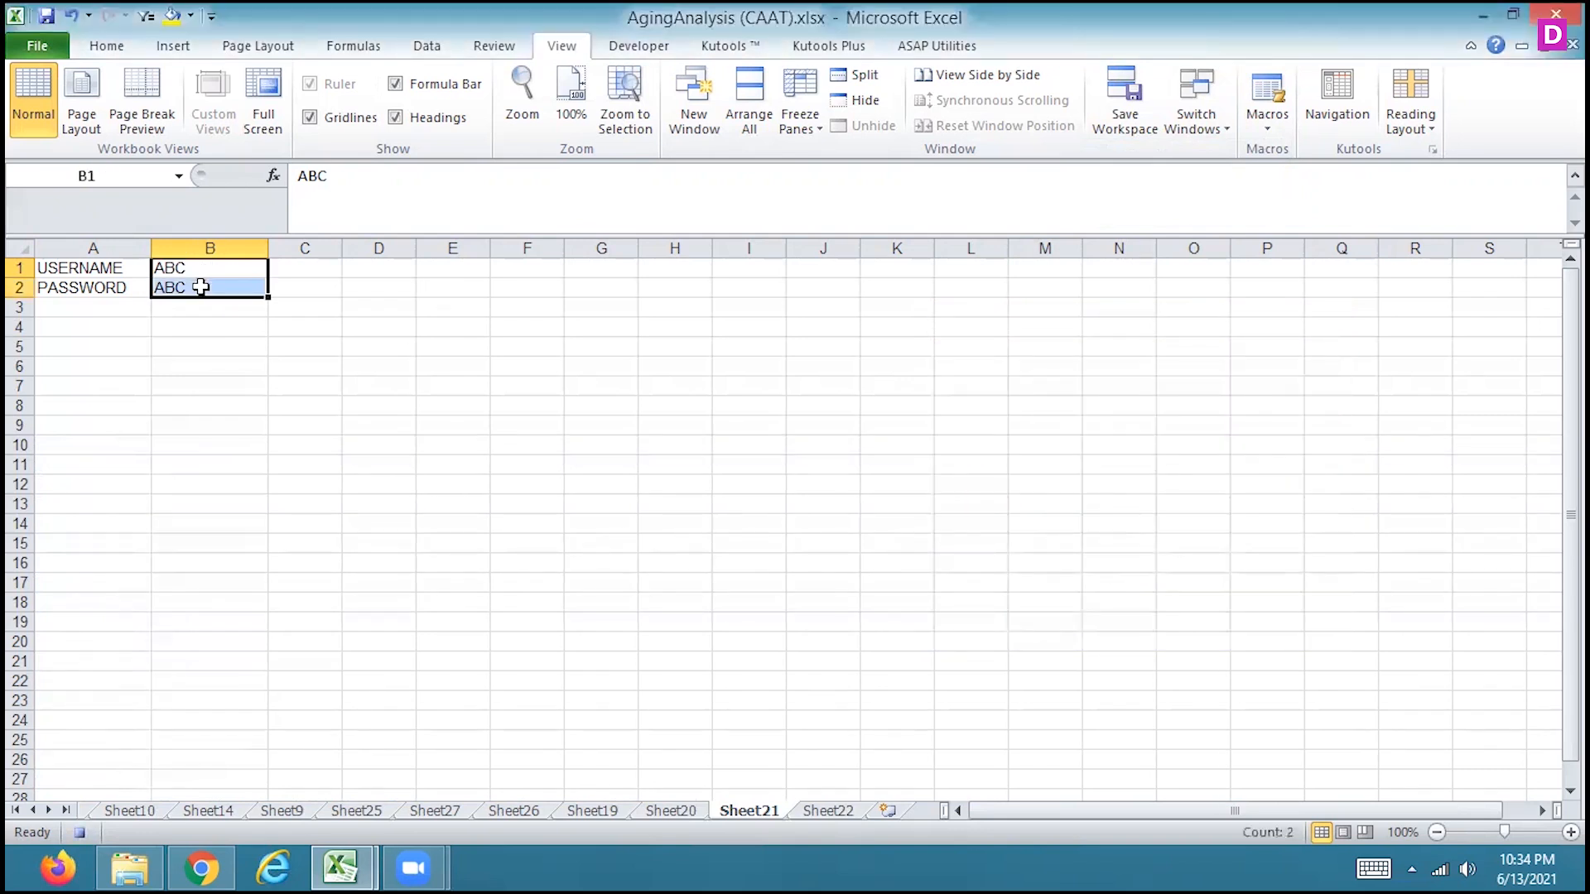
key(ctrl+c)
click(830, 810)
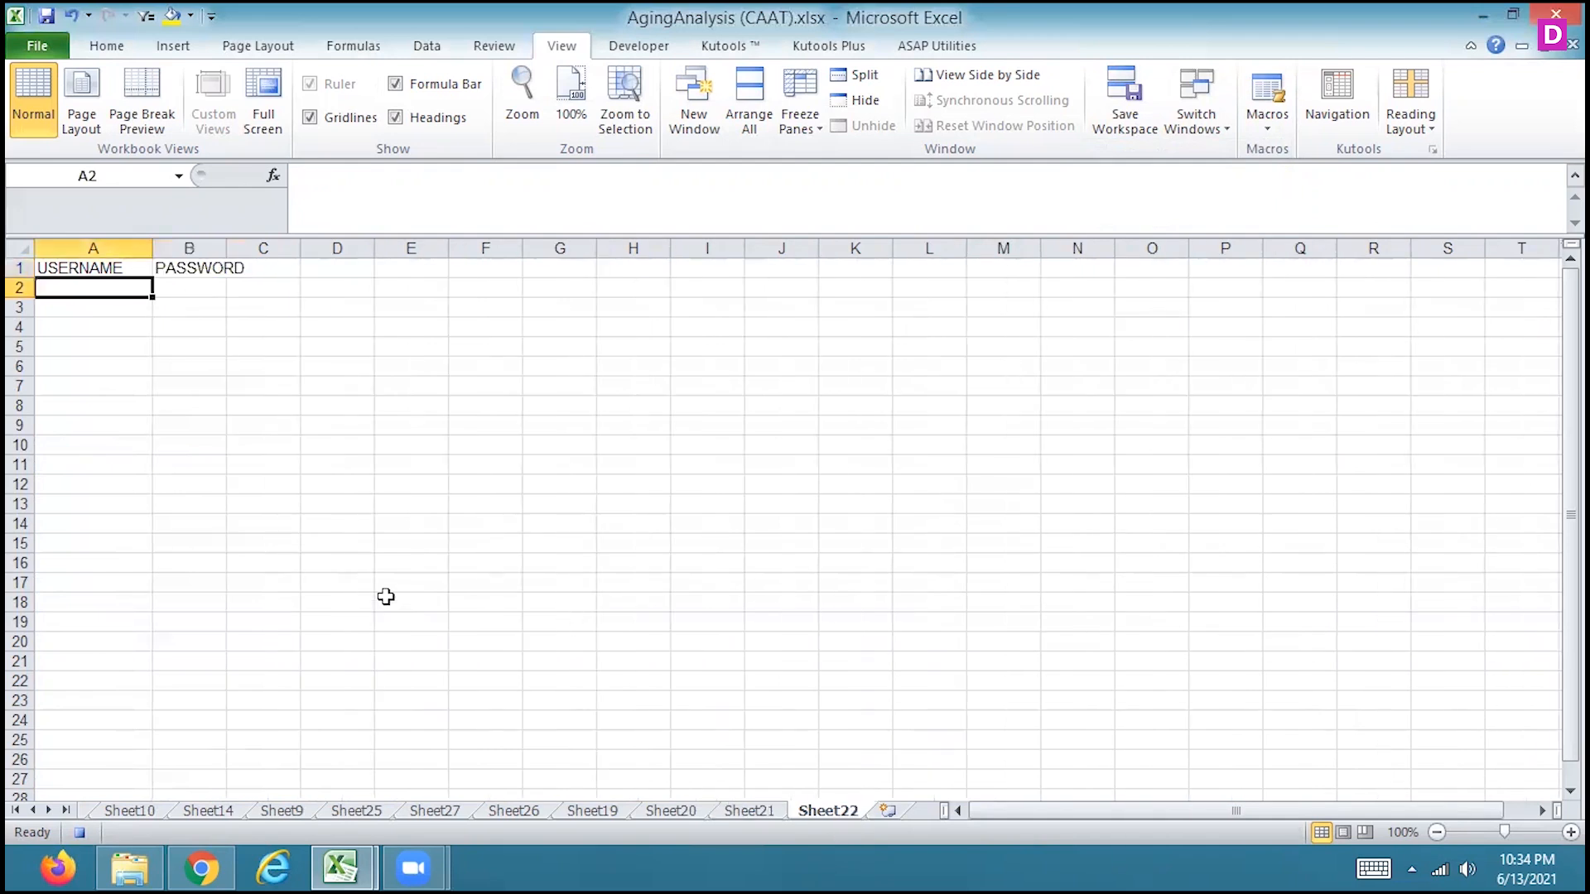
right_click(128, 288)
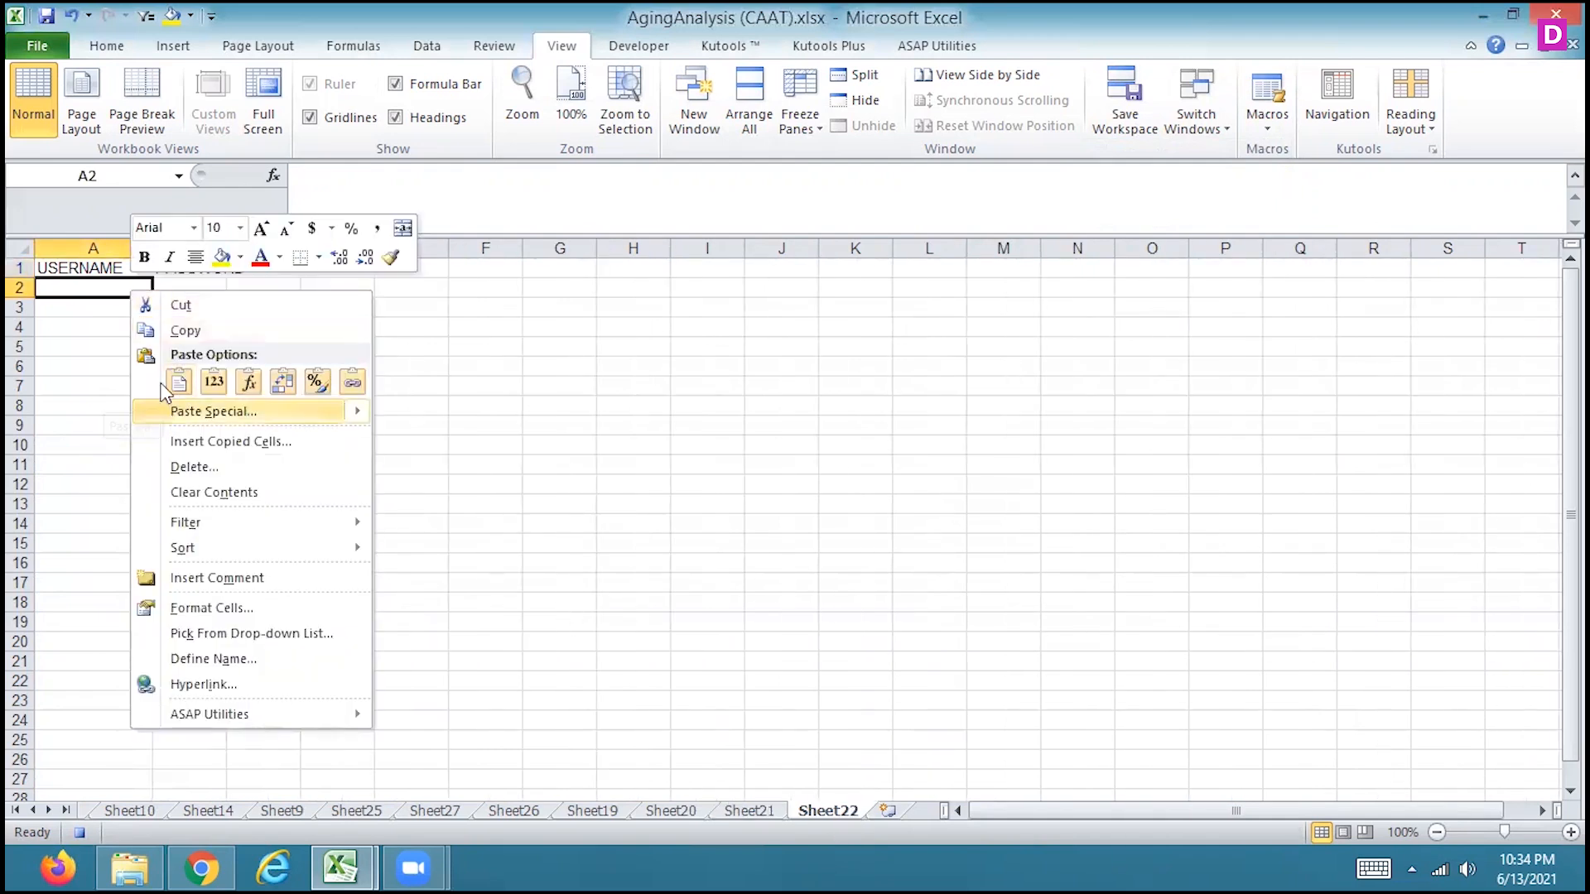
click(66, 286)
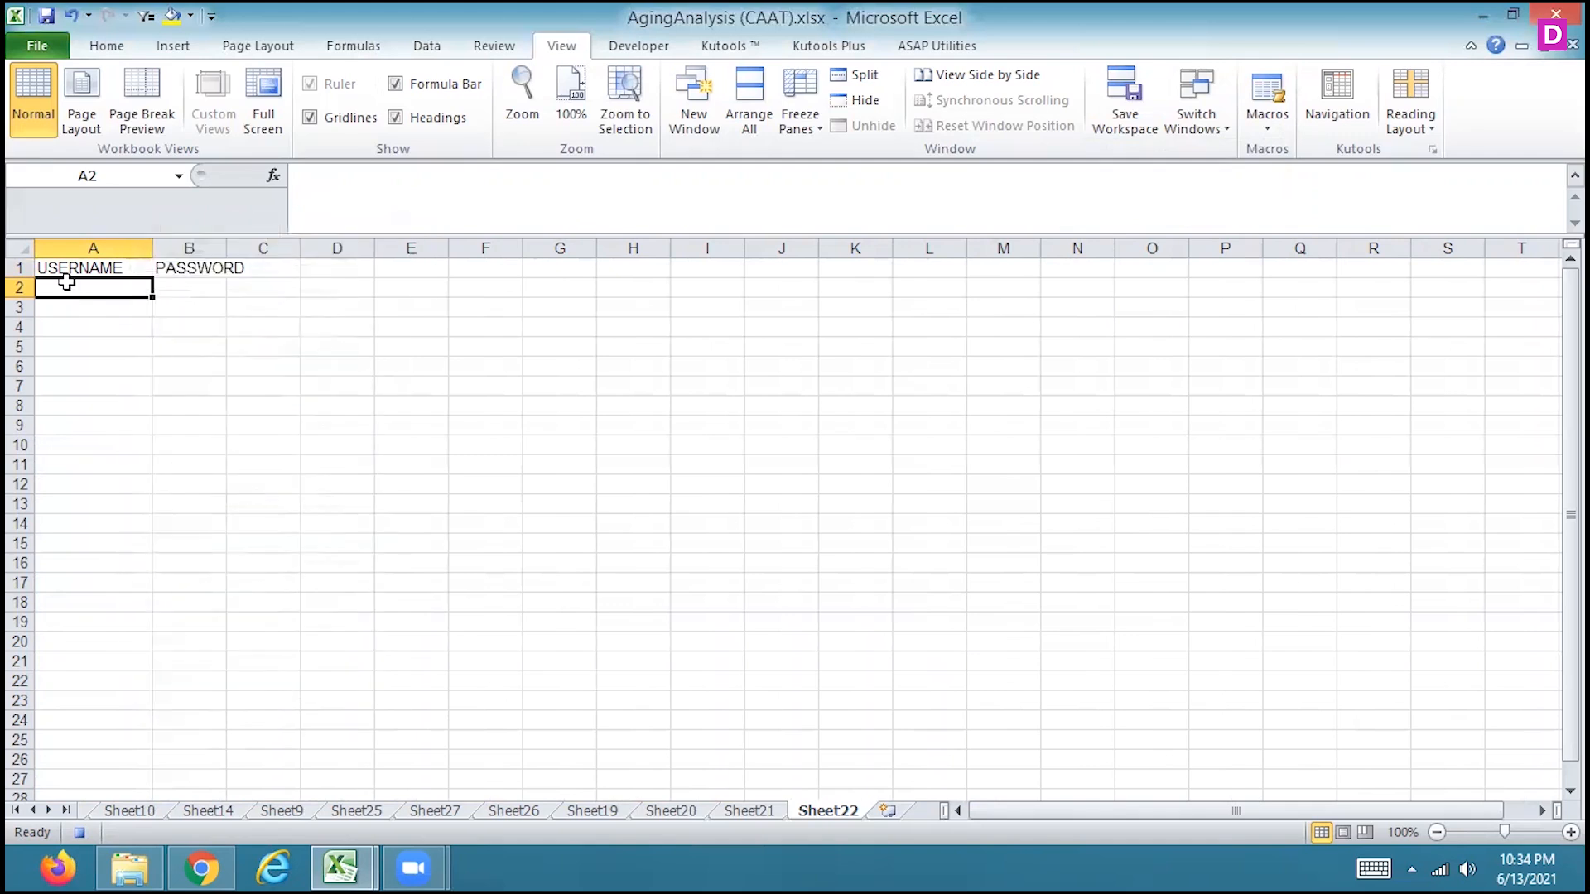
click(107, 47)
click(51, 131)
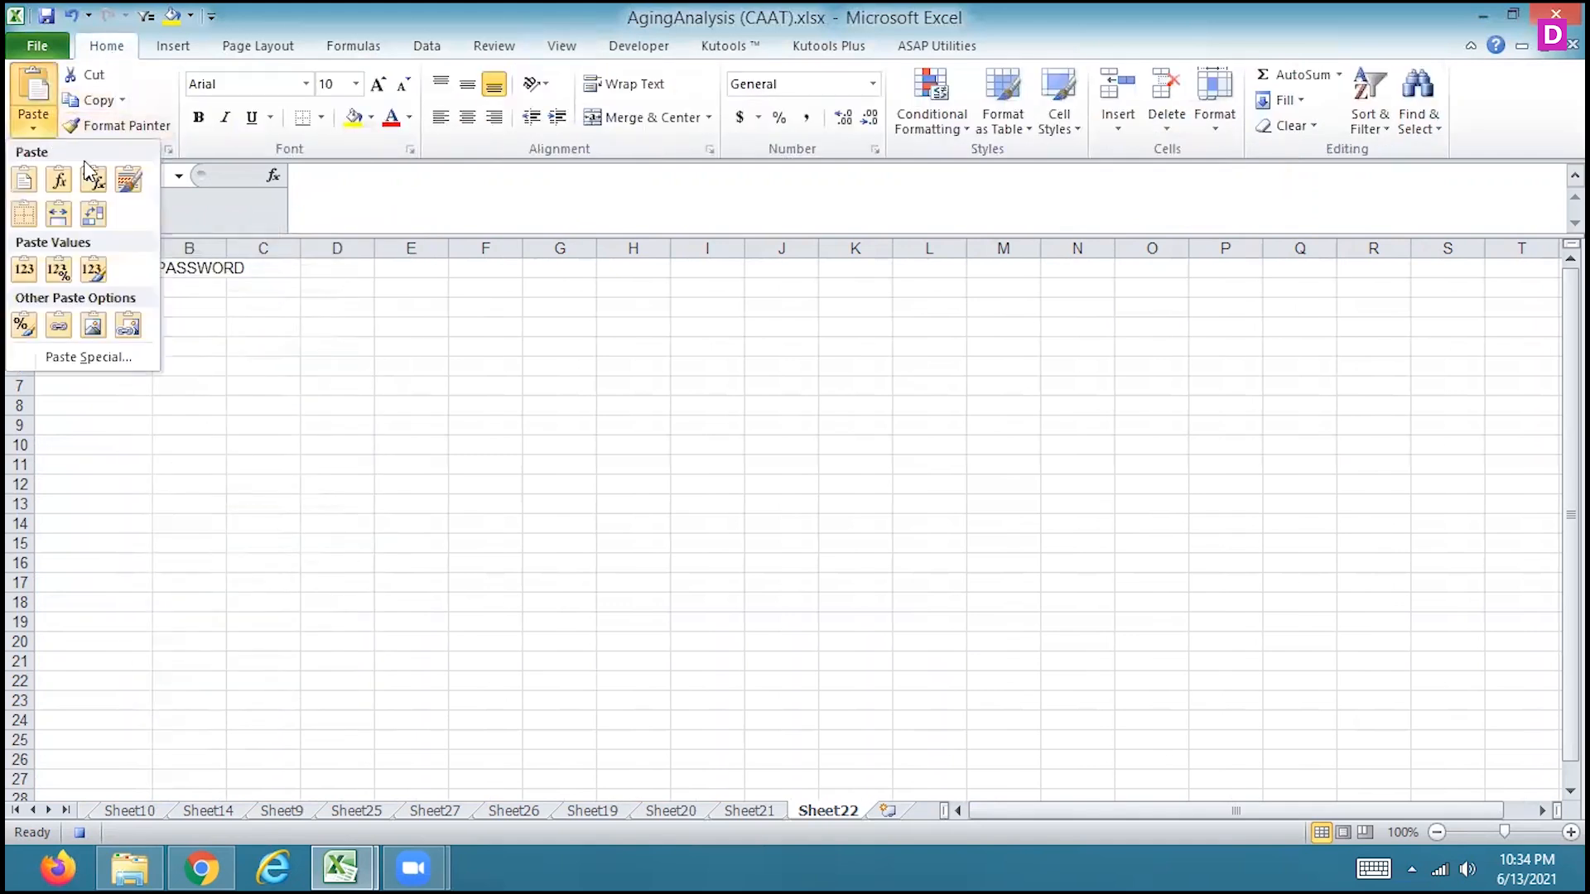
click(96, 217)
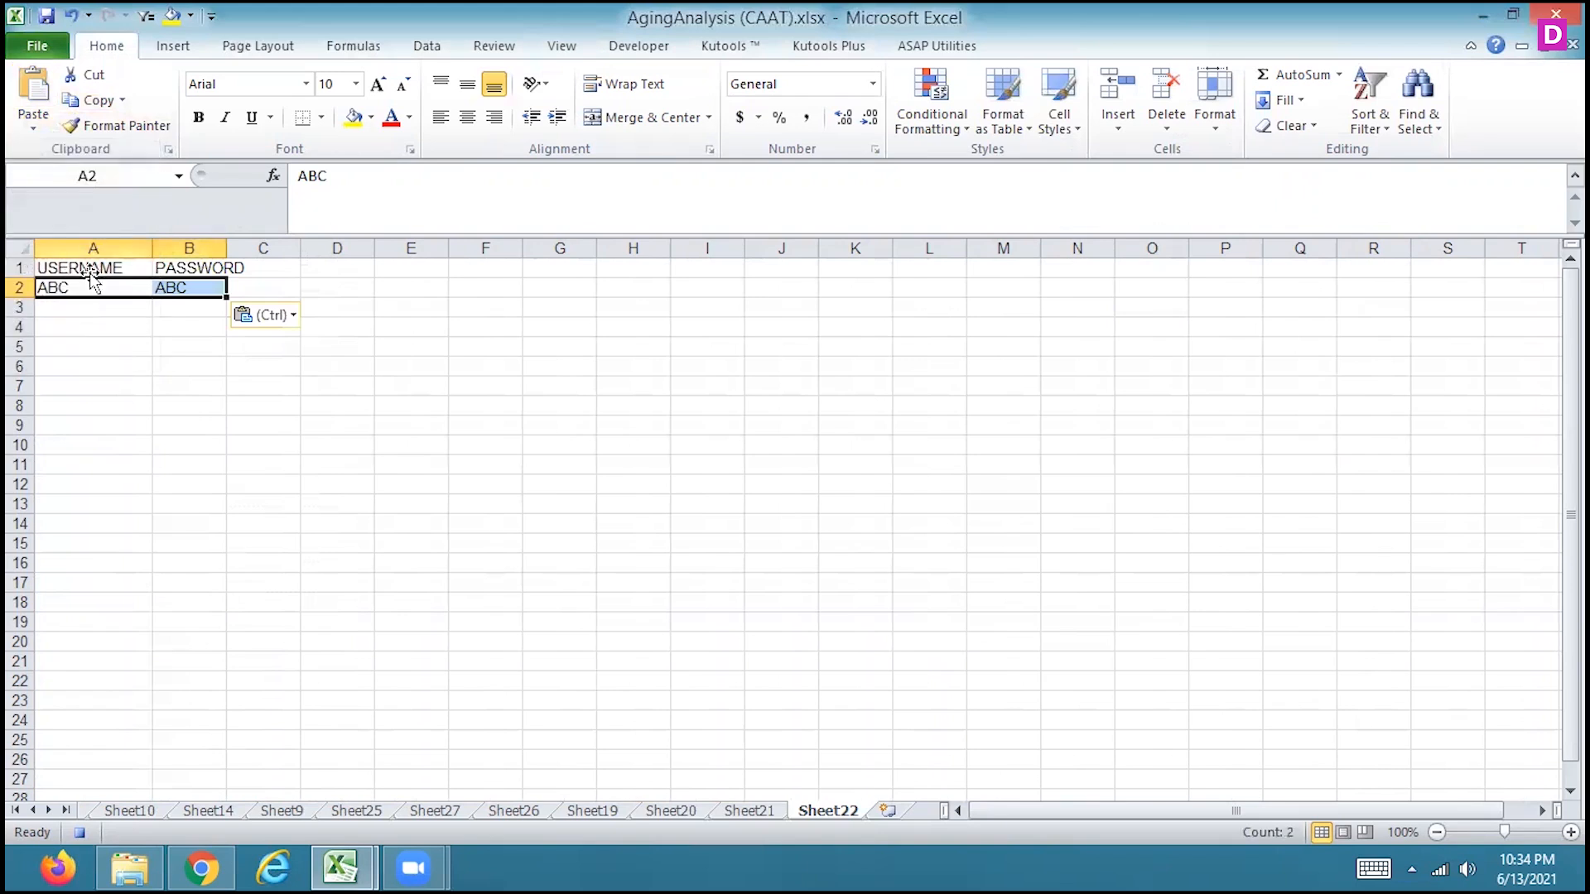
Select A3 on Sheet22, and clear the username and password entries in B1:B2 on Sheet21, leaving B1 selected
click(86, 310)
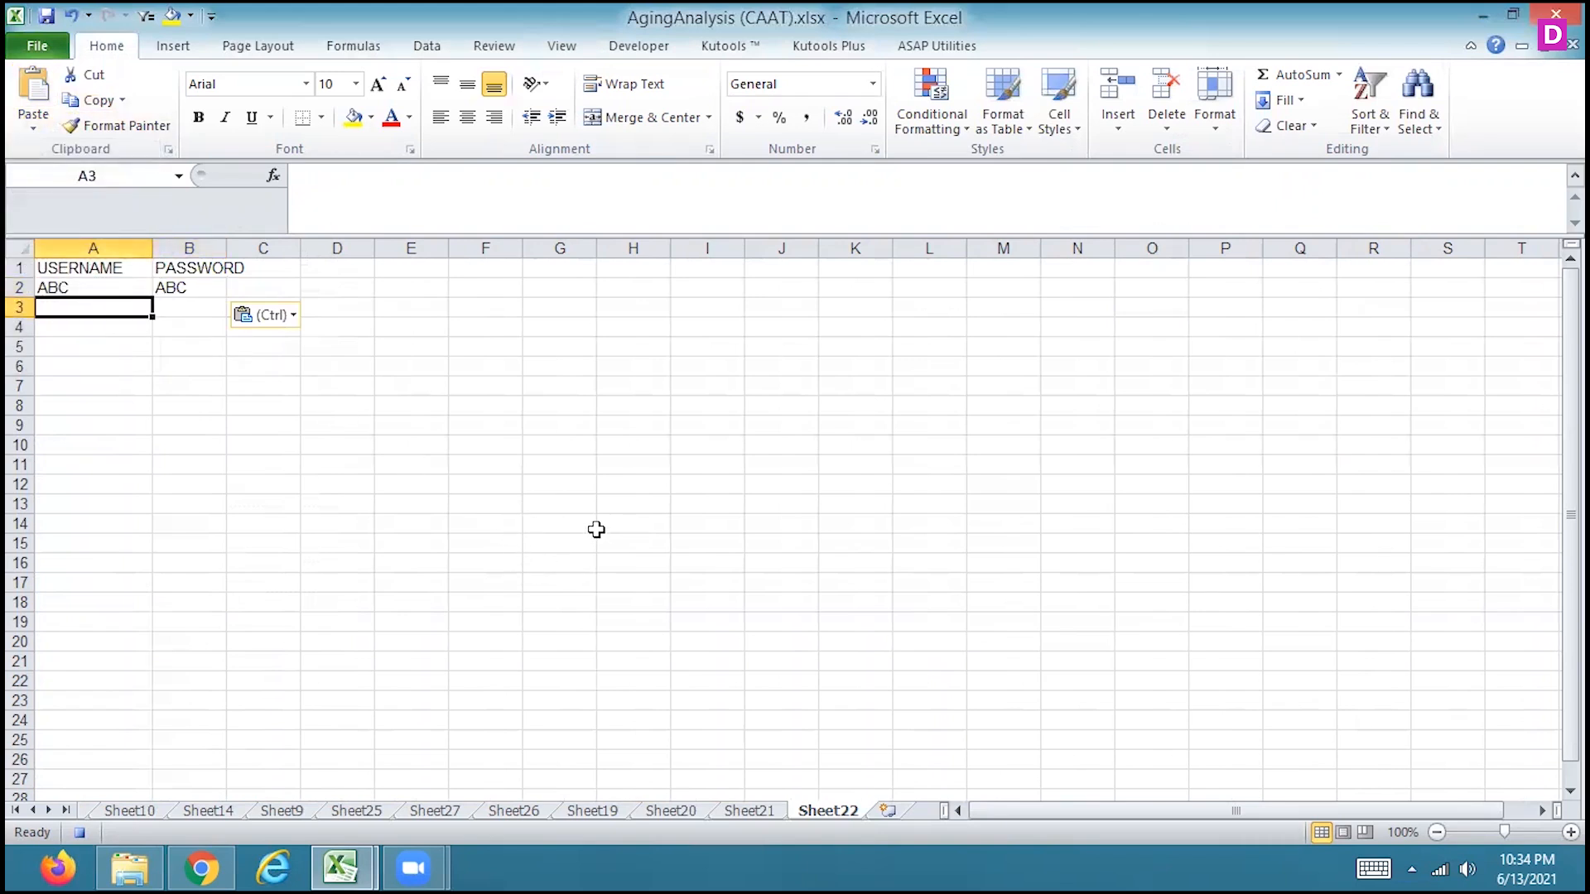
click(747, 811)
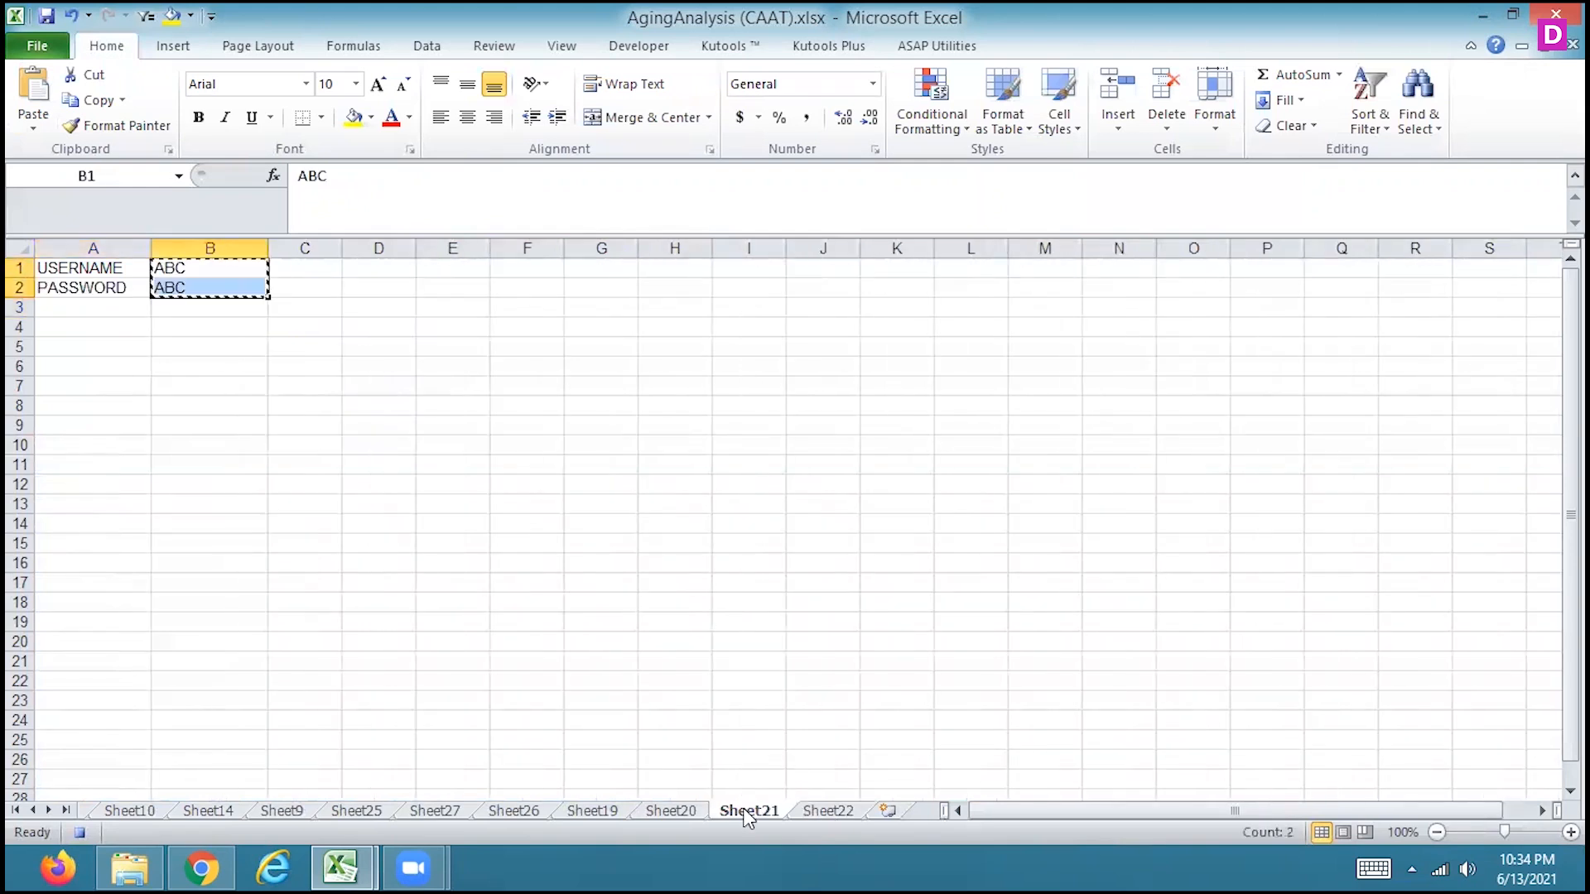
key(Delete)
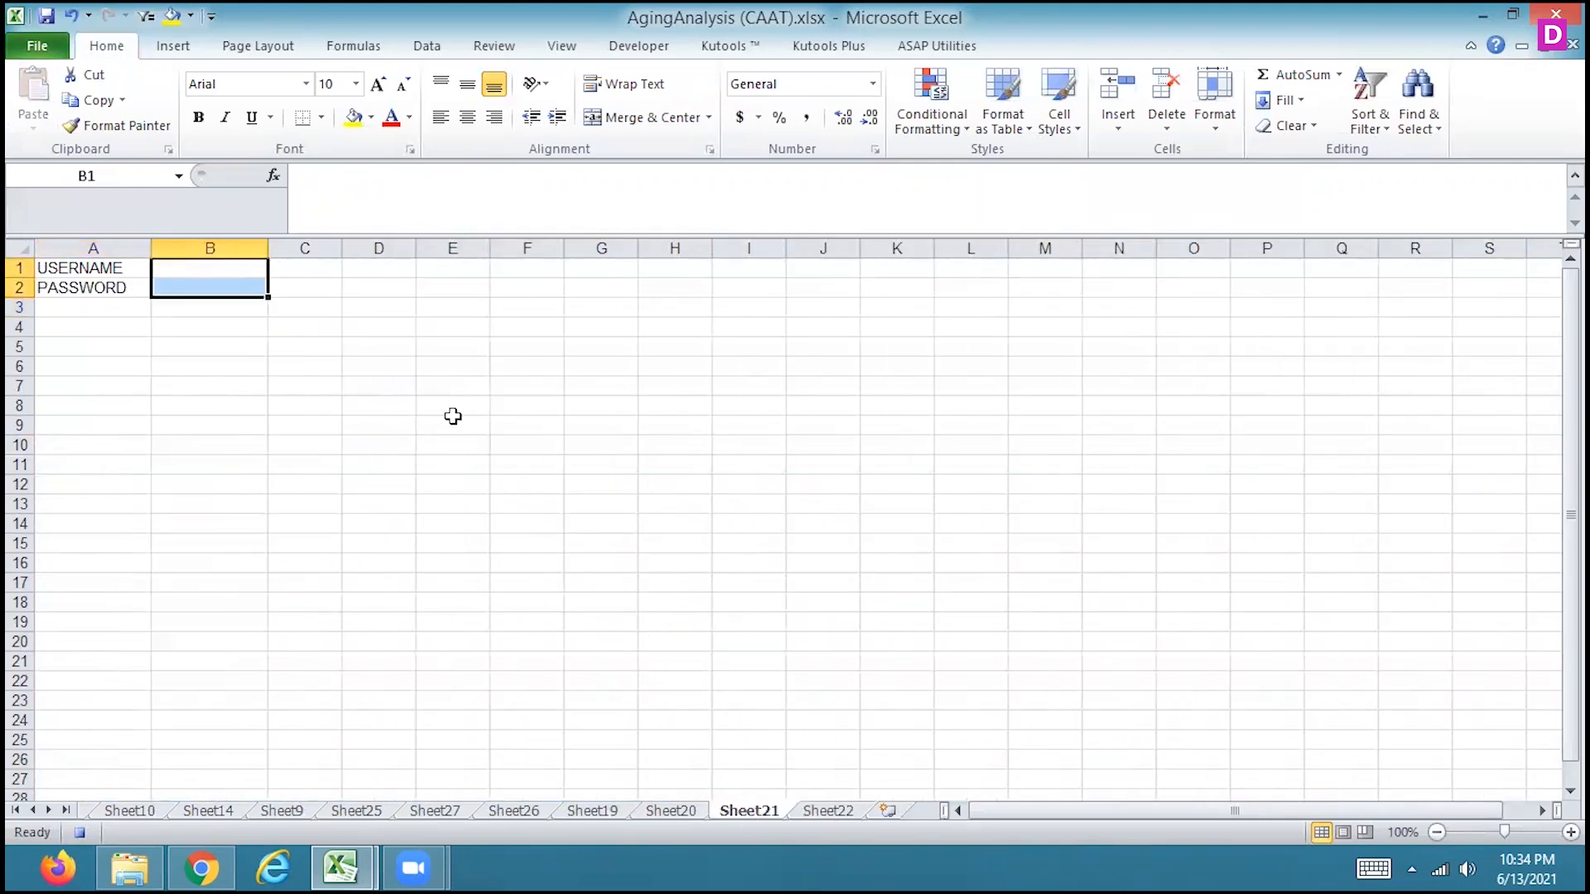
click(223, 272)
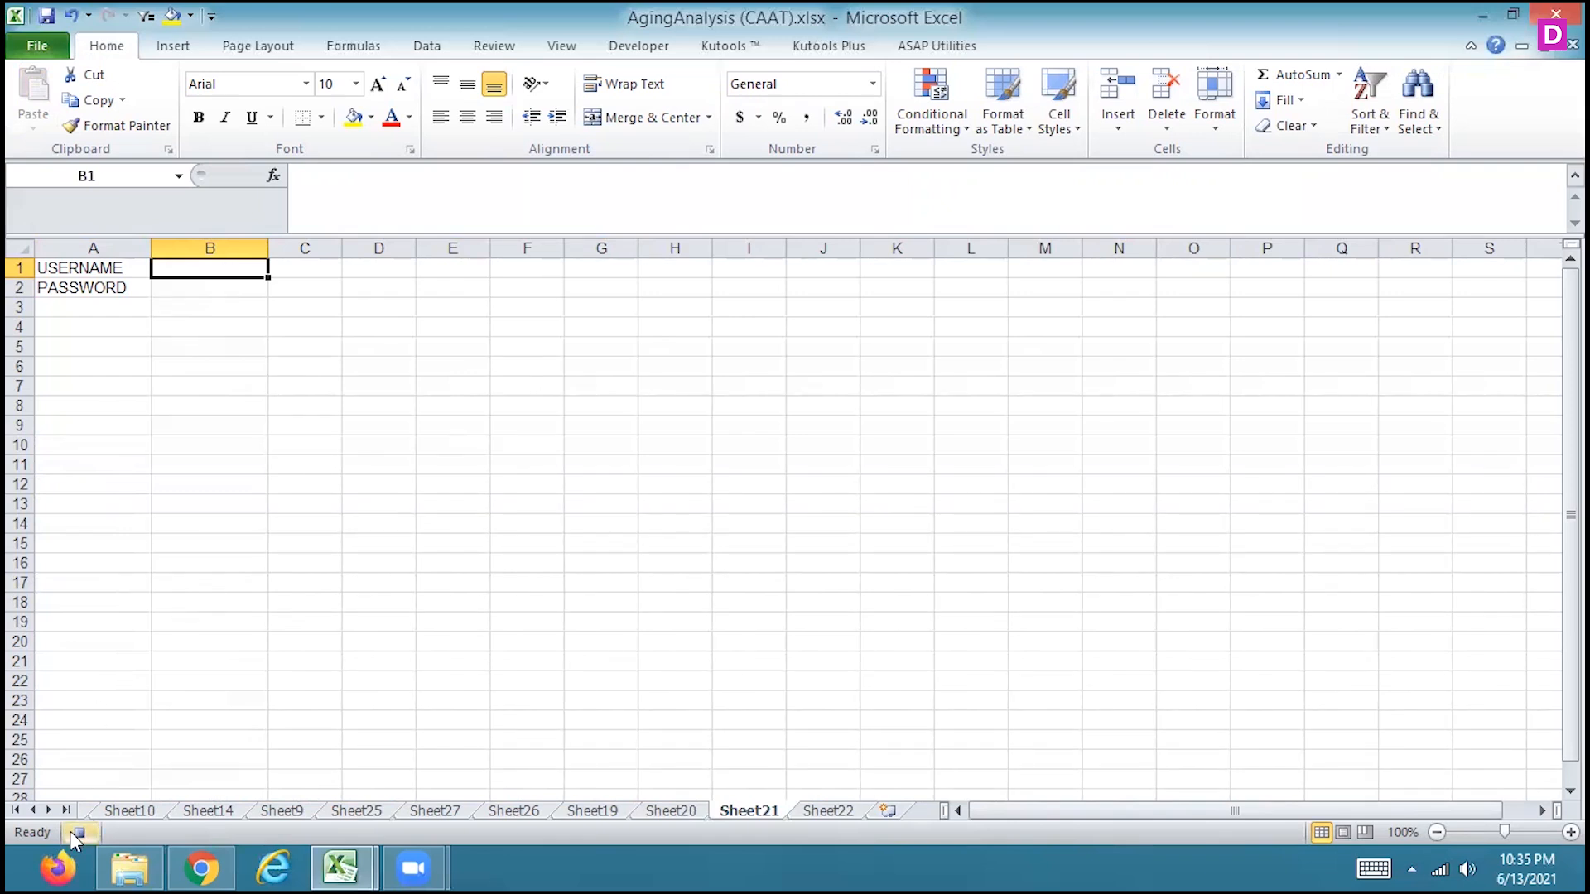
Draw an oval about 1.15" wide and 0.67" high below the PASSWORD label on Sheet21, around rows 7 to 10
click(173, 50)
click(256, 120)
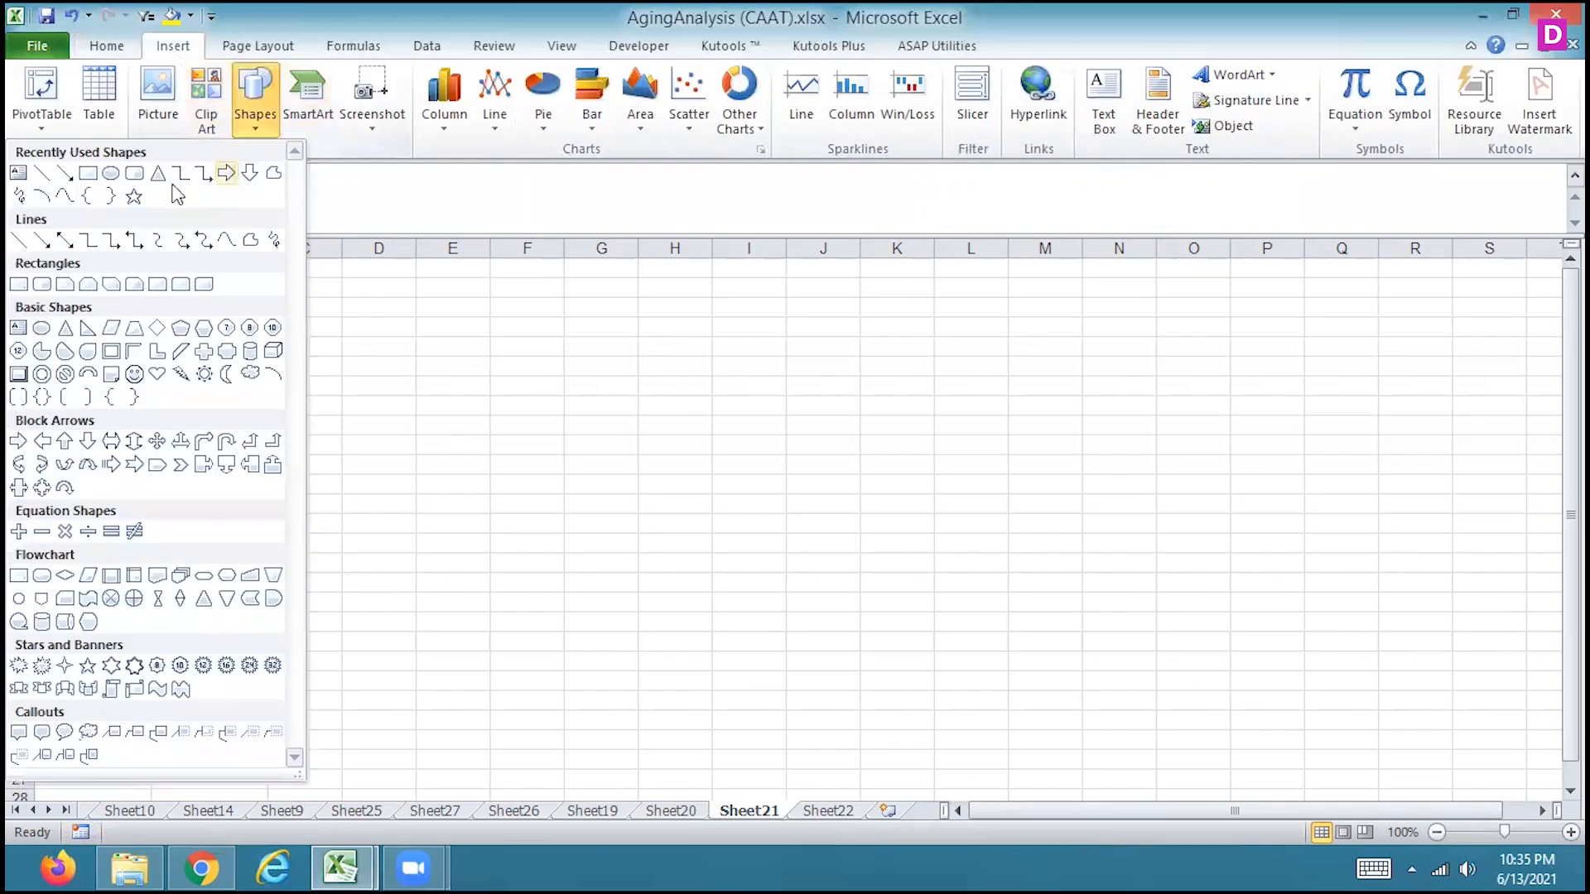
click(110, 173)
drag(160, 380, 282, 455)
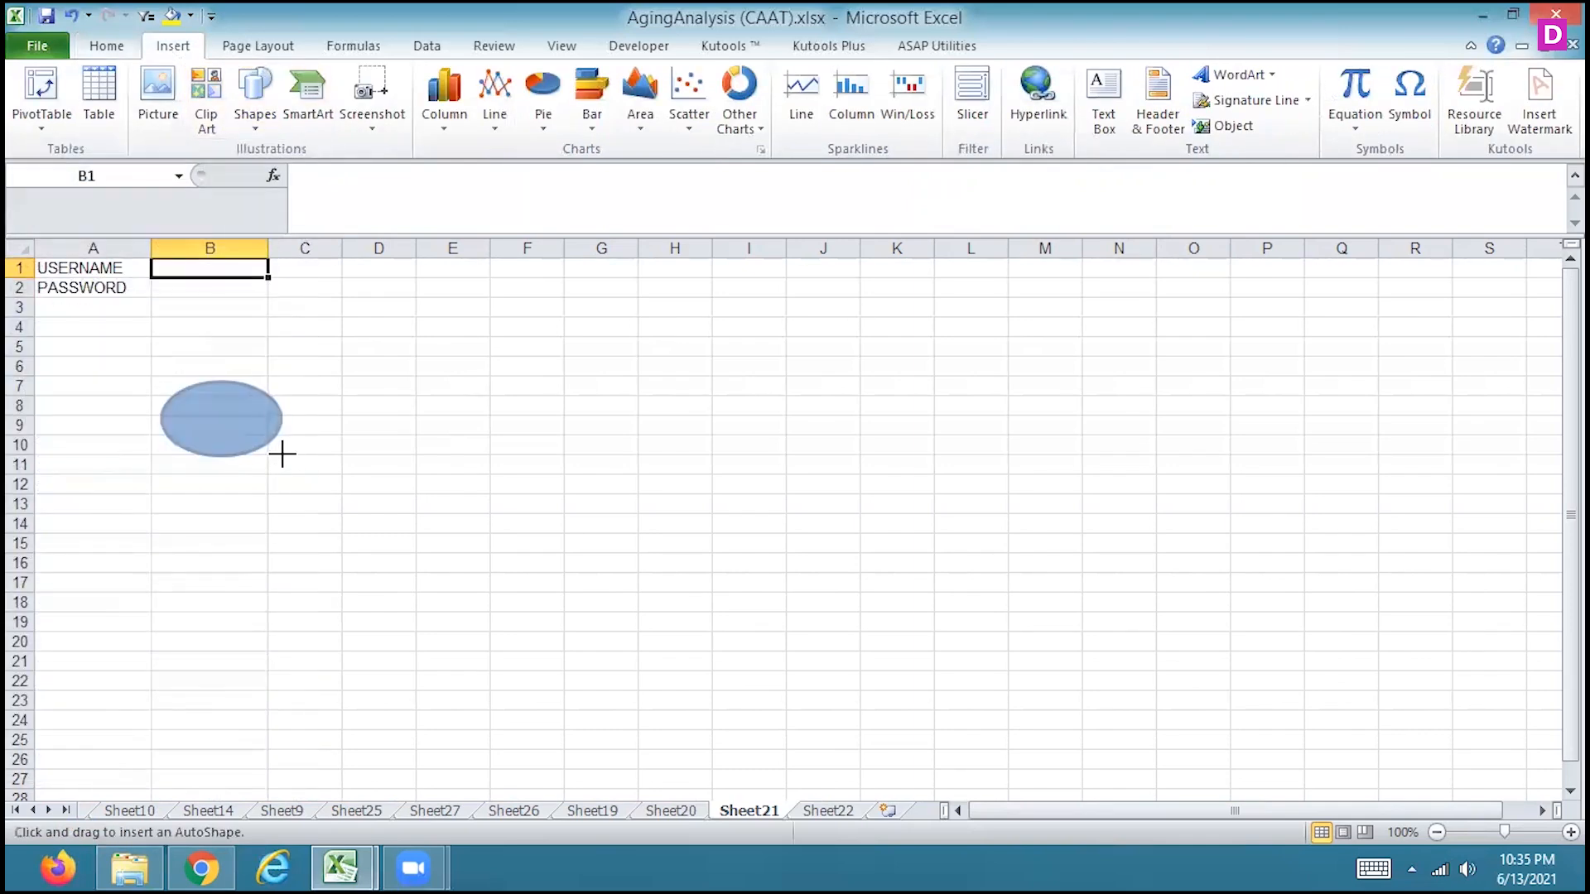
Assign Macro1 to the oval shape on Sheet21
right_click(225, 415)
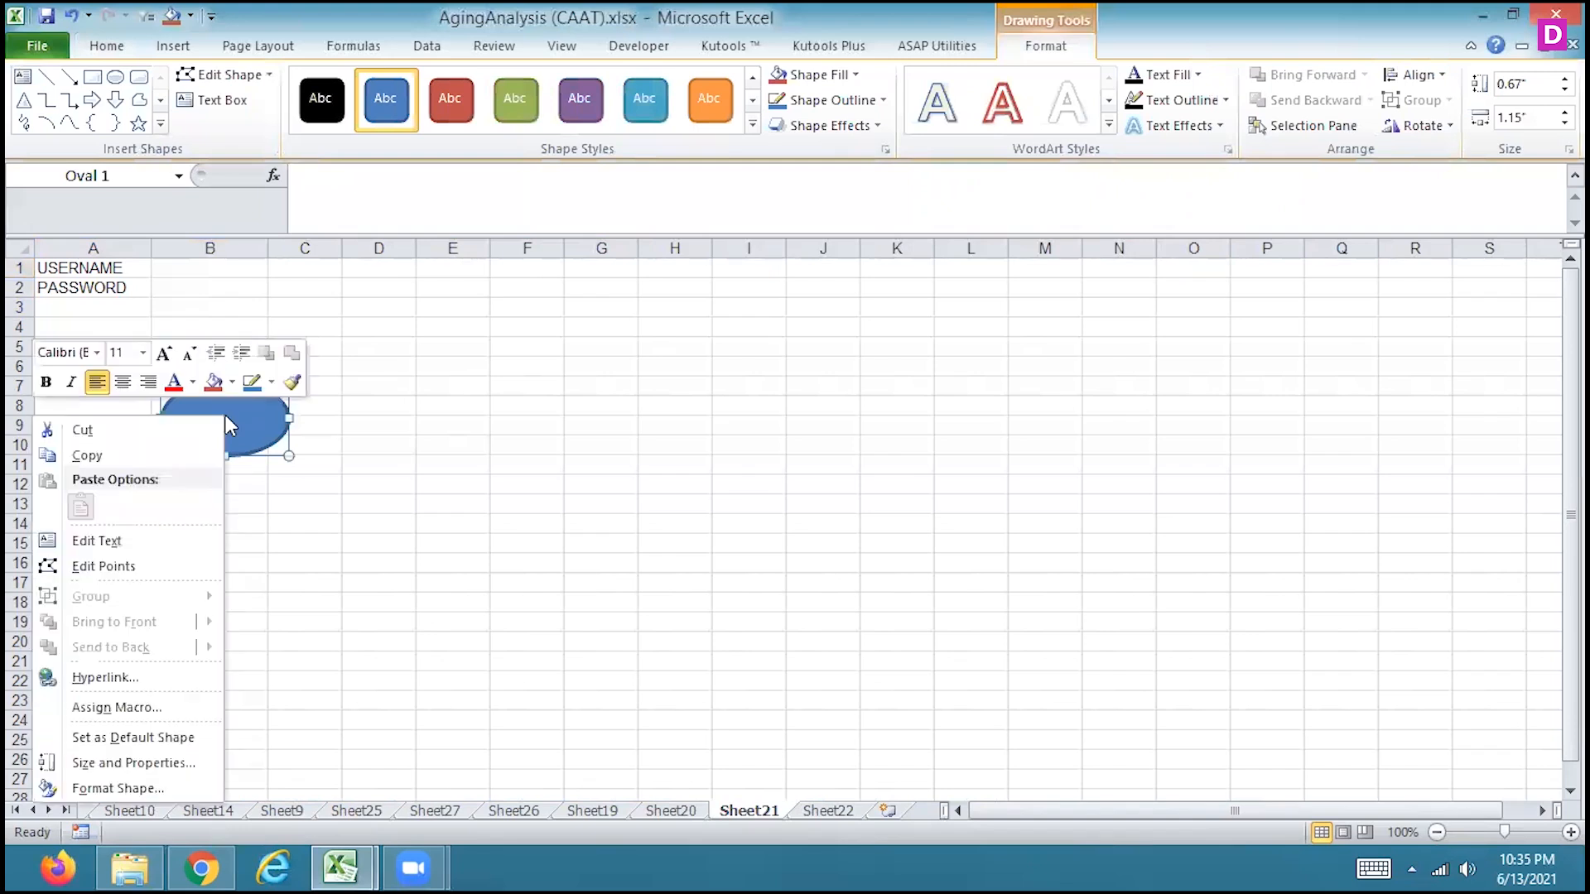
click(100, 708)
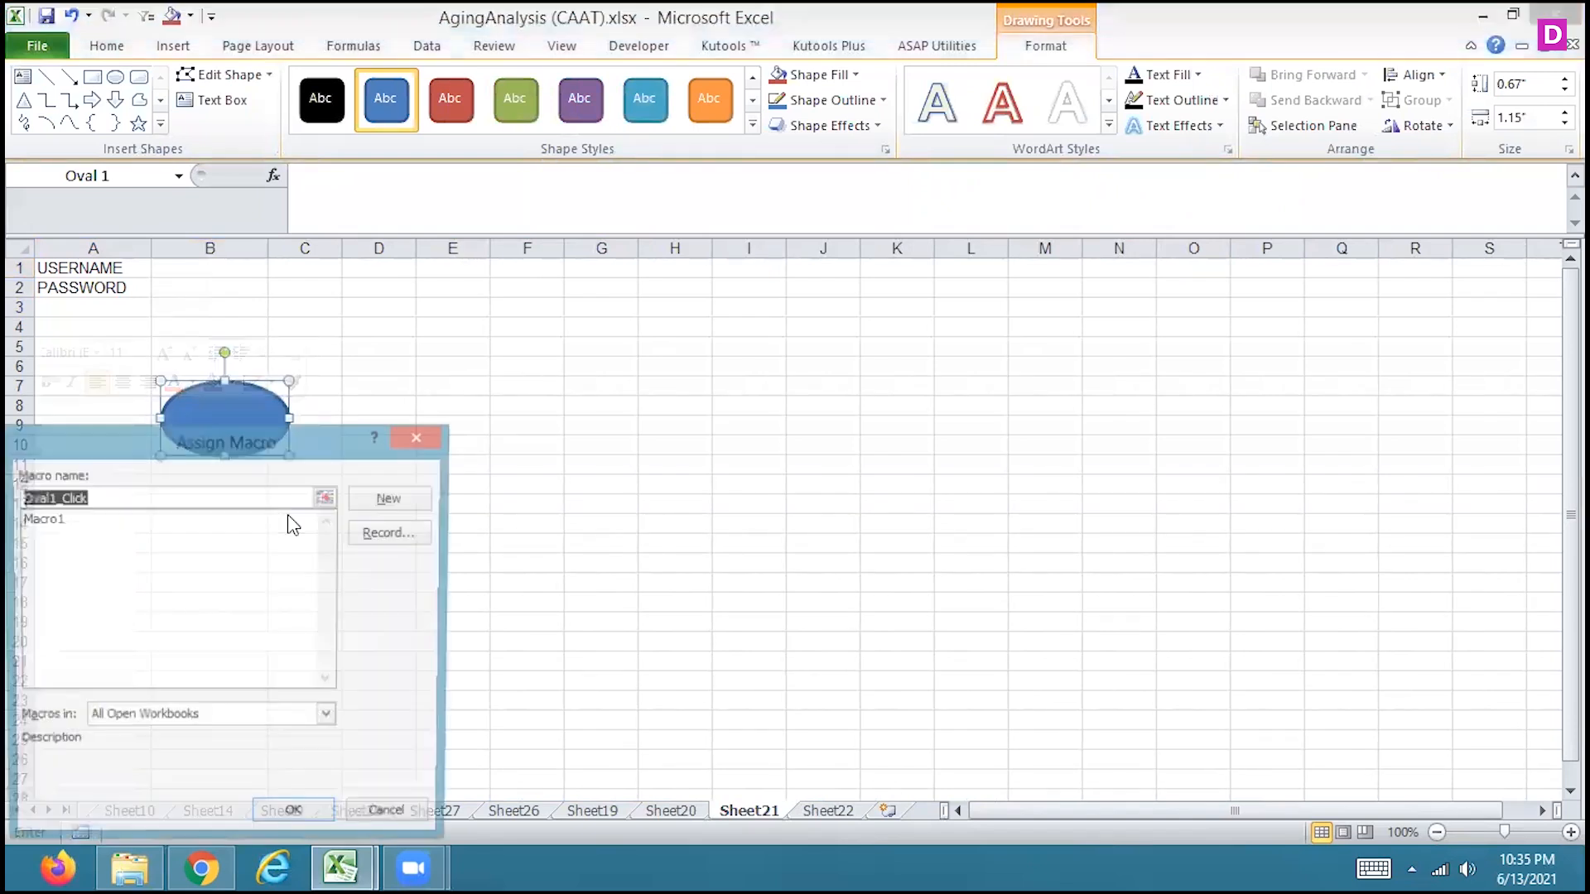
click(66, 520)
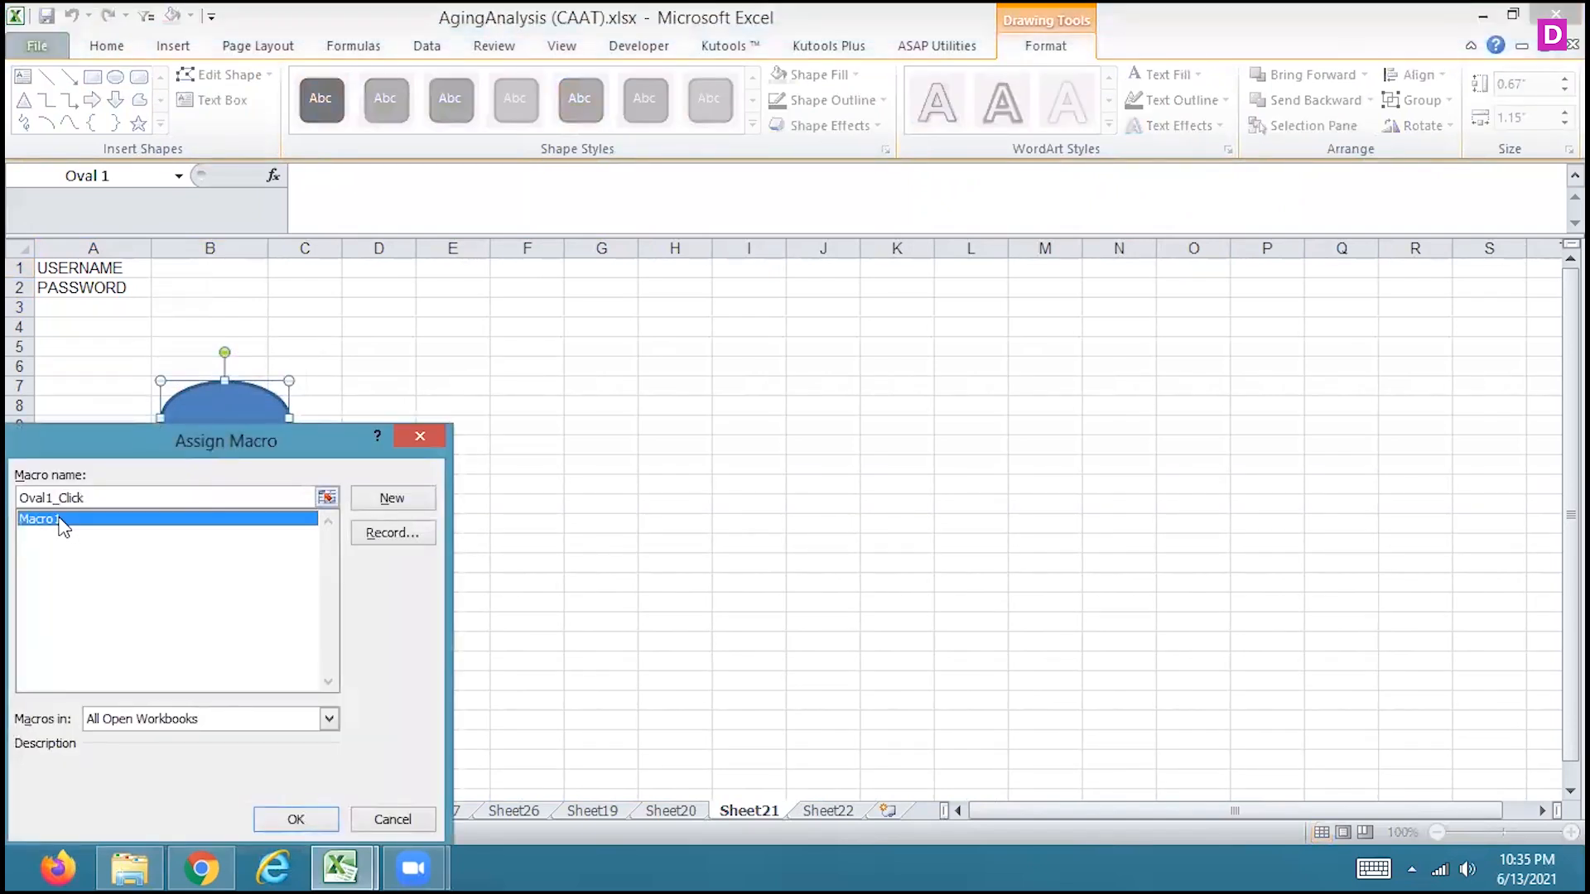
click(296, 821)
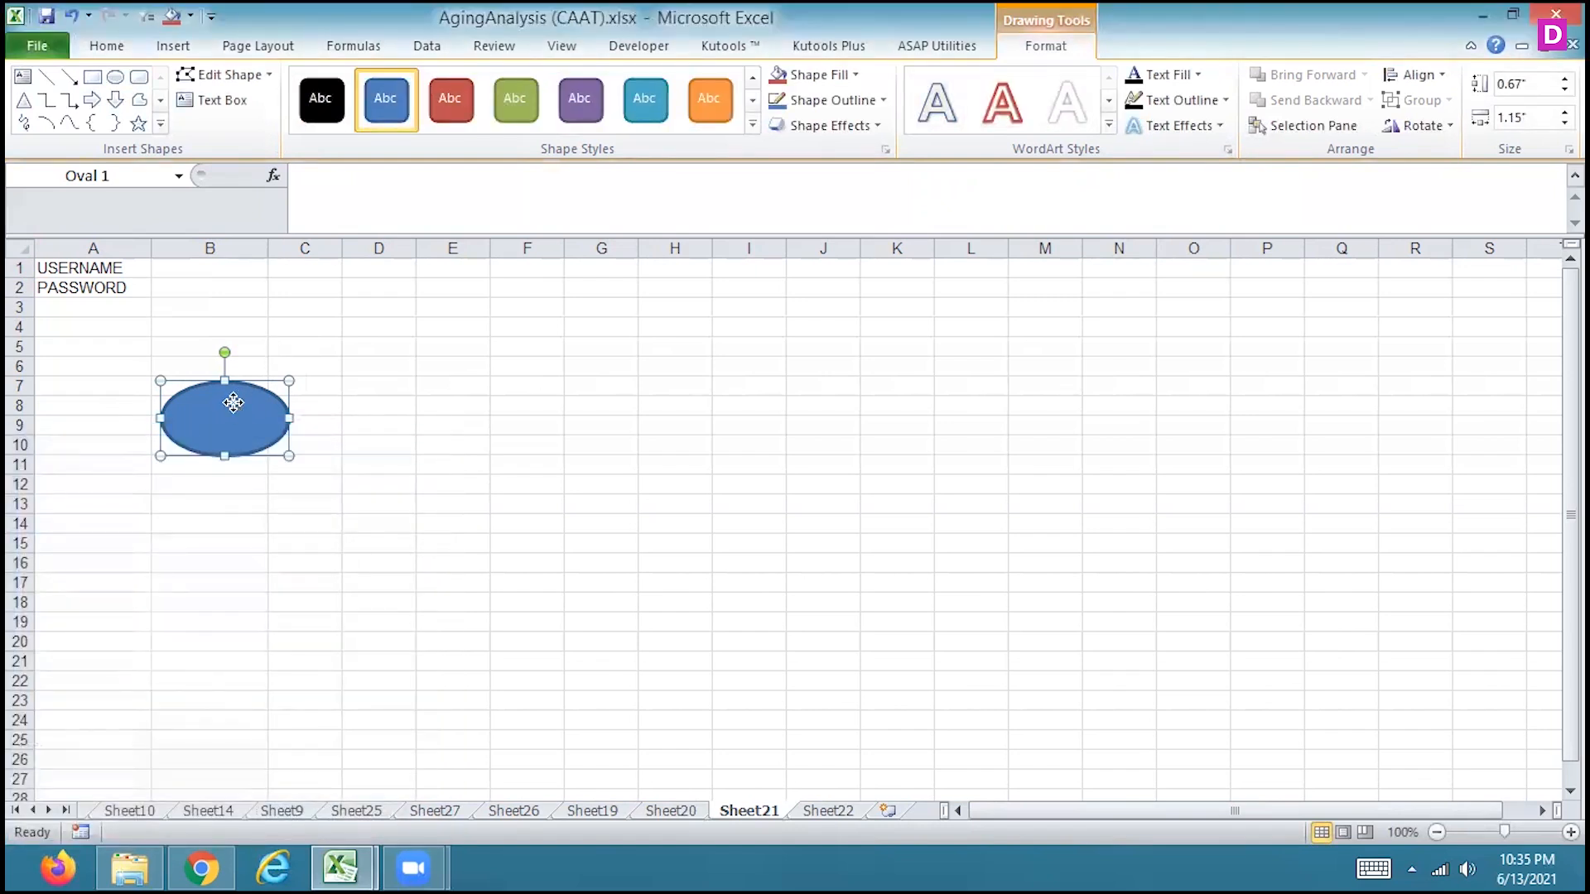
Label the oval SUBMIT and shrink it to about 1.13" wide and 0.48" high, leaving B1 selected
right_click(232, 403)
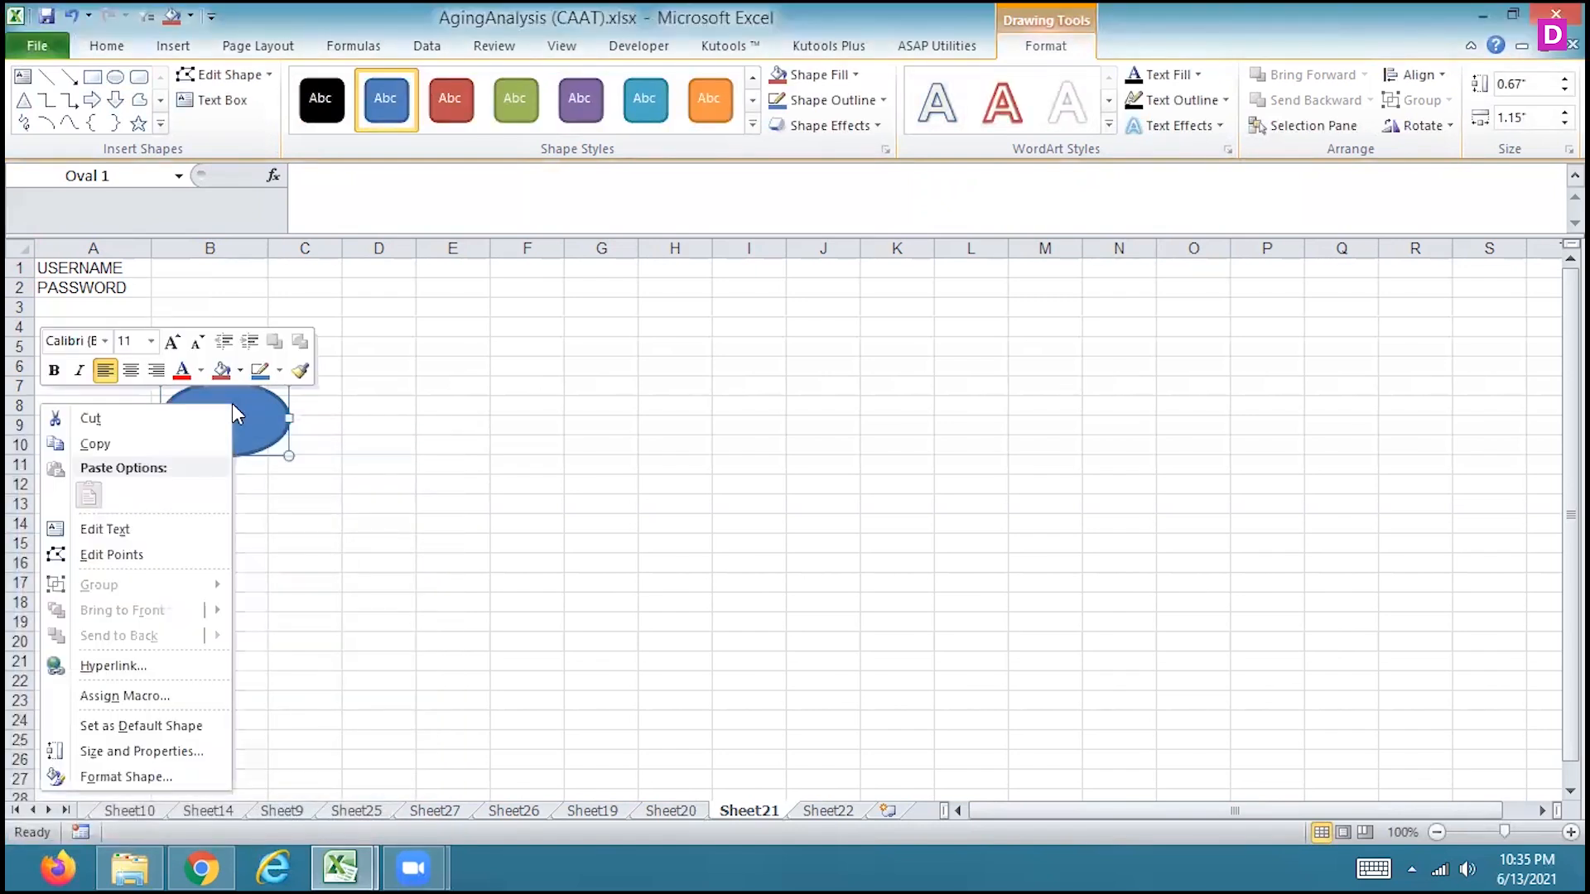
click(132, 528)
text(SUBMIT)
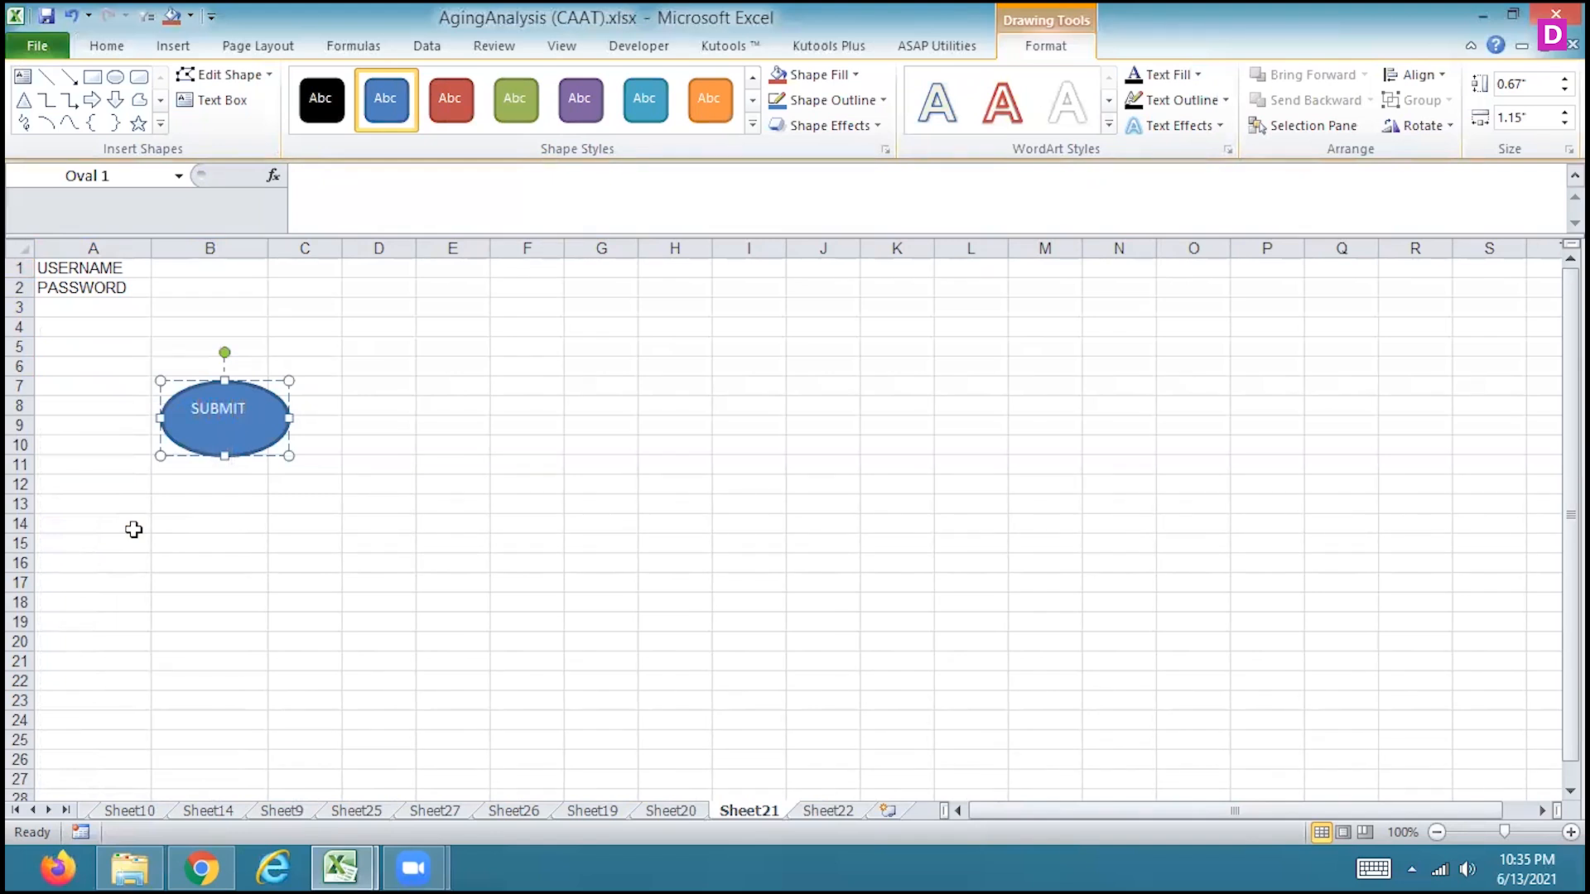
drag(288, 455, 286, 408)
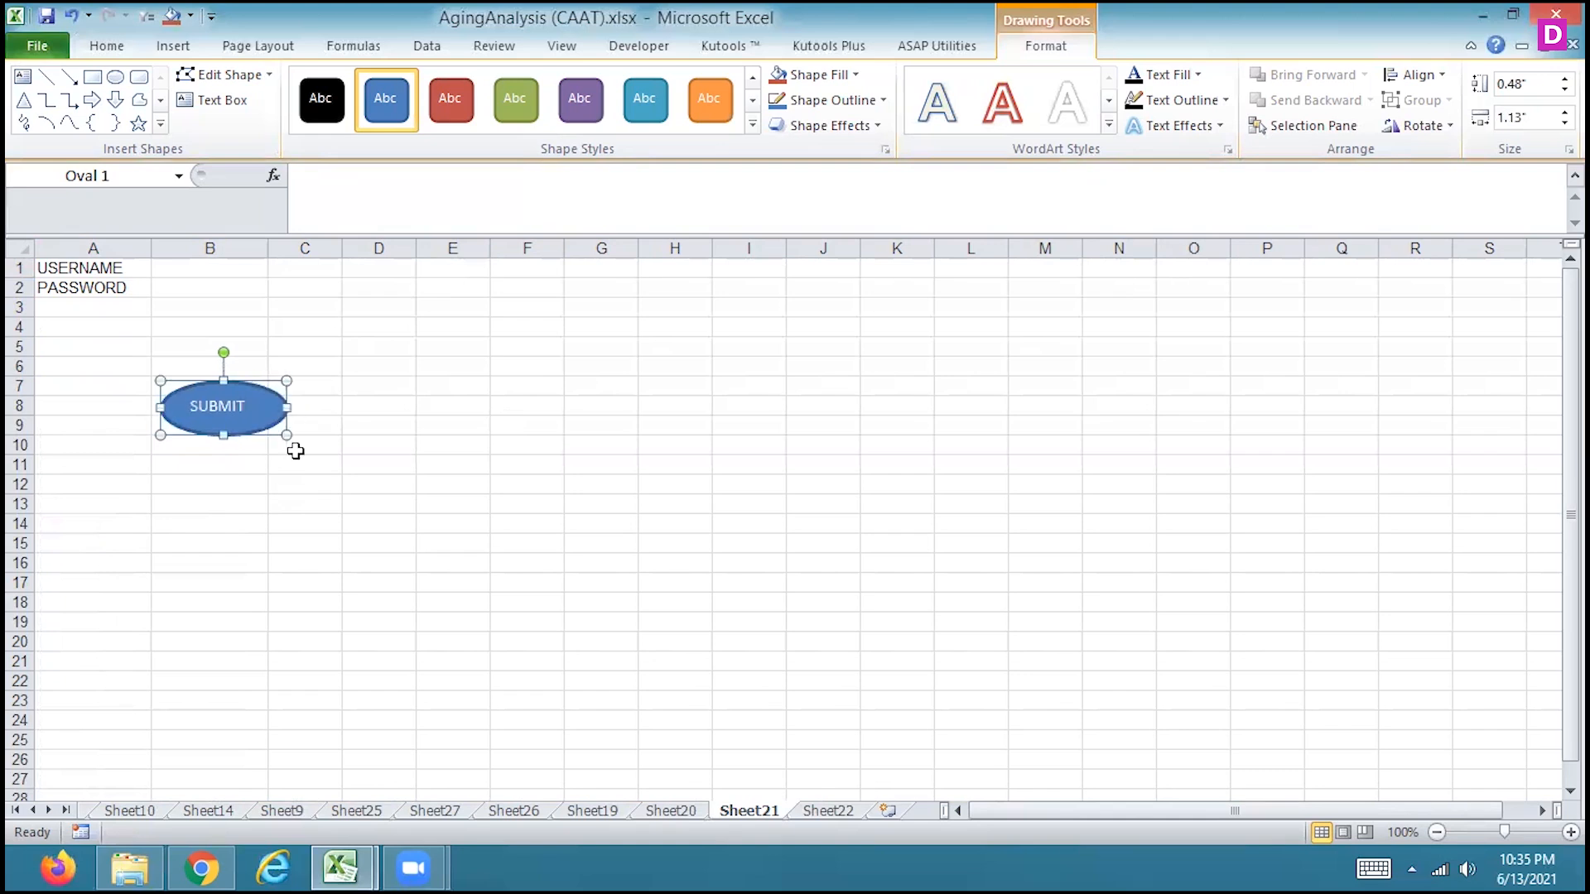
click(219, 265)
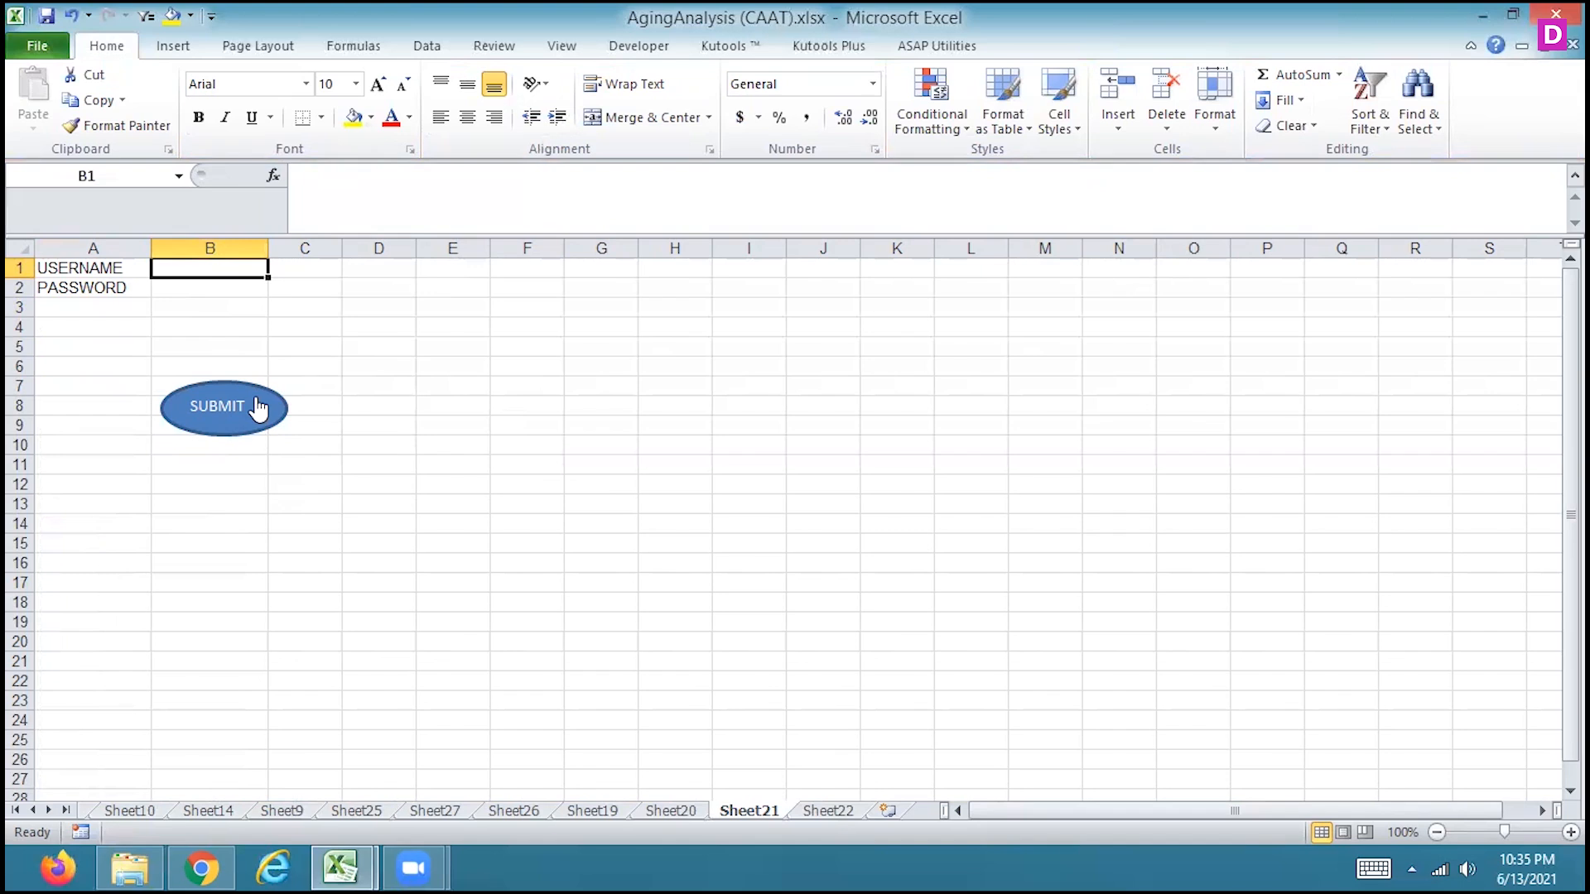
Enter a person's first name as username and a password in B1:B2 on Sheet21, submit them, and check Sheet22
click(838, 813)
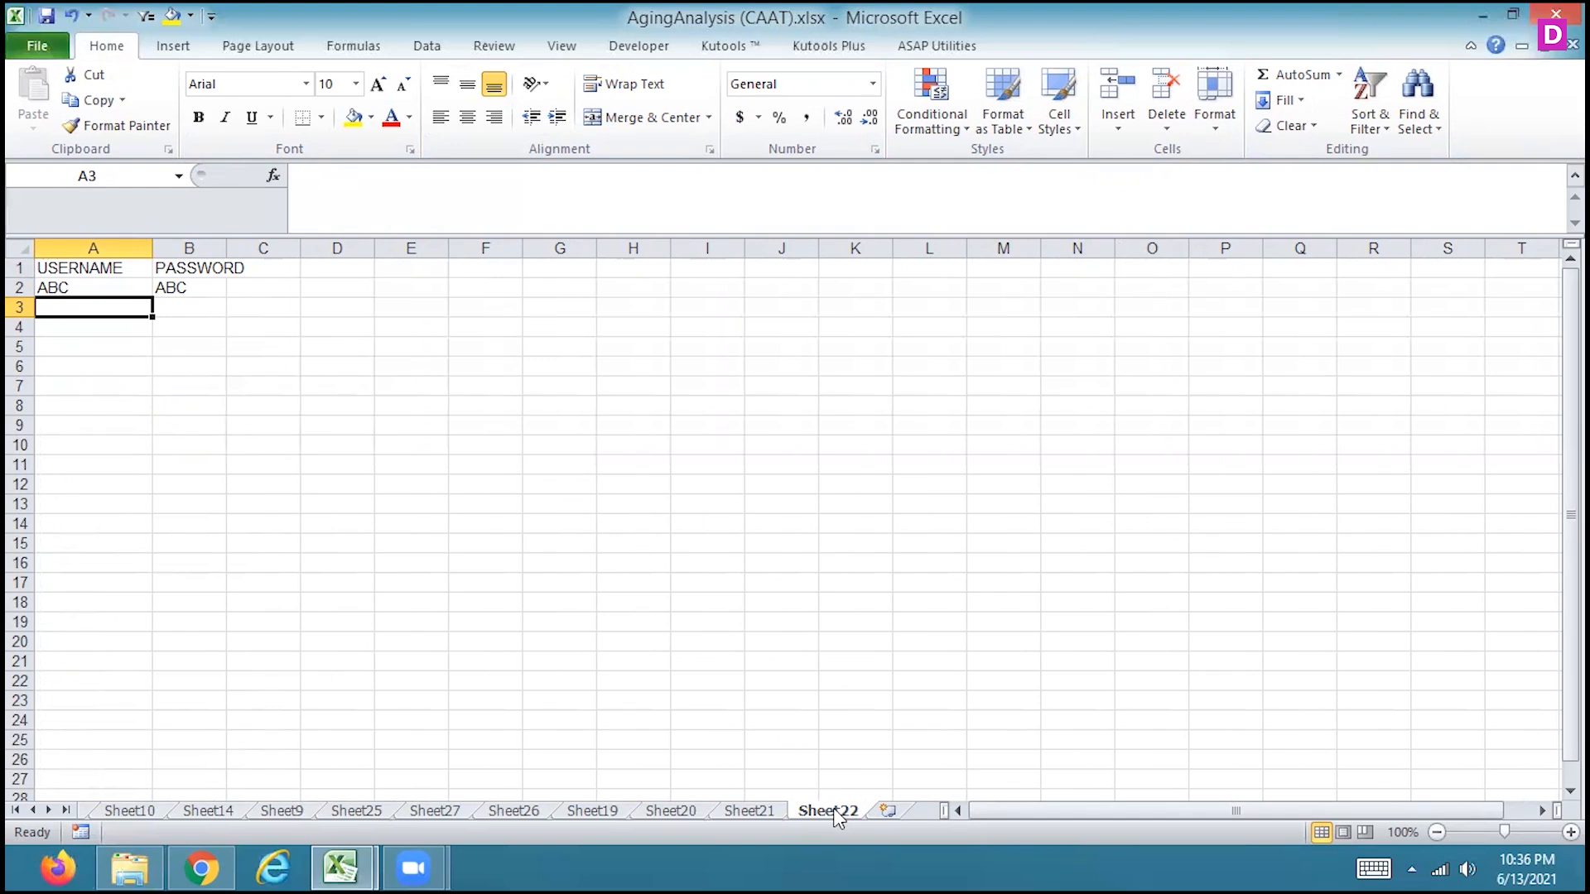
click(766, 816)
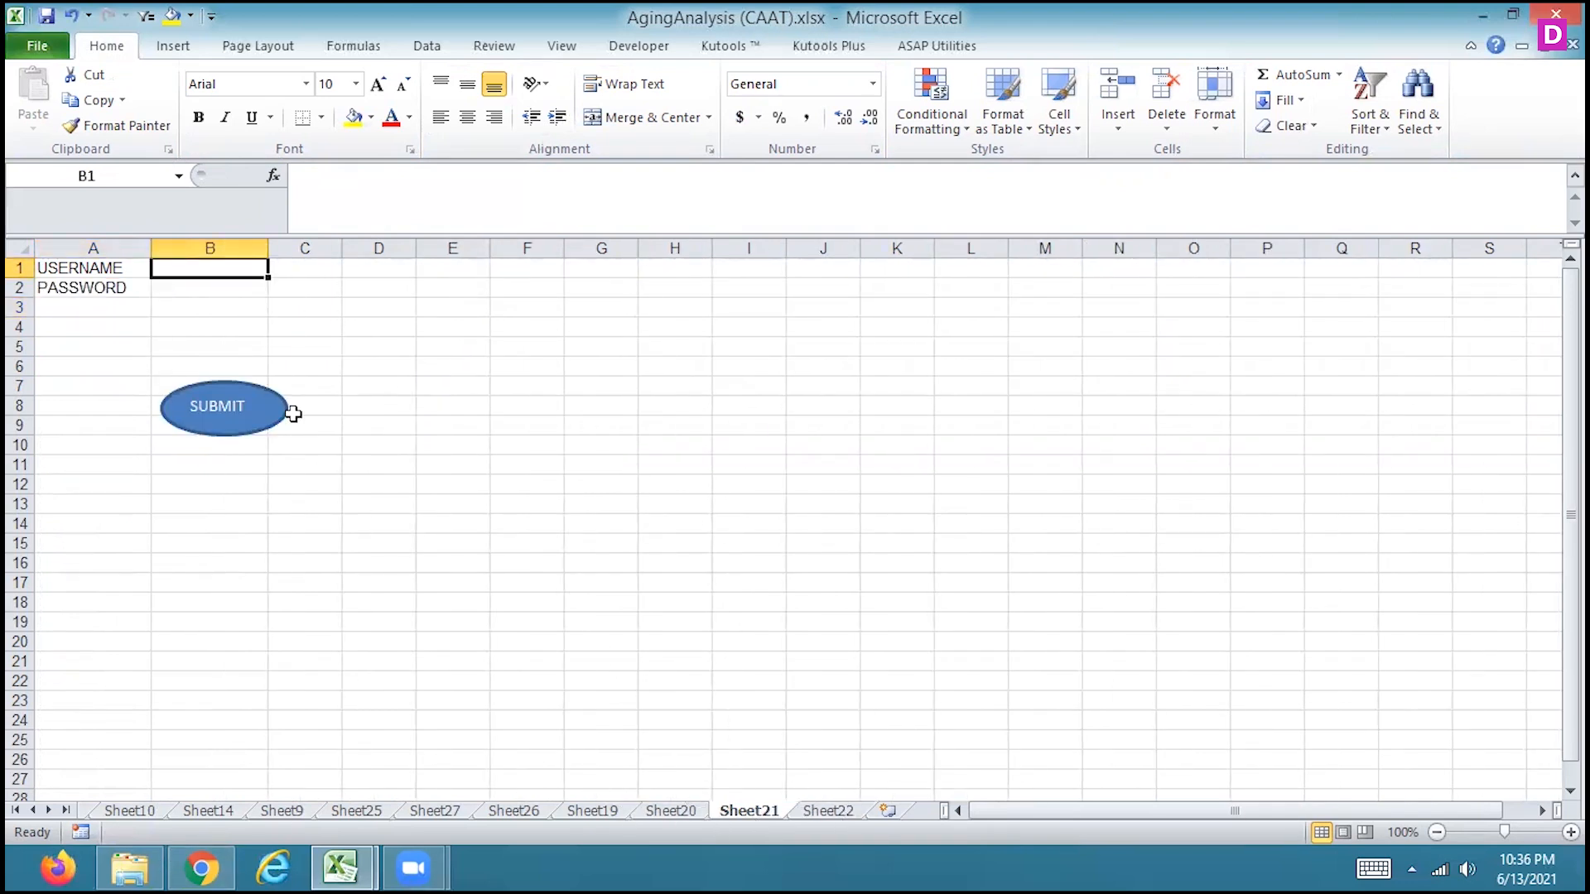
text(VIPUL)
key(Return)
text(VIPUL)
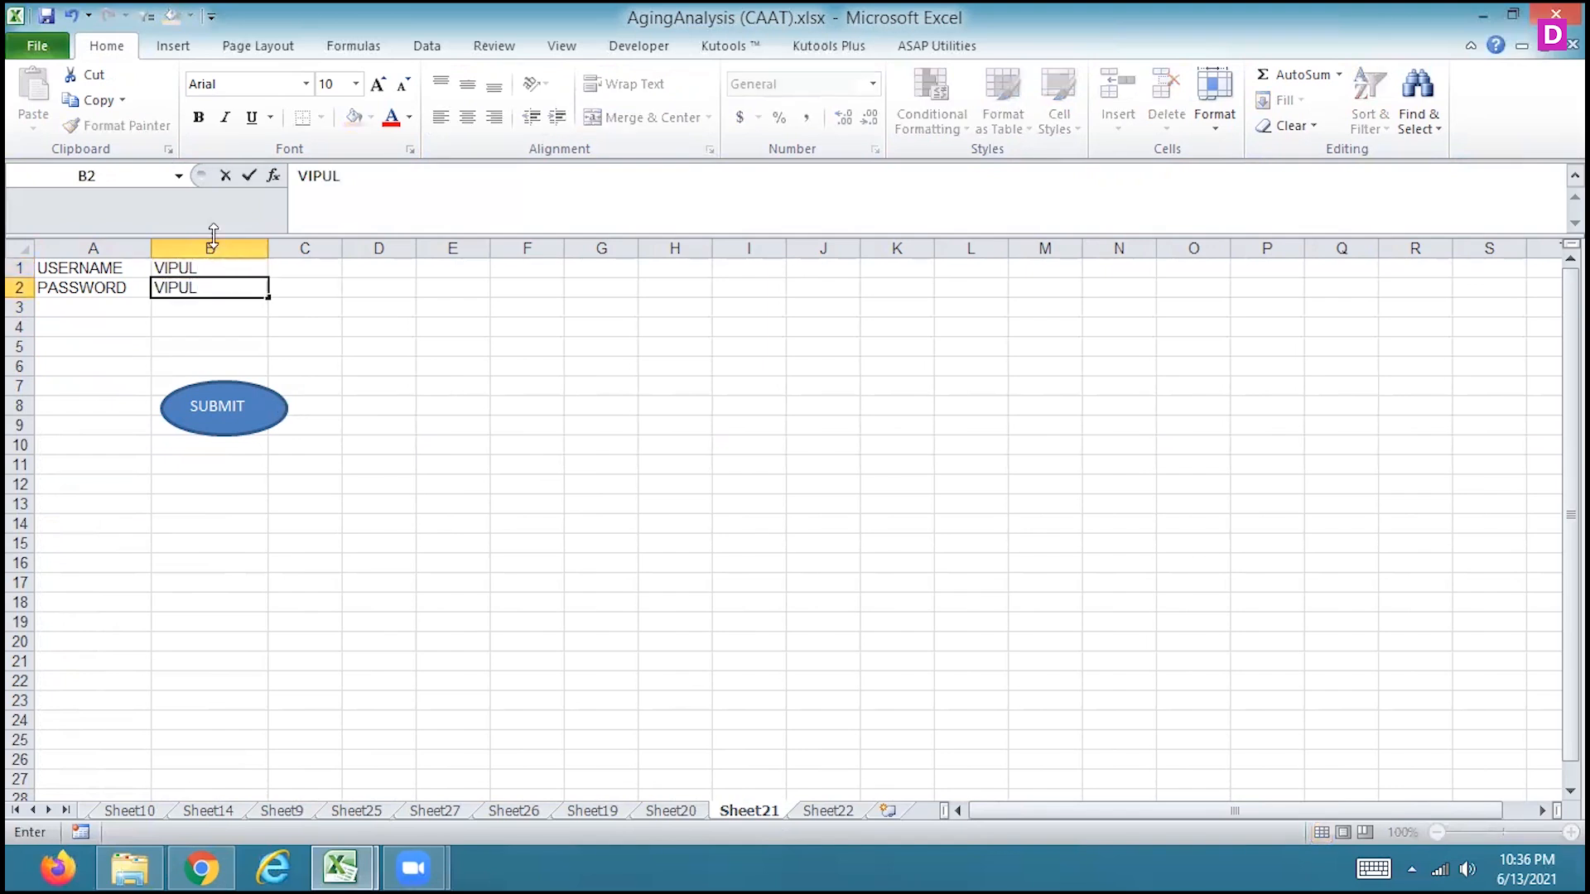
click(203, 265)
click(235, 418)
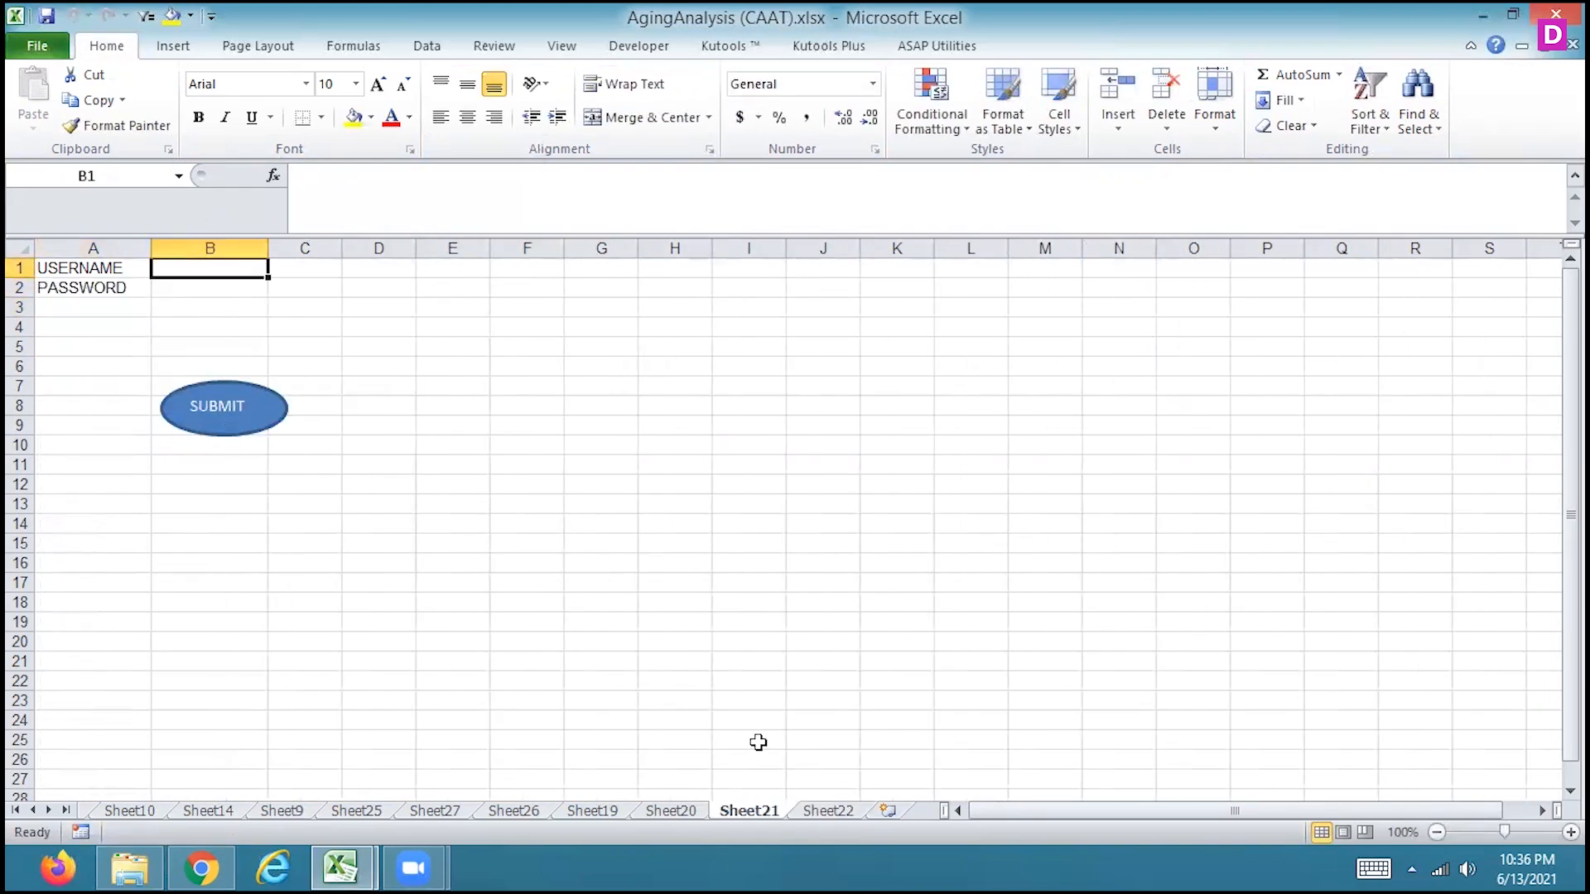
click(825, 812)
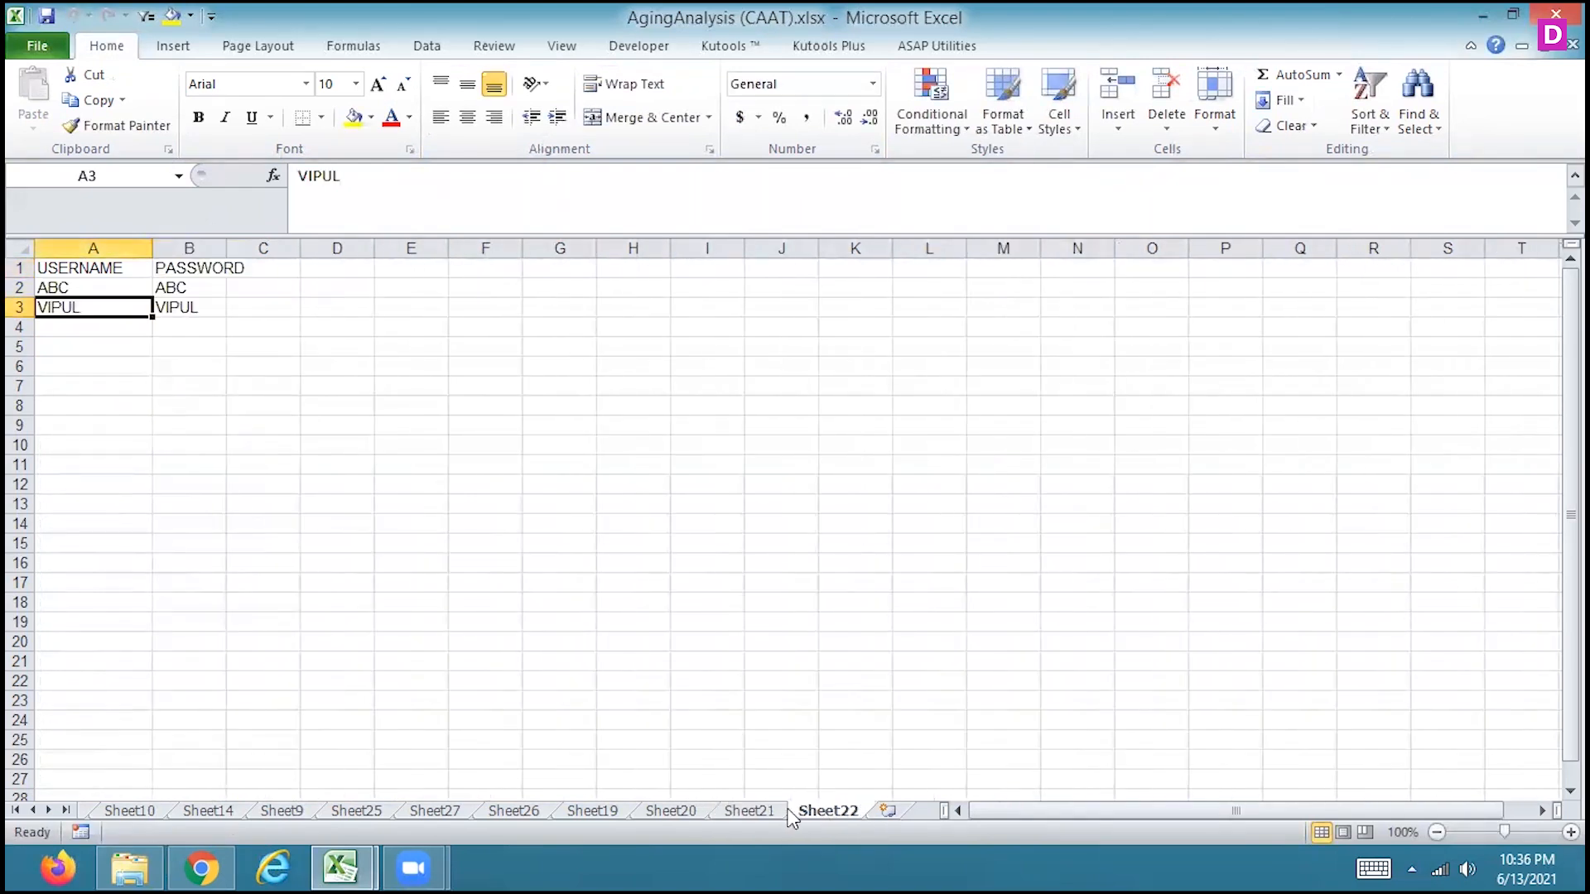
Enter CITY CENTER as the username in B1 and a password in B2 on Sheet21, and submit them from B1
click(742, 811)
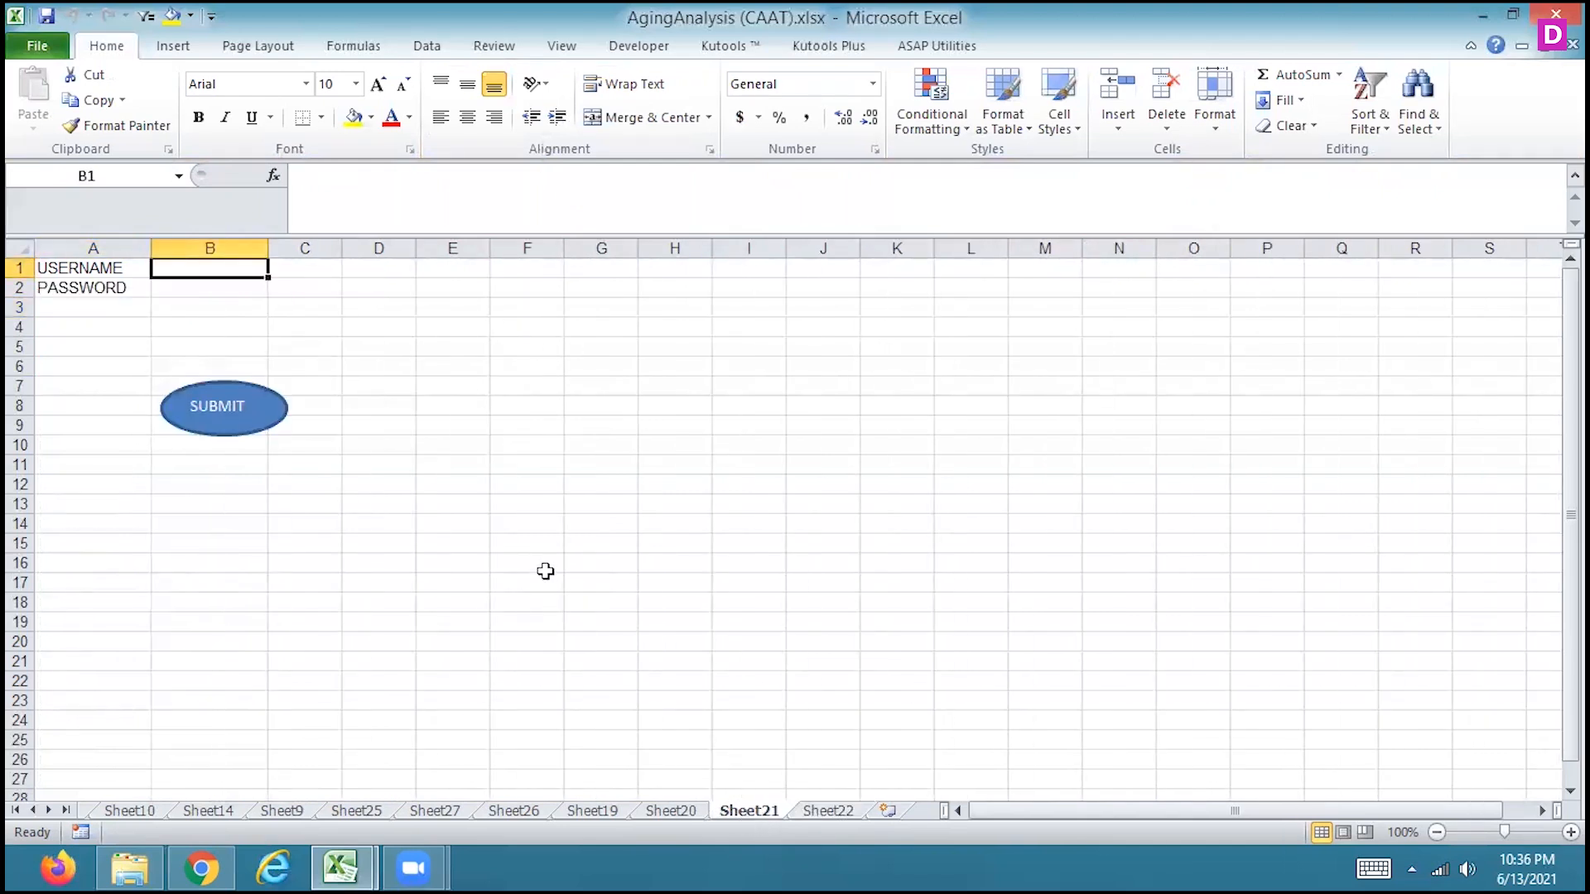
text(N)
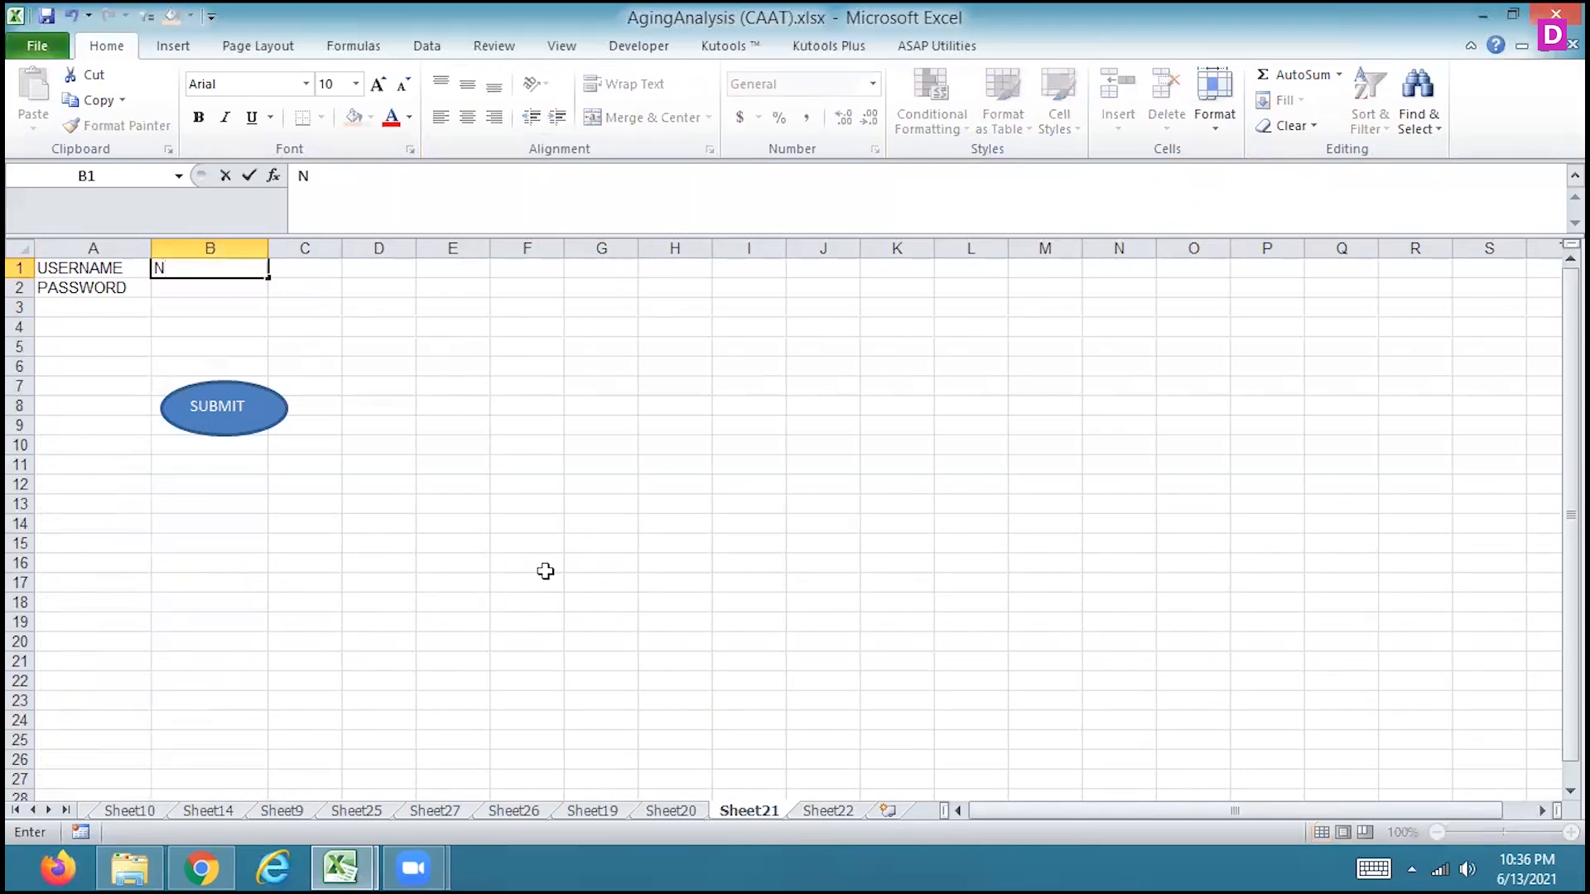
key(Return)
text(M)
key(Return)
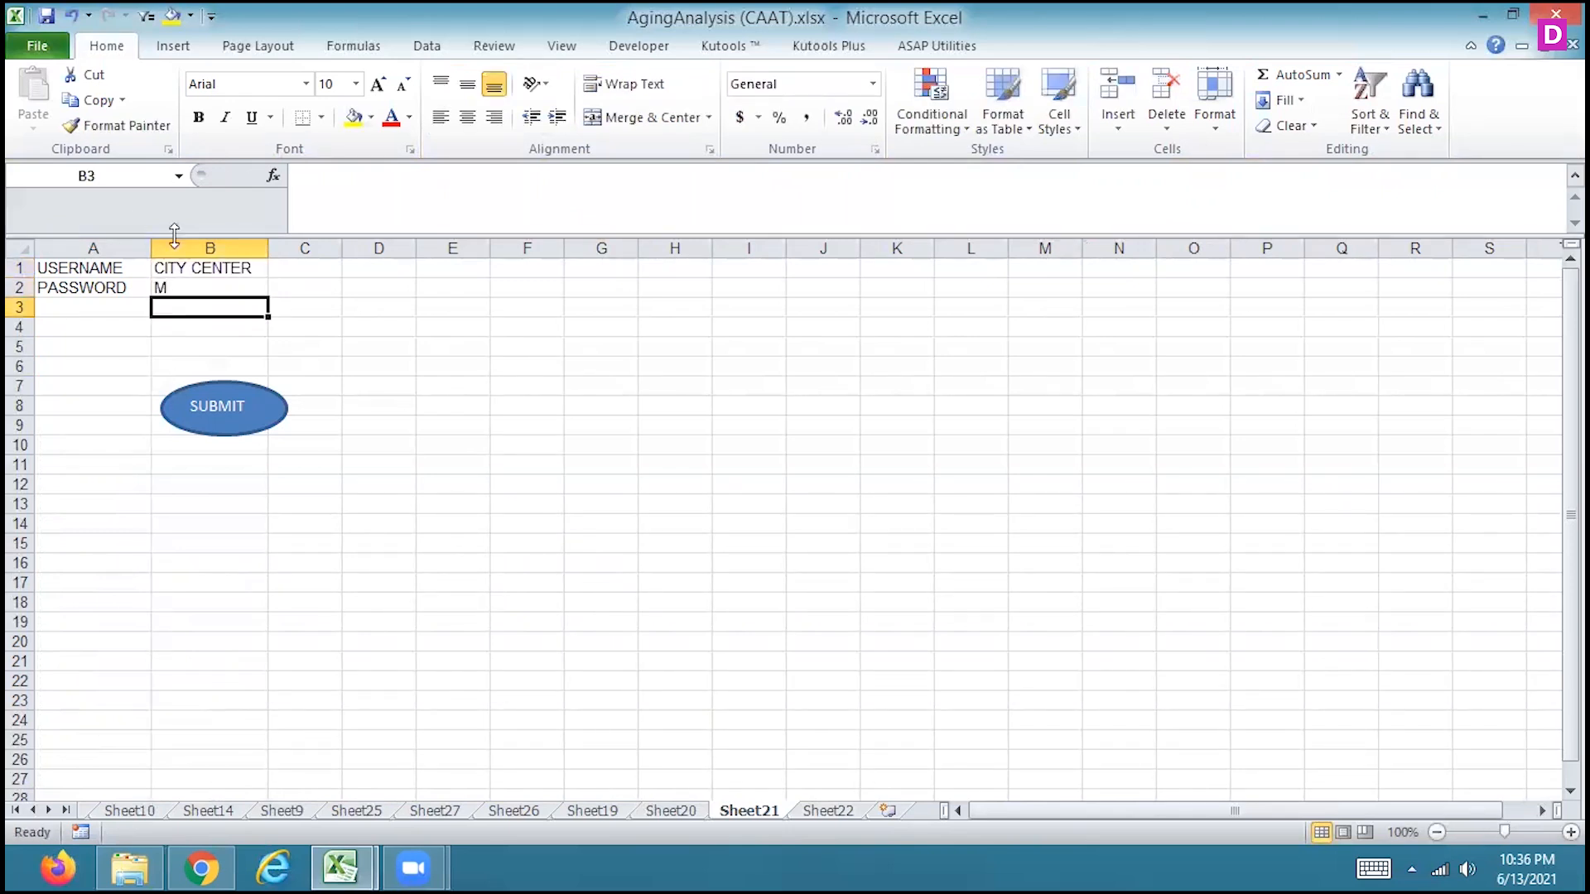
click(170, 270)
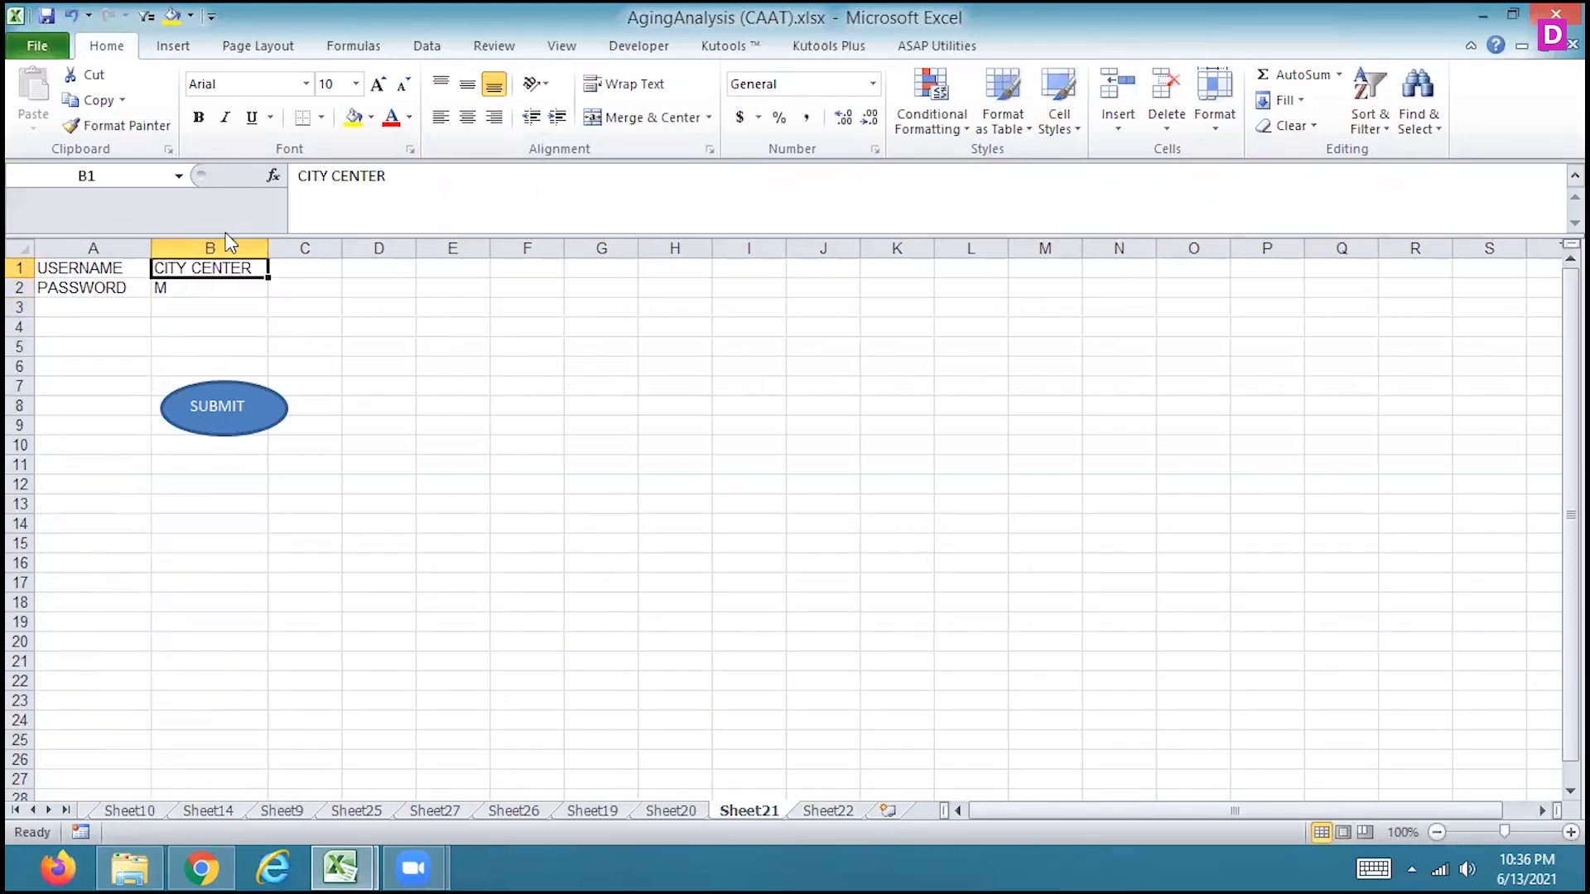
click(227, 414)
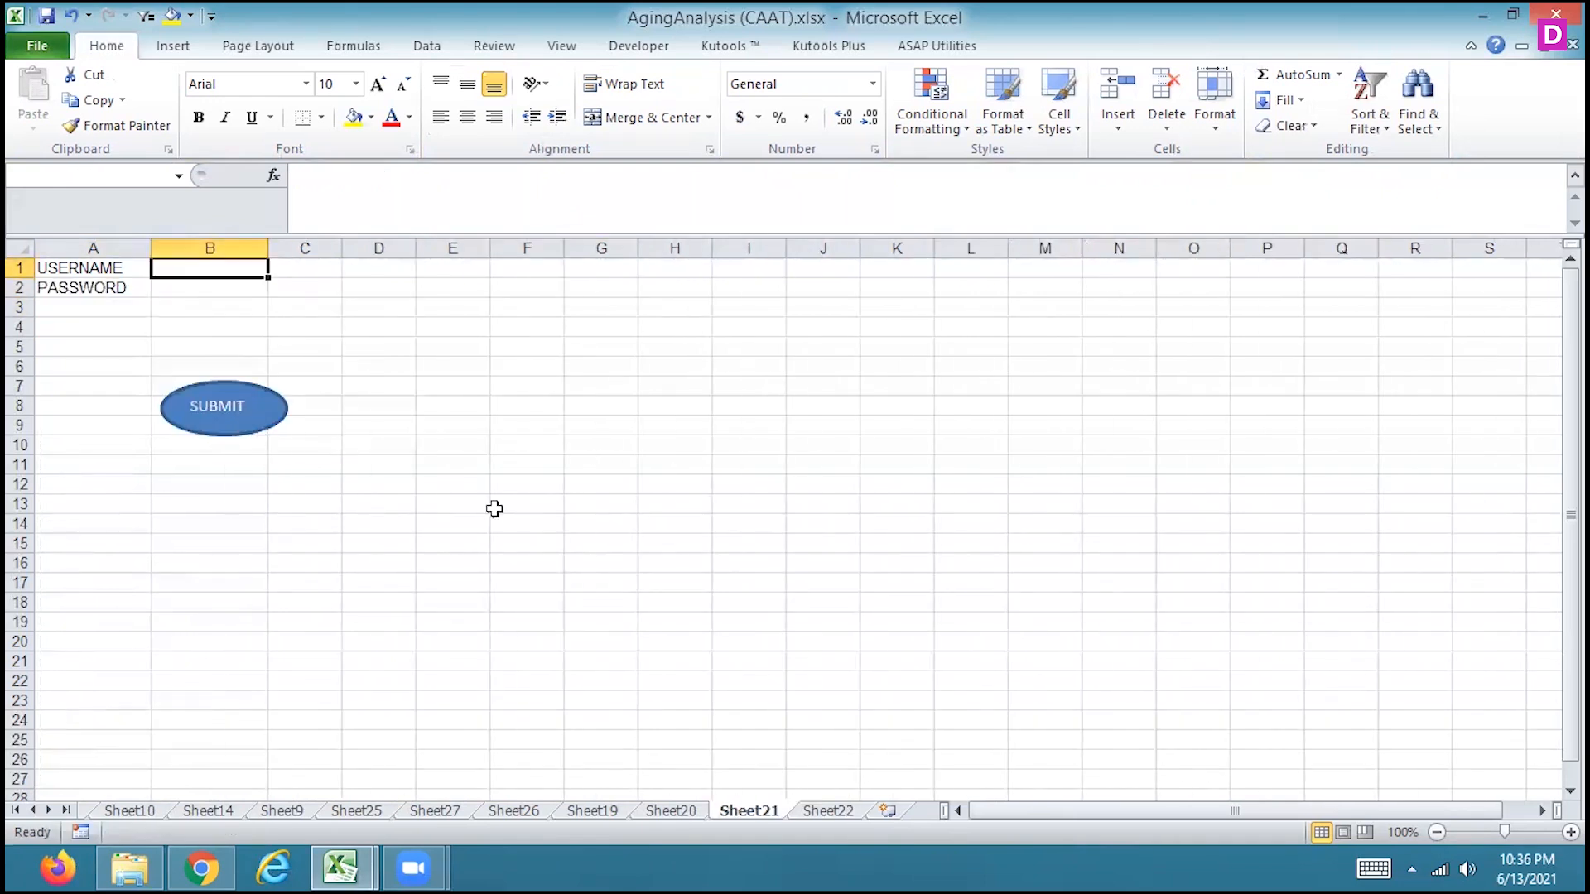
Select A4 on Sheet22 as the destination for the next entry, and return to Sheet21
click(832, 816)
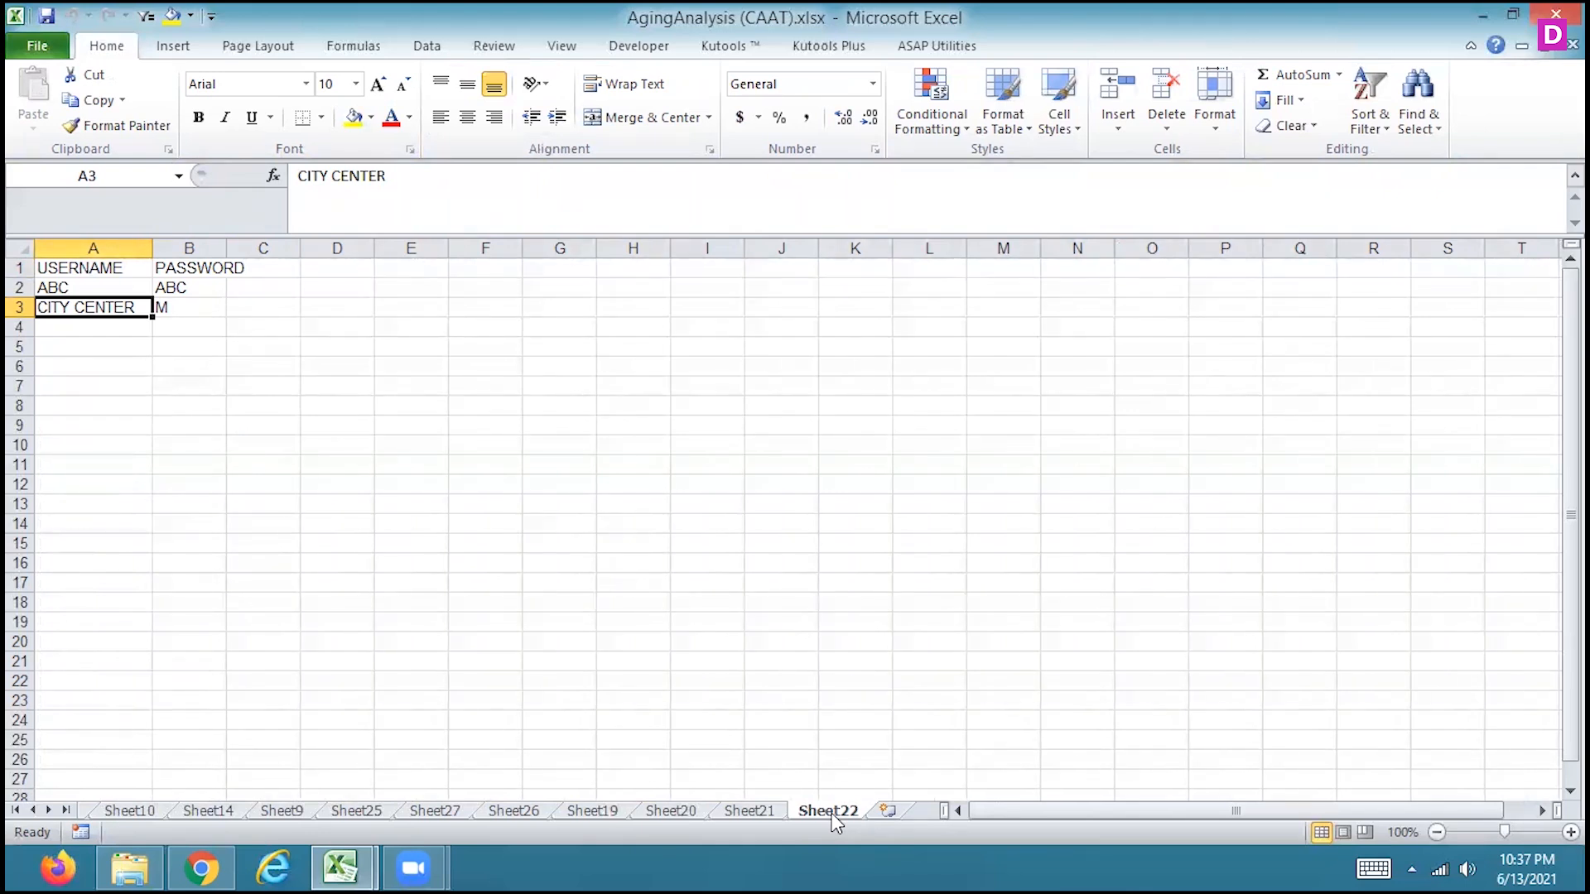
click(104, 327)
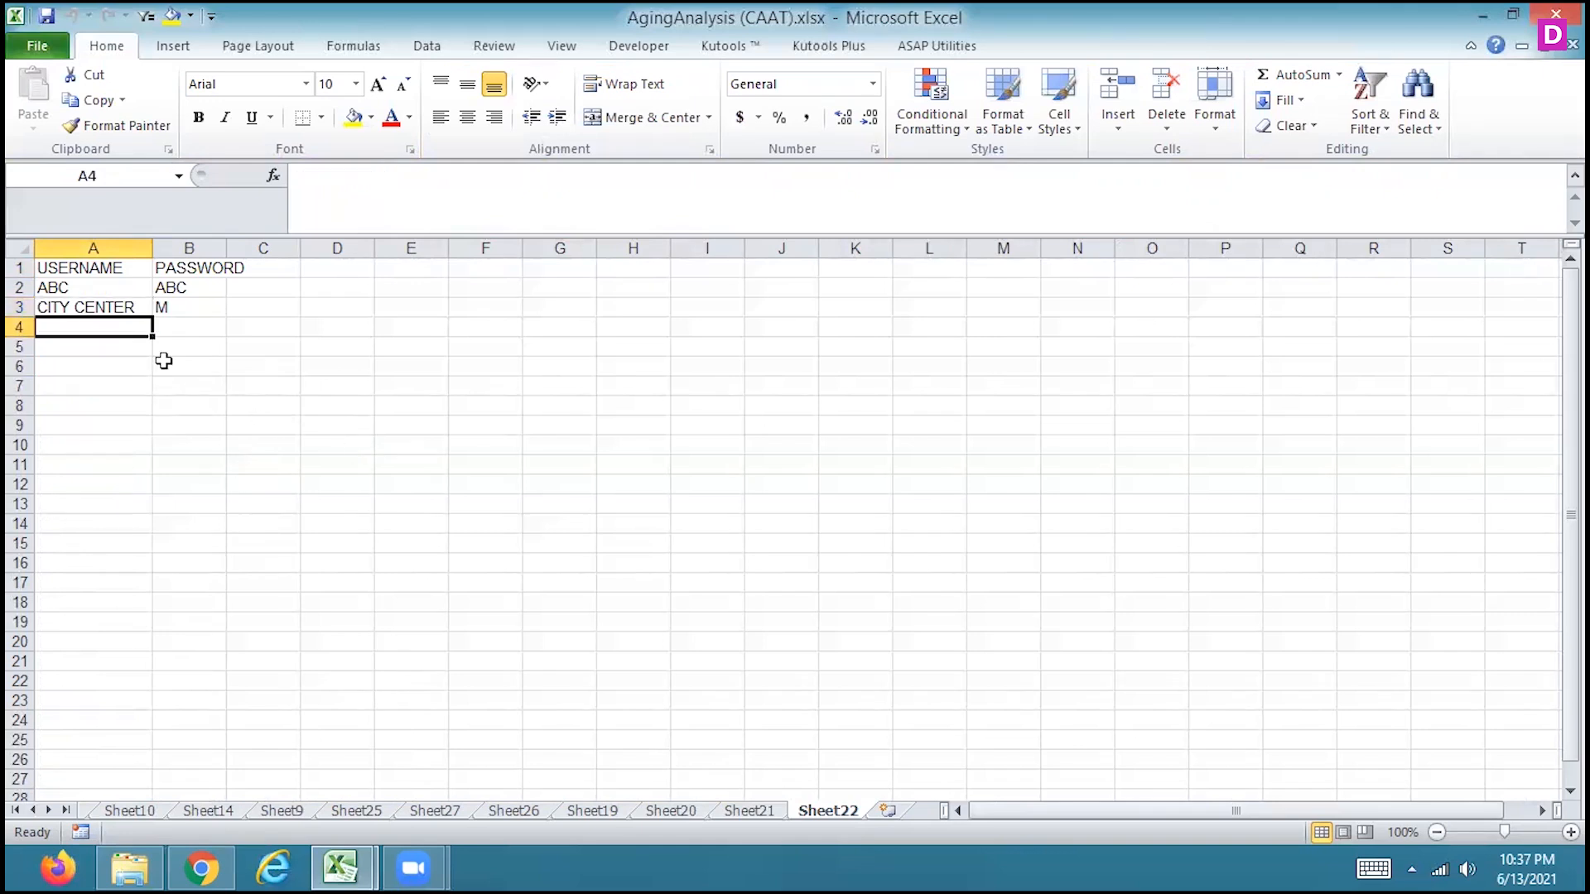
click(747, 810)
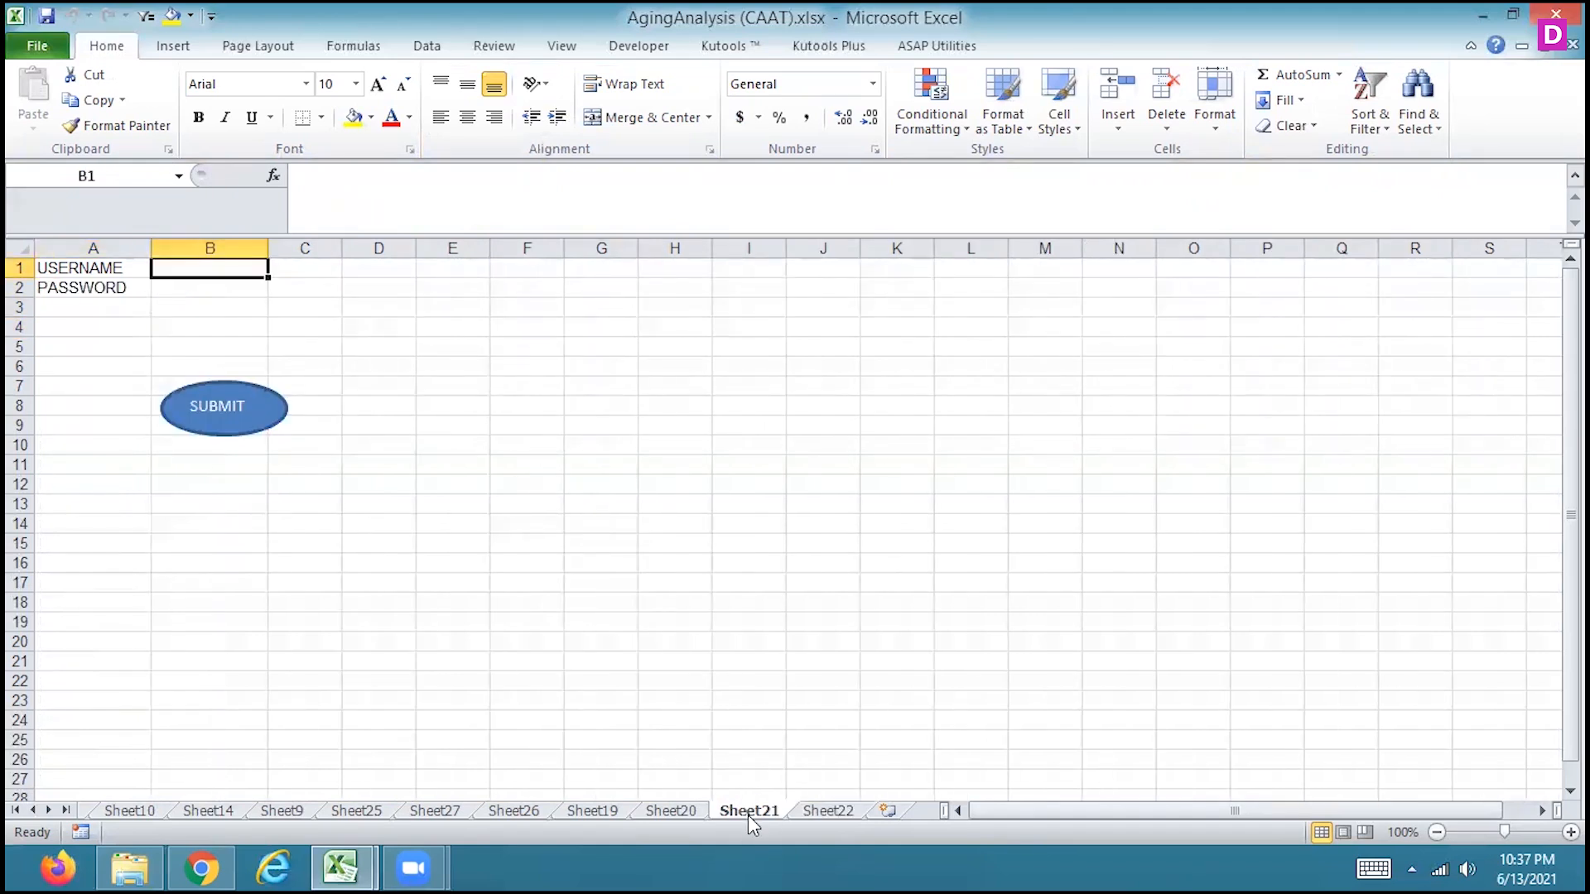
Enter another person's first name as username and a password in B1:B2 on Sheet21, and submit the entry from B1
text(BINA)
key(Return)
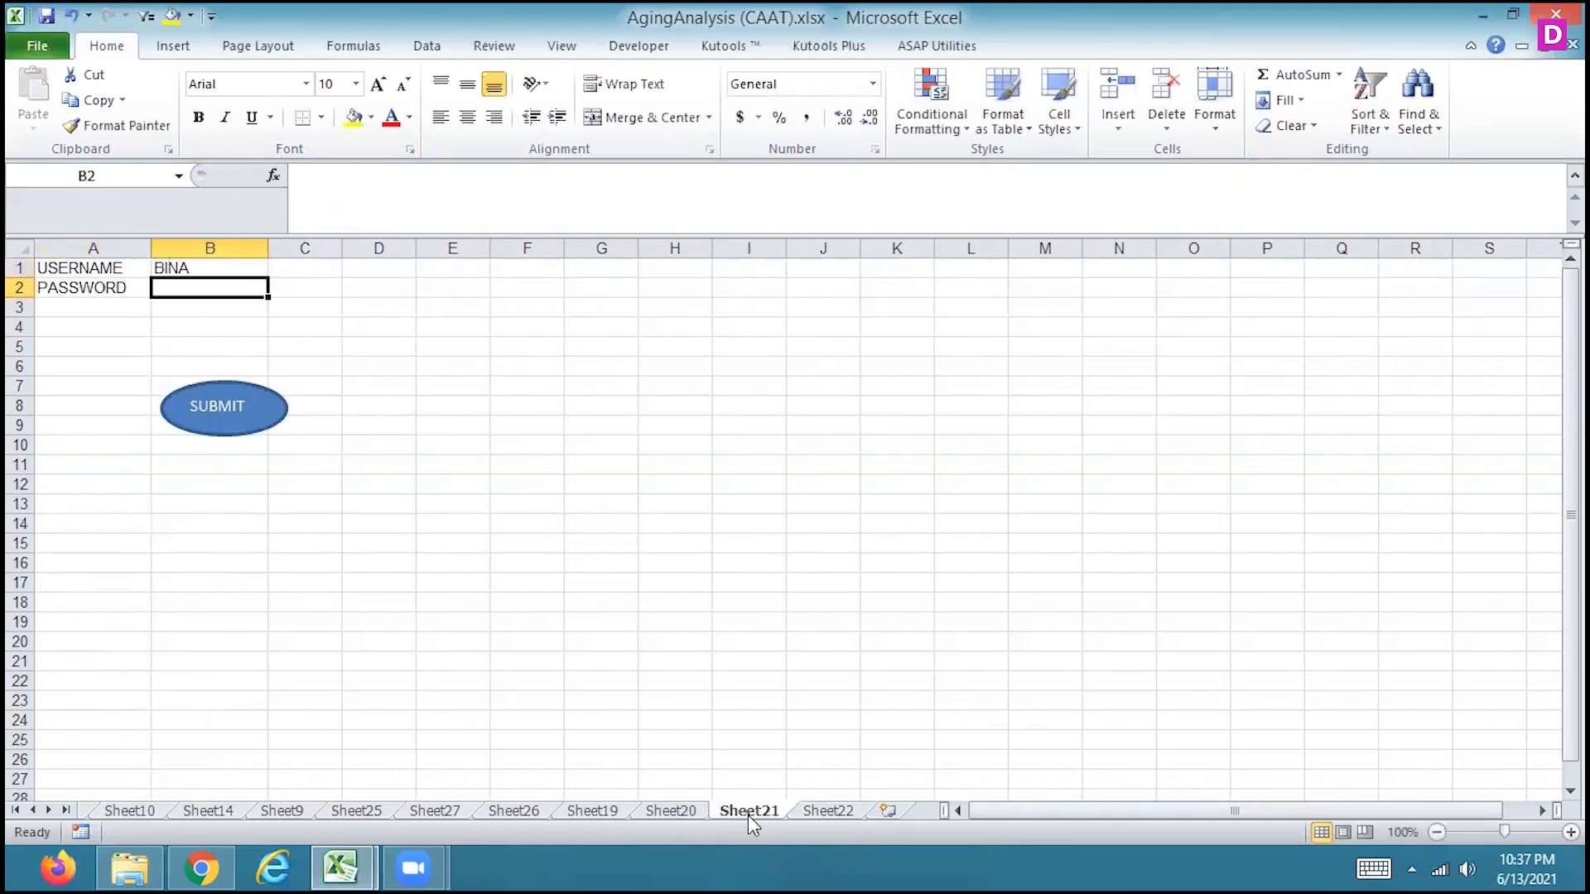
text(B)
key(BackSpace)
text(BINA)
key(Return)
key(Up)
key(Up)
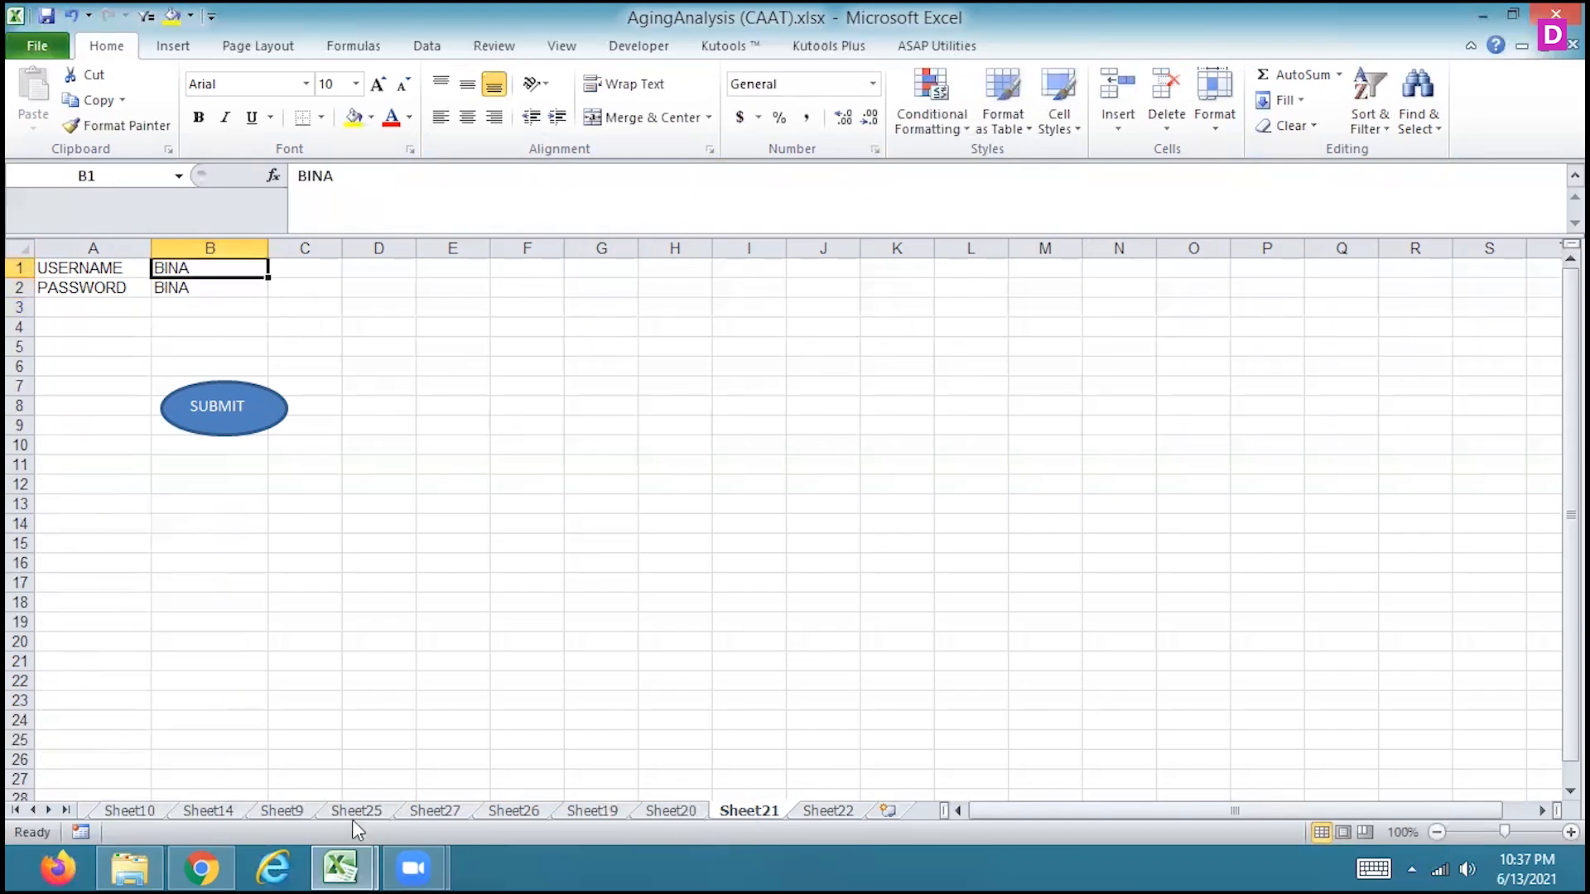
click(240, 438)
Select A5 on Sheet22 as the destination for the next entry, and return to Sheet21
click(832, 814)
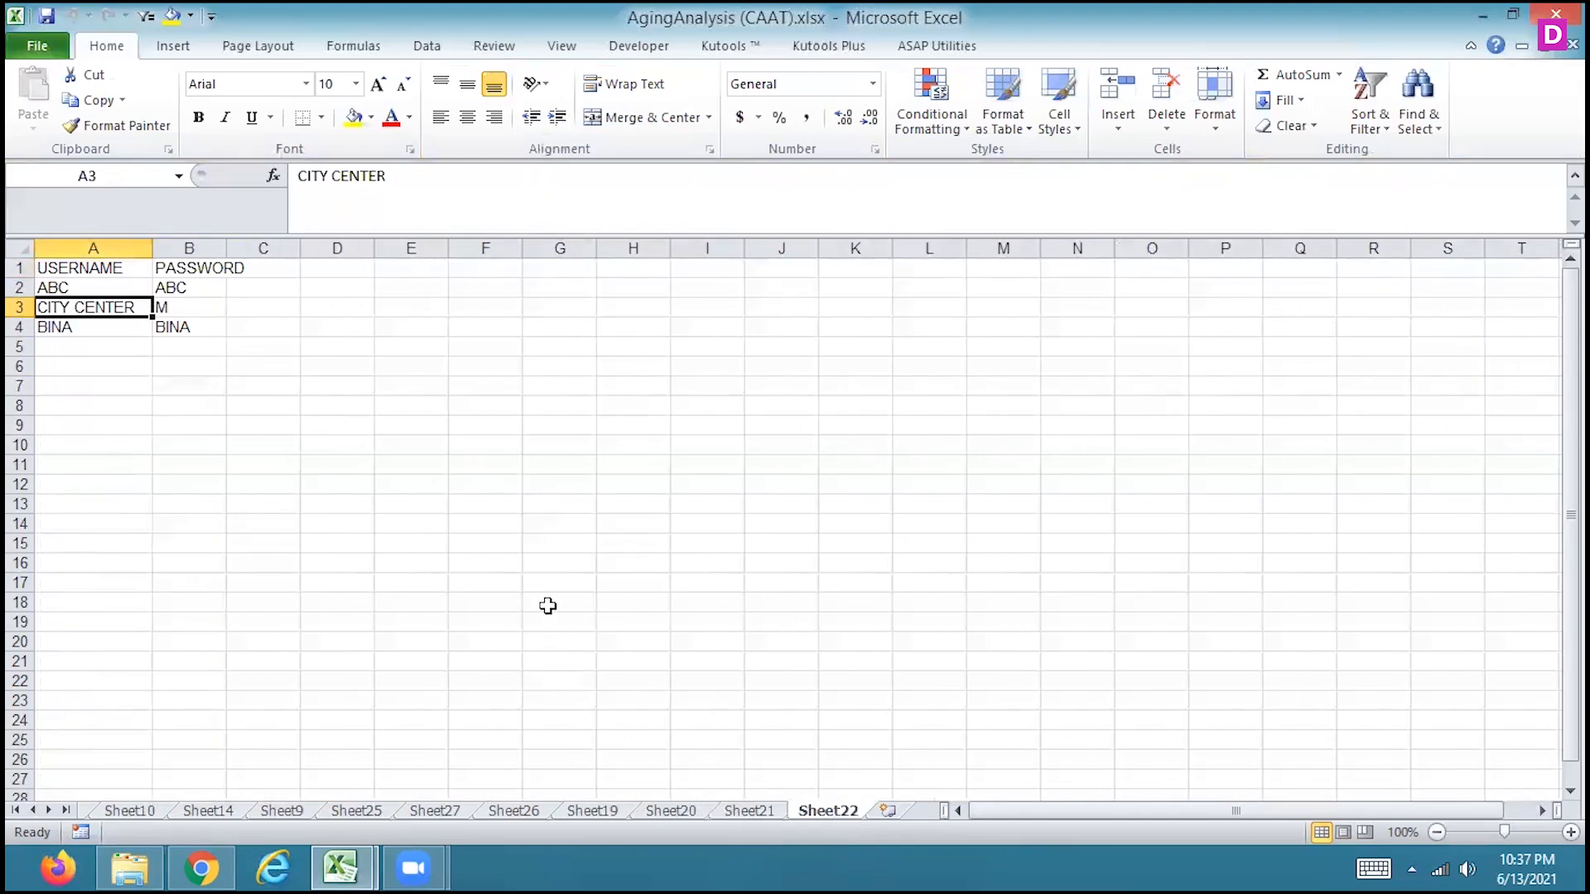
click(124, 348)
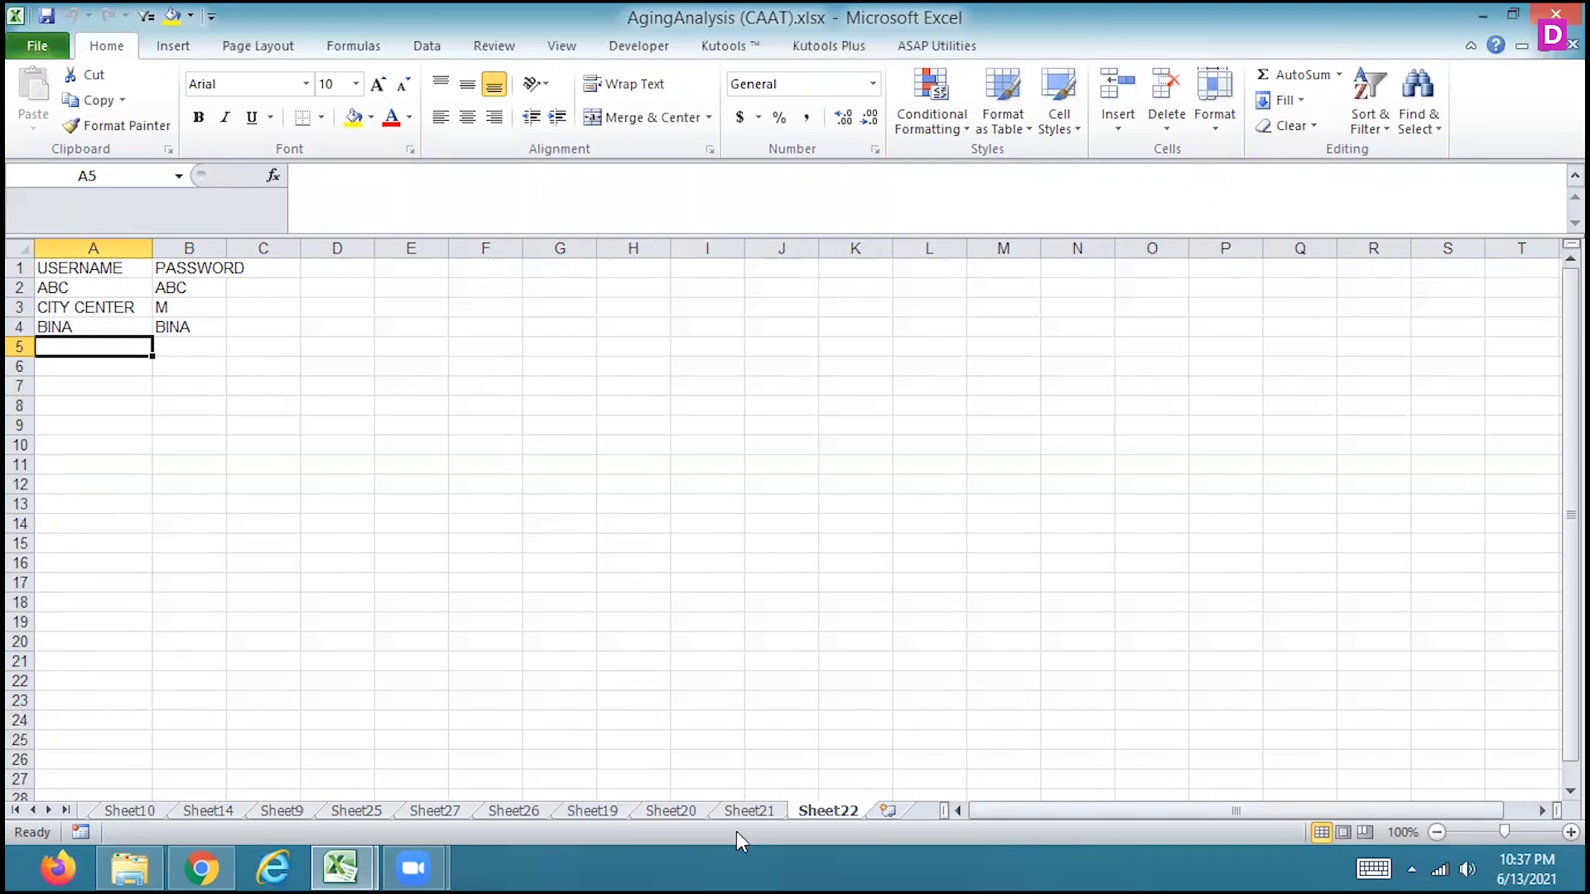
click(749, 811)
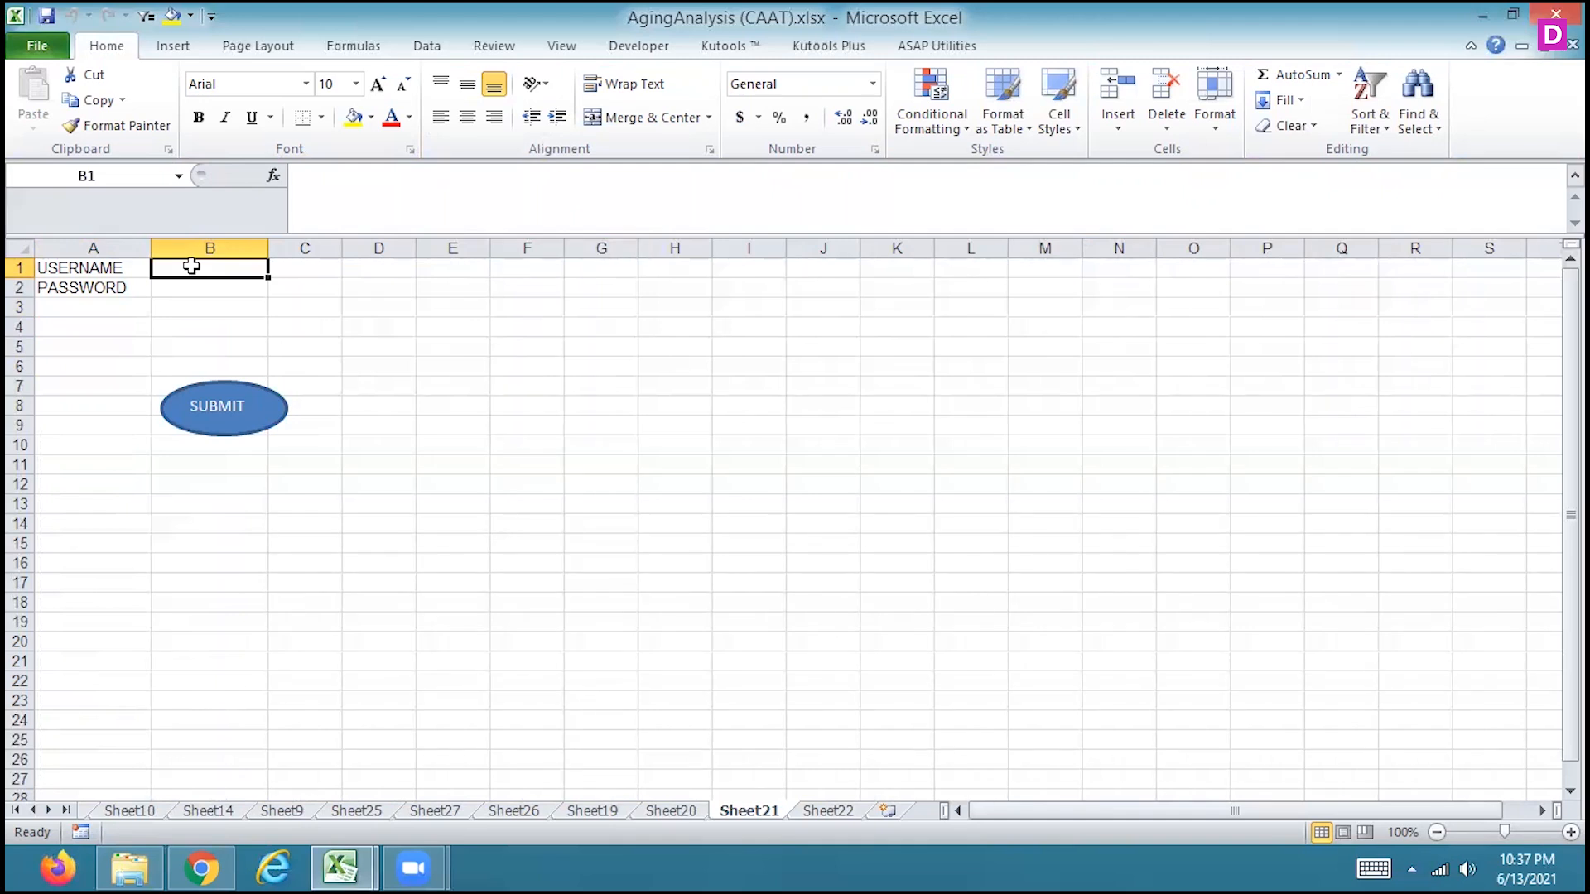
Enter ZZ as the username in B1 and a password in B2 on Sheet21, and submit the entry
text(ZZ)
key(Return)
text(ZZ)
key(Return)
key(Up)
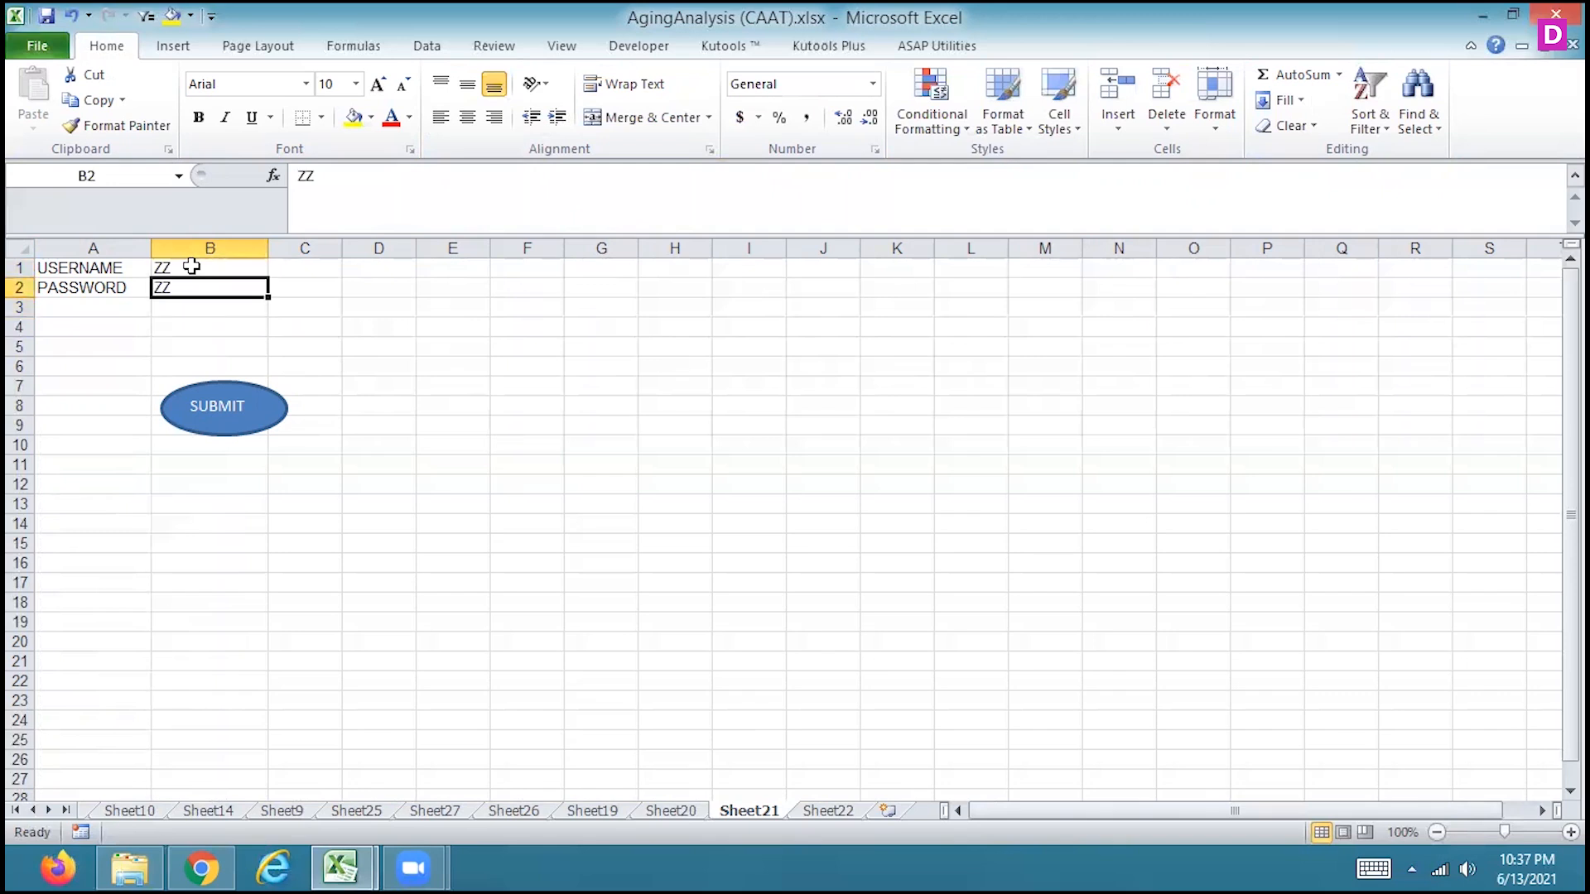
click(242, 430)
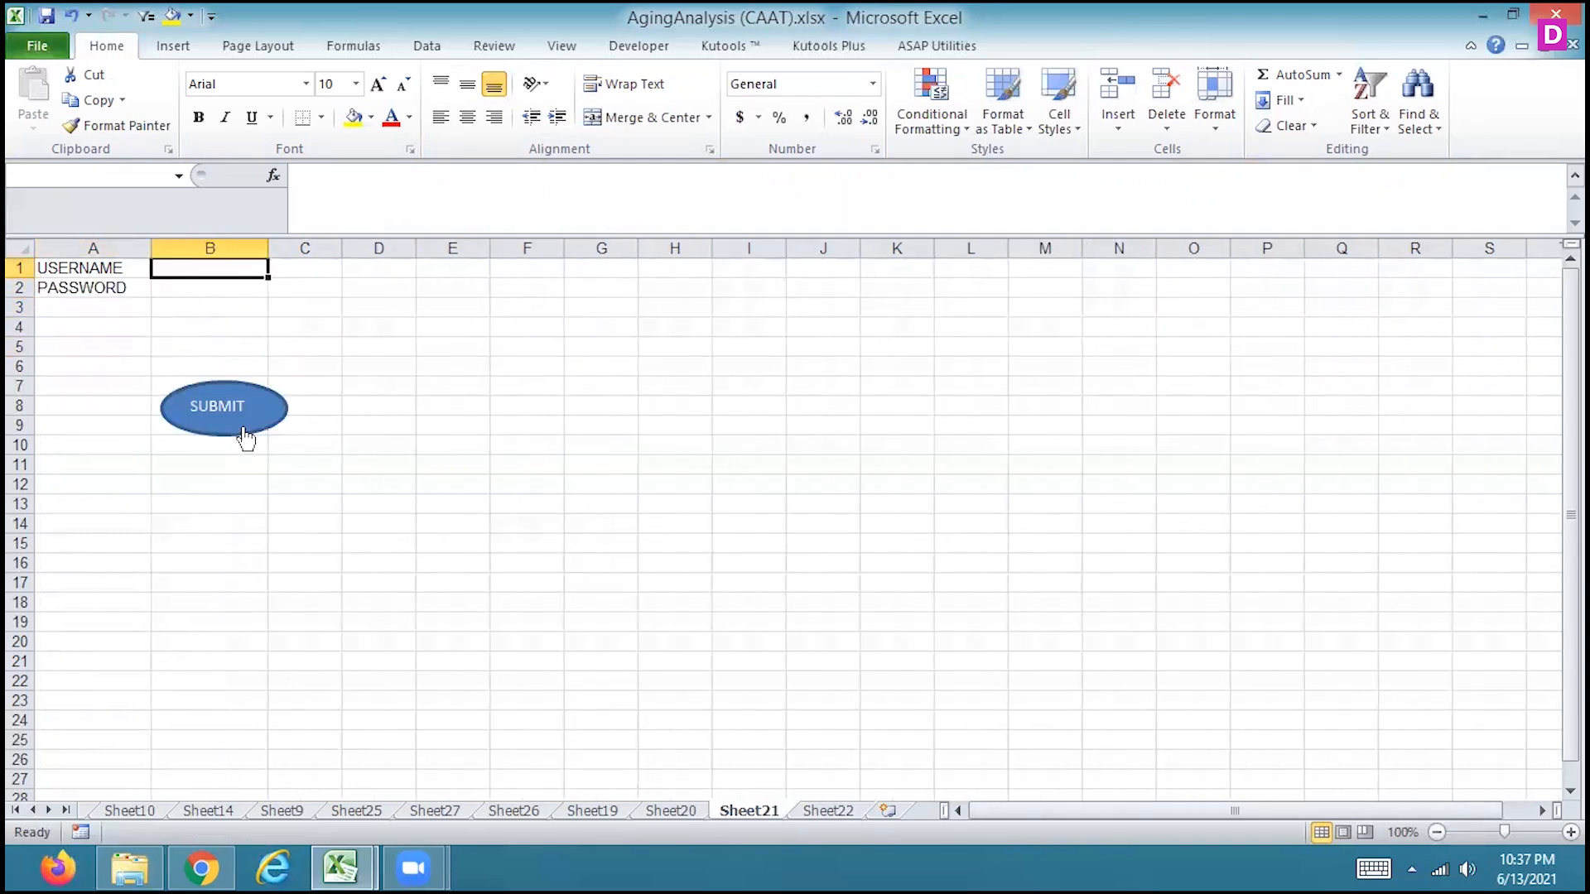
Select A6 on Sheet22 as the destination for the next entry, and return to Sheet21
click(828, 812)
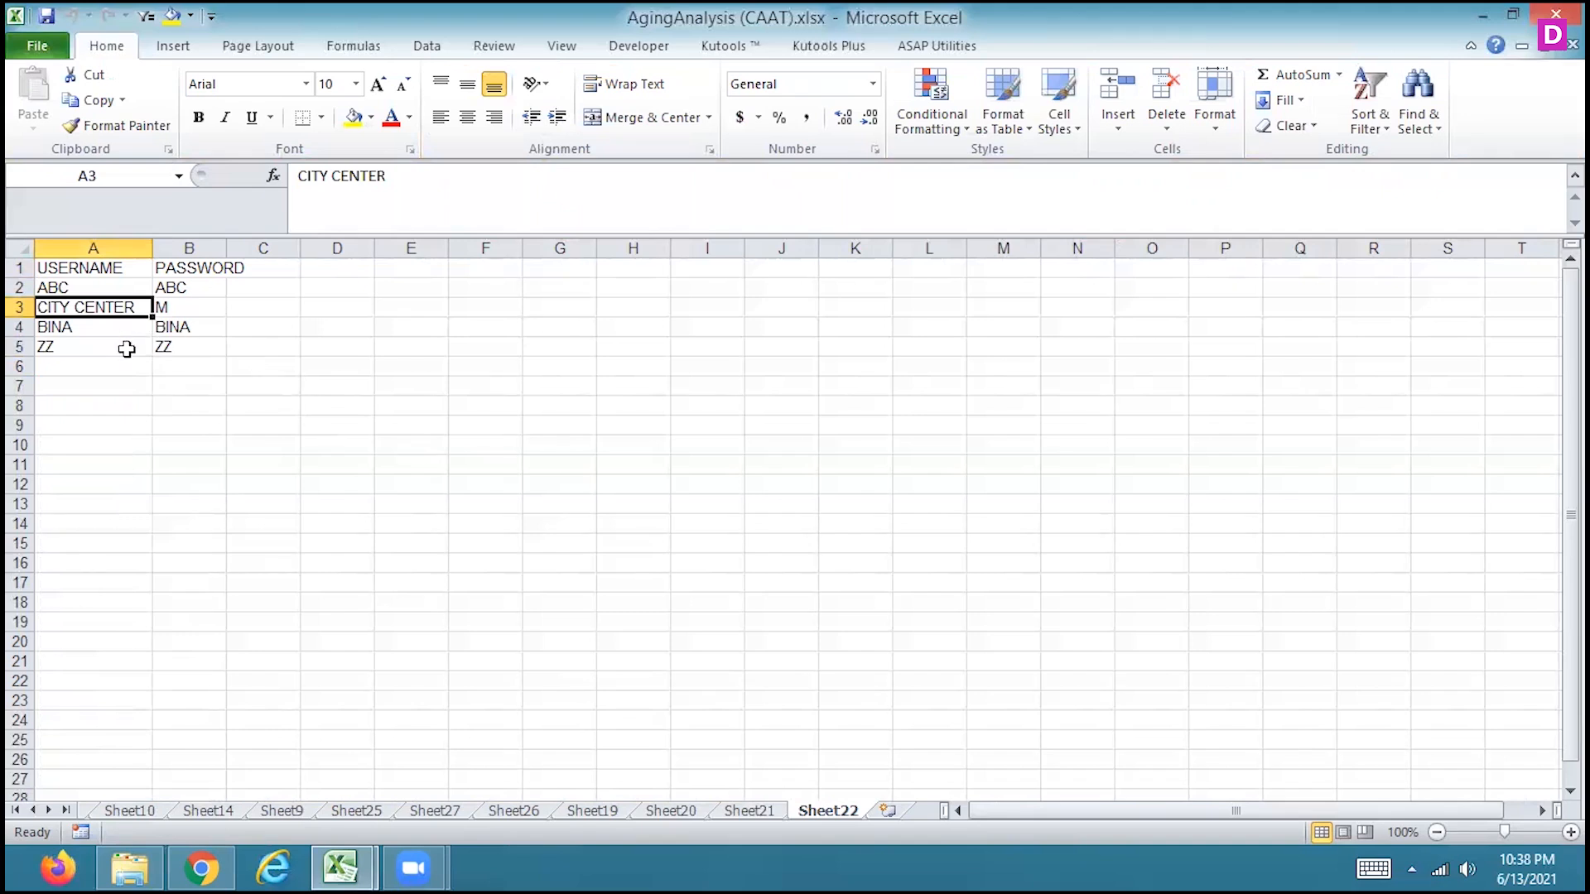
click(101, 362)
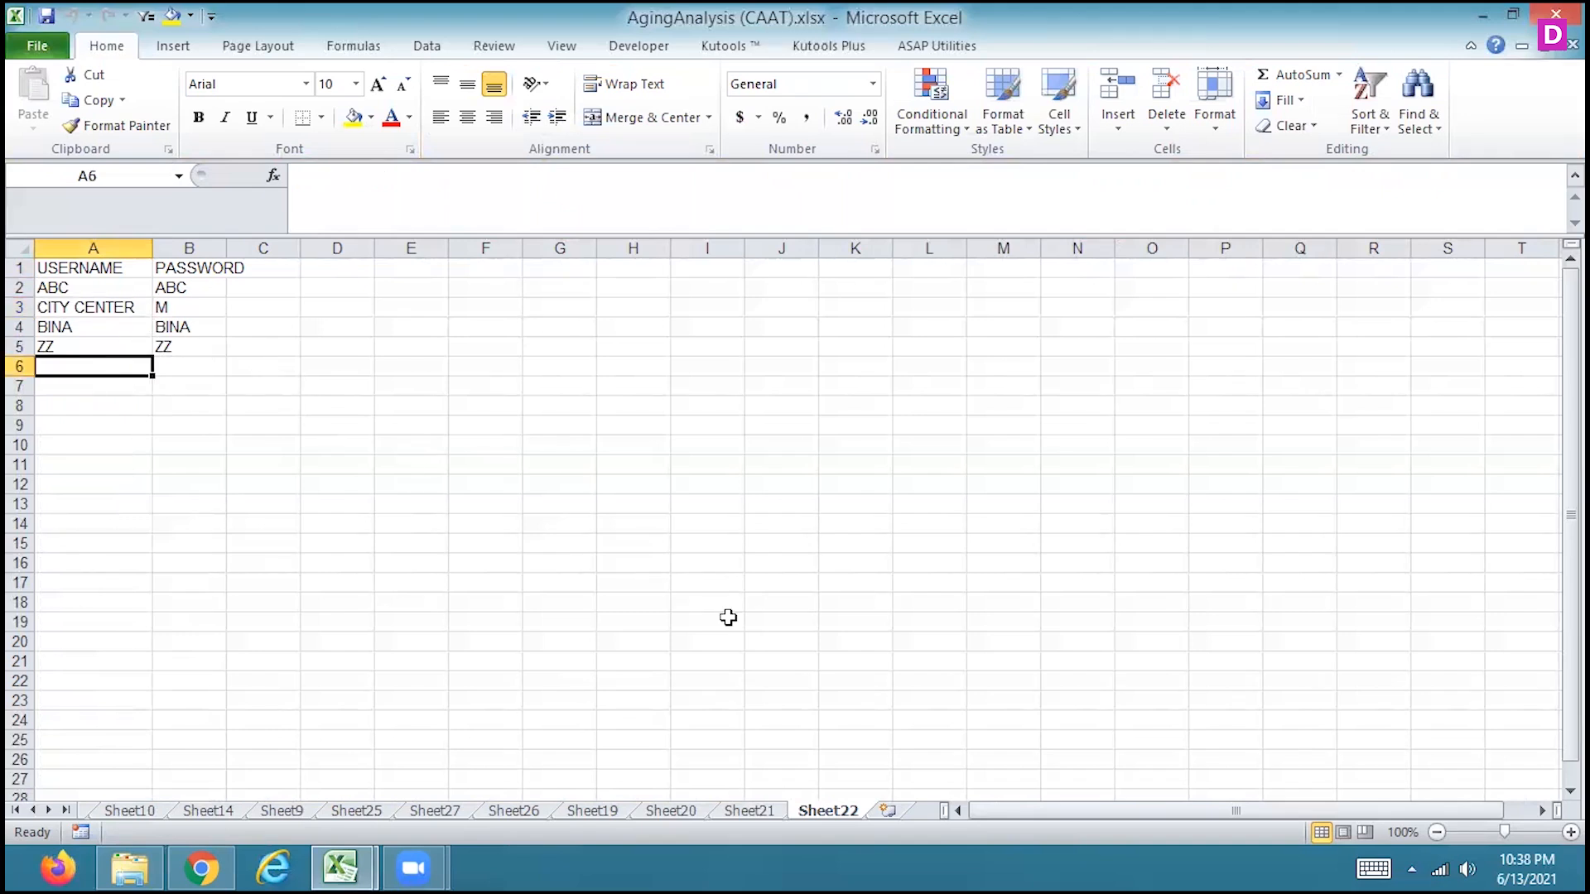
click(749, 812)
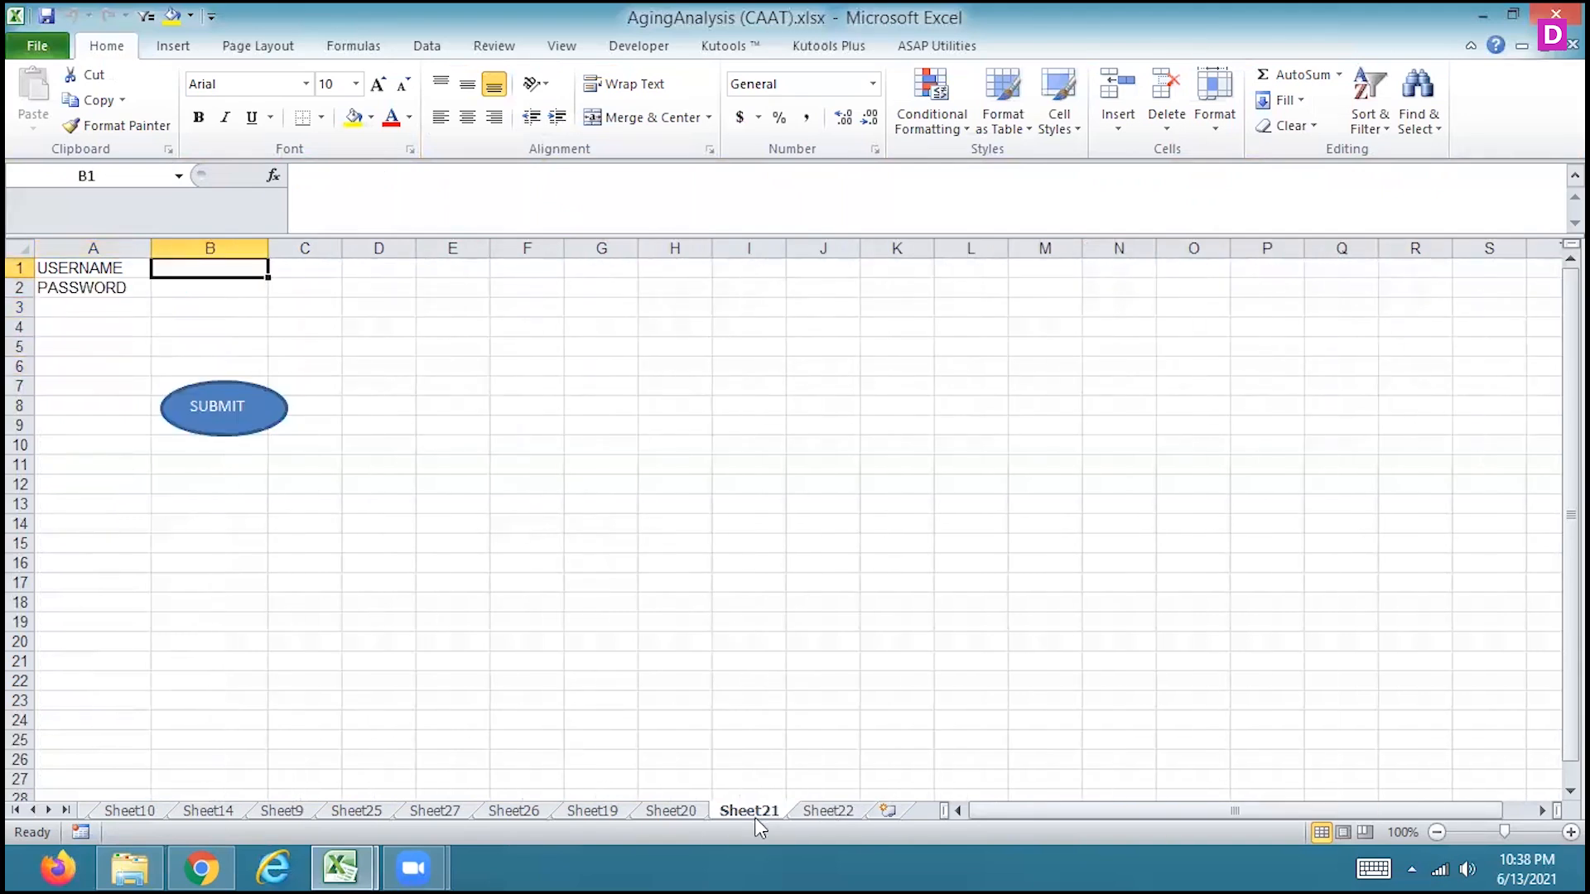
Enter QQ as the username in B1 and a password in B2 on Sheet21, and submit the entry
text(QQ)
key(Return)
text(QQ)
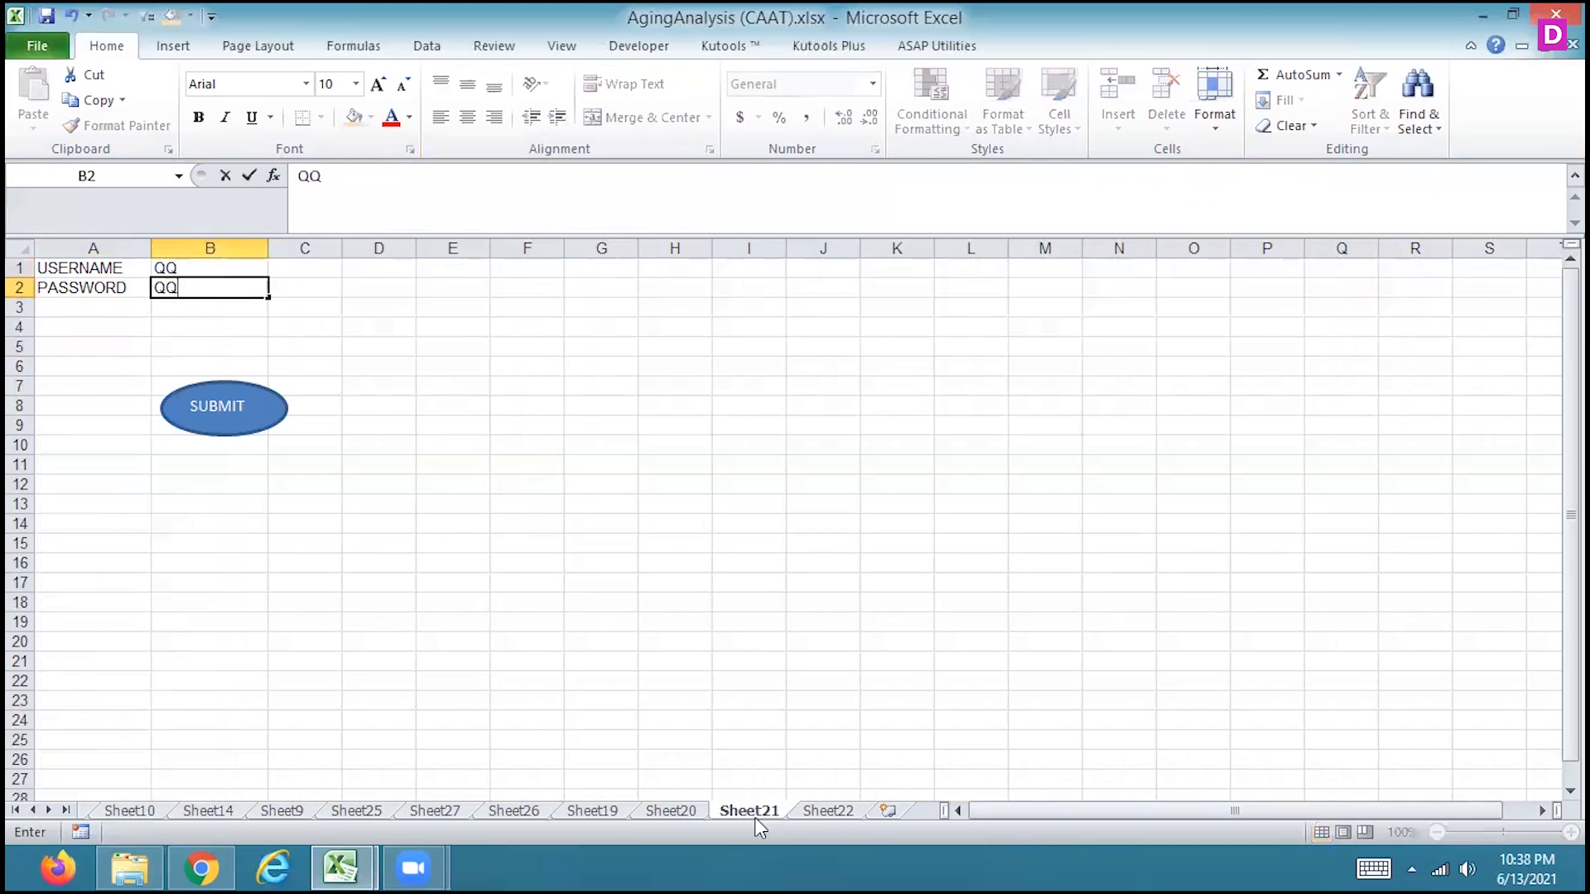
key(Return)
click(249, 406)
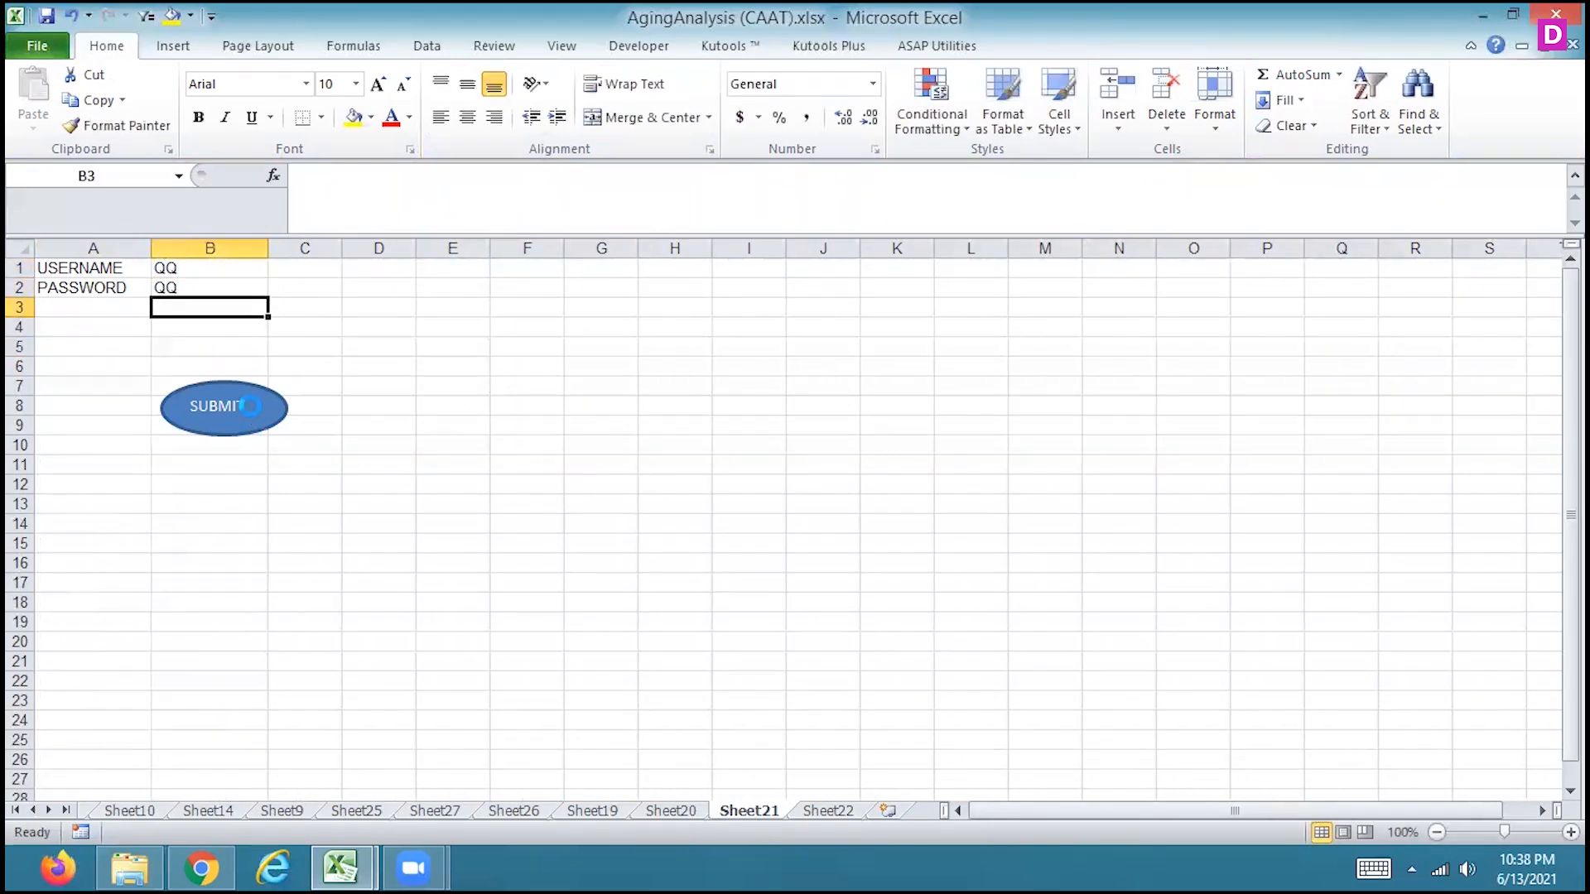
Check the transferred entries on Sheet22 and select A7 as the next empty destination cell
click(837, 813)
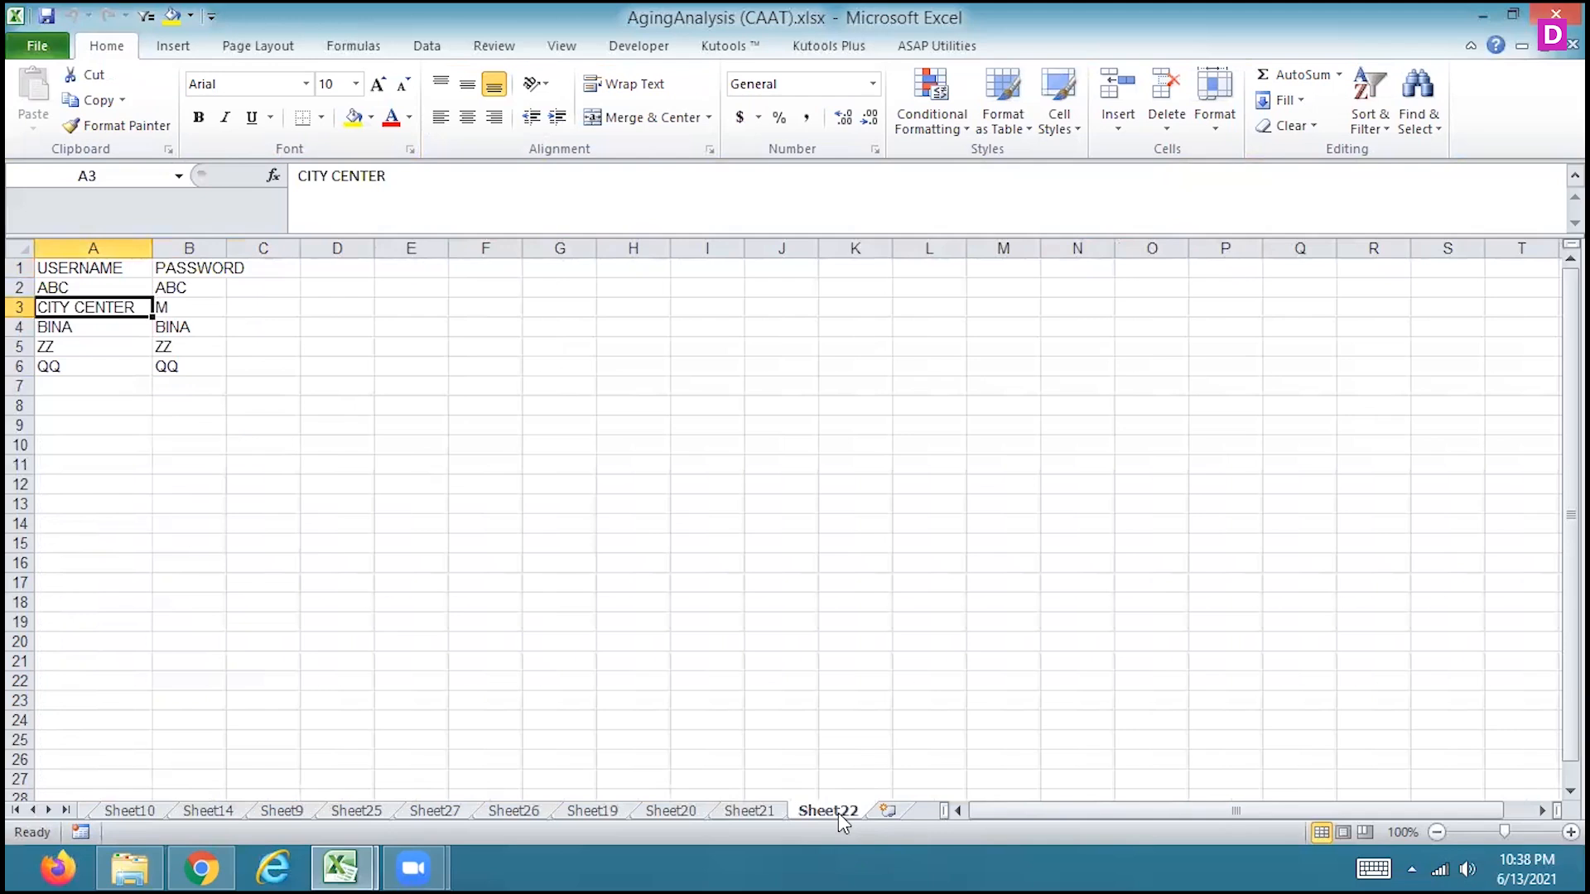
key(Down)
key(Down)
key(Down)
key(Down)
key(Down)
key(Up)
key(Up)
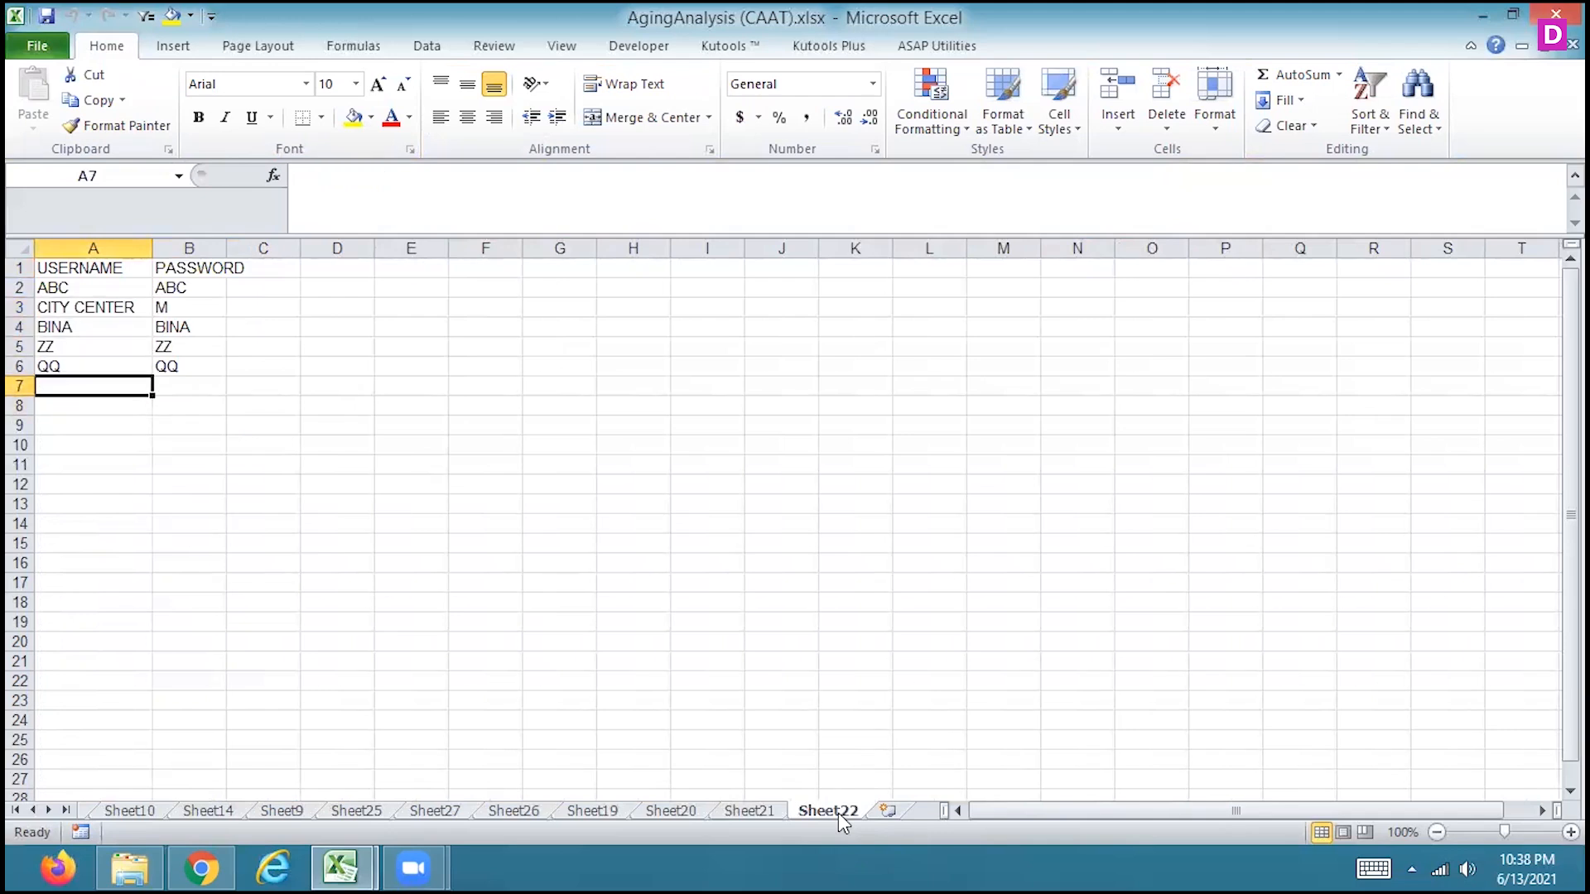
Review the Sheet22 entry list and the Sheet21 form, and examine the macro recording options, including Use Relative References
key(Down)
click(751, 811)
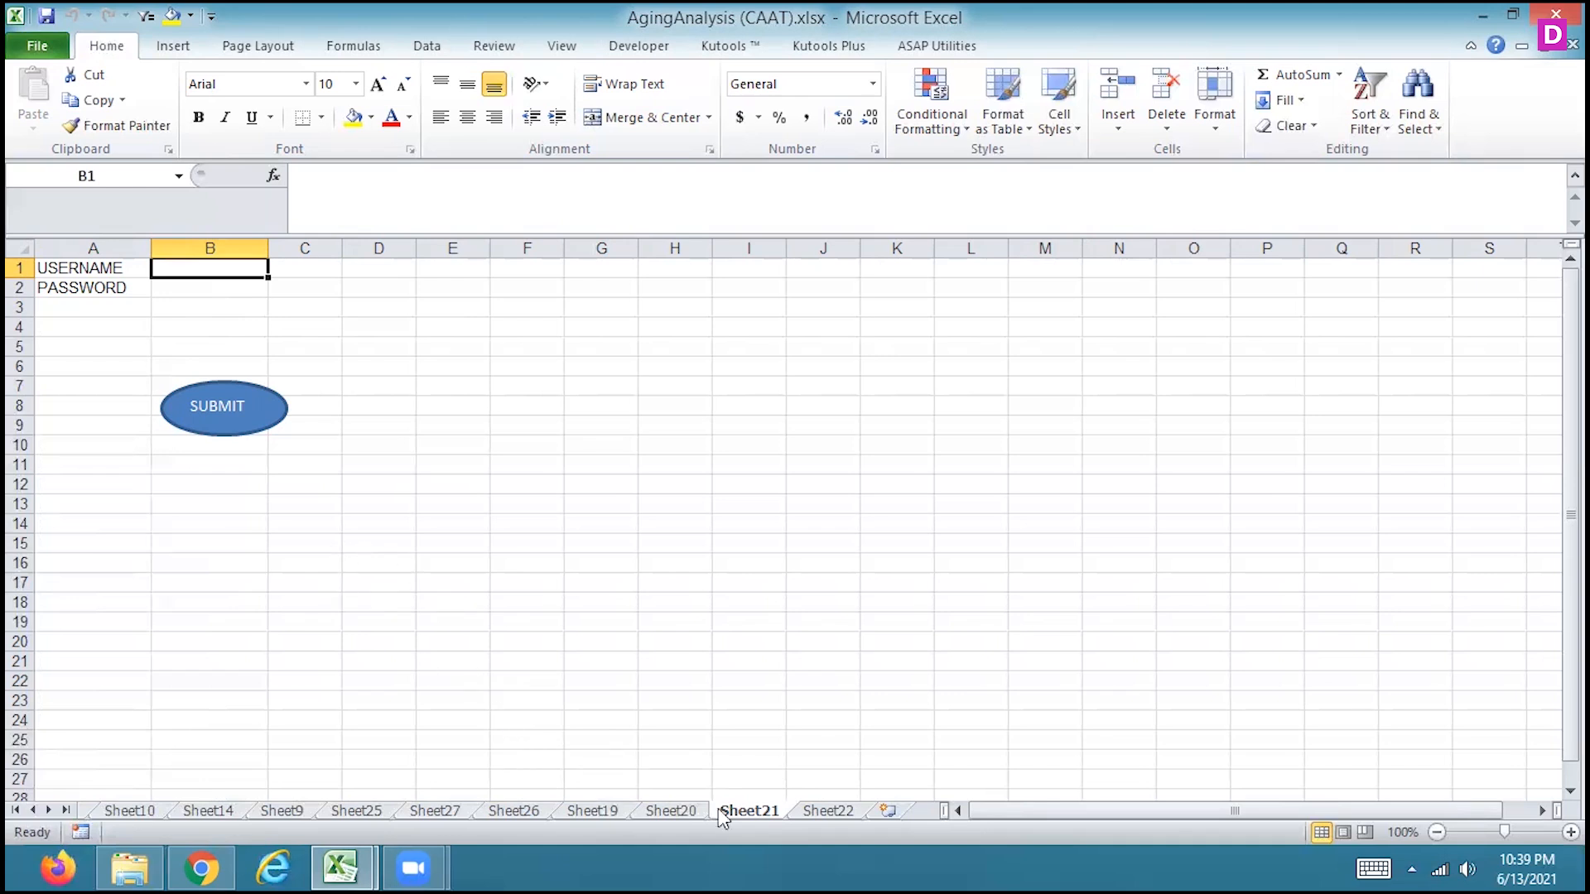
click(824, 813)
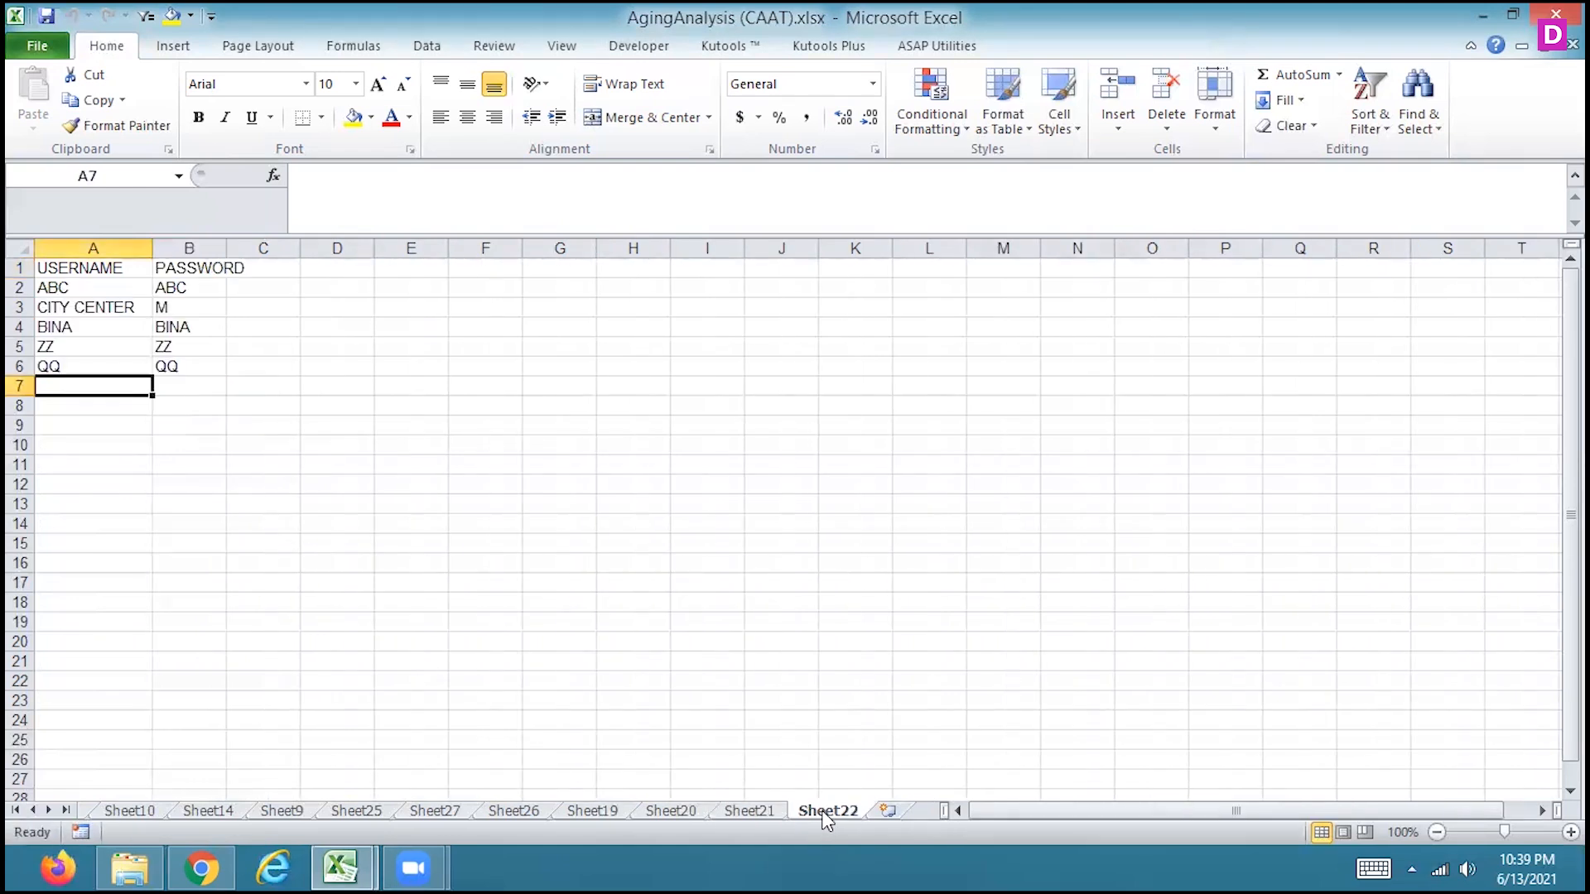
click(735, 808)
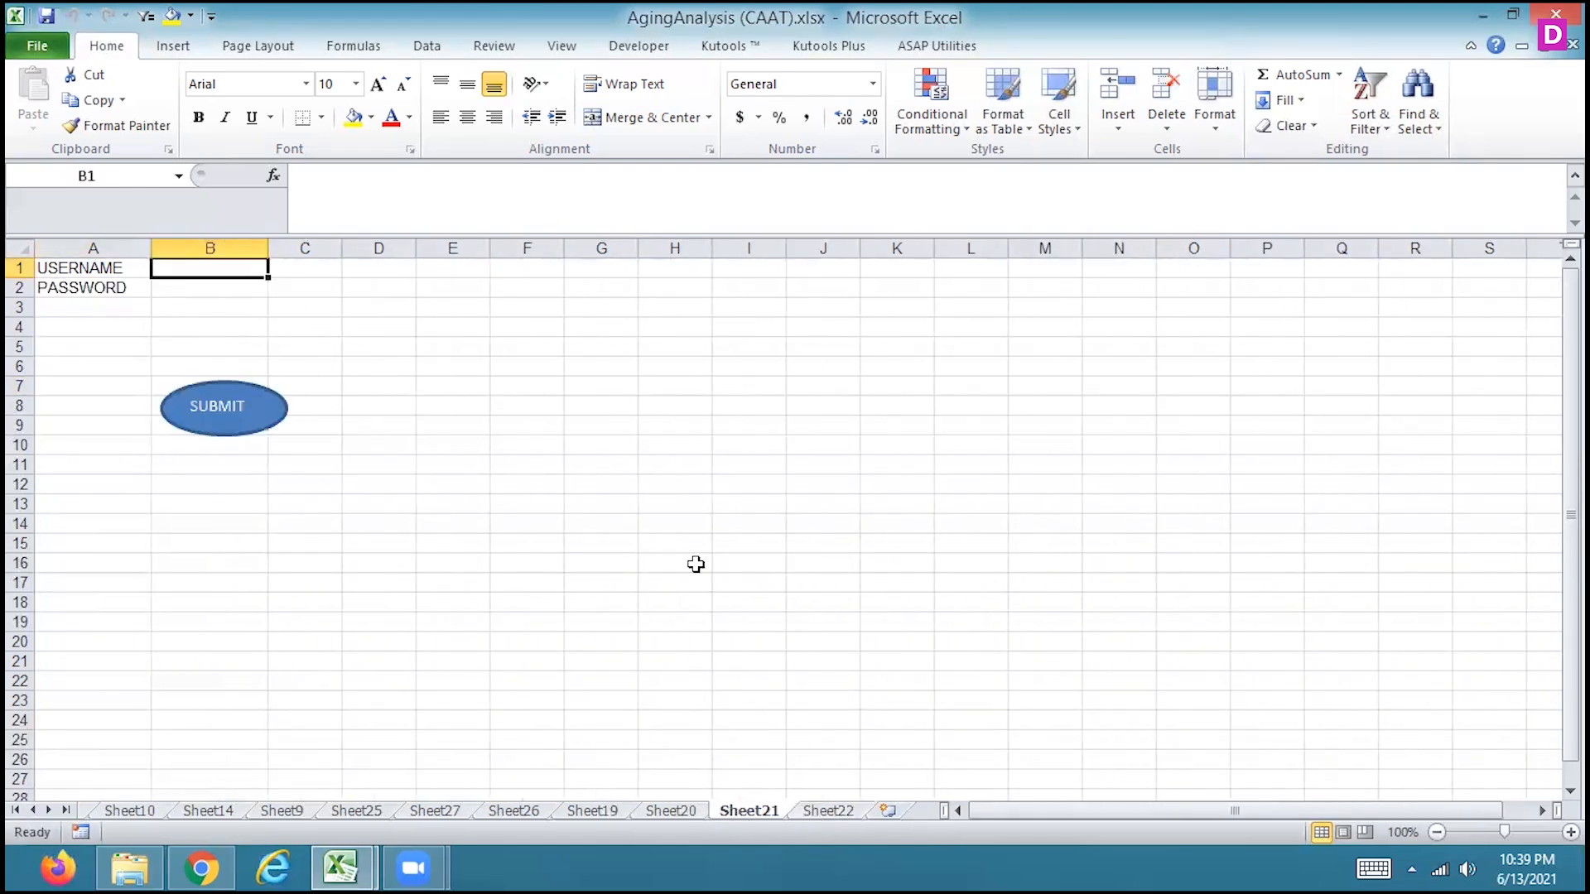
click(560, 47)
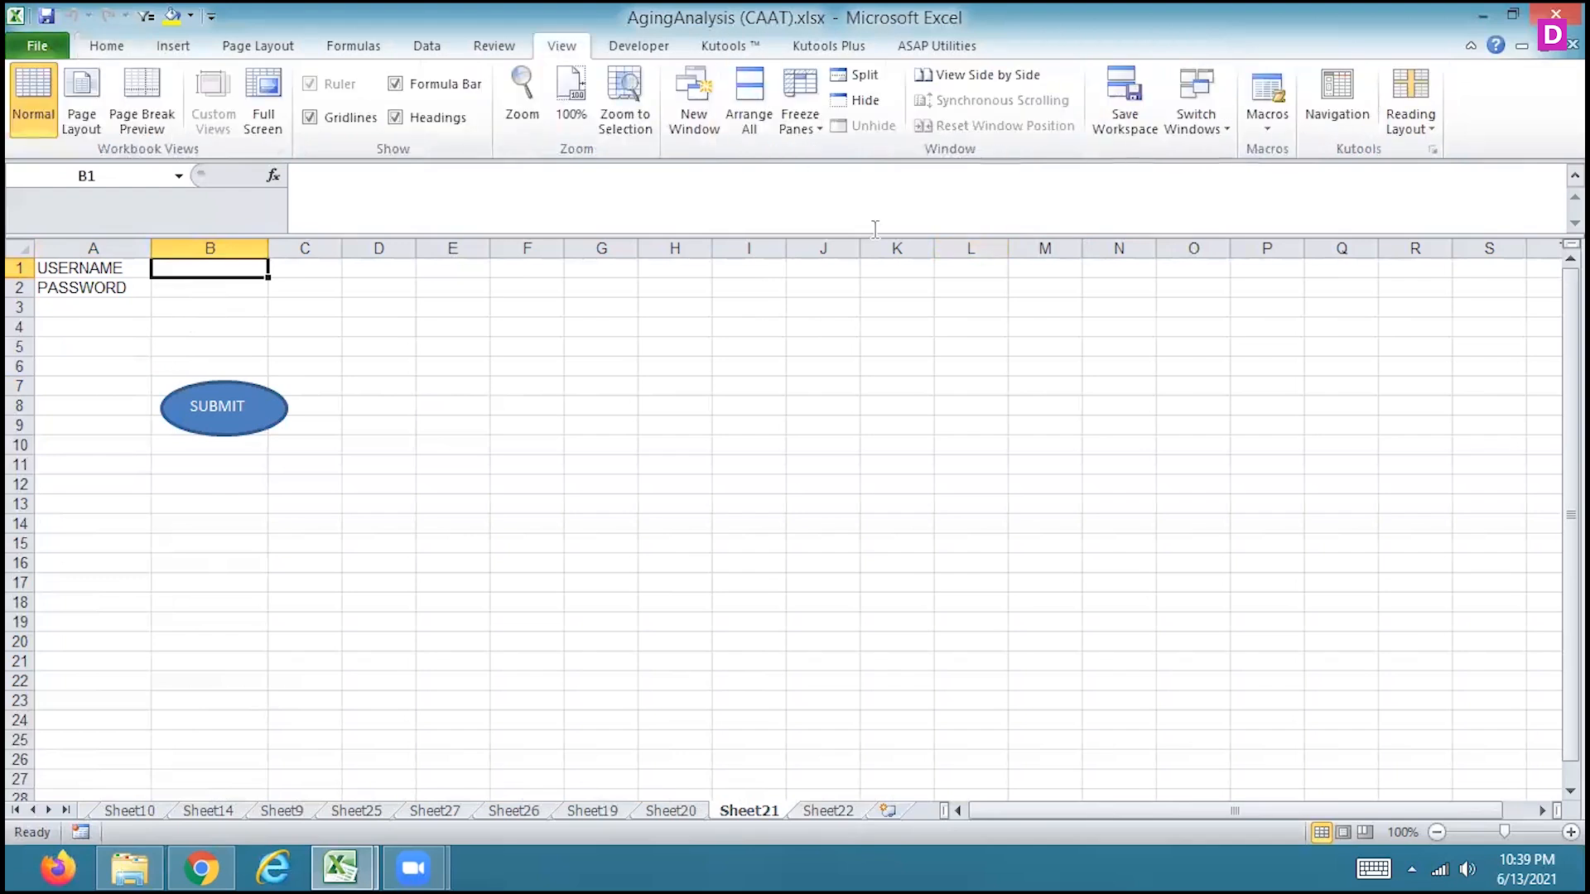
click(1265, 123)
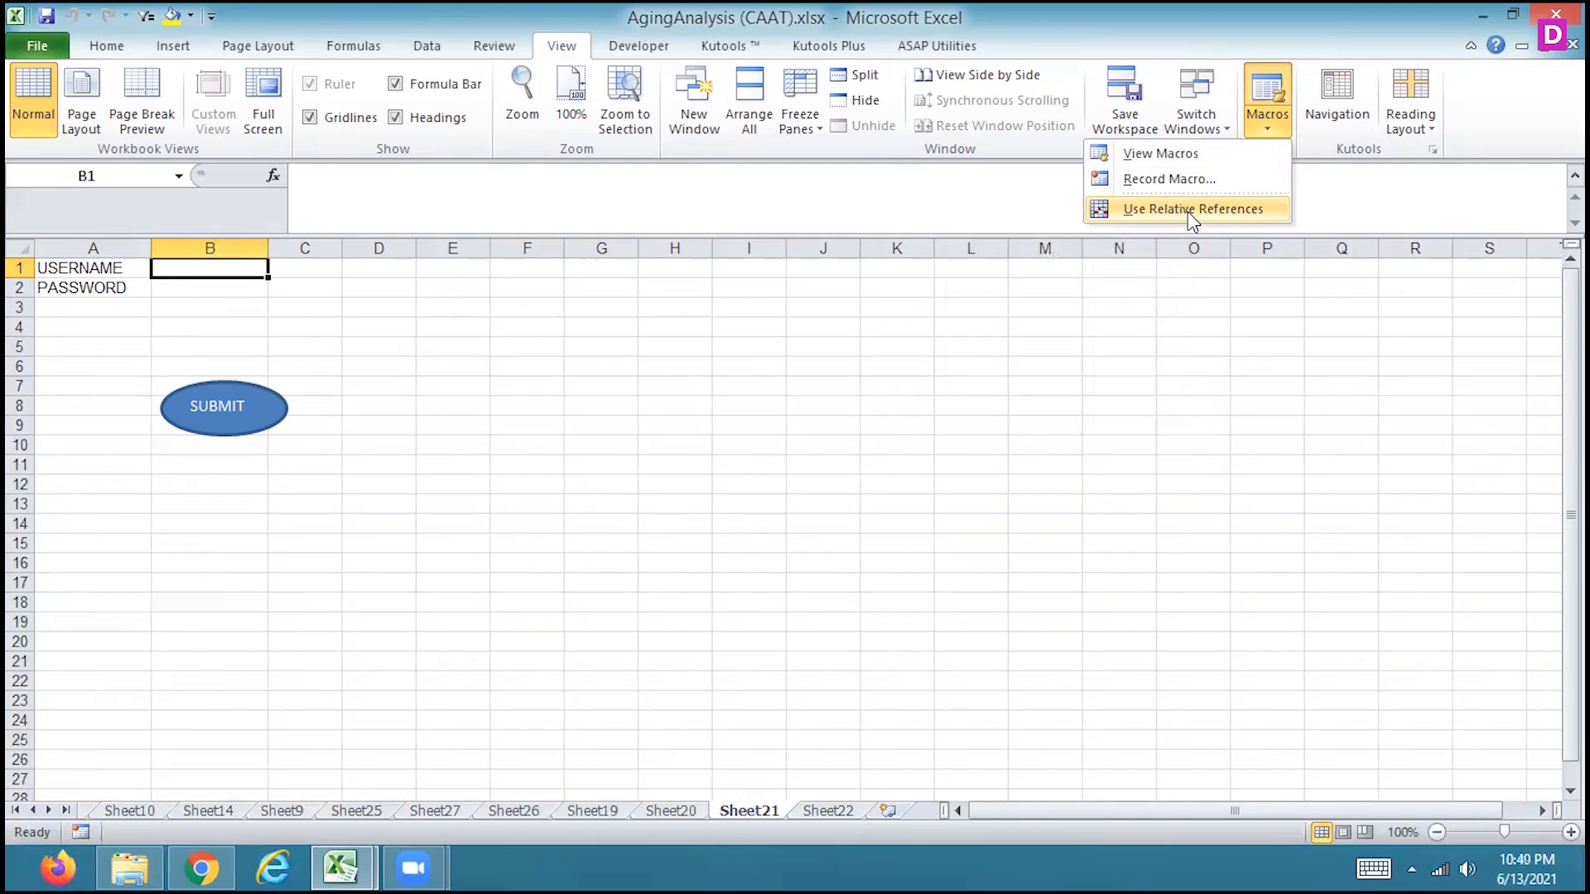
click(215, 270)
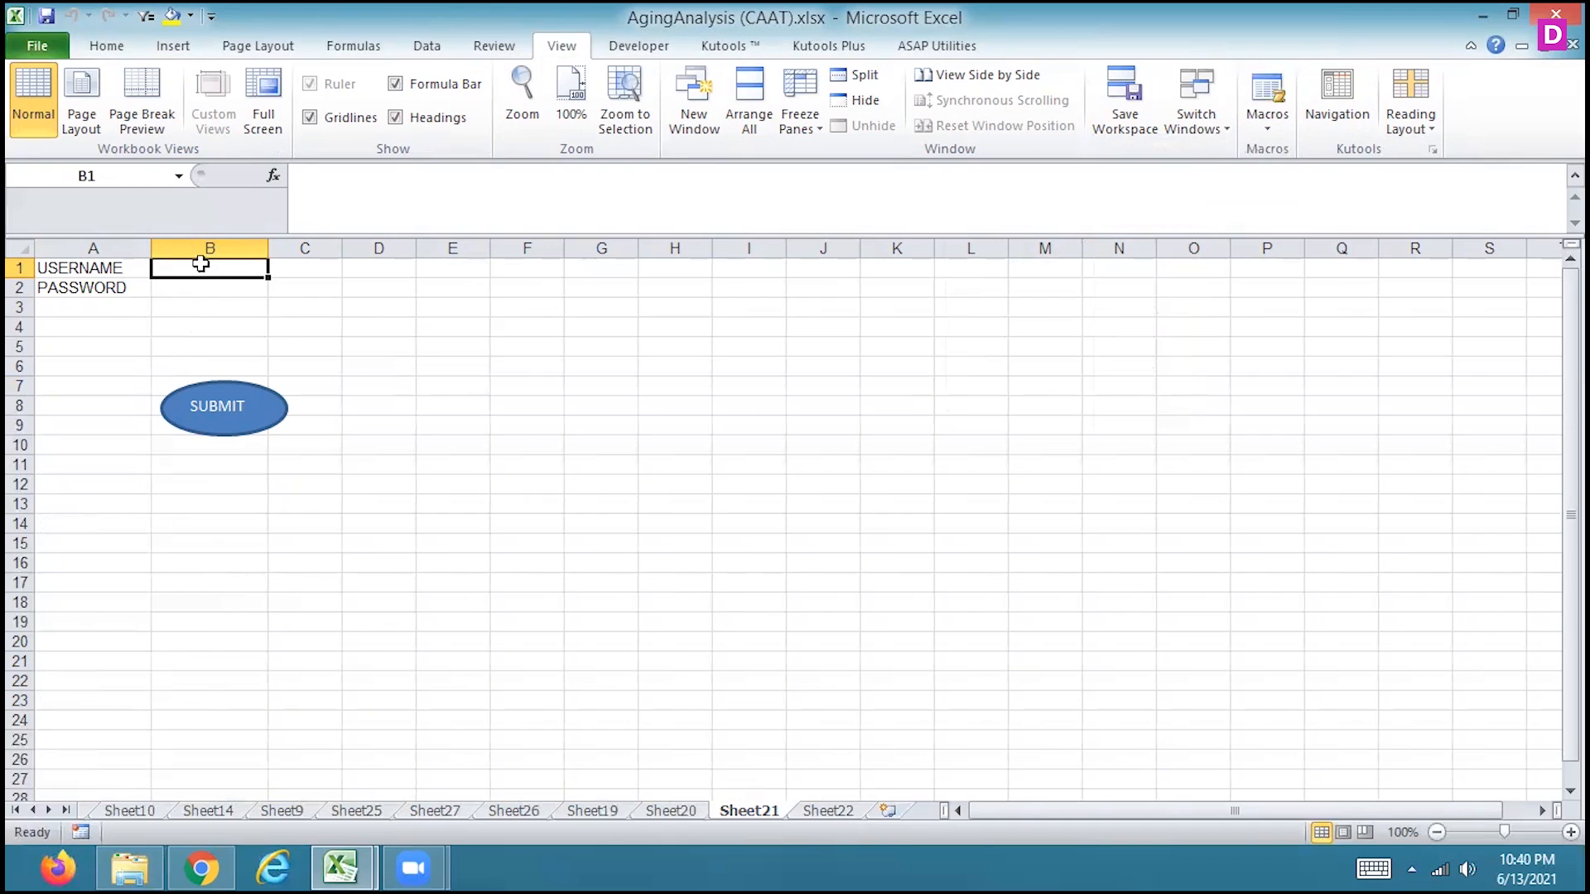
Clear the old entries in A2:B6 on Sheet22, select A2 as the destination cell, and return to Sheet21
click(821, 810)
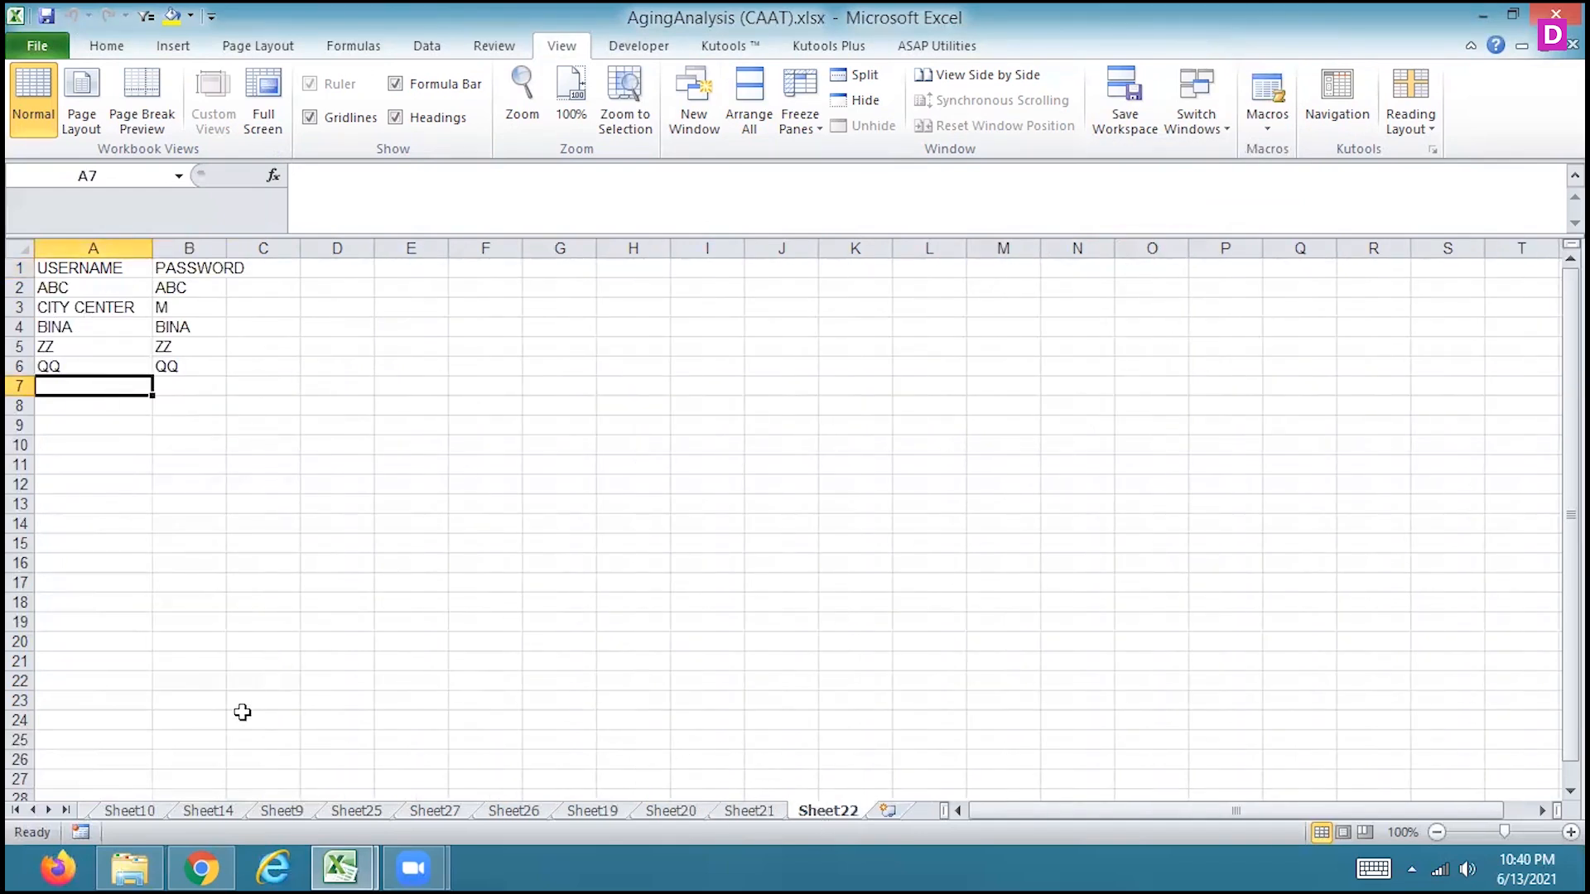
drag(101, 288, 186, 374)
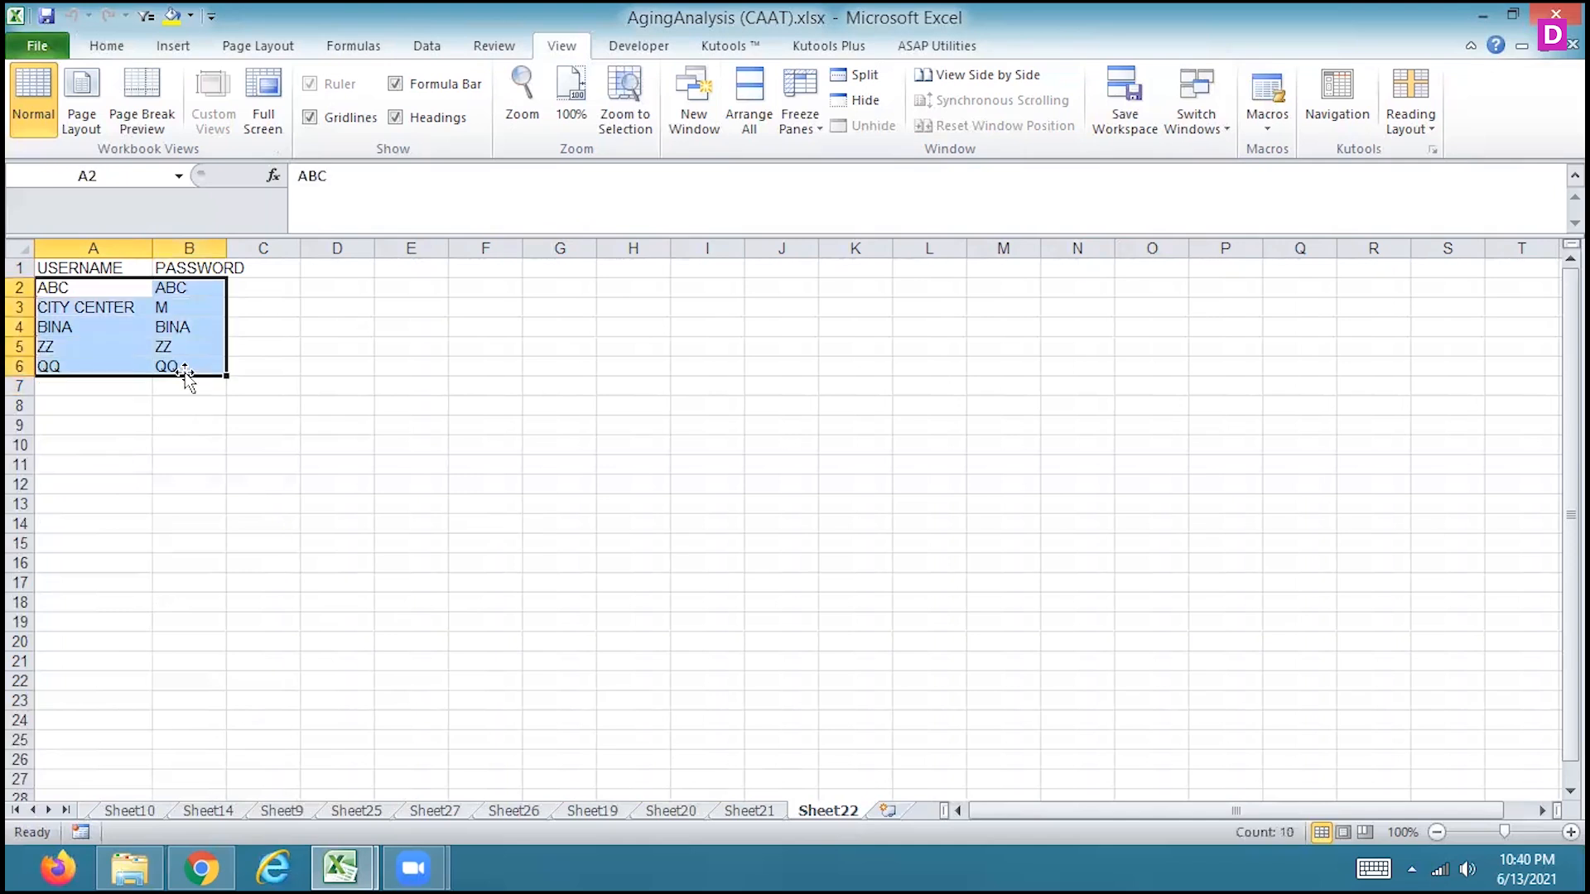
key(Delete)
key(ctrl+Home)
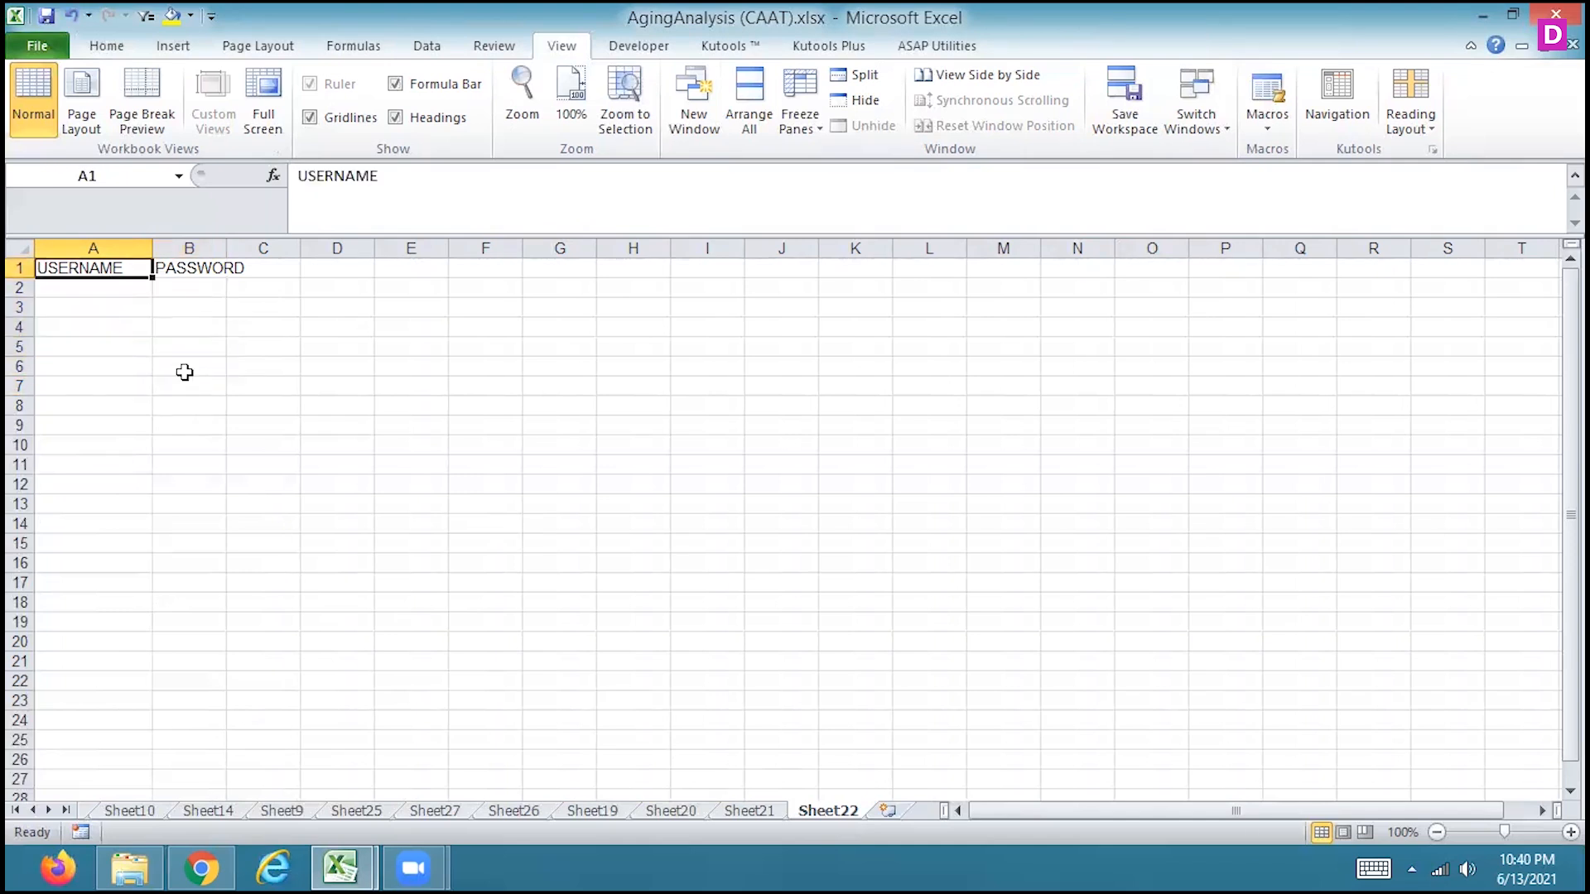
key(Down)
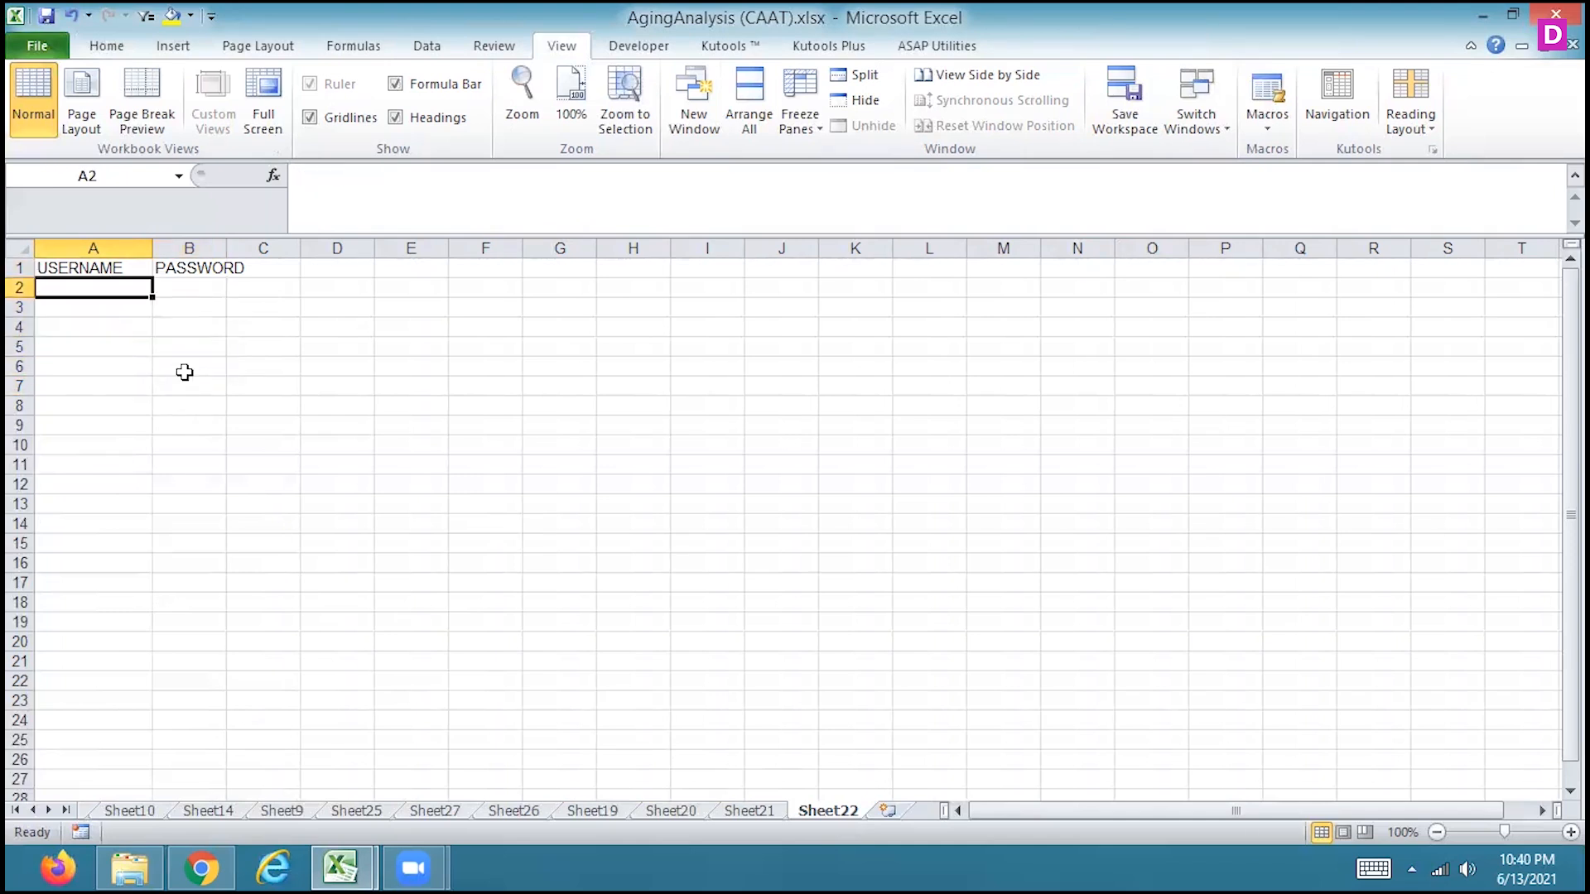
click(745, 813)
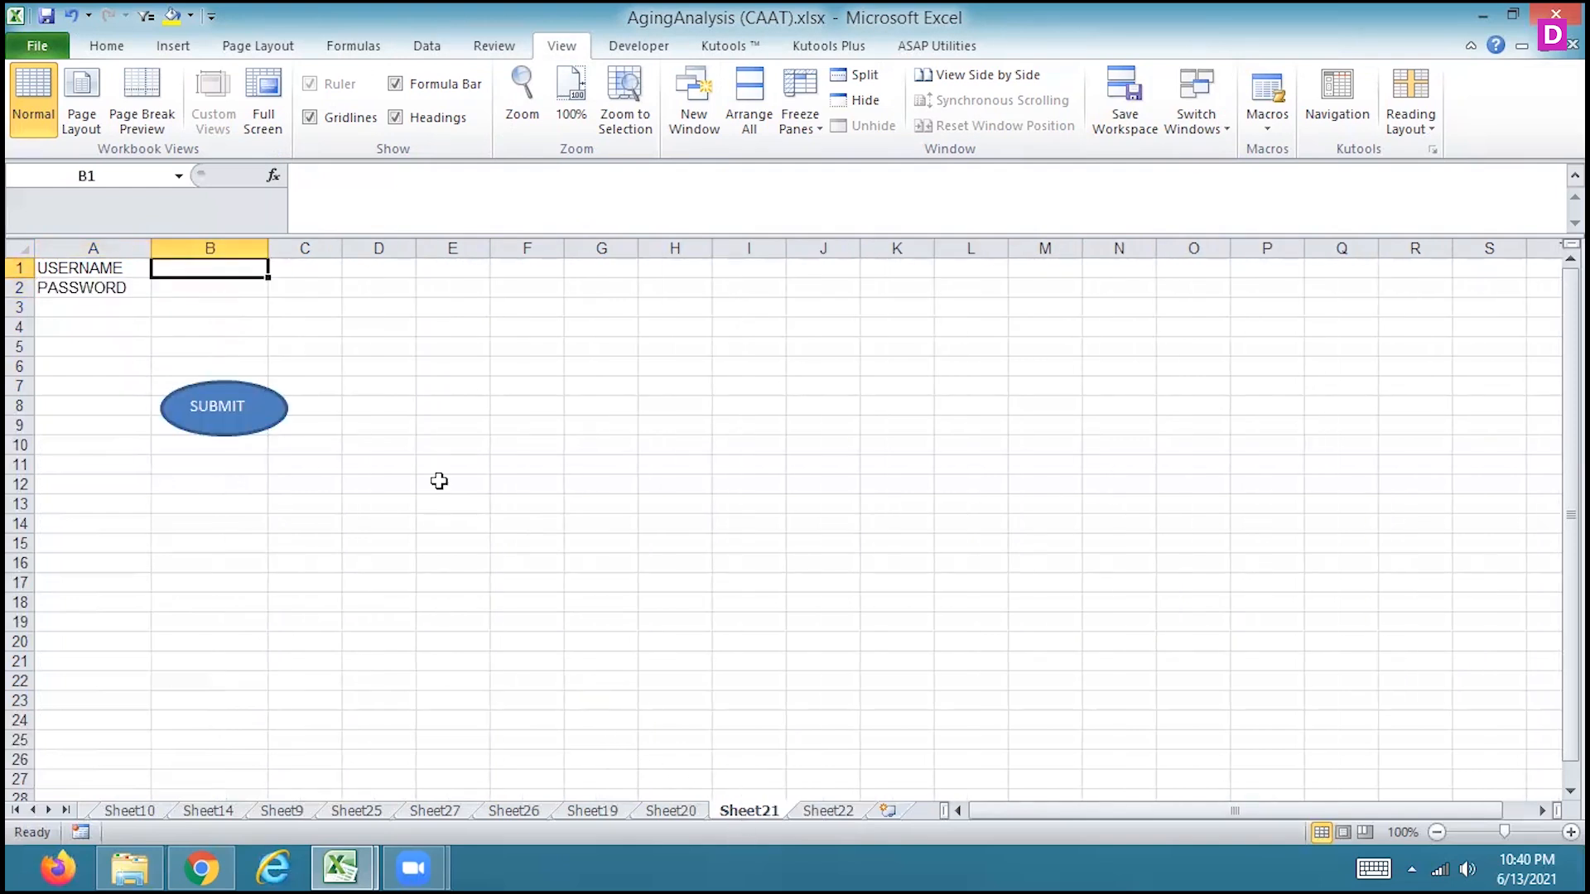
Enter a sample username in B1 and a password in B2 on Sheet21, and submit the entry
text(ZIVA)
key(Return)
text(Z)
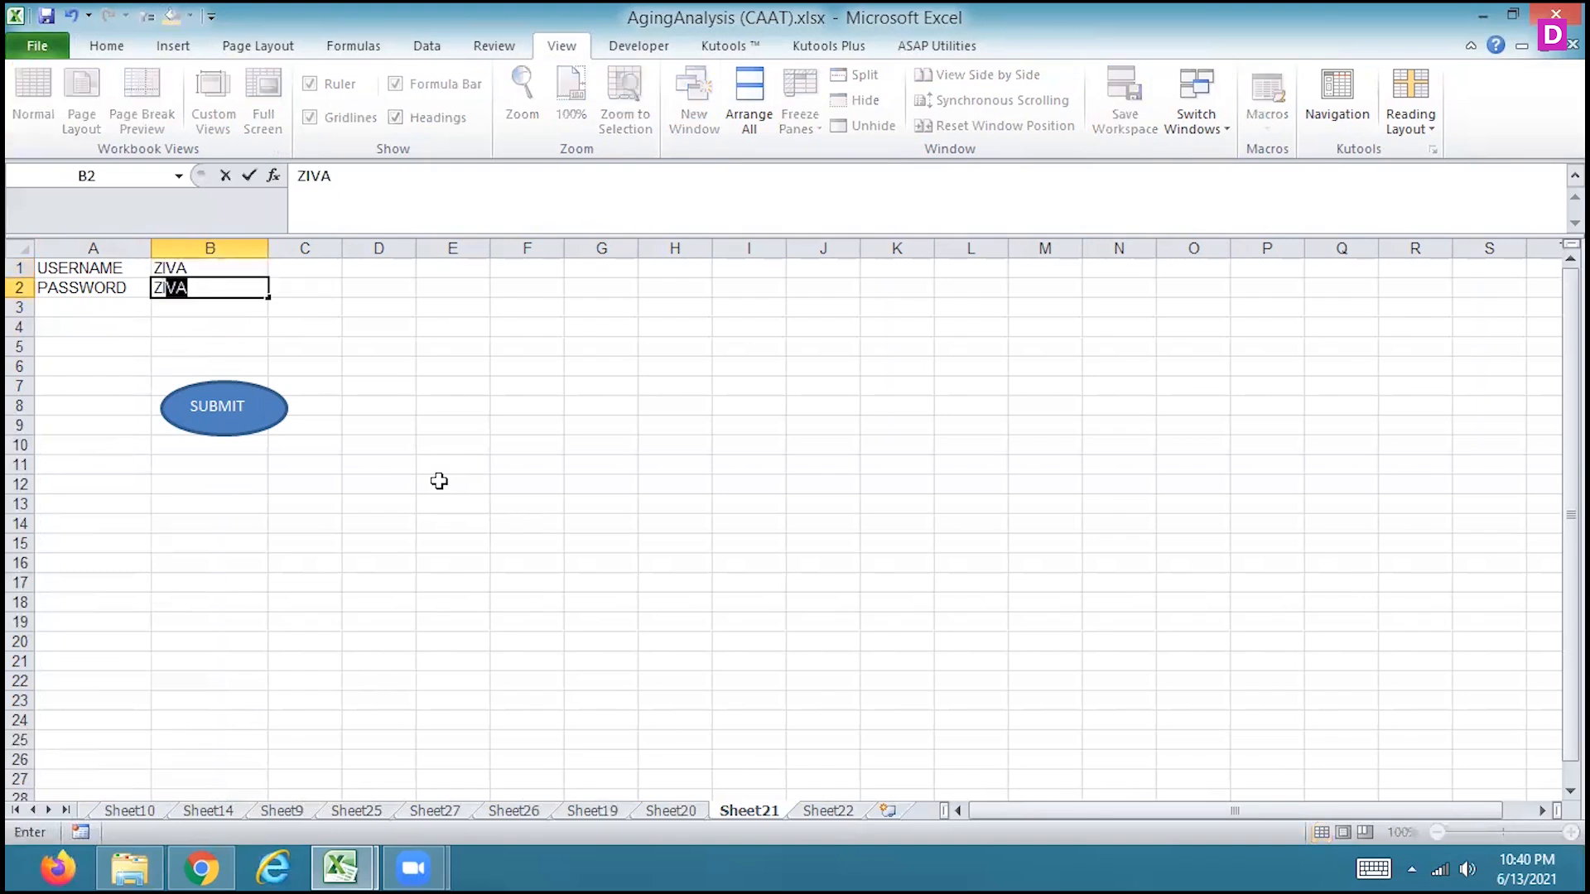
key(Return)
click(217, 423)
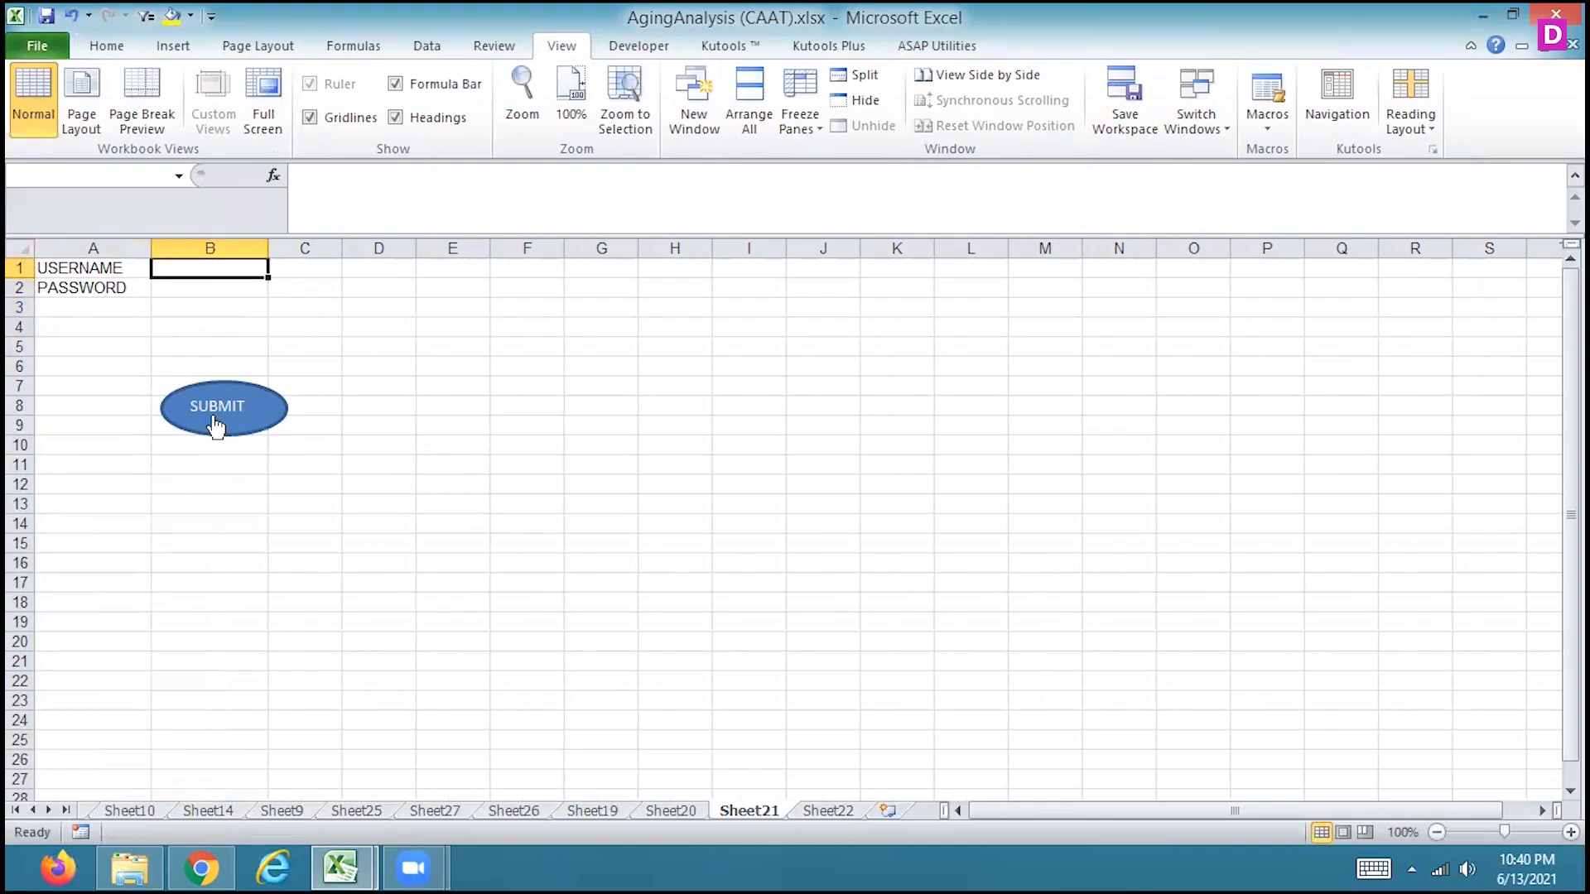
Select A3 on Sheet22 as the destination, and submit username QQQ with a password through the Sheet21 form
click(836, 818)
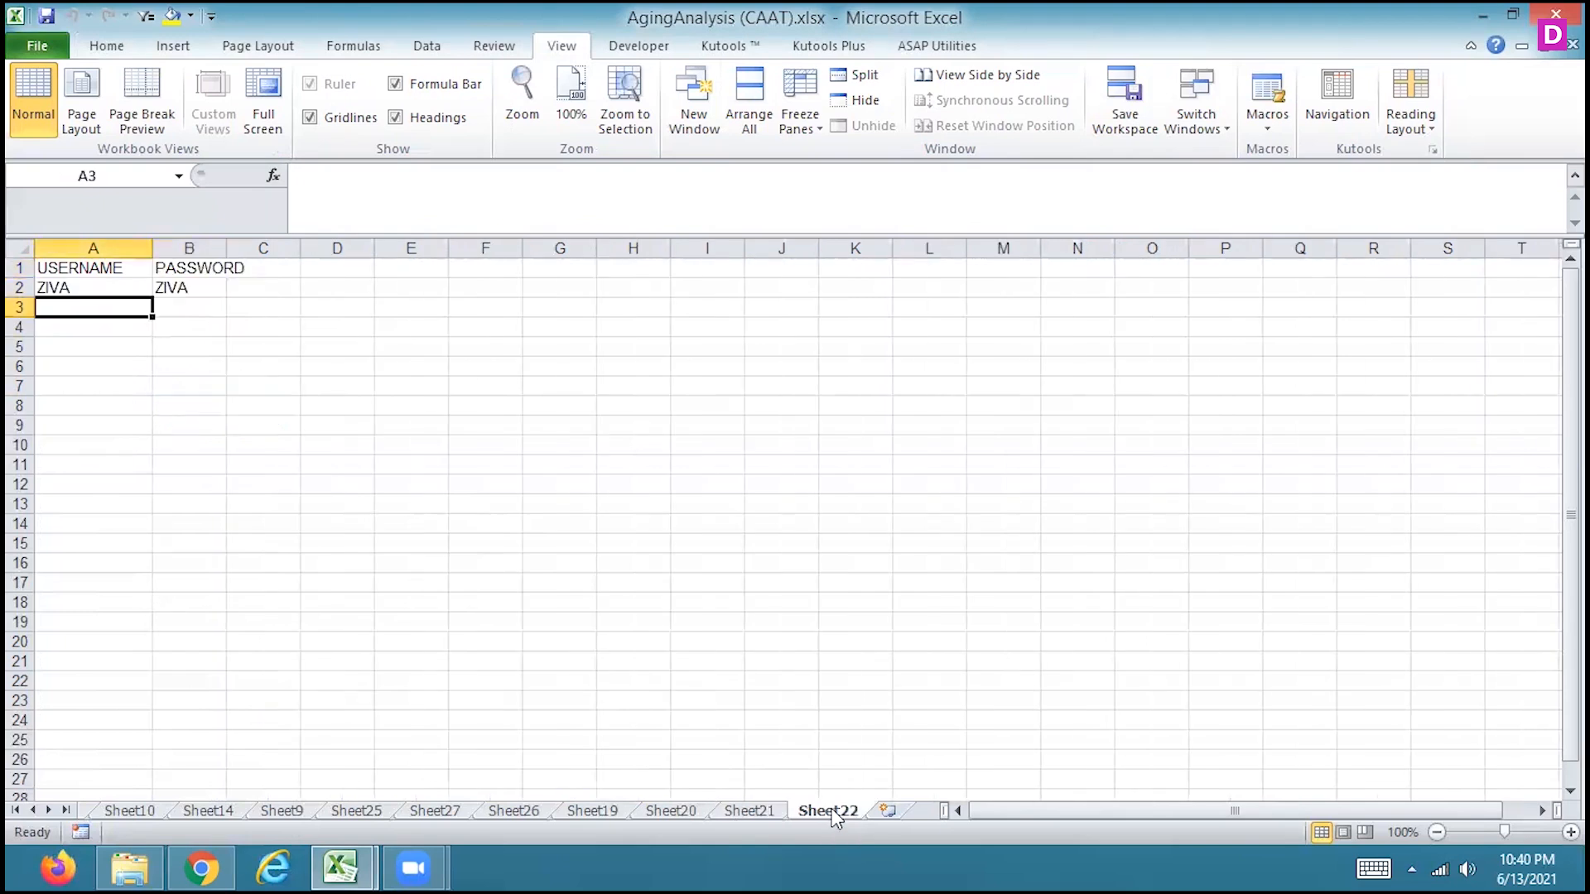
click(766, 815)
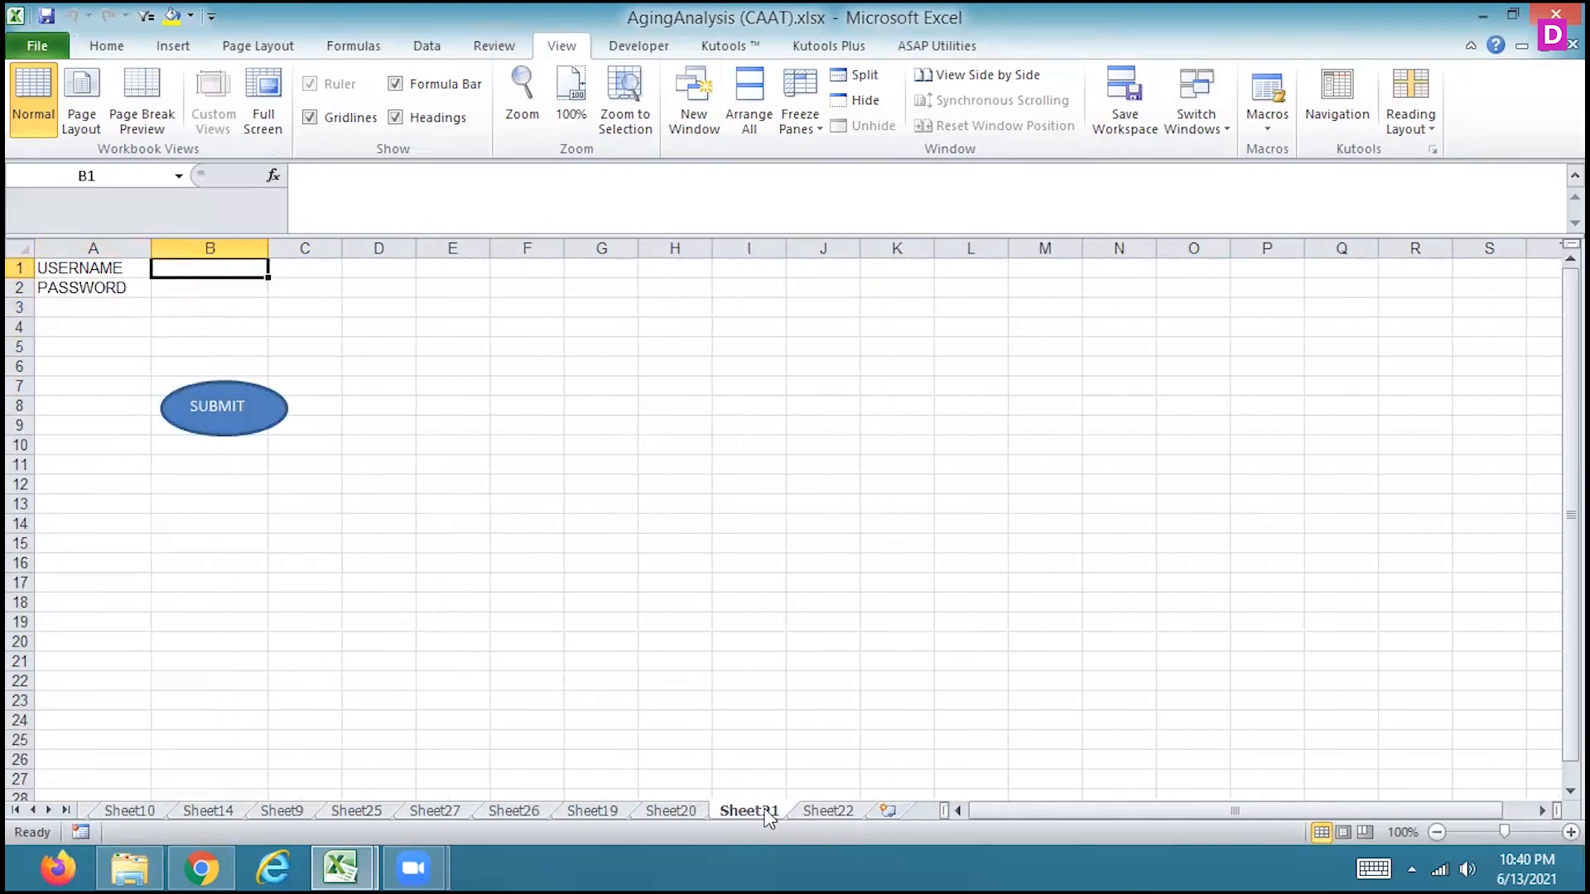
text(QQQ)
key(Return)
text(QQ)
key(Return)
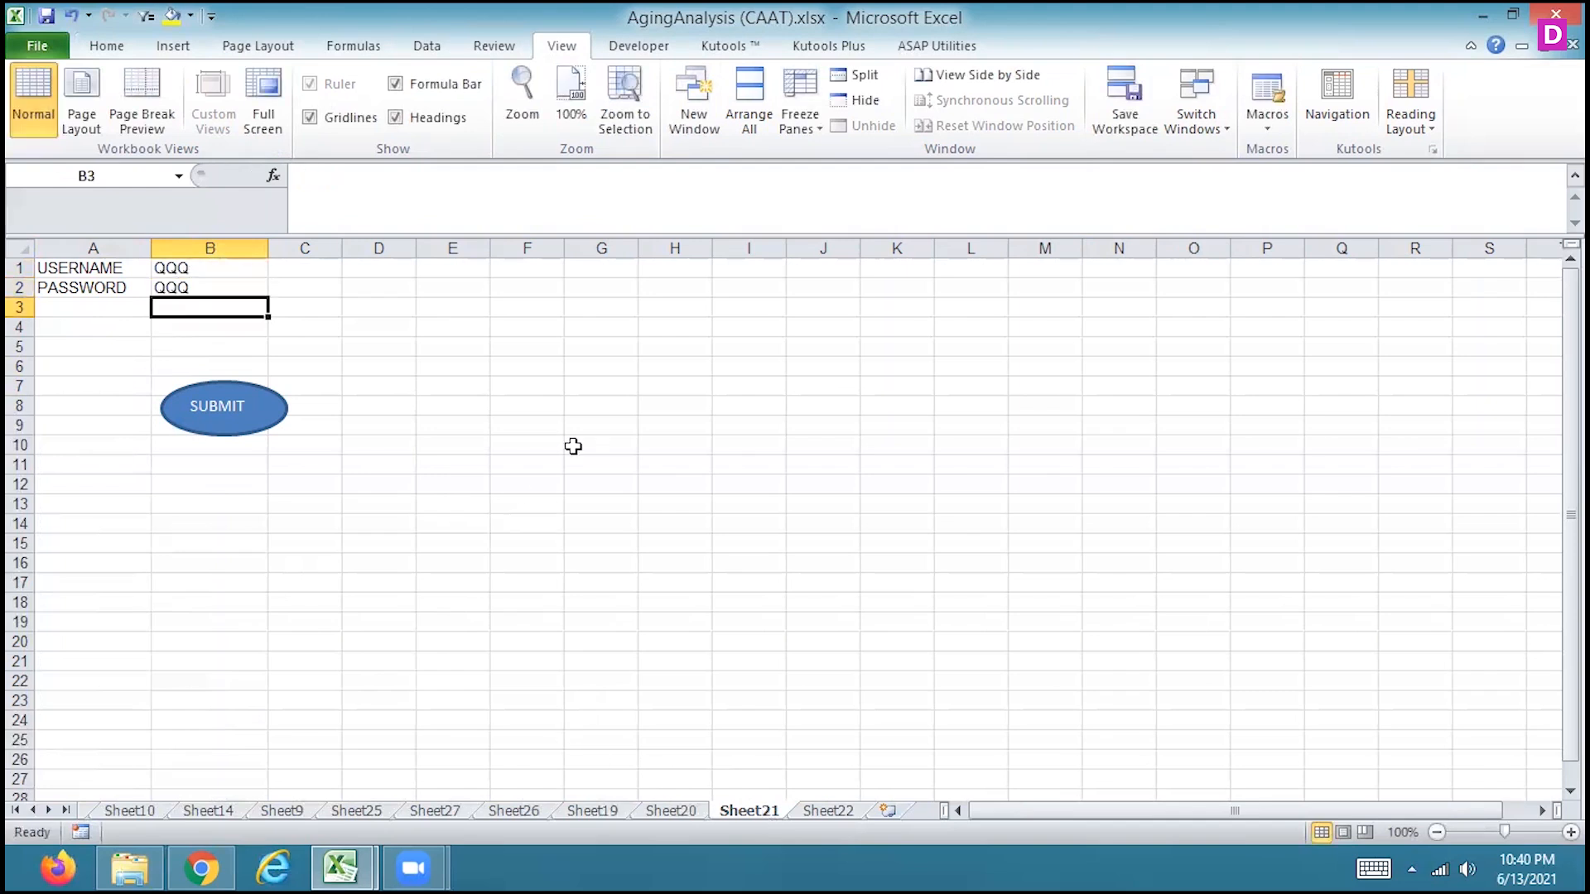
click(246, 412)
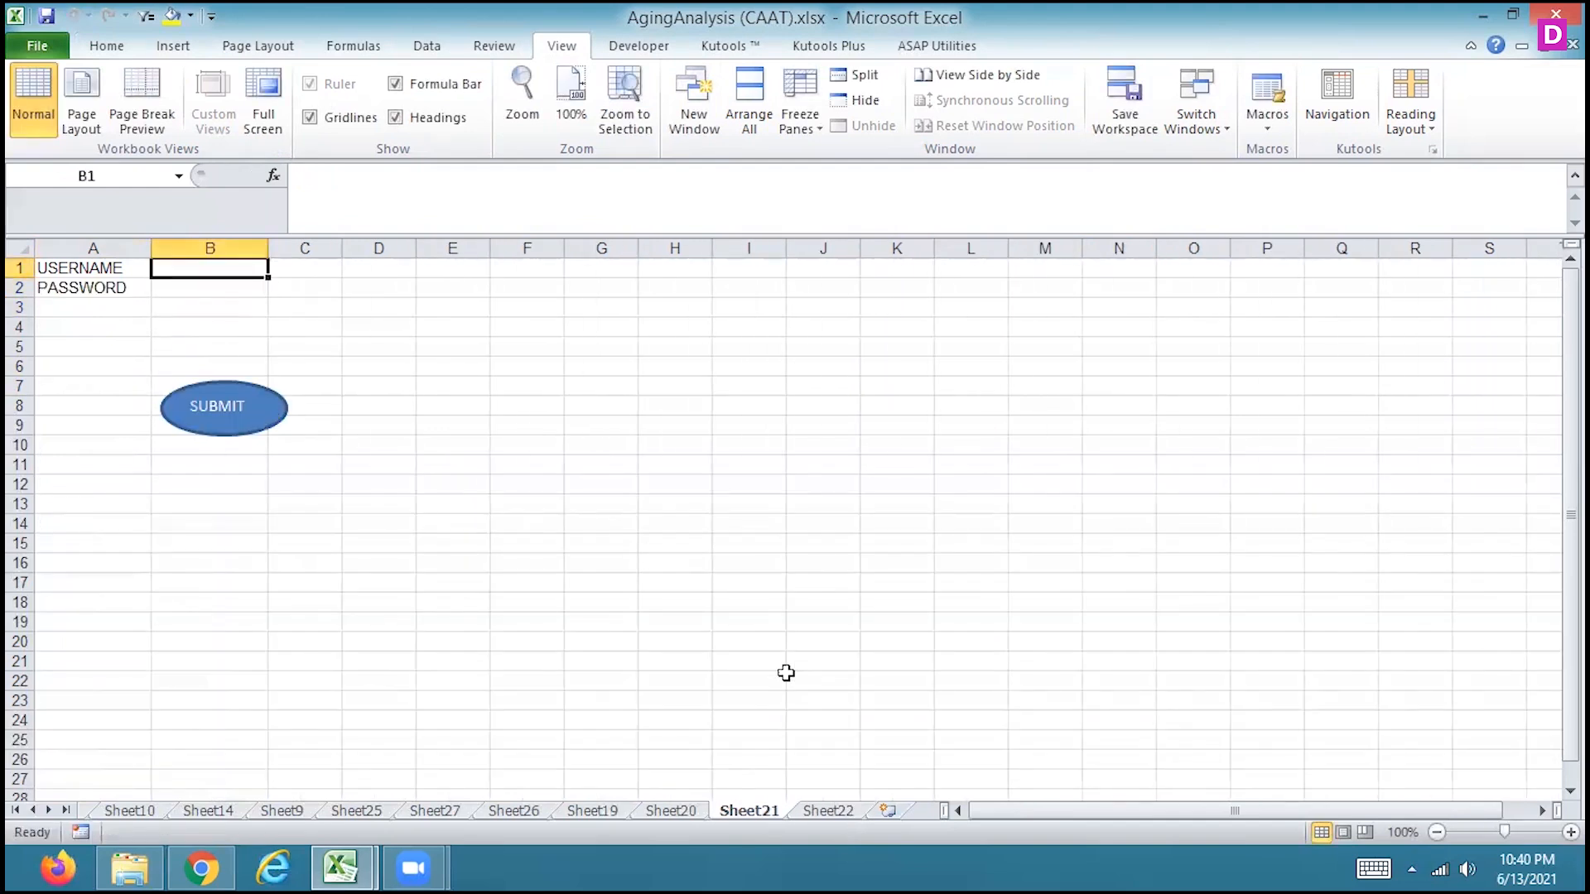
Submit username 111 with a password on Sheet21 while A3 remains the Sheet22 destination, and check the transfer on Sheet22
click(817, 808)
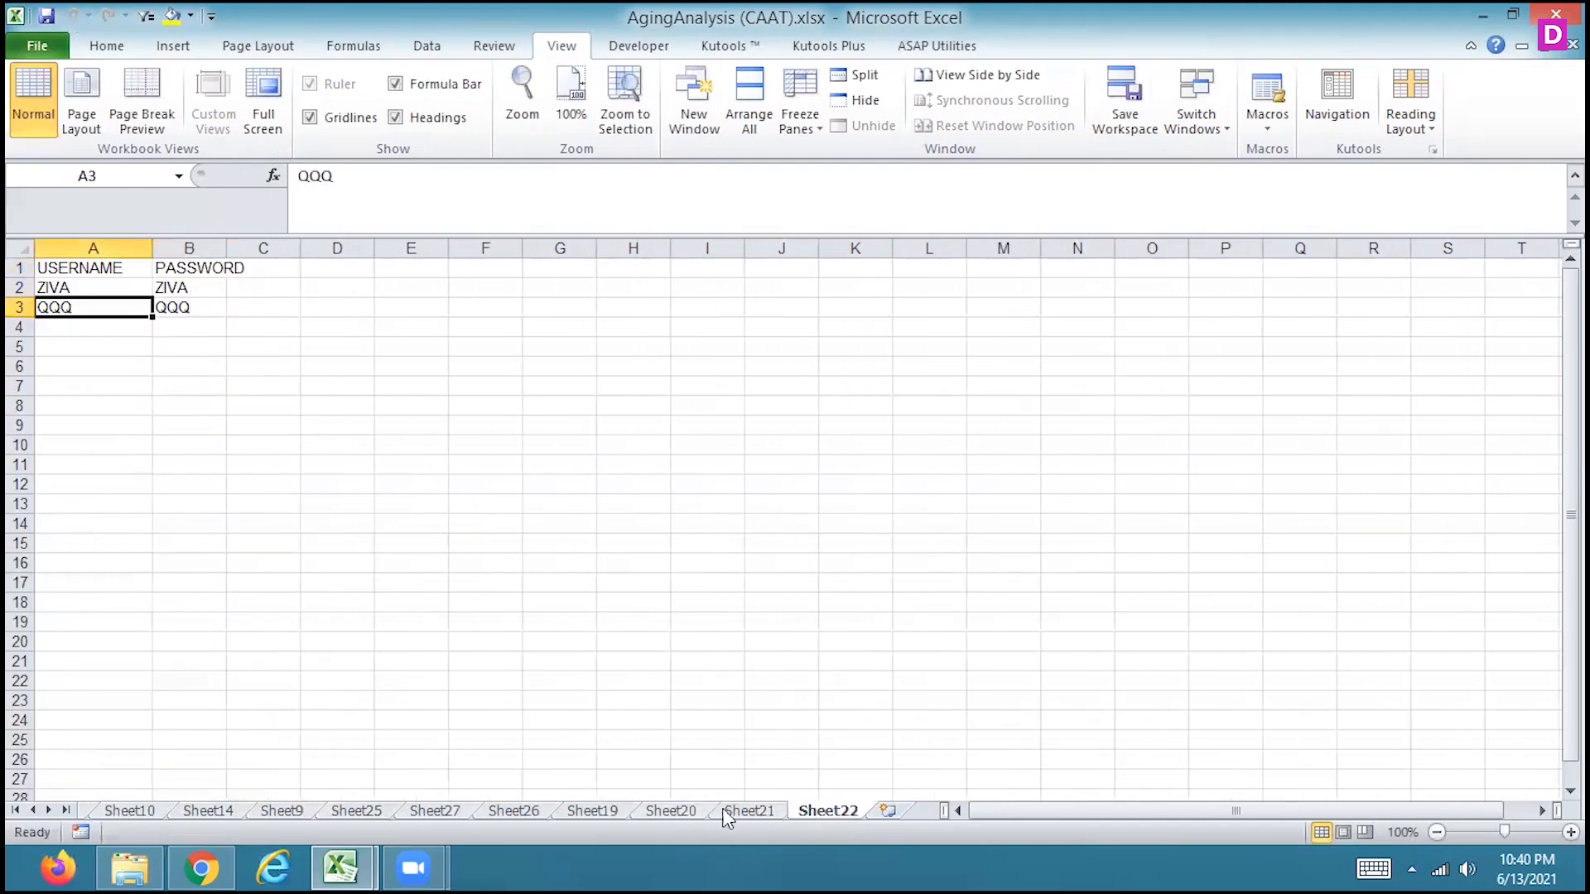
click(747, 814)
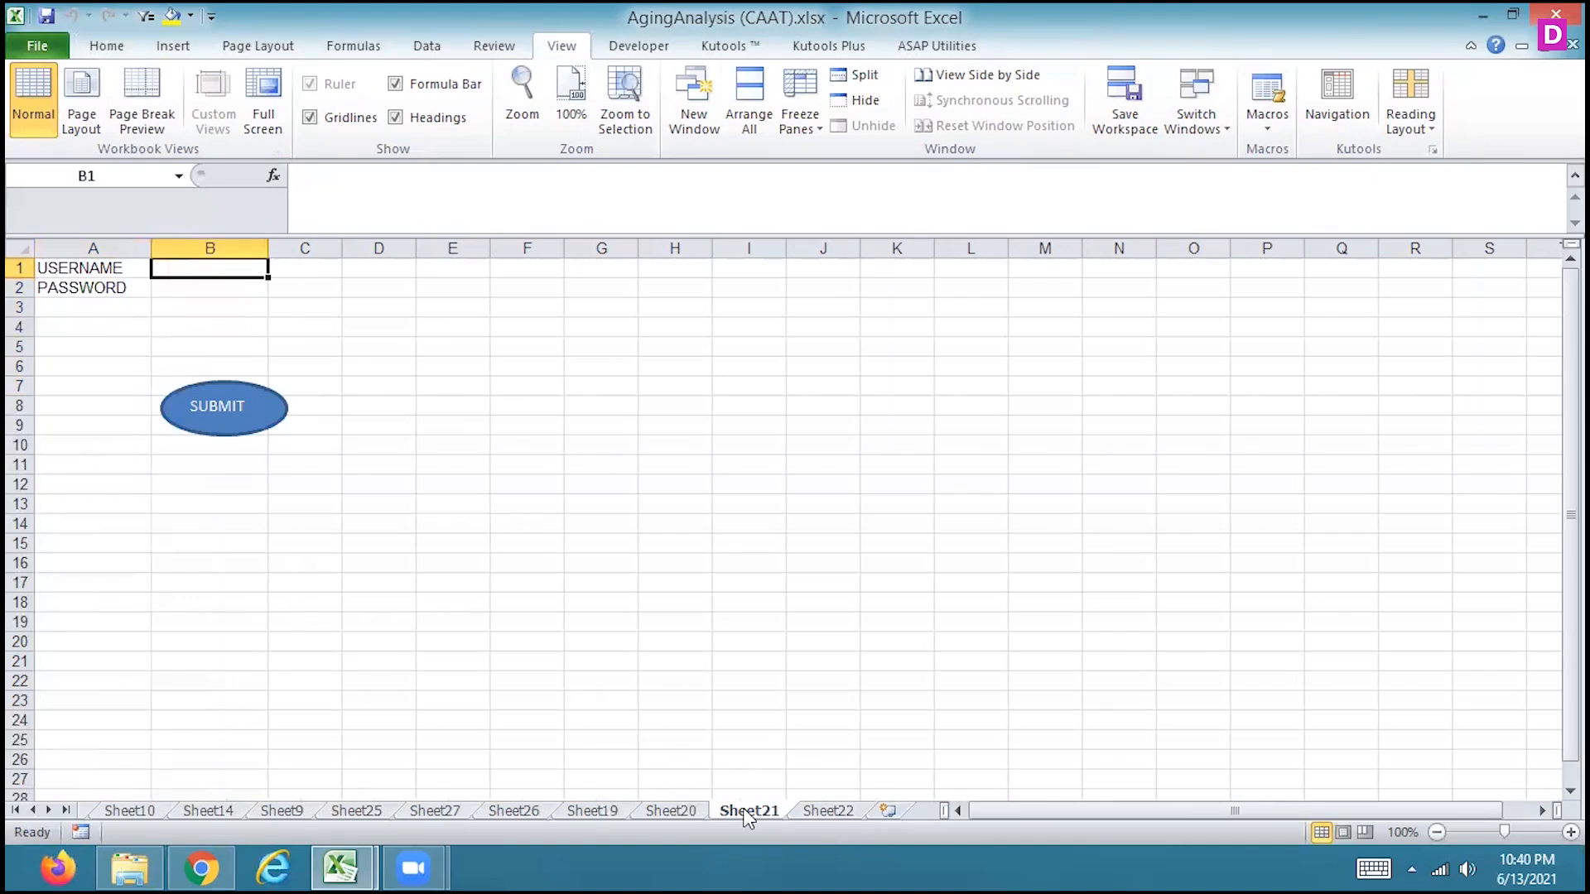
text(111)
key(Return)
text(11)
click(372, 381)
click(195, 404)
click(822, 813)
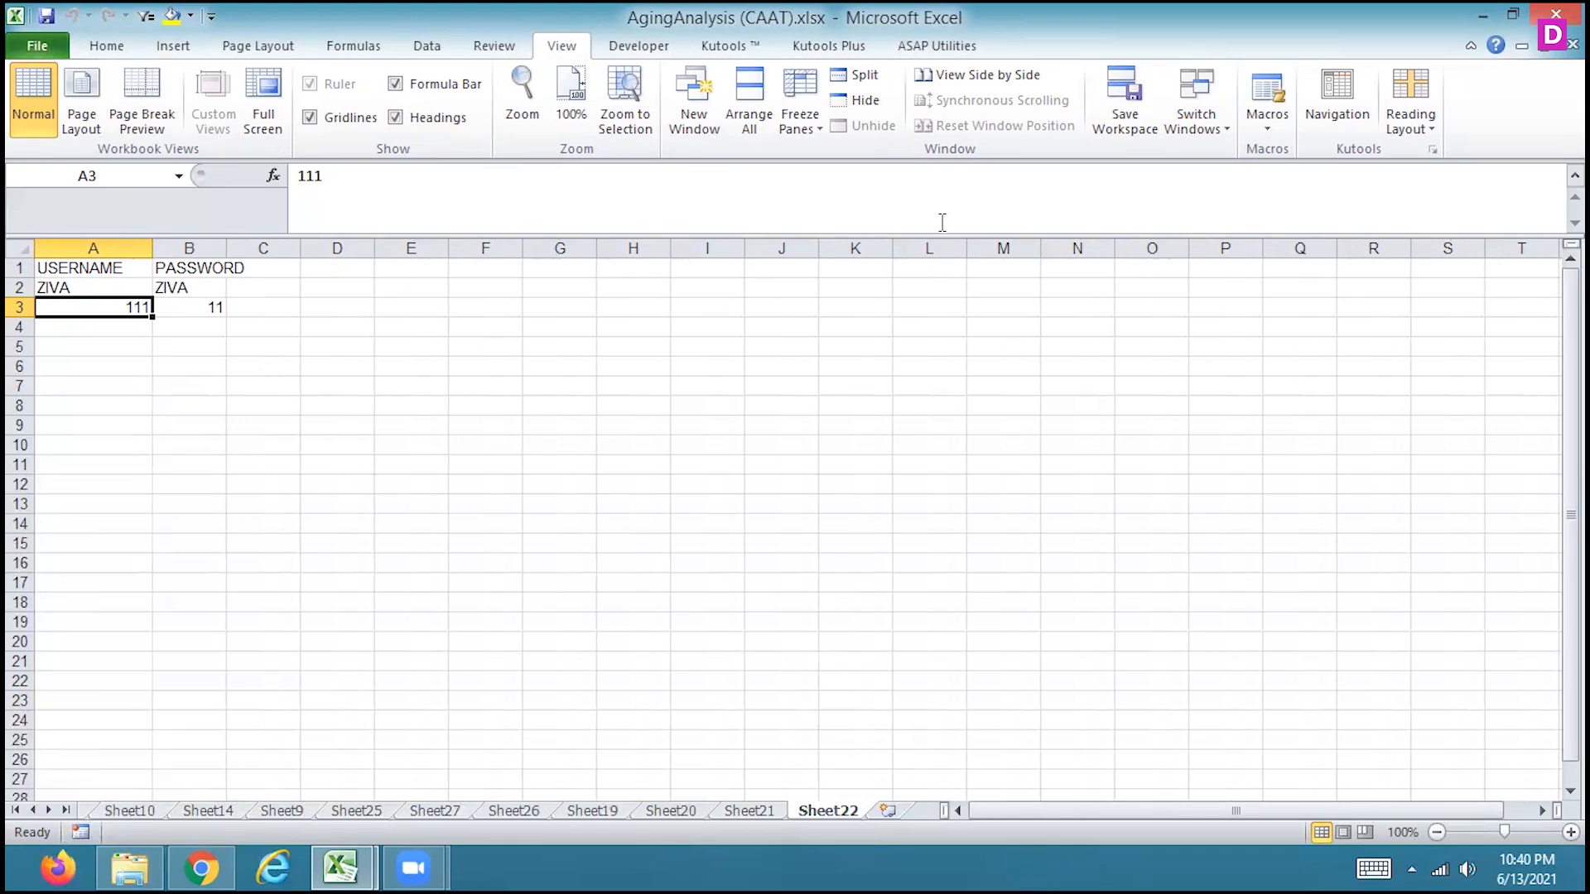
View the open workbooks side by side, and close AgingAnalysis (CAAT).xlsx without saving
click(964, 74)
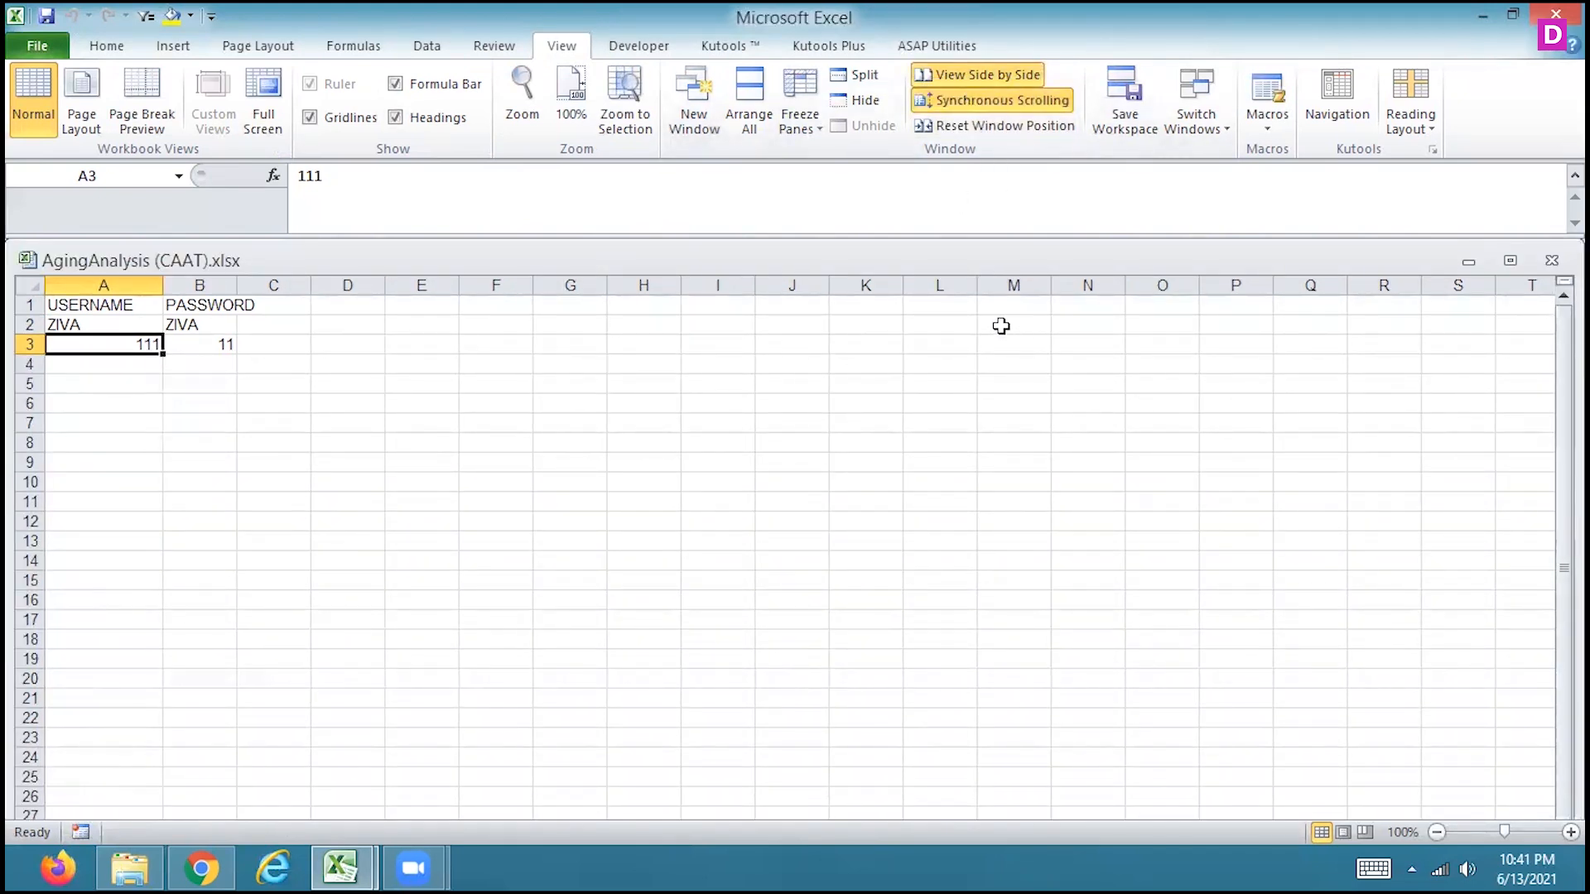
drag(763, 254, 766, 311)
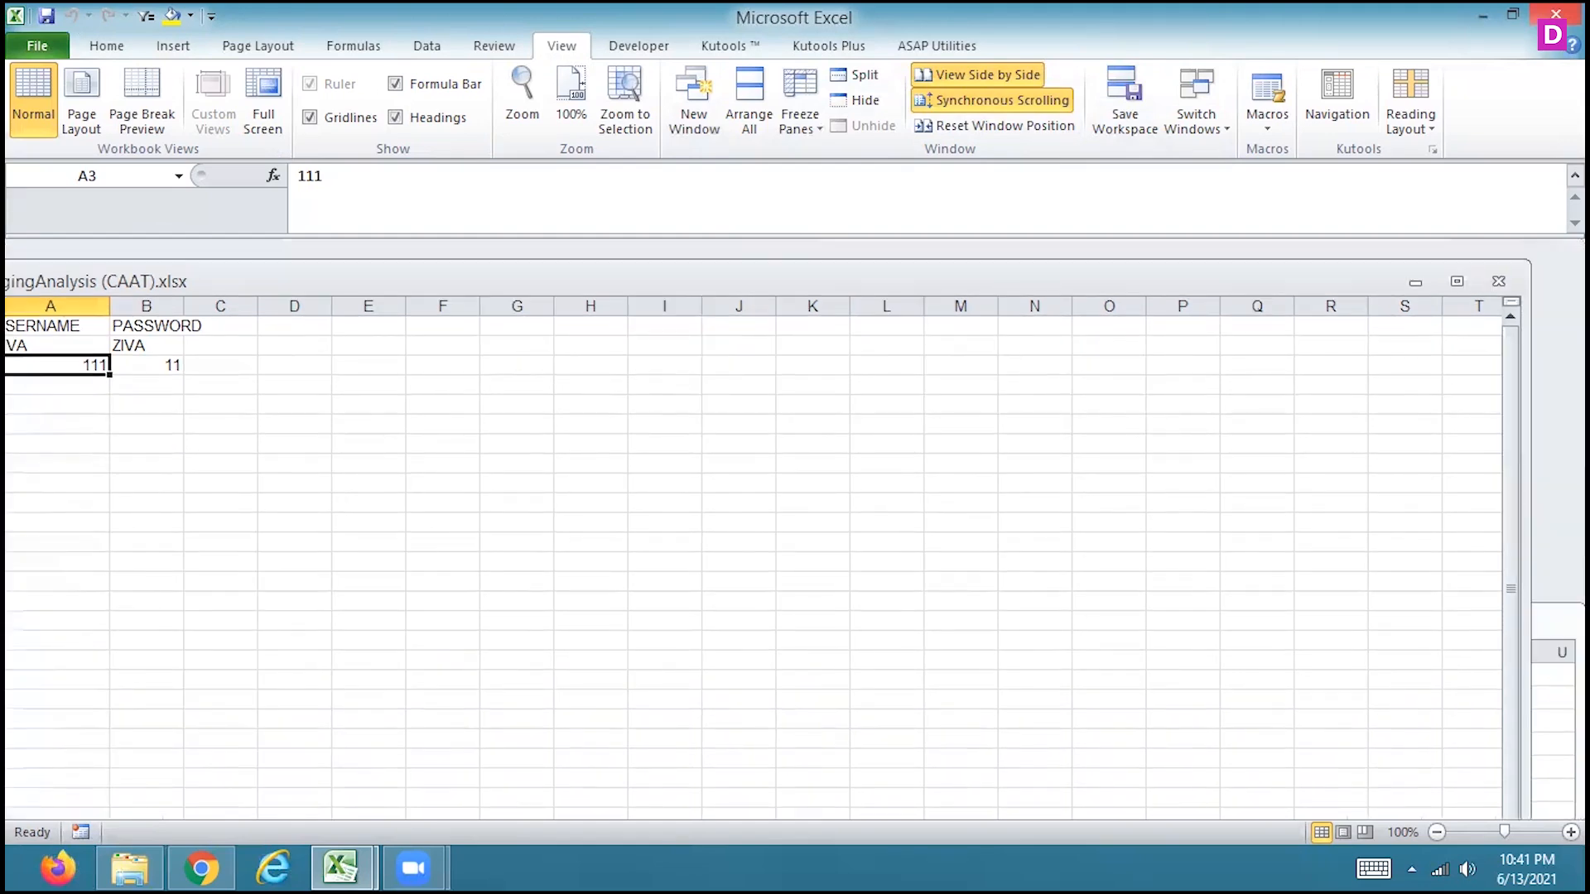
click(1556, 14)
click(786, 478)
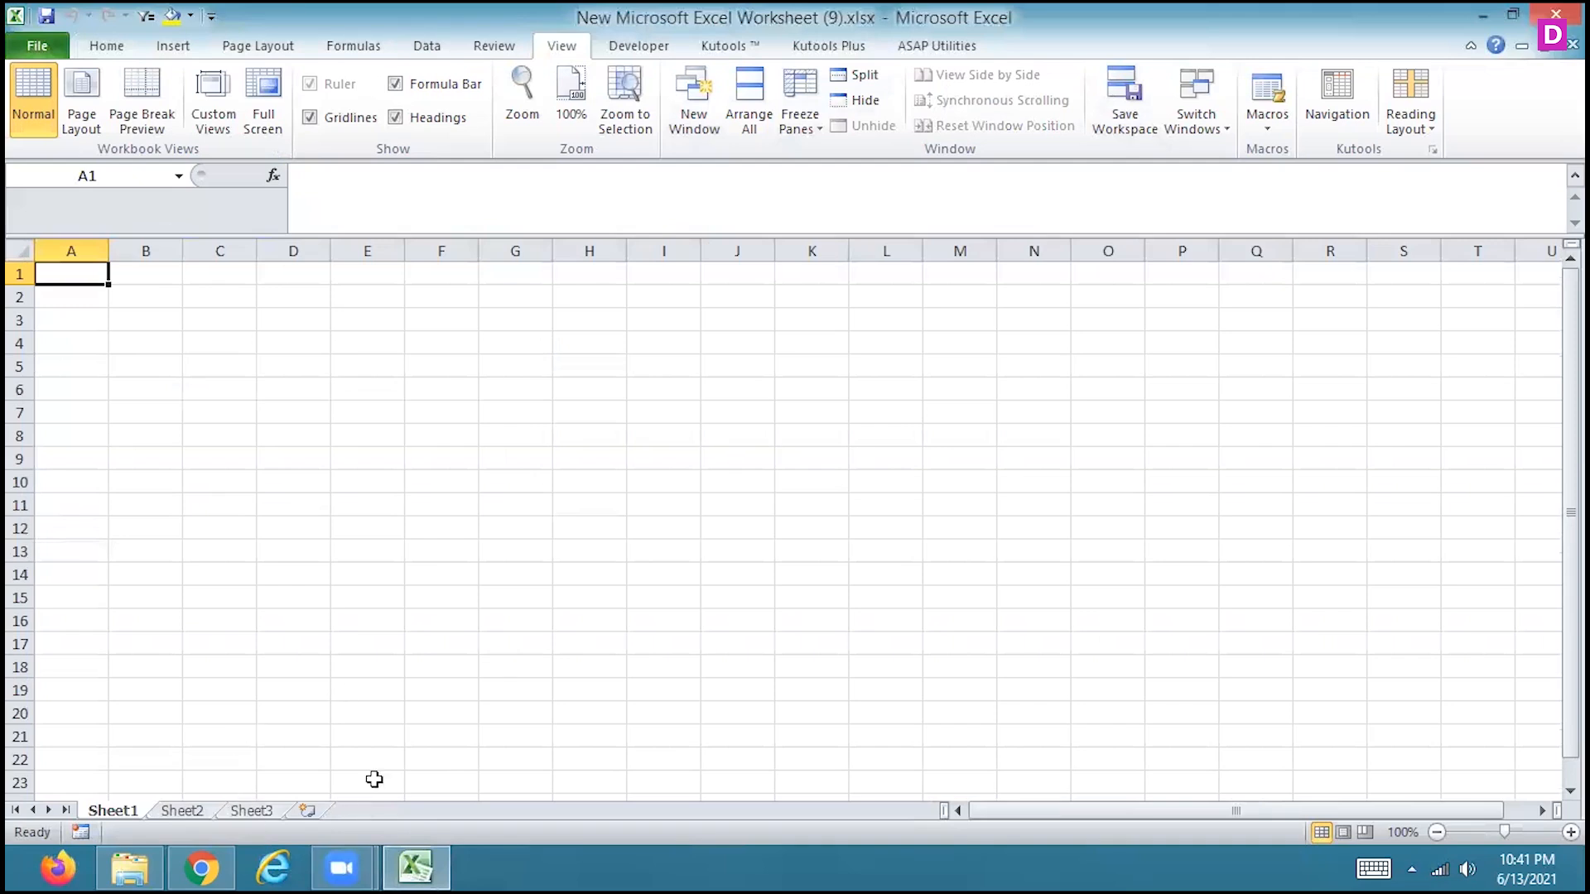
click(198, 813)
click(131, 815)
click(42, 36)
key(Escape)
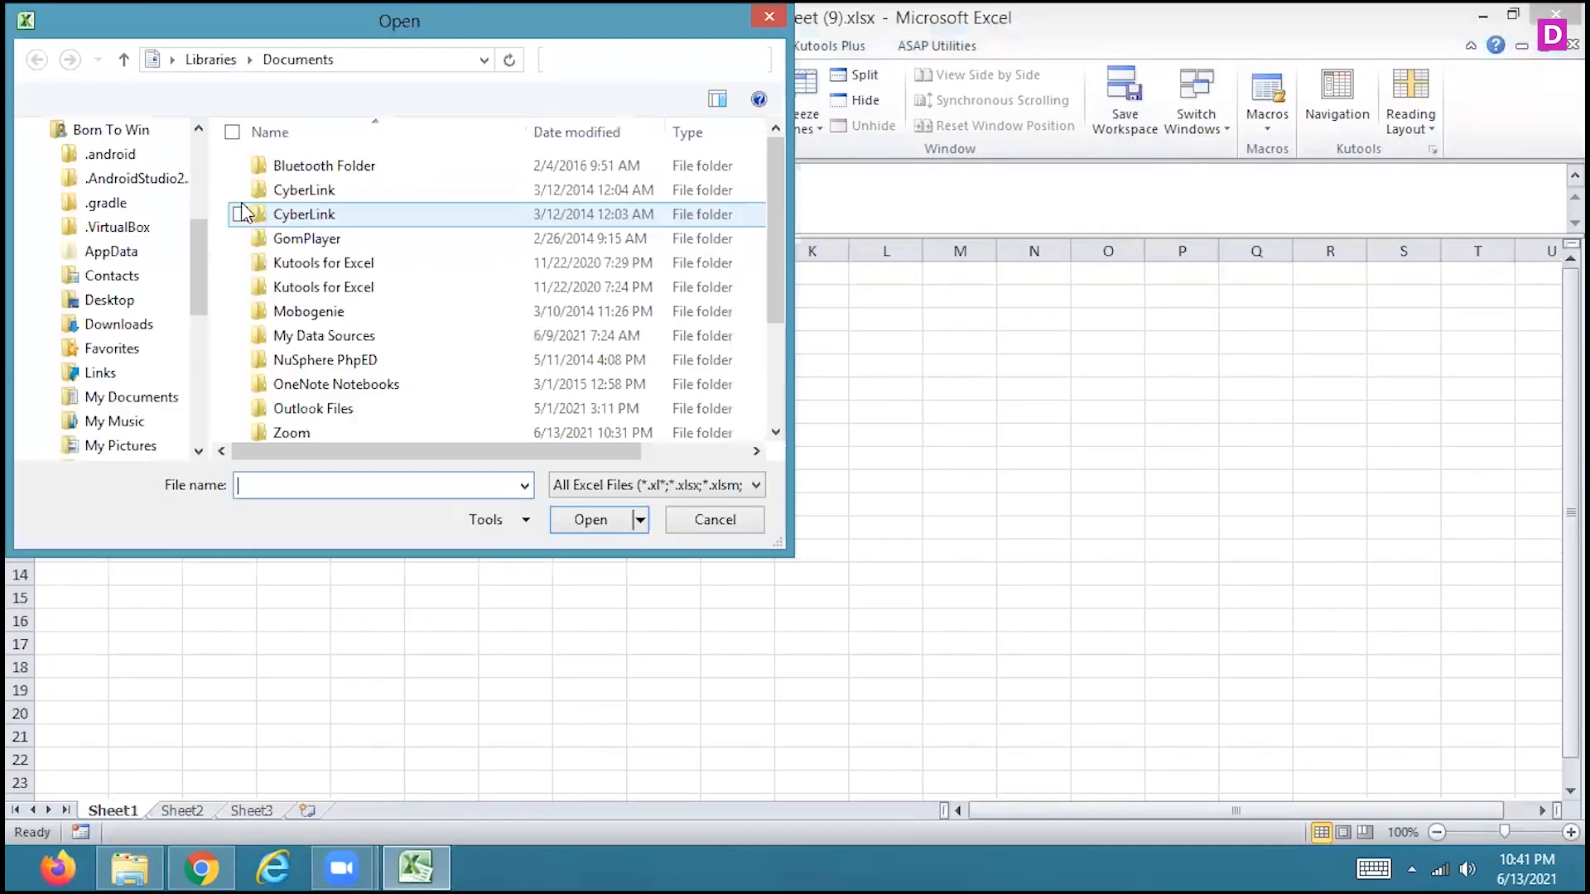
click(702, 518)
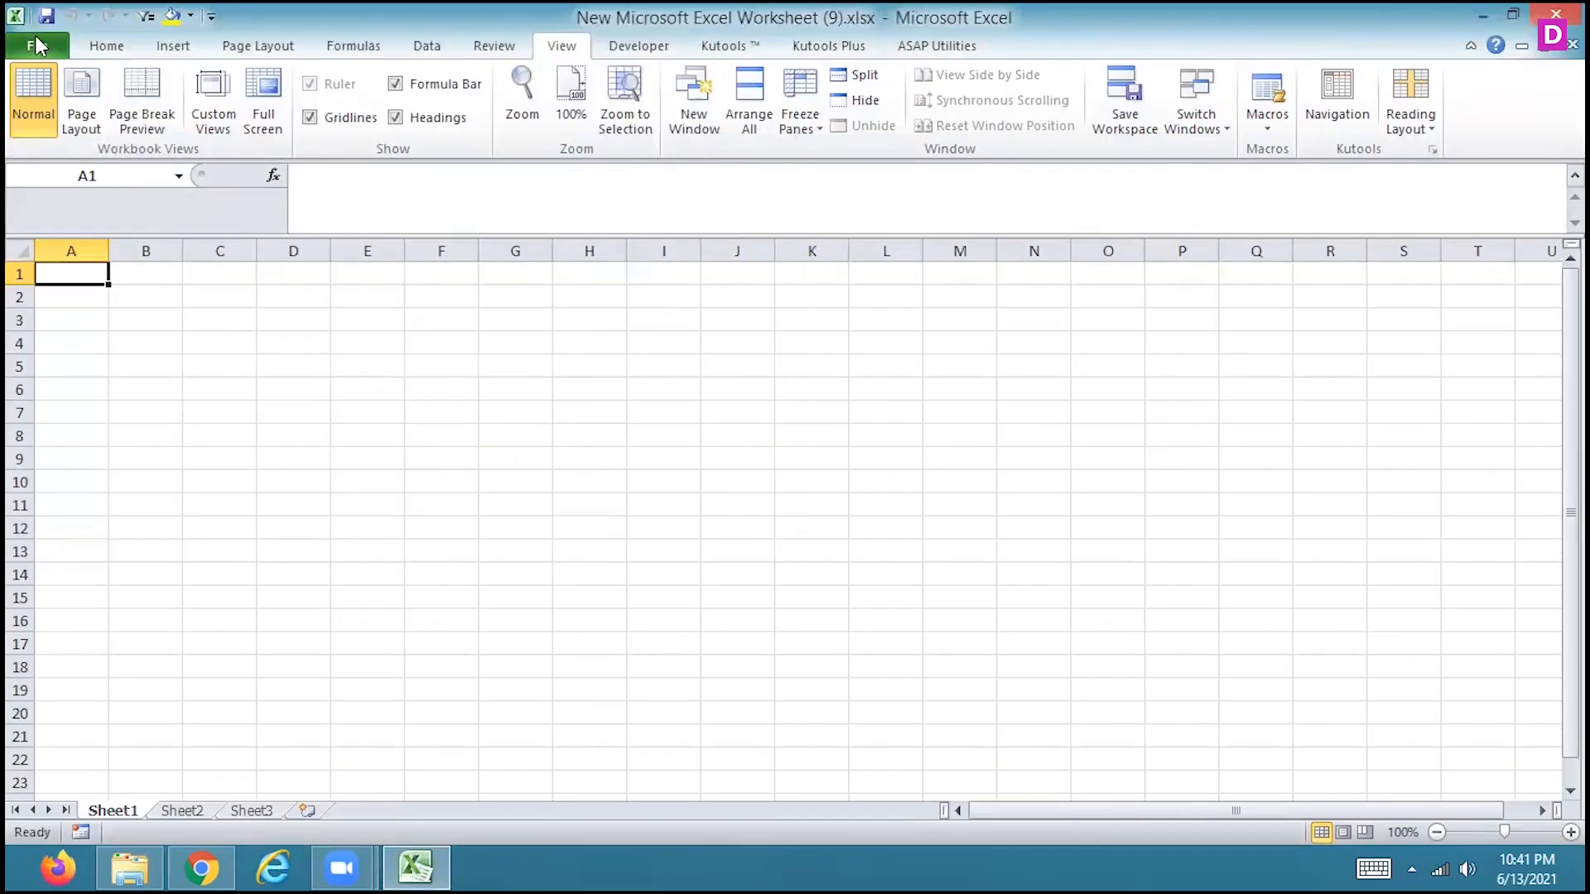
Reopen AgingAnalysis (CAAT).xlsx from the recent workbooks
click(36, 44)
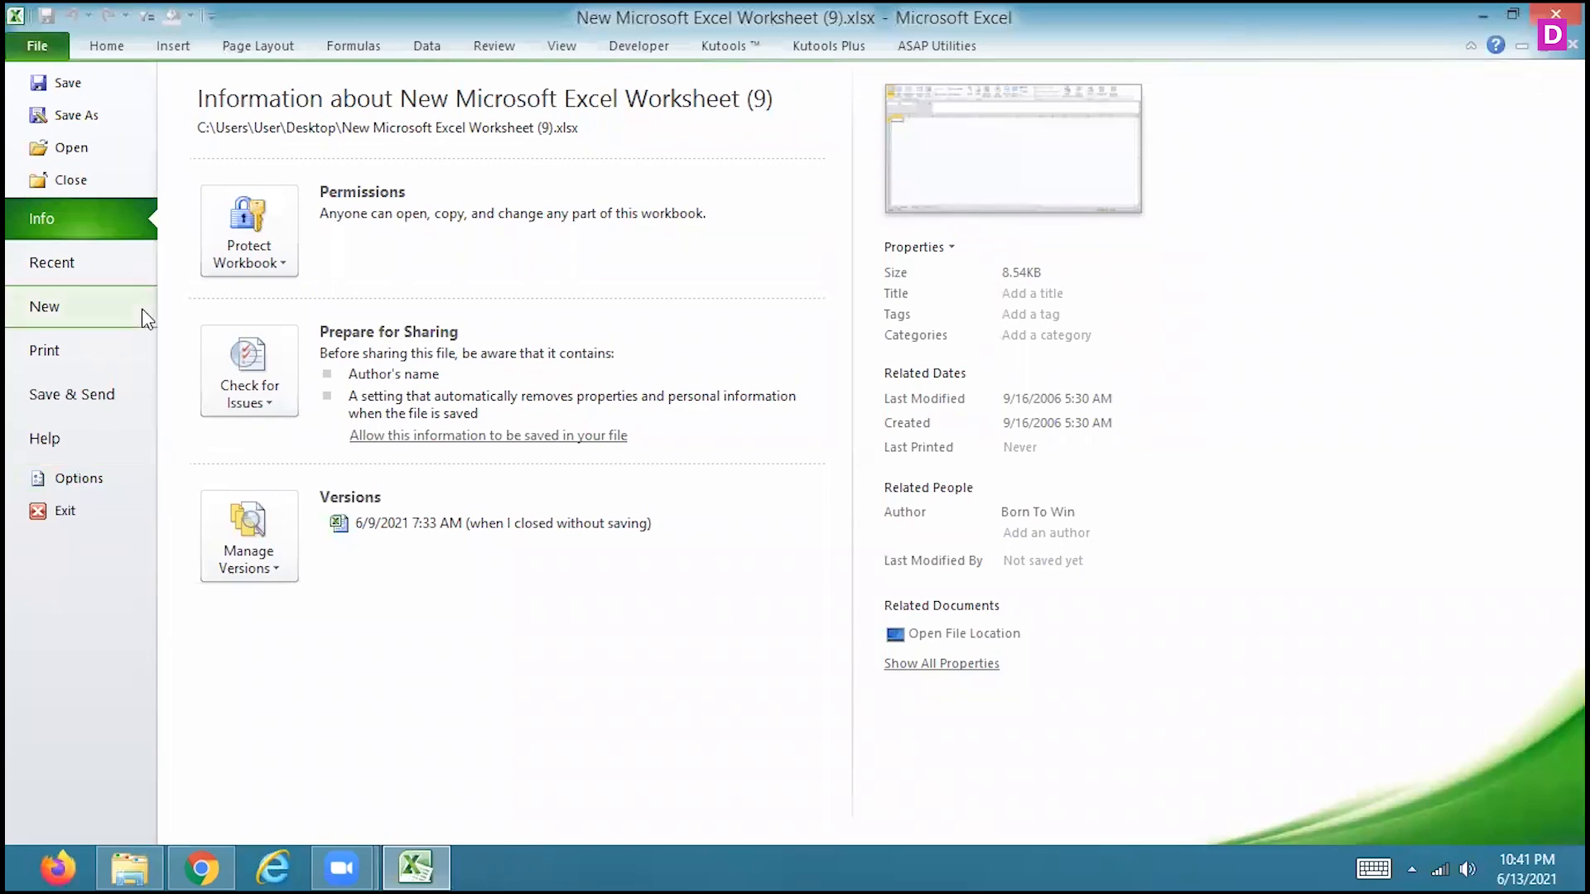
click(48, 264)
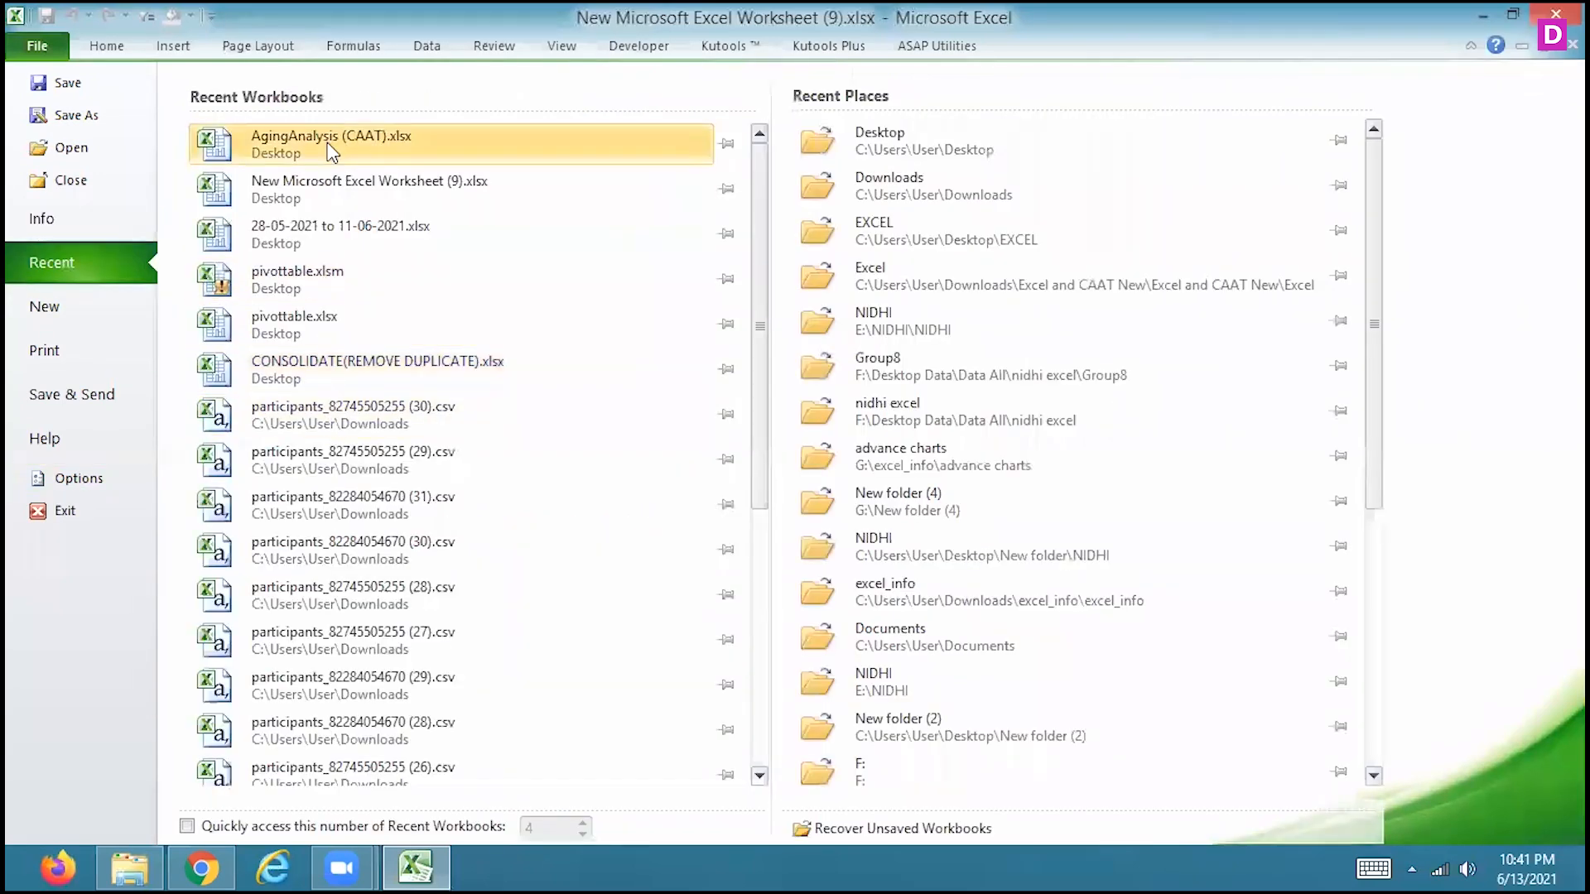
click(331, 142)
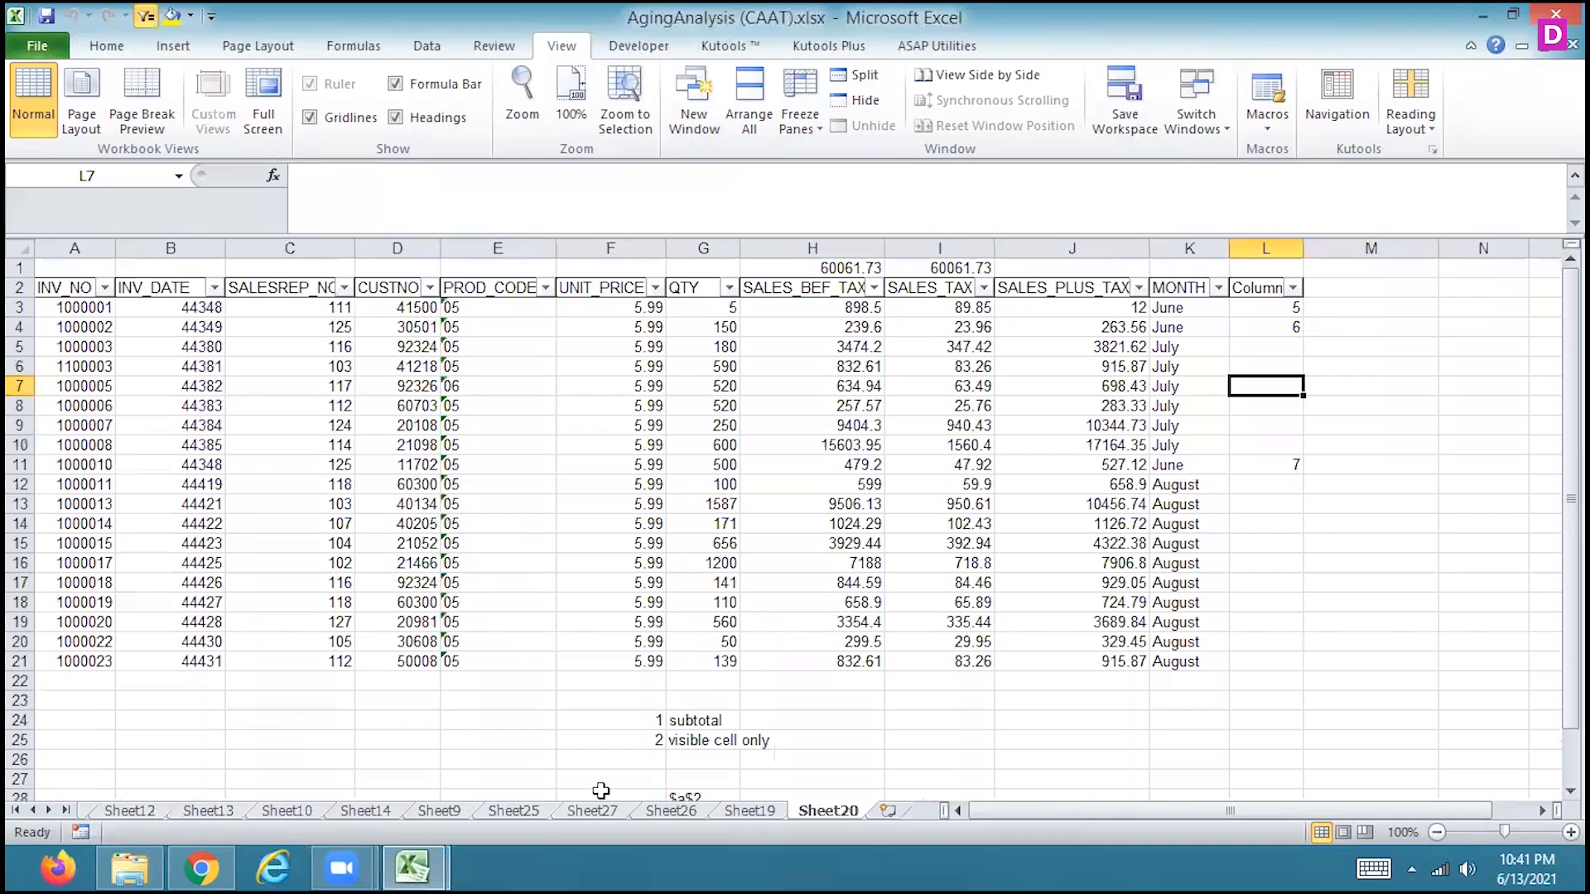
Look through the reopened workbook's sheets for the entry form and its transferred data
click(753, 813)
click(823, 813)
click(681, 813)
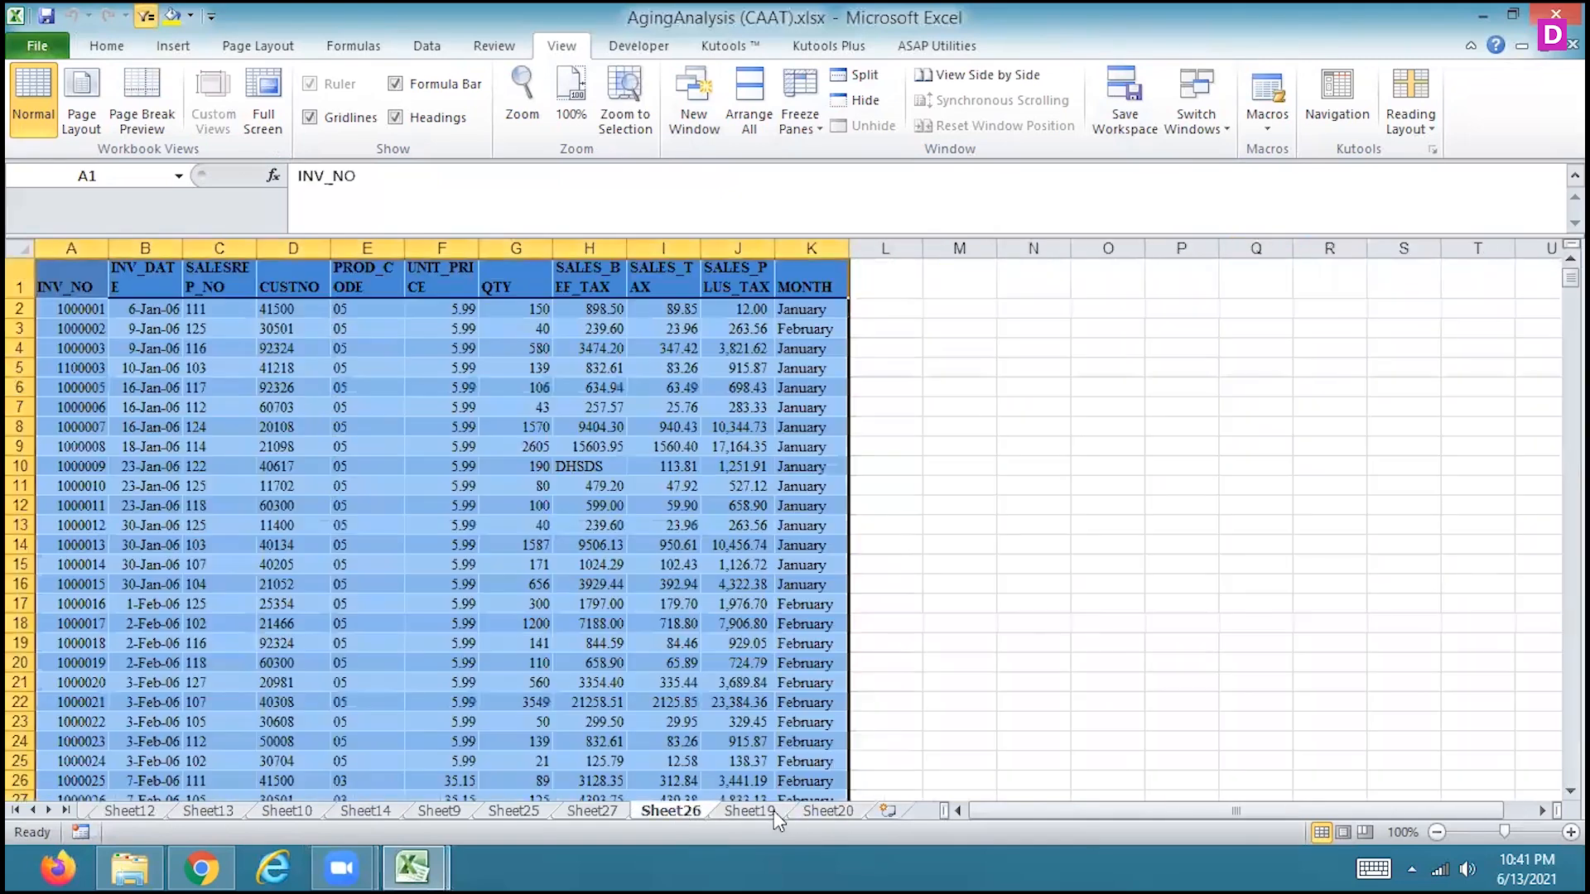
click(842, 815)
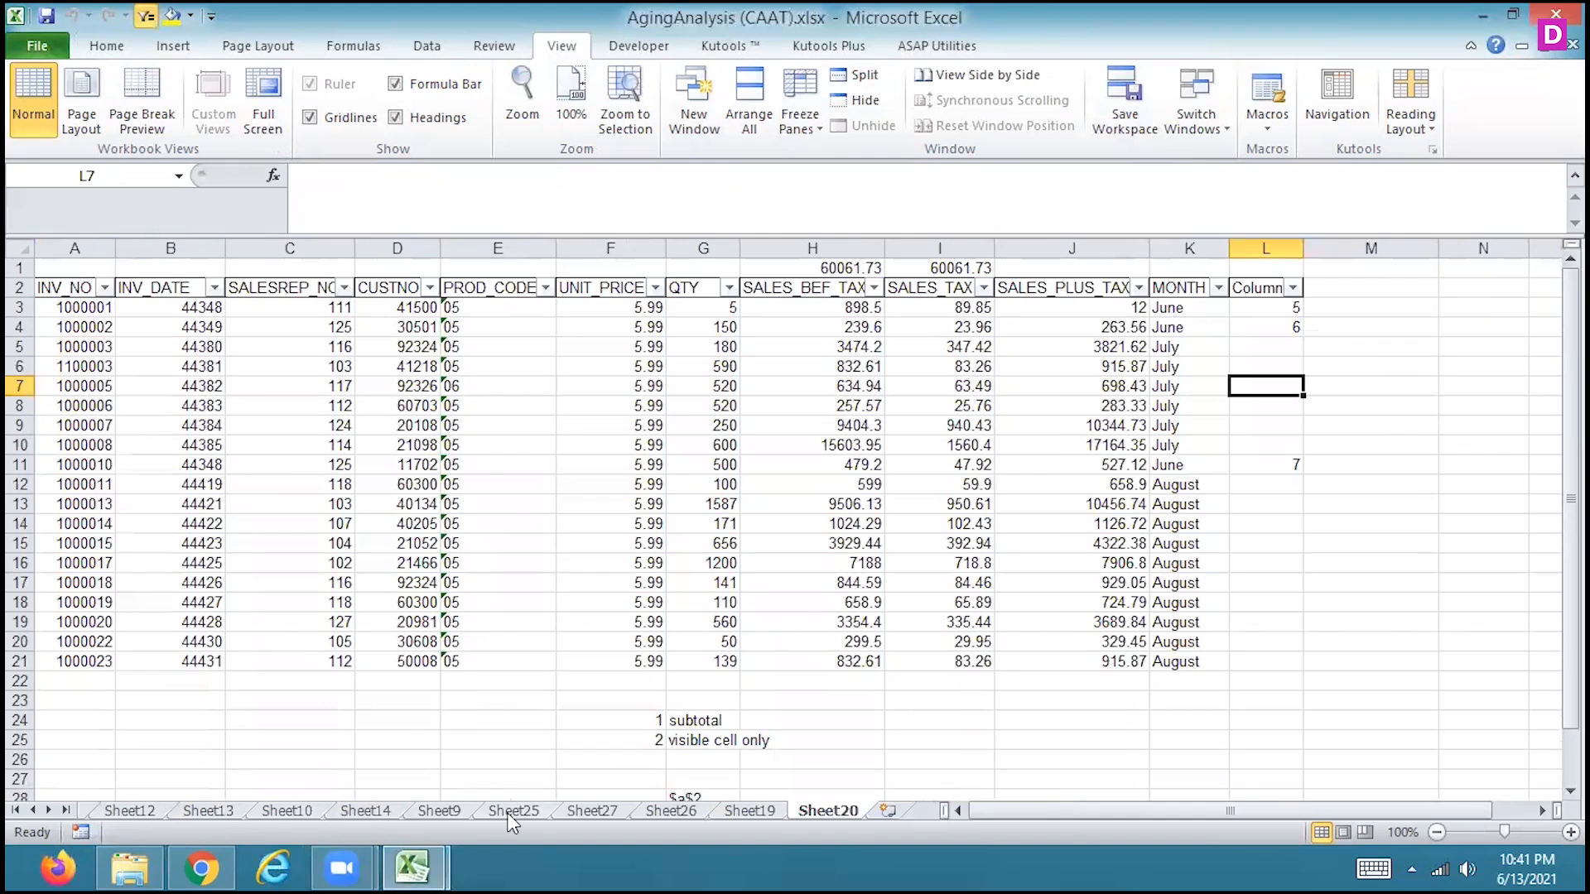
click(511, 815)
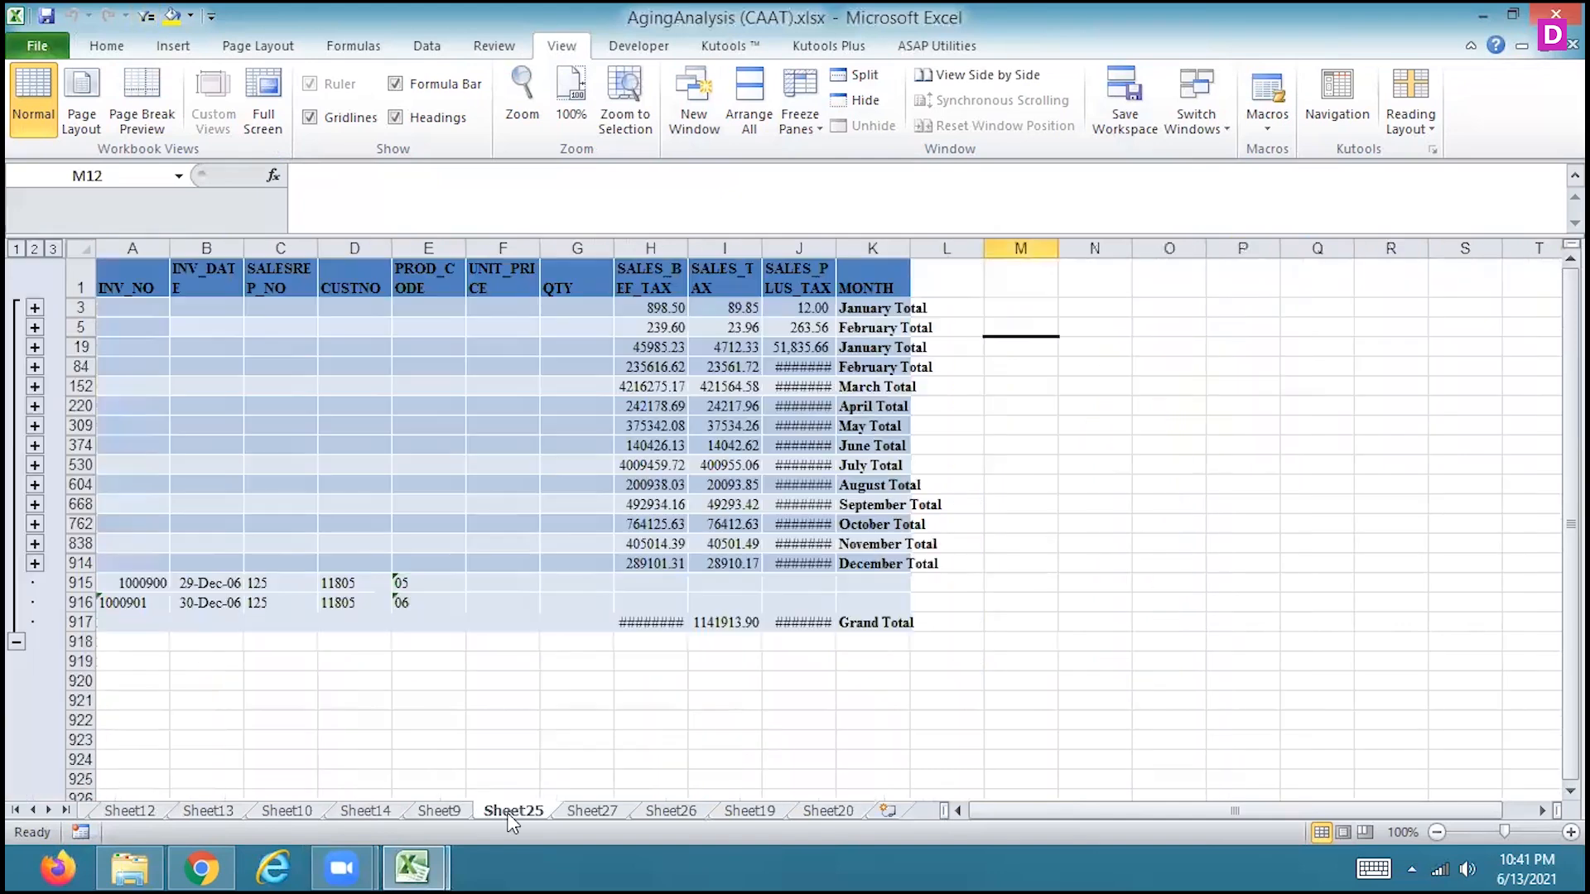
click(842, 815)
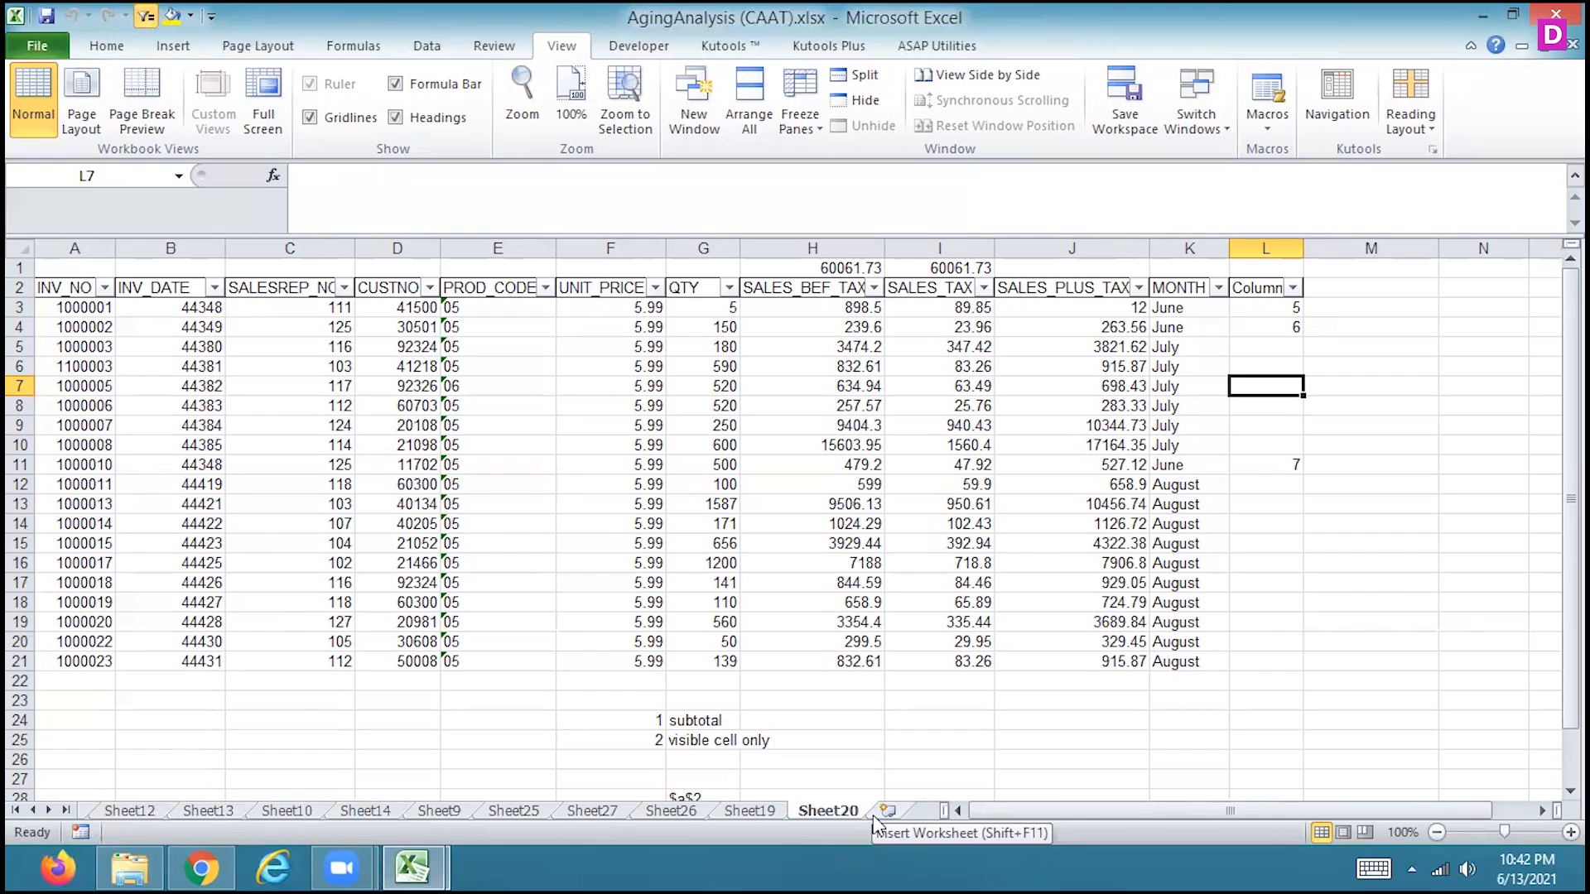
Save a copy of the workbook on the desktop as an Excel Macro-Enabled Workbook (*.xlsm) under the same name
click(47, 55)
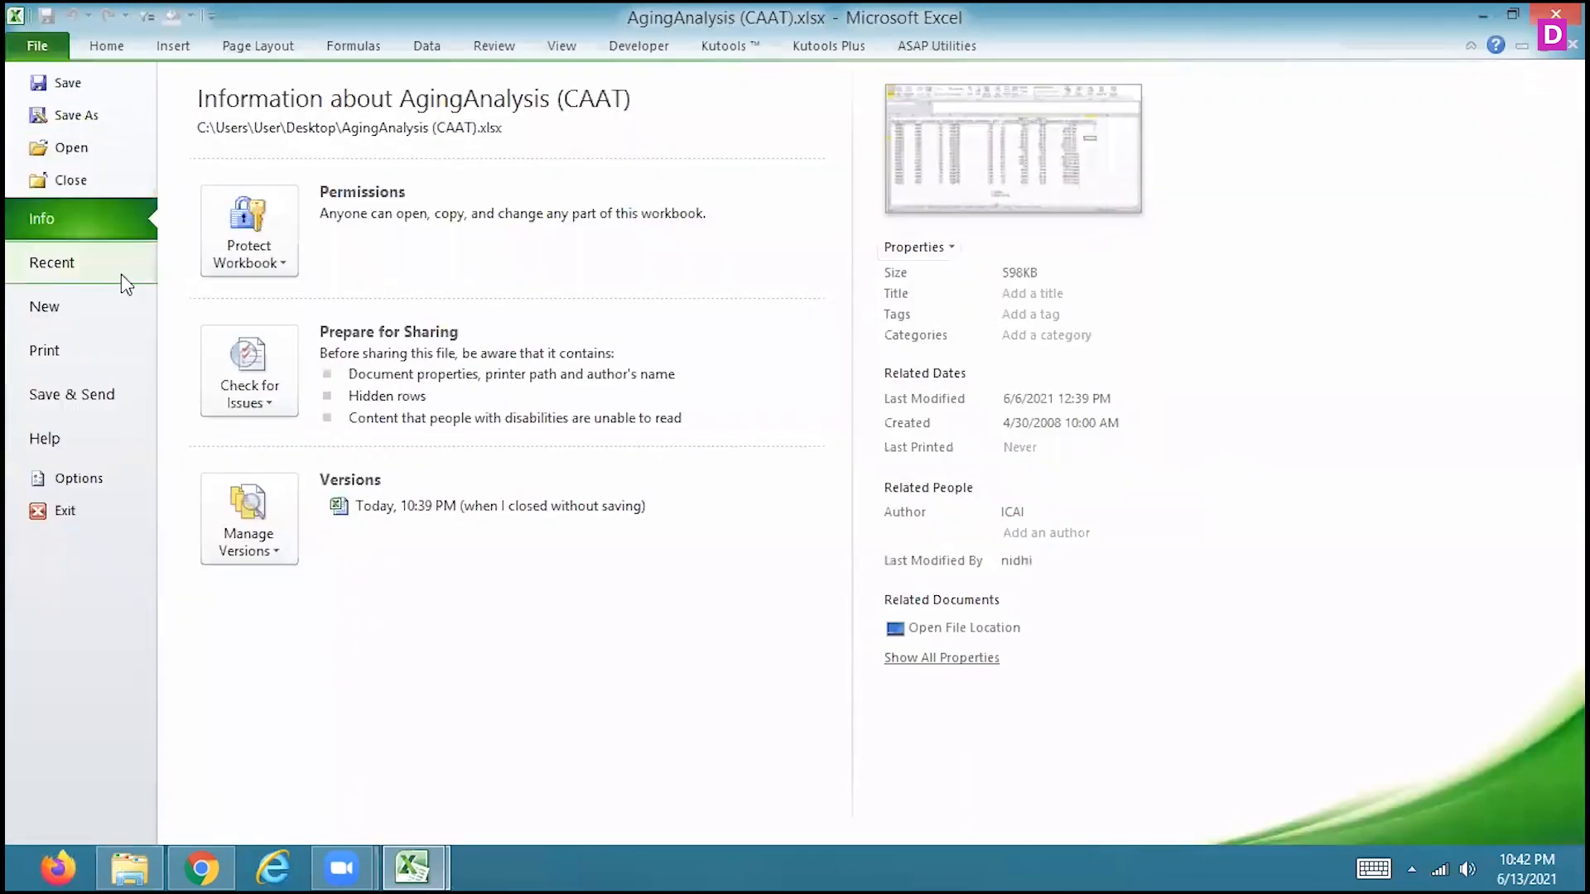
click(93, 115)
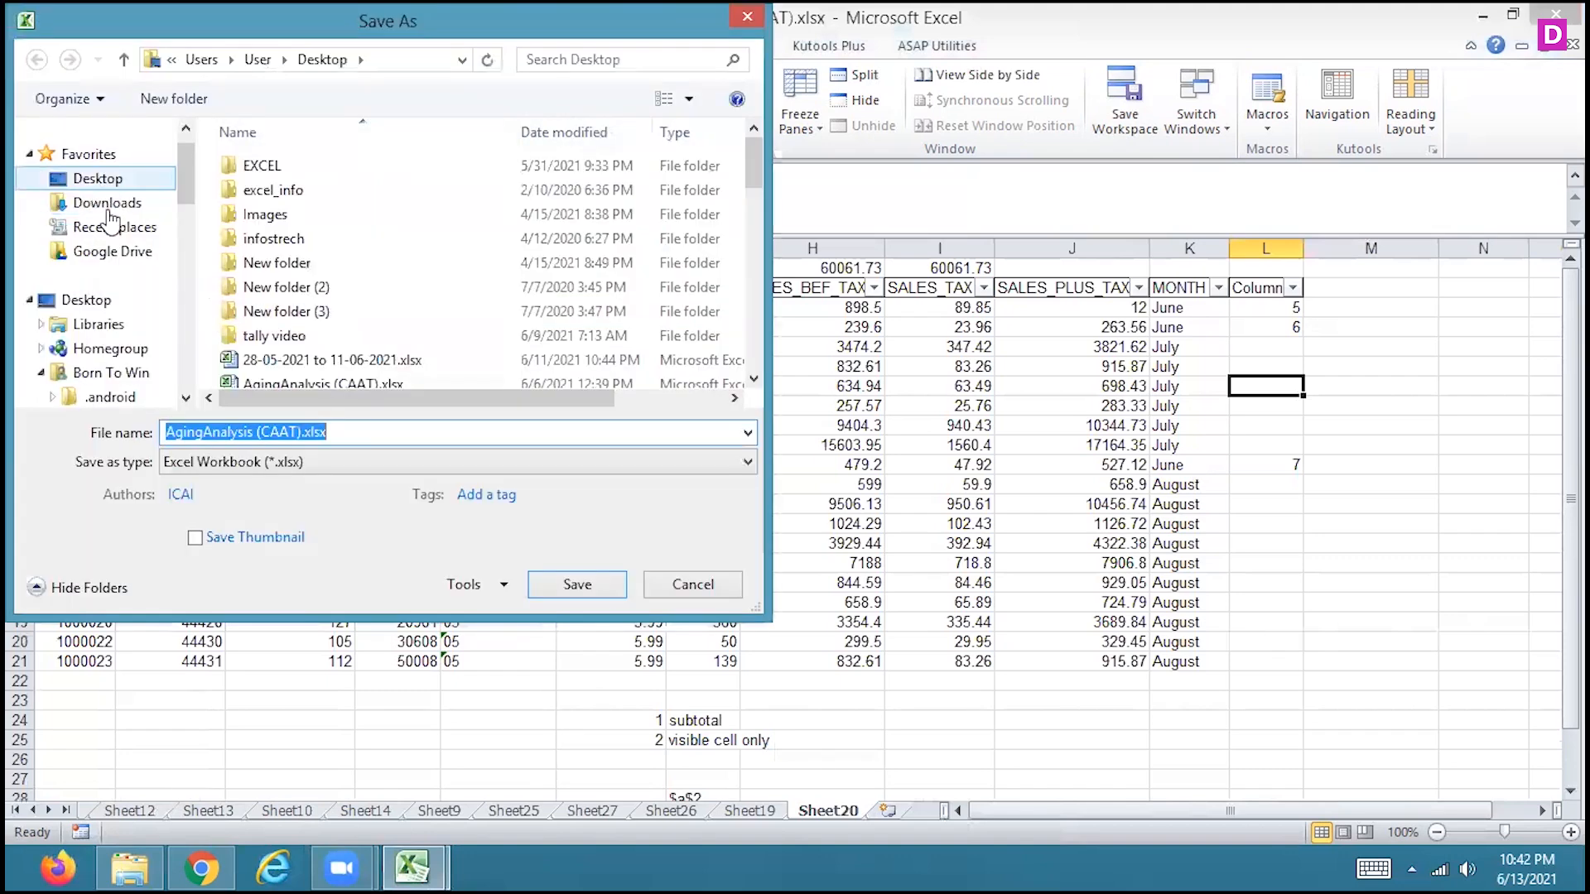
click(248, 462)
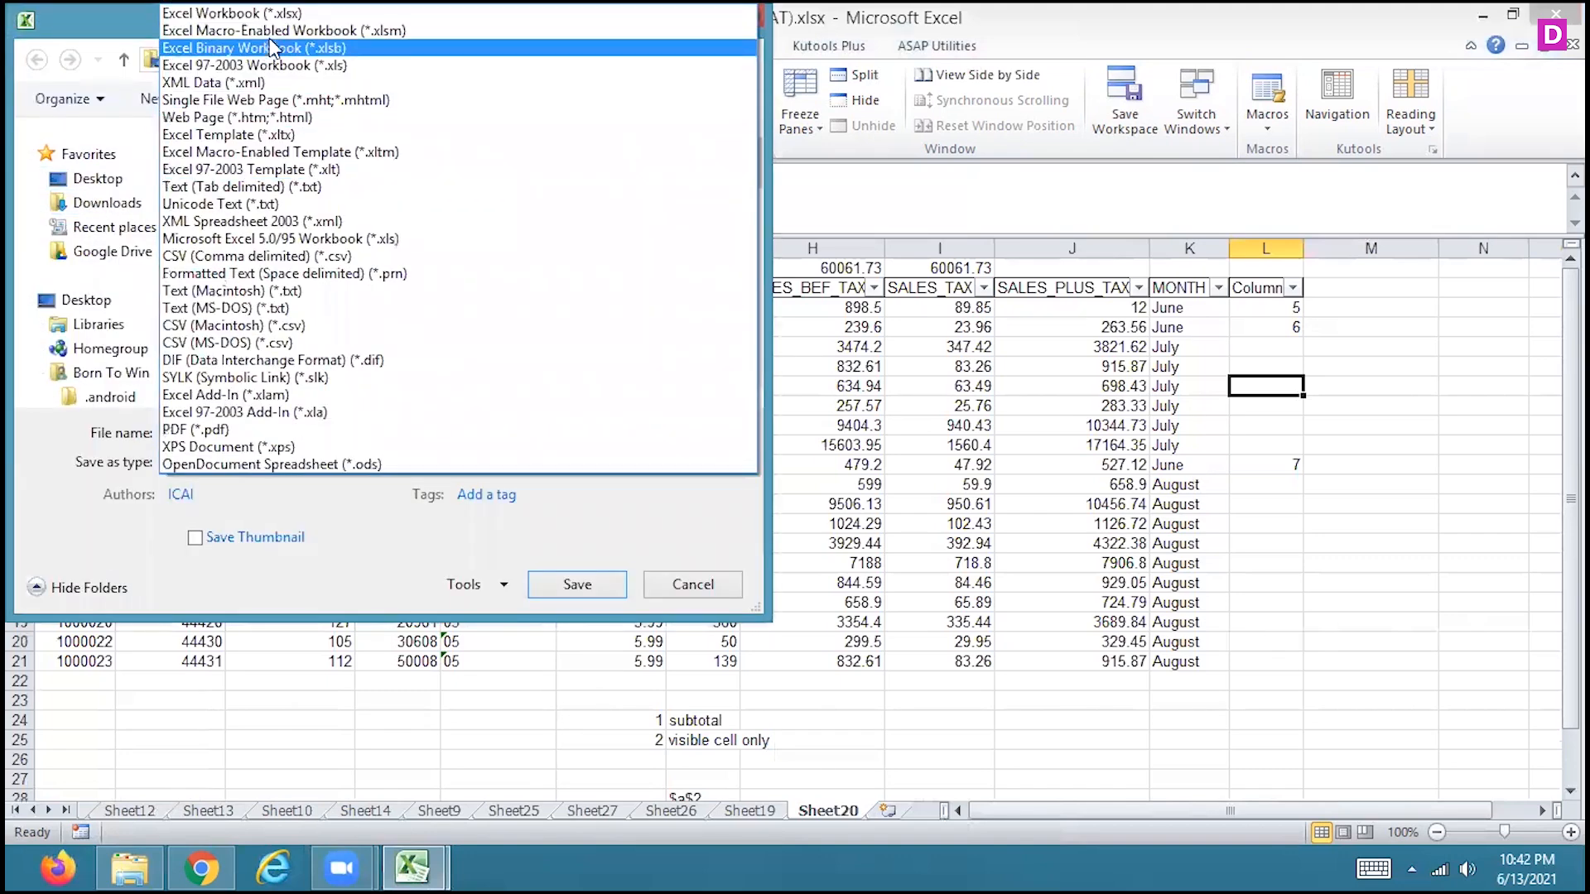
click(248, 31)
click(575, 582)
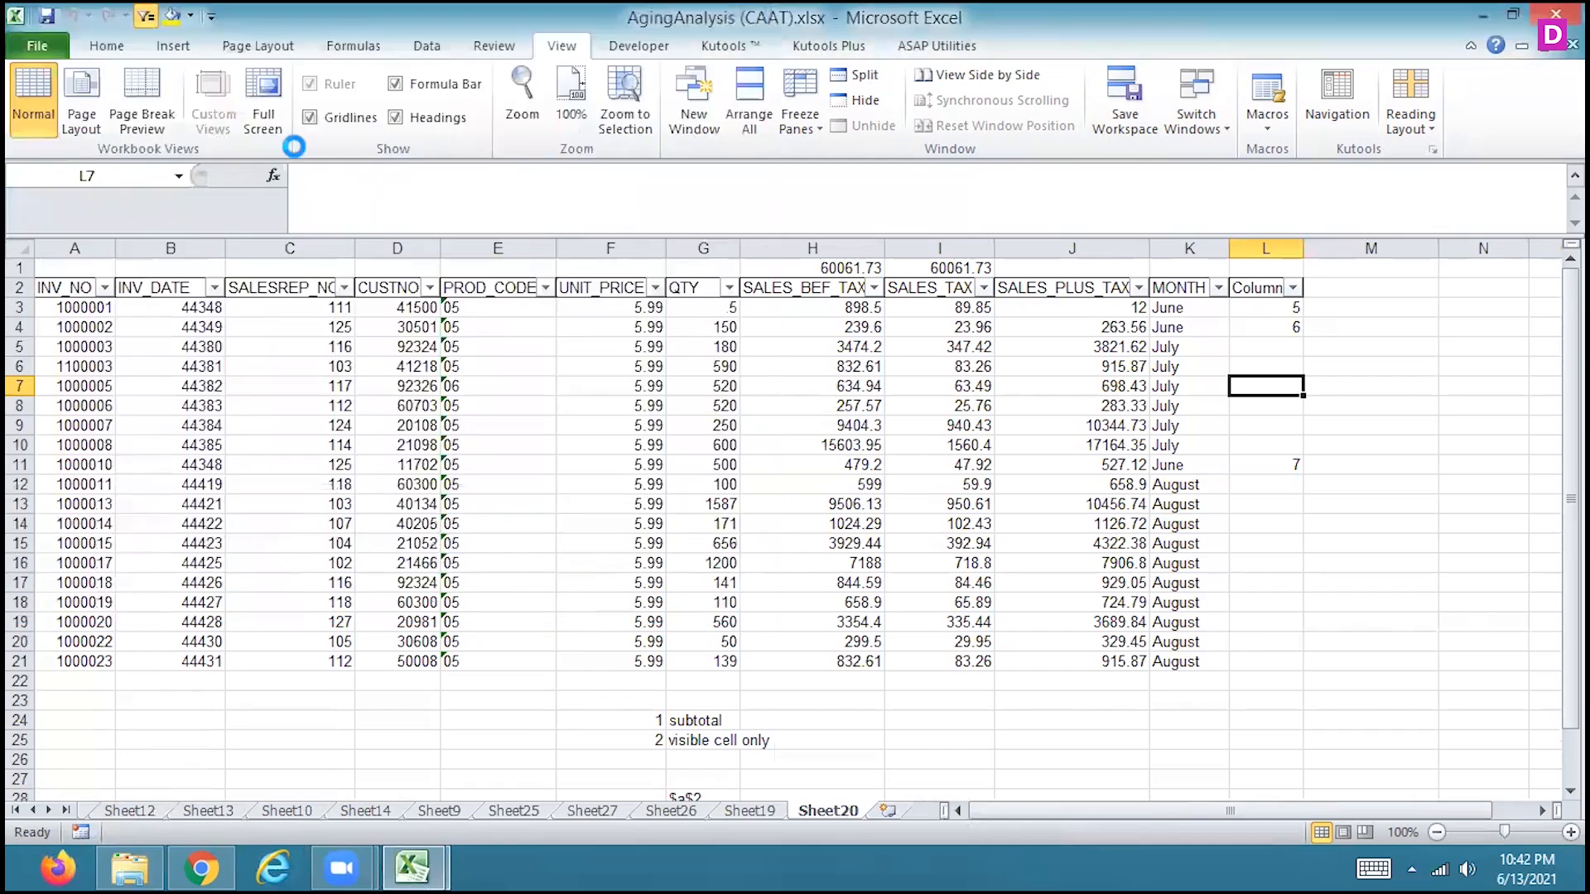
Check the Quick Access Toolbar customization options for available macros, and close the options without changing anything
click(48, 39)
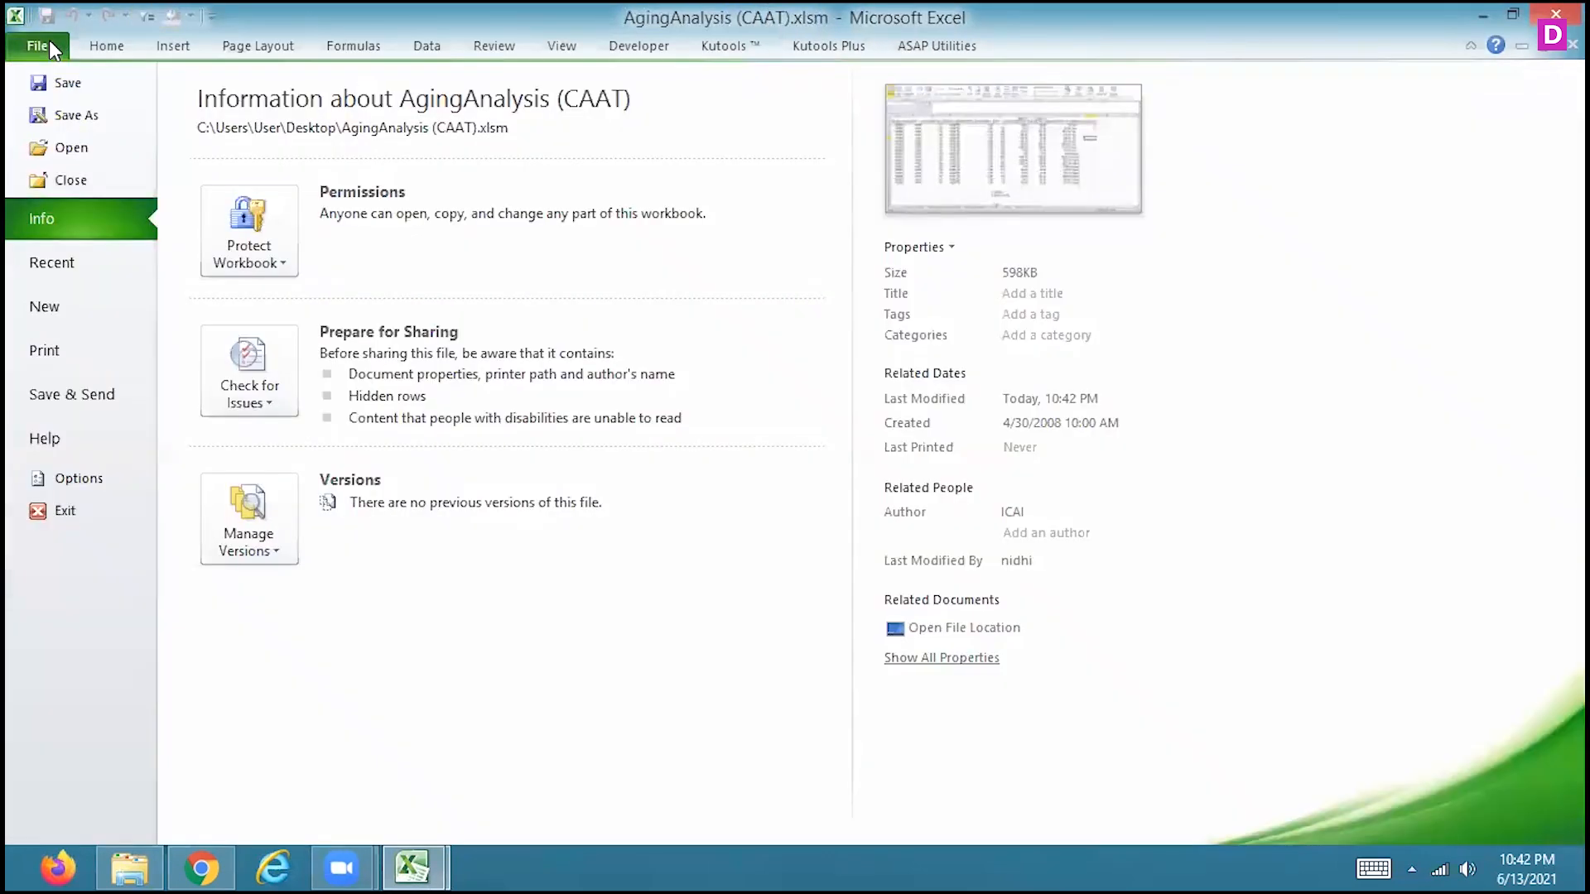
click(73, 480)
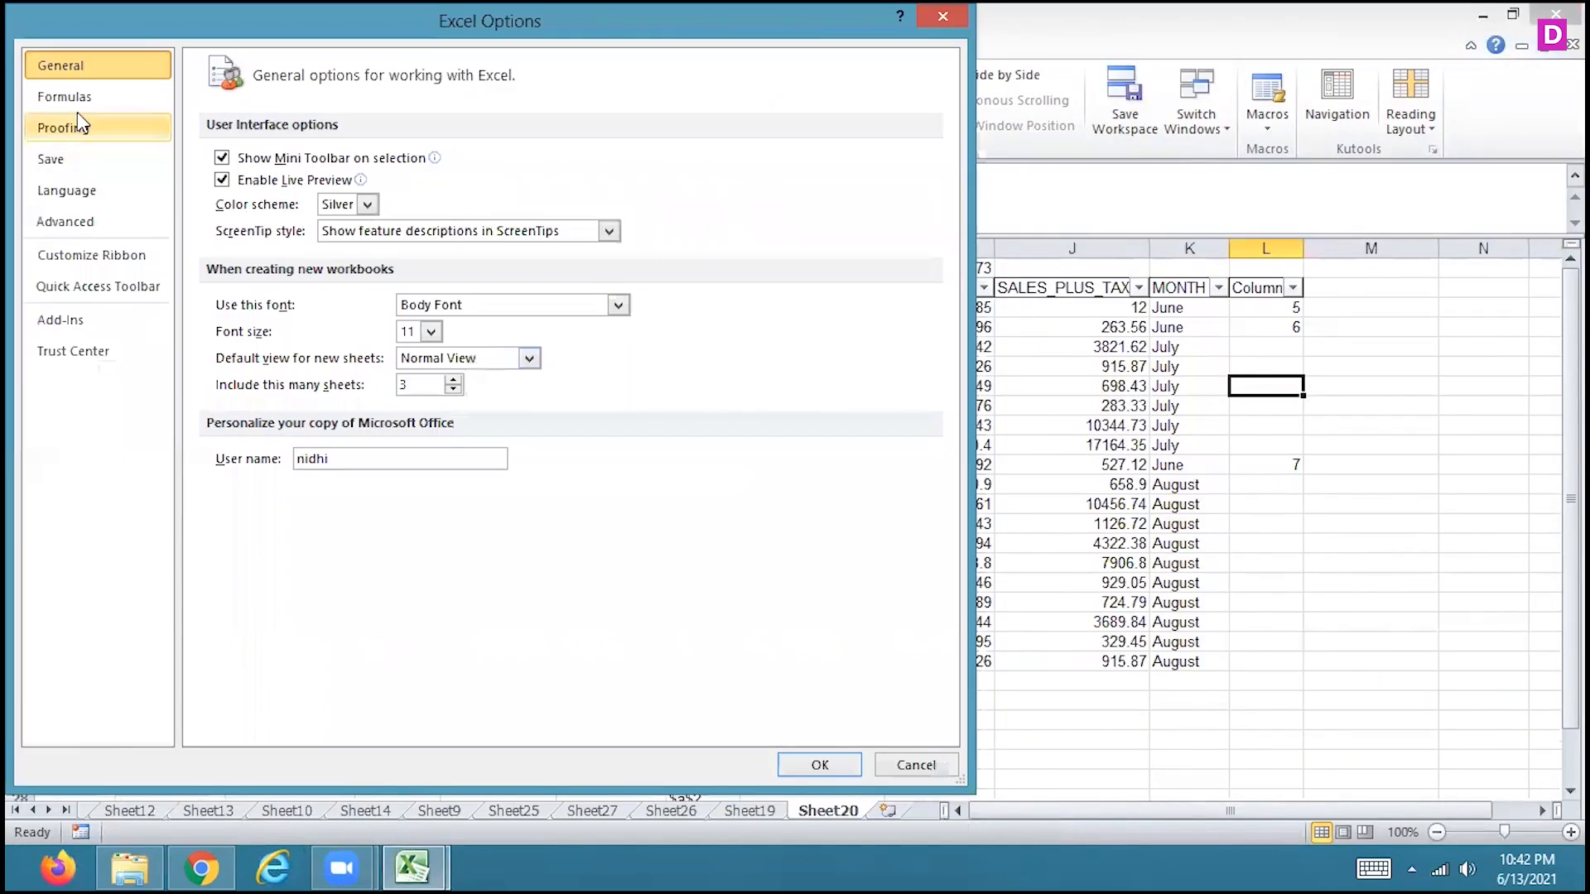
click(76, 131)
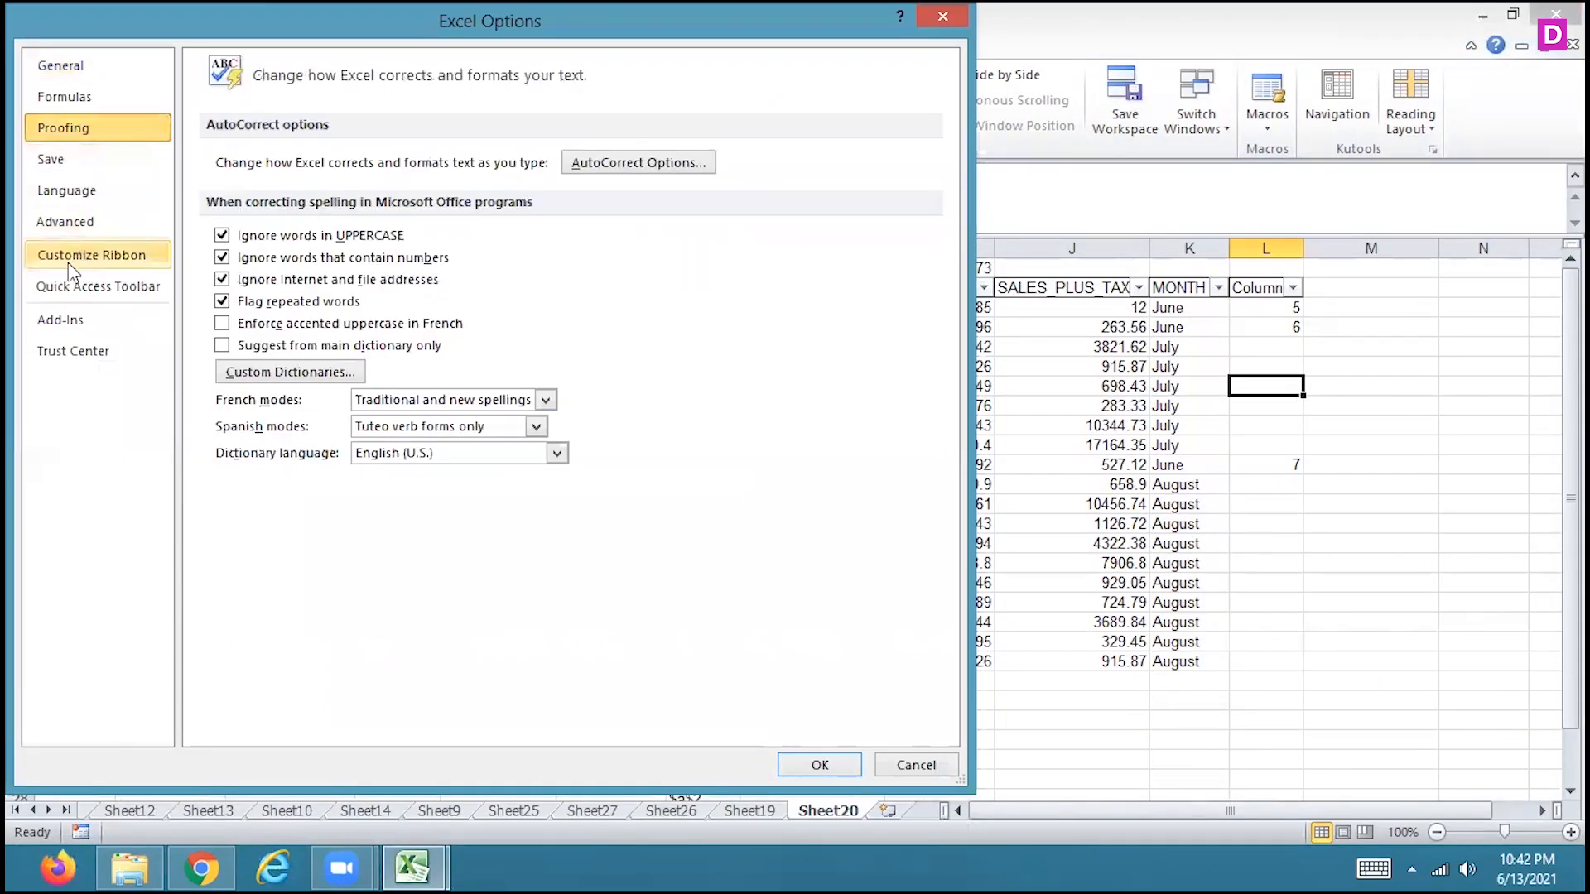
click(70, 286)
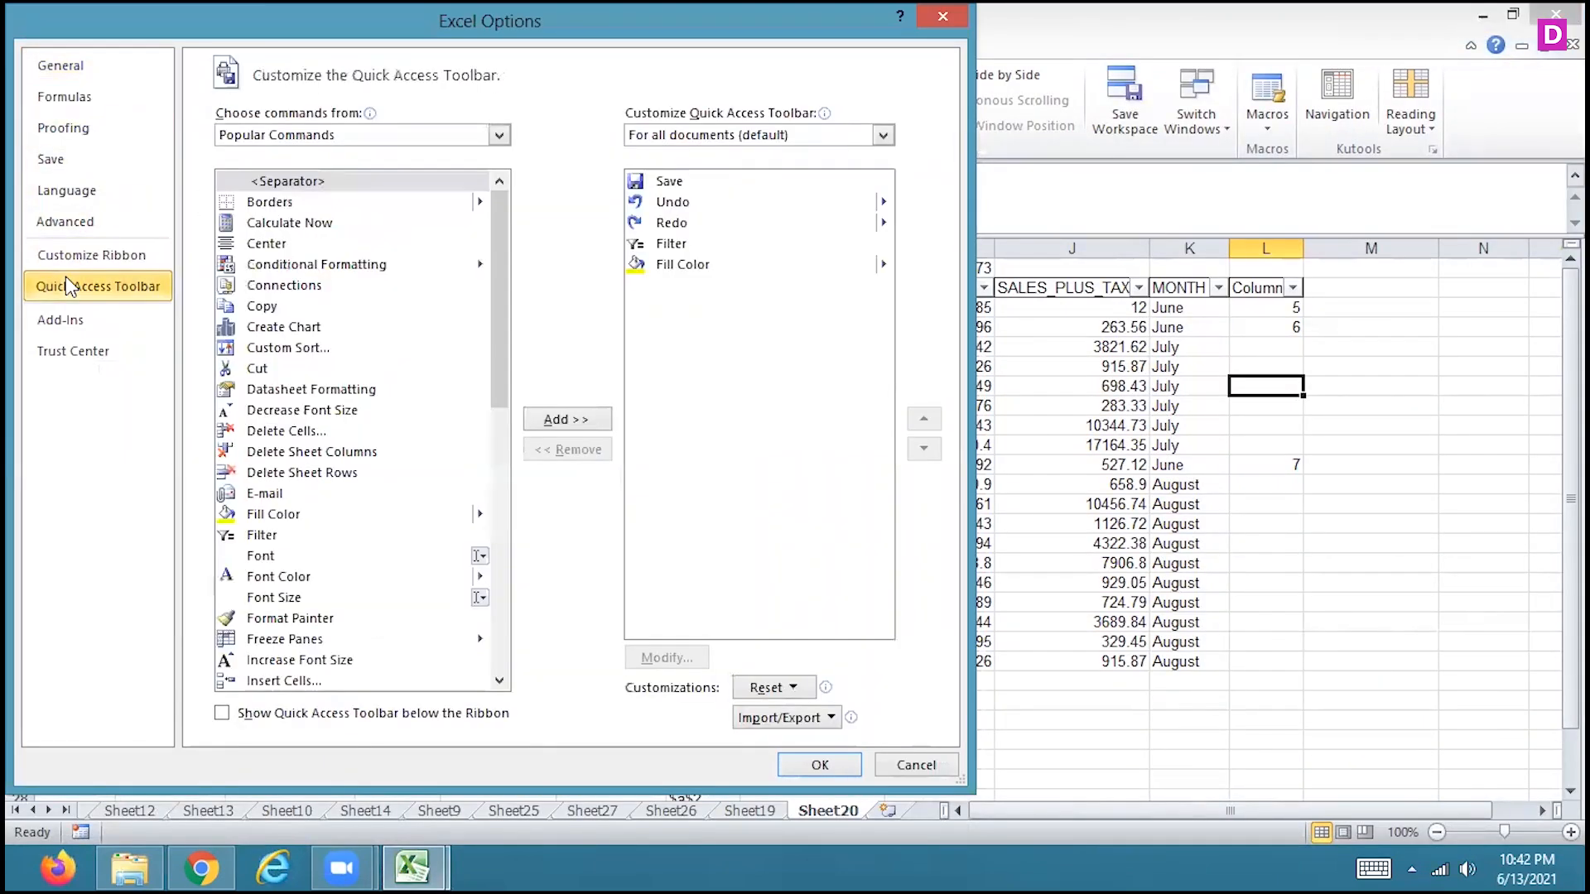
click(117, 252)
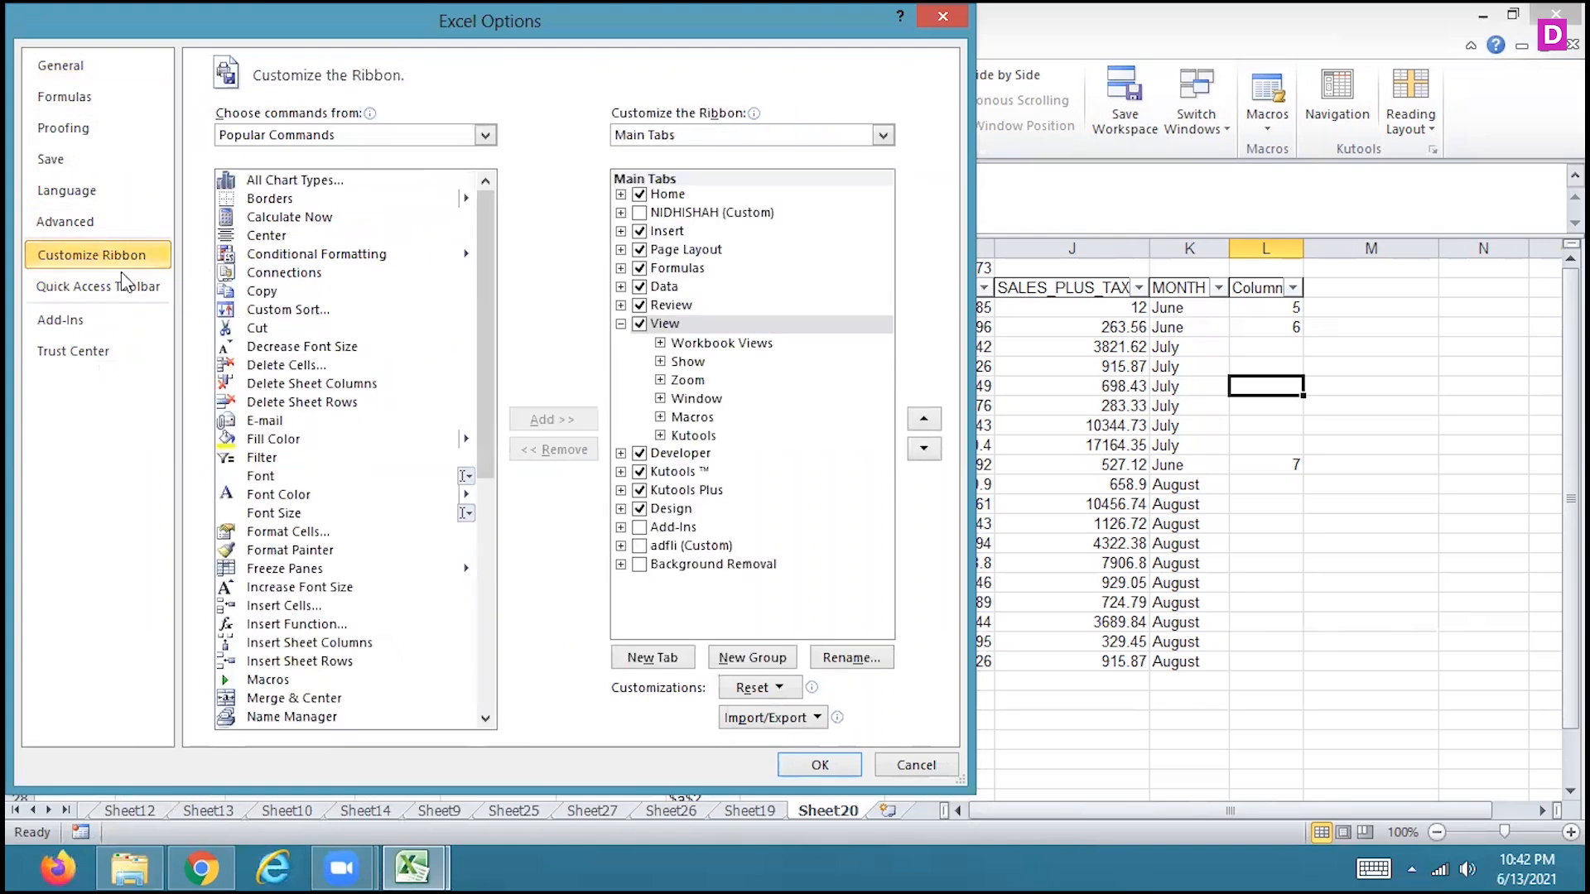
click(124, 286)
click(304, 141)
click(273, 217)
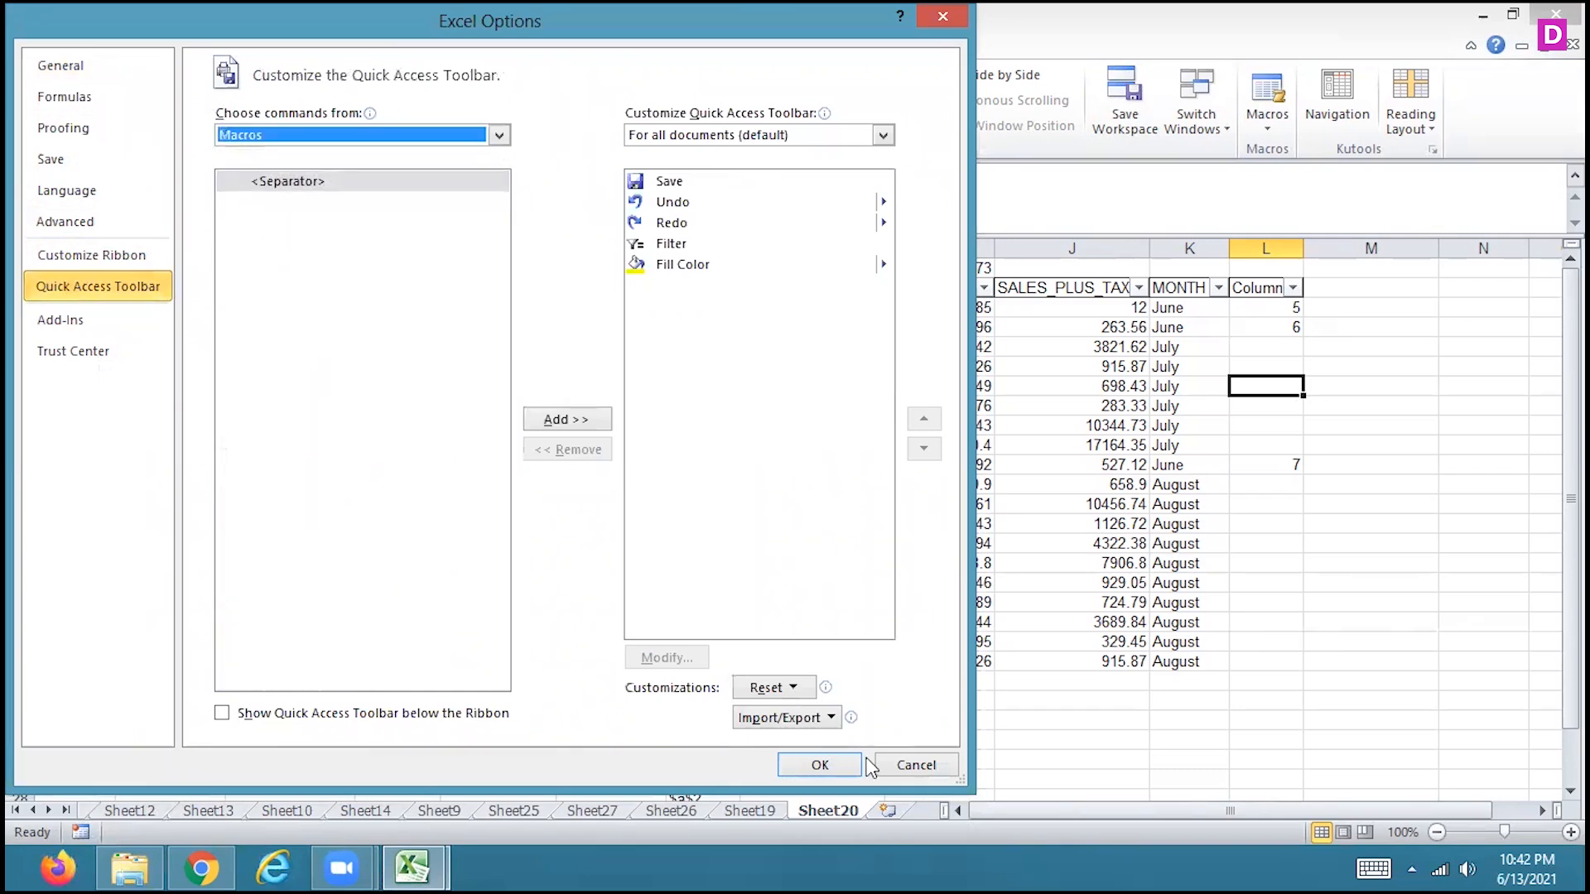
click(914, 766)
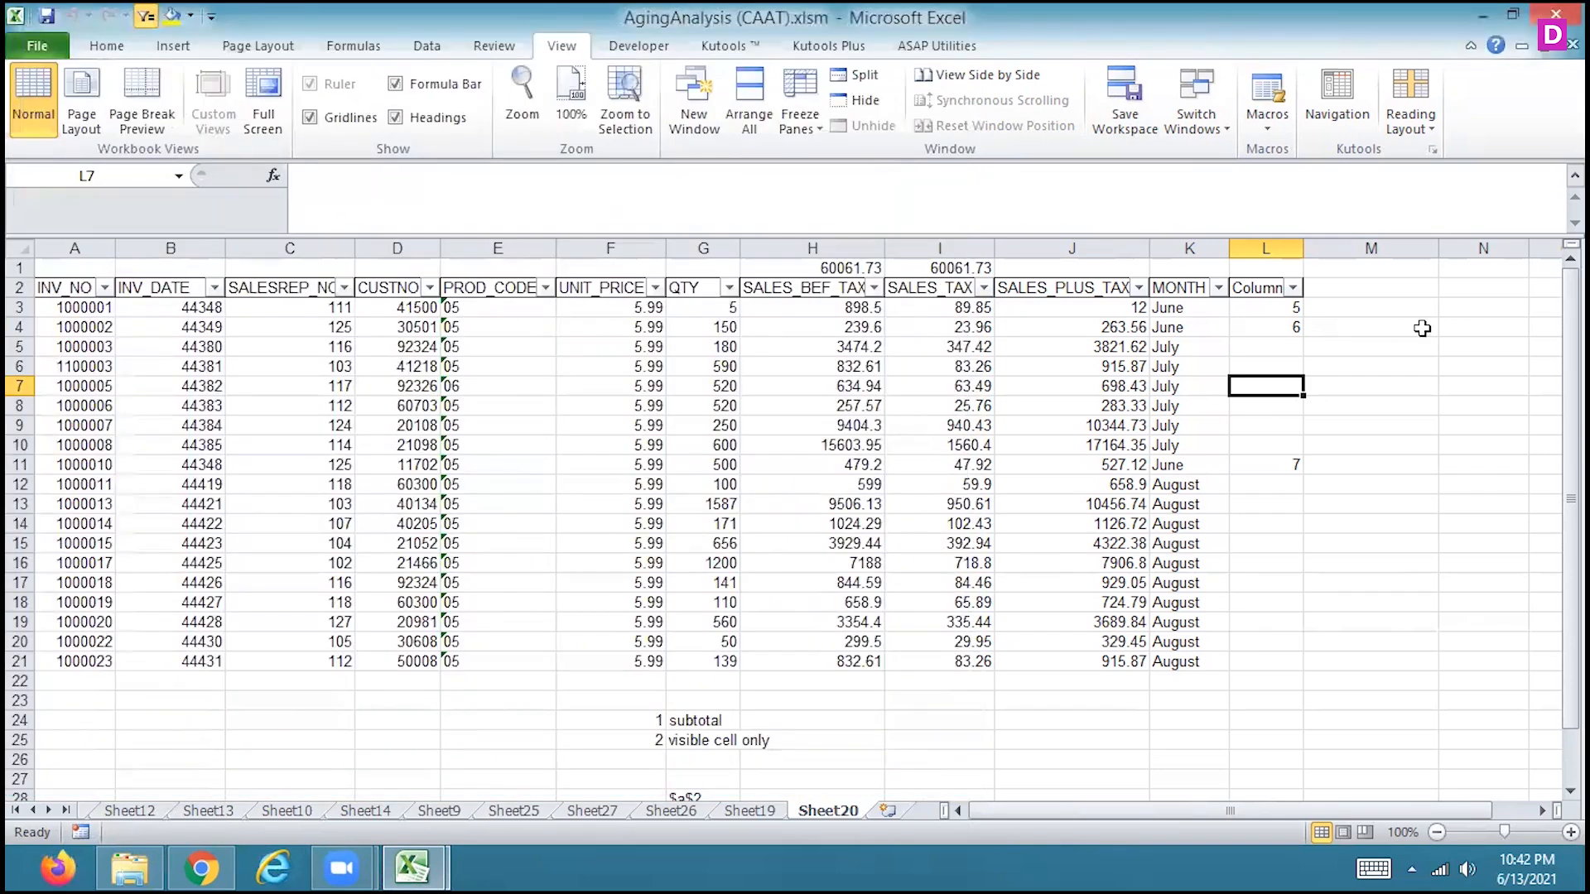
Select cell M9 on Sheet20 and start recording a macro stored in This Workbook under the default name
click(1401, 419)
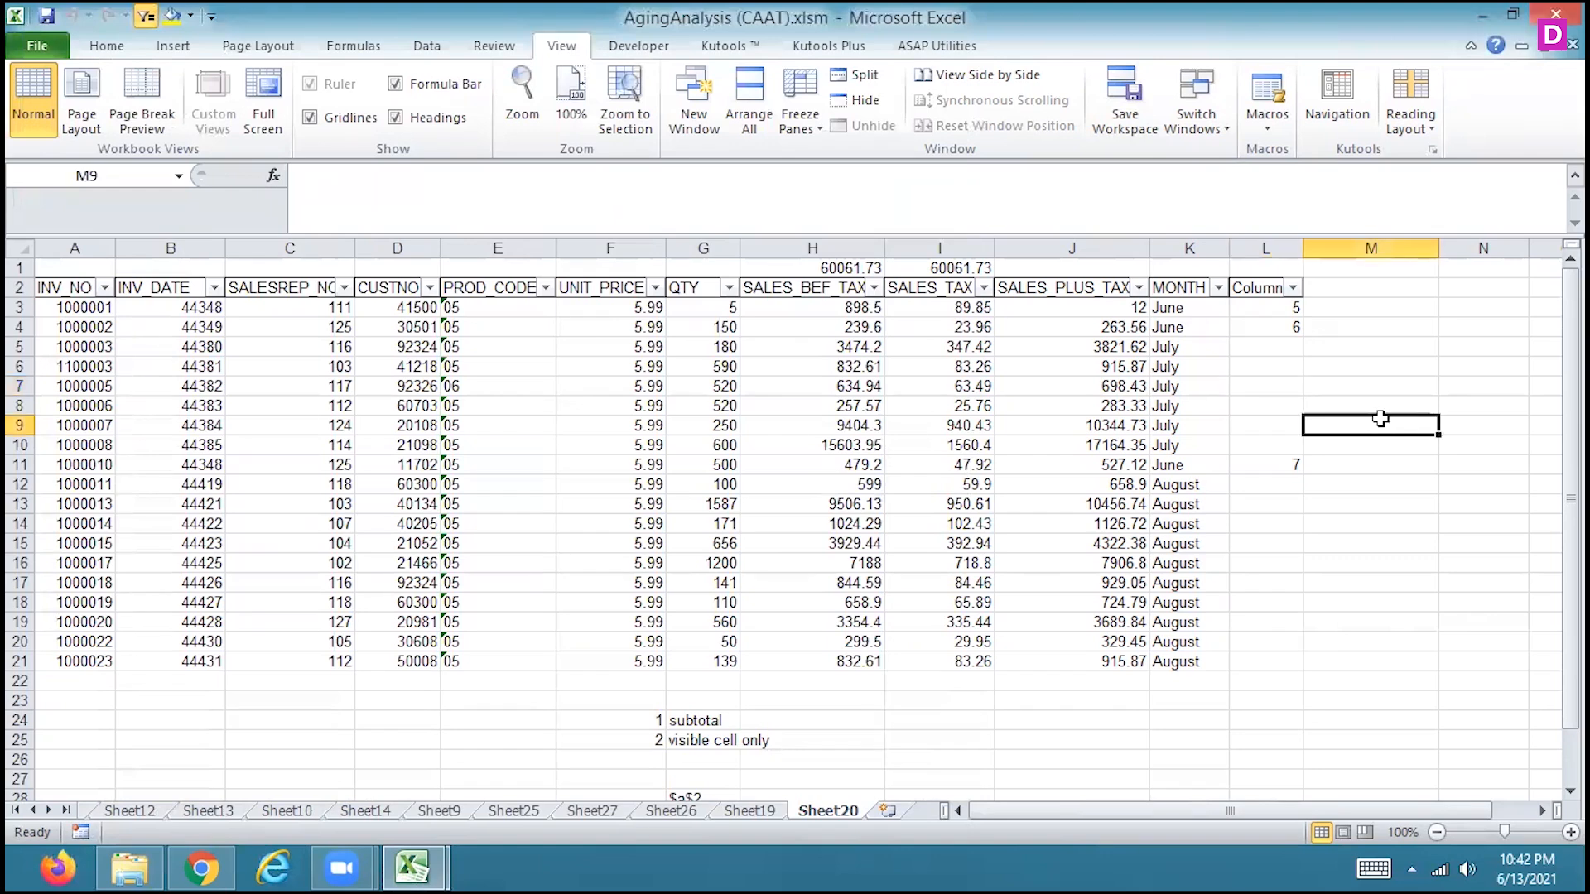
click(99, 45)
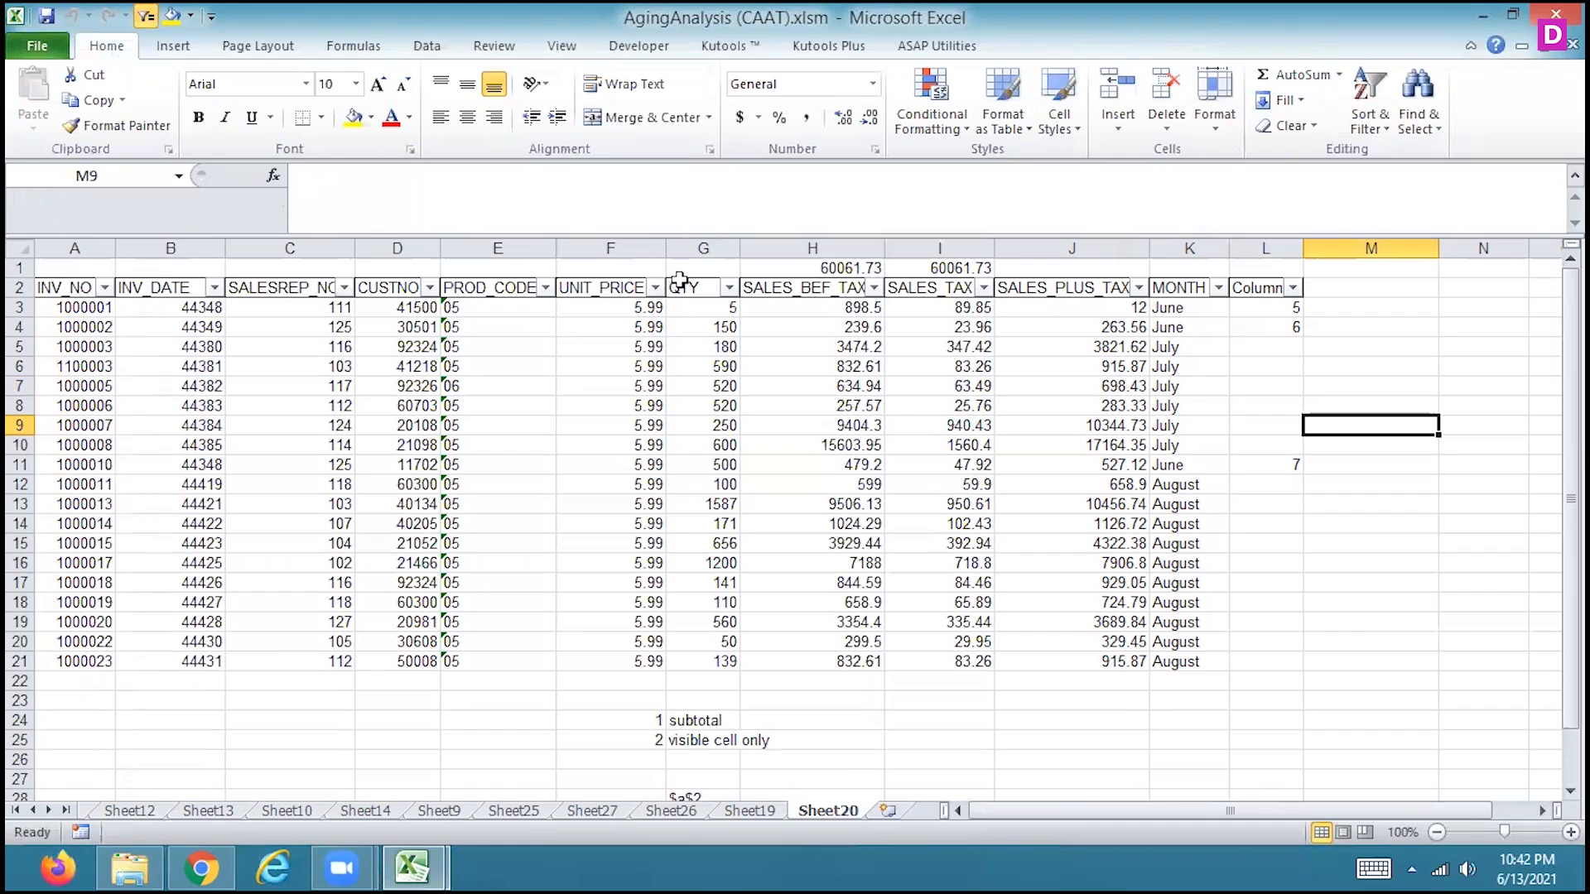
click(568, 56)
click(1267, 104)
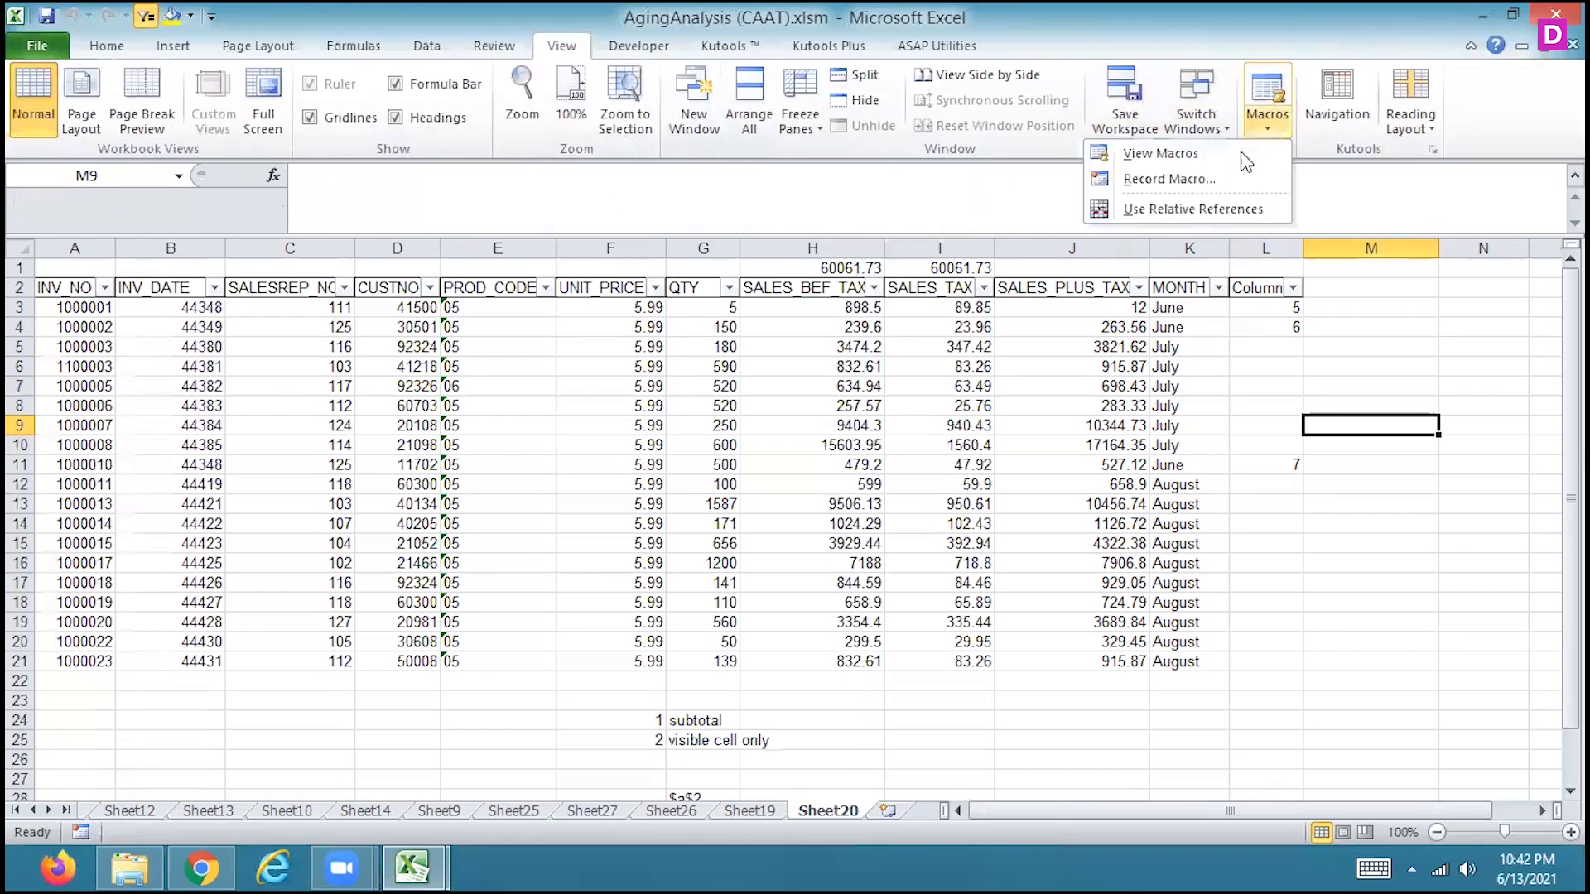
click(1139, 189)
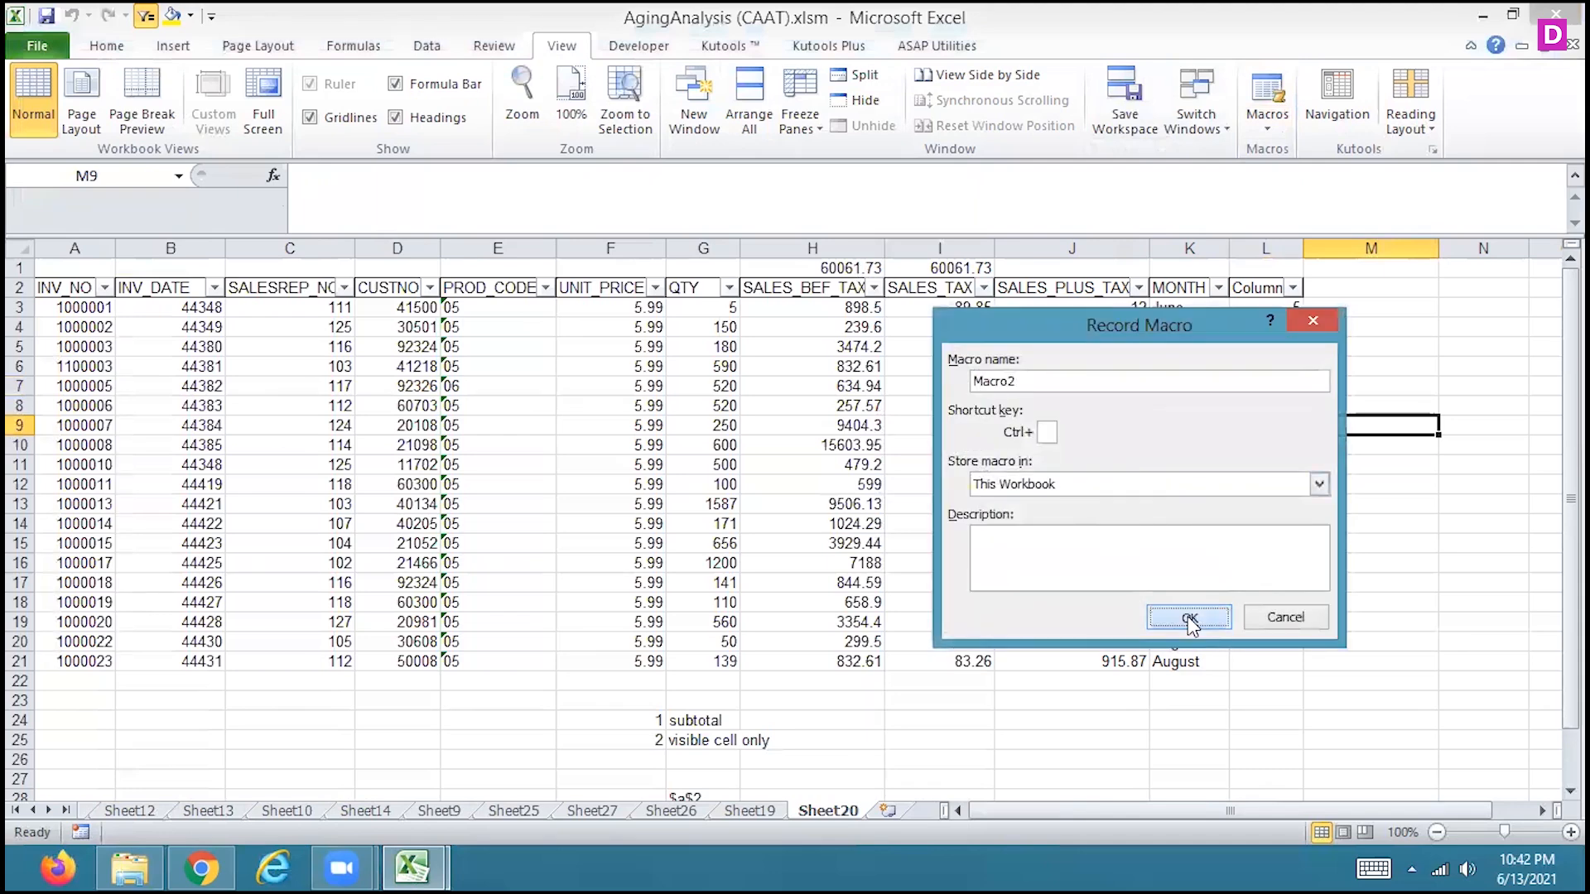
click(1187, 618)
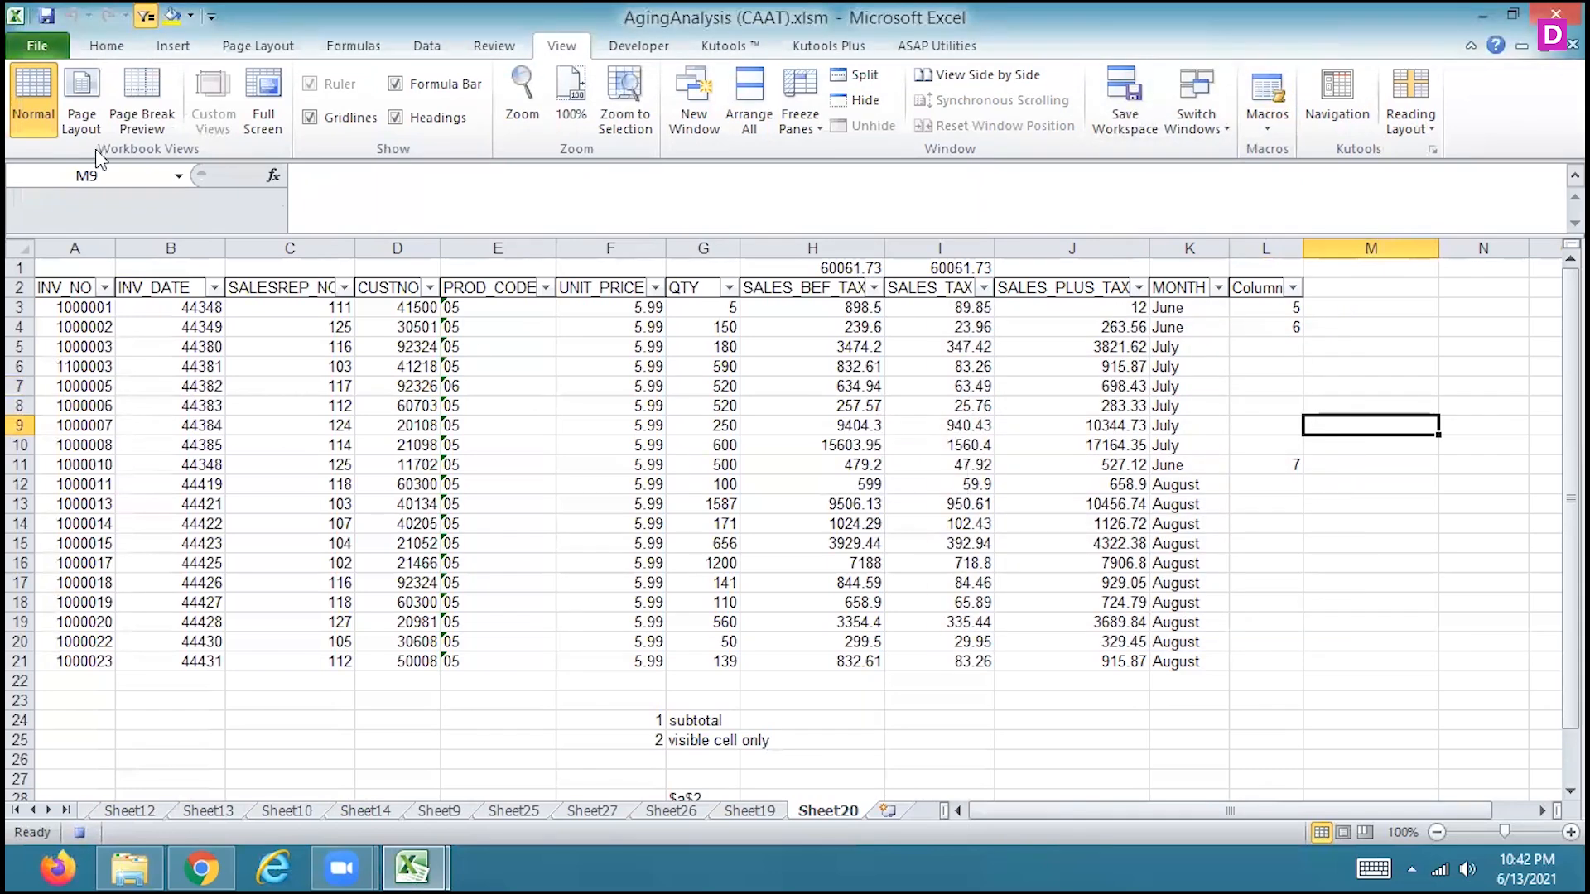
Record bold, italic, underline, yellow fill and red font color on cell M9, and stop the macro recording
click(108, 47)
click(198, 118)
click(224, 120)
click(253, 121)
click(355, 118)
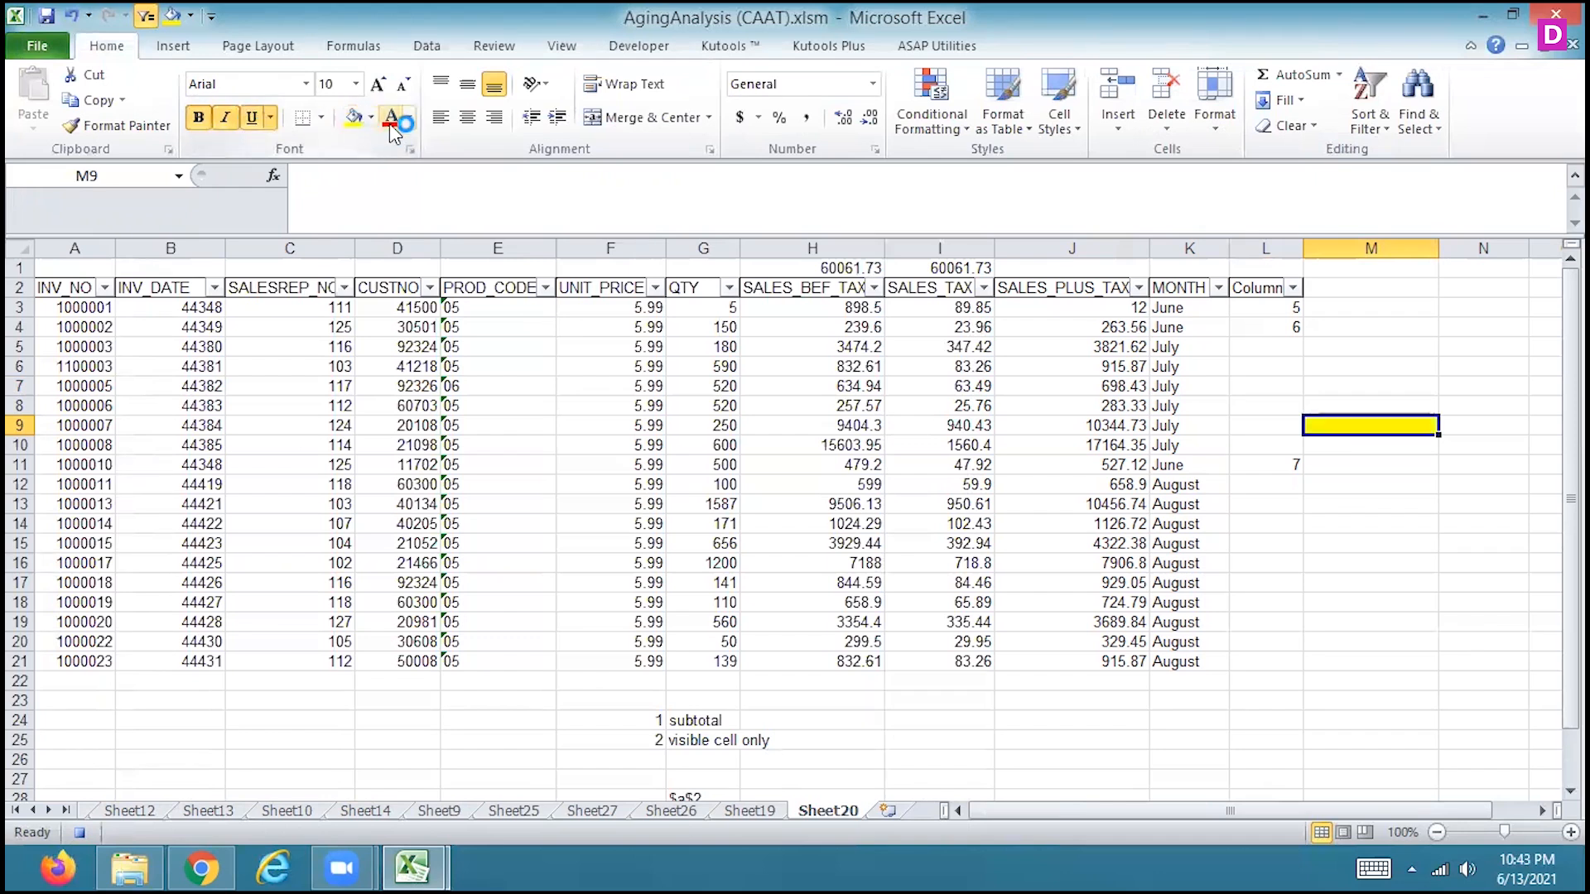
click(80, 833)
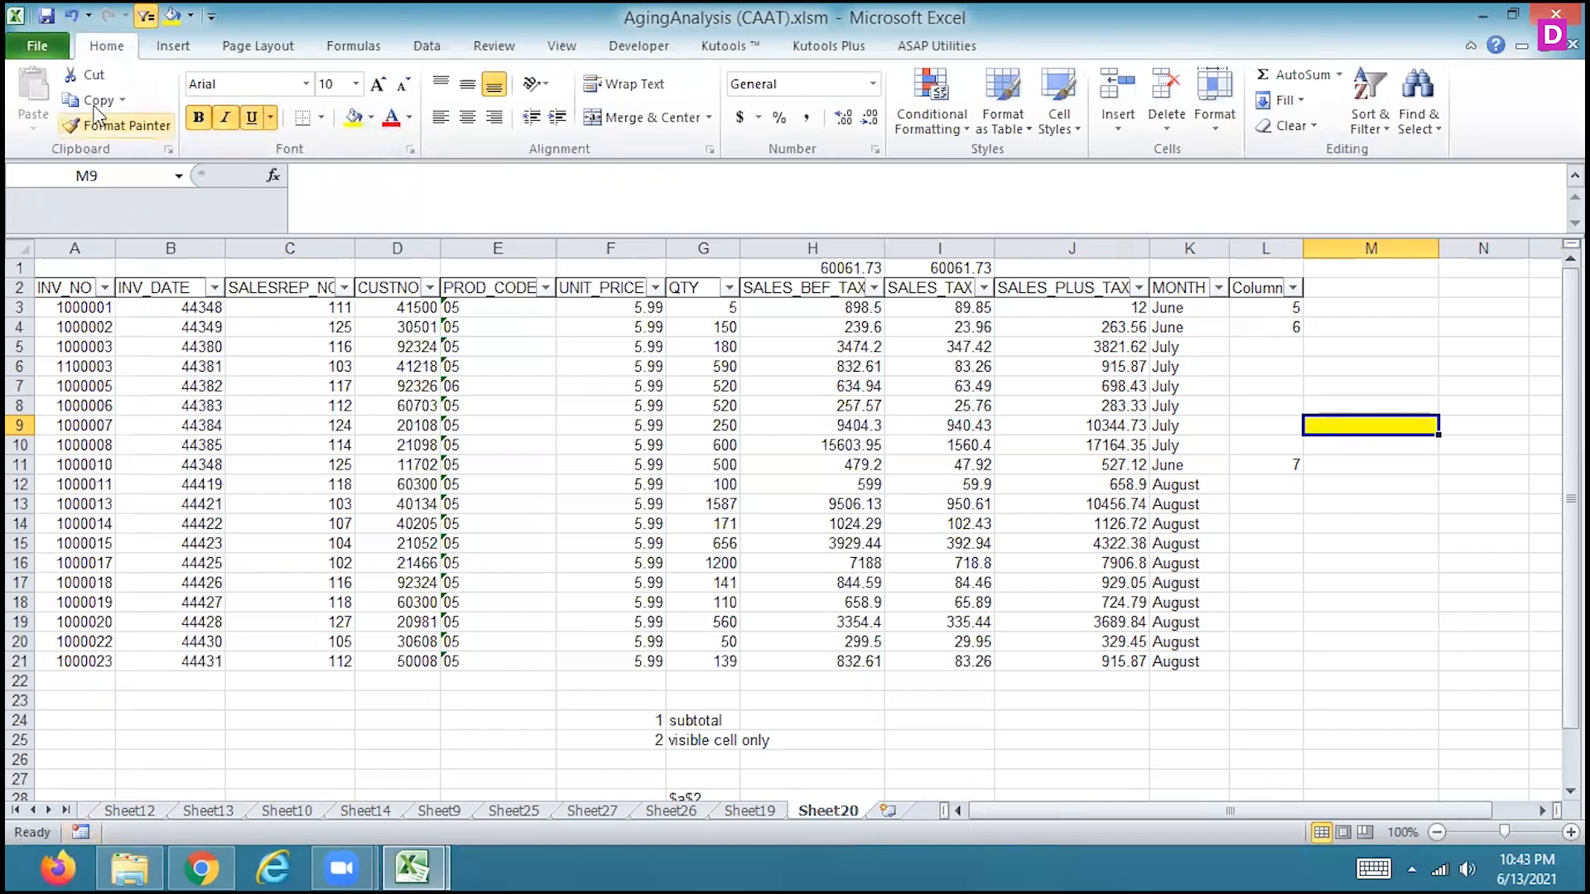
Add Macro2 from the Macros command list to the Quick Access Toolbar for all documents
click(37, 45)
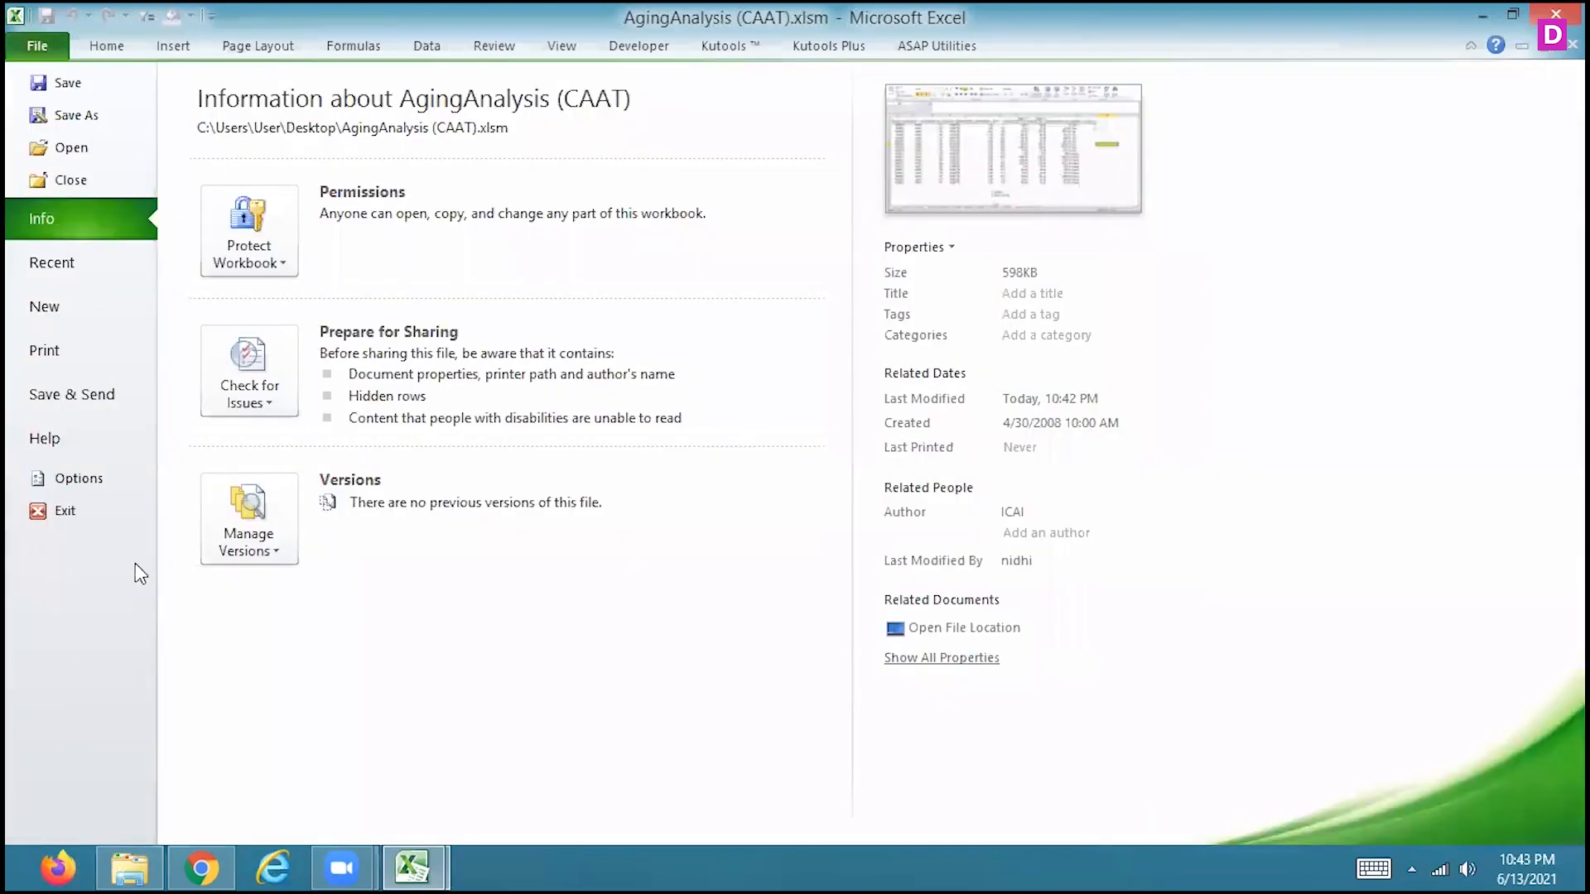
click(76, 478)
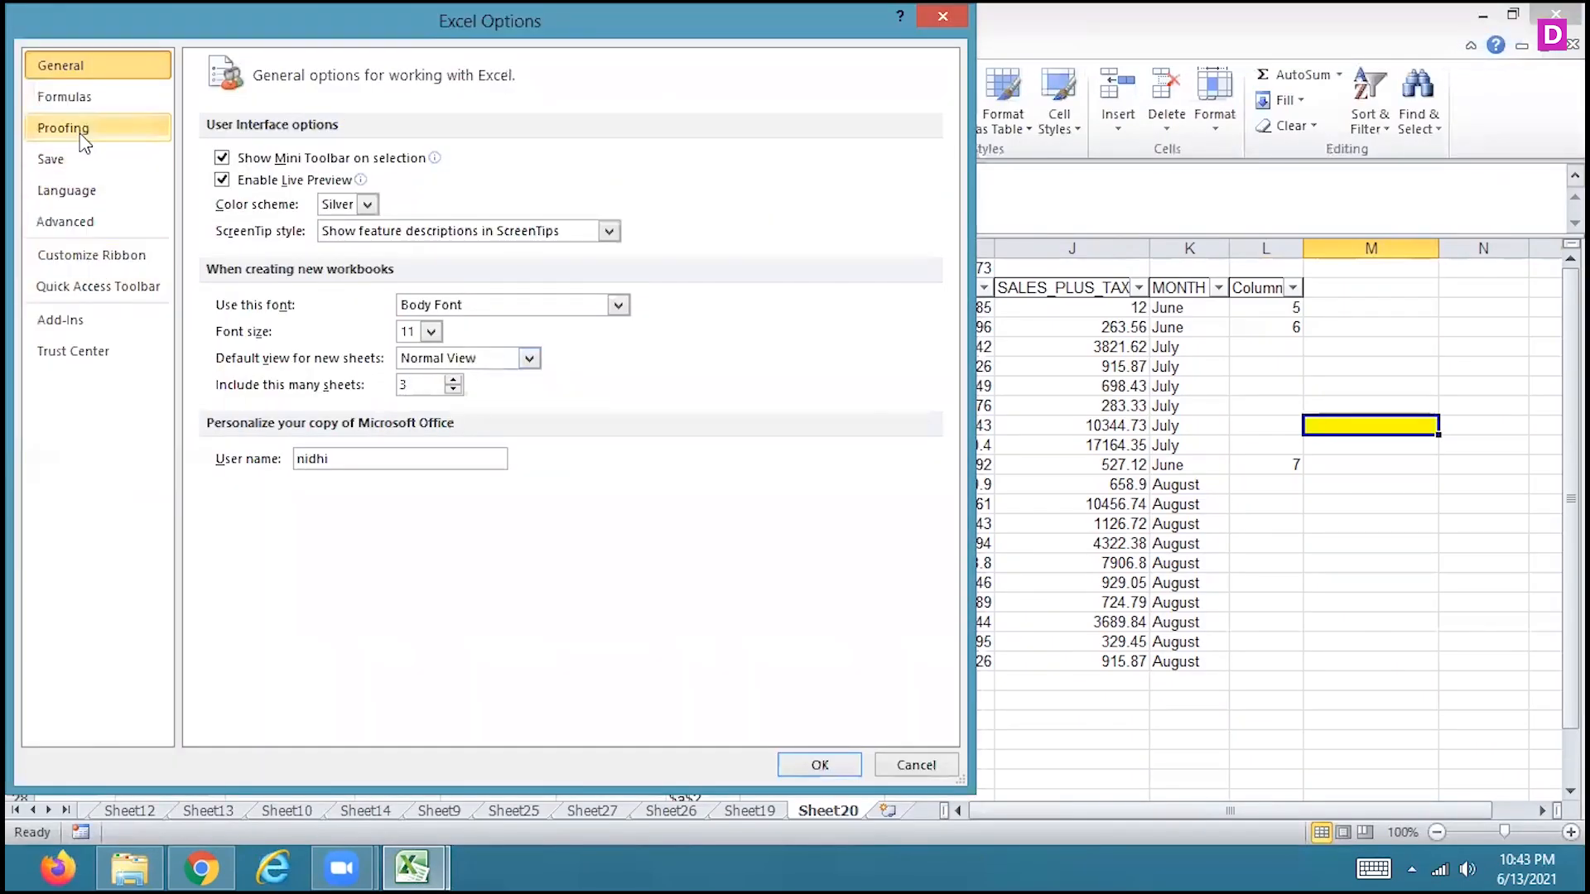
click(75, 128)
click(136, 263)
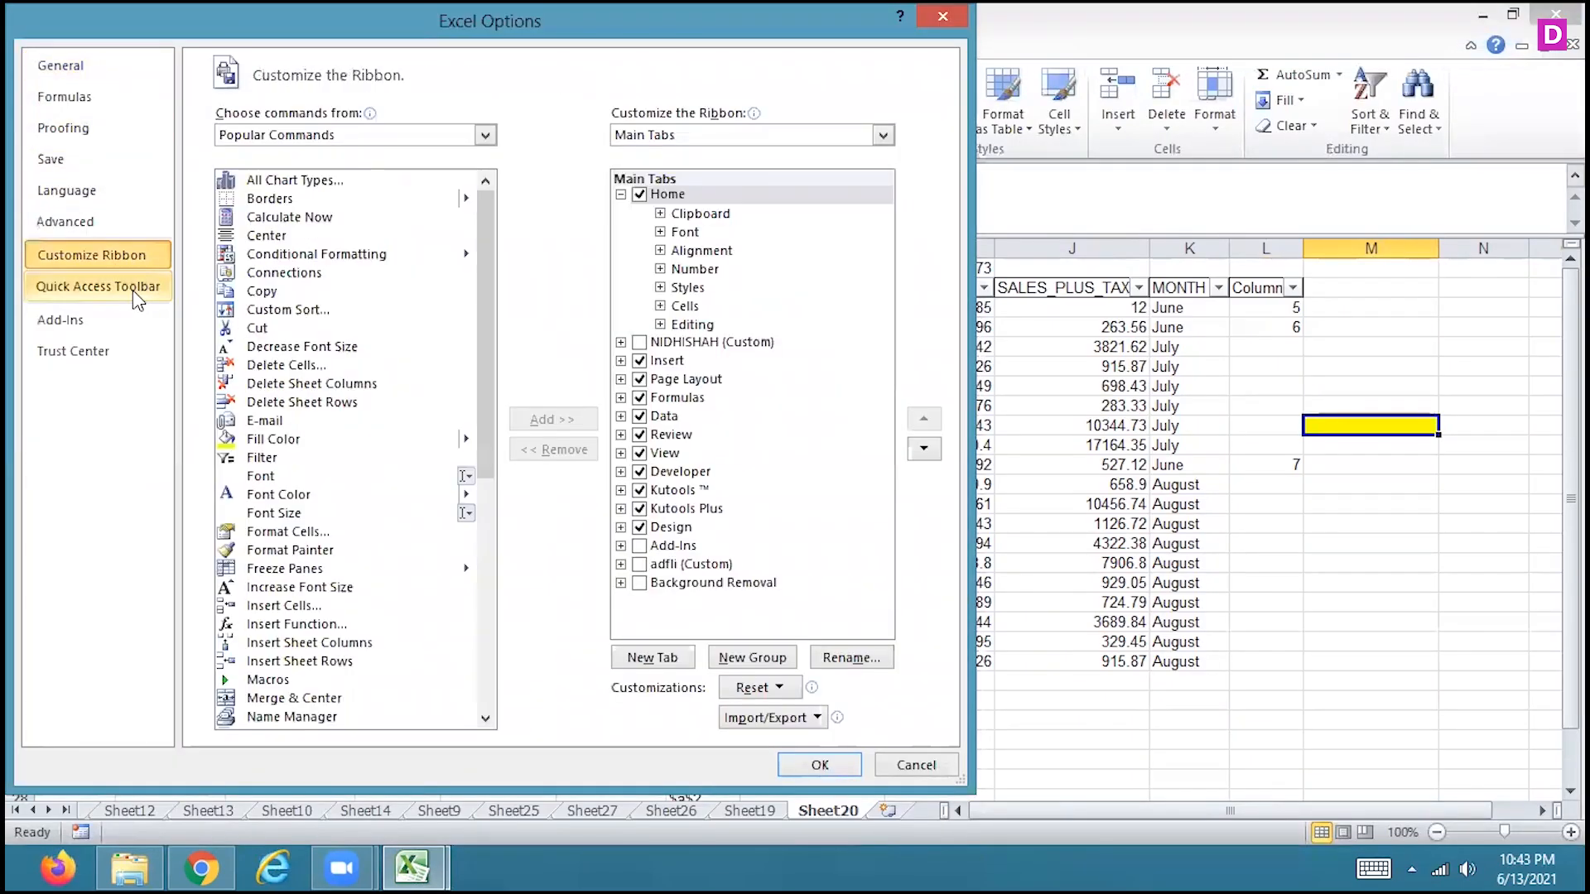
click(132, 288)
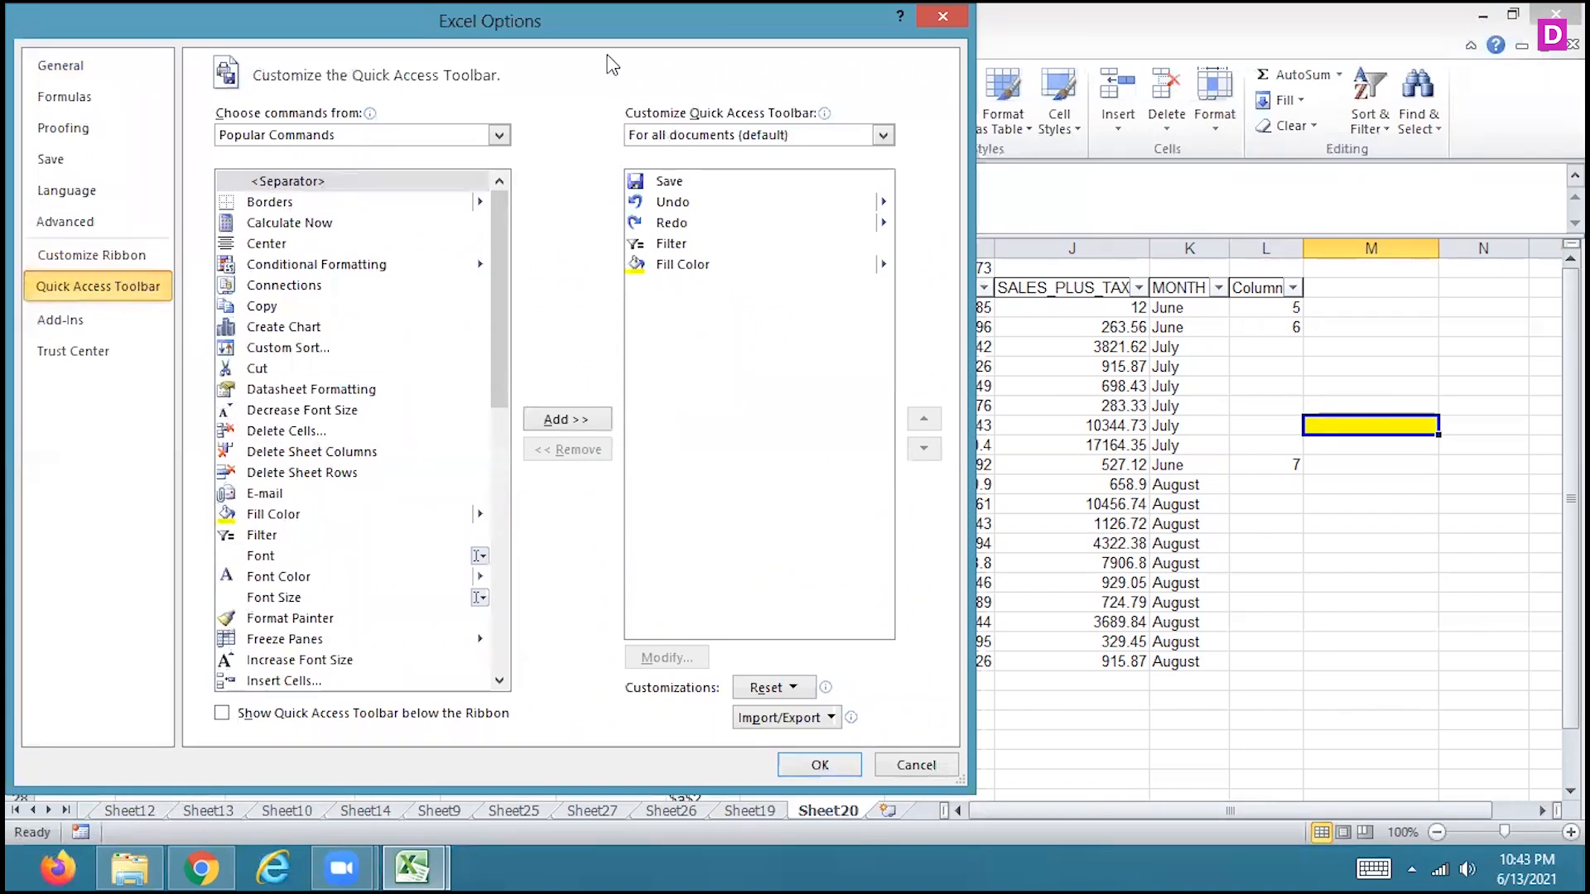
click(410, 135)
click(285, 218)
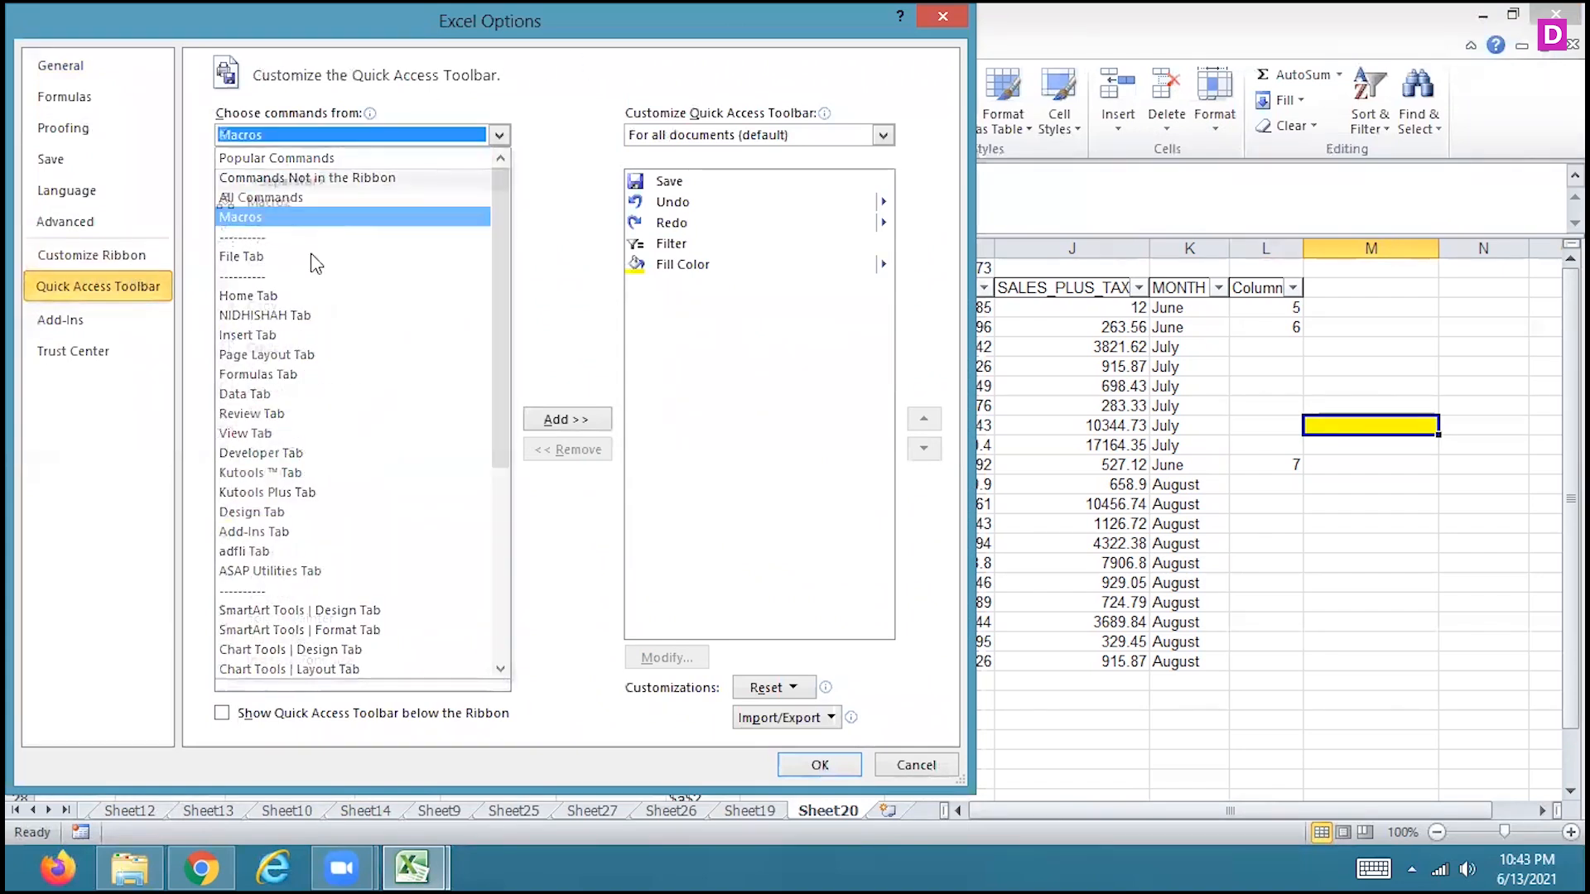
click(290, 205)
click(590, 421)
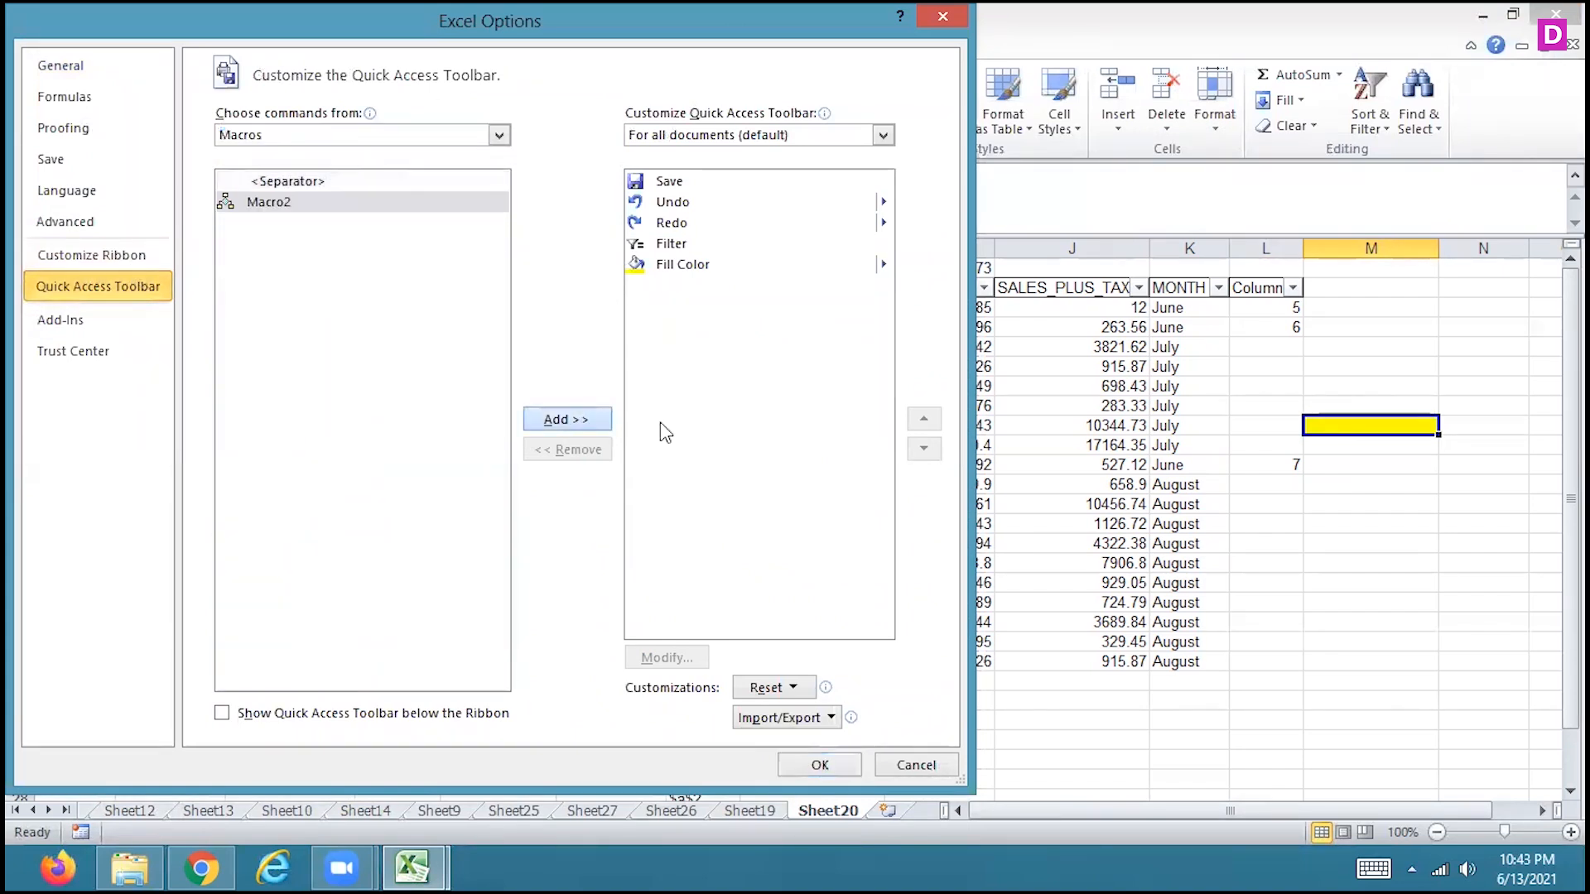
click(818, 765)
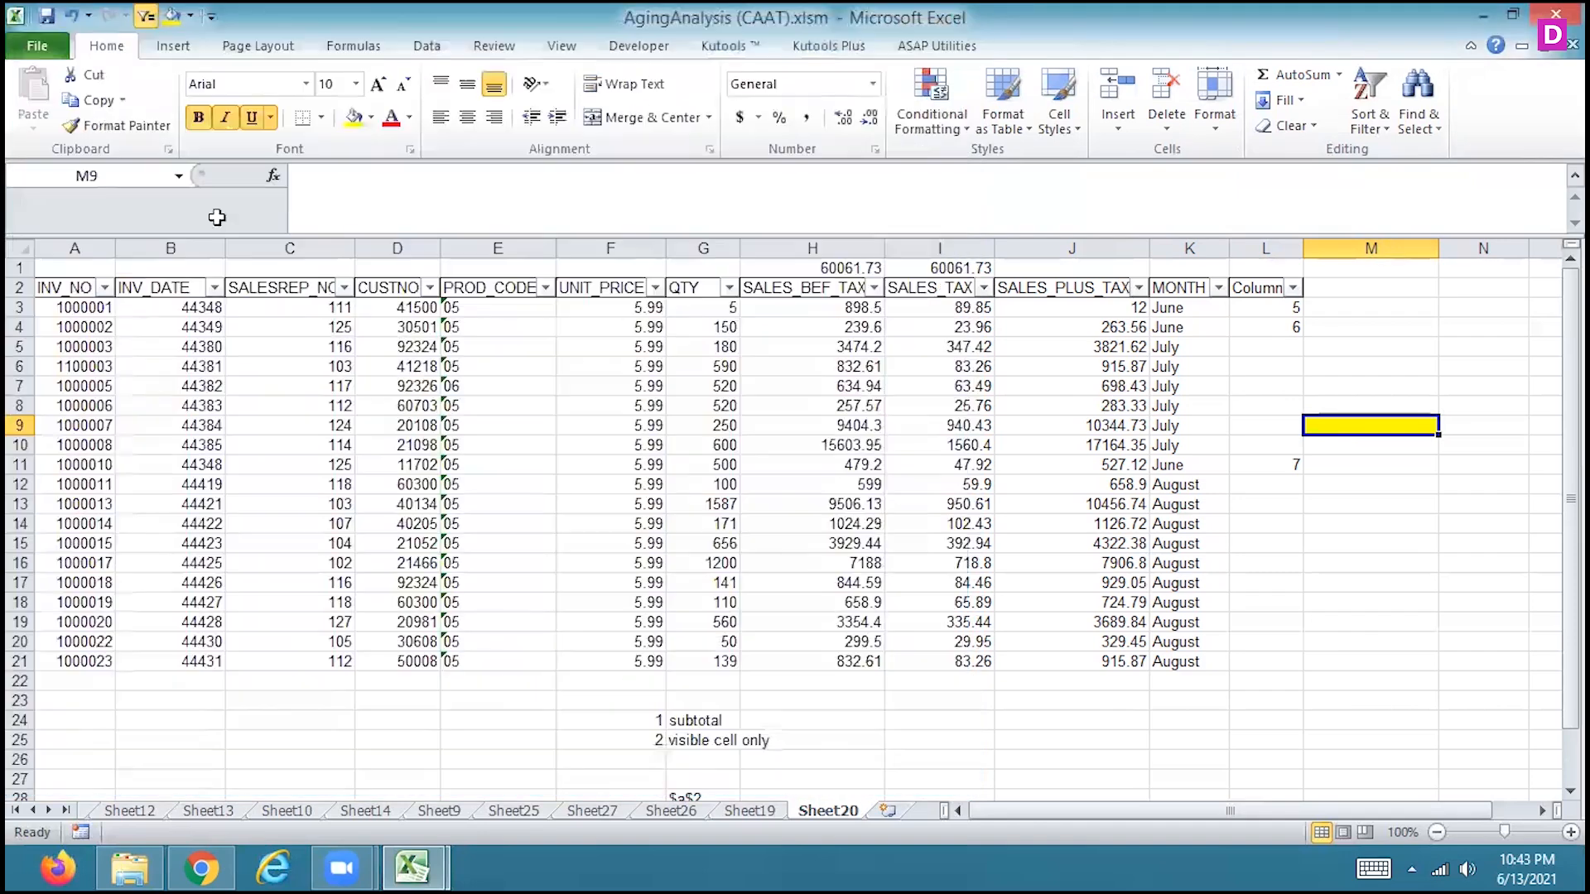
Run Macro2 on cells C8, F10 and A3 to apply the recorded formatting
click(211, 22)
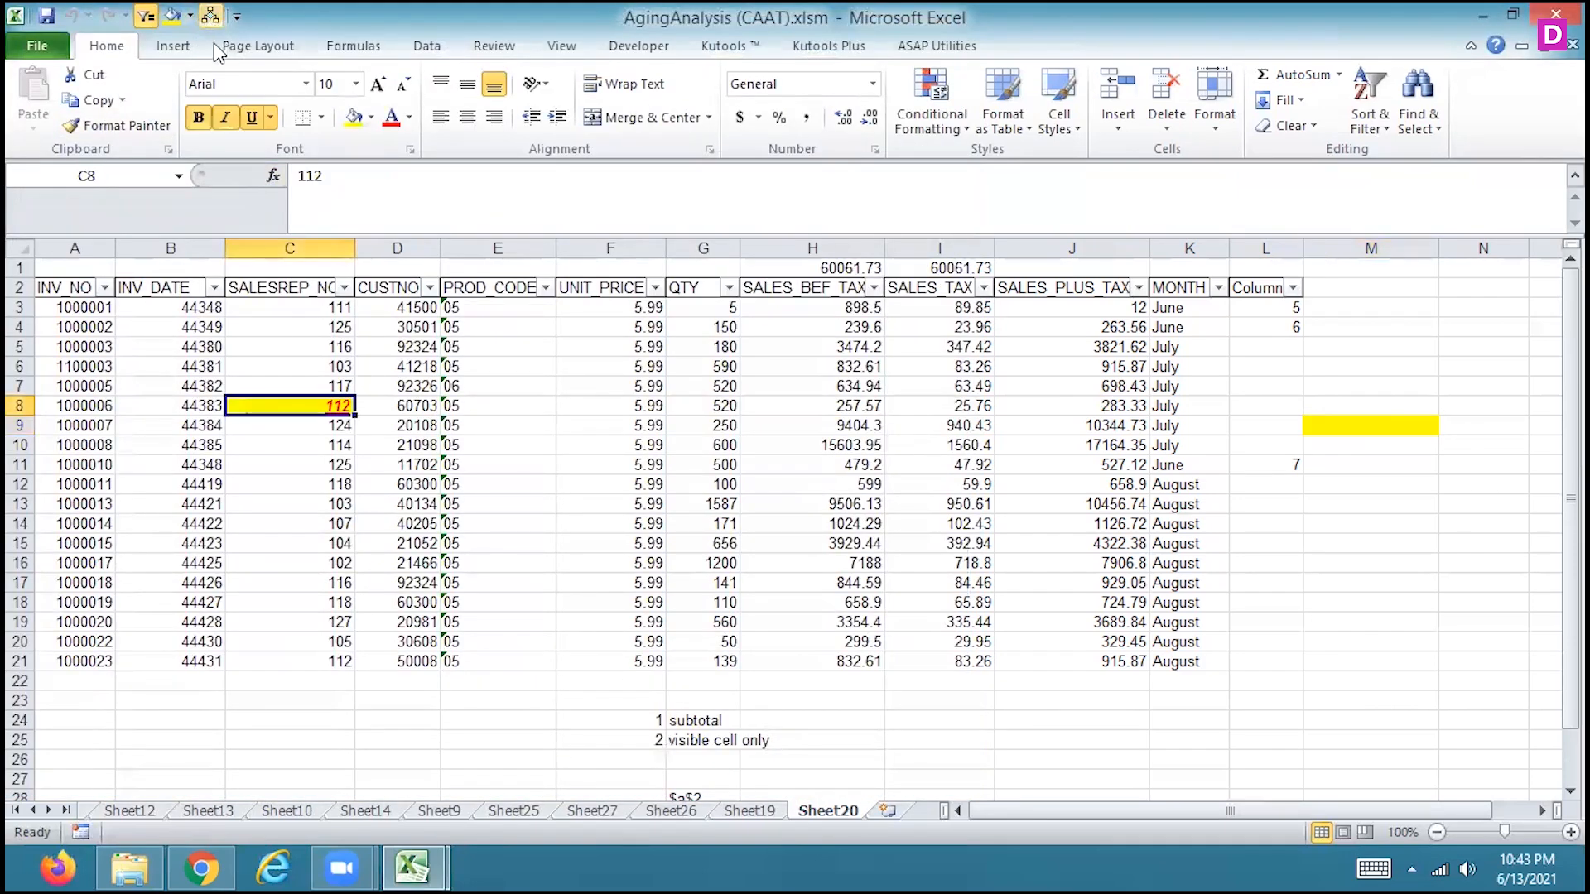
click(577, 444)
click(149, 14)
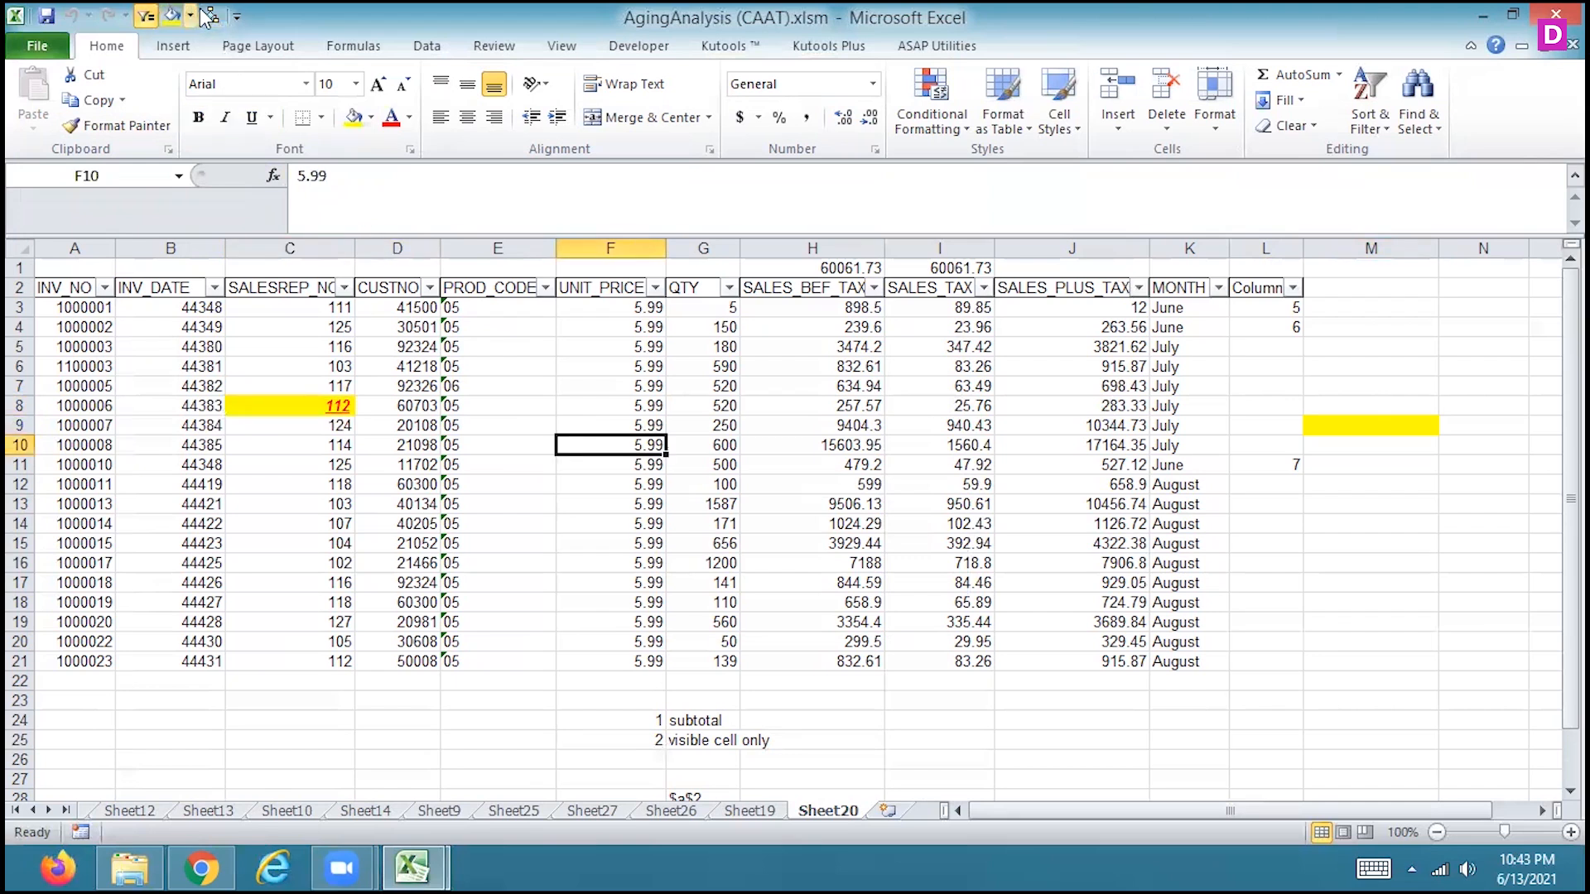
click(86, 302)
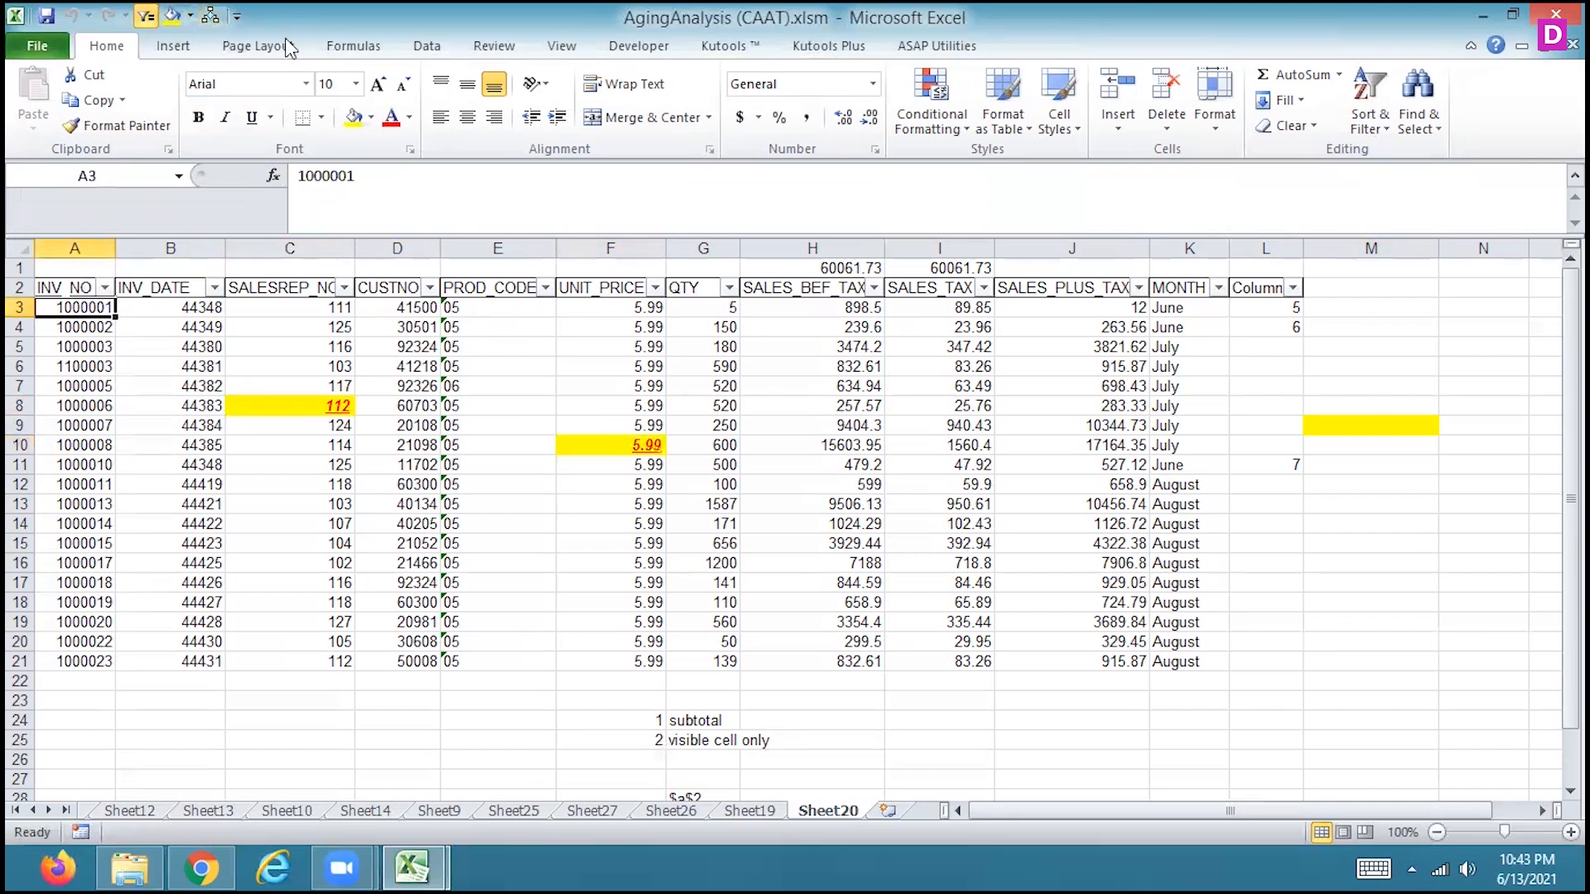
click(211, 16)
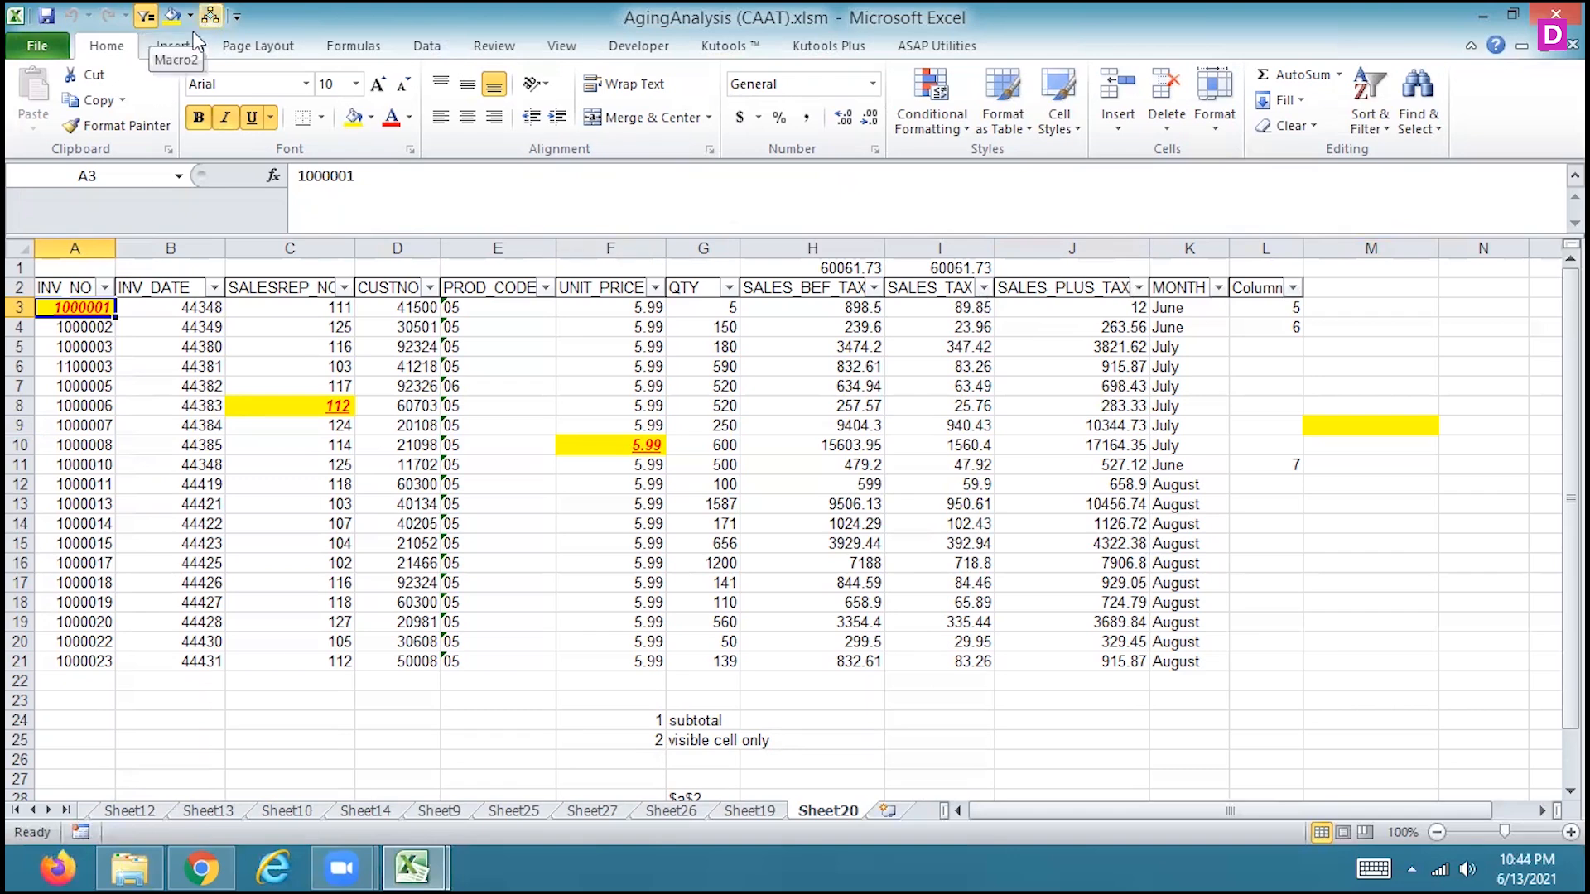
Review the file type offered for saving the workbook under a new name, and cancel the save
click(45, 50)
click(96, 121)
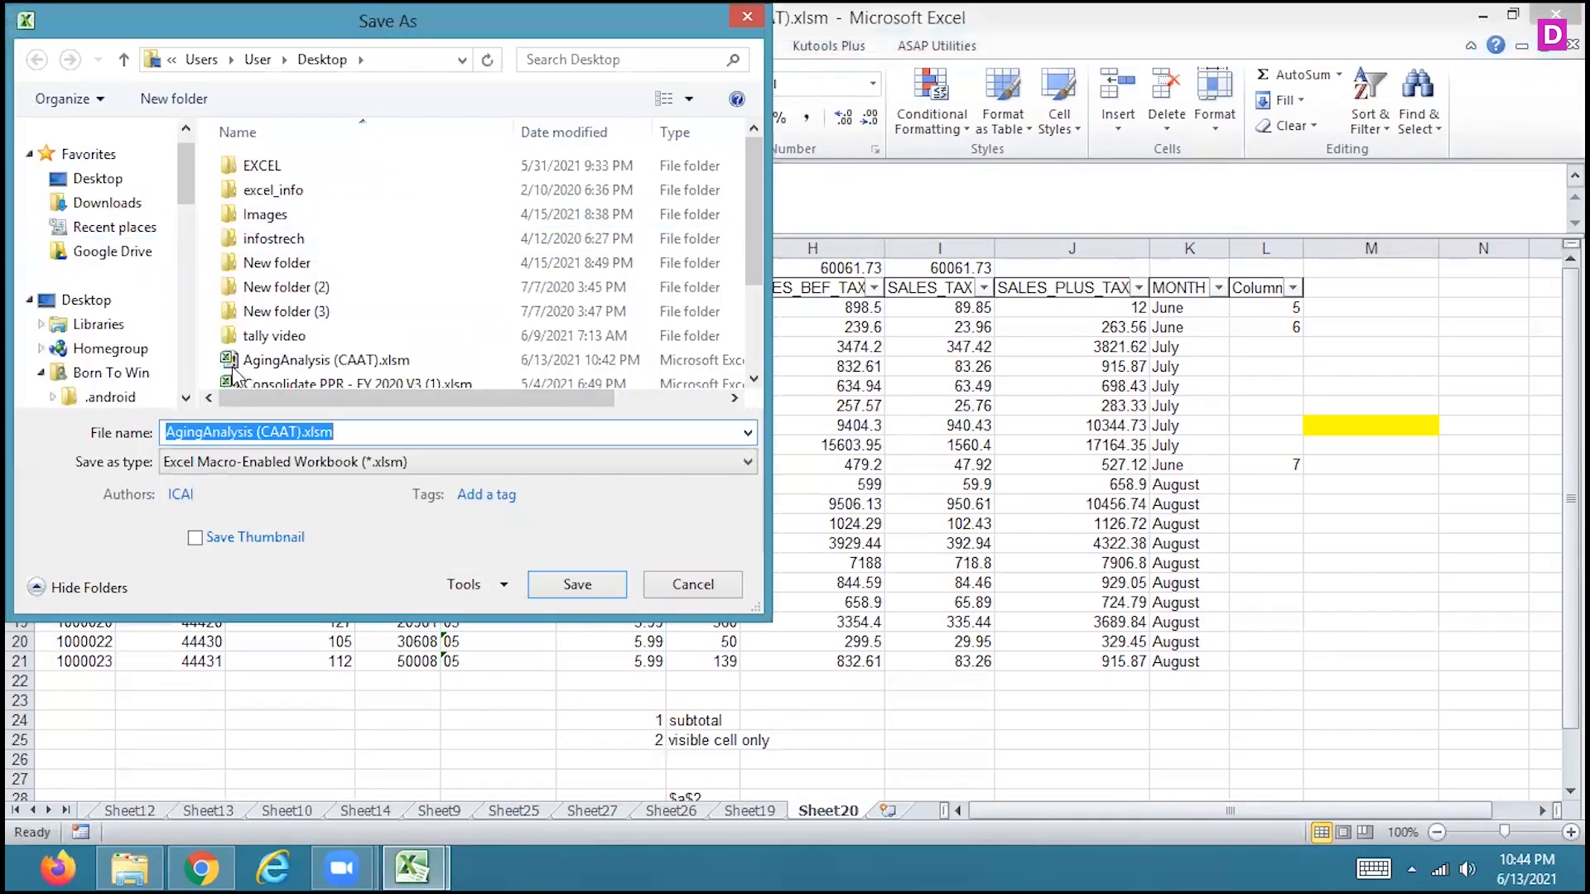
click(708, 584)
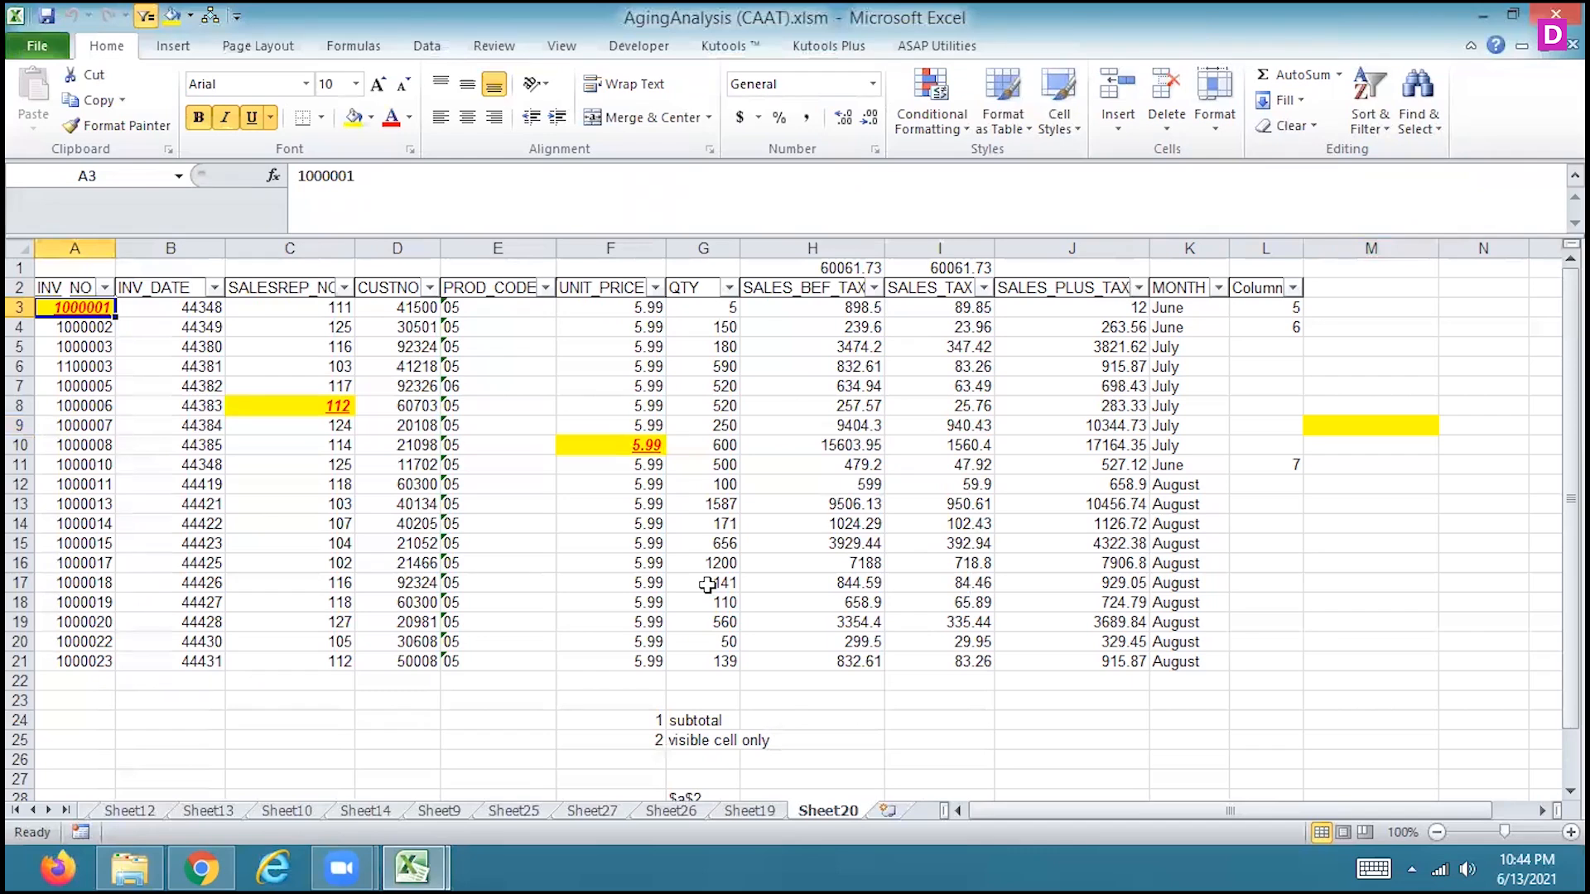
Create a custom ribbon tab after View and name it ABC
click(563, 58)
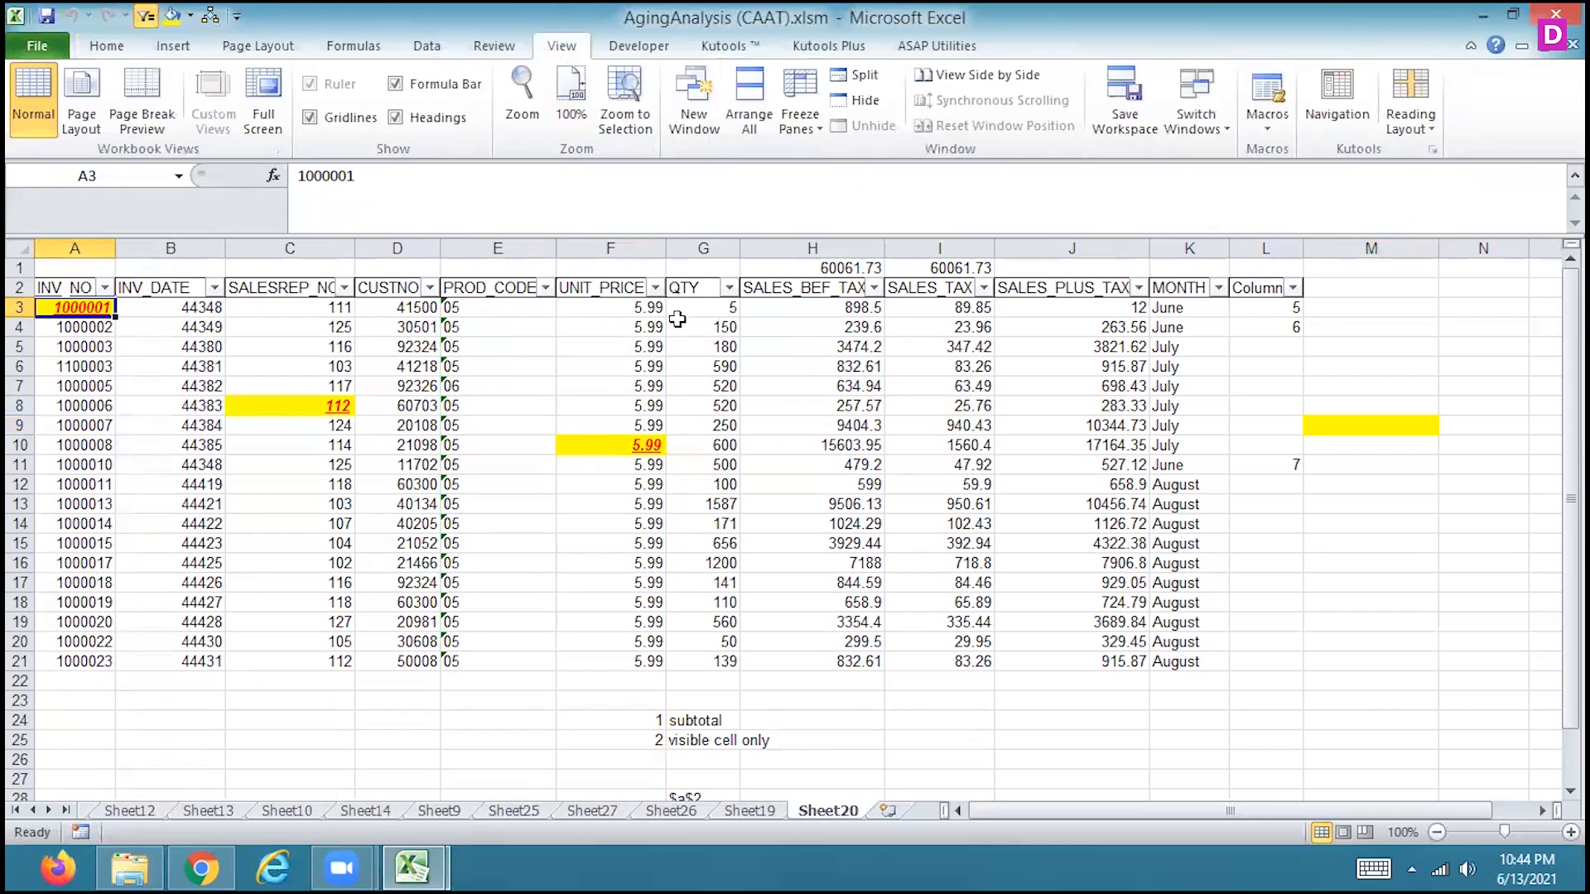
click(36, 51)
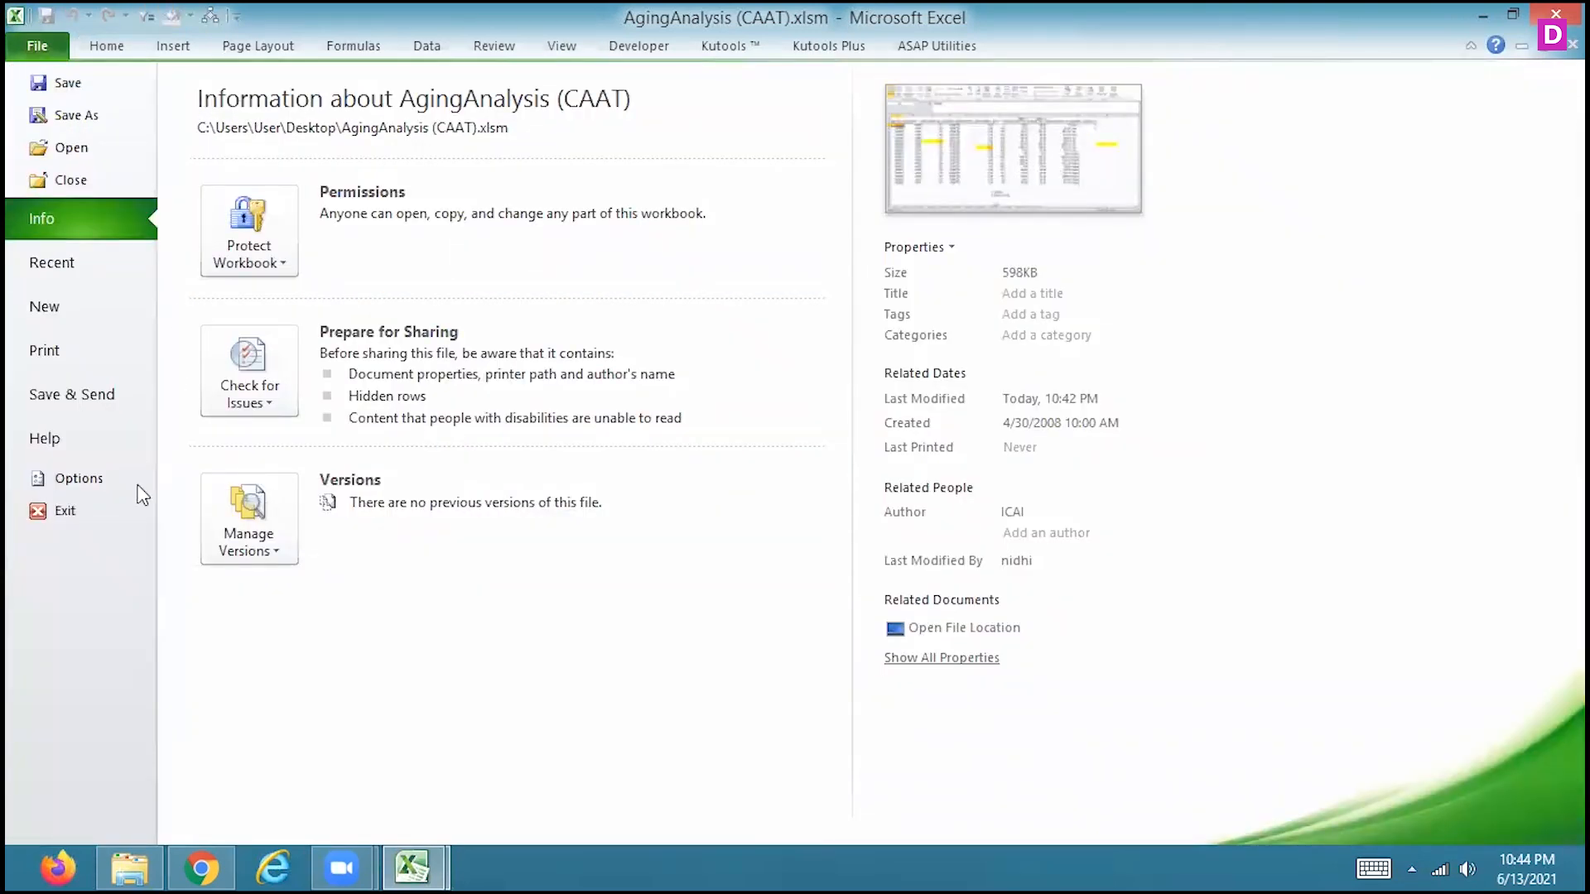
click(83, 479)
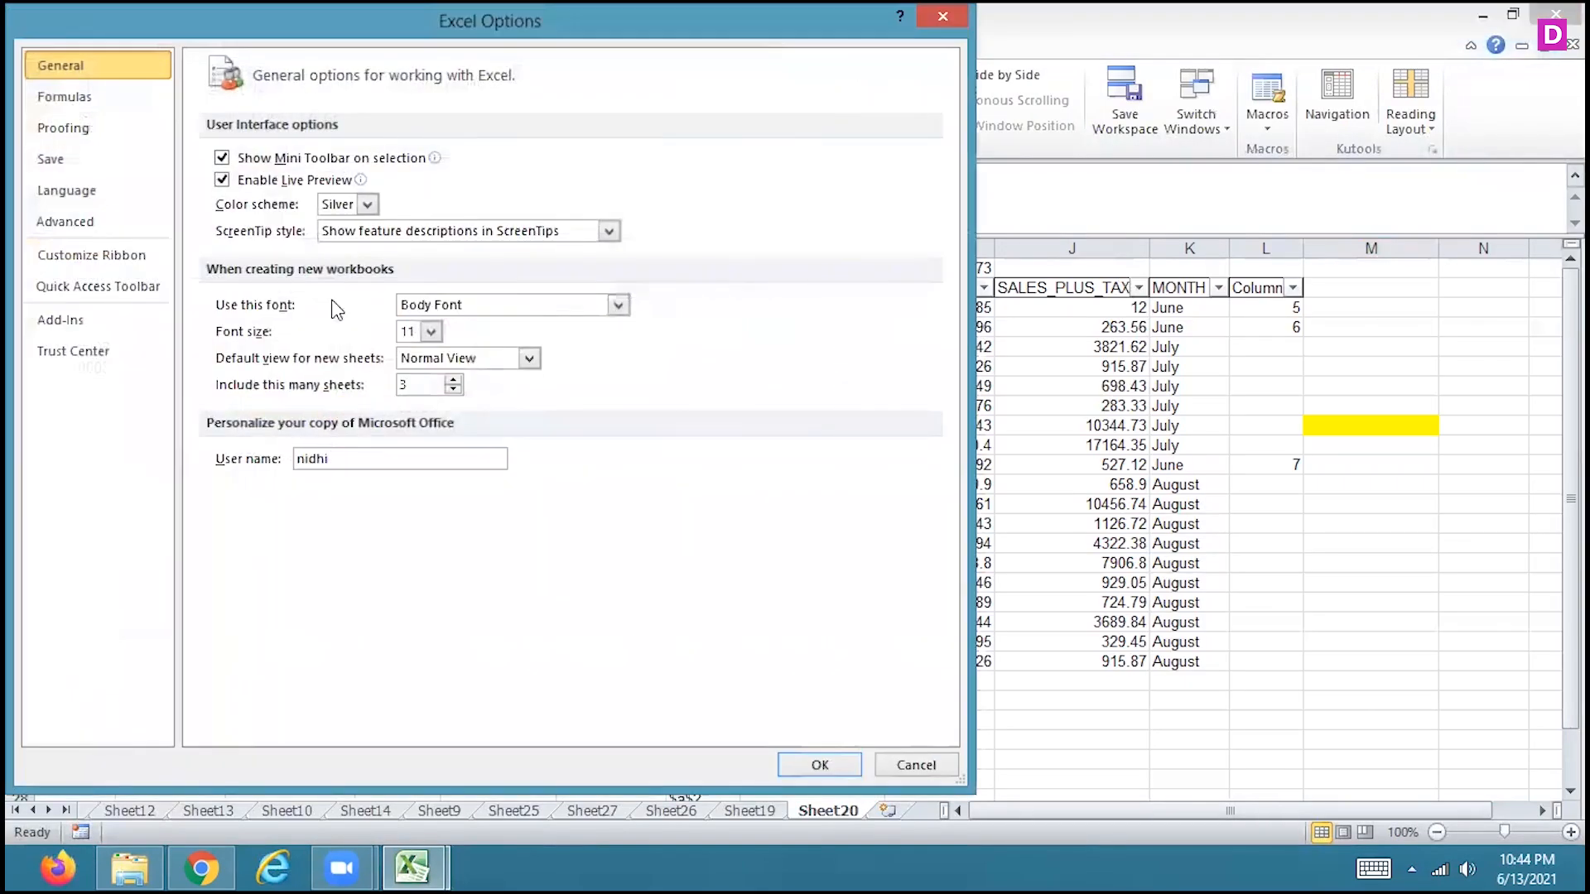
click(76, 288)
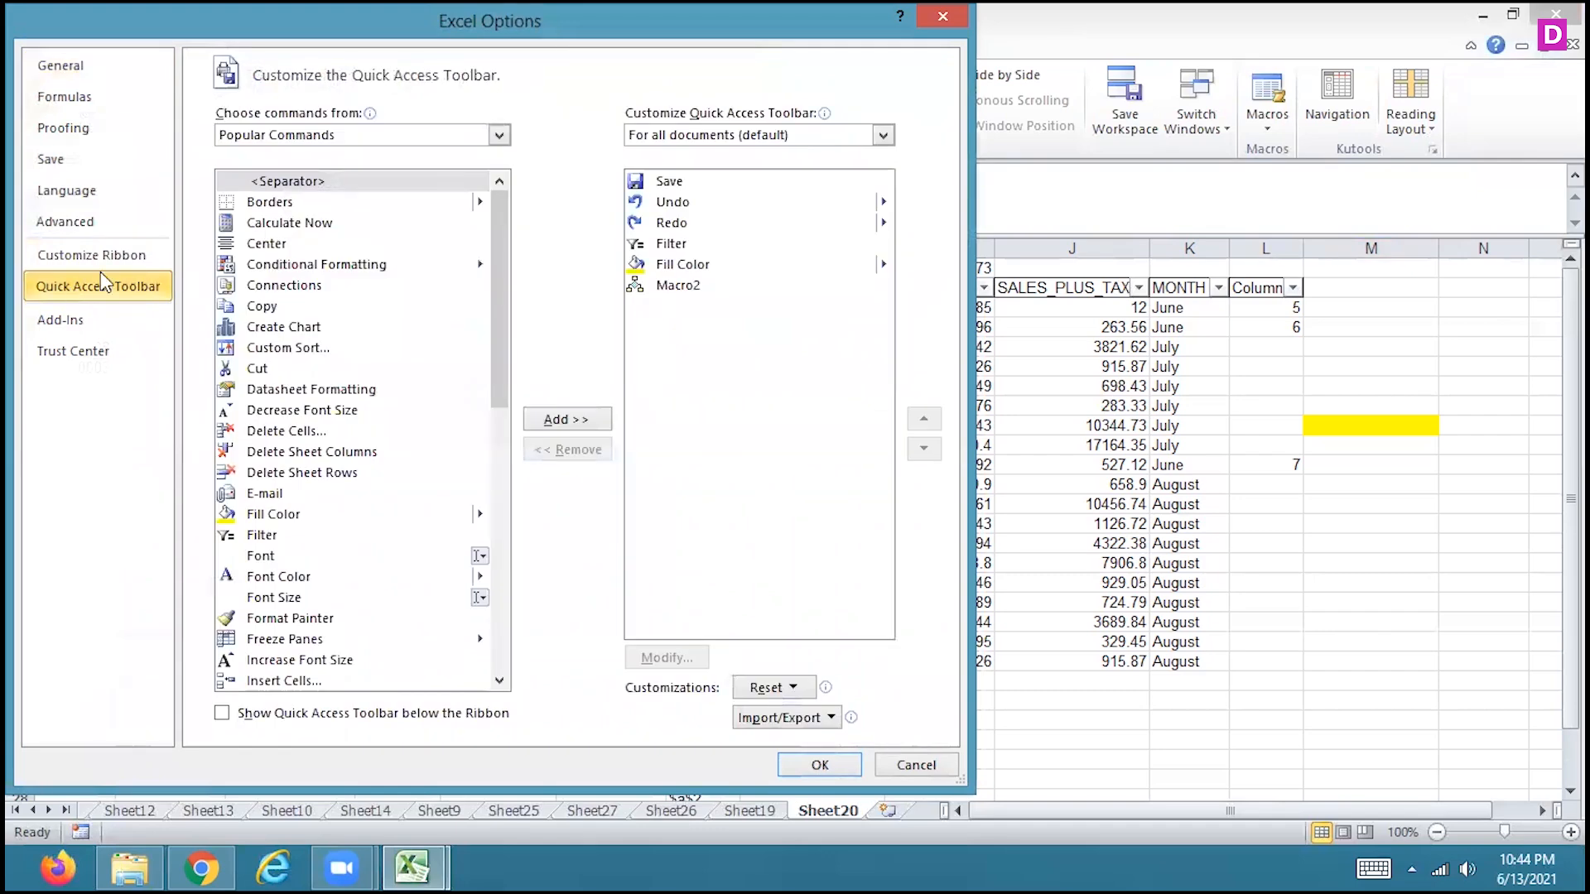
click(126, 258)
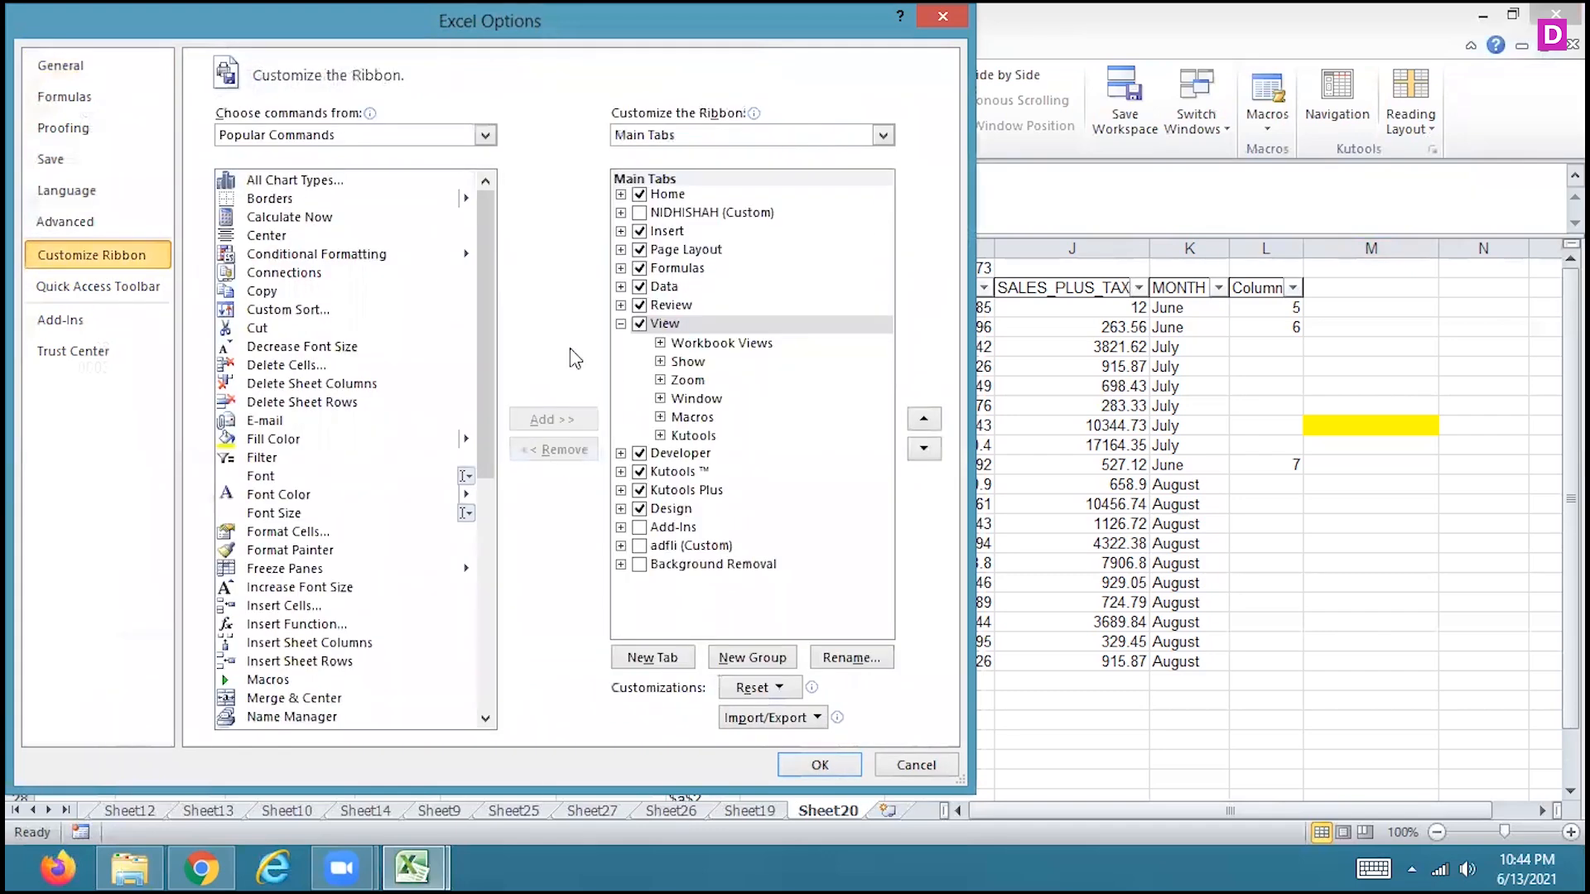
click(651, 658)
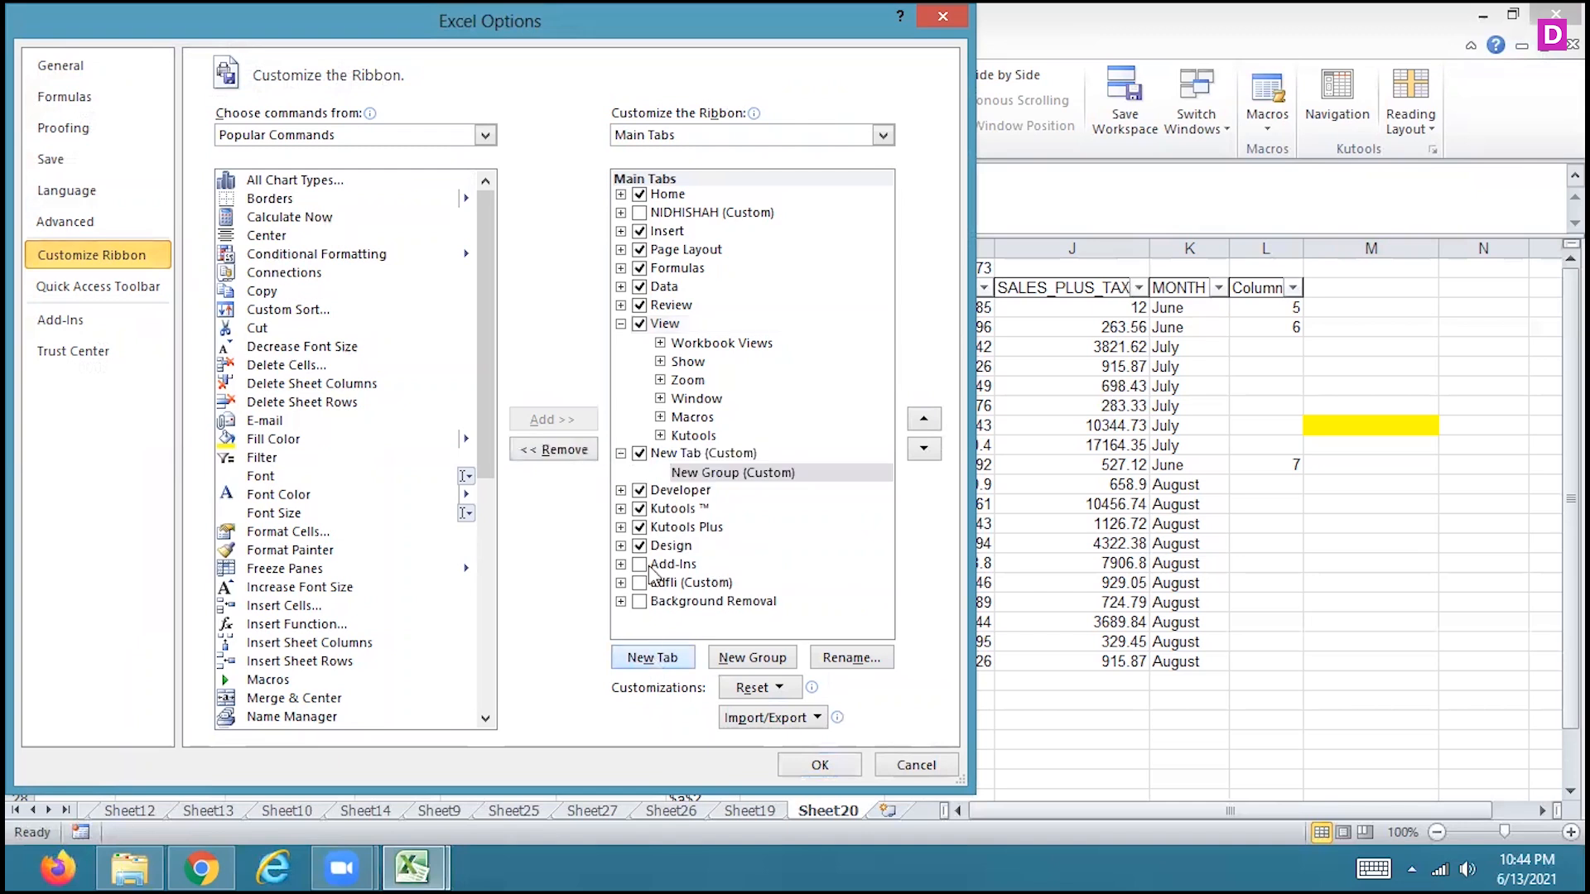
click(700, 455)
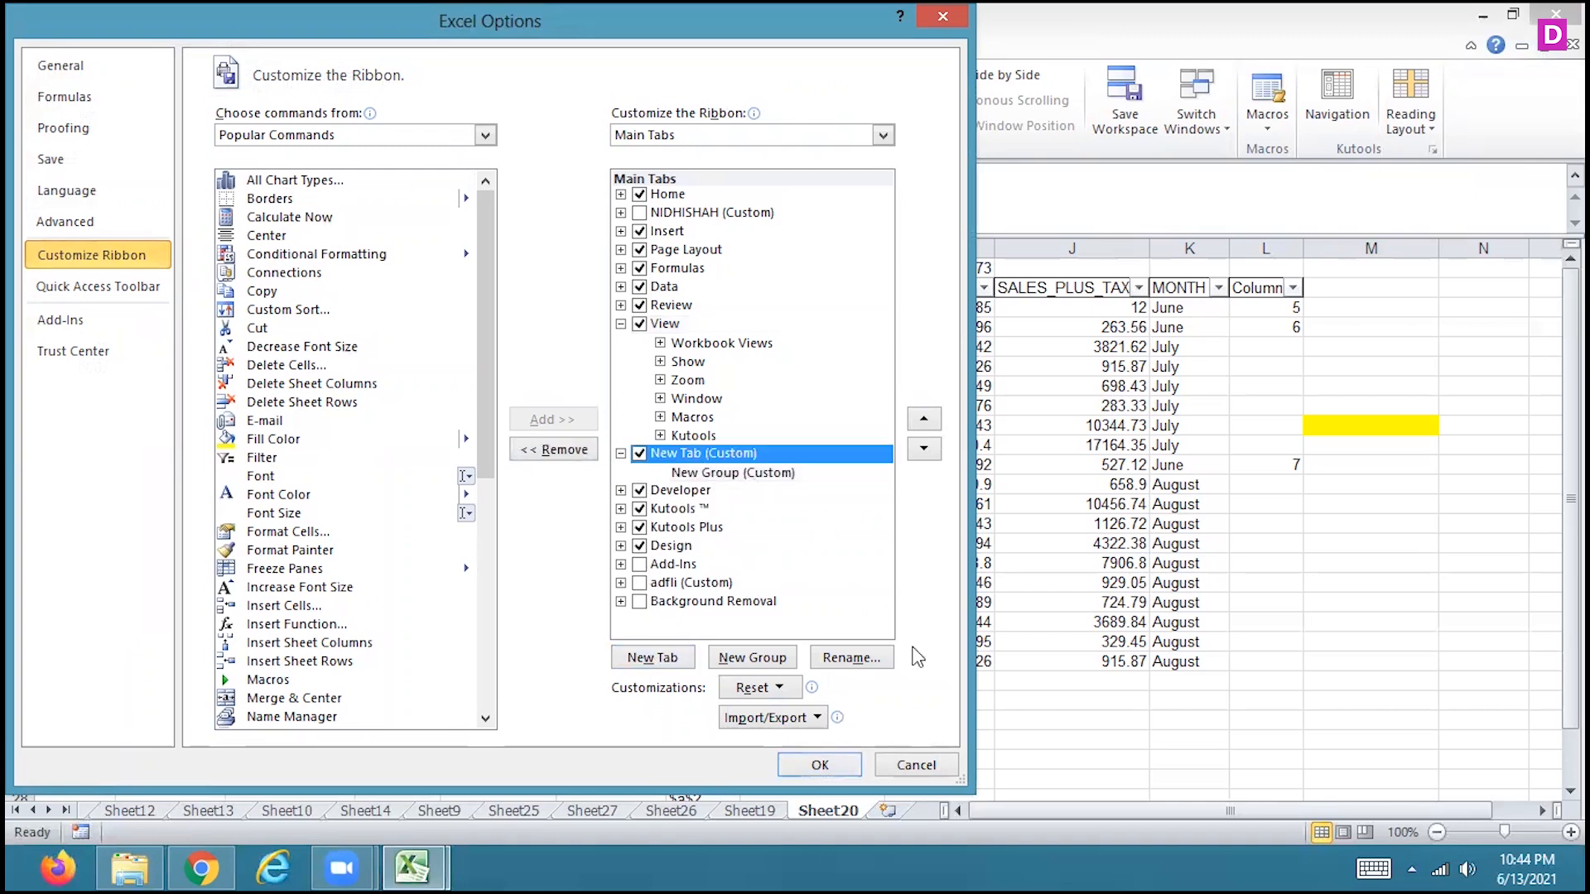
click(849, 659)
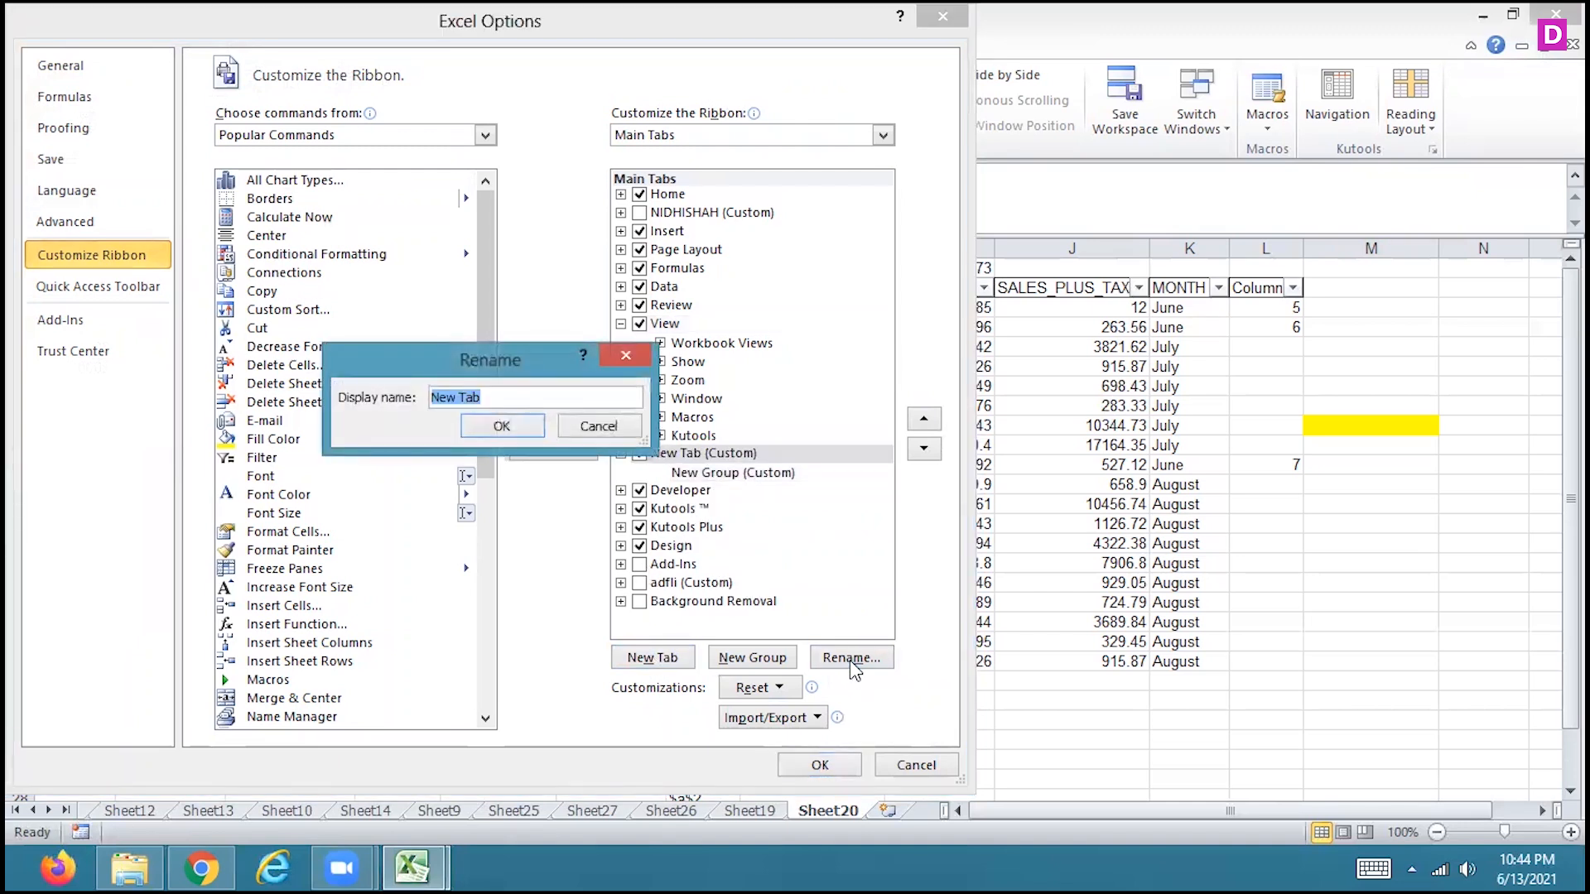
text(NI)
click(469, 425)
Add Macro2 from the Macros command list to the new group of the ABC tab, and apply the ribbon customization
click(731, 477)
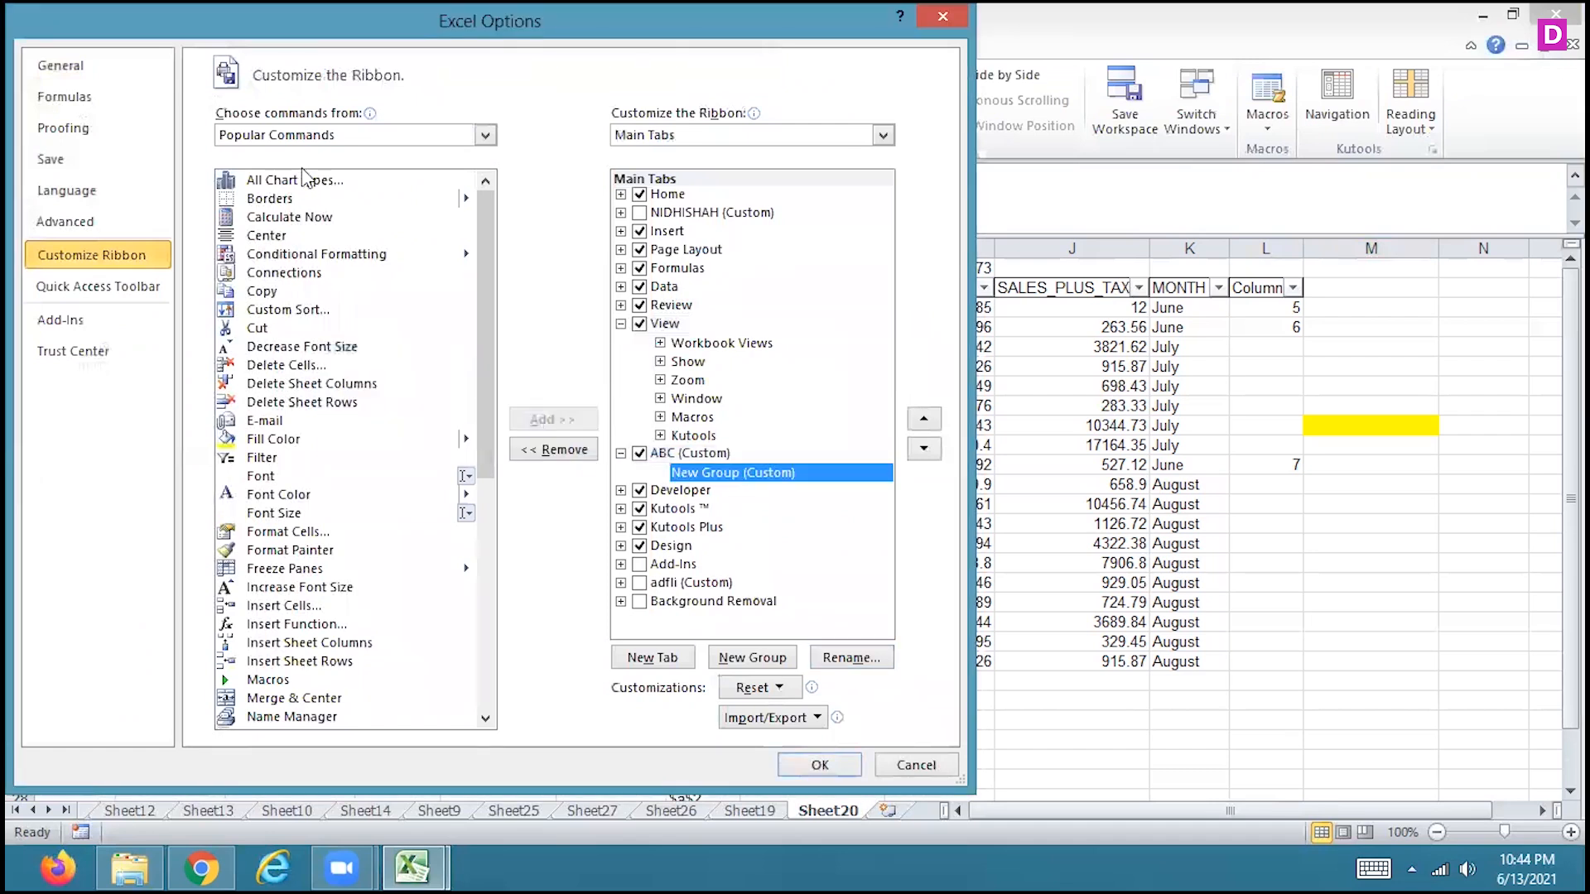
click(303, 136)
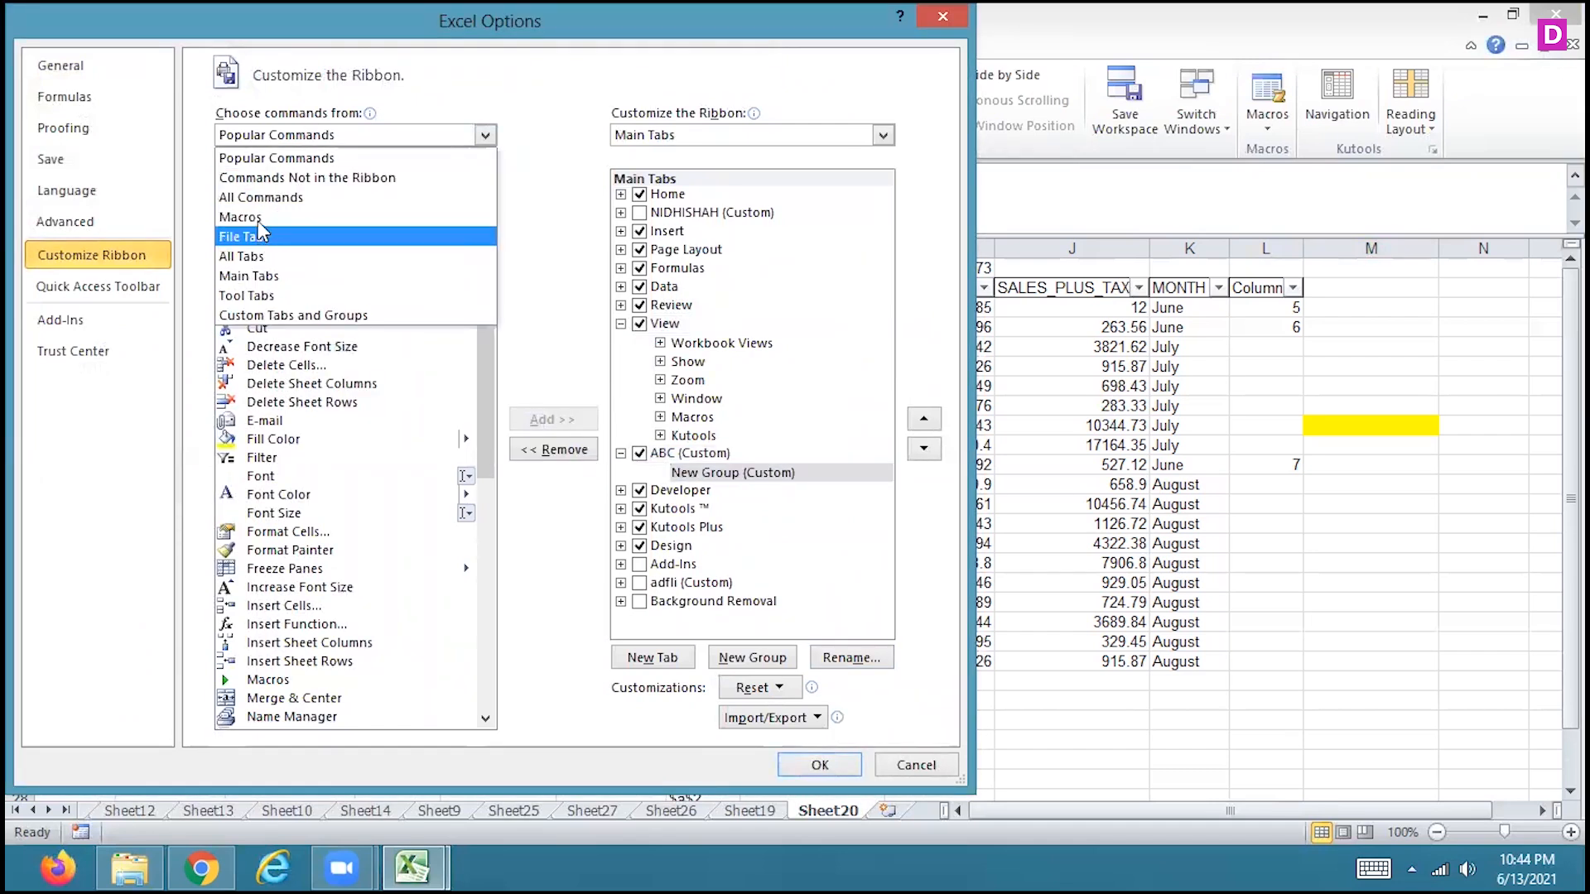
click(249, 217)
click(277, 183)
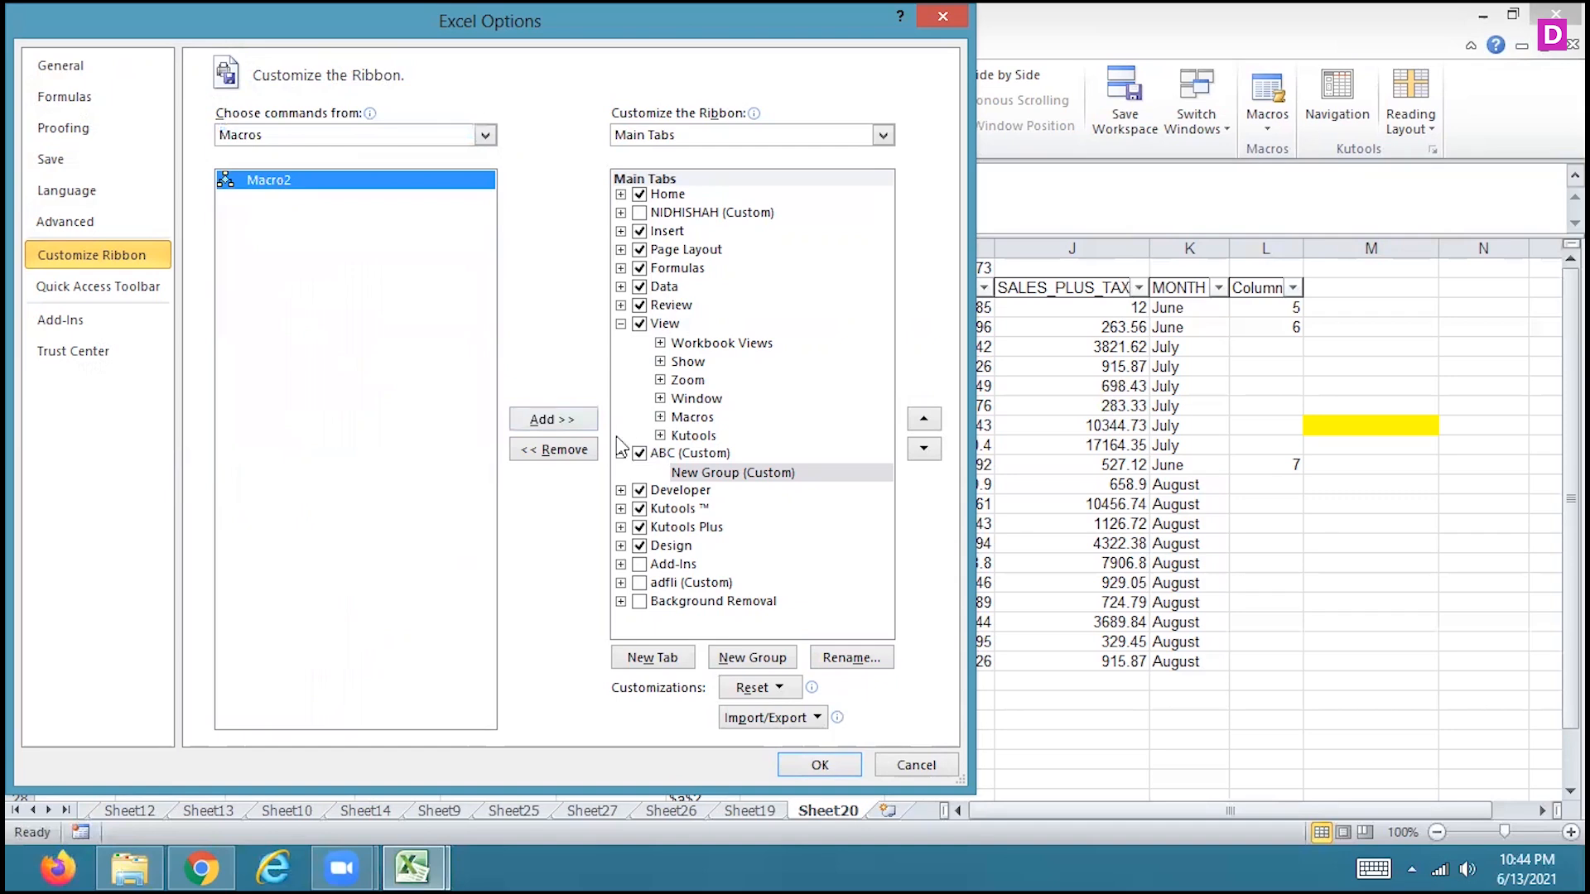
click(569, 424)
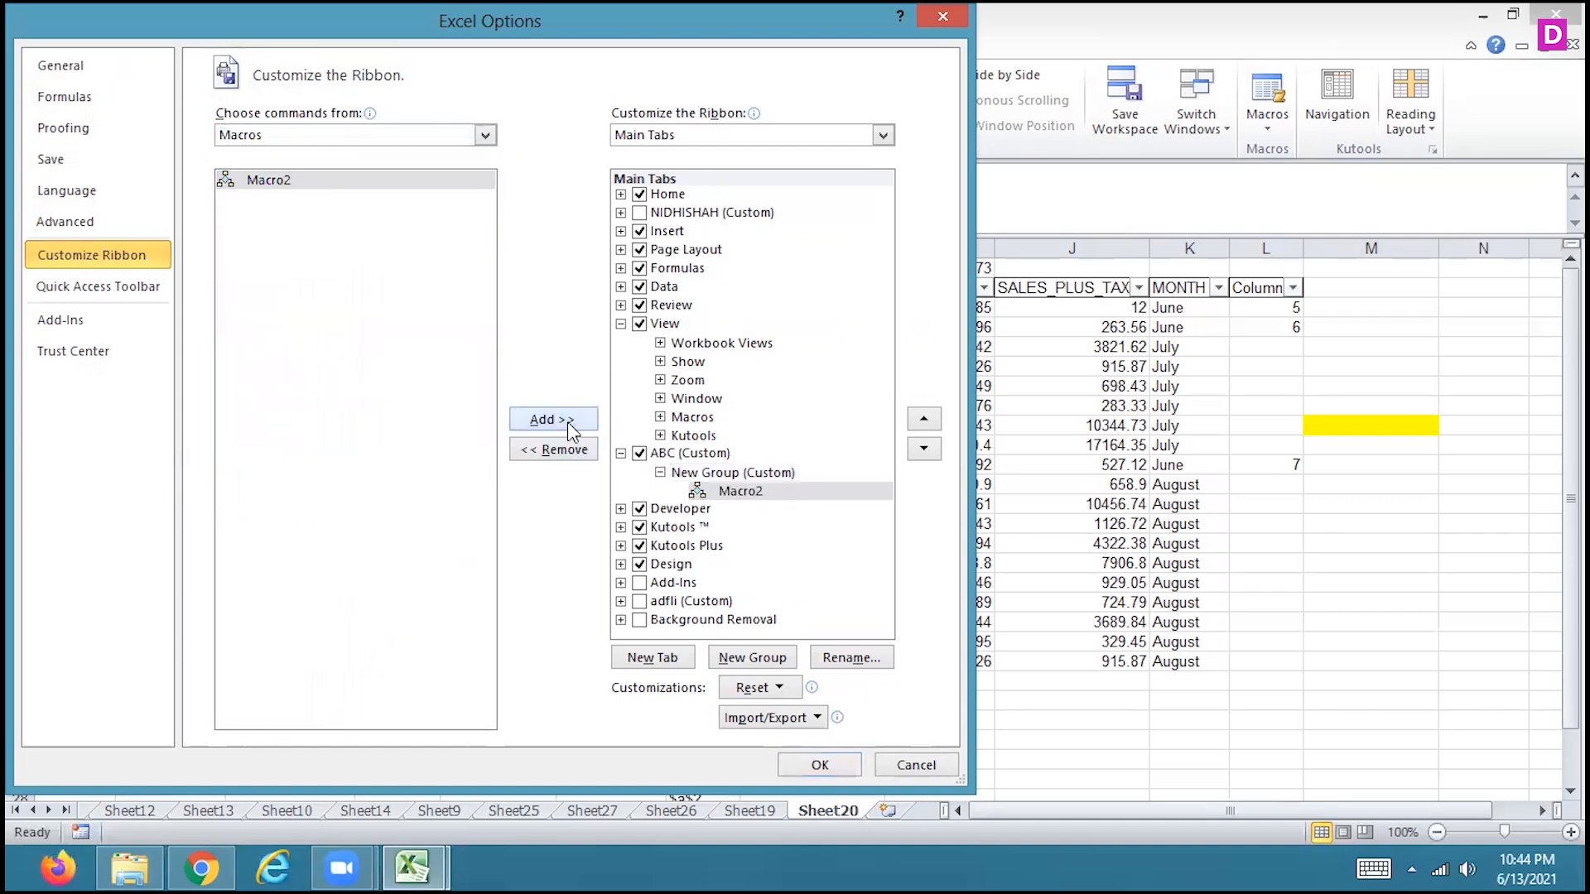
click(803, 764)
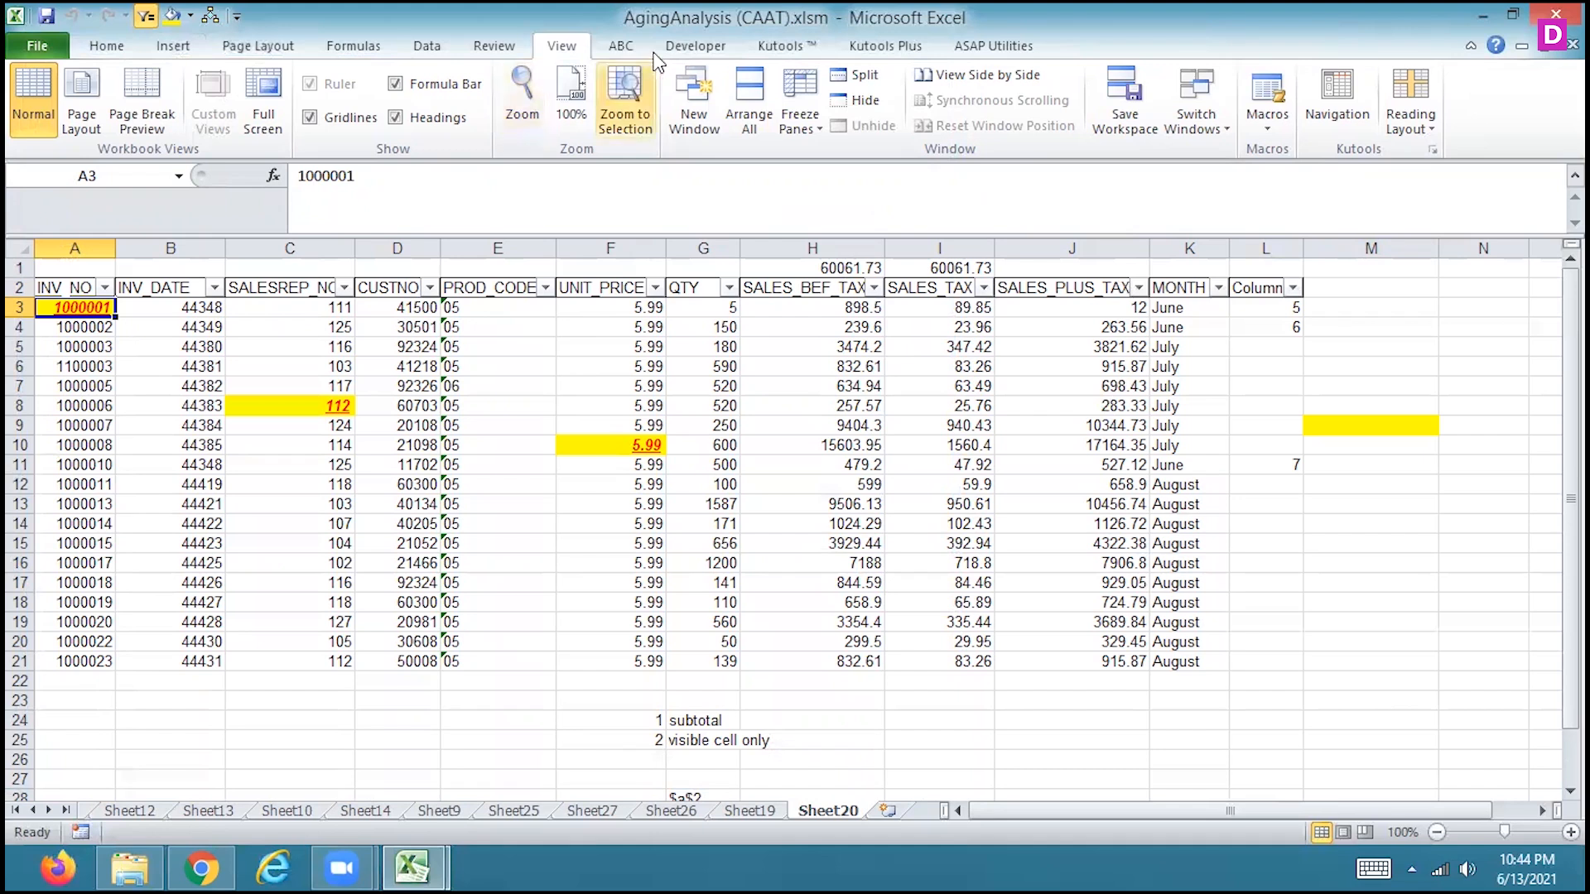
Run Macro2 from the custom ABC tab on cell B11
click(621, 45)
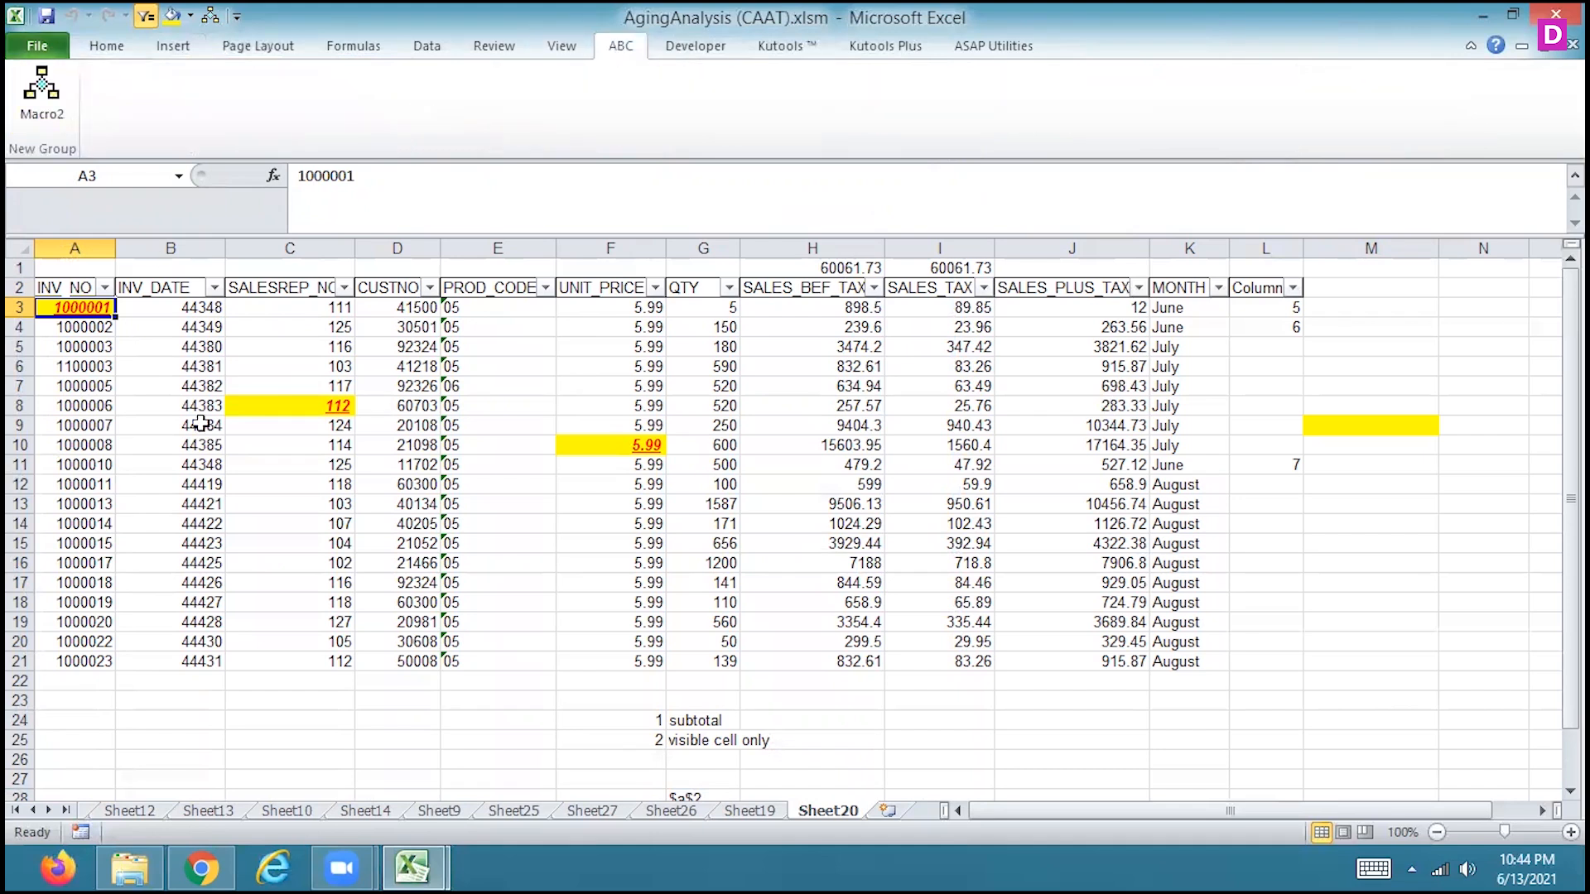
click(197, 465)
click(48, 83)
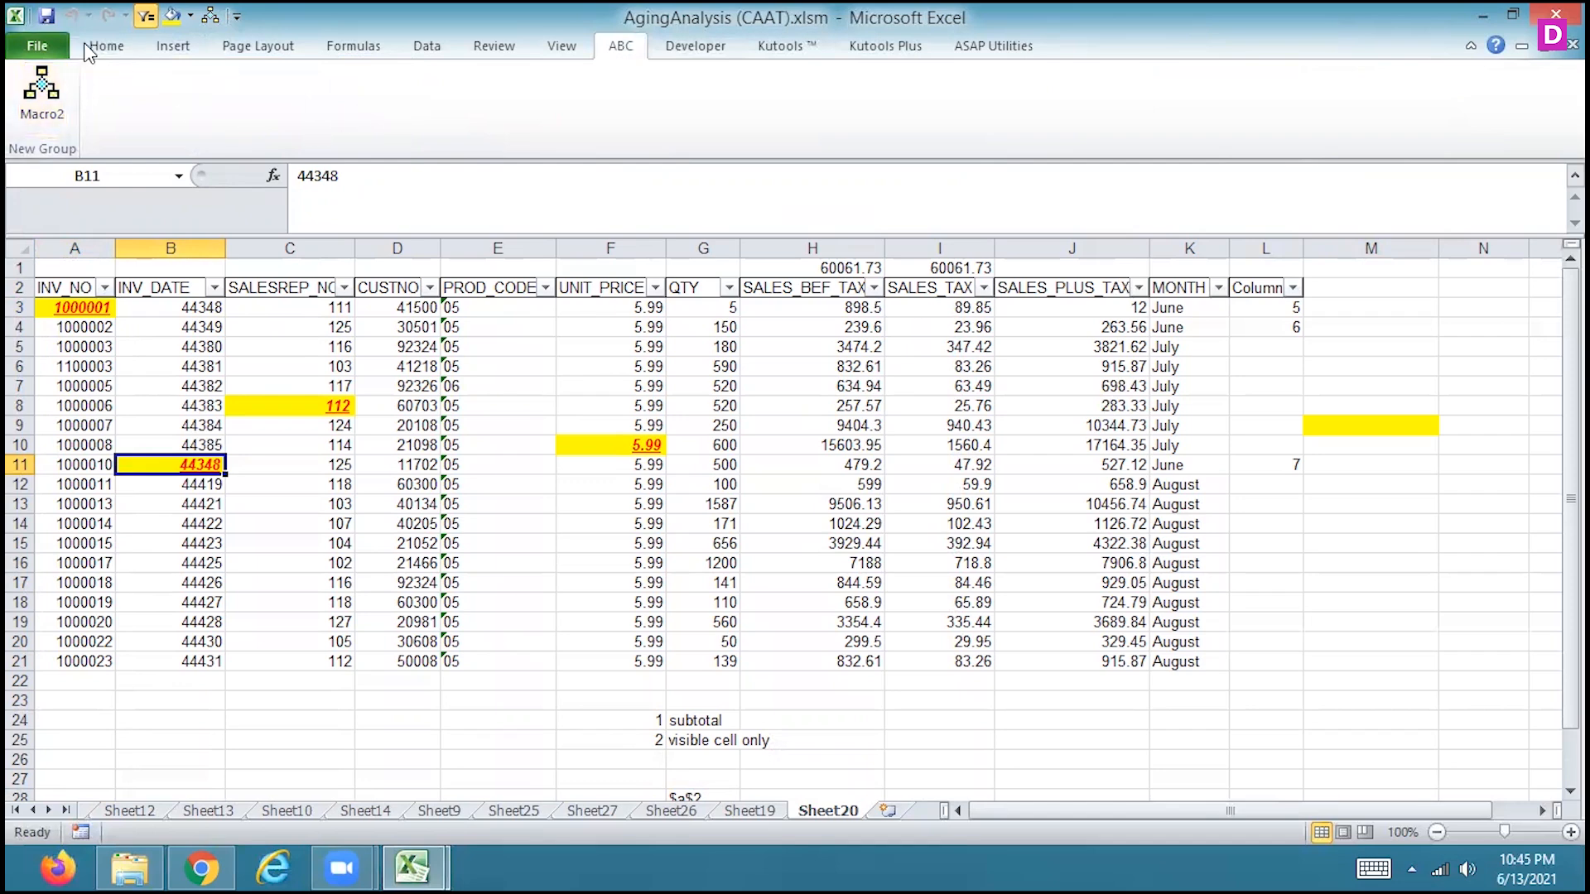
Remove ABC, adfli and the other custom tab in the ribbon customization, and discard the changes
click(42, 52)
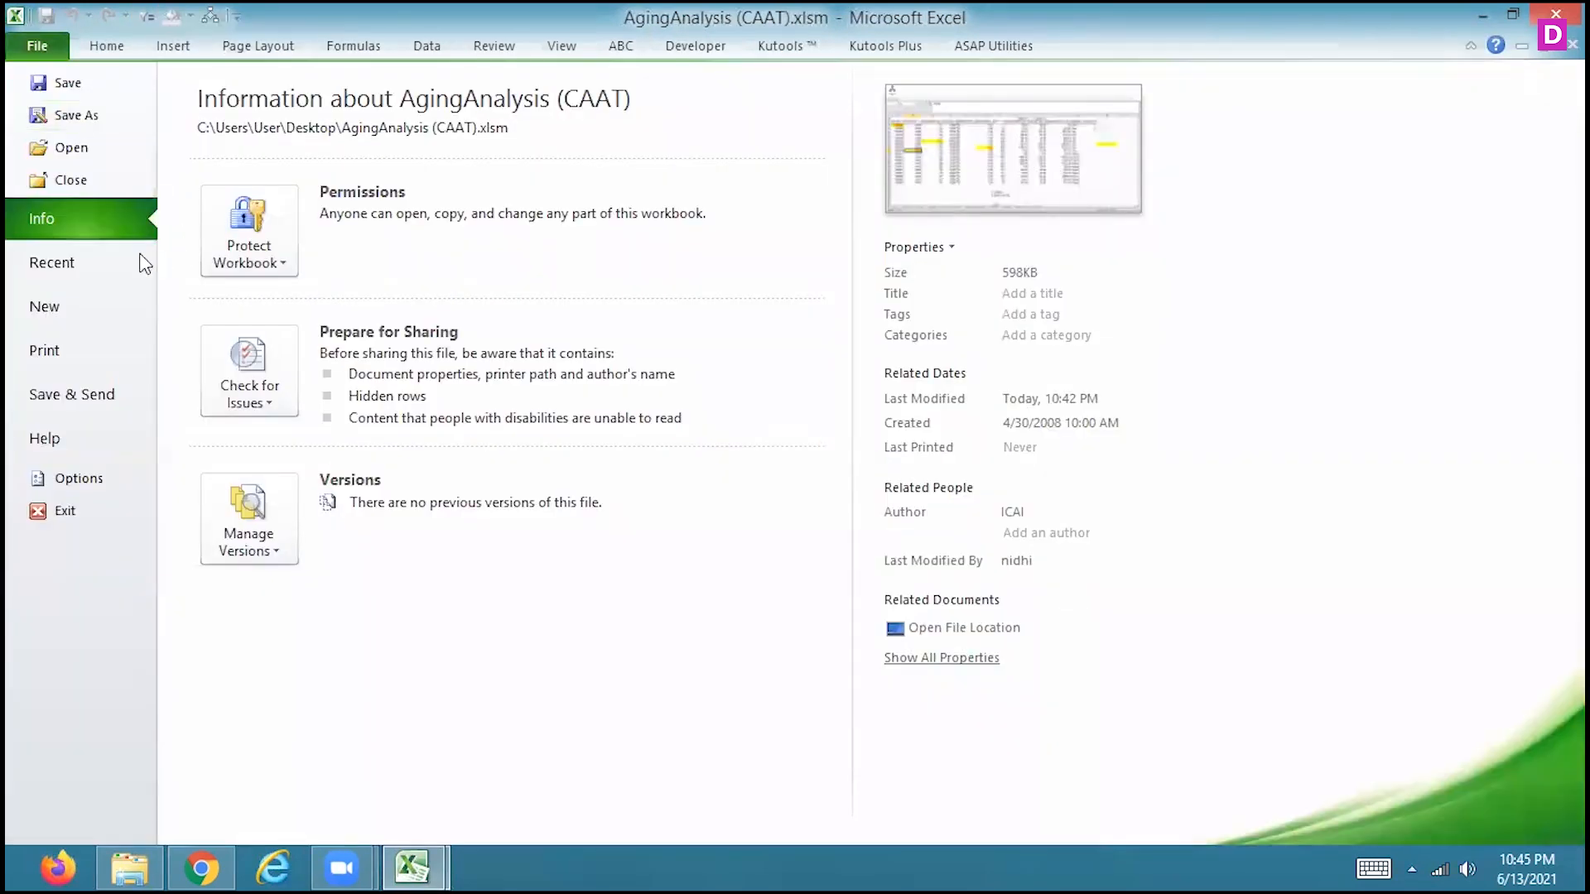
click(74, 478)
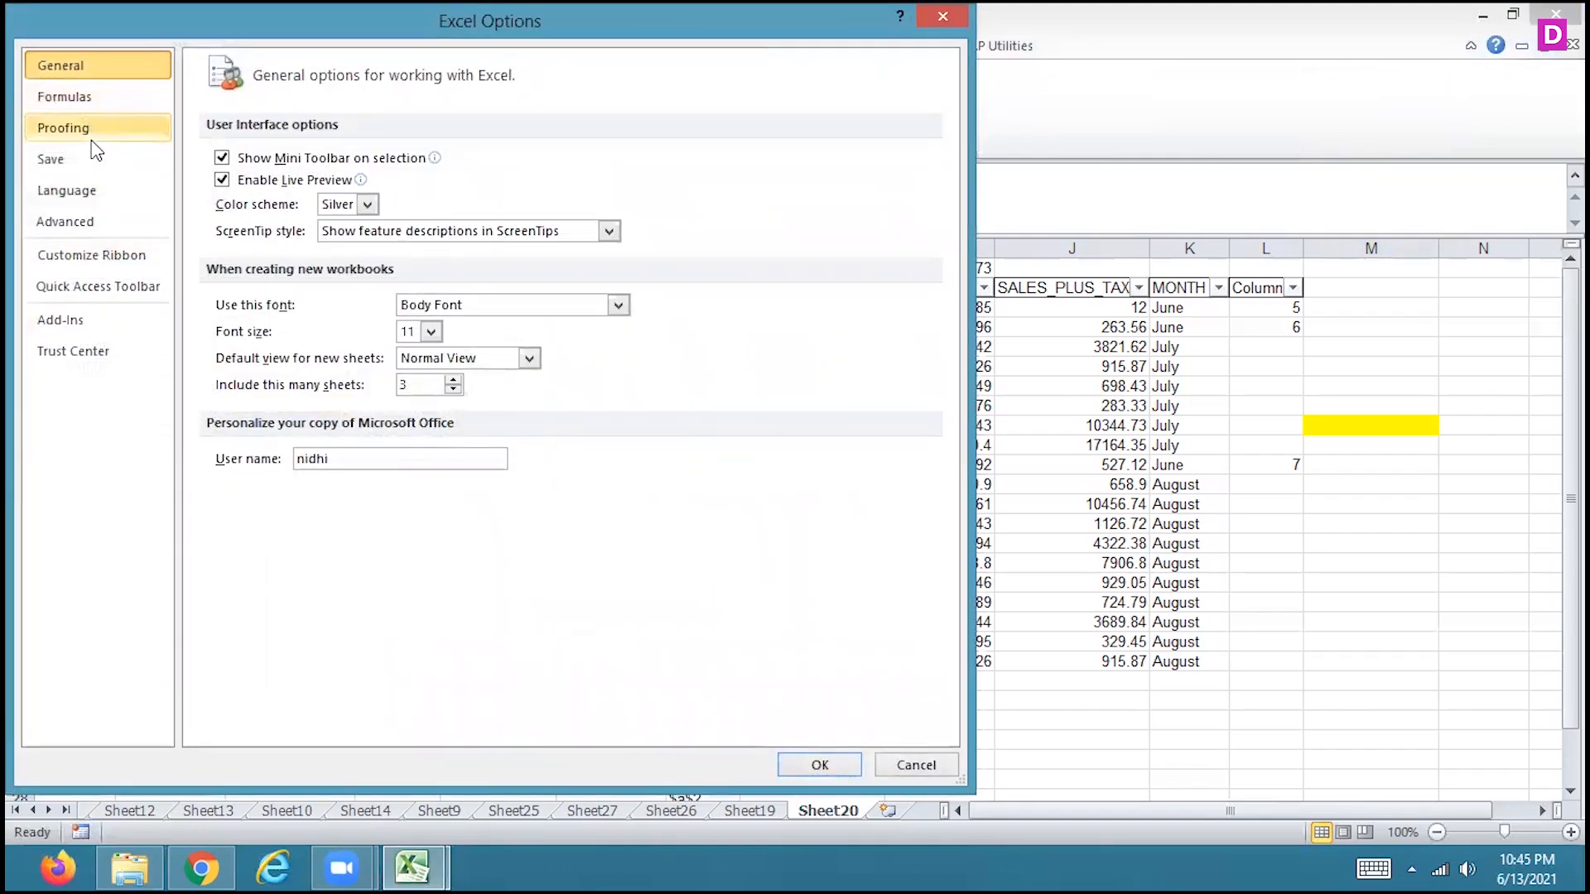
click(92, 139)
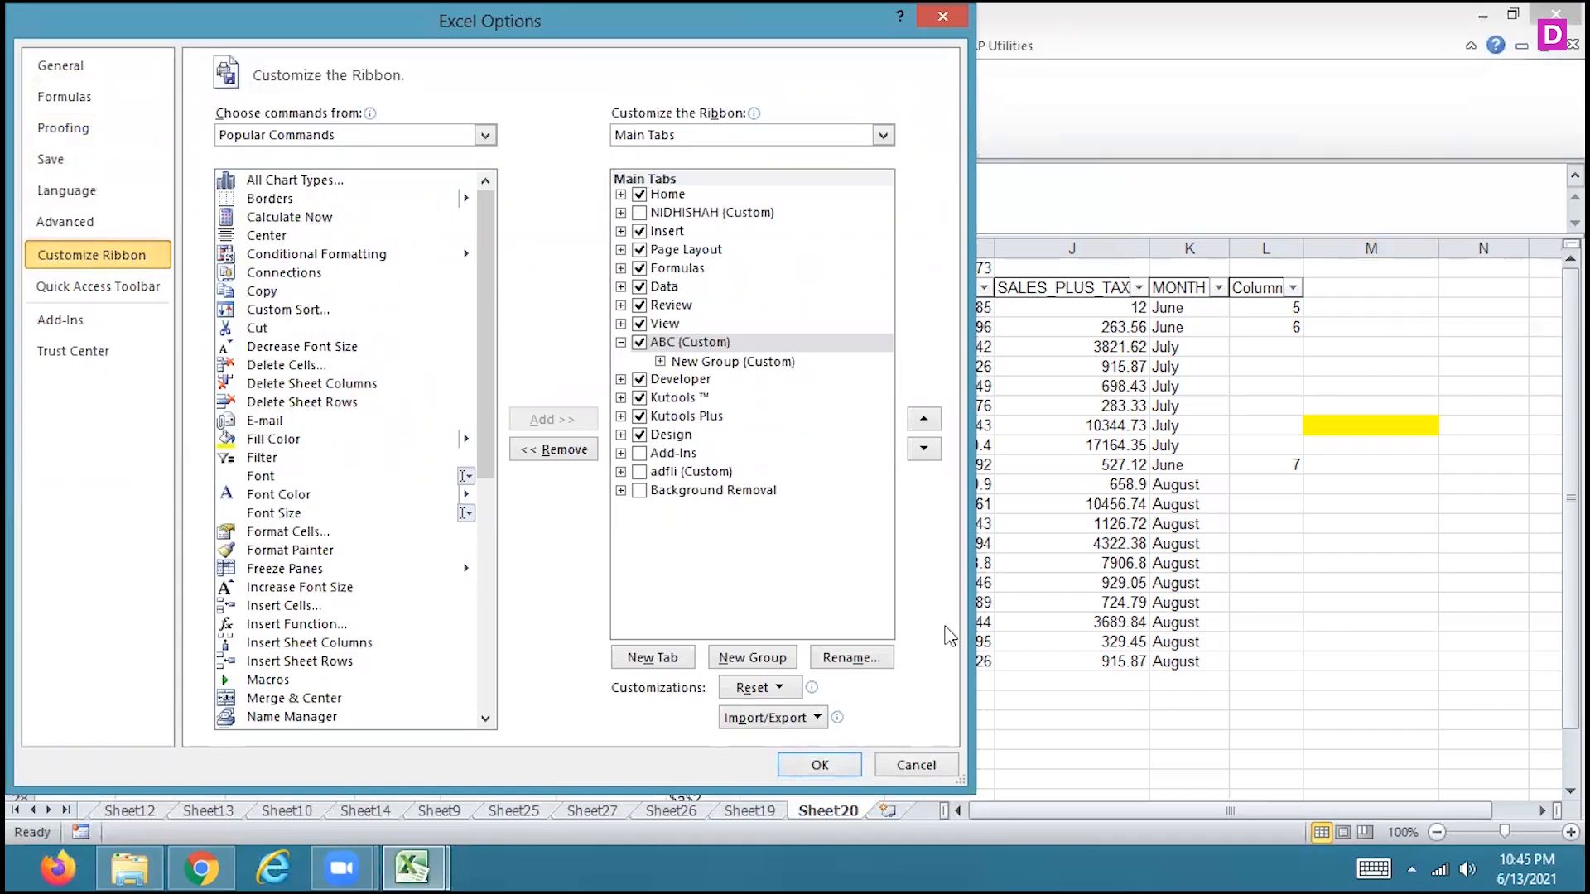
click(682, 342)
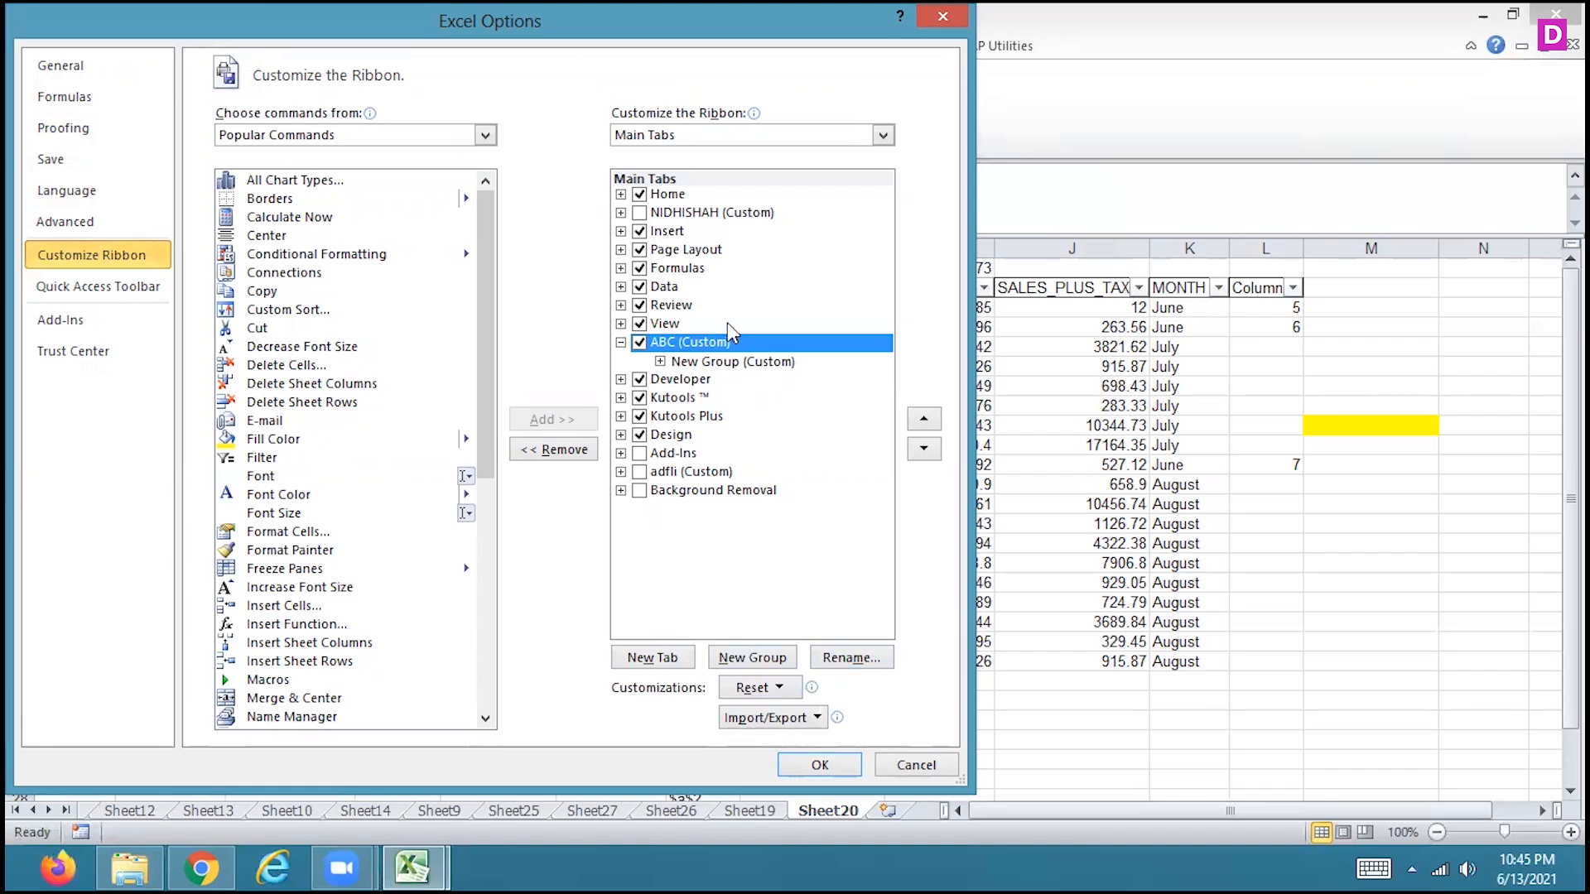
right_click(720, 342)
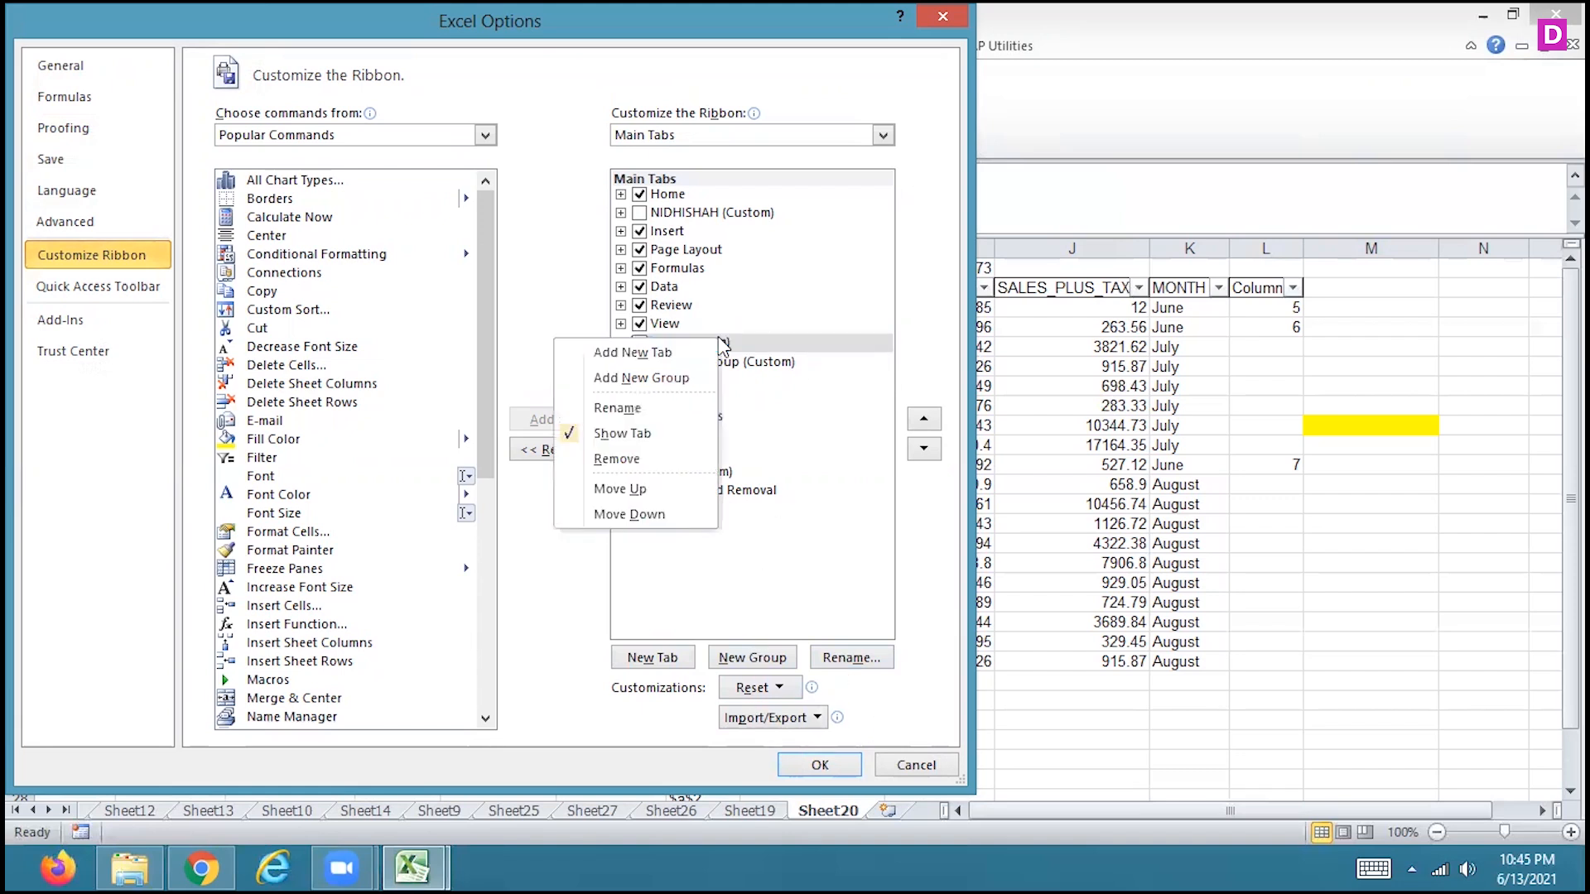
click(633, 460)
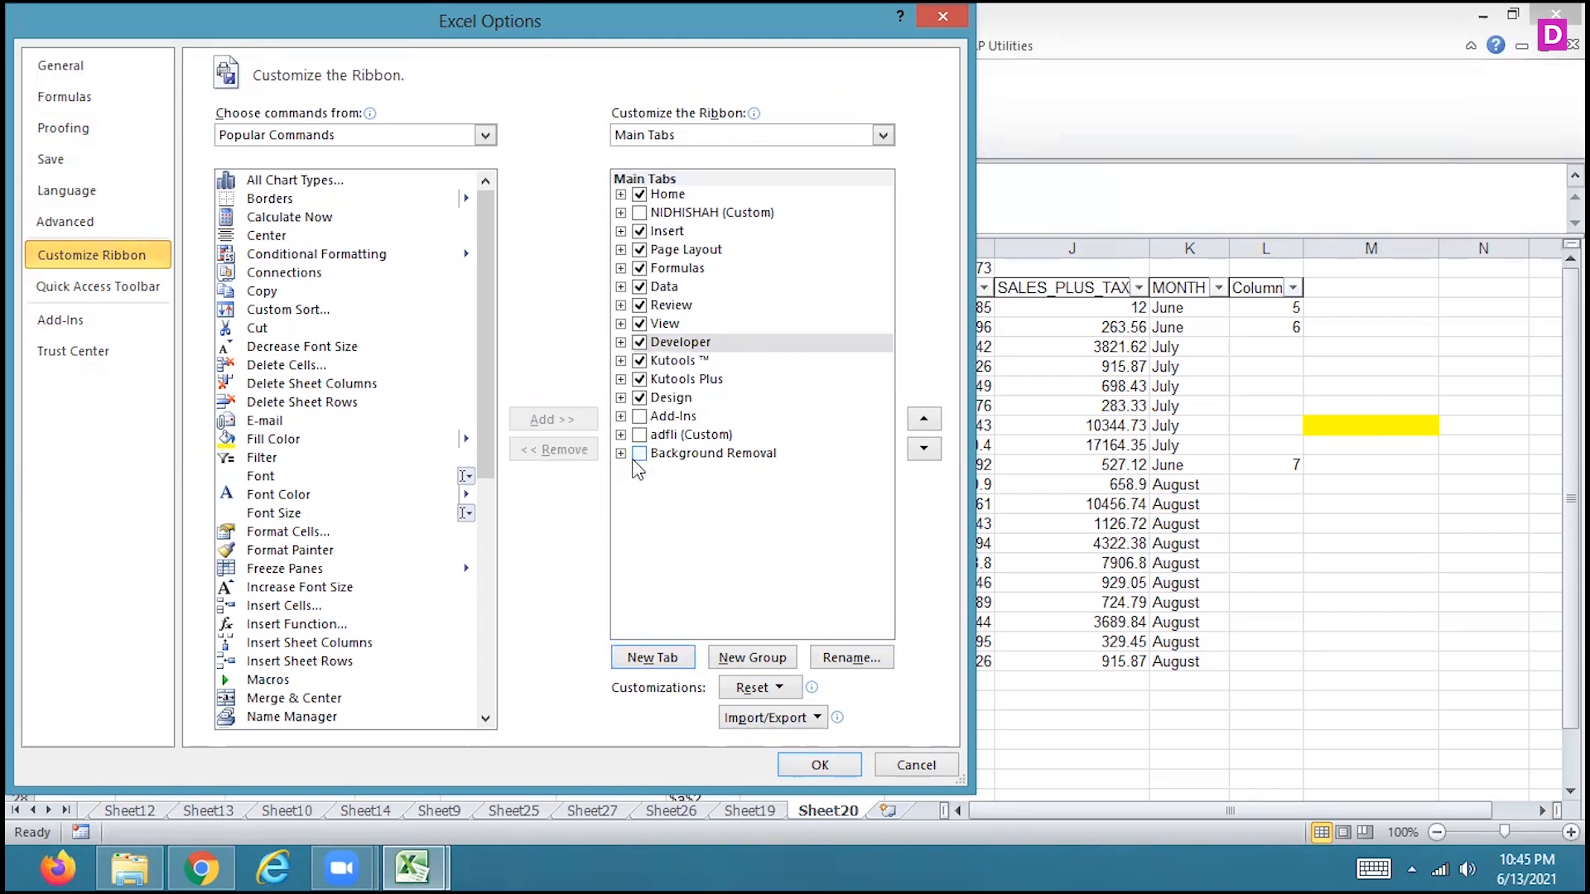
right_click(712, 213)
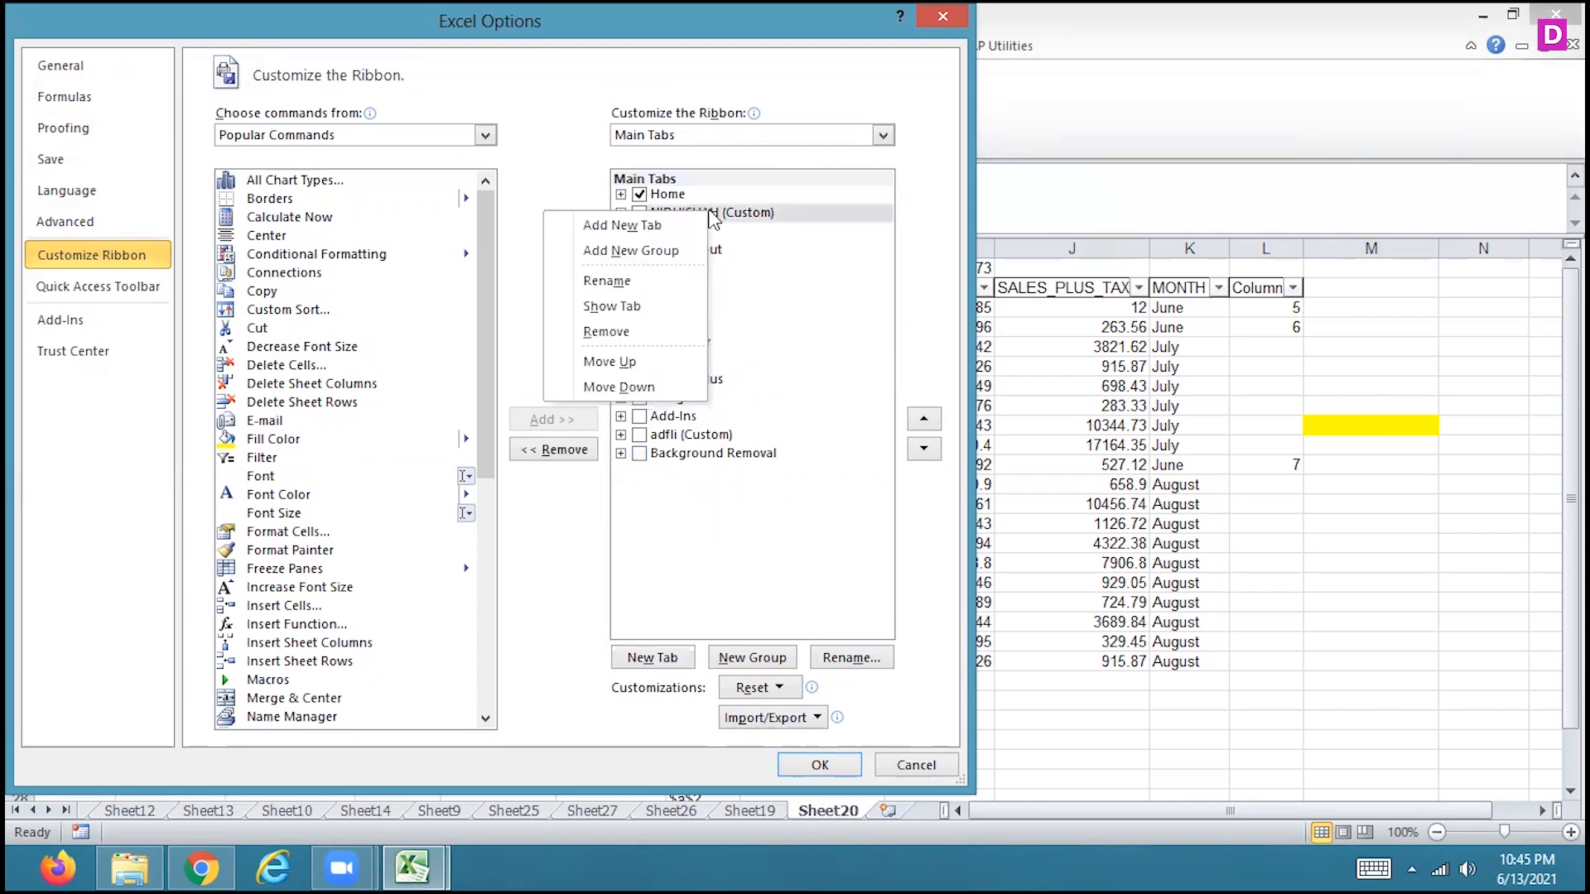
click(622, 332)
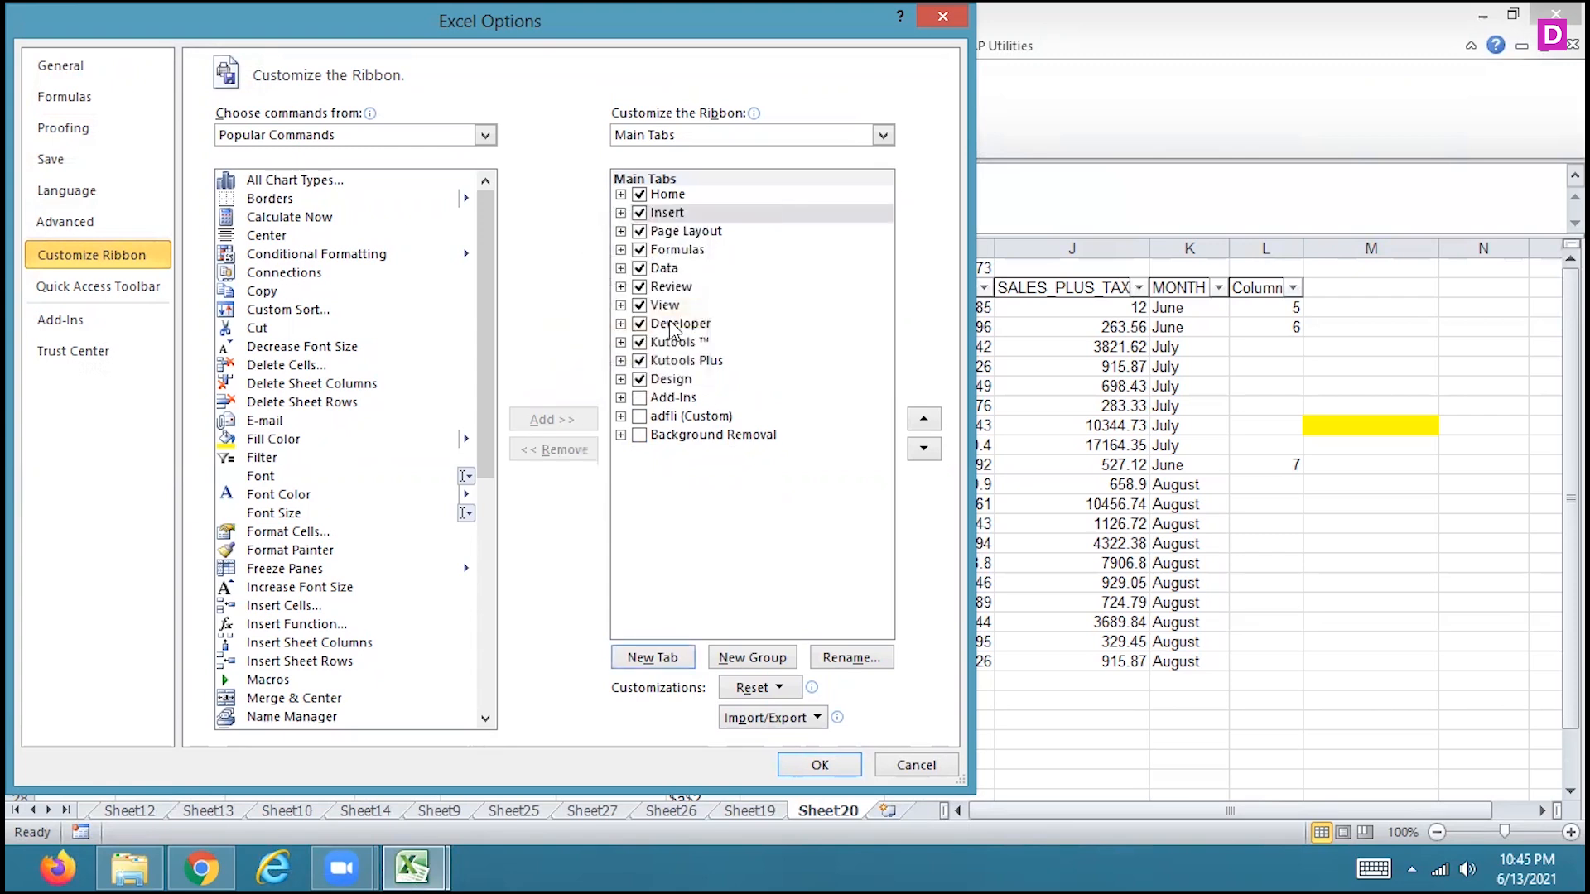
right_click(695, 418)
click(590, 543)
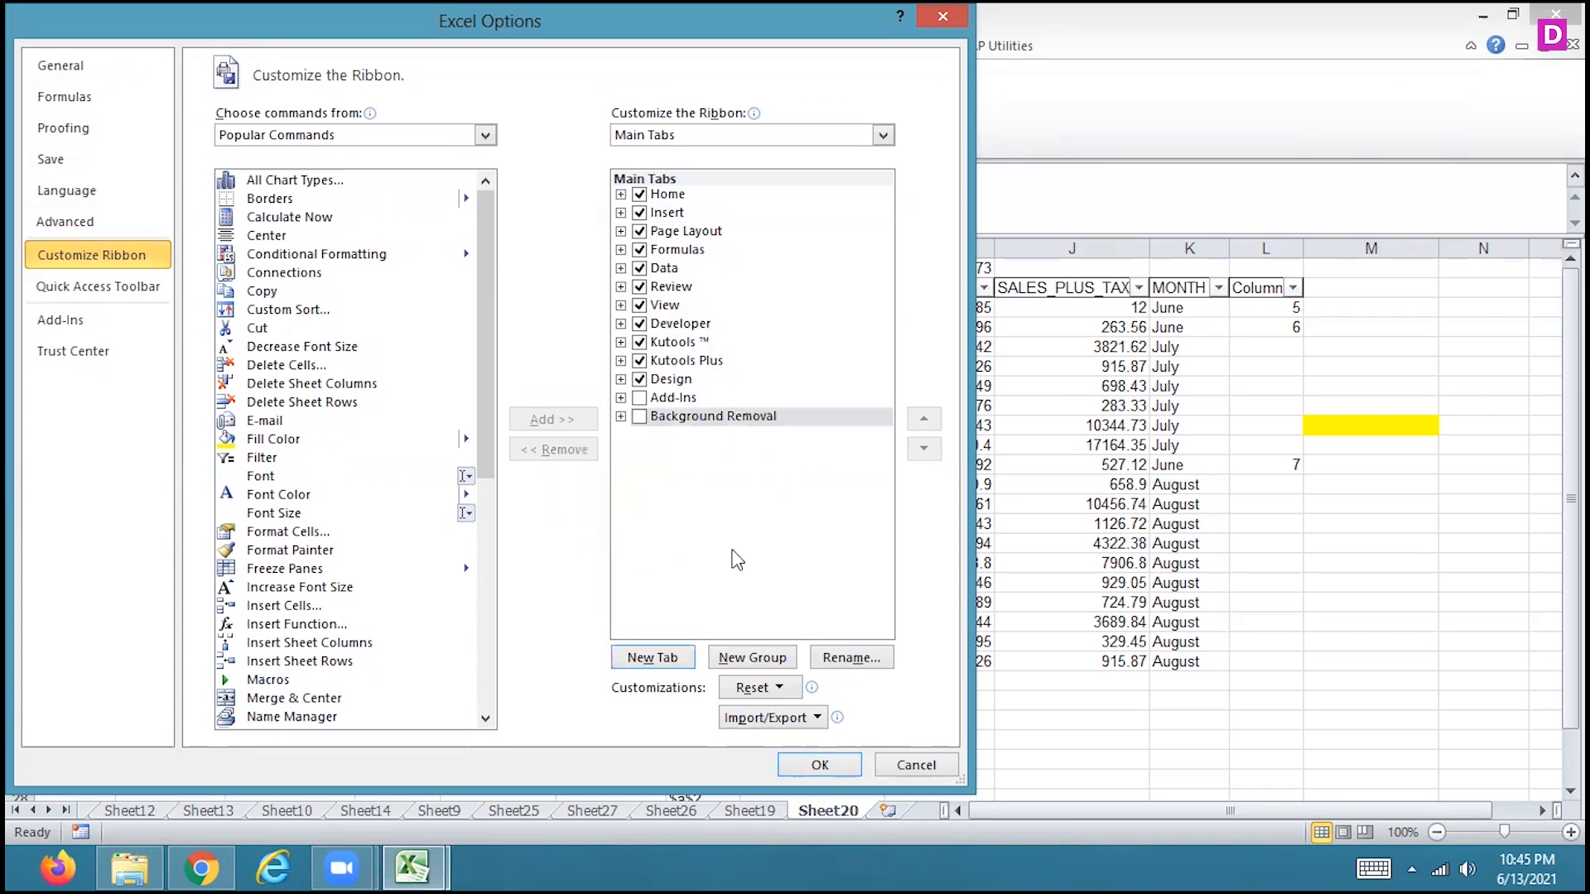
right_click(678, 420)
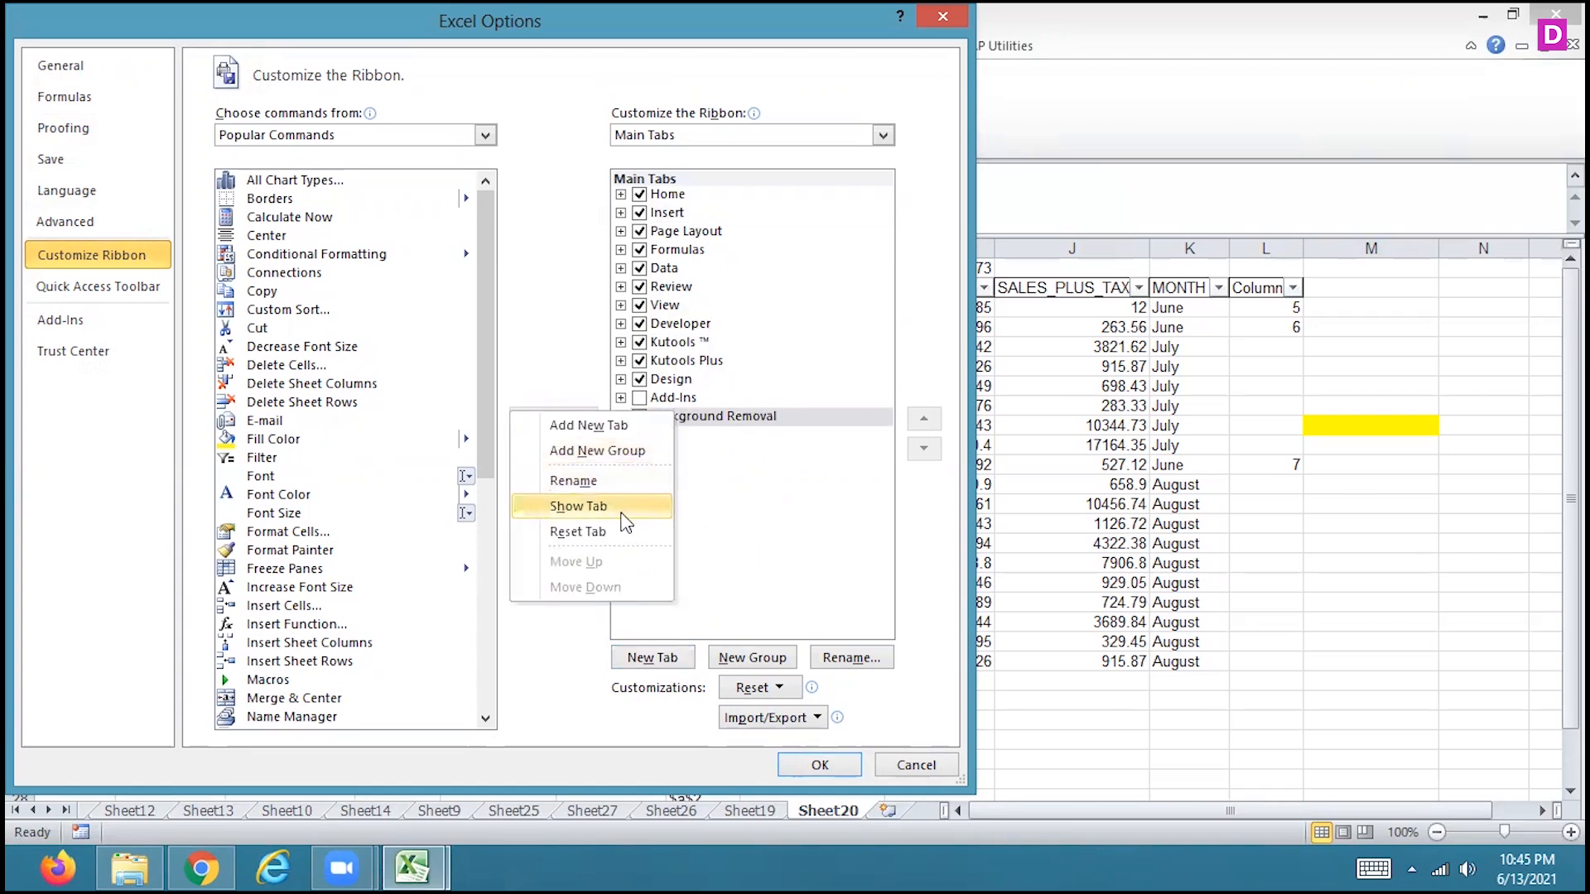
click(719, 569)
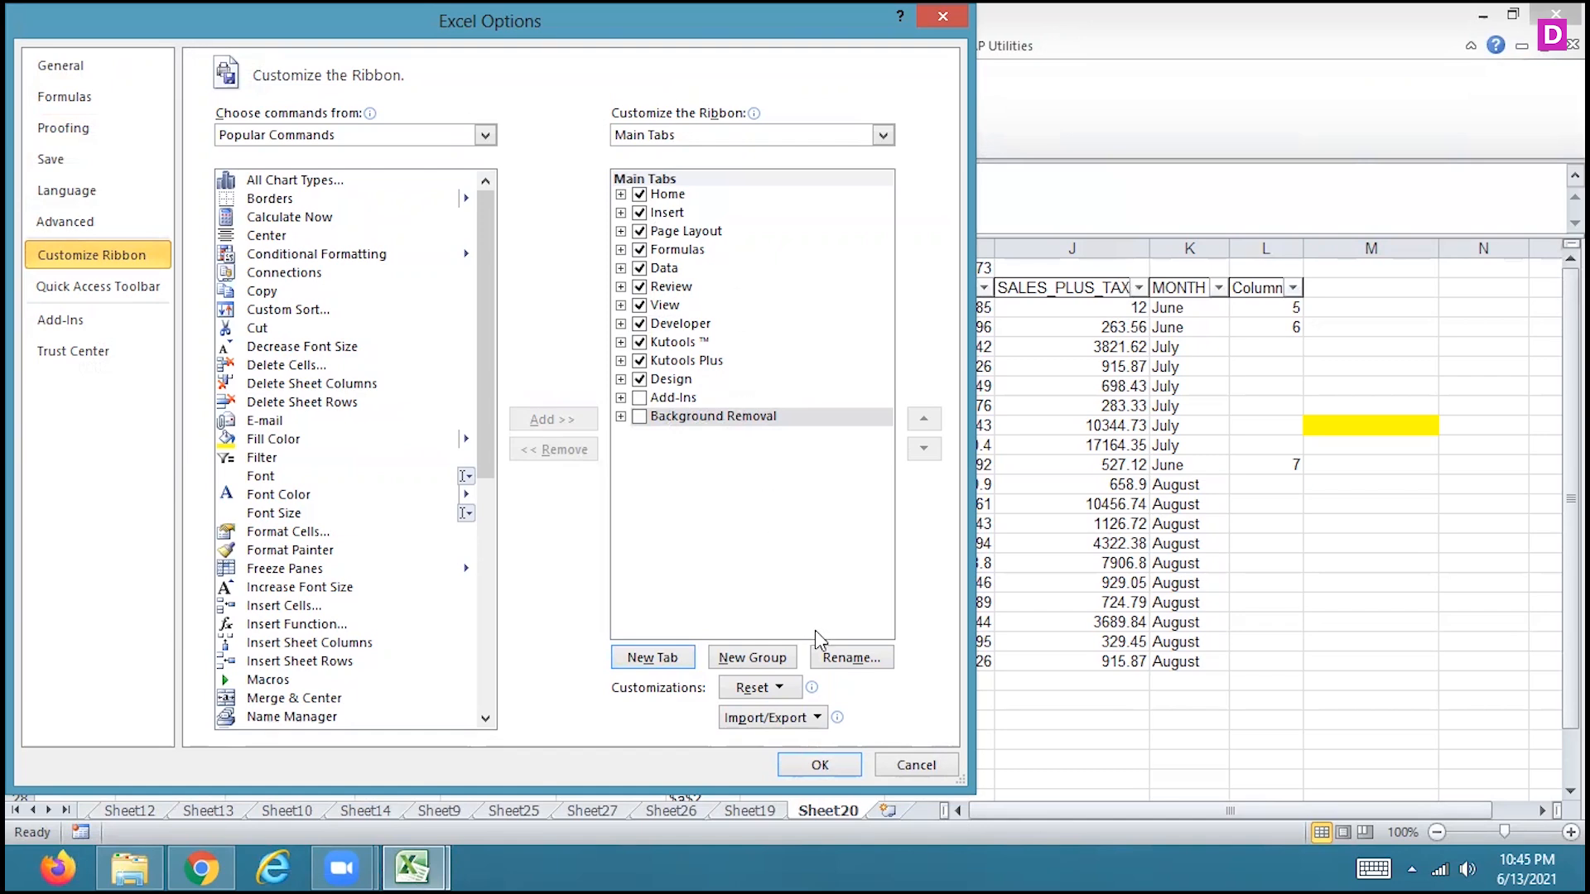
click(914, 775)
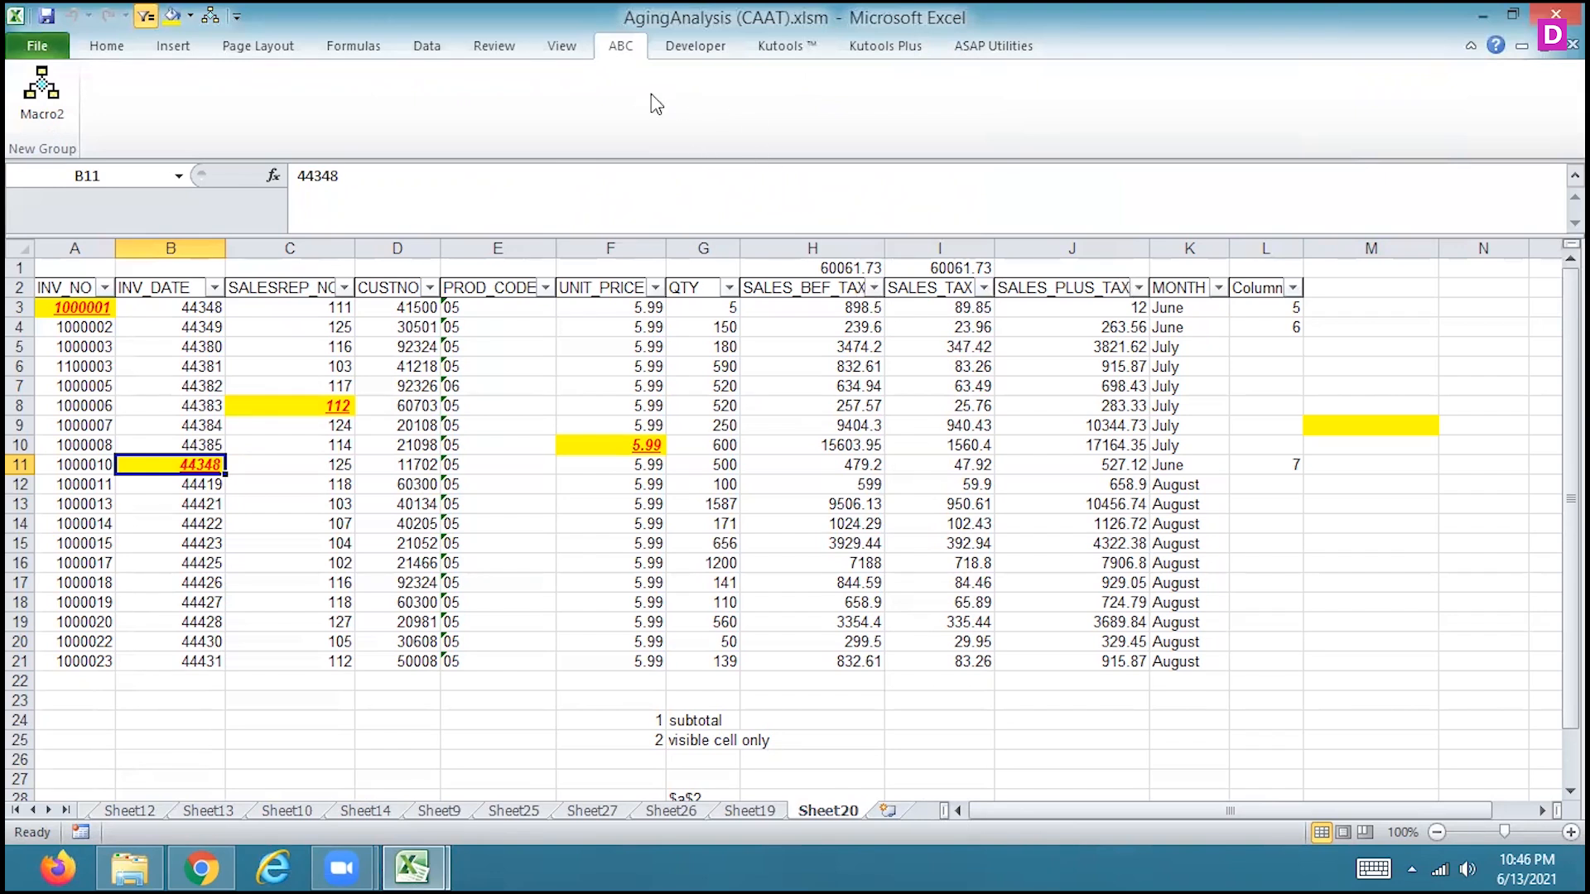
Examine the Kutools and Kutools Plus utilities, including the Kutools Select options, and the Data commands
click(768, 50)
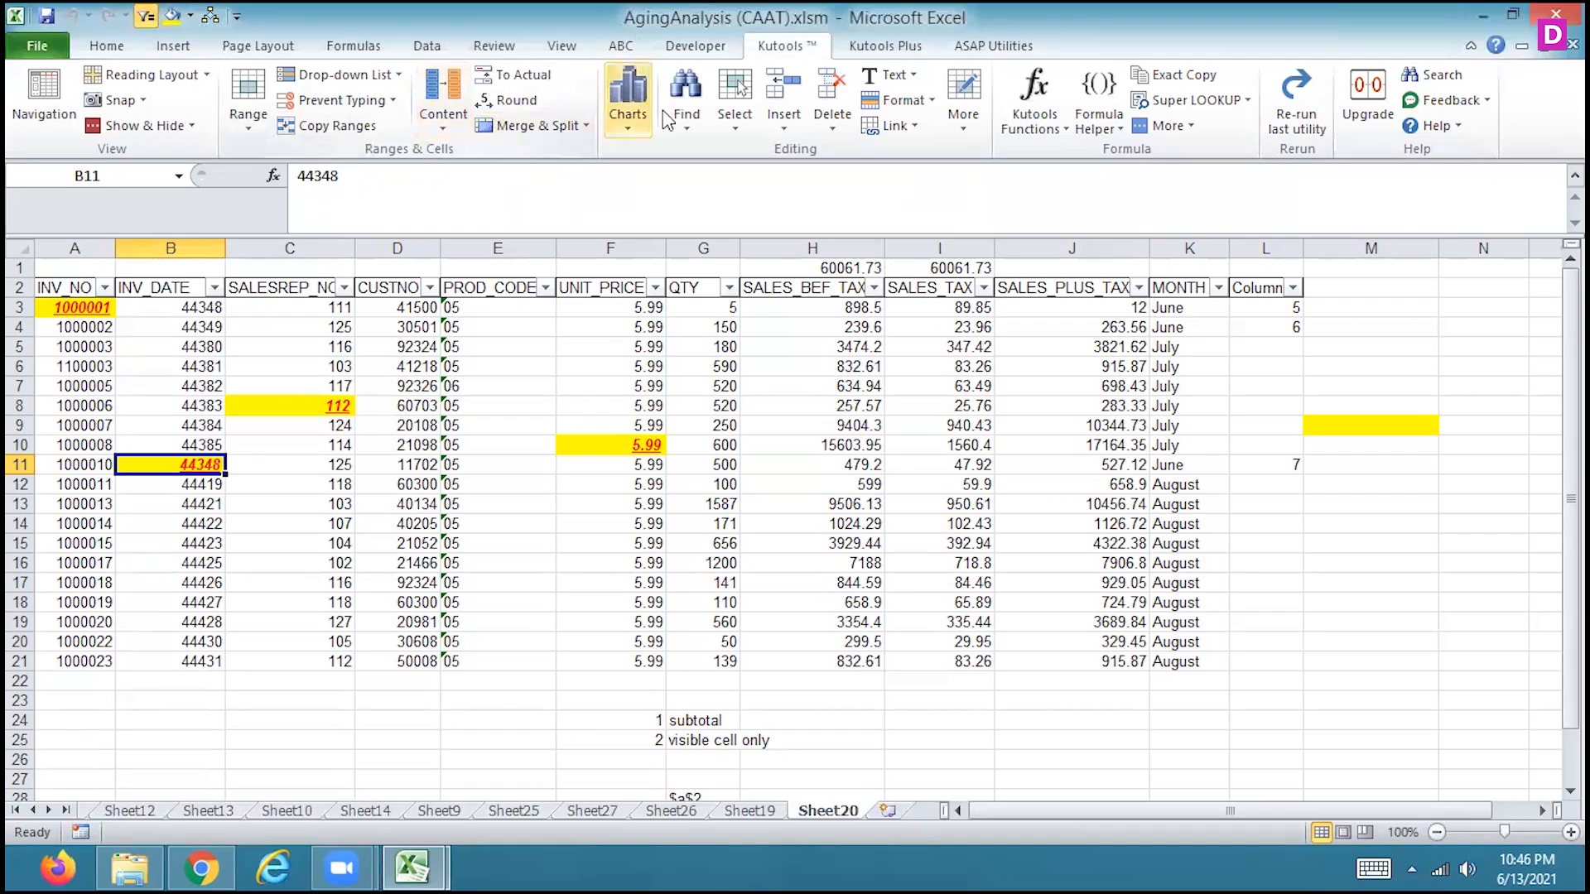
click(879, 53)
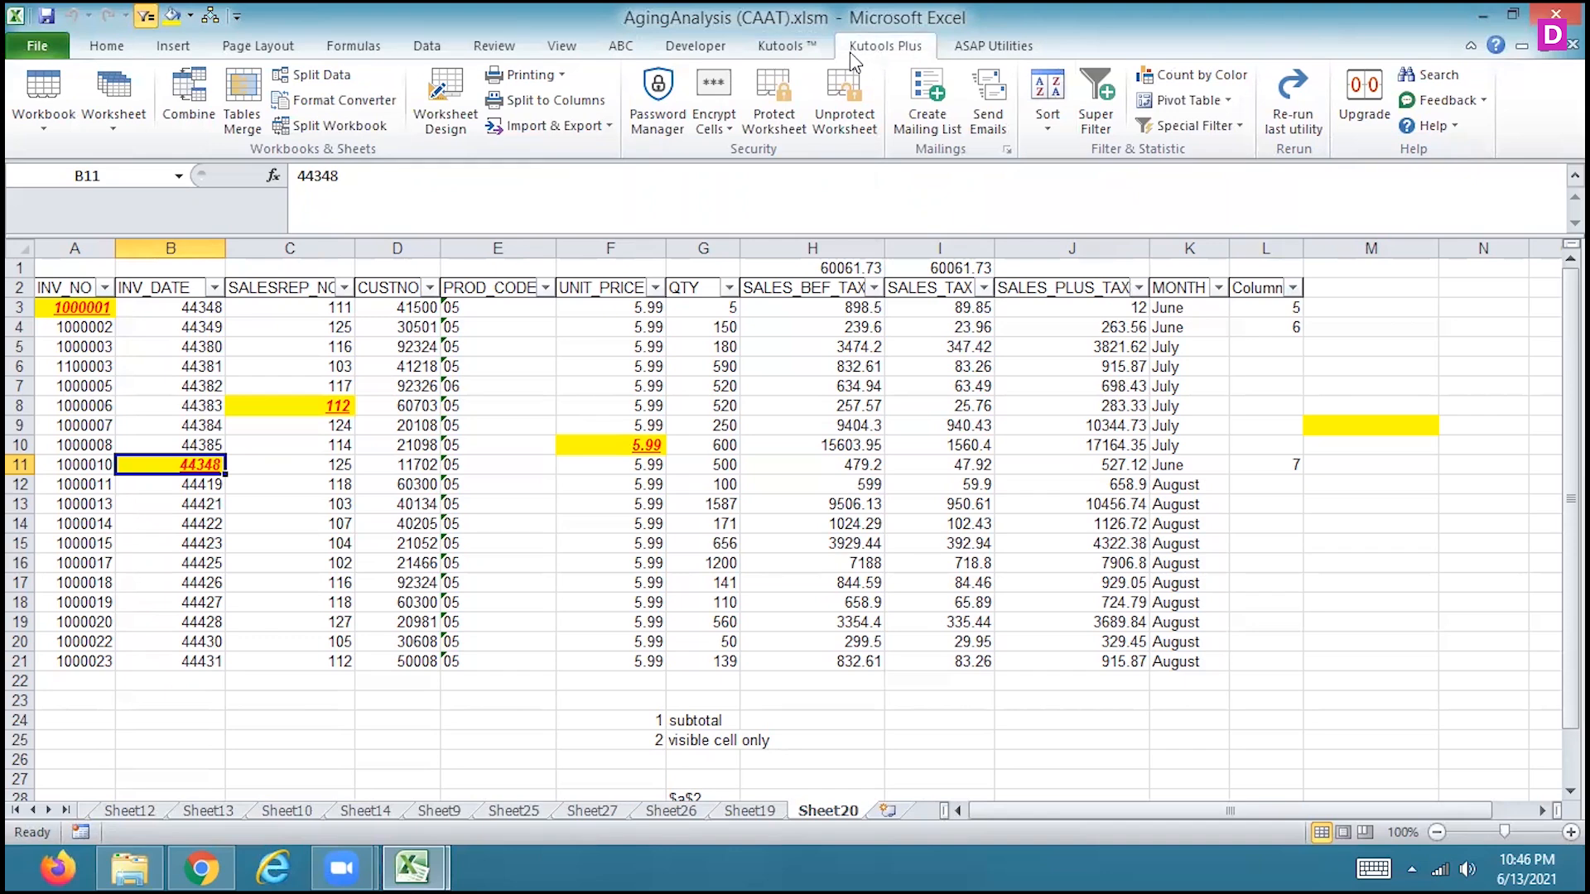
click(813, 54)
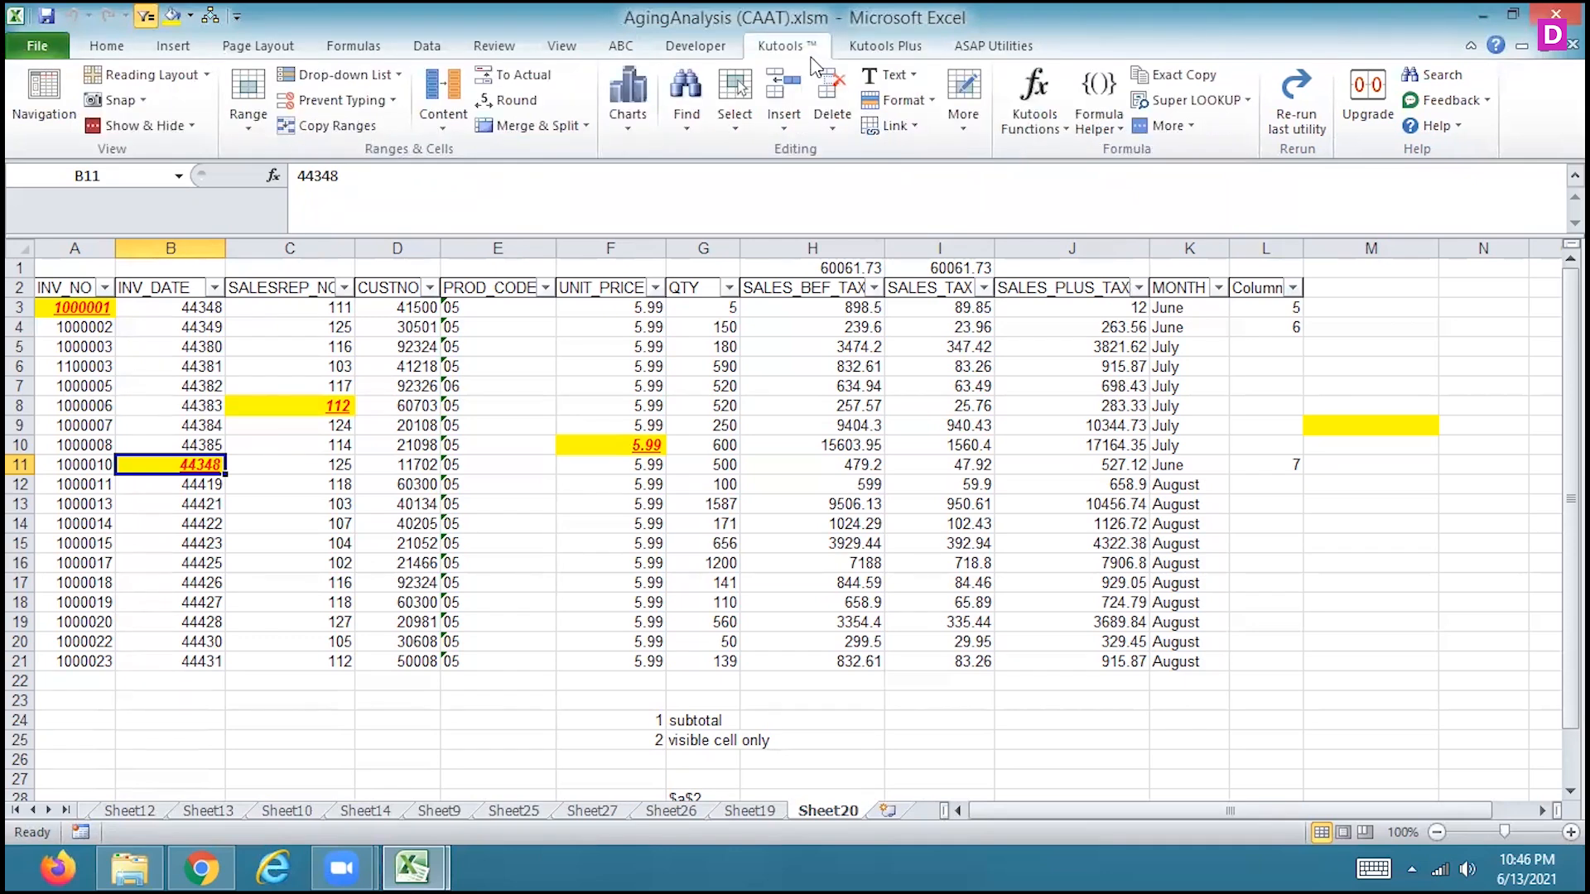
click(724, 131)
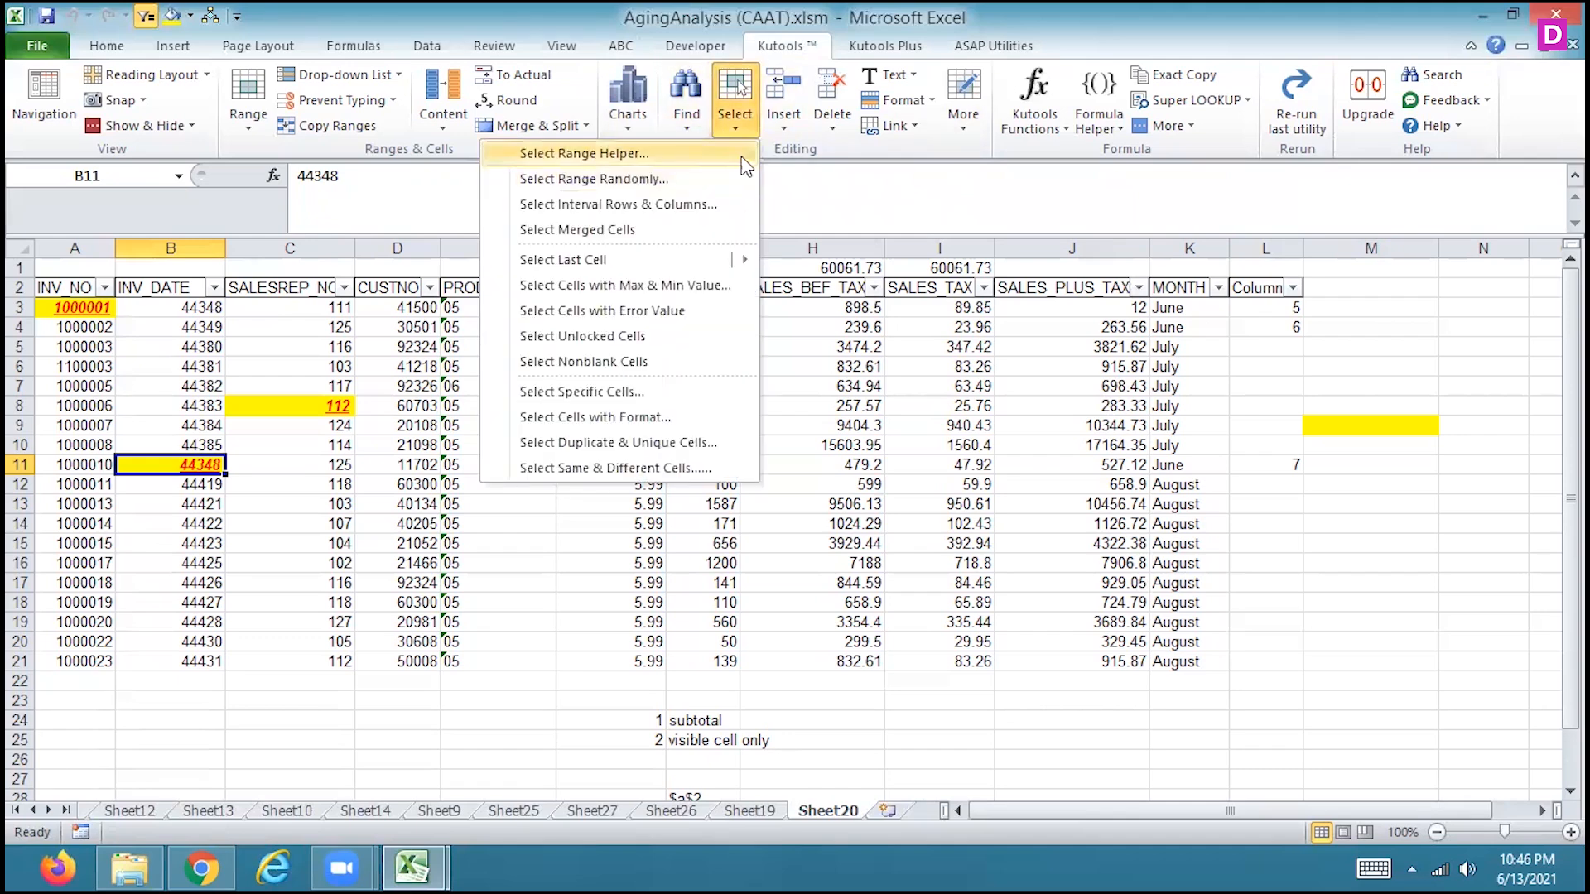
click(803, 224)
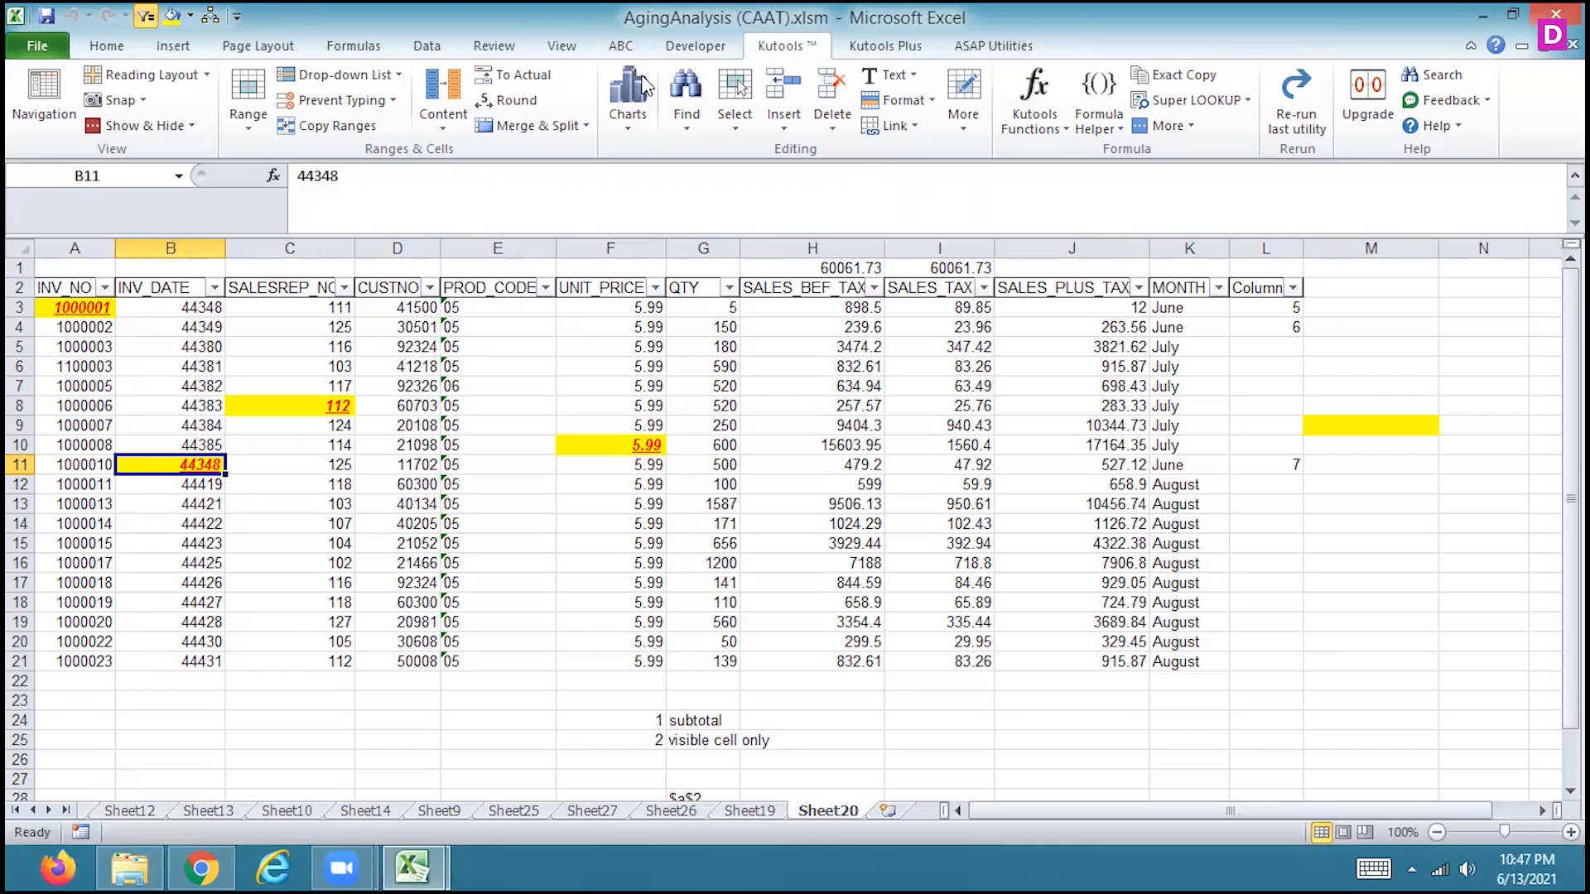
click(725, 139)
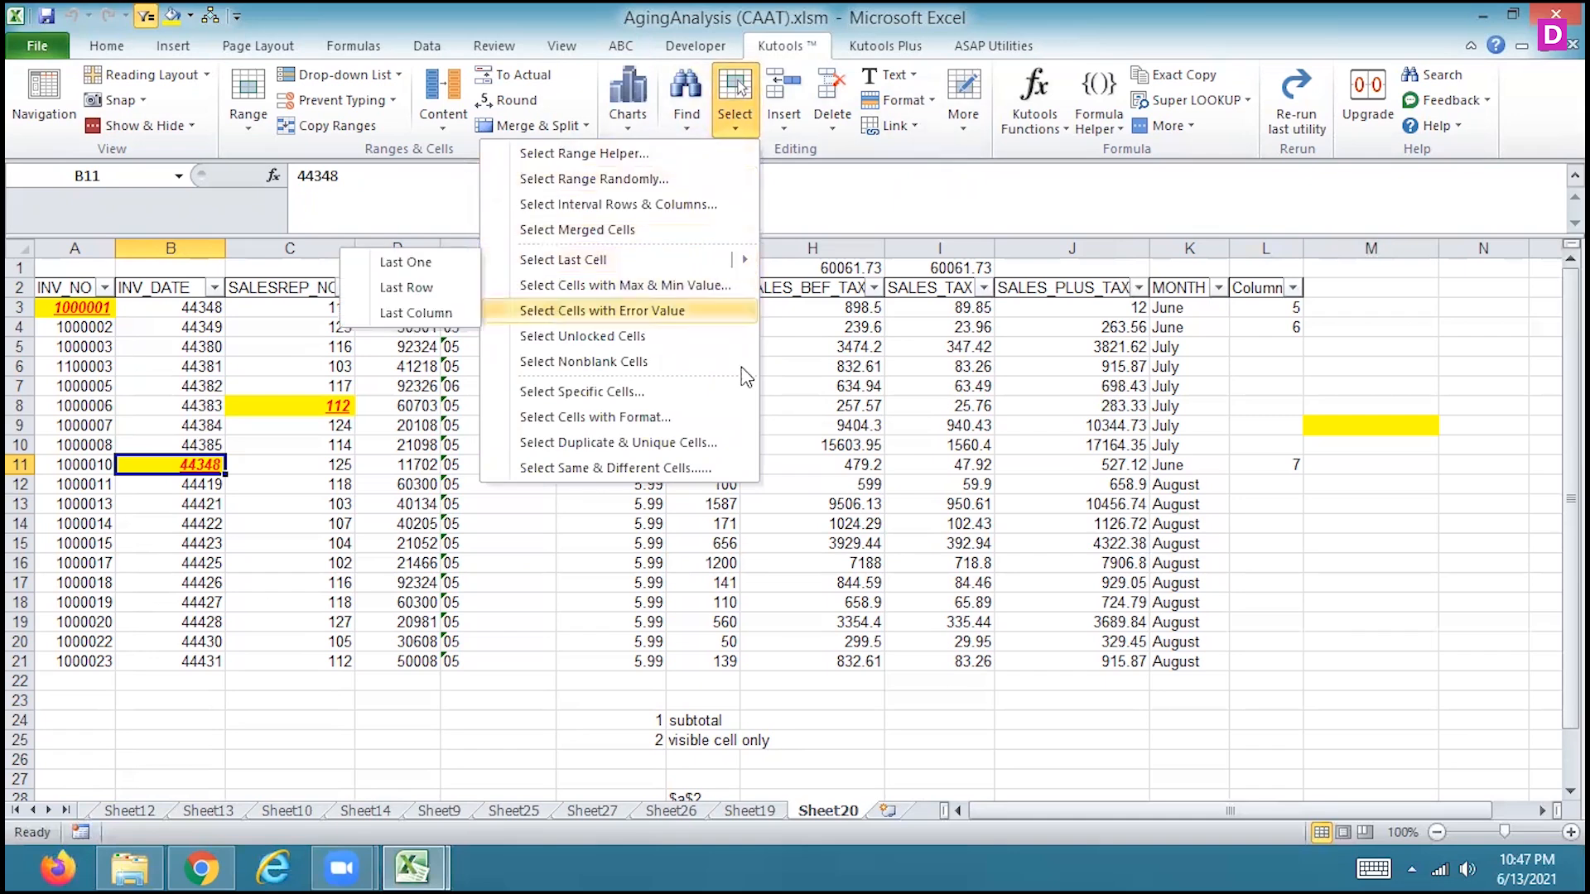
click(568, 533)
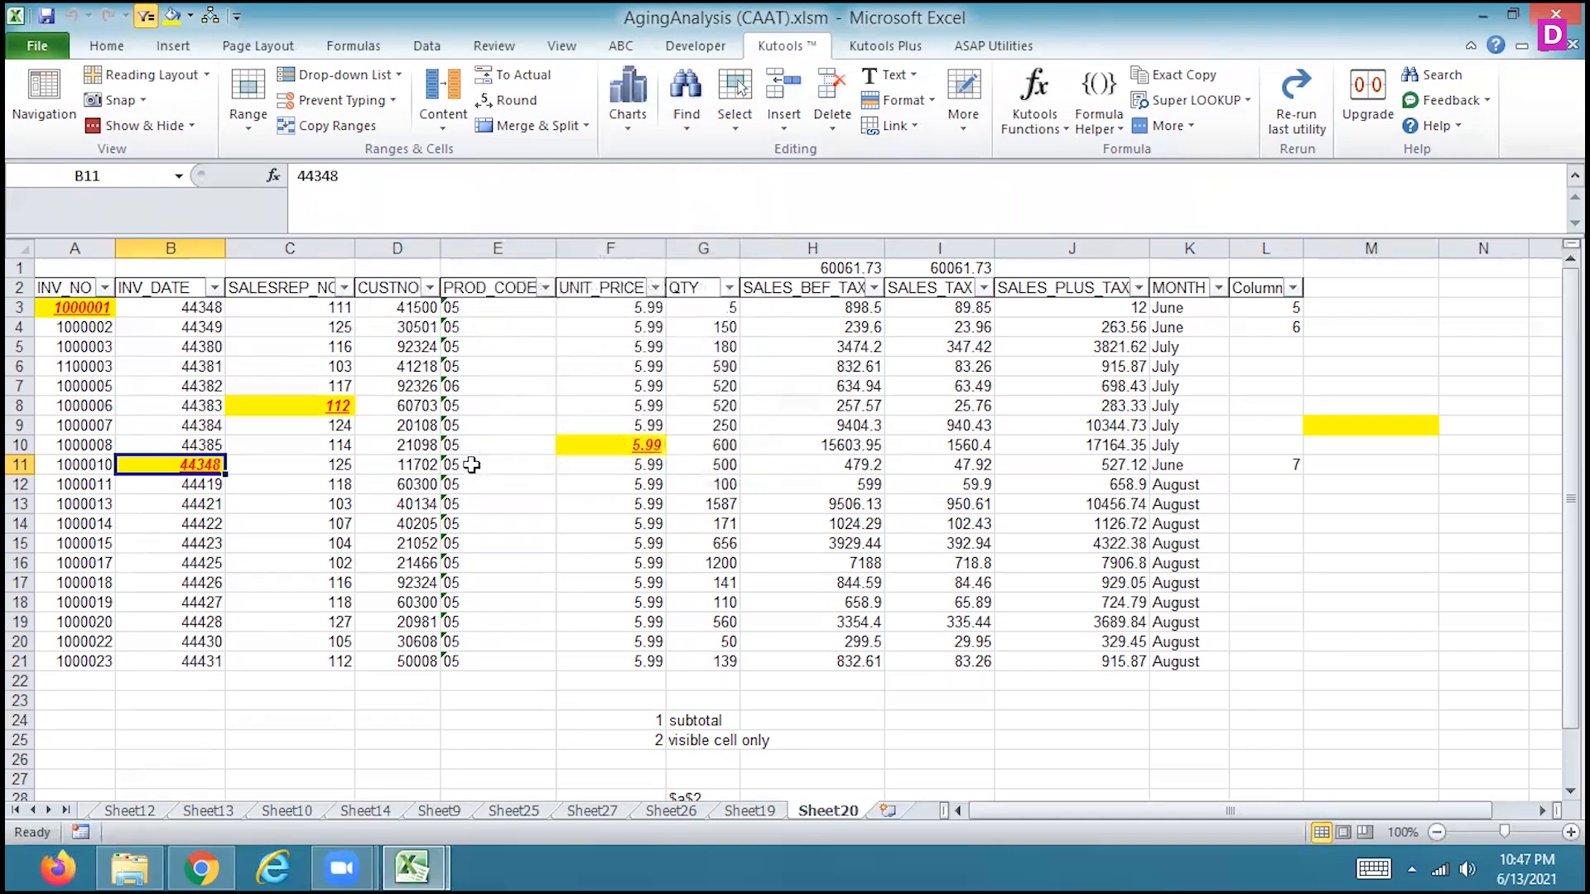
click(427, 47)
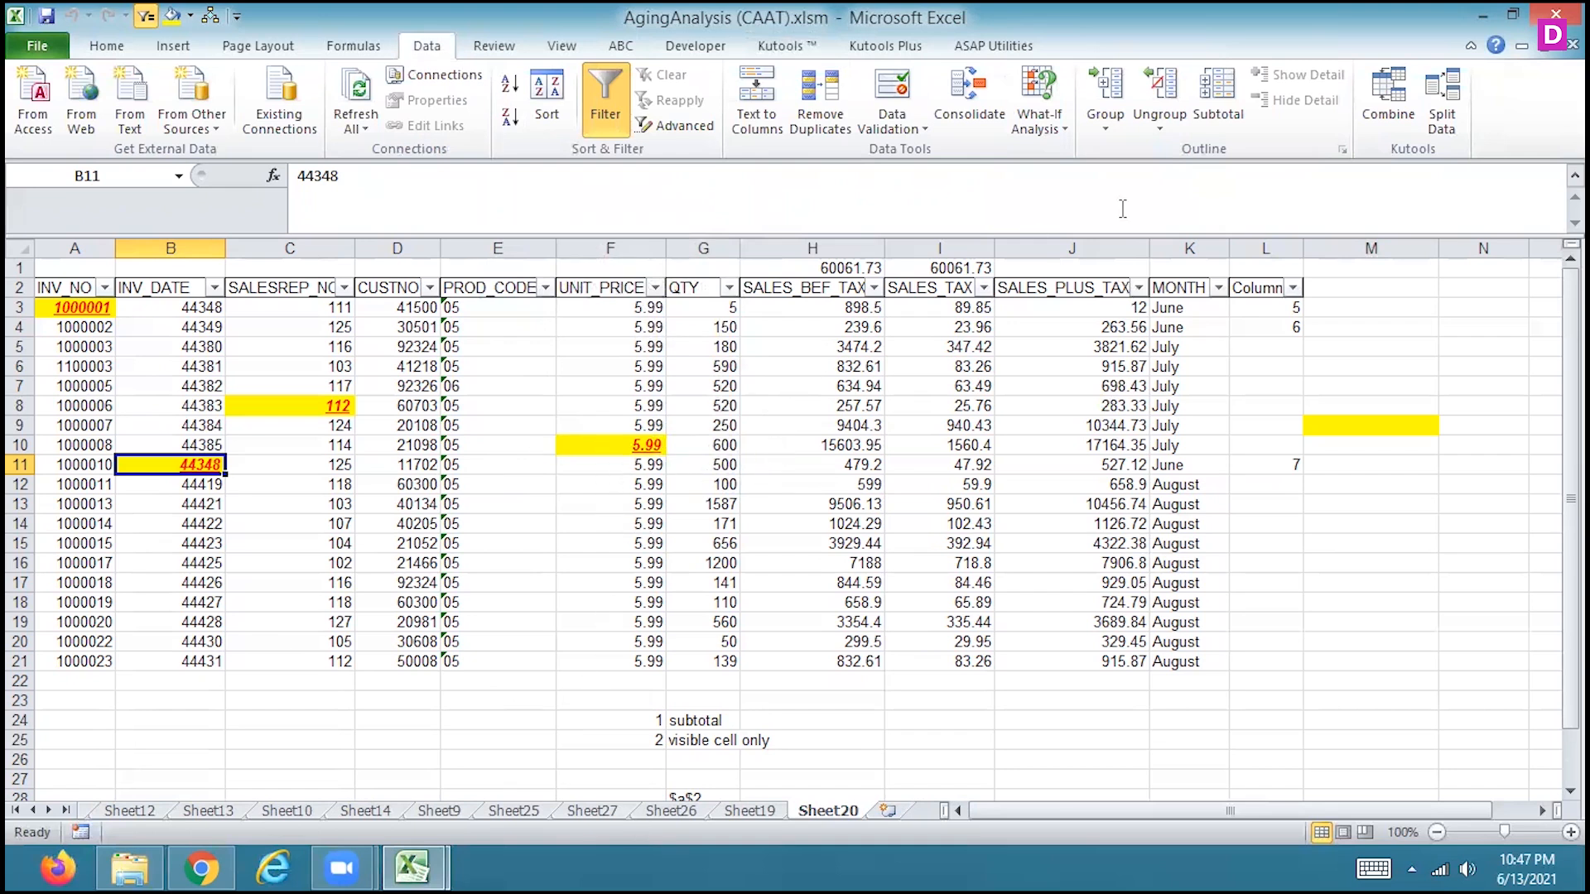
click(367, 46)
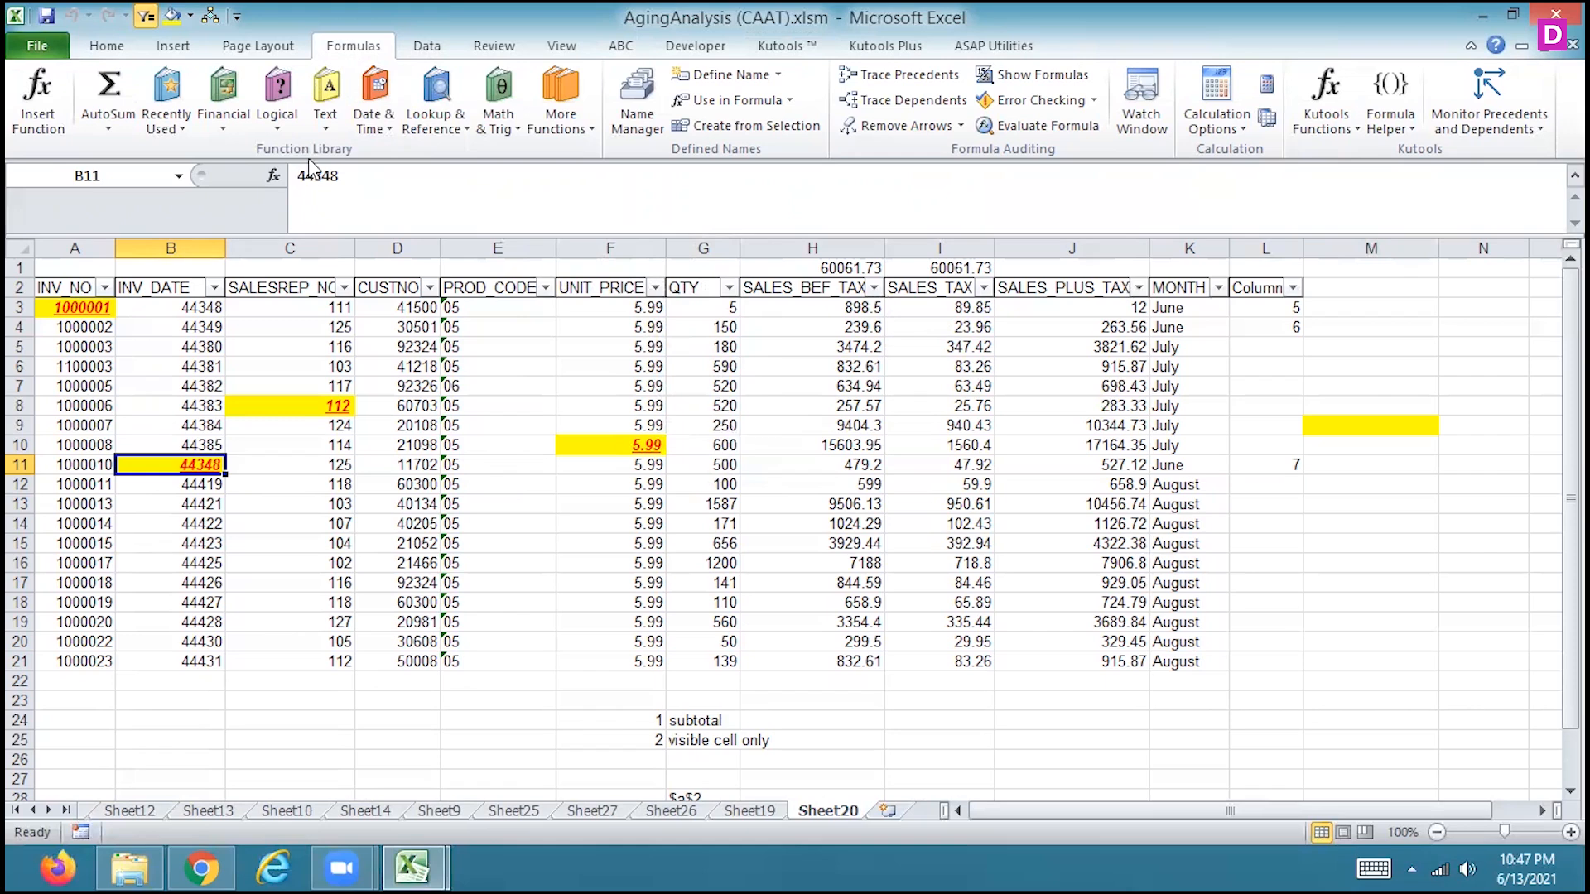
click(276, 45)
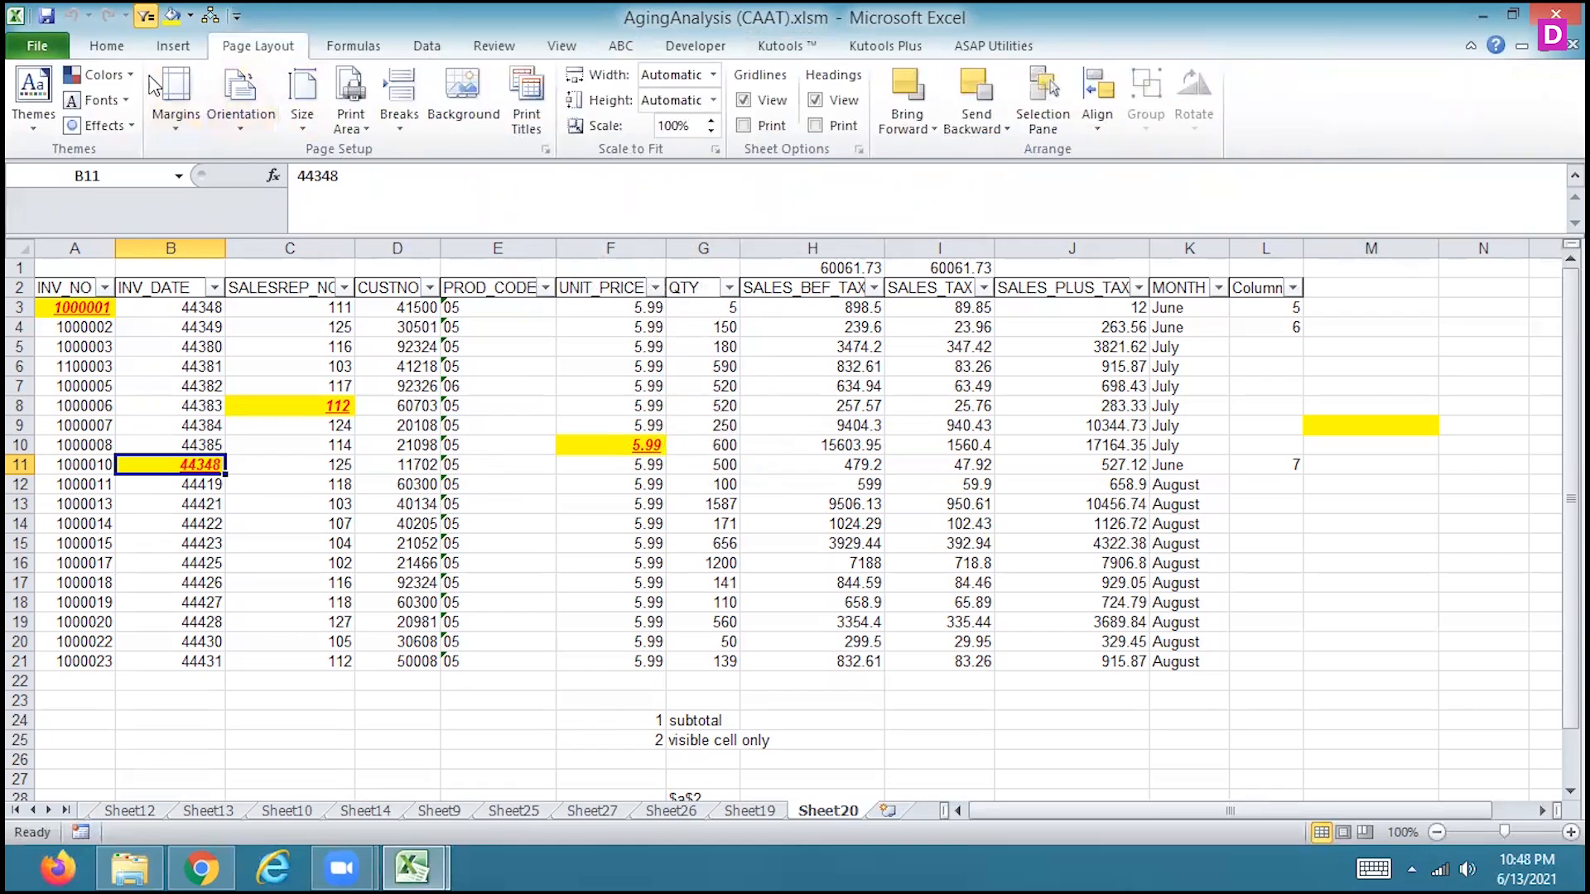
click(166, 48)
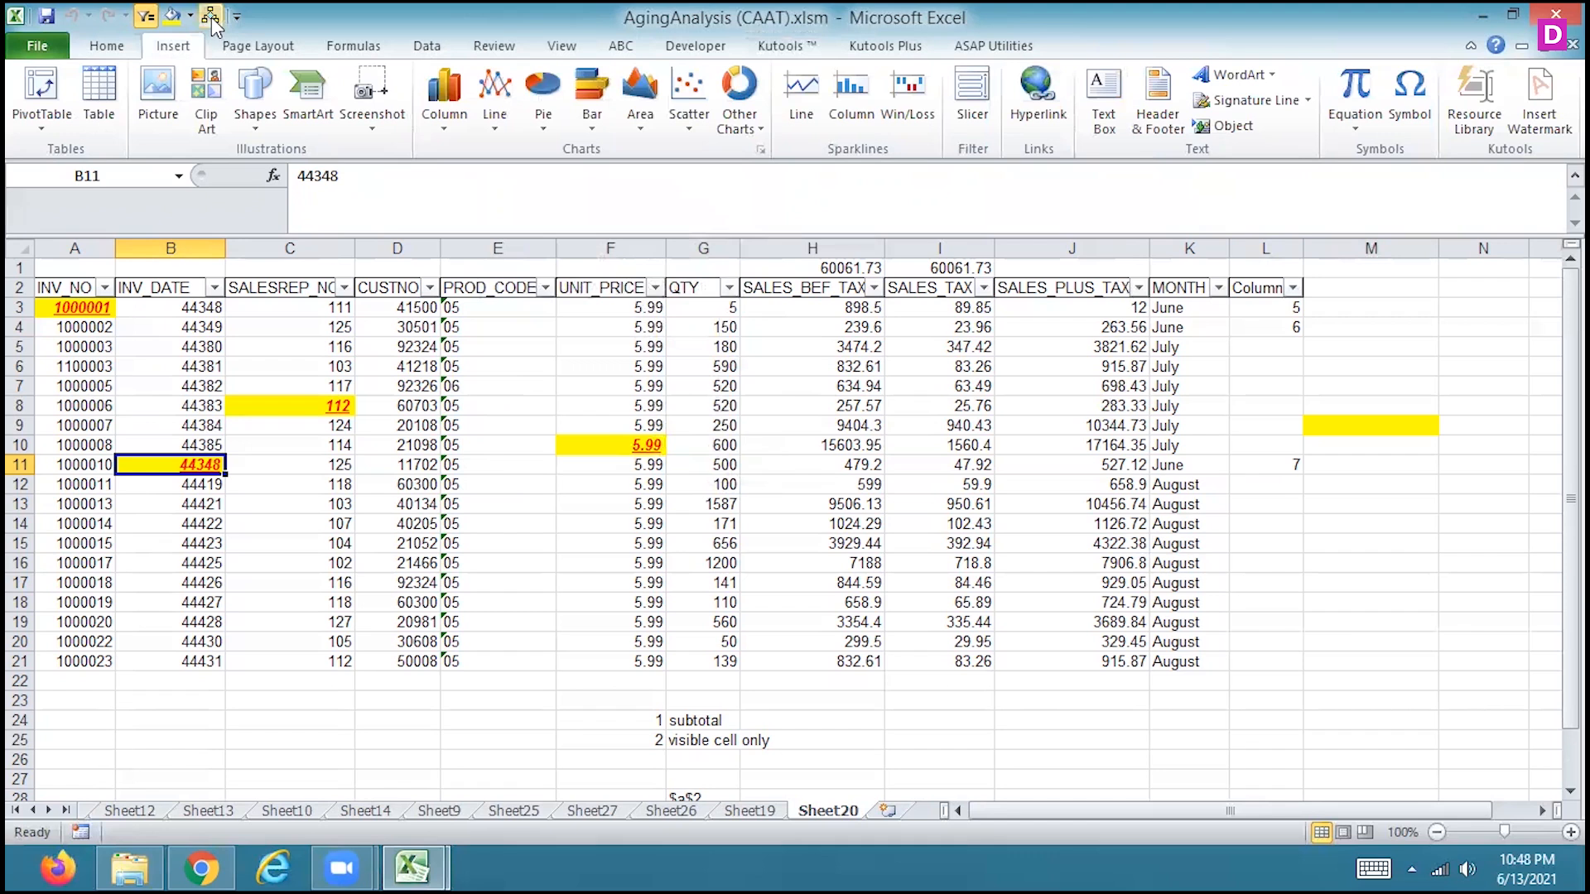
Run the recorded formatting macro on cells B4 and D12 of Sheet20
click(174, 329)
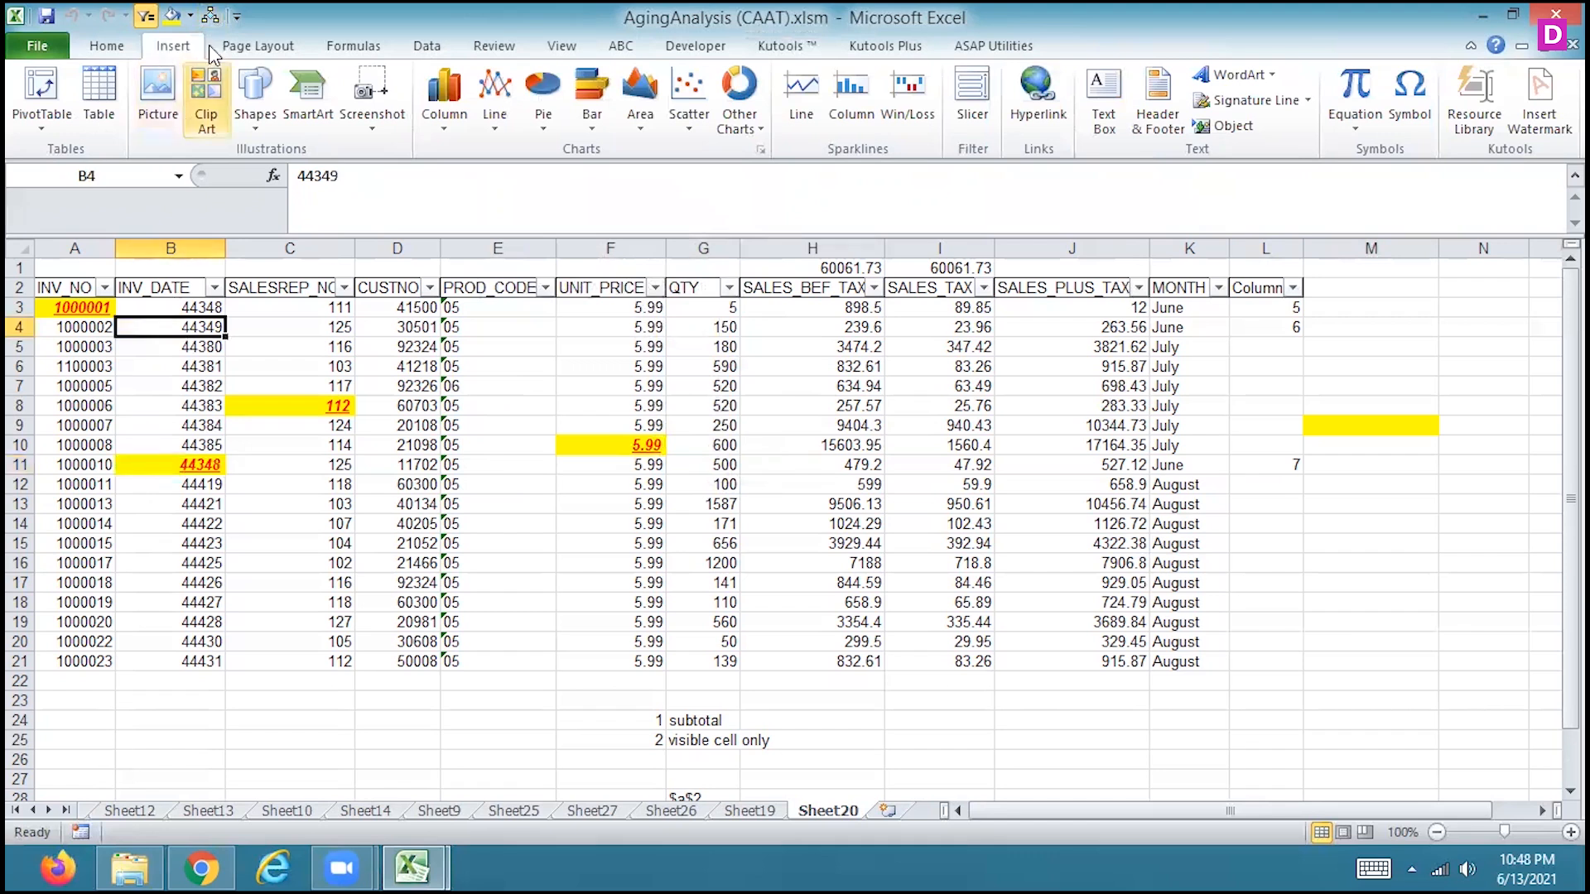
click(210, 15)
click(439, 479)
click(210, 15)
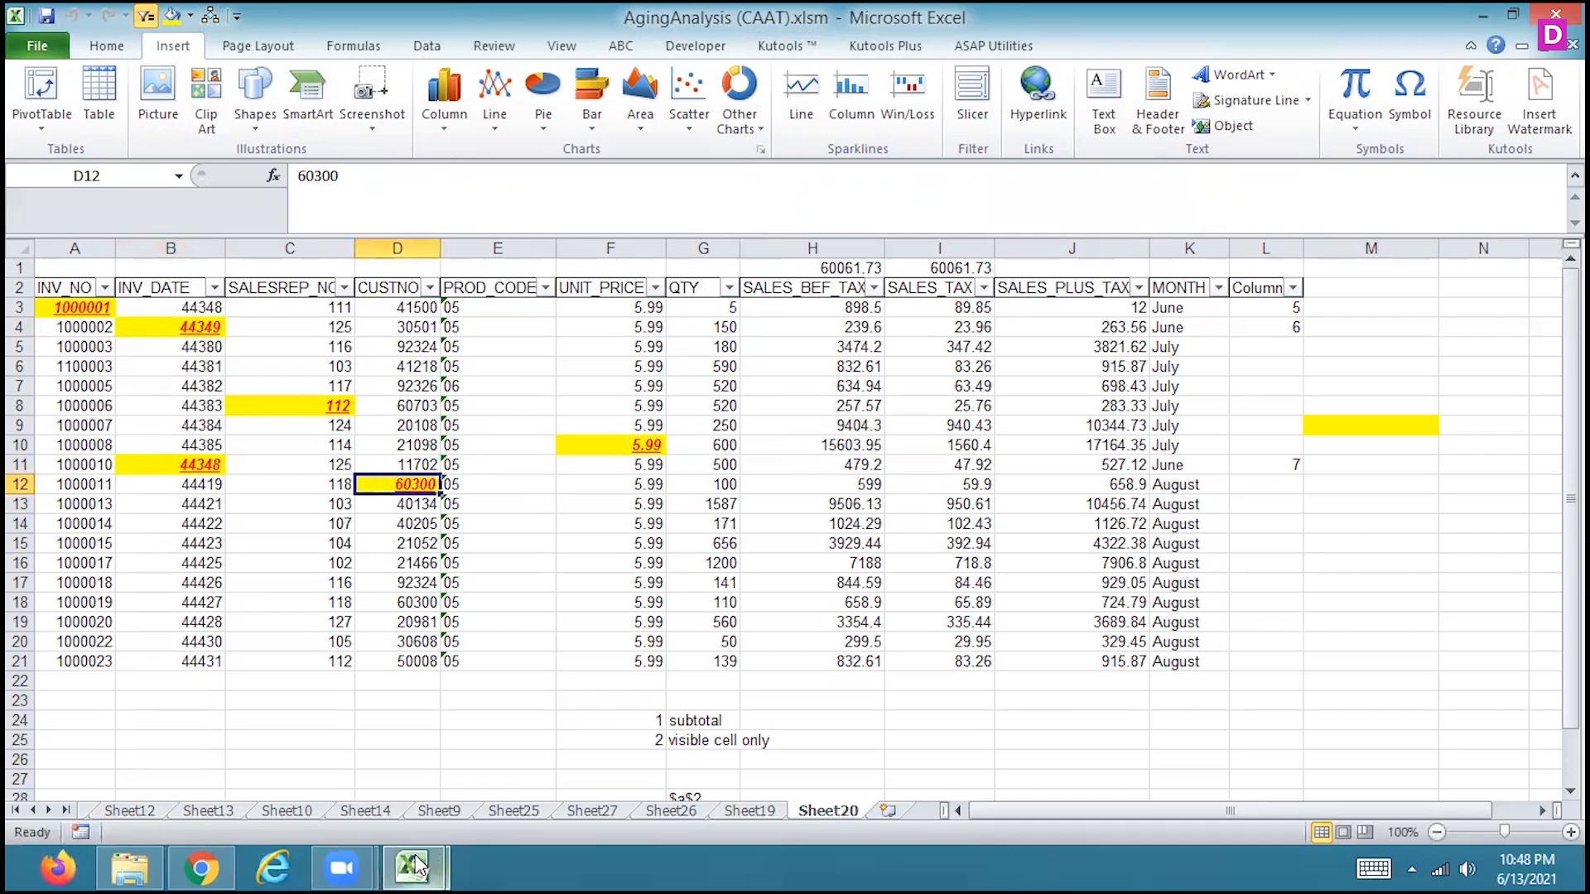
Switch to New Microsoft Excel Worksheet (9).xlsx and run the recorded formatting macro on cell A1
mouse_move(418, 867)
click(298, 820)
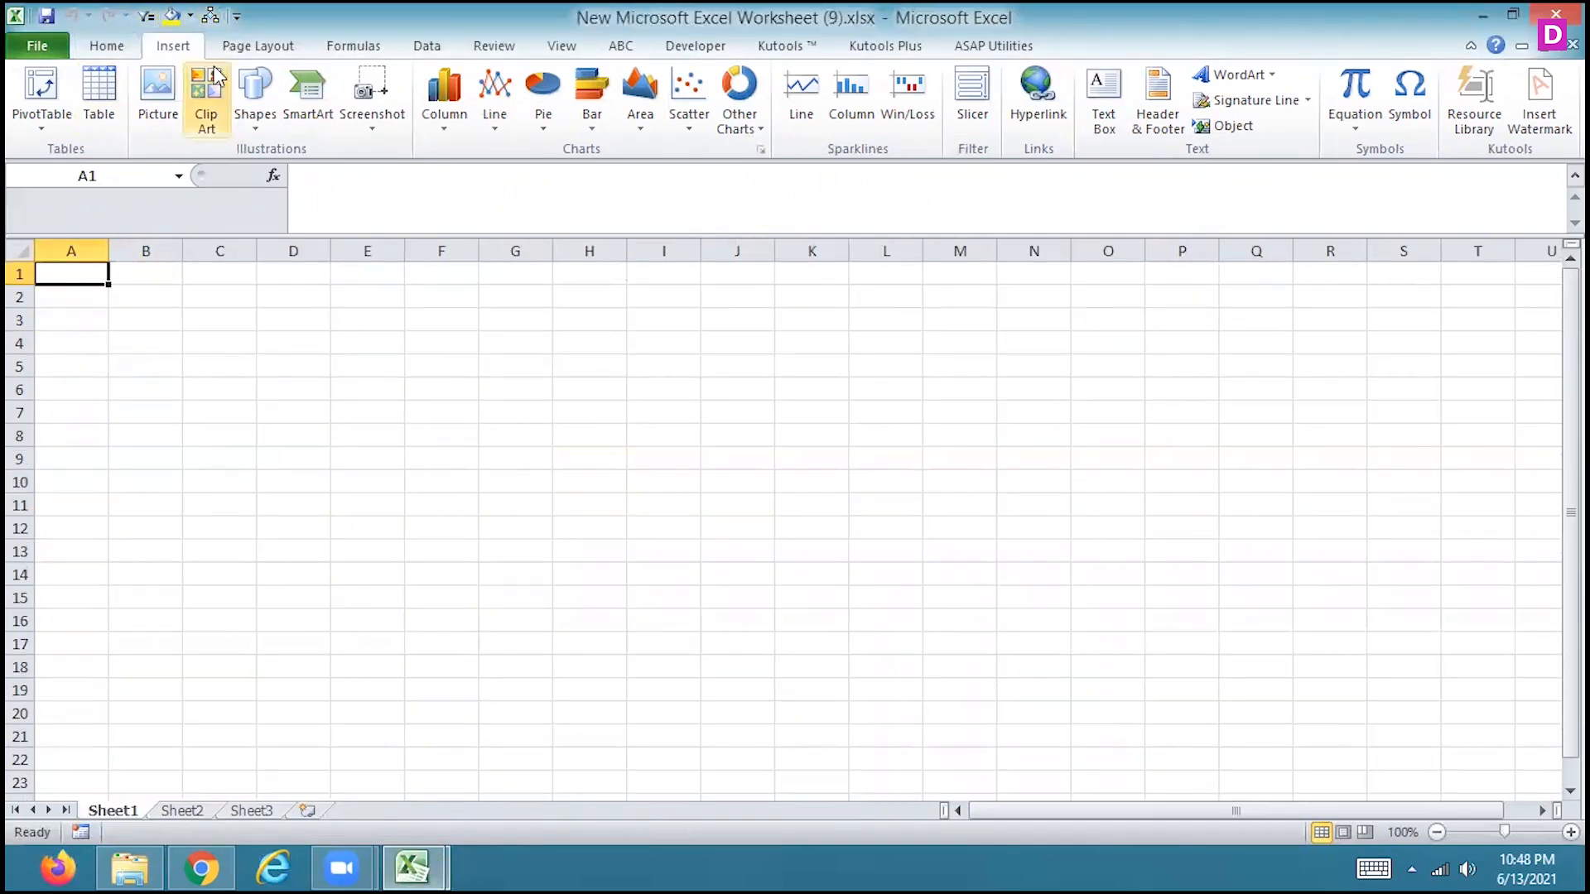
click(212, 16)
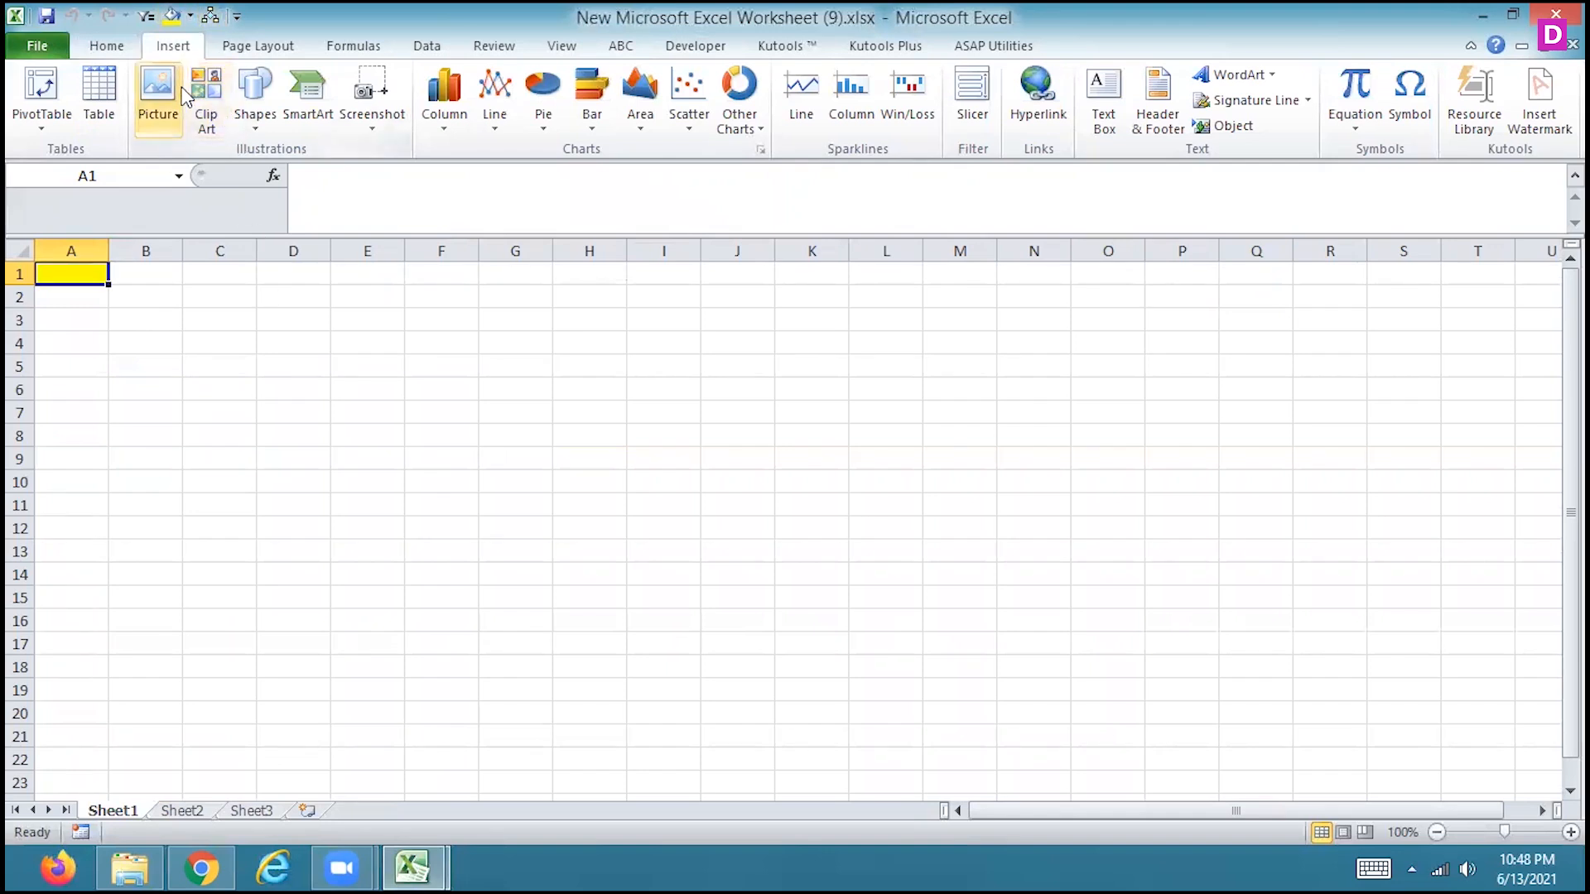
Open the recent workbook pivottable.xlsm and enable its content
click(42, 39)
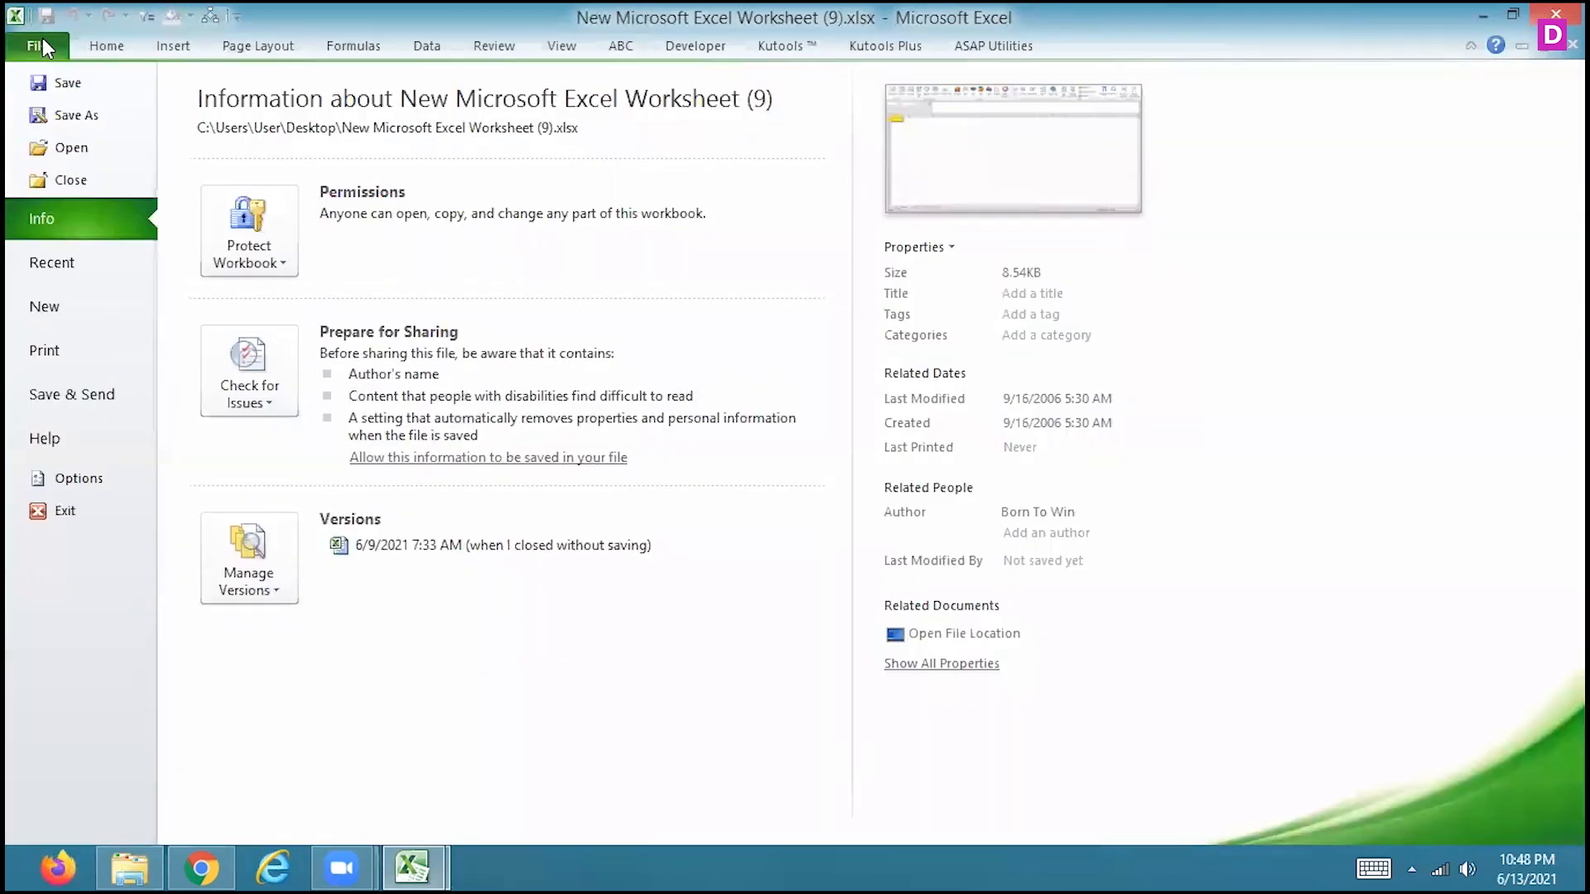
click(69, 271)
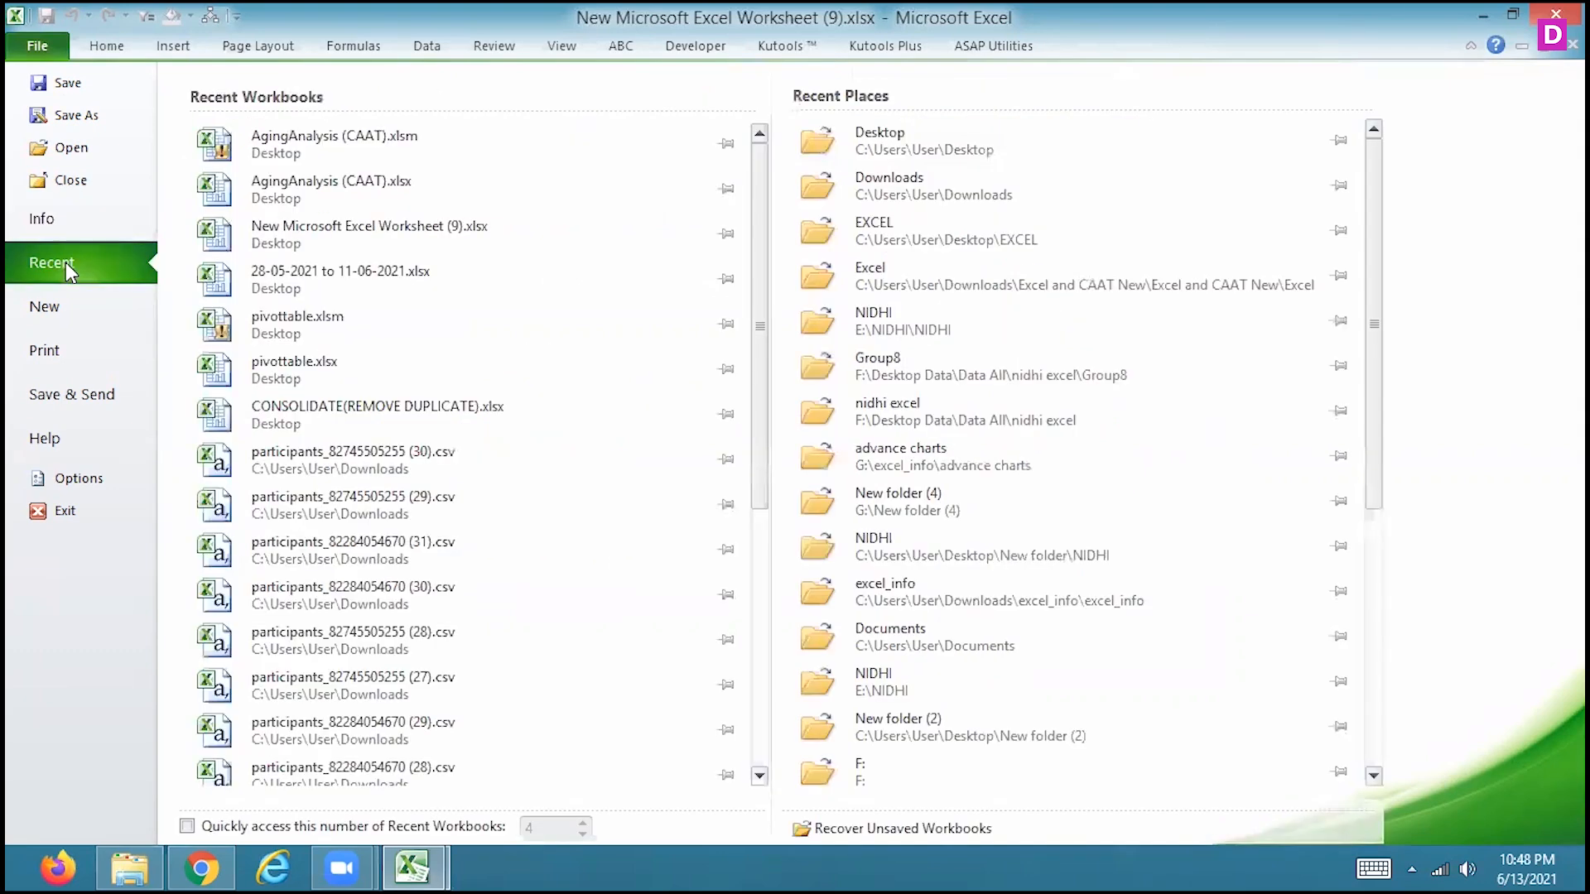
click(294, 327)
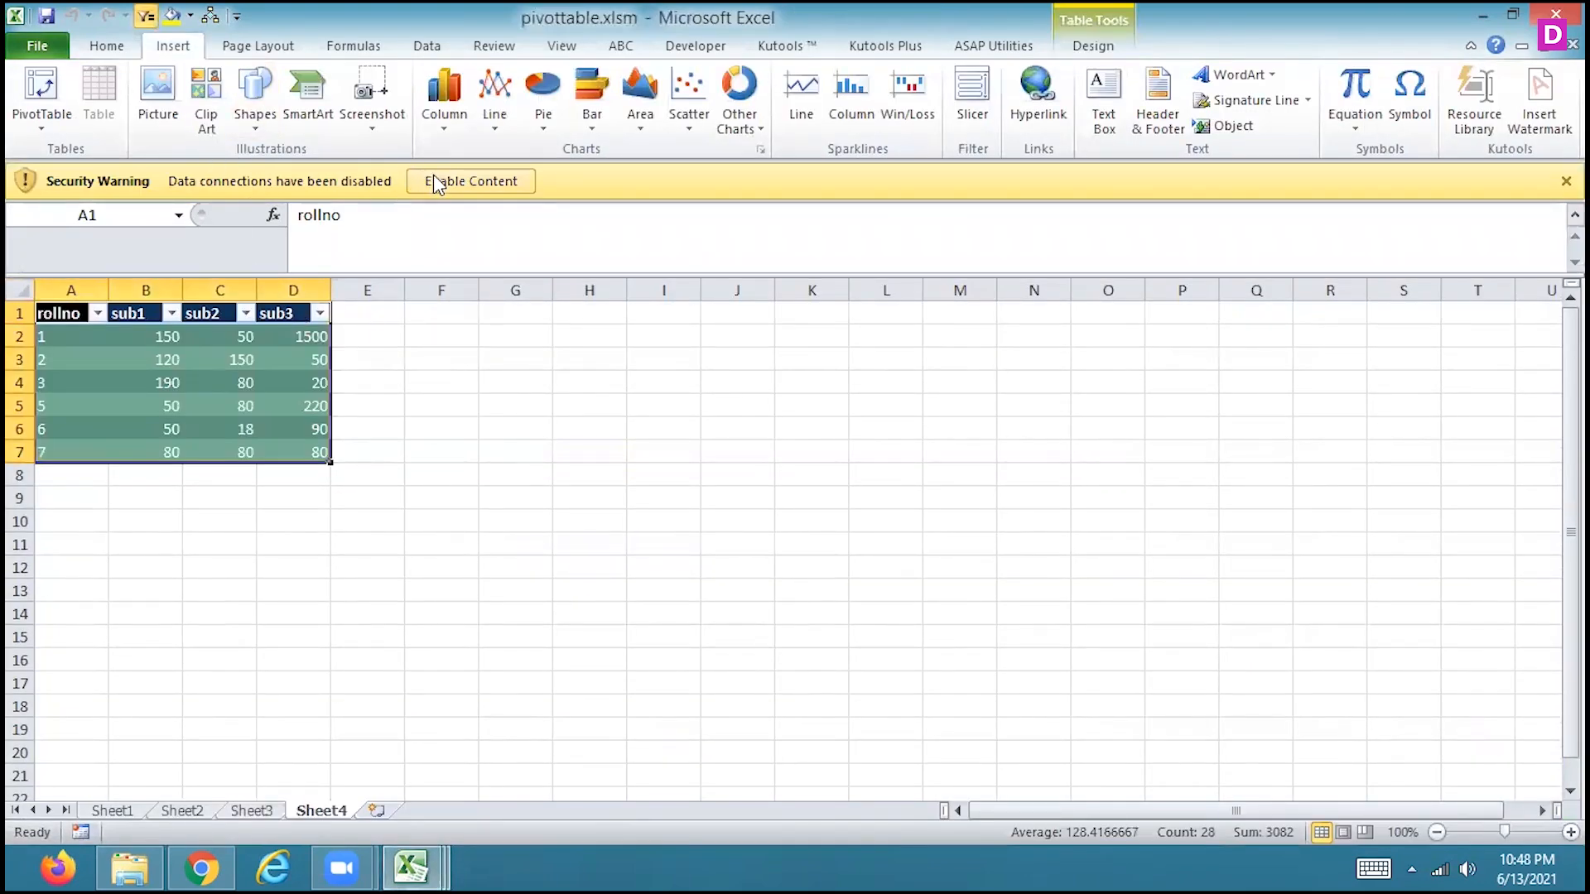
click(429, 184)
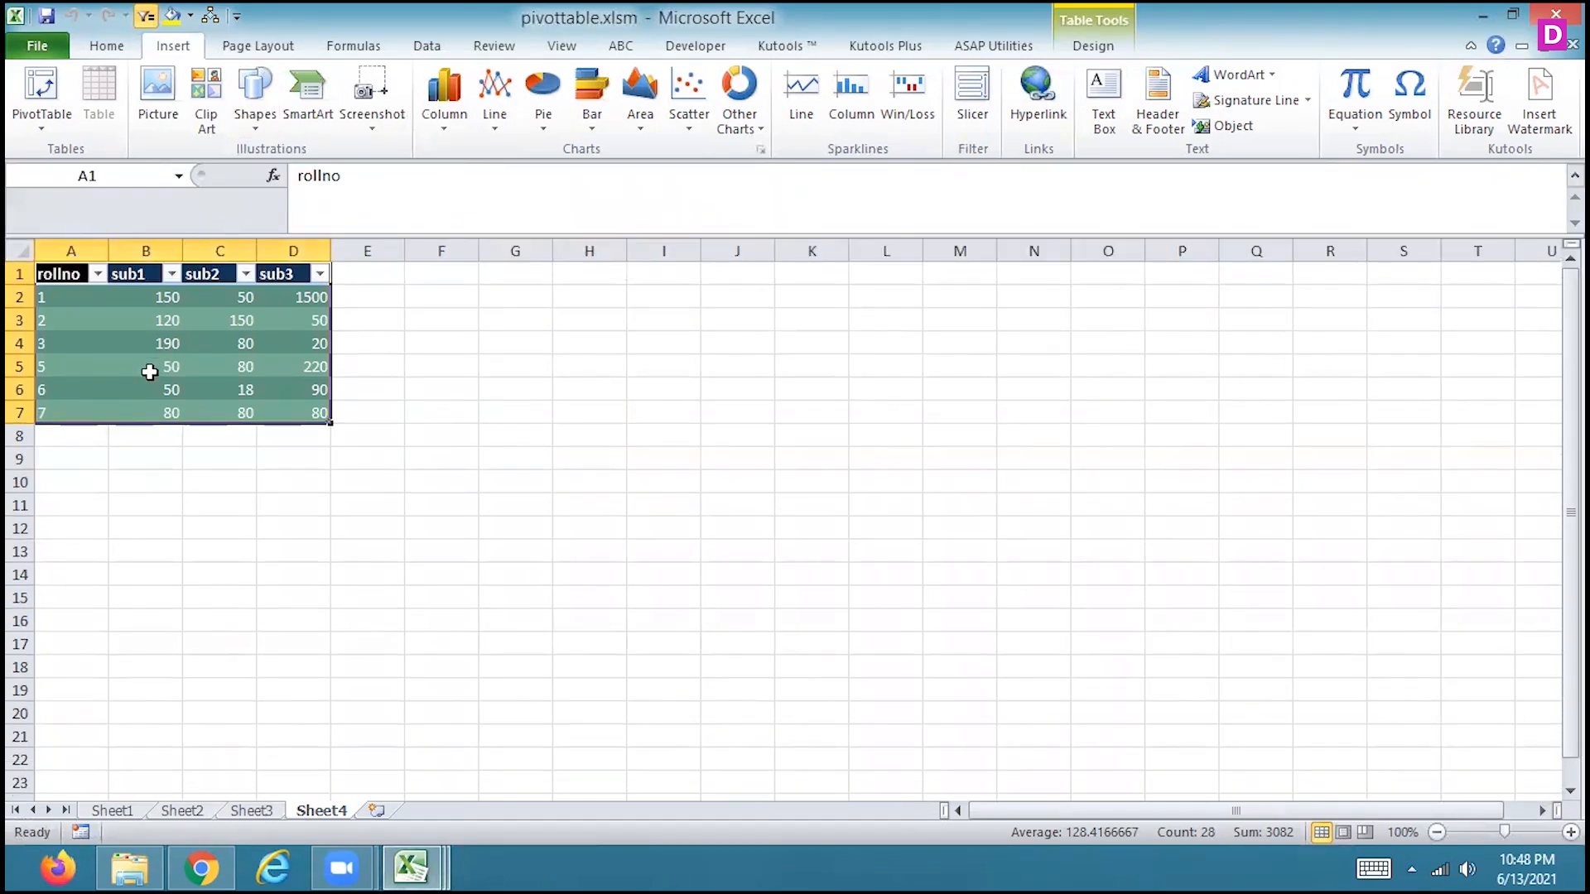
Run the recorded formatting macro on cells B4 and D4 of Sheet1 in pivottable.xlsm
click(113, 810)
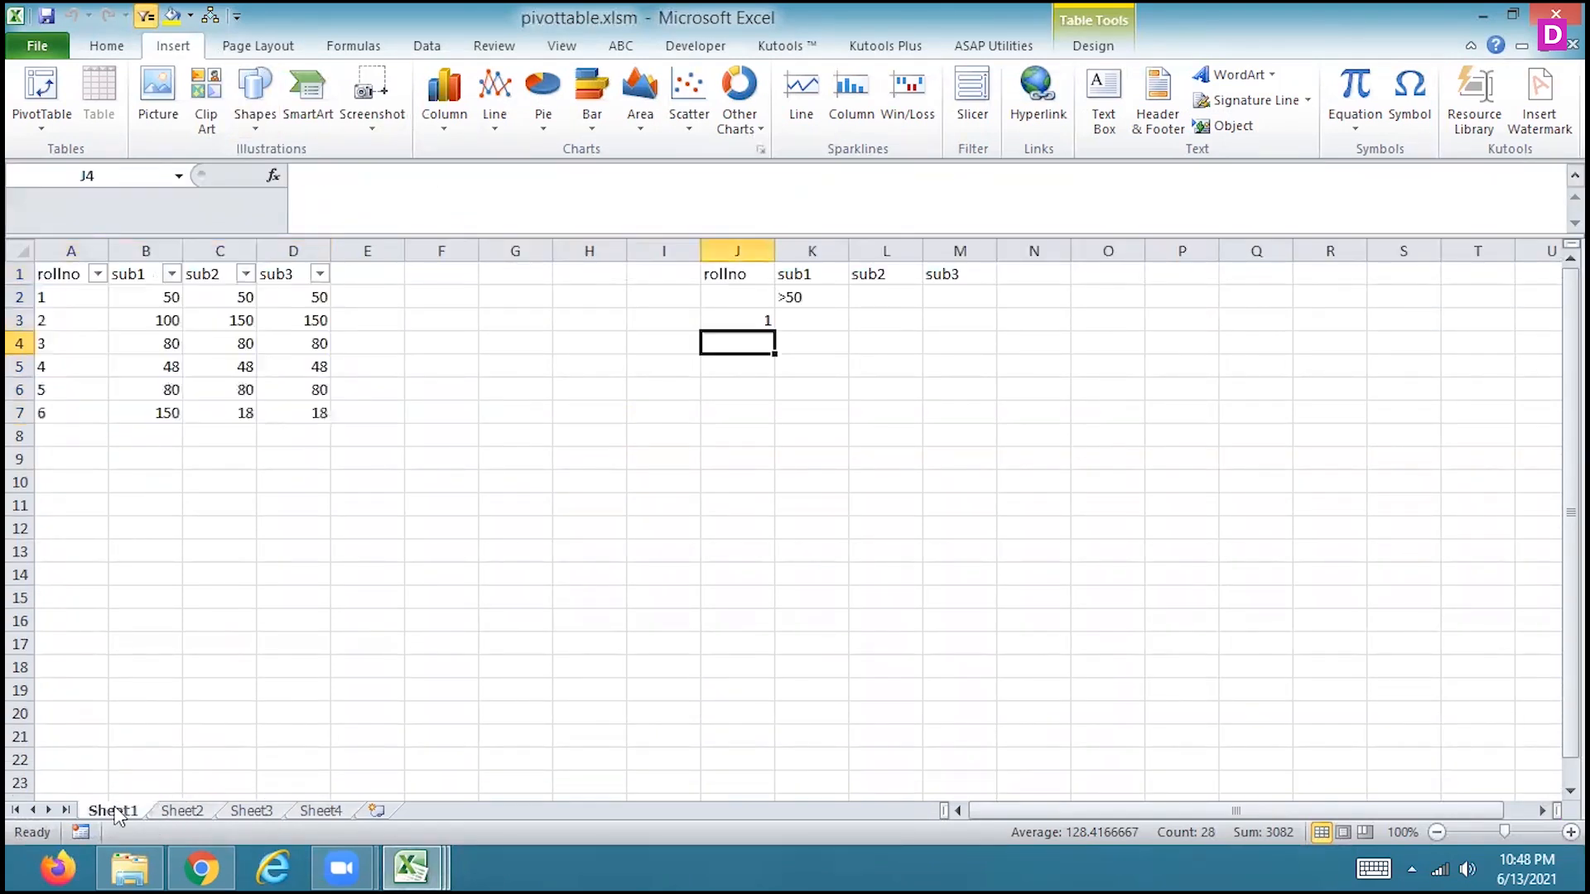
click(174, 348)
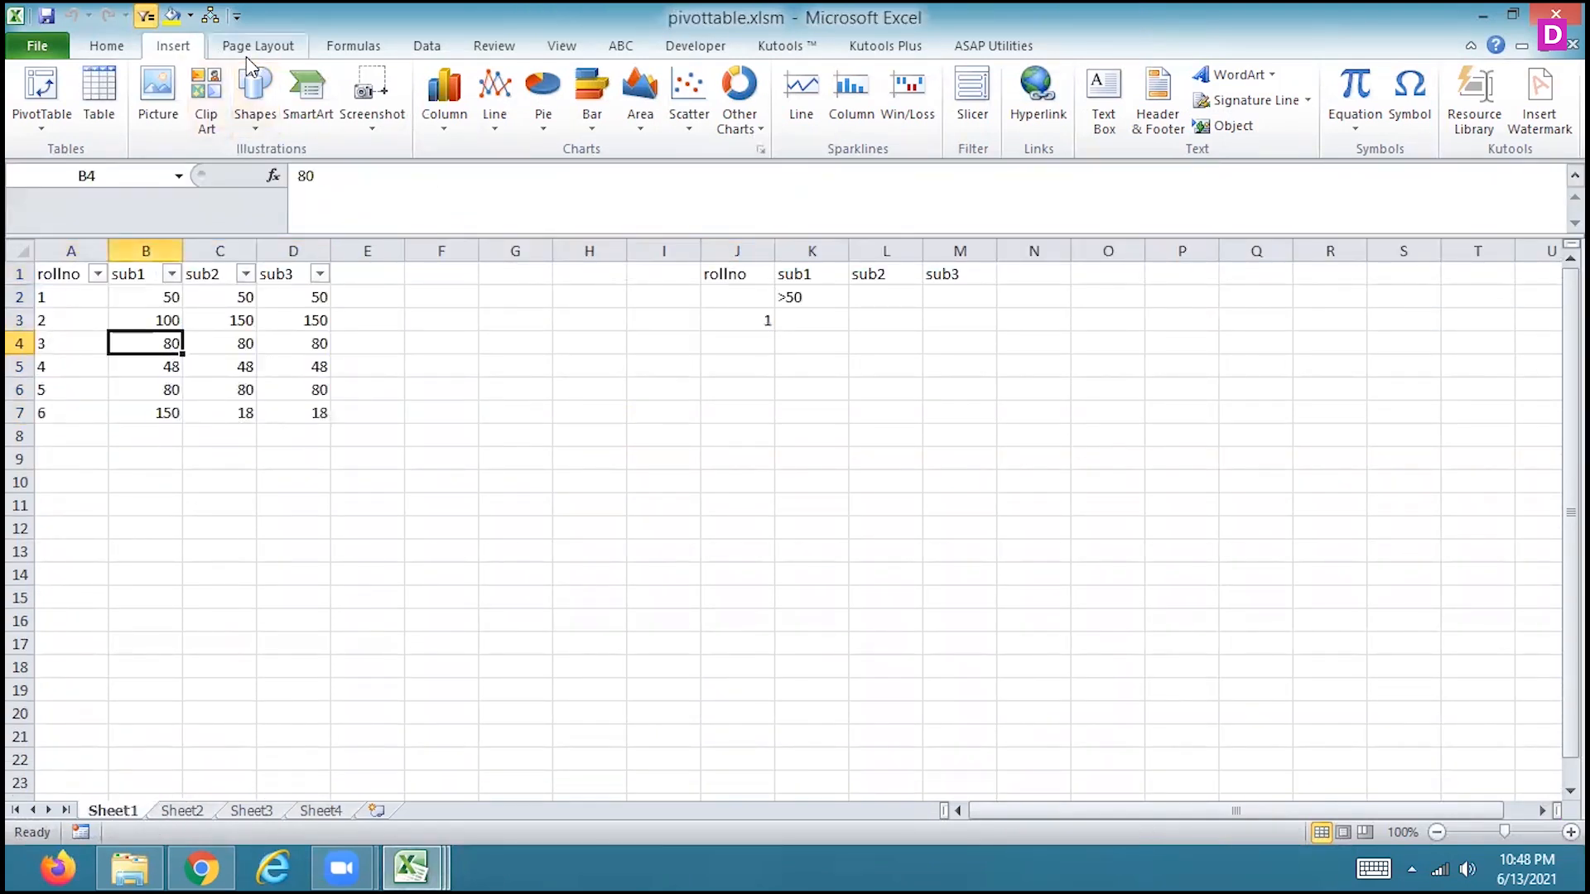
click(210, 15)
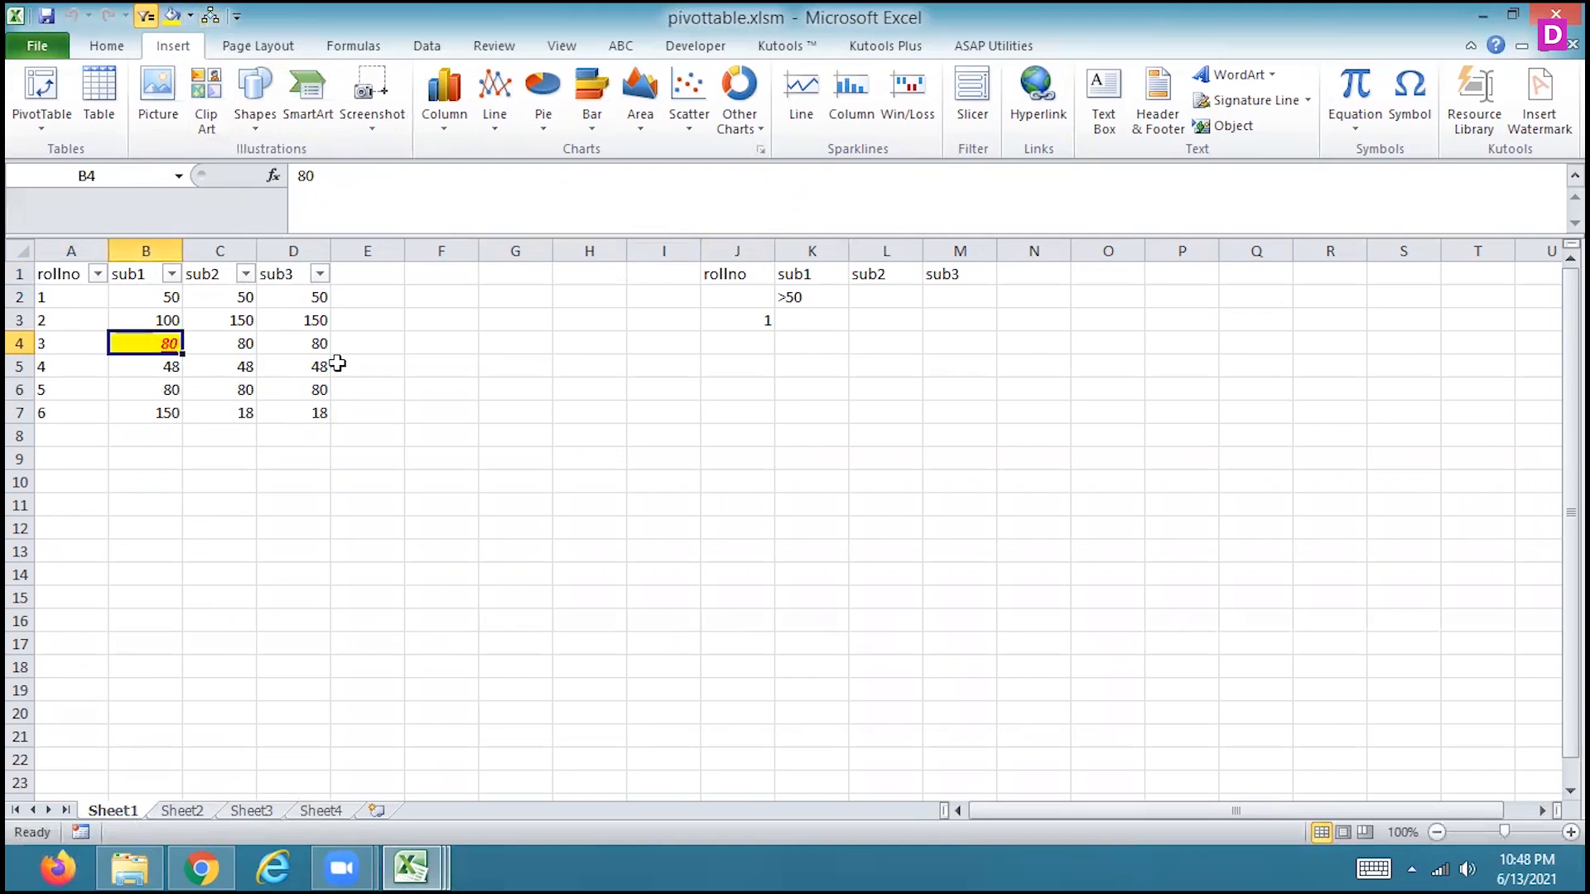
click(300, 344)
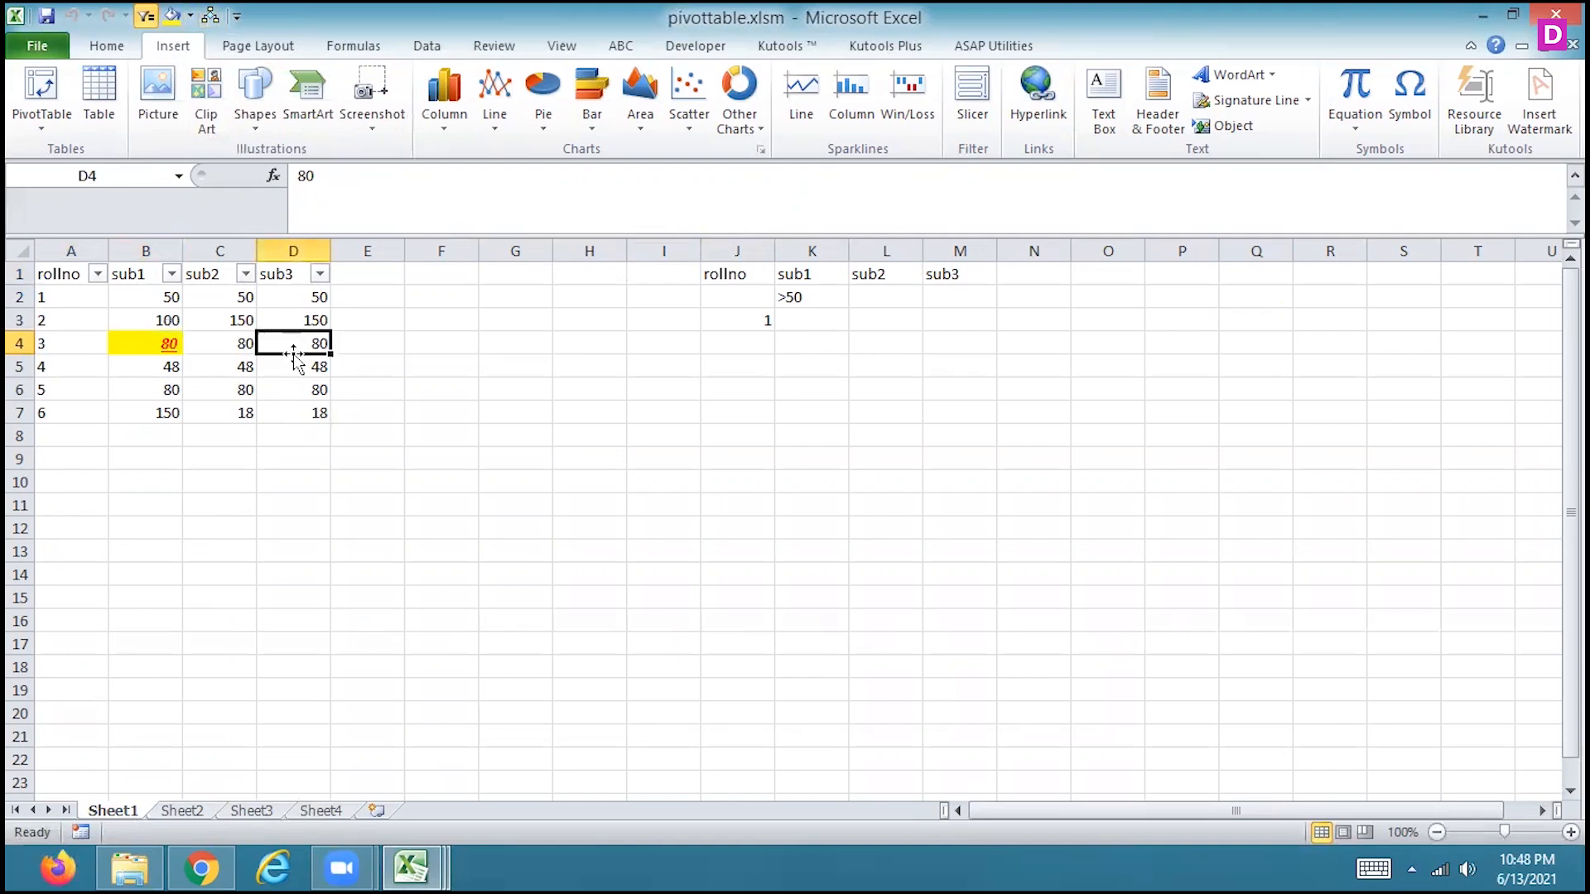
click(205, 17)
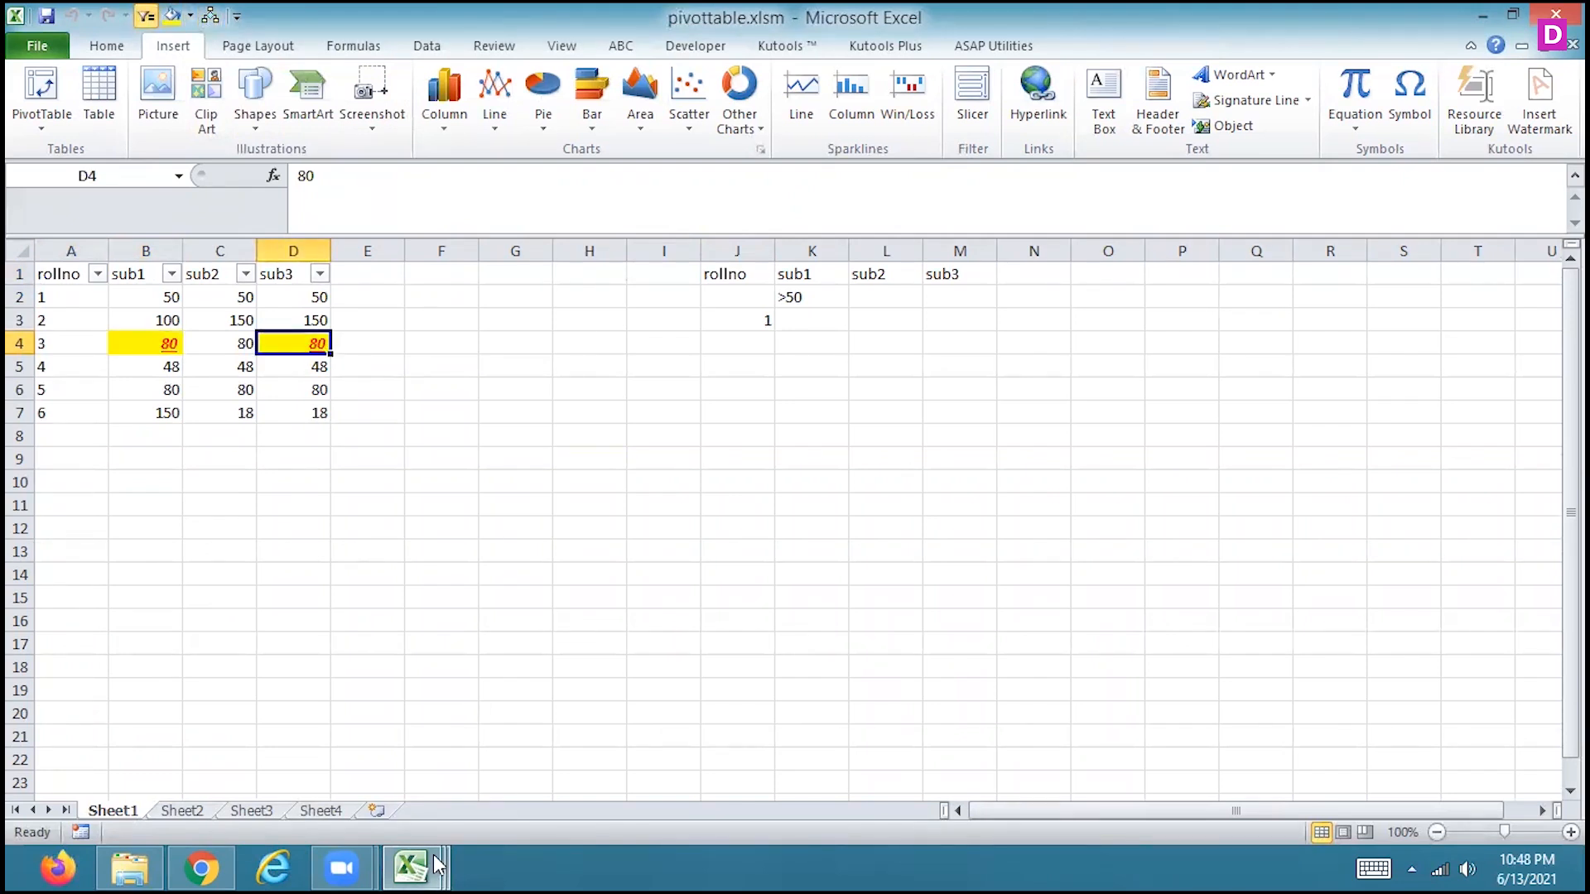
Switch back to the AgingAnalysis (CAAT).xlsm workbook
mouse_move(438, 866)
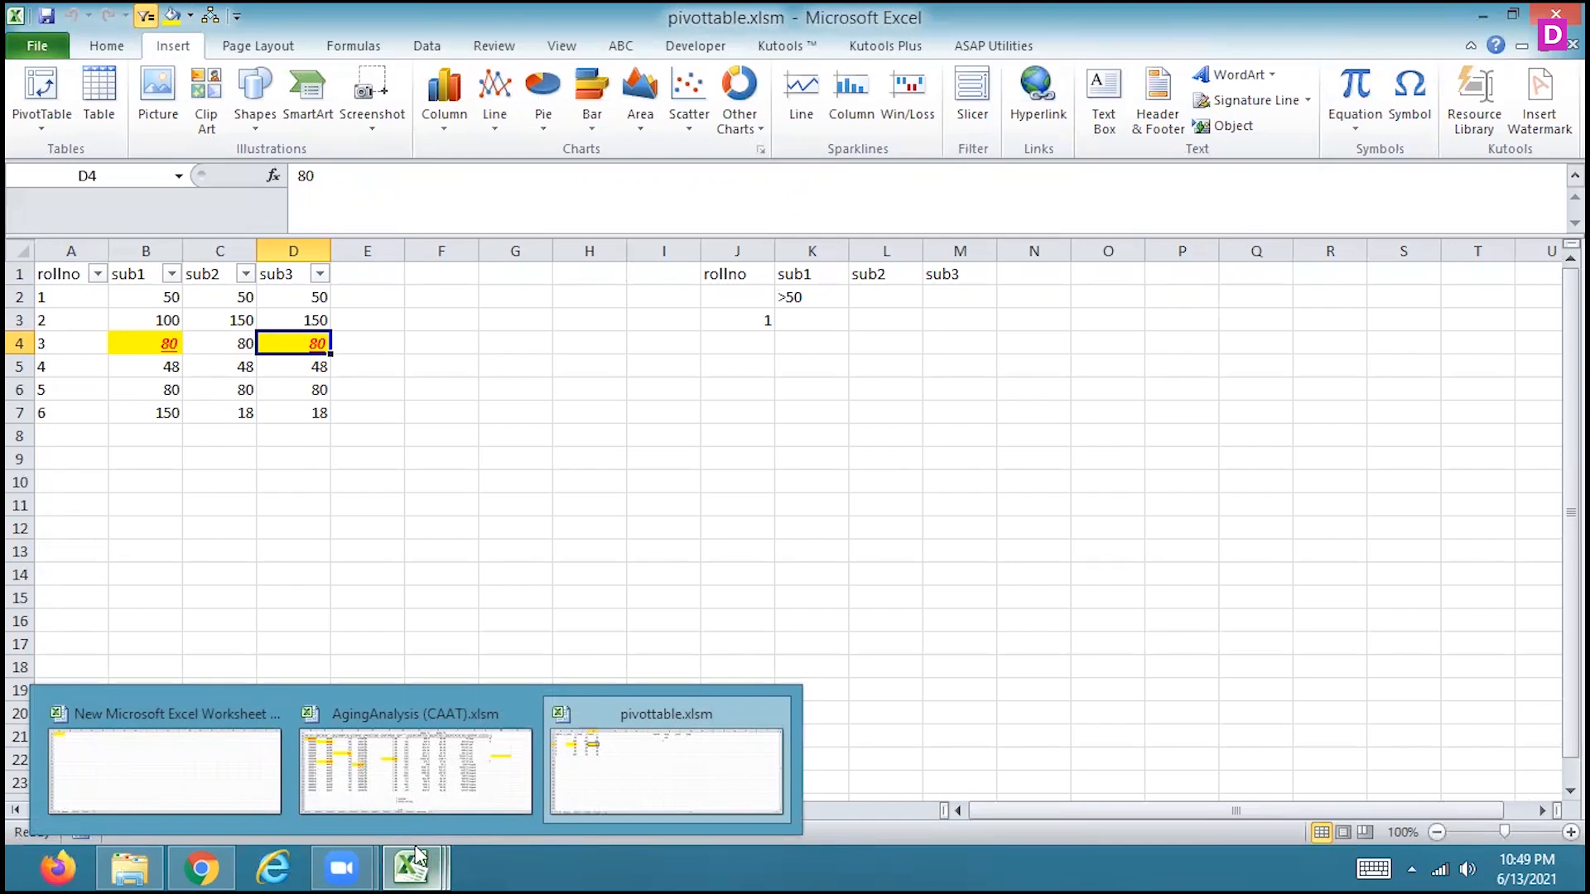
click(465, 358)
click(319, 388)
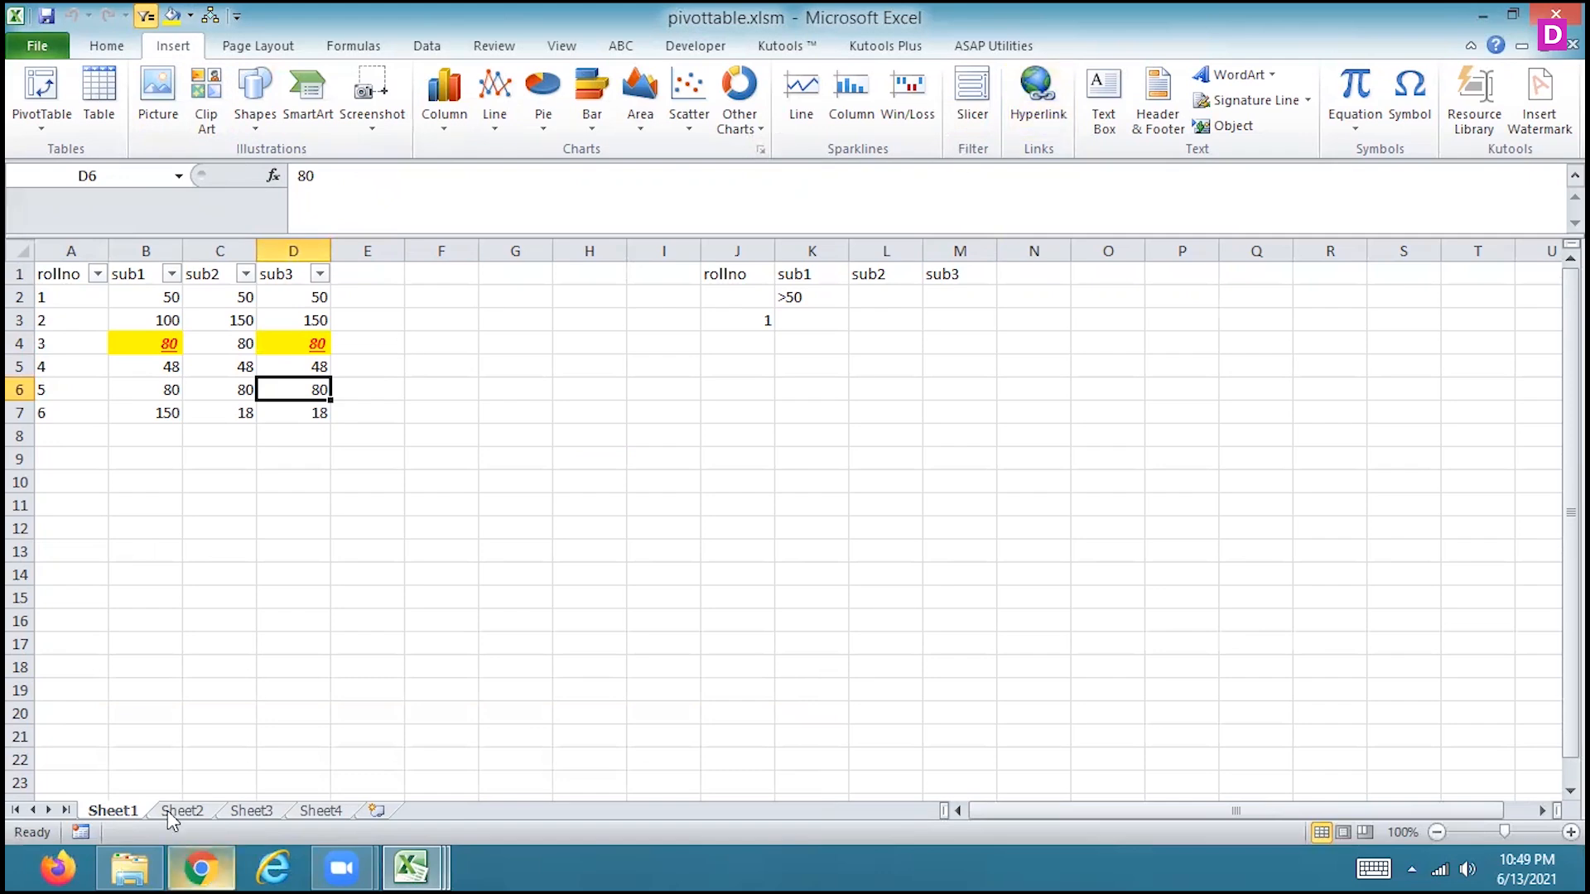
click(411, 865)
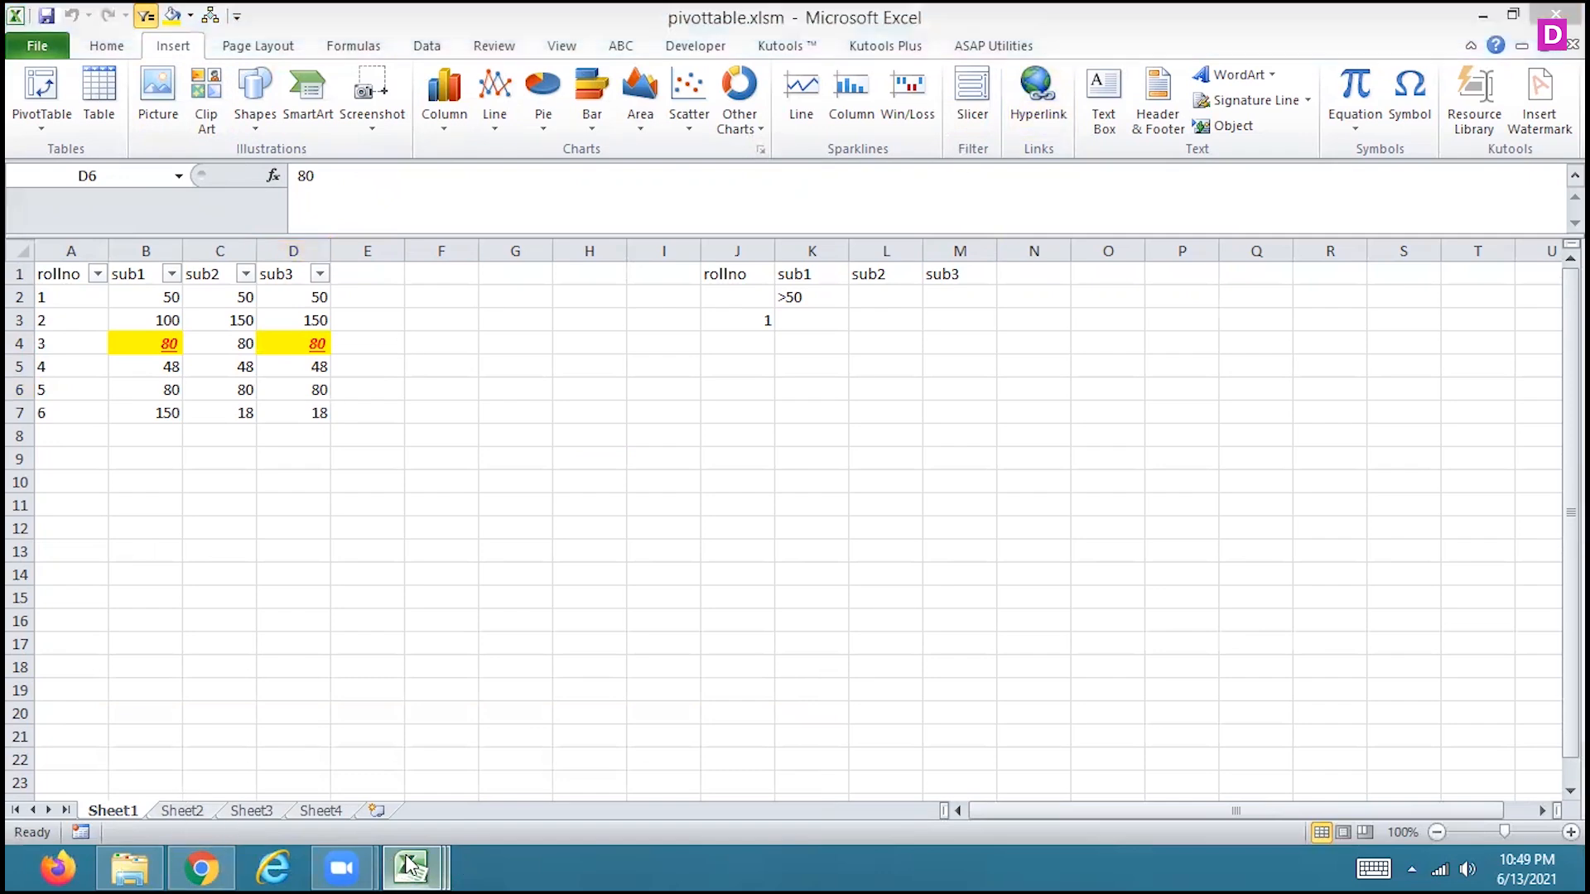
click(327, 790)
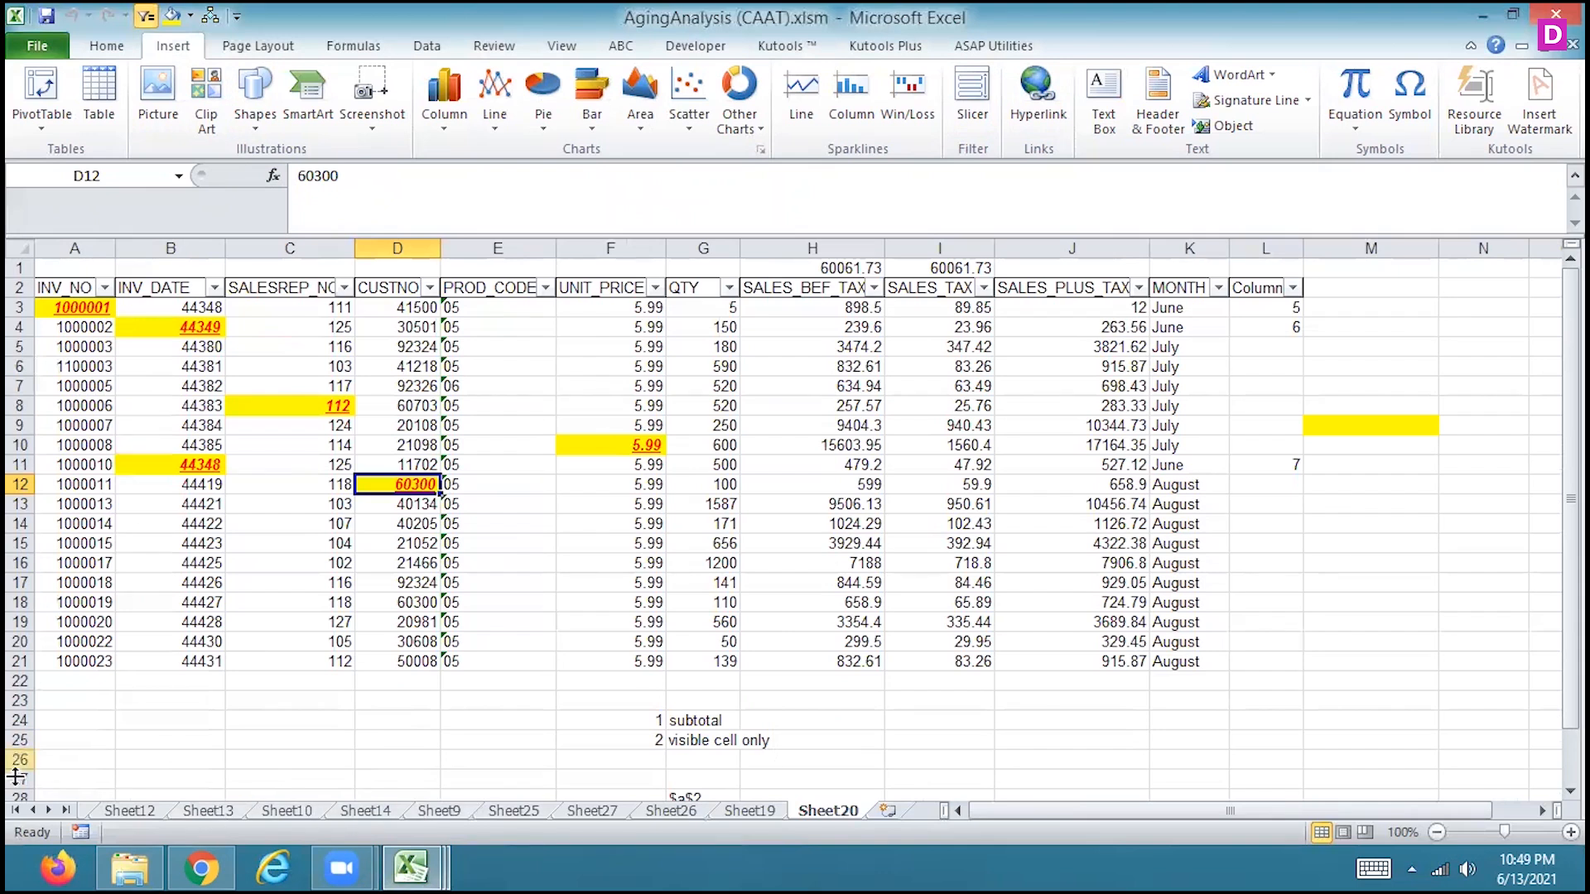
Browse back through the workbook's sheets, viewing the Data sheet and Sheet3
click(33, 811)
click(33, 811)
click(33, 811)
click(33, 811)
click(33, 811)
click(34, 811)
click(33, 812)
click(33, 812)
click(33, 812)
click(33, 812)
click(34, 812)
click(33, 812)
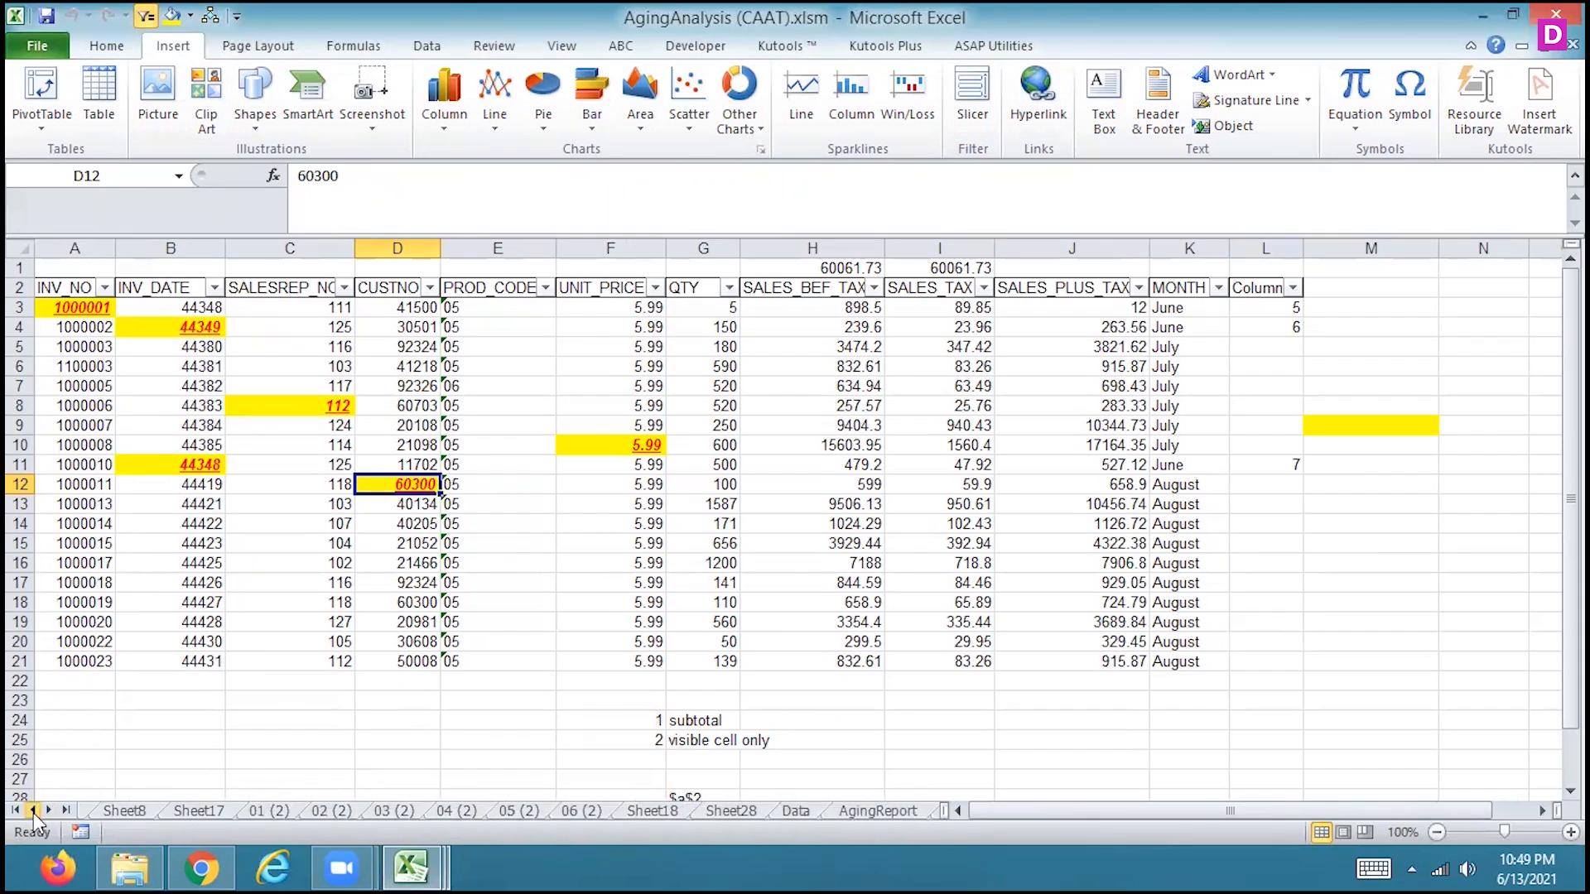
click(790, 809)
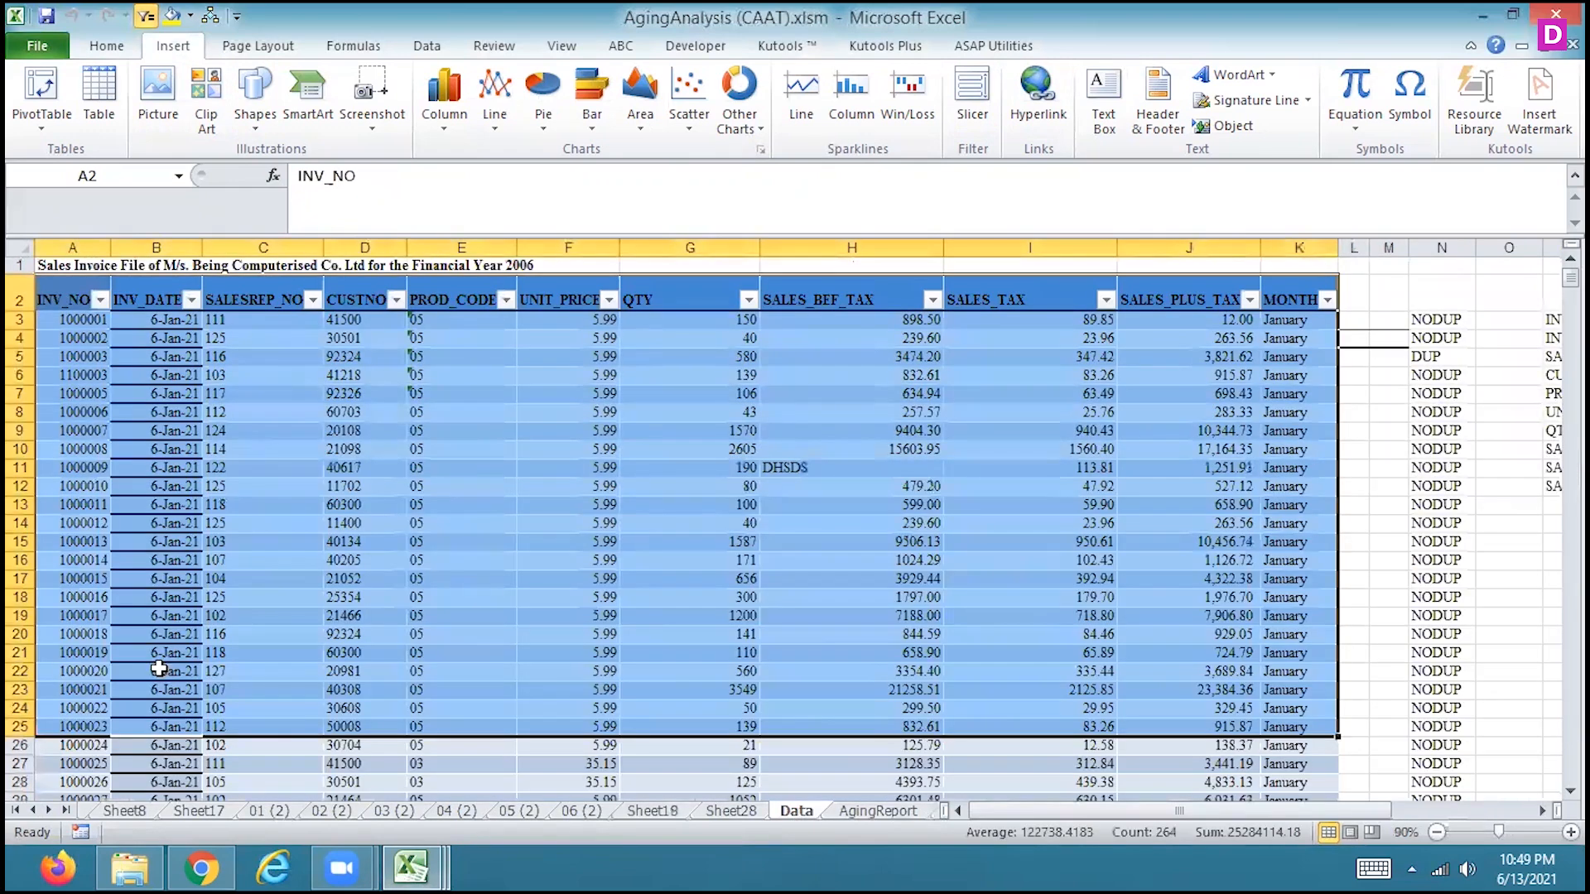
click(33, 811)
click(33, 812)
click(33, 811)
click(34, 811)
click(33, 811)
click(33, 812)
click(33, 812)
click(33, 812)
click(33, 812)
click(33, 811)
click(33, 811)
click(33, 812)
click(33, 811)
click(33, 811)
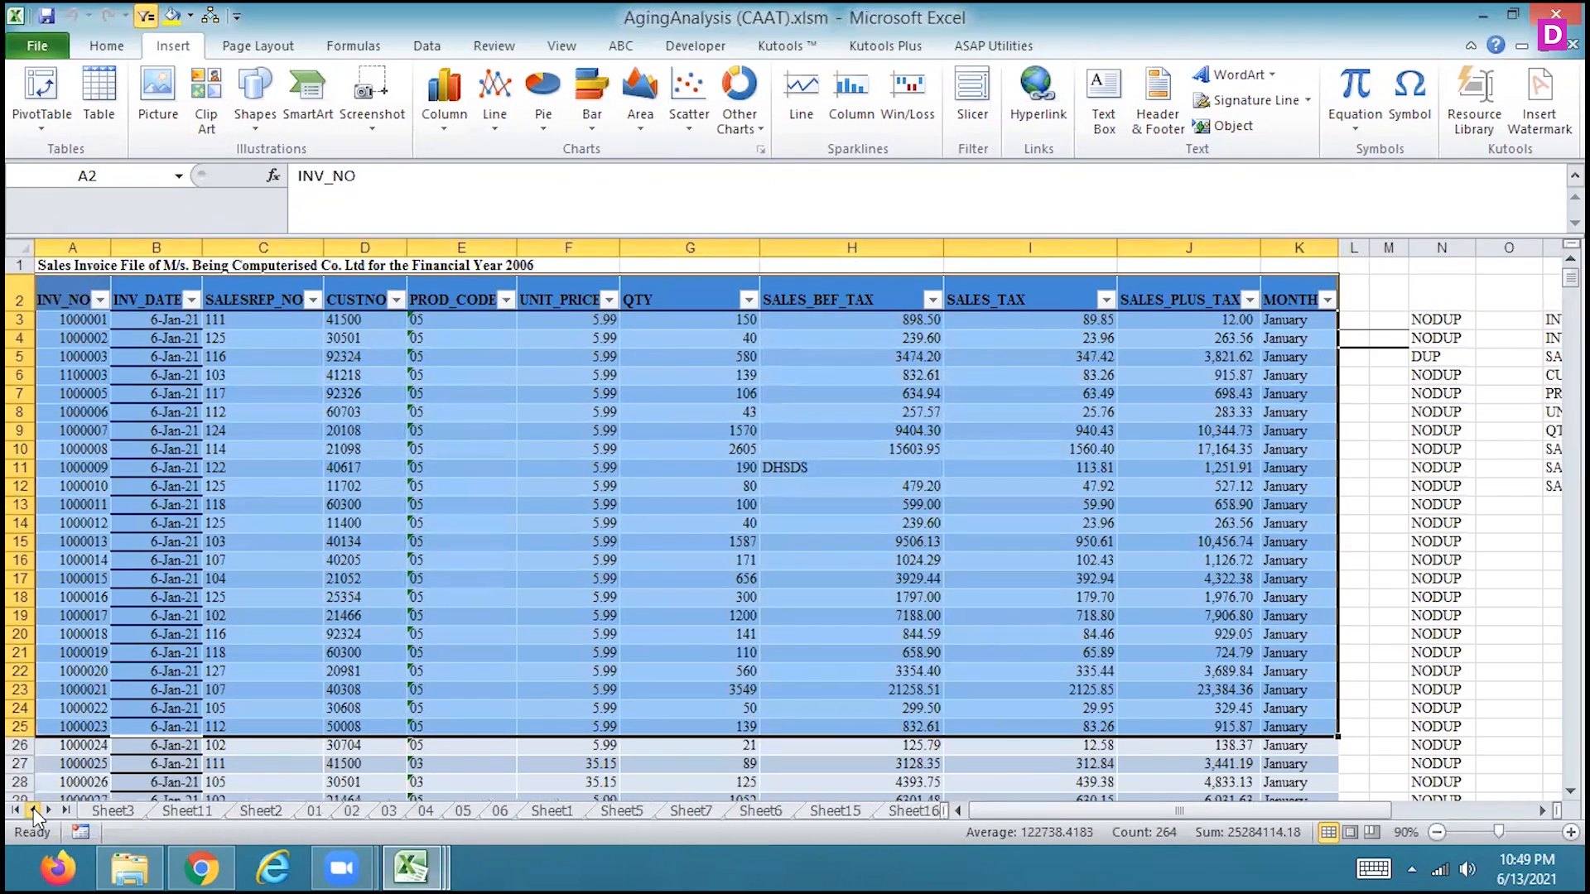
click(124, 813)
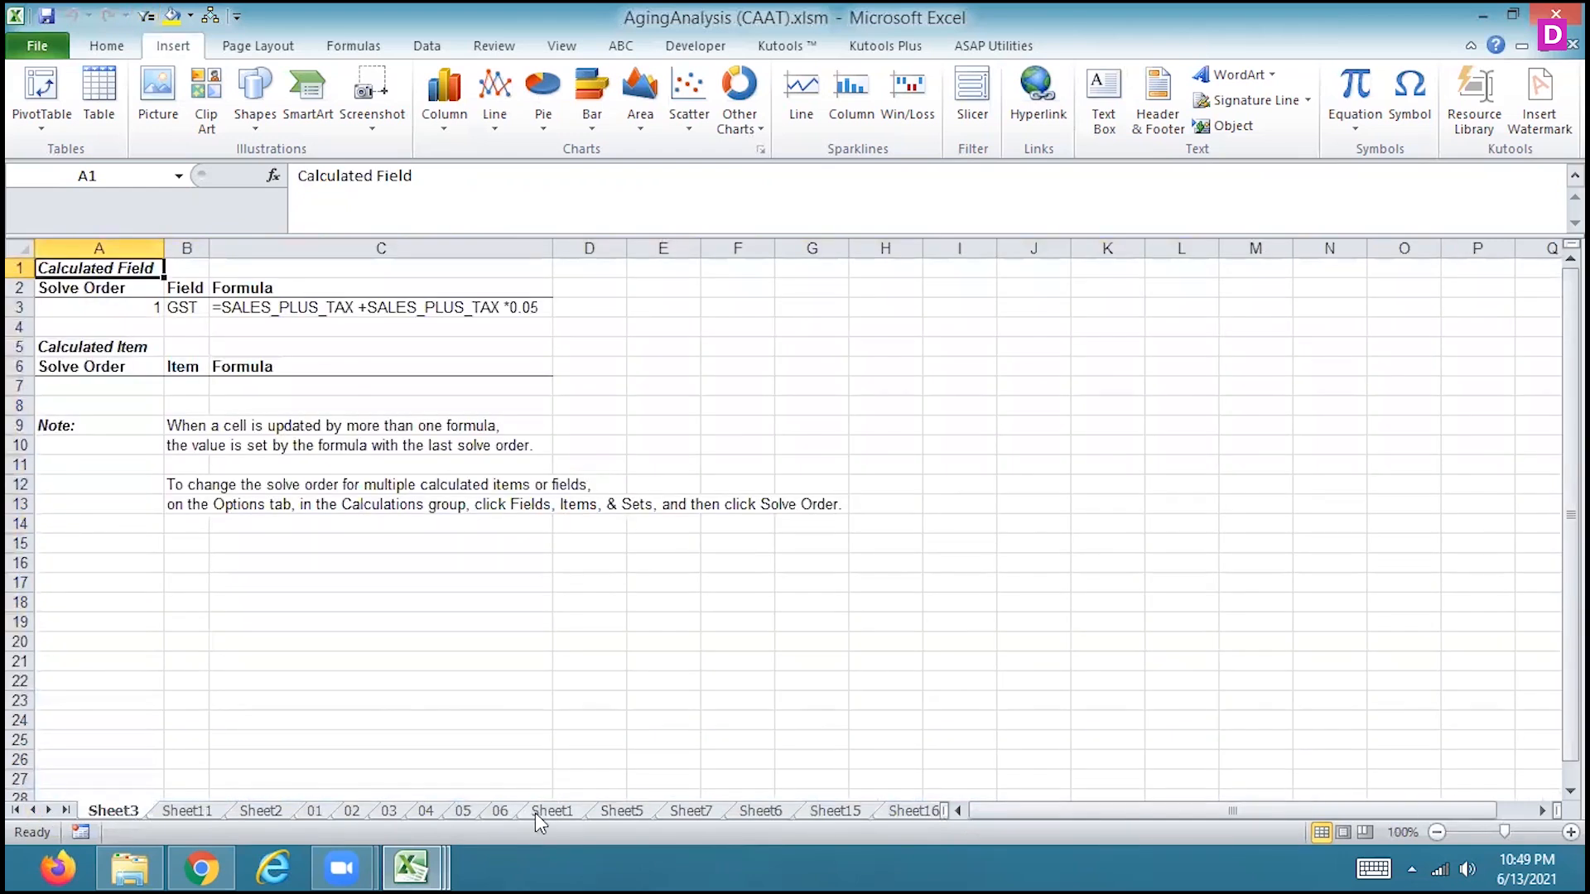
Add a new blank worksheet after Sheet20, at the end of the workbook
click(49, 810)
click(48, 811)
click(49, 811)
click(49, 810)
click(48, 810)
click(49, 810)
click(49, 811)
click(49, 811)
click(49, 810)
click(49, 811)
click(49, 810)
click(49, 811)
click(49, 810)
click(48, 811)
click(49, 810)
click(49, 811)
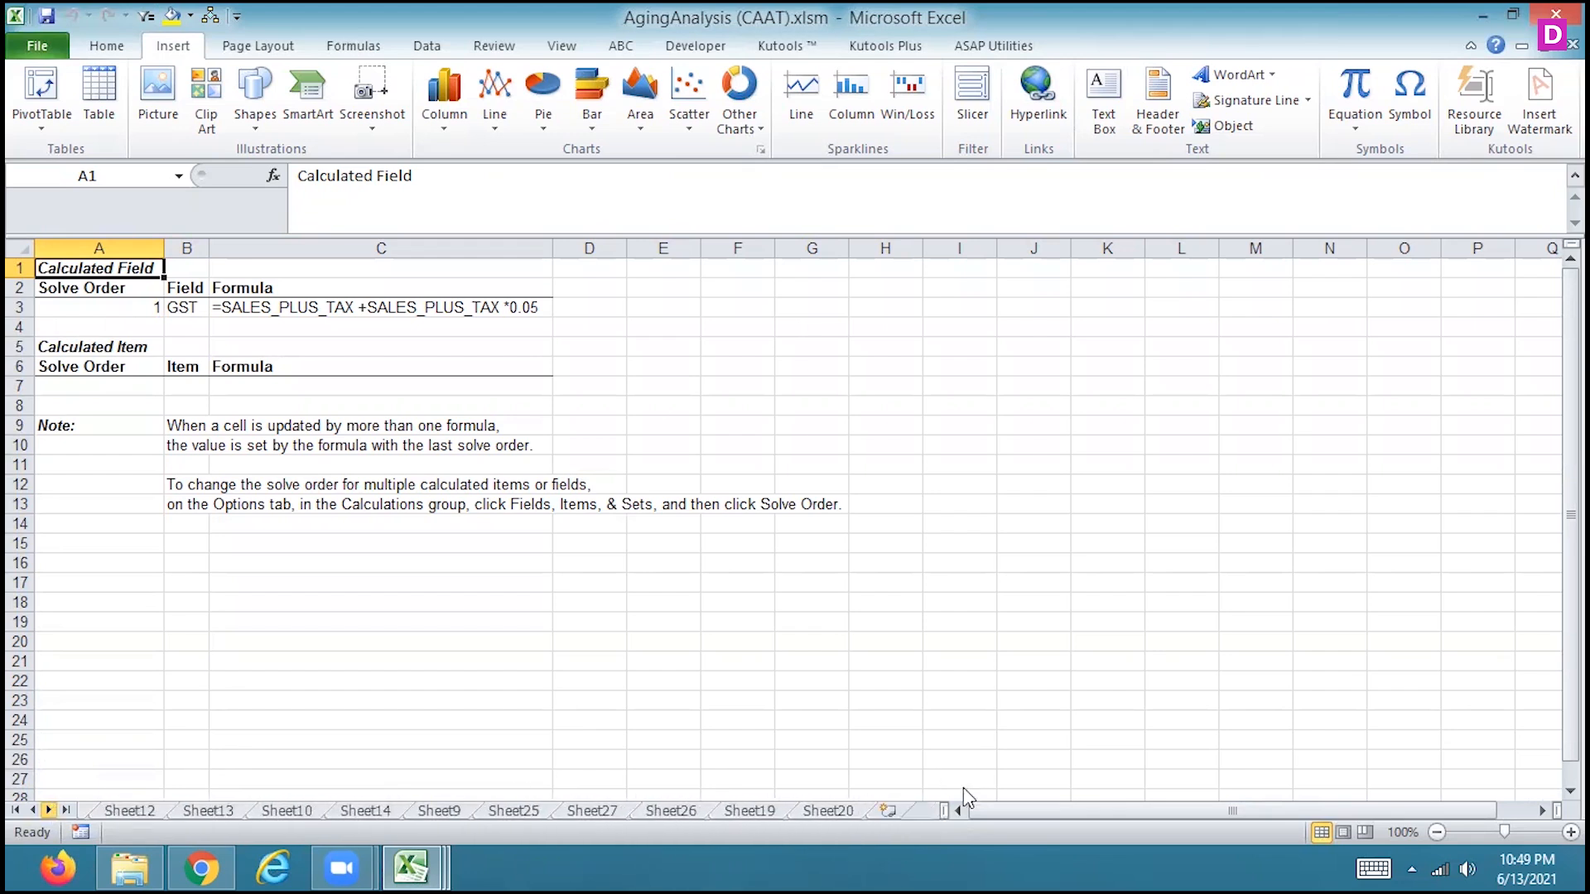
click(887, 812)
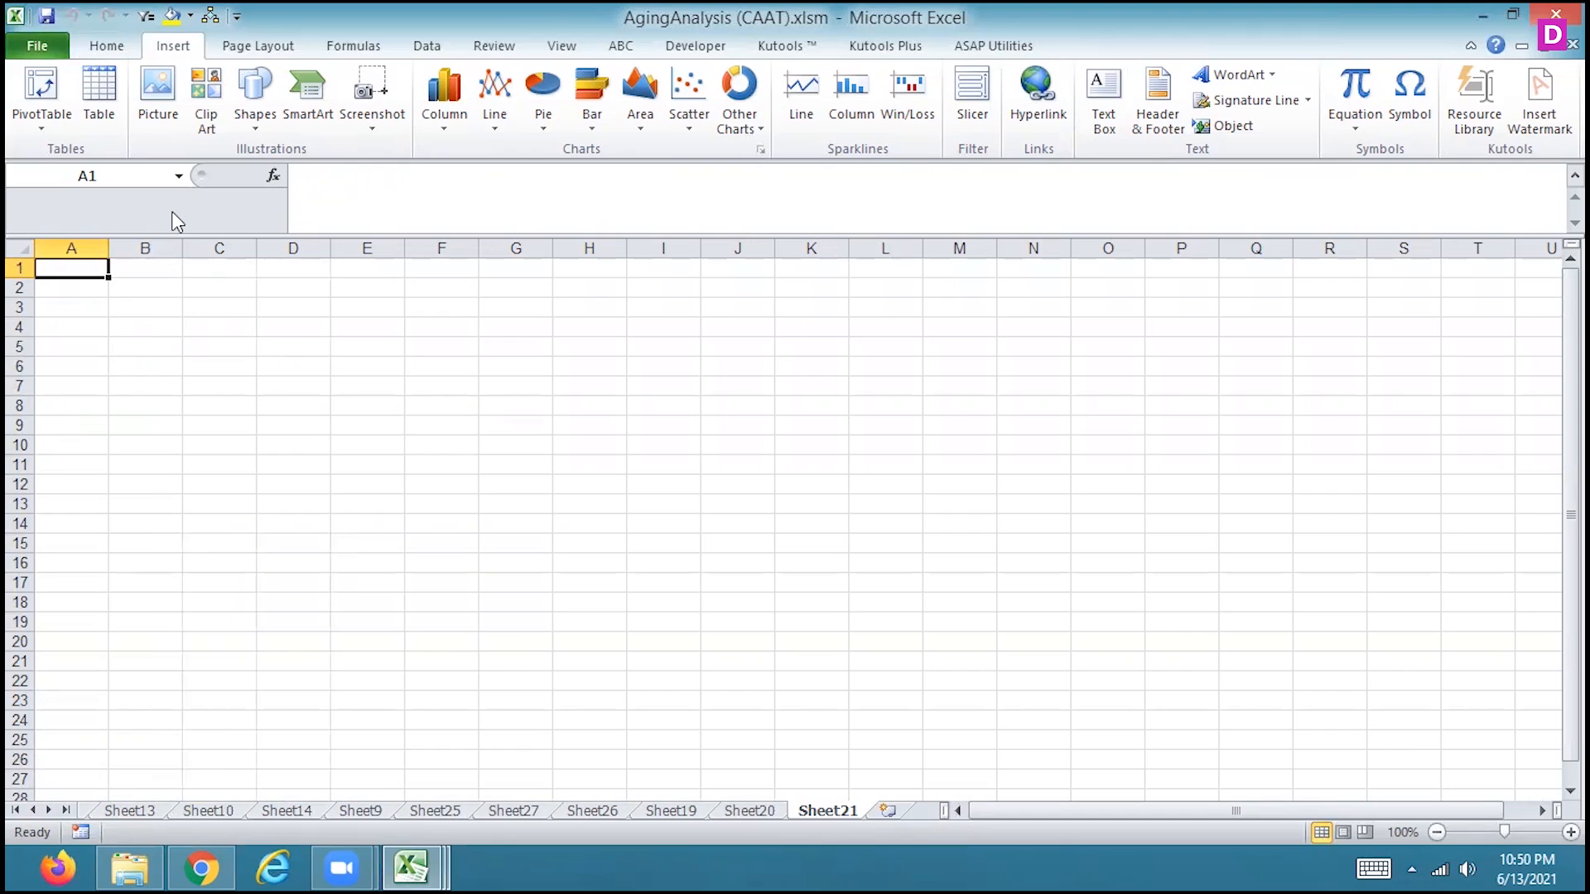
Enter PIVOT_TABLE in A1 and PIVOT_CHARTS in A2 of the new sheet, and widen column A to fit them
text(PIVO)
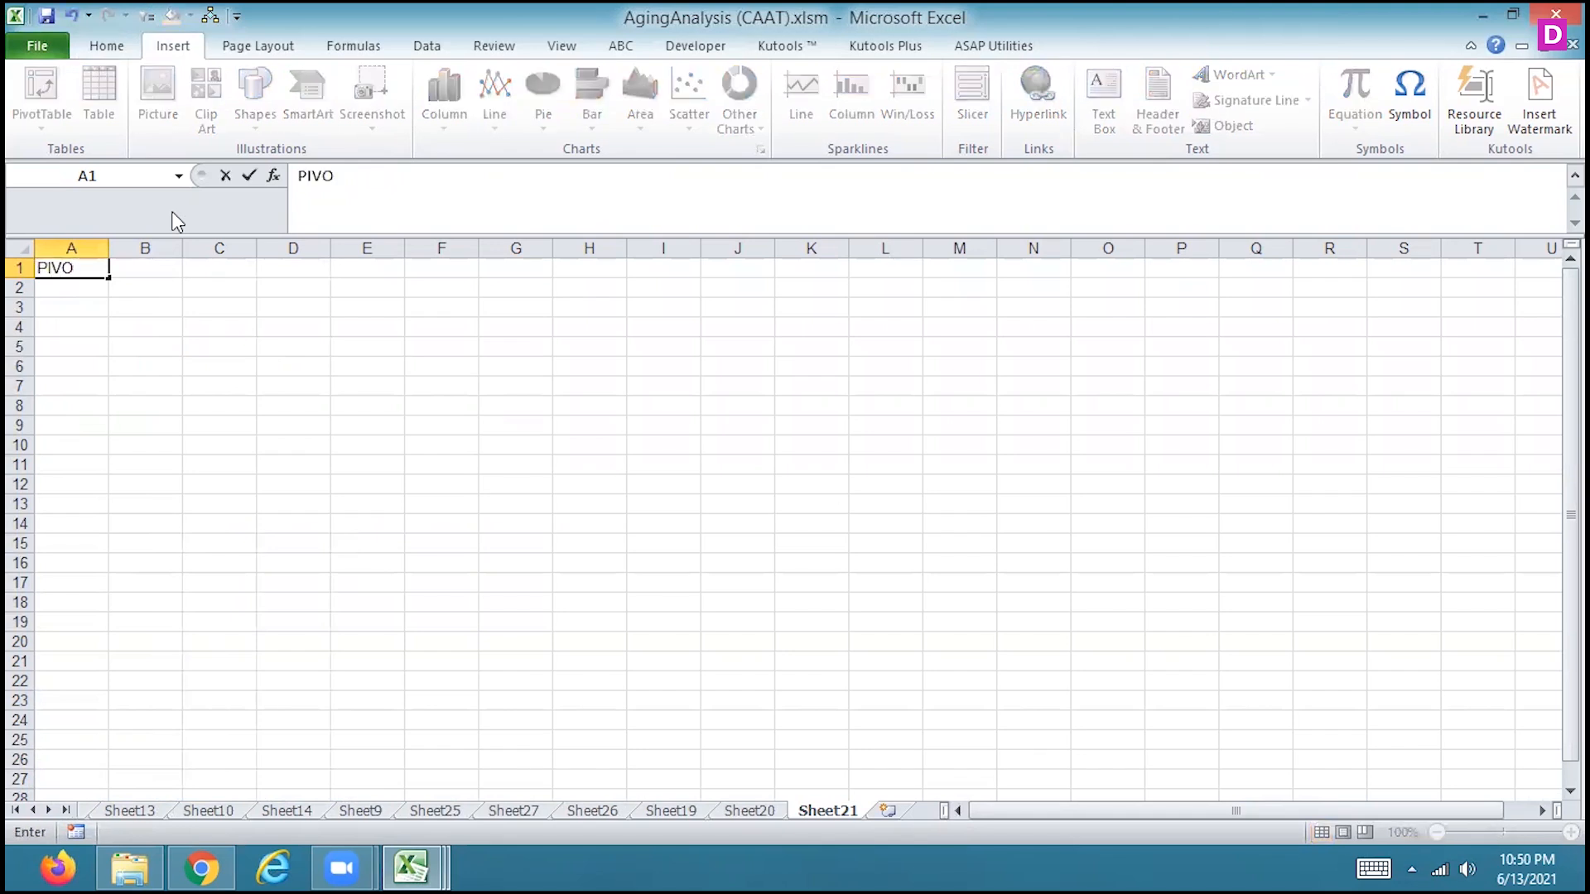
text(T_TABLE)
key(Return)
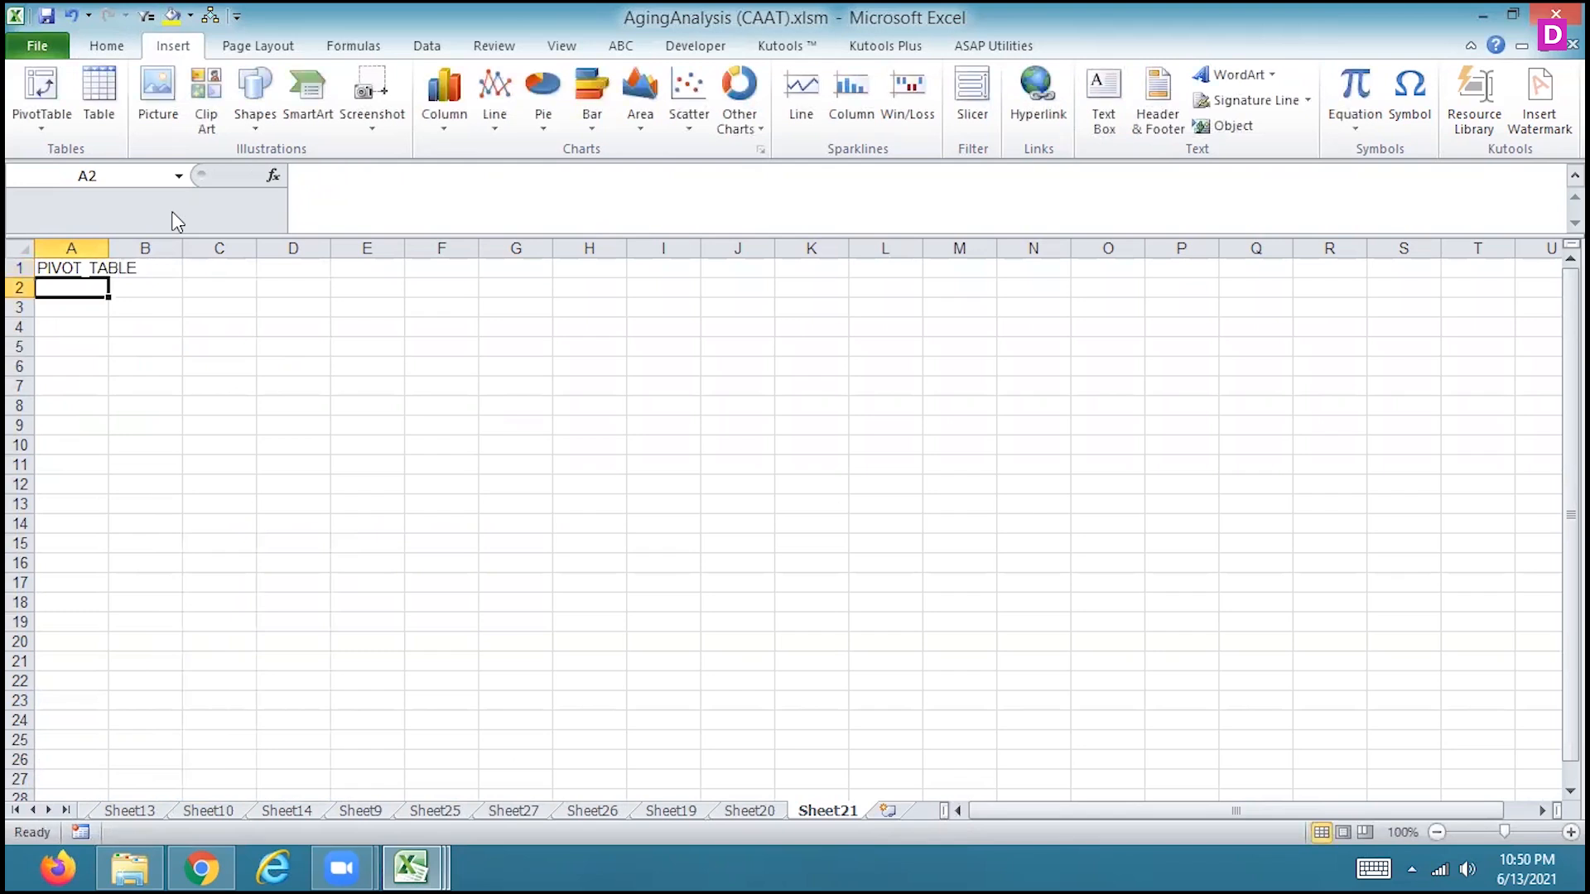
text(PIVOT)
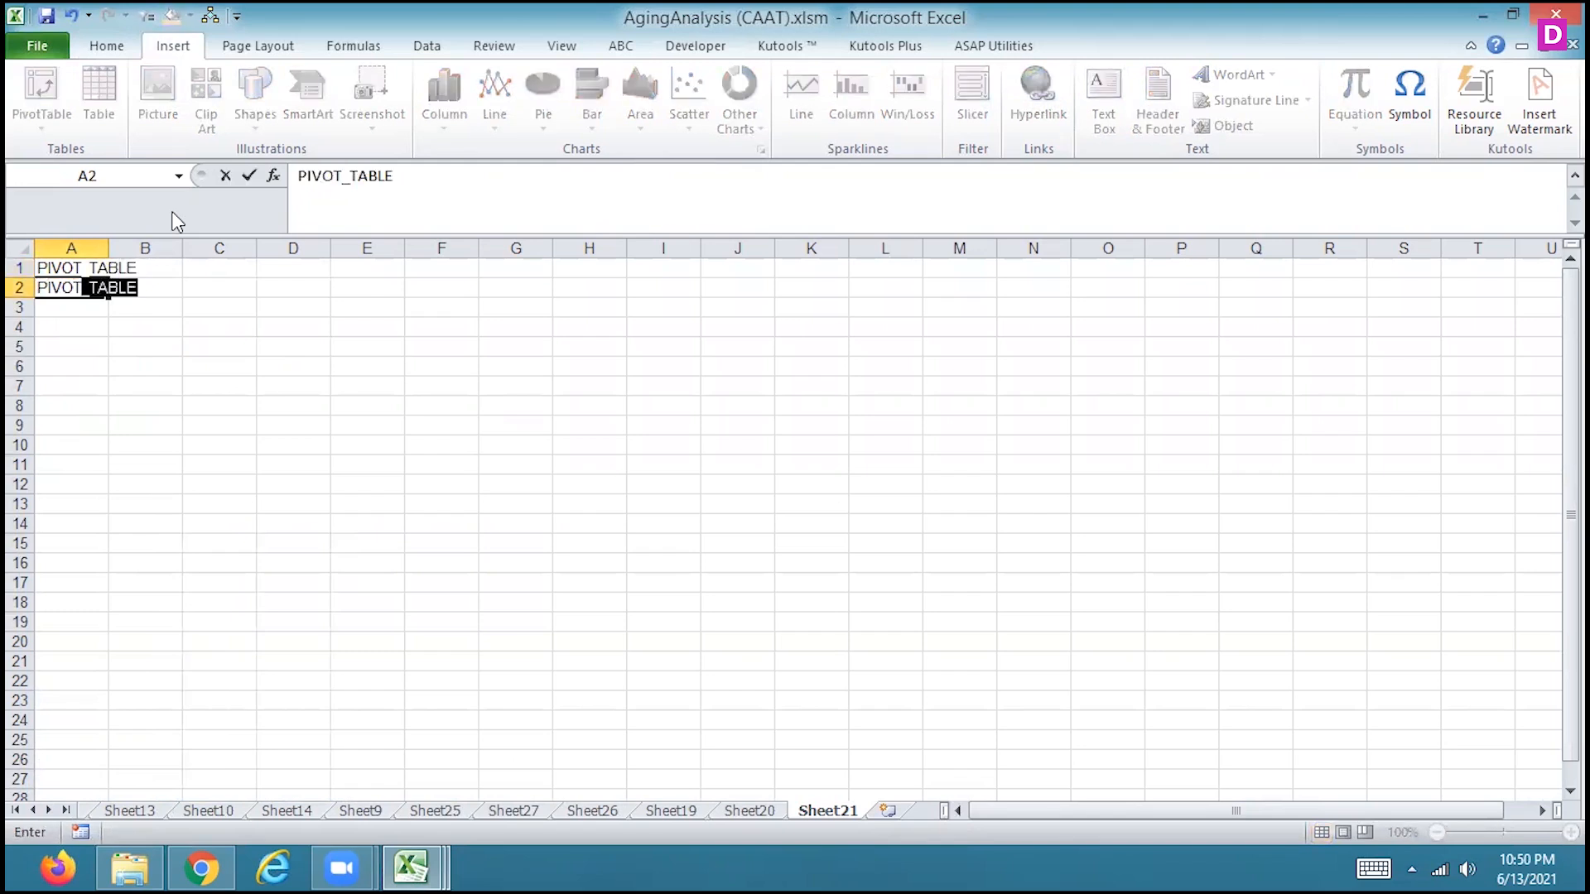
text(_CHARTS)
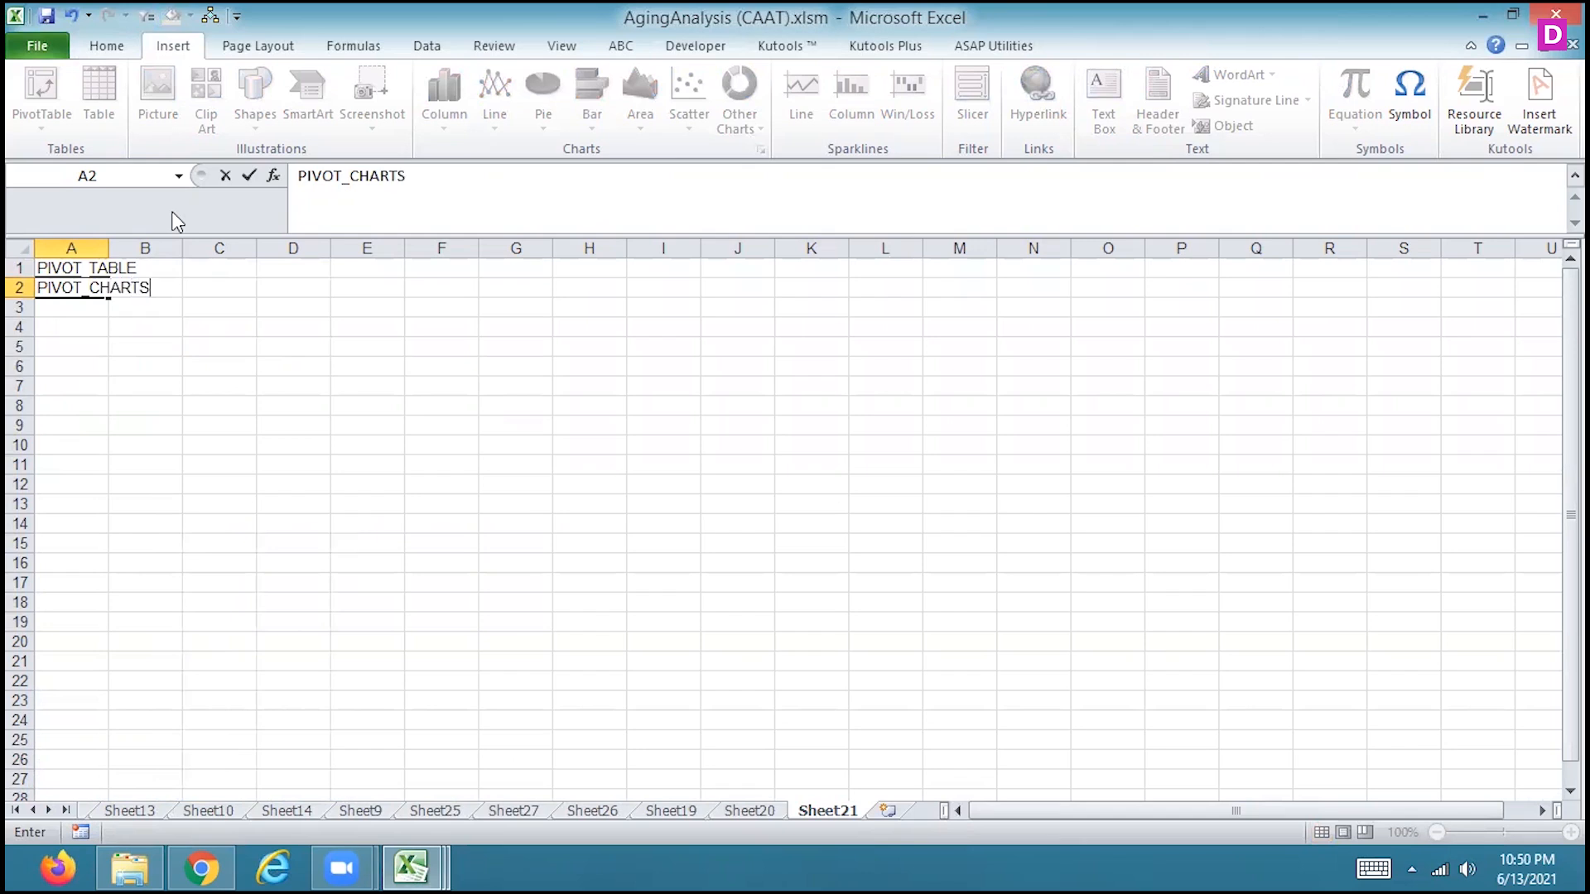
key(Return)
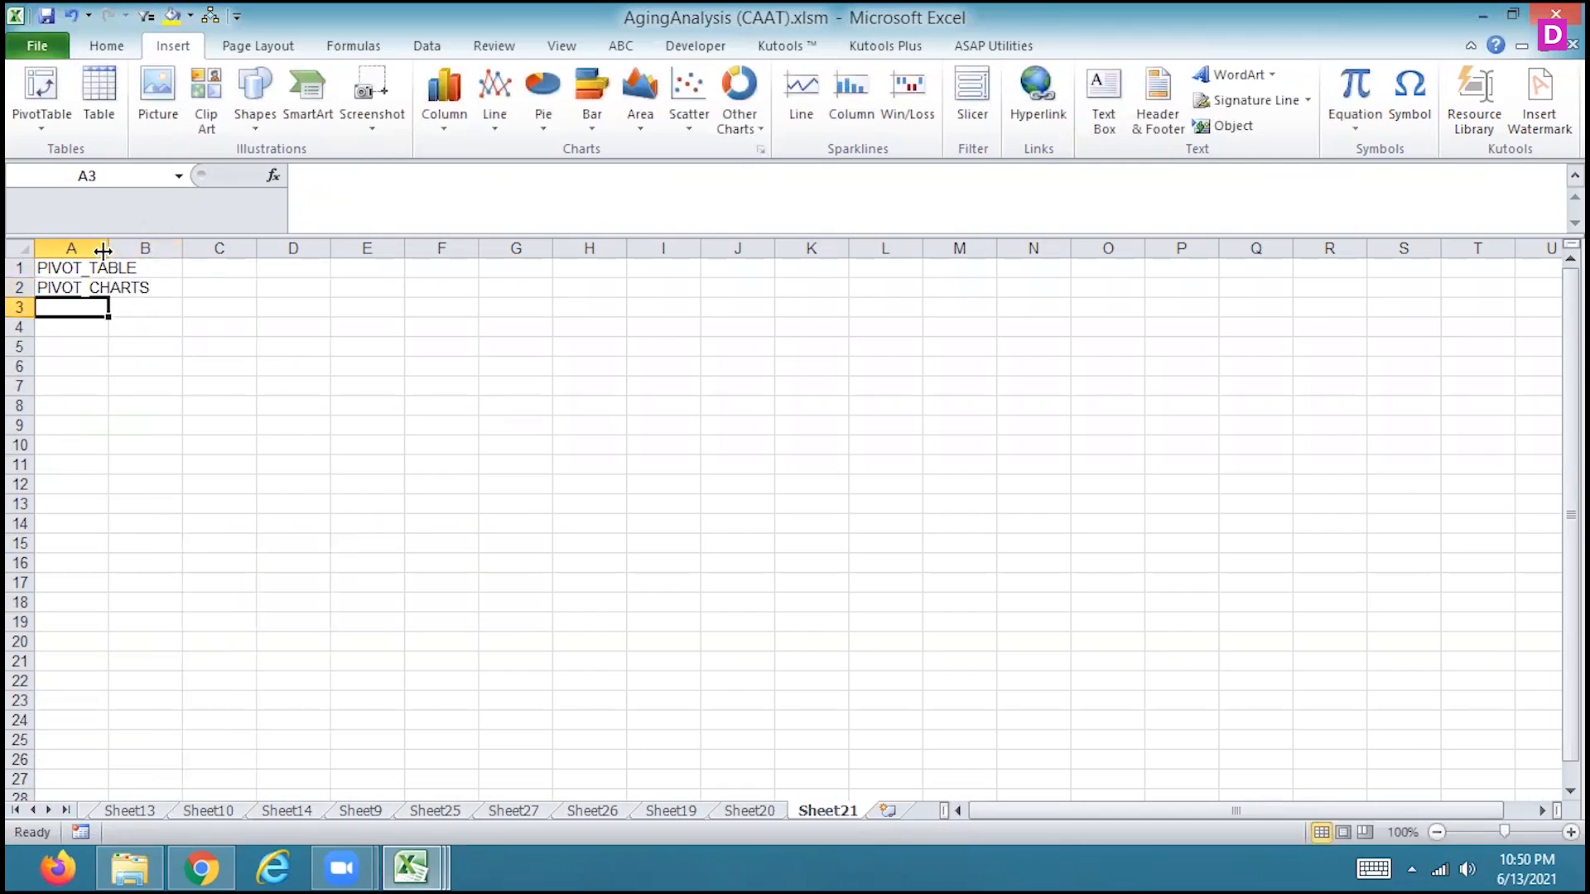
drag(103, 250, 213, 250)
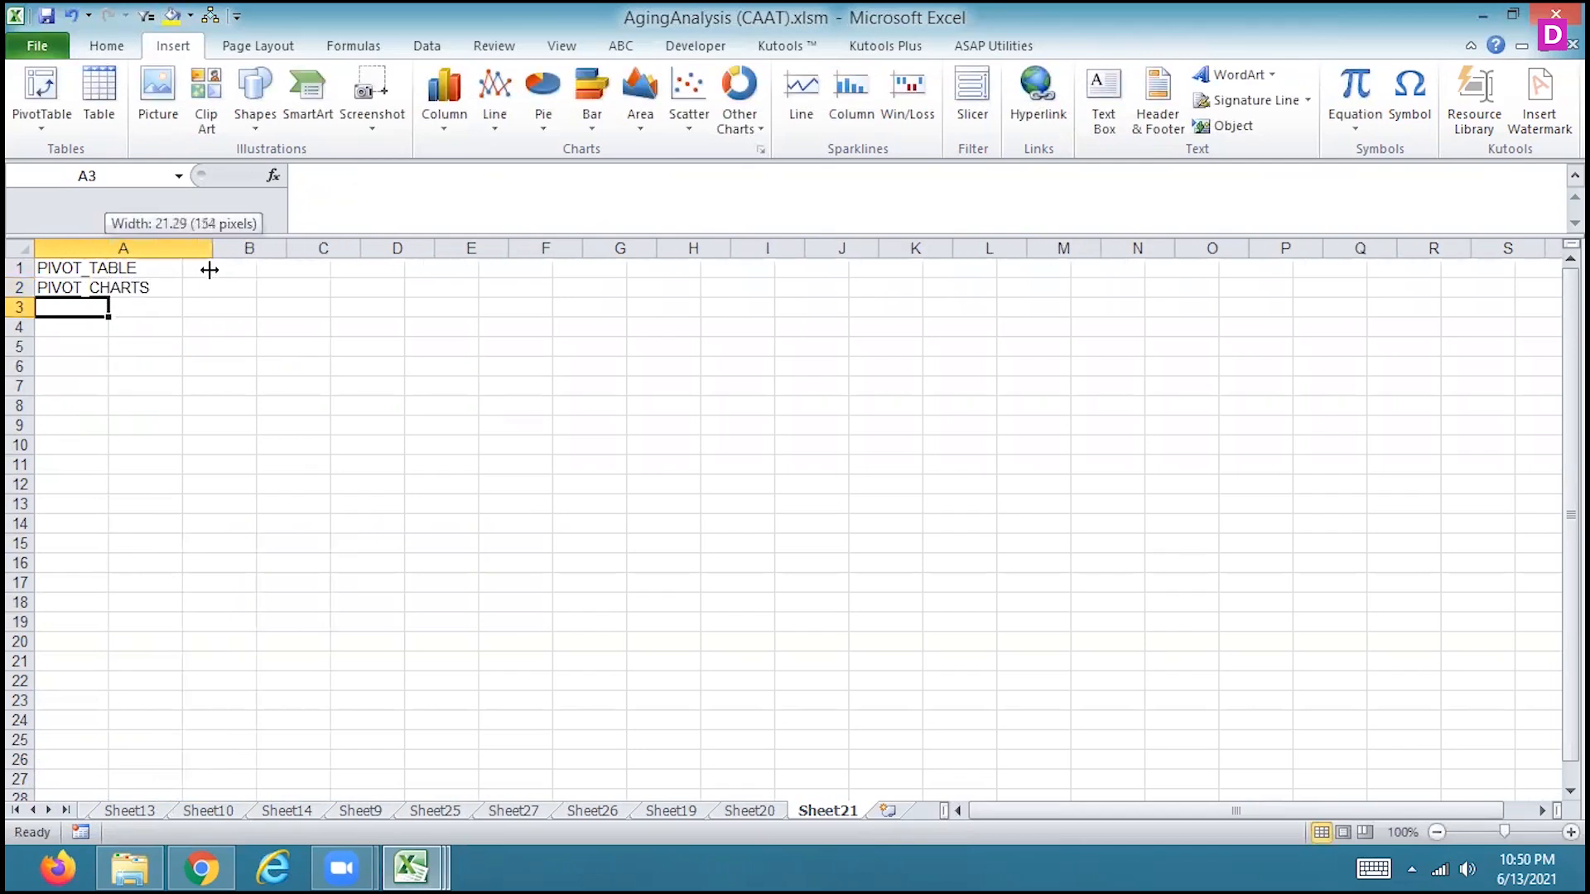
Hyperlink the PIVOT_TABLE entry in A1 to cell A1 of Sheet21 in this document
click(135, 267)
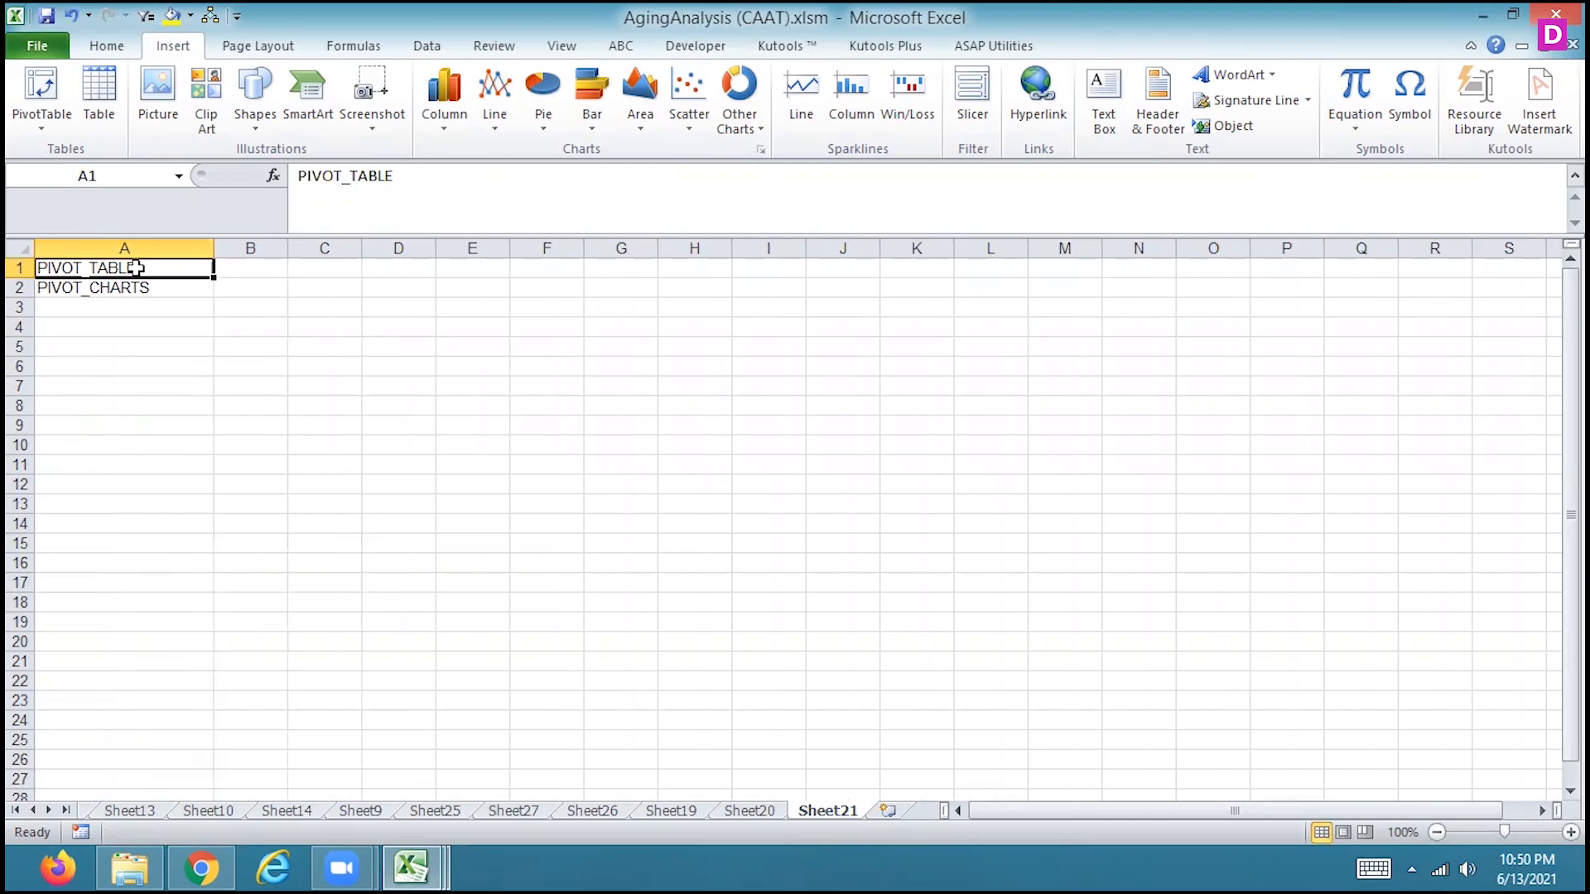
right_click(135, 267)
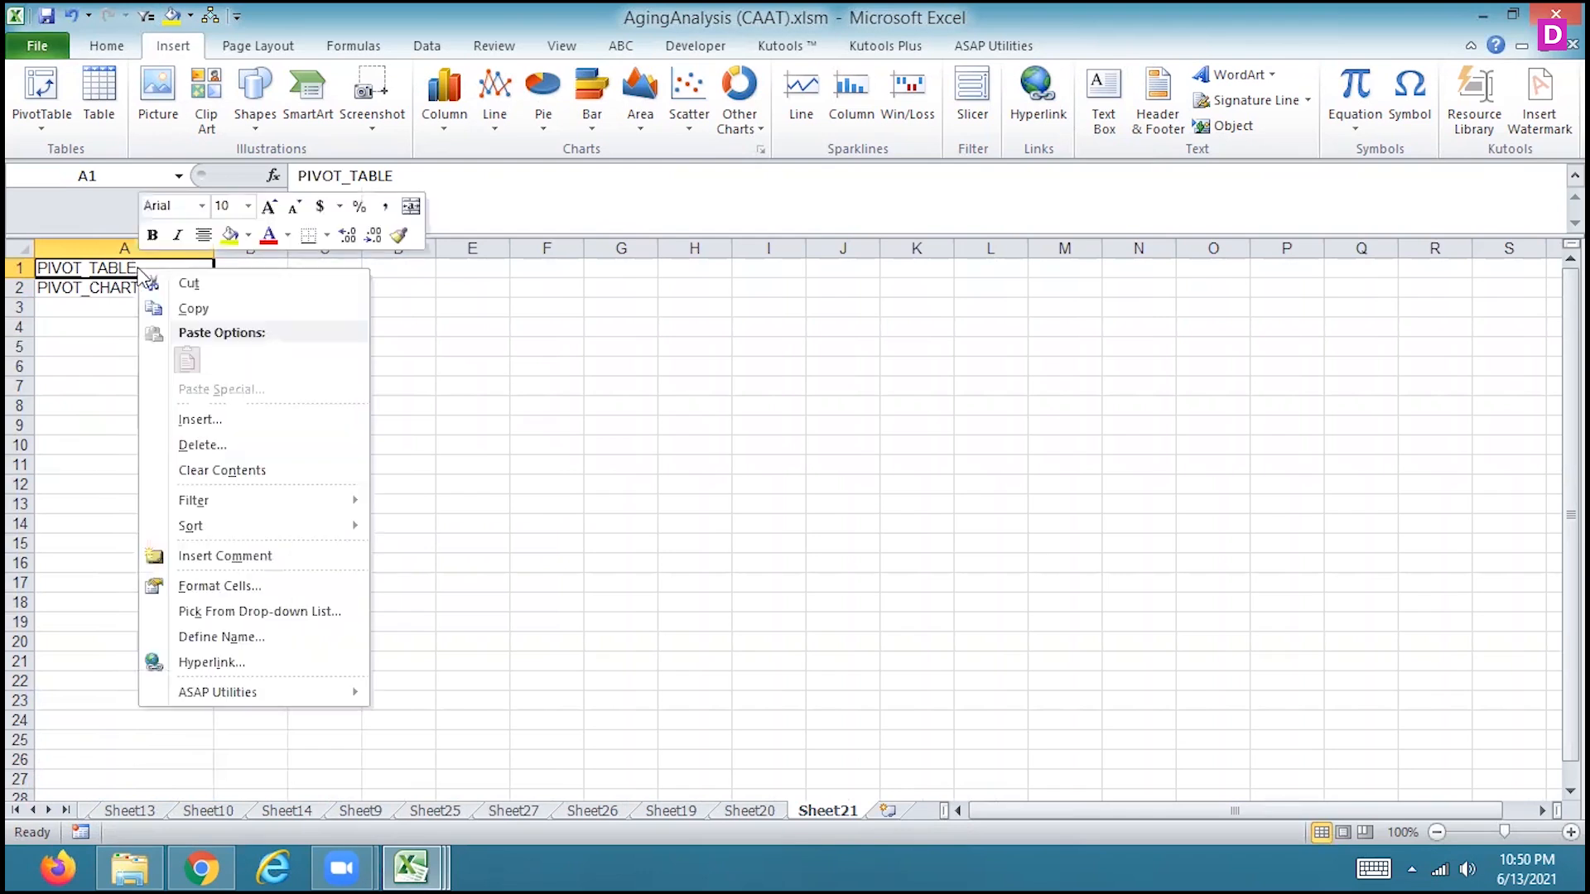
click(236, 665)
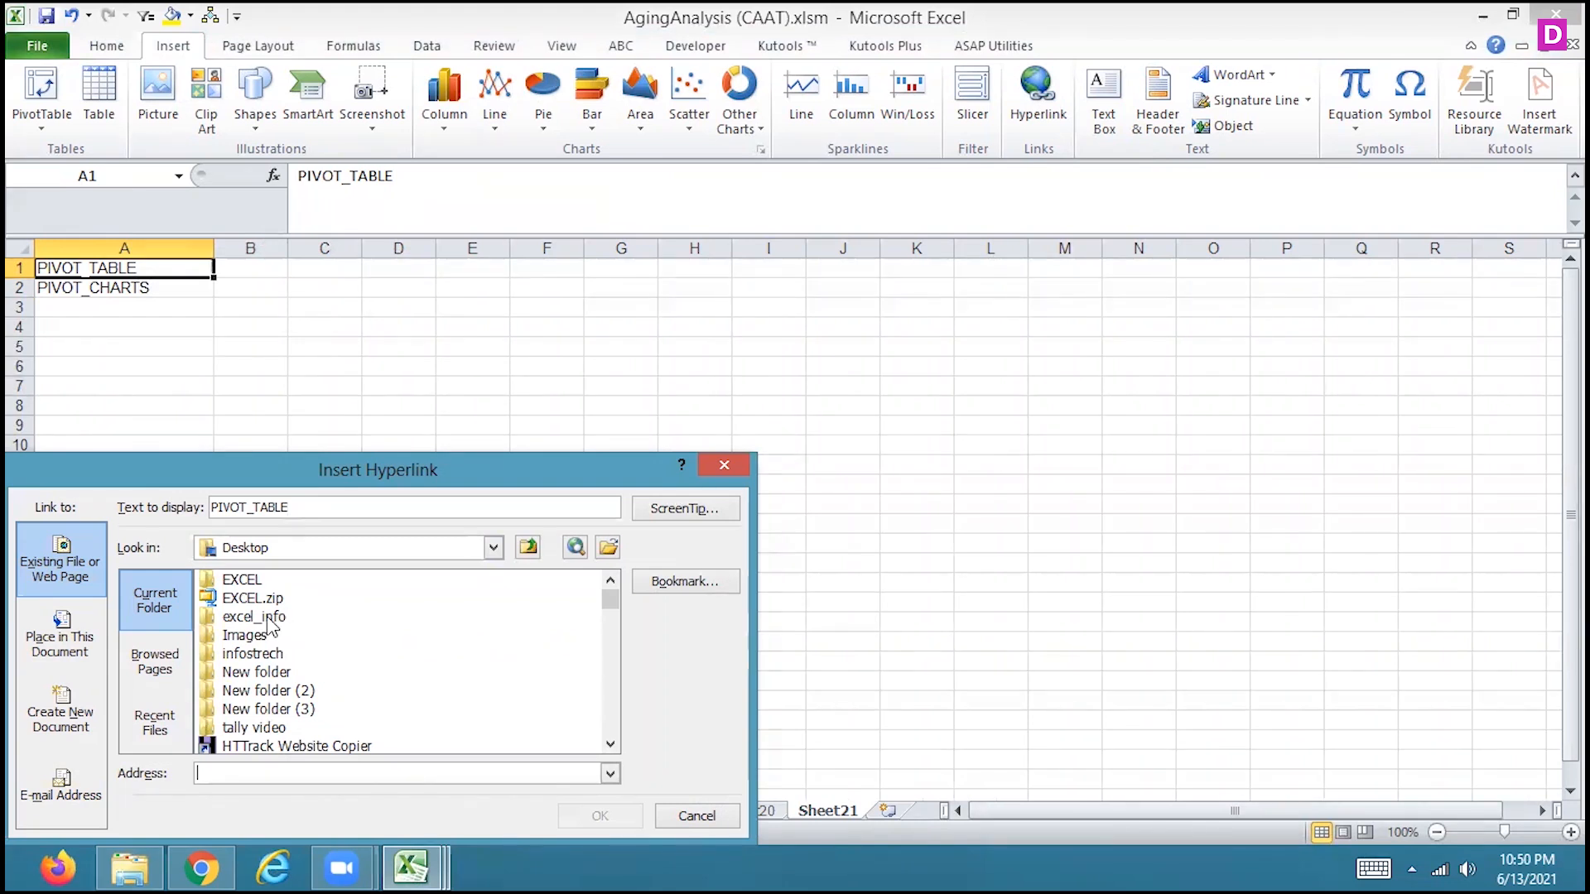
click(166, 664)
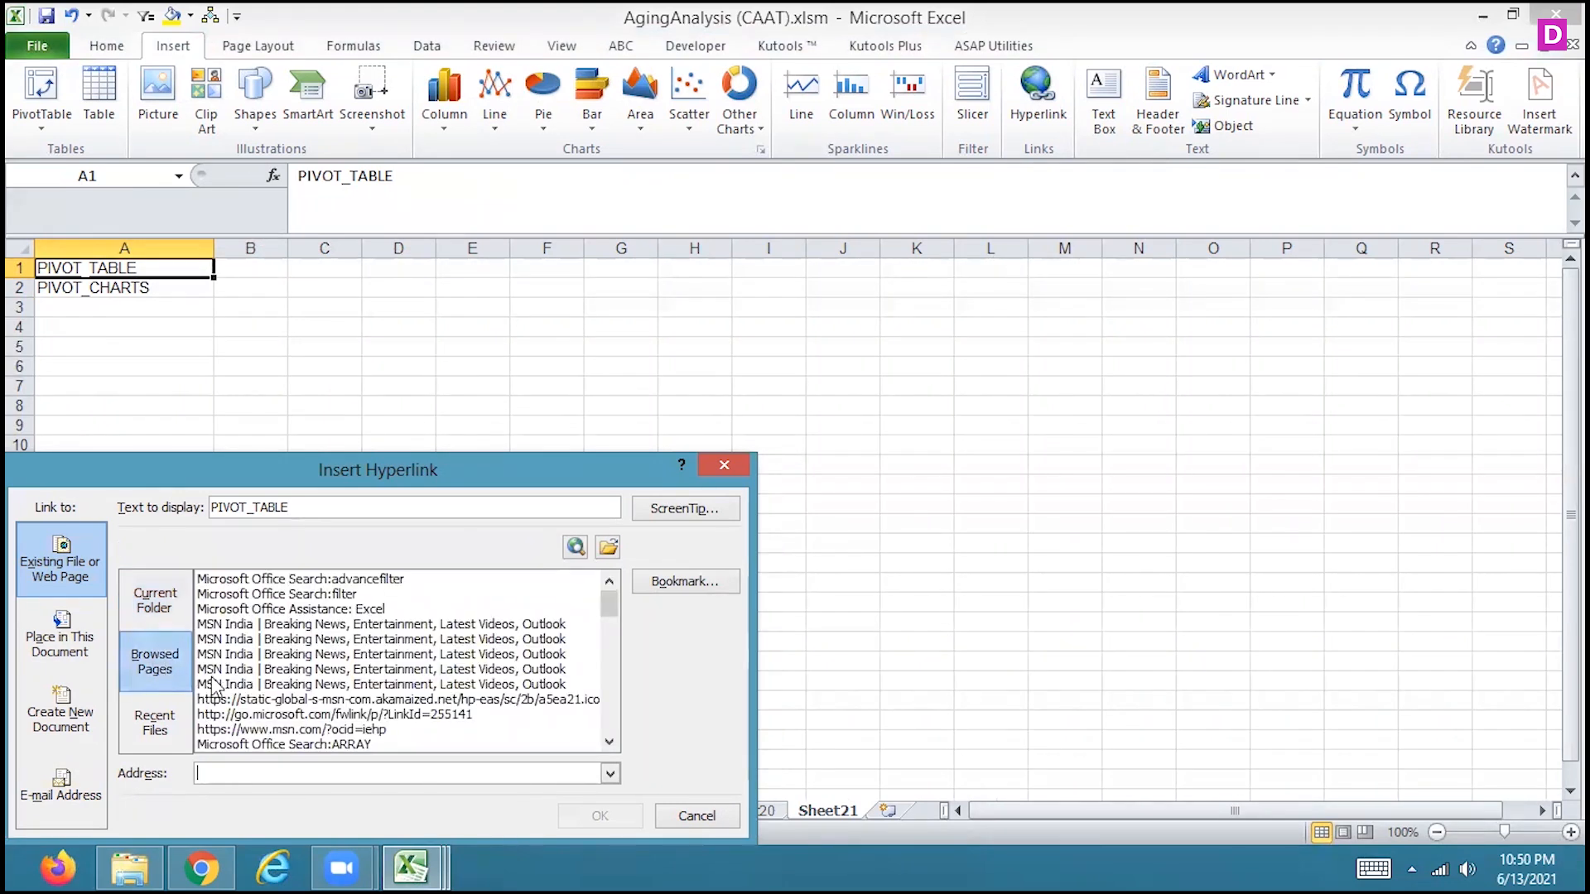
click(86, 665)
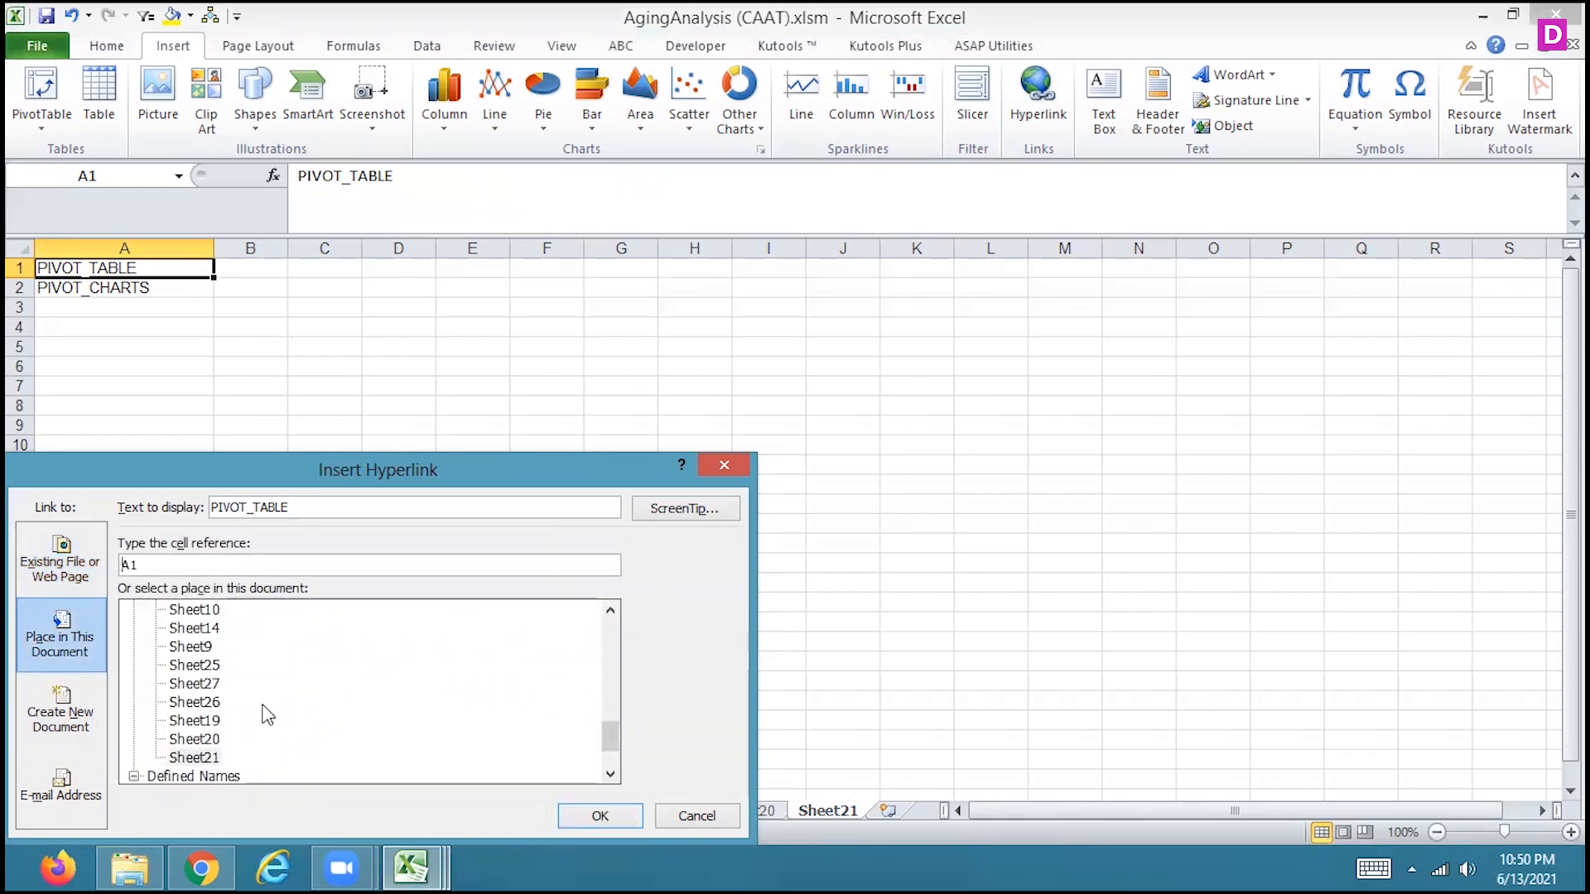
click(199, 756)
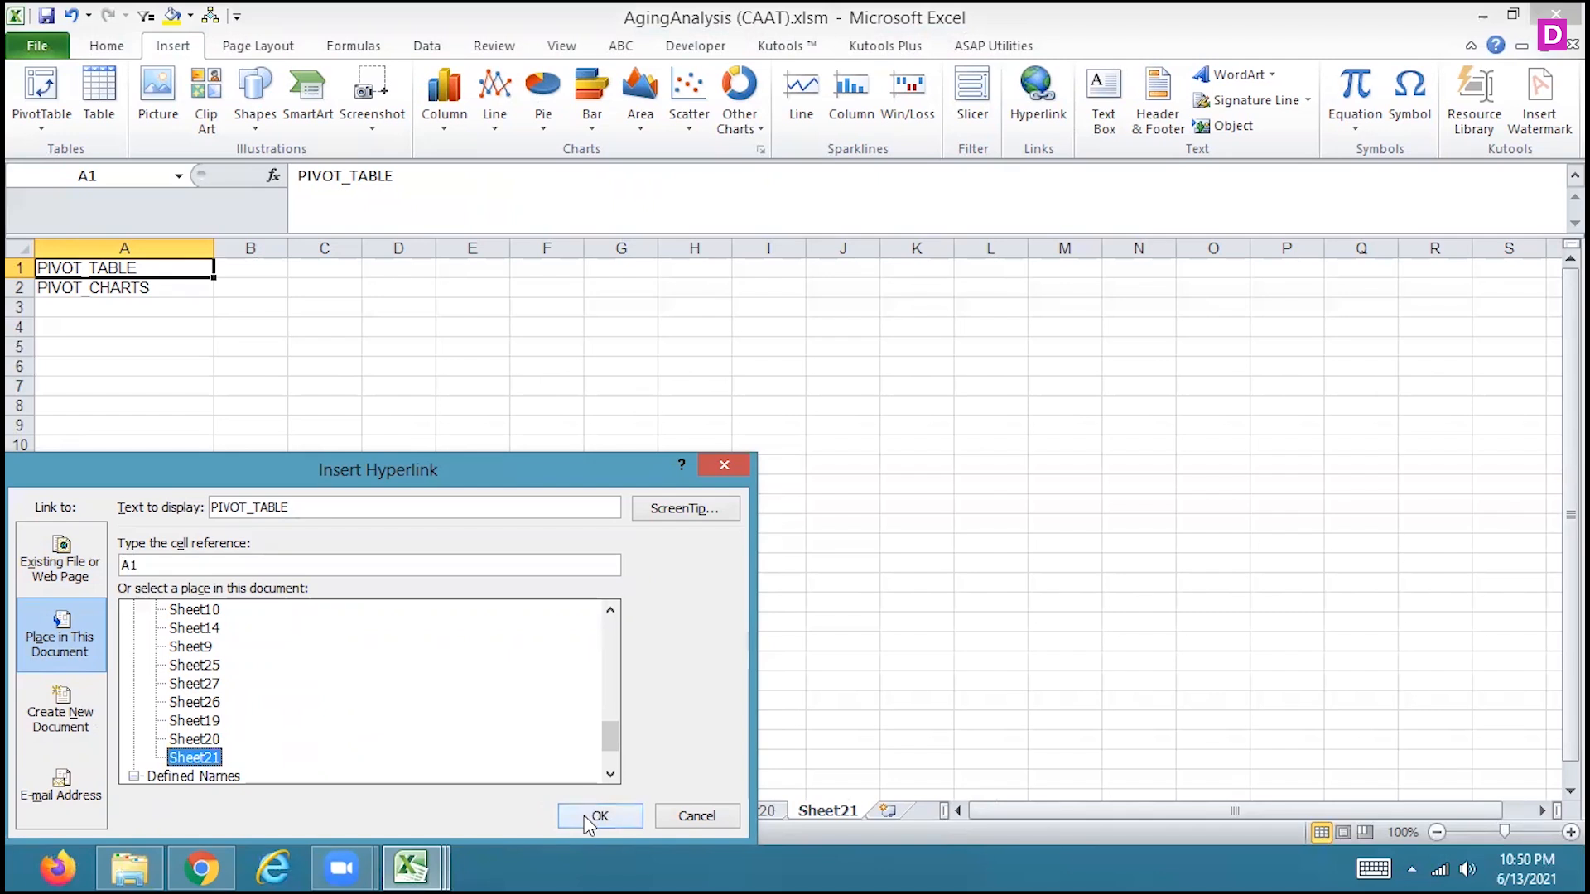
click(598, 816)
Enter MACRO in cell A3, below PIVOT_CHARTS
click(118, 288)
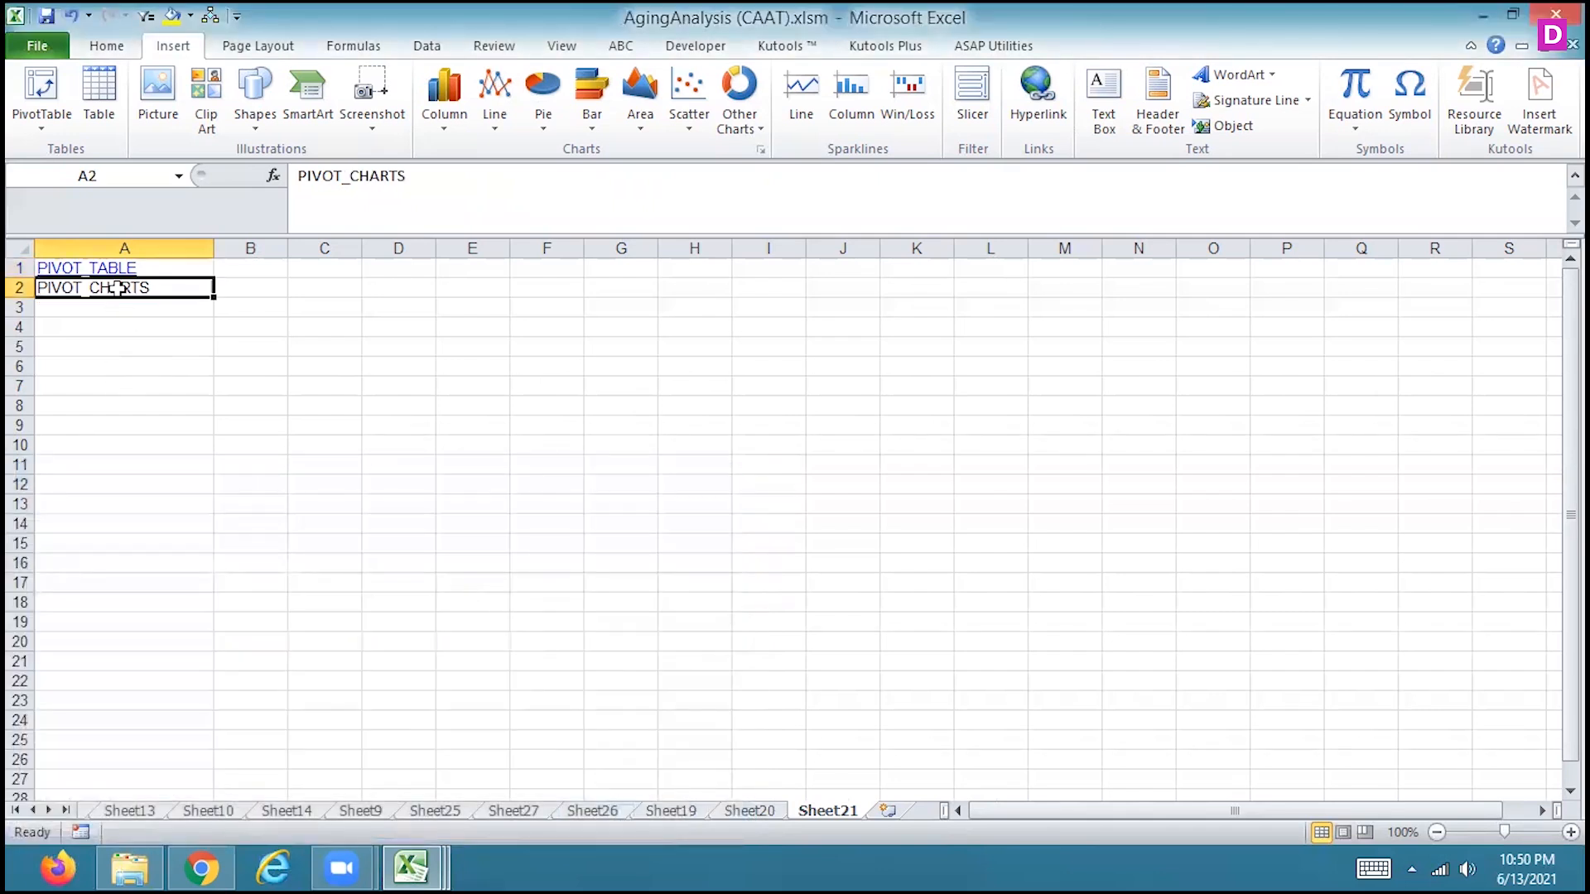
right_click(119, 287)
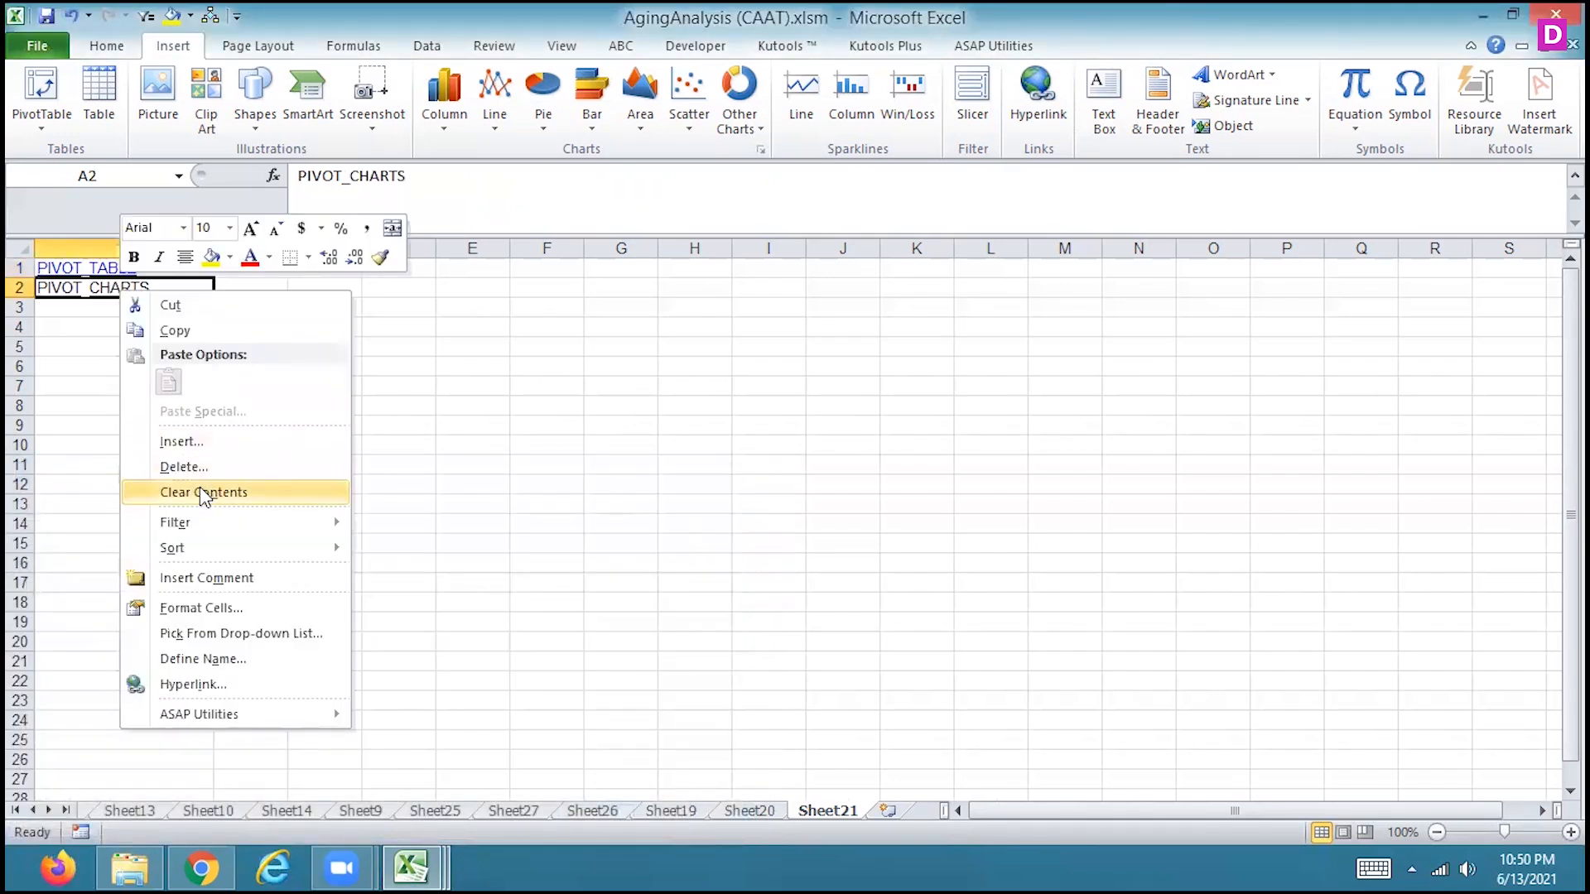
click(55, 303)
click(56, 303)
text(MACRO)
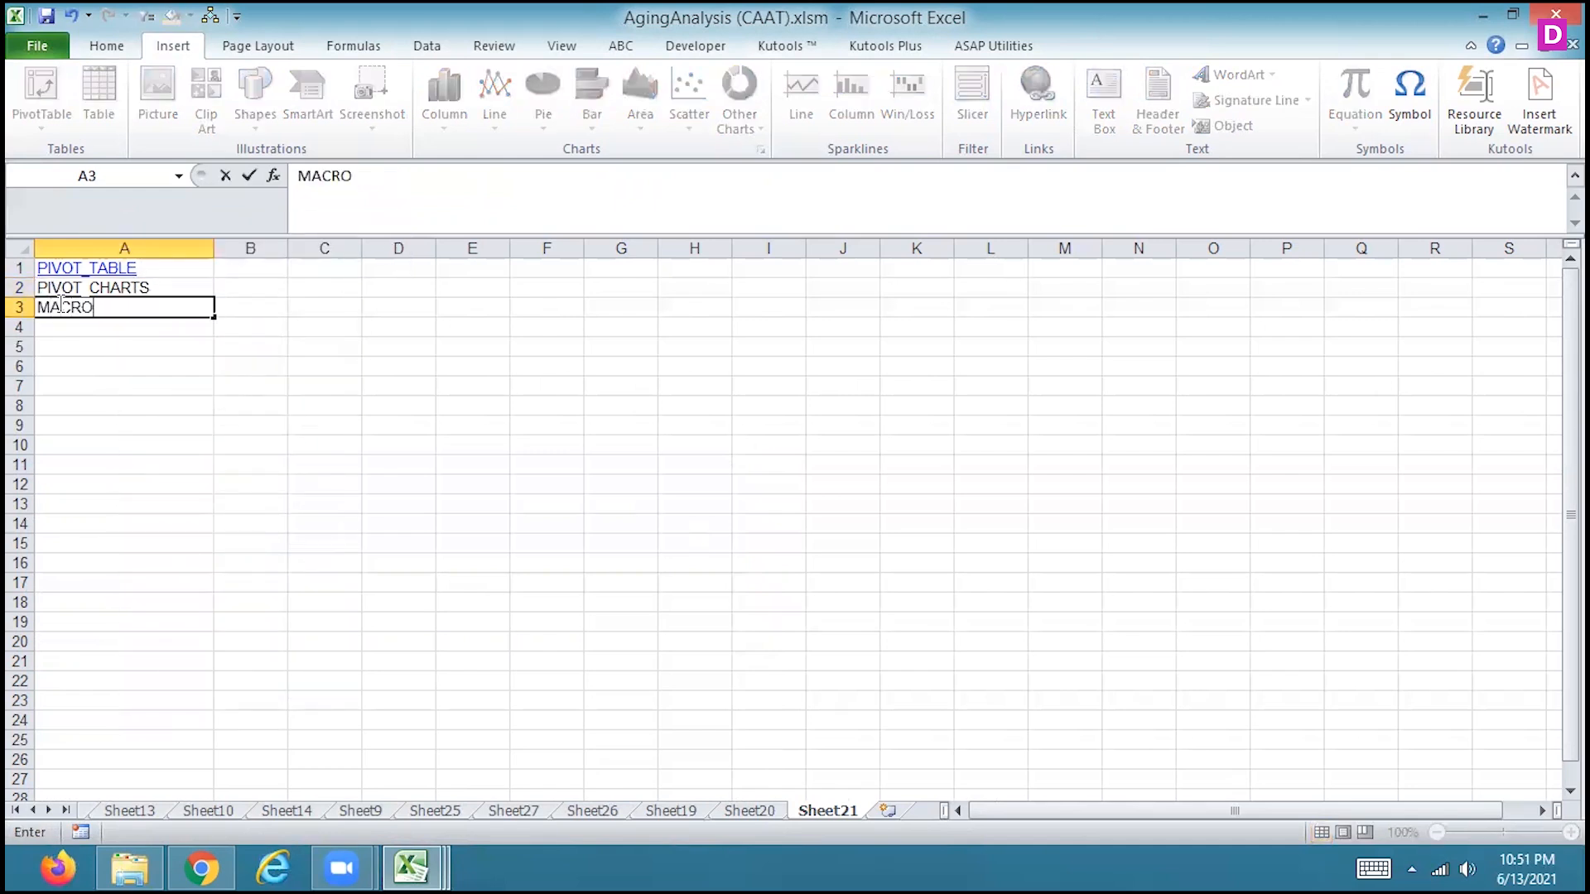
key(Return)
Hyperlink the MACRO entry in A3 to Sheet21 in this document and follow the link to test it
click(89, 306)
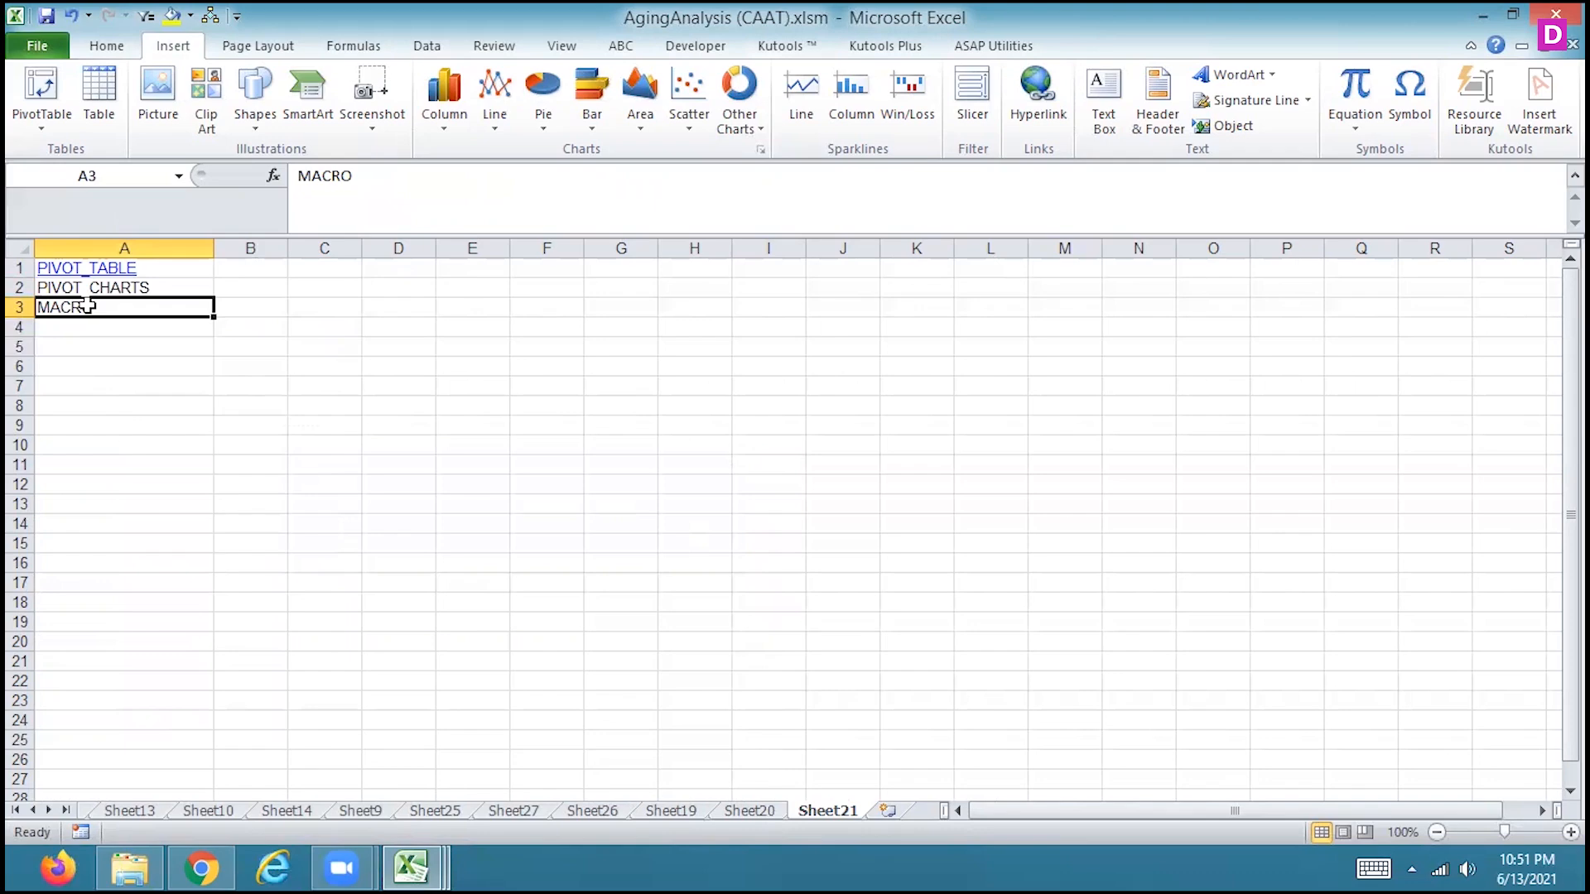
right_click(89, 306)
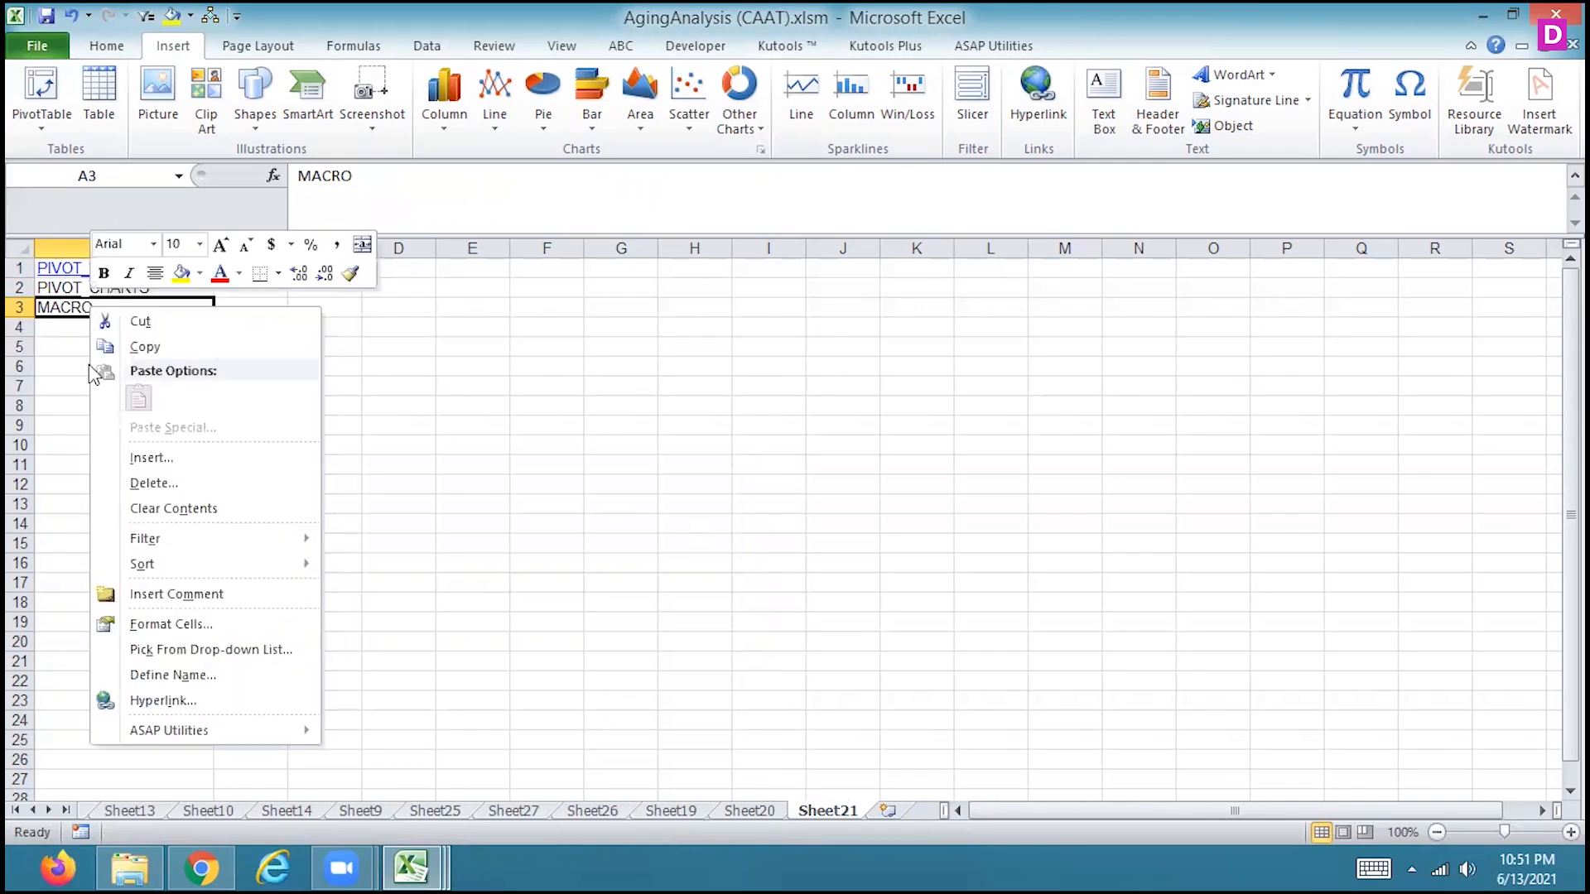
click(145, 700)
click(195, 759)
click(599, 818)
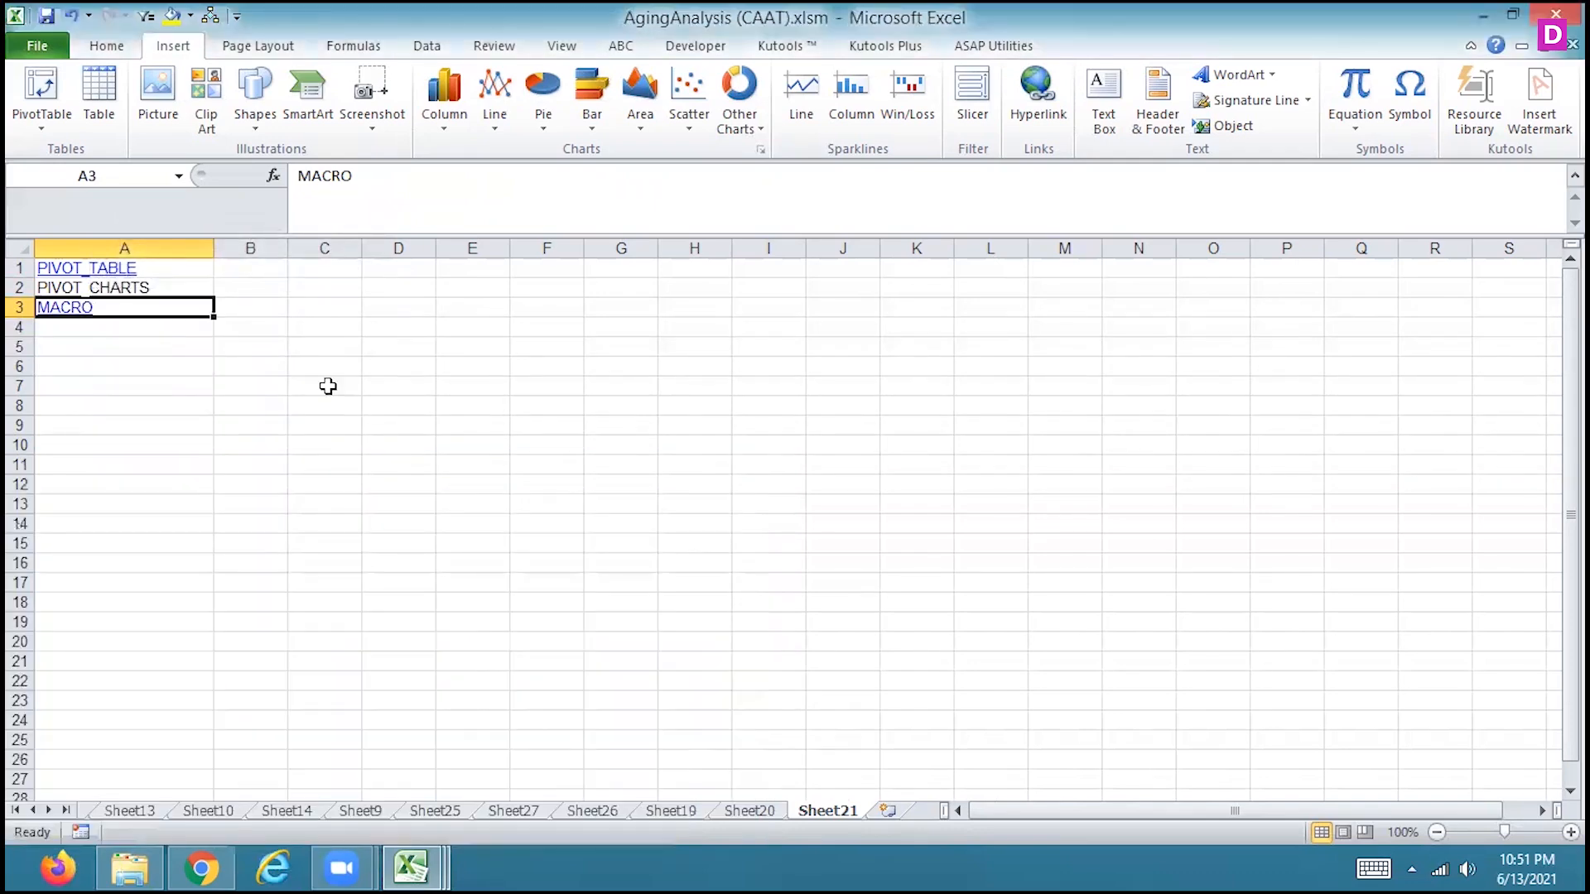
click(61, 313)
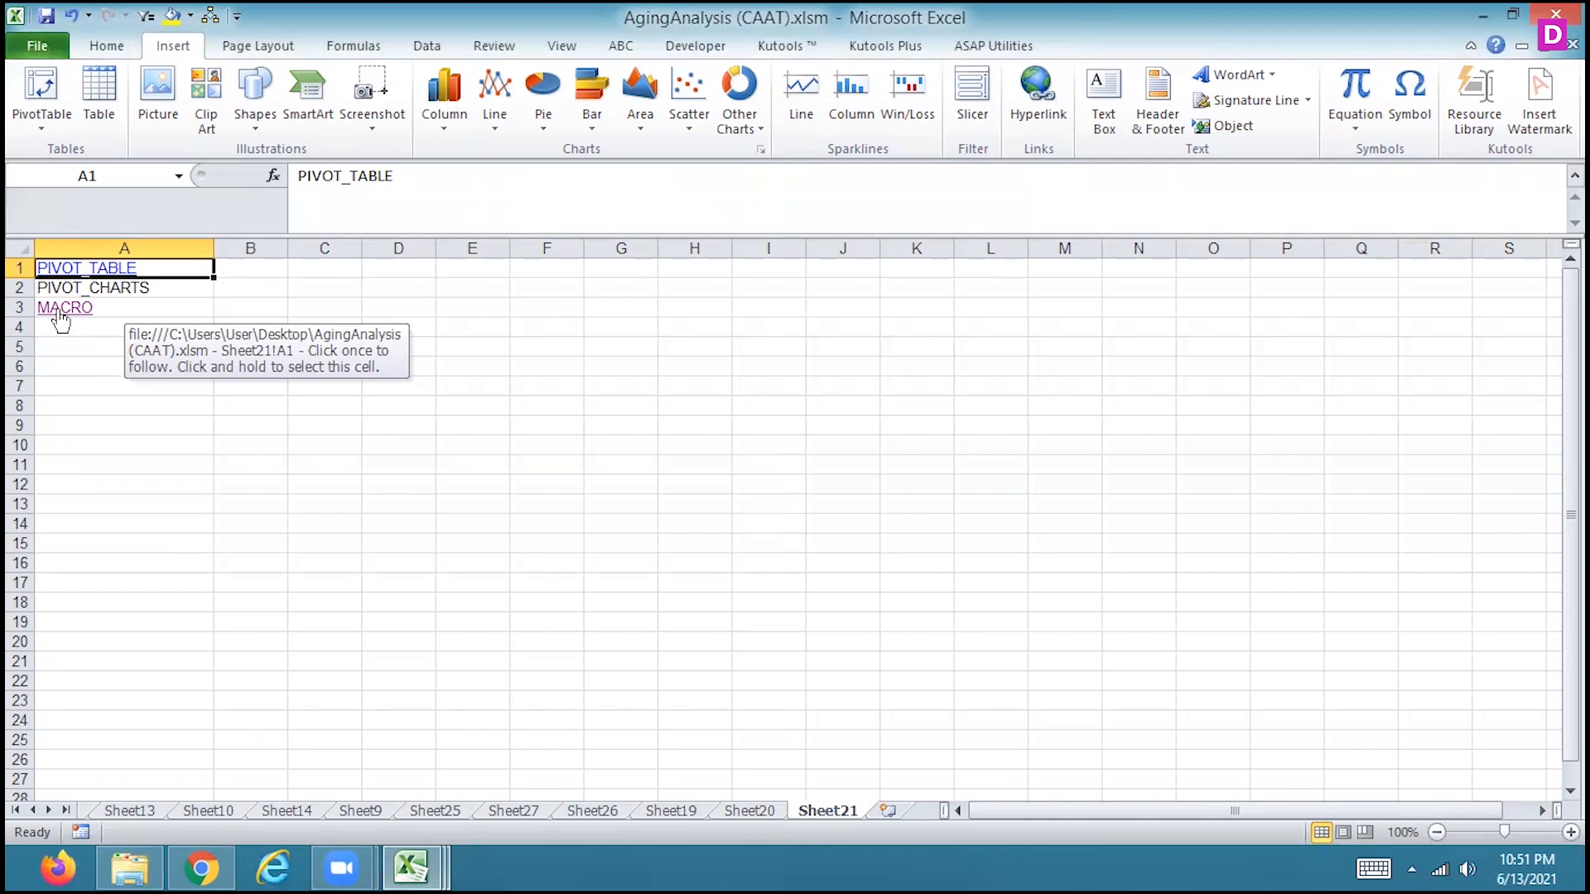
Set the system sound volume to 100
click(1465, 867)
mouse_move(1454, 659)
drag(1454, 659, 1454, 717)
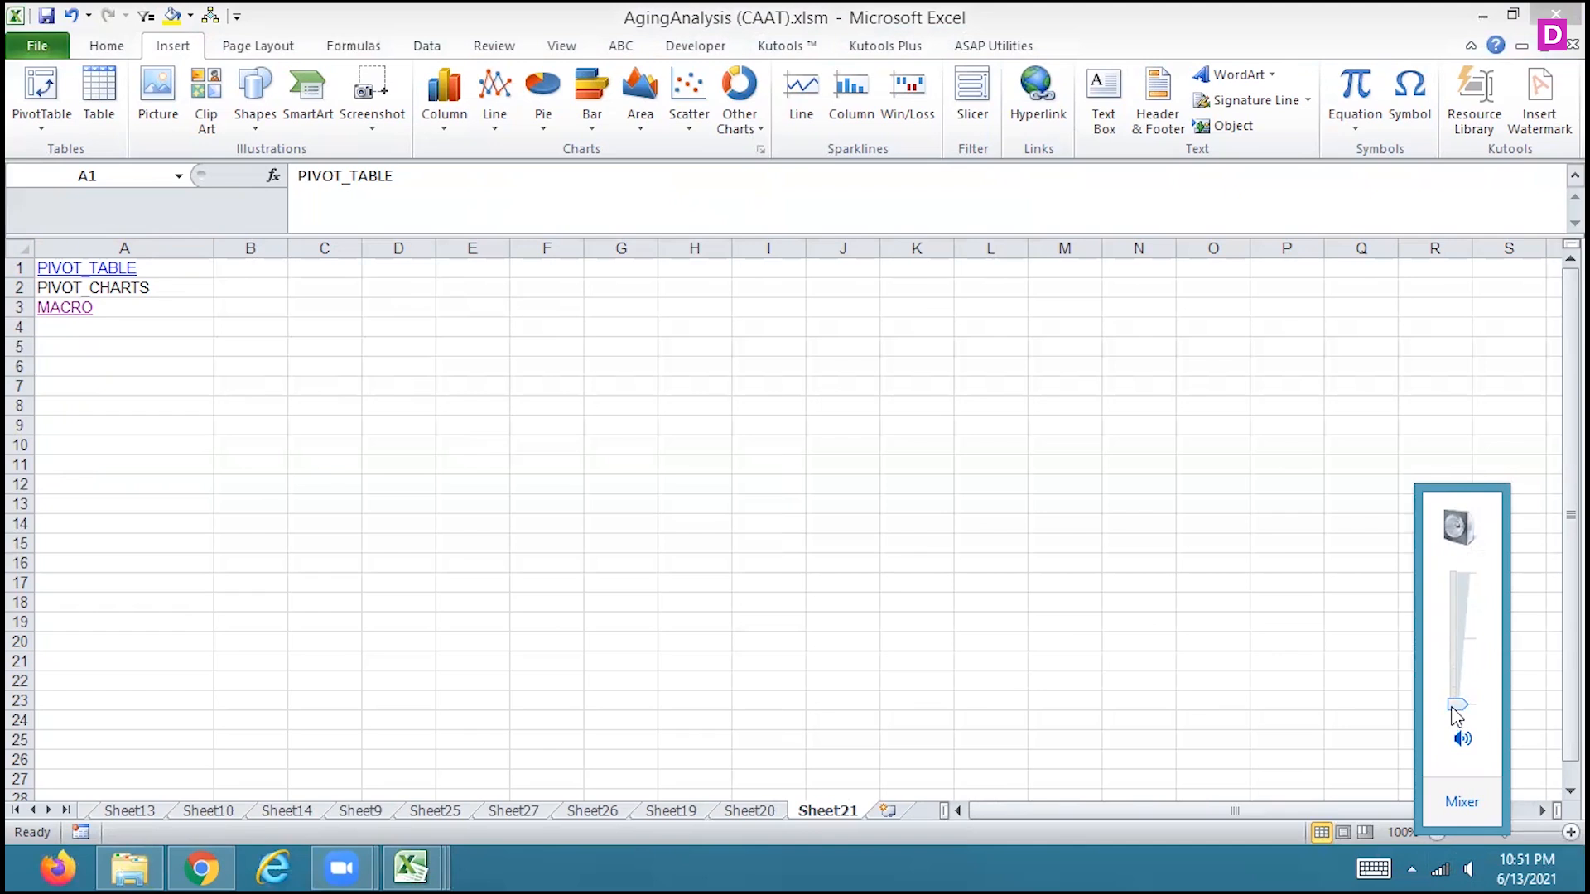
drag(1457, 706, 1445, 573)
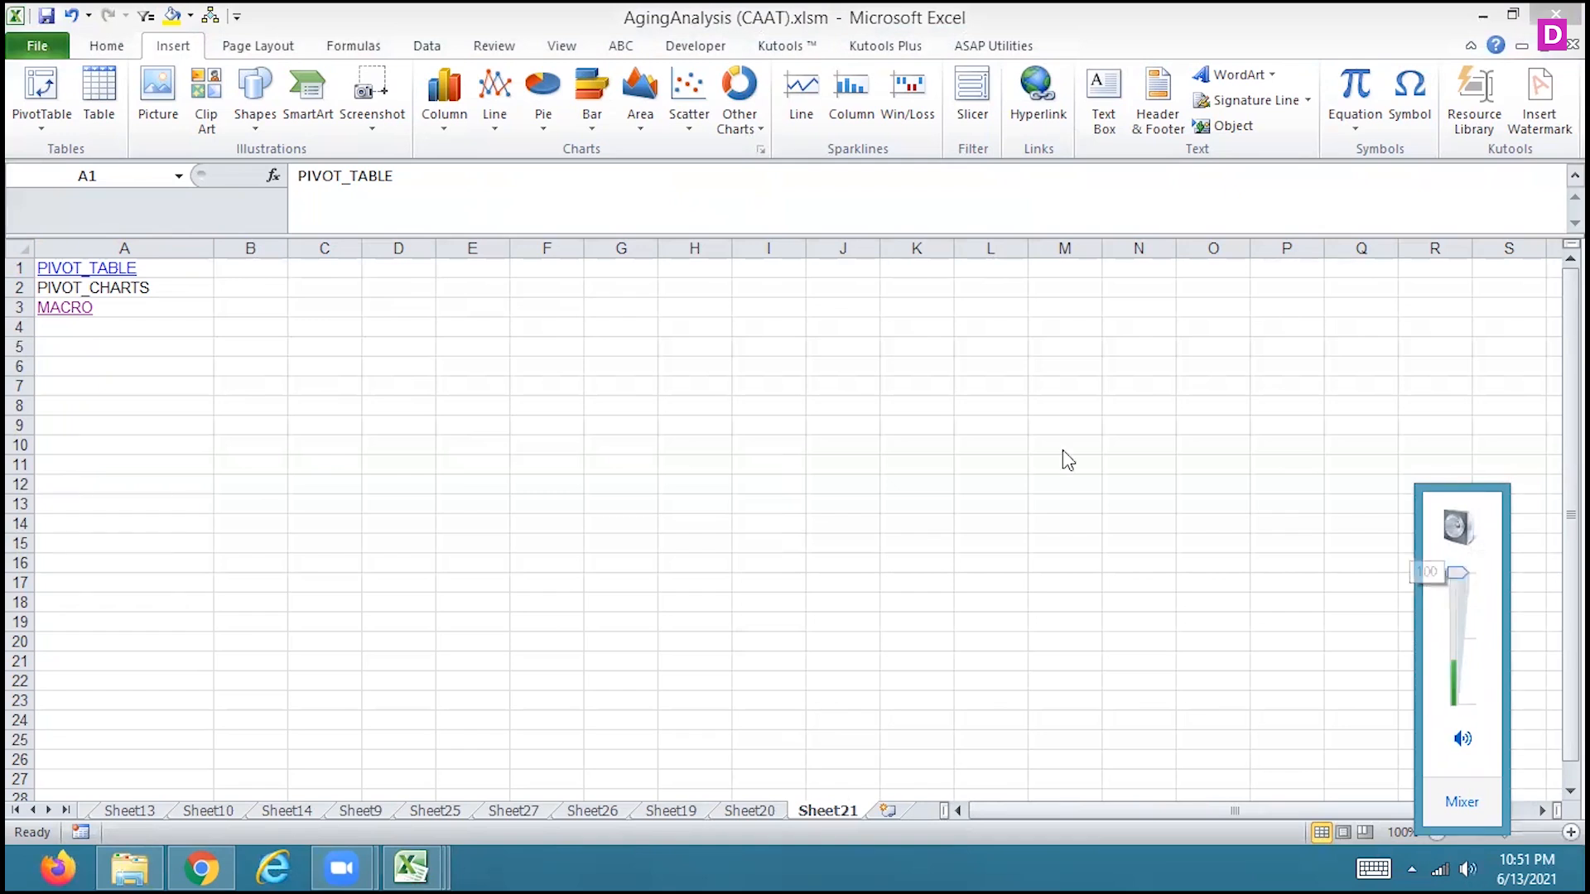
Test the MACRO and PIVOT_TABLE hyperlinks on the index sheet
click(114, 313)
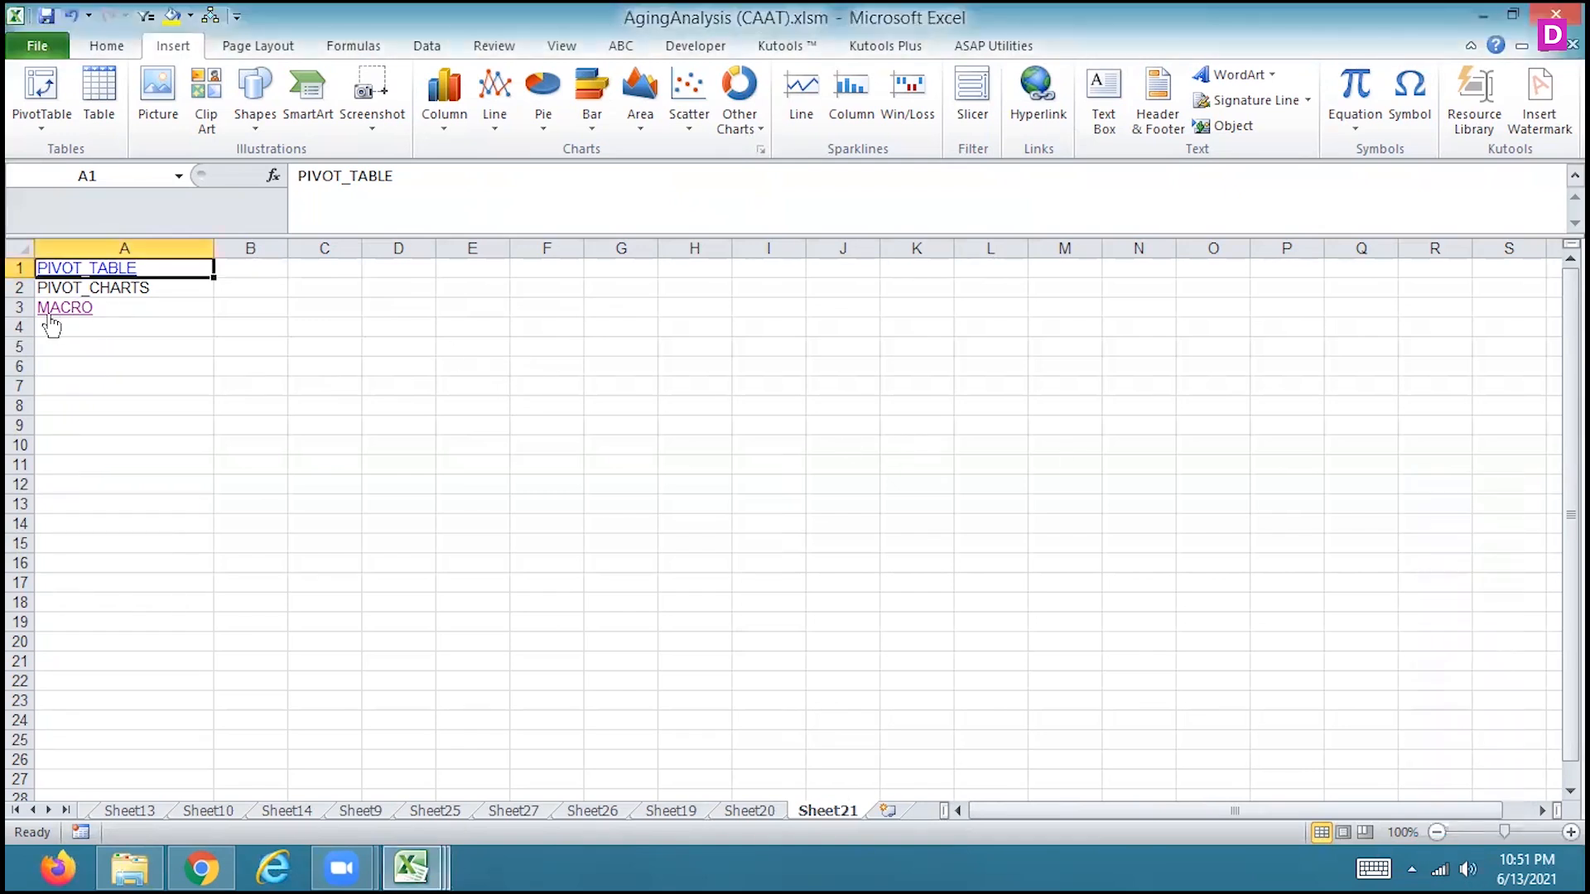
click(87, 270)
Go to Sheet20, select H22 below the SALES_BEF_TAX column and start recording a new macro stored in This Workbook
click(768, 808)
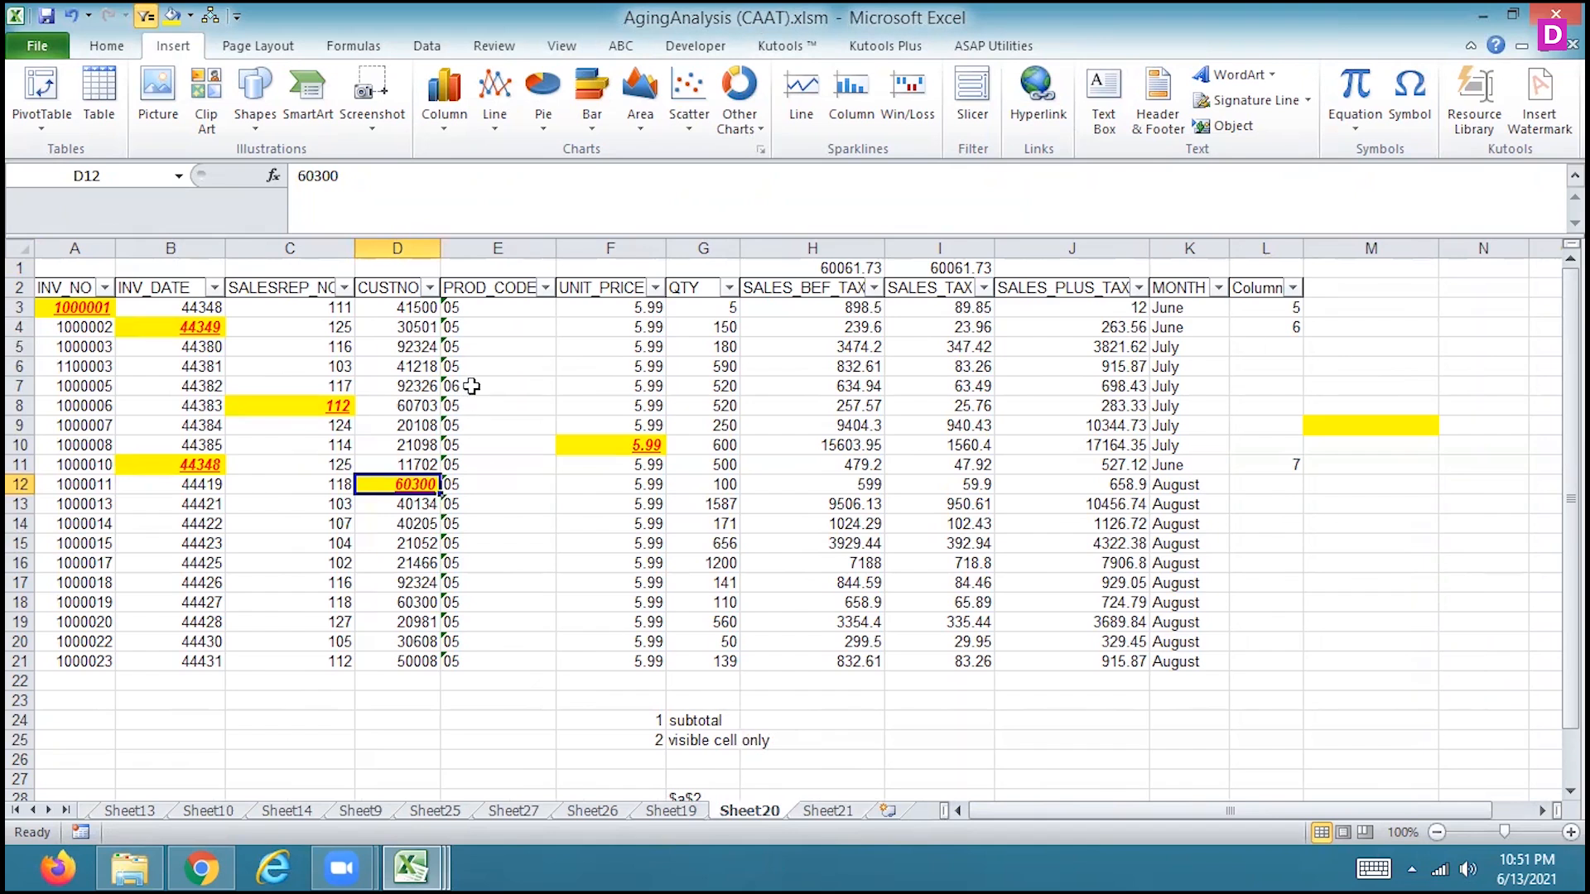
click(101, 47)
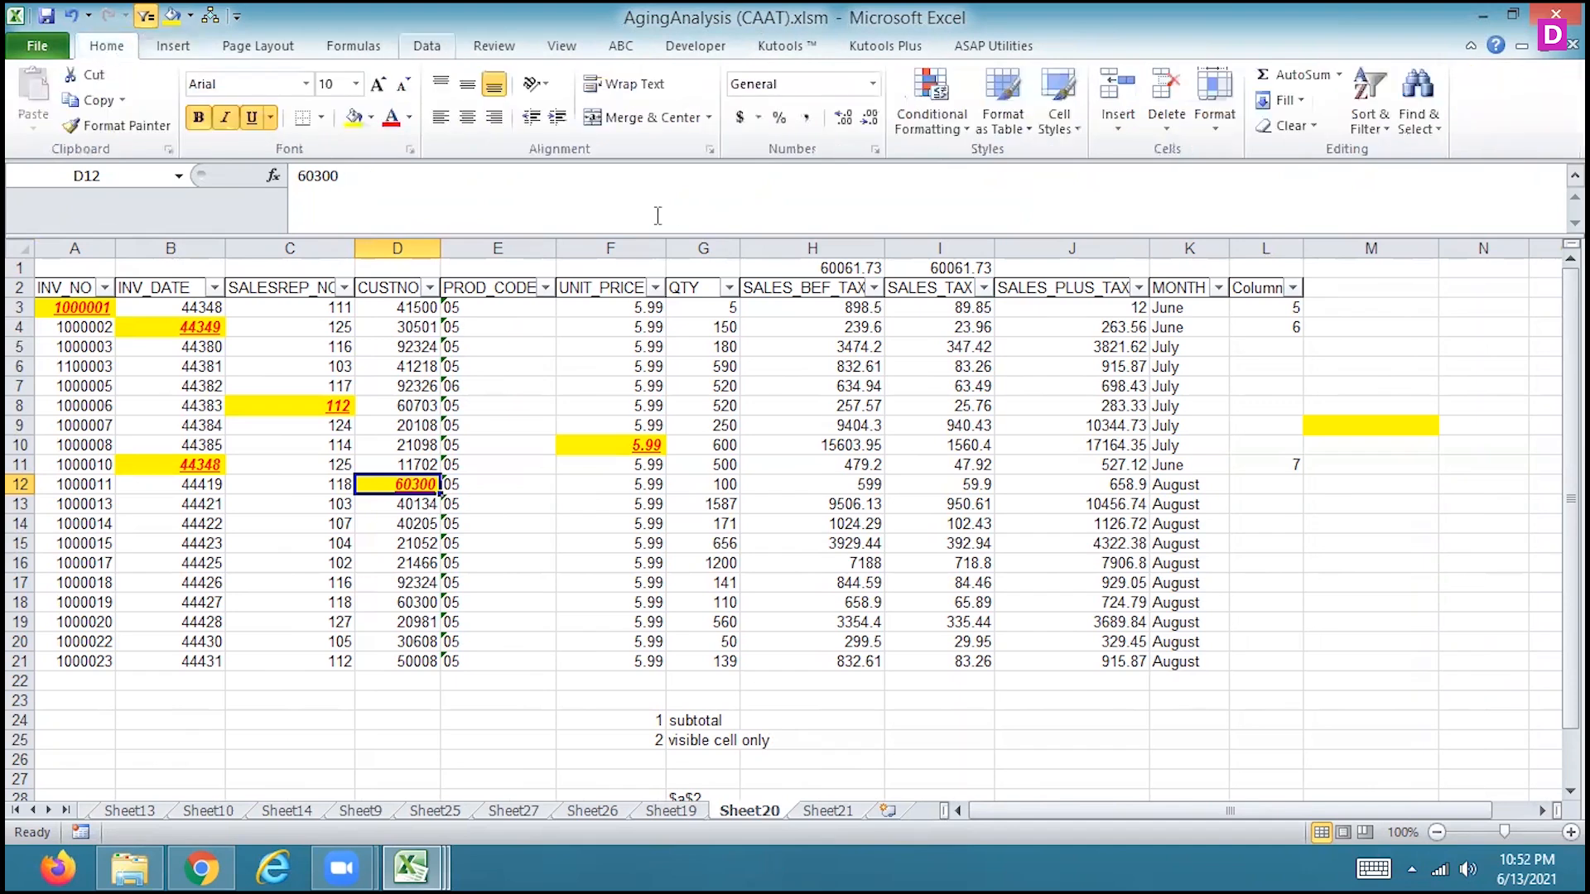
click(844, 680)
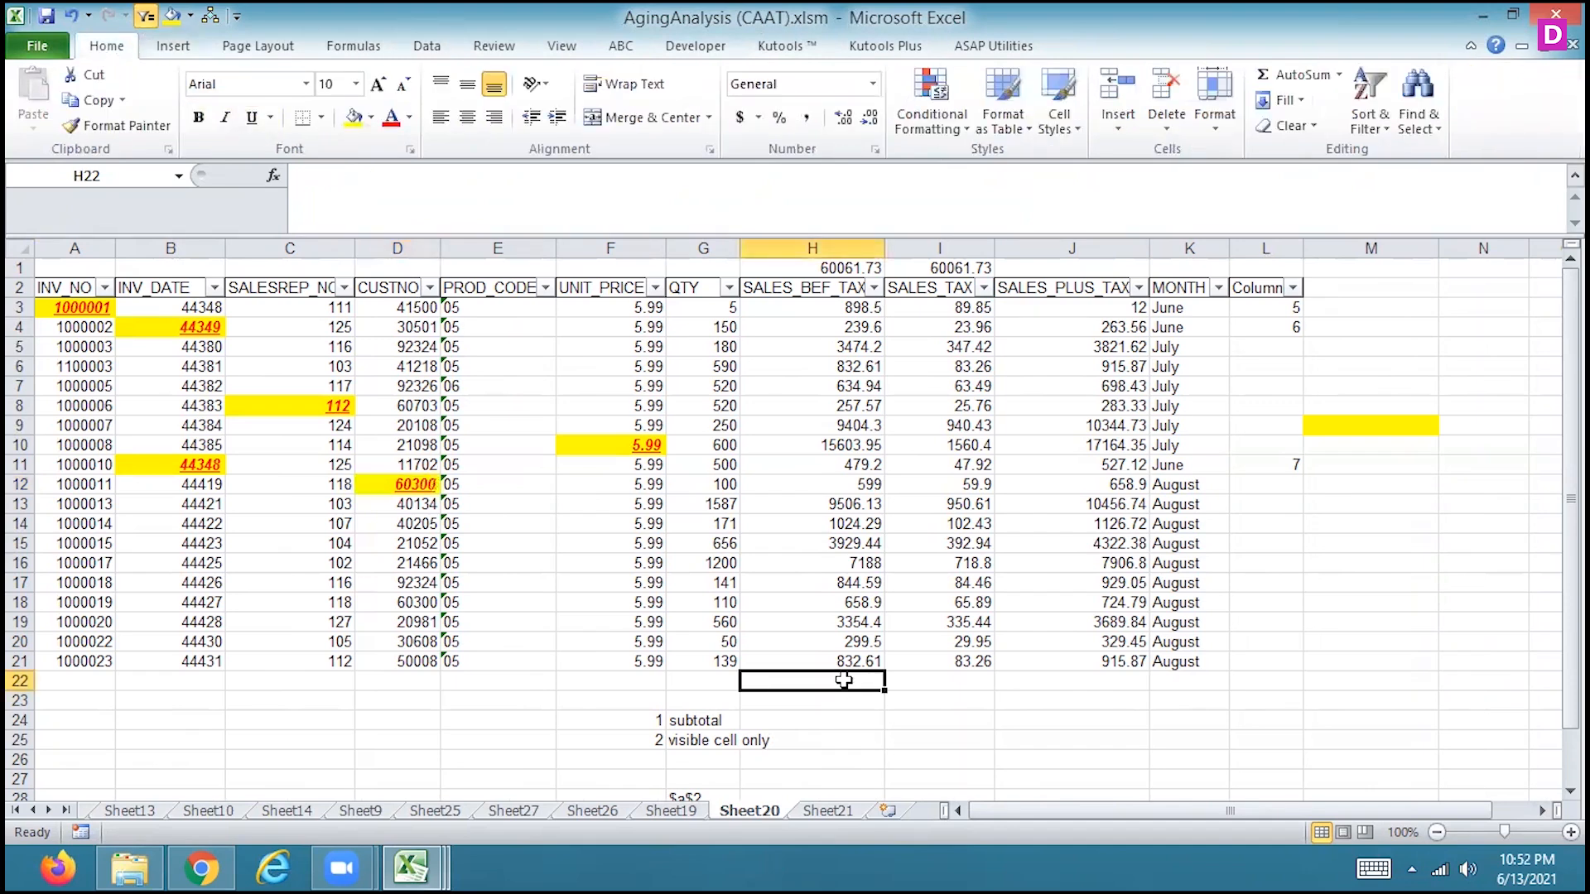
click(570, 60)
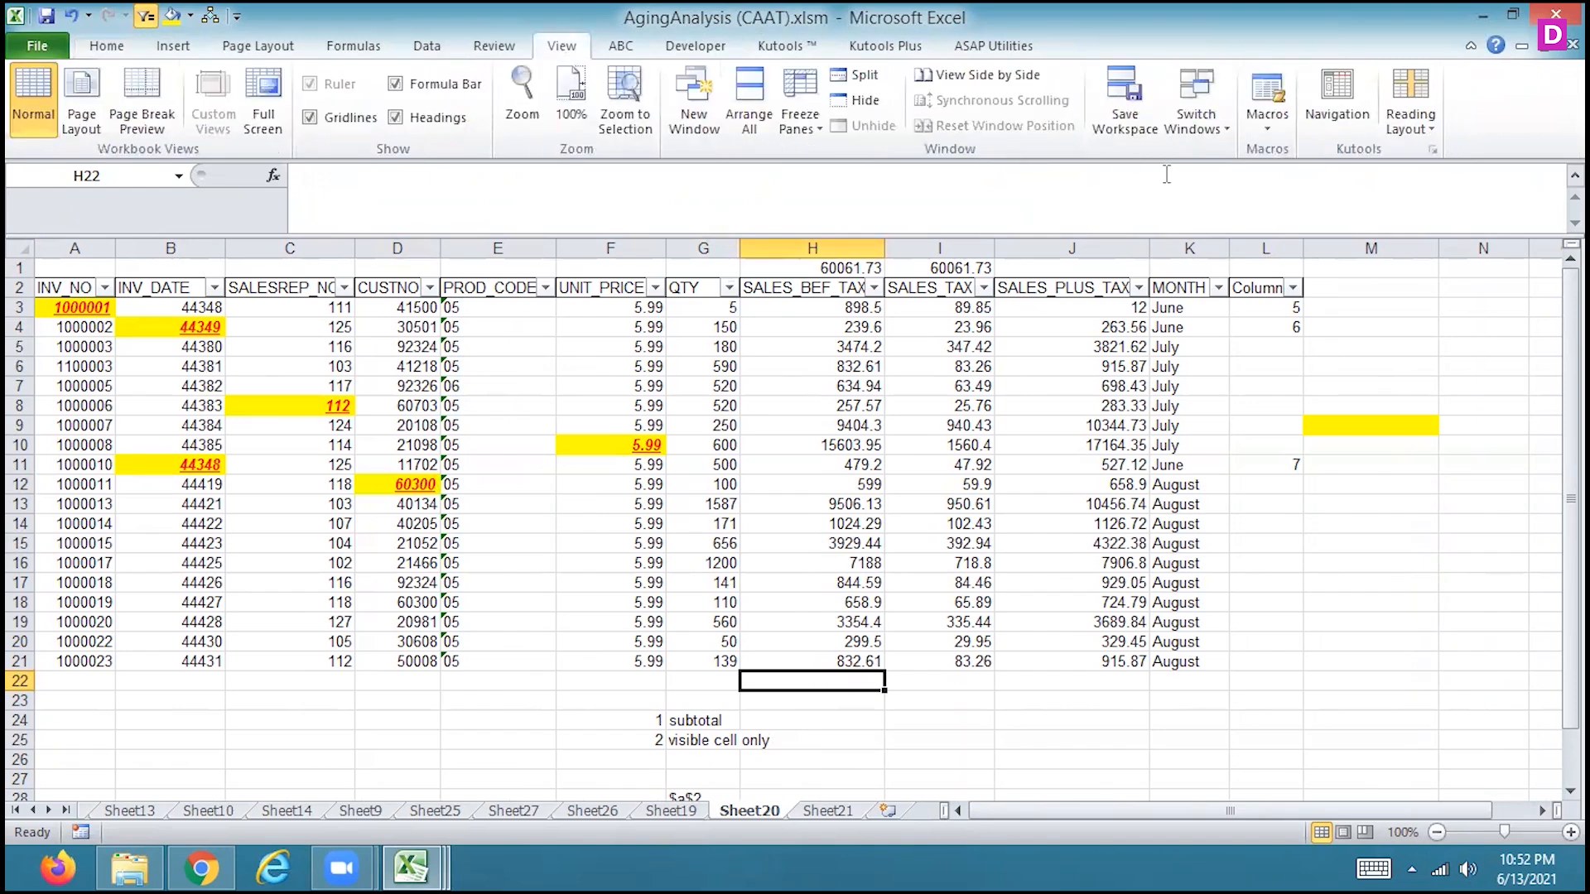
click(1264, 127)
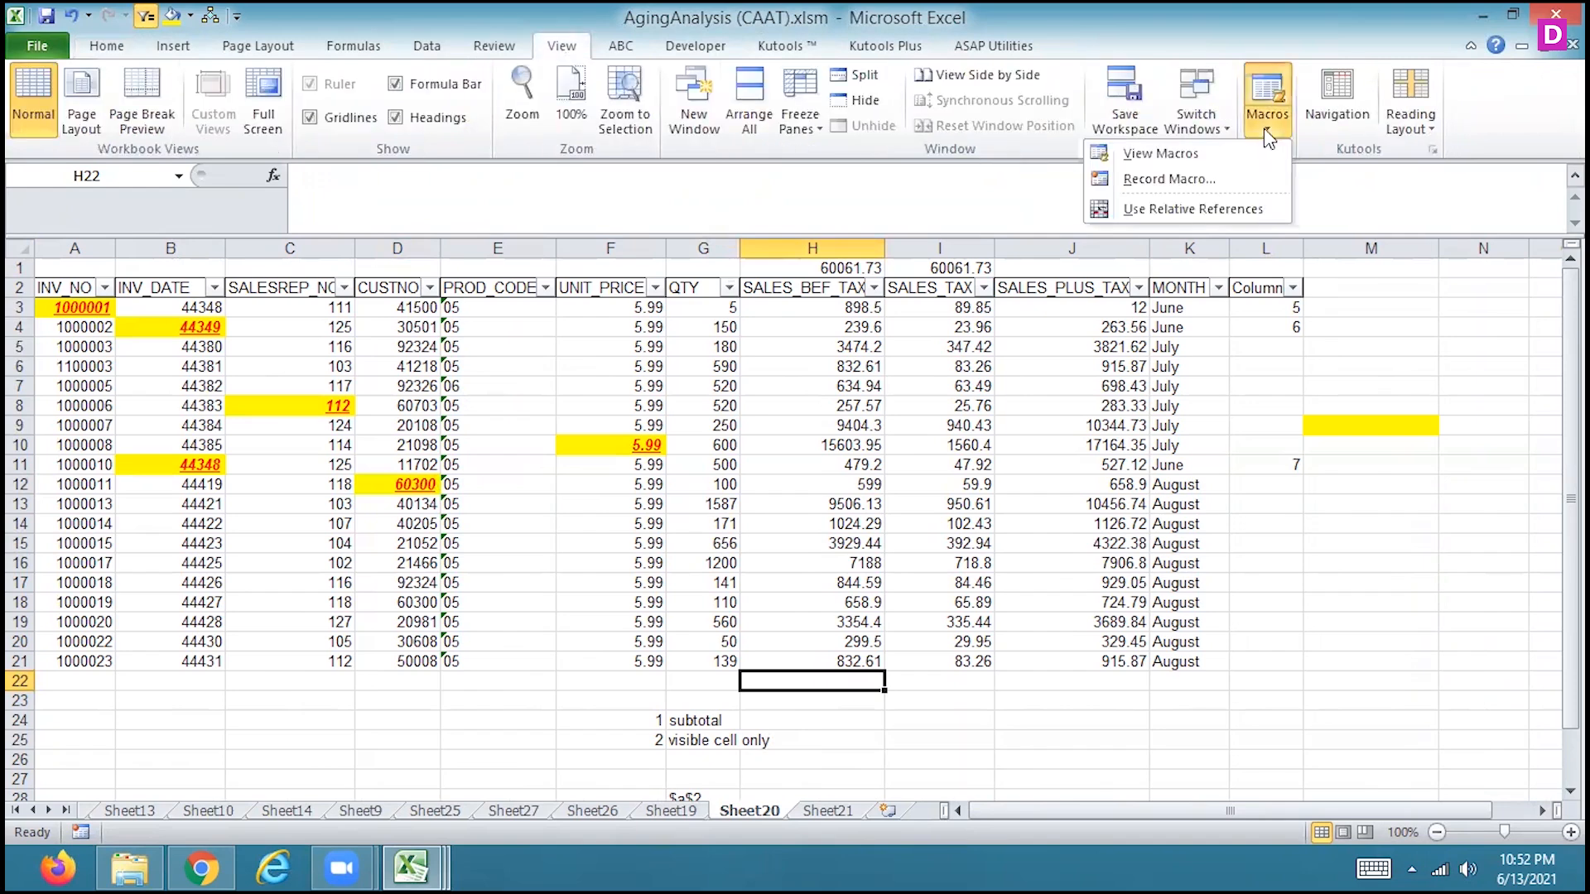
click(1174, 188)
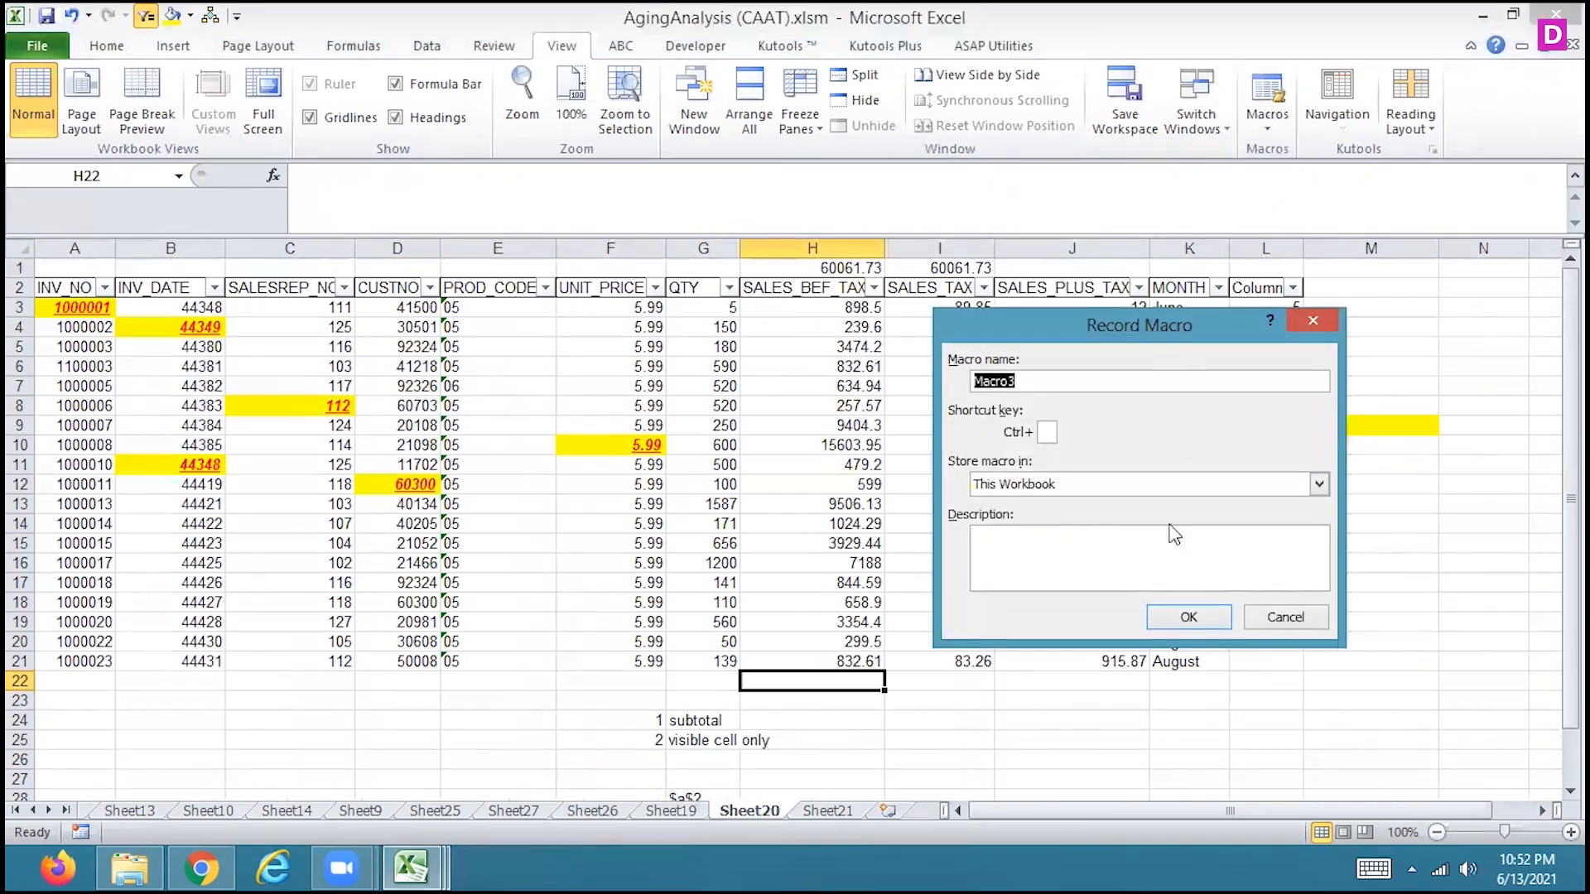
click(1188, 620)
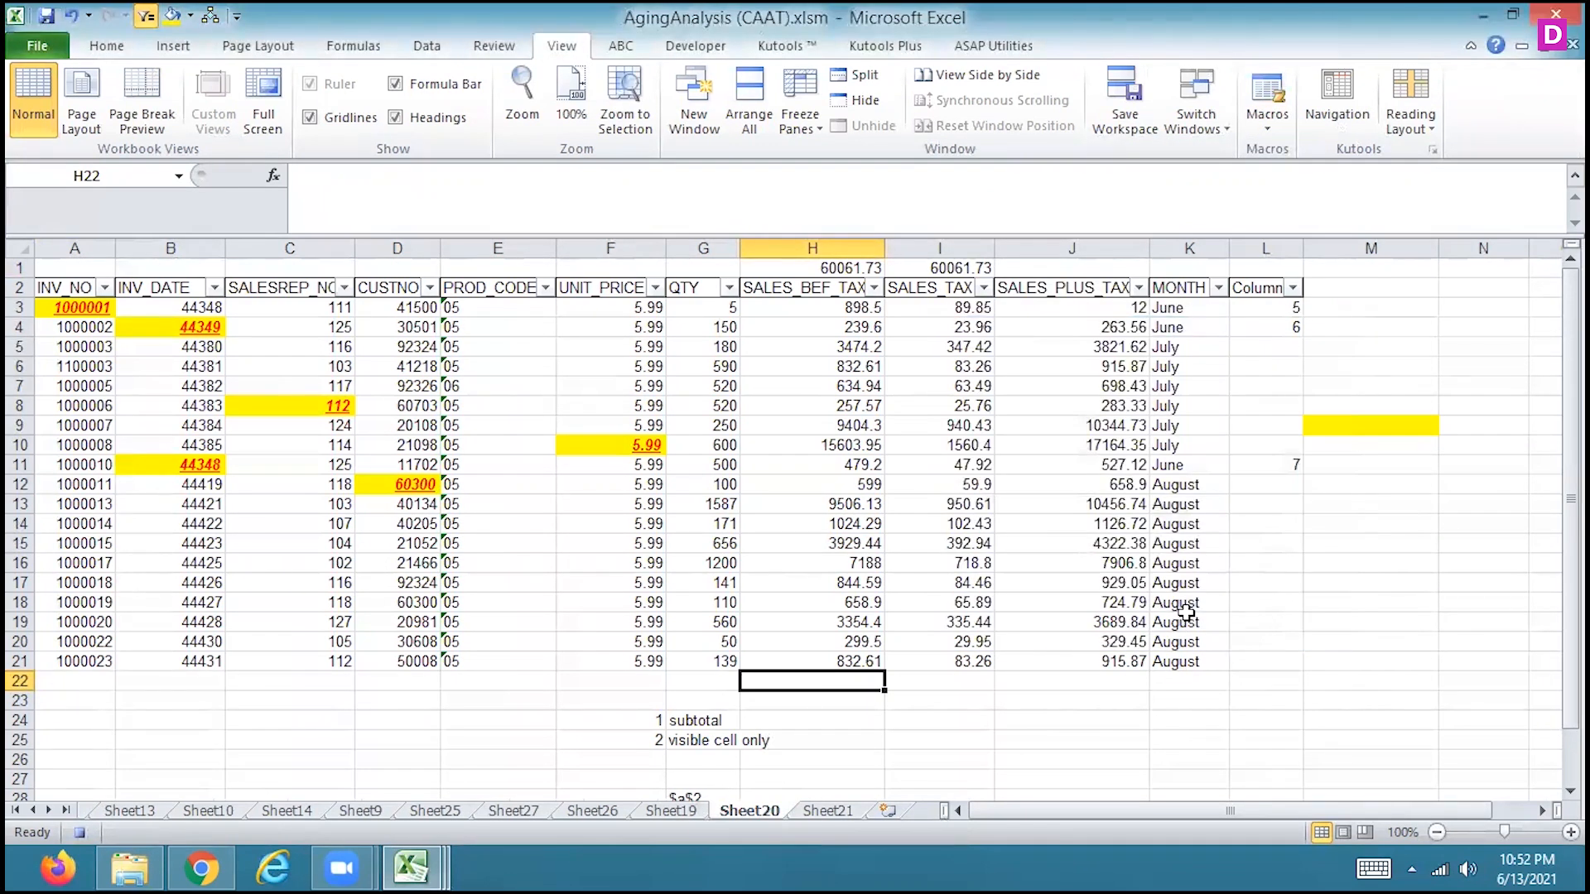
Enter a SUMIF formula in H22 that totals H3:H21 for values ">400", and stop the macro recording
text(=)
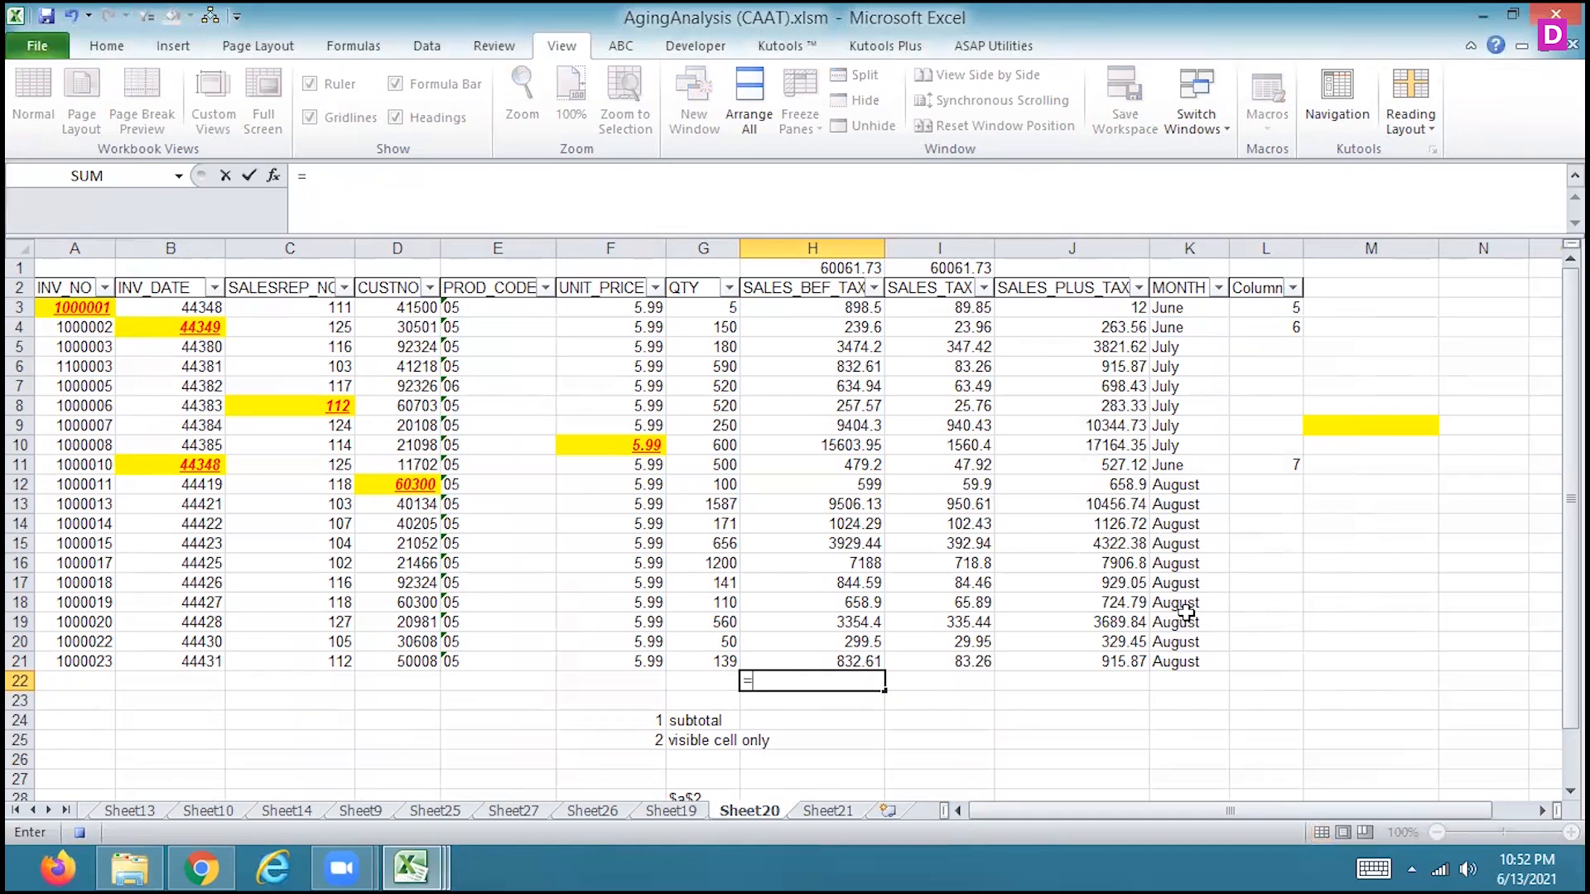
text(SUMIF()
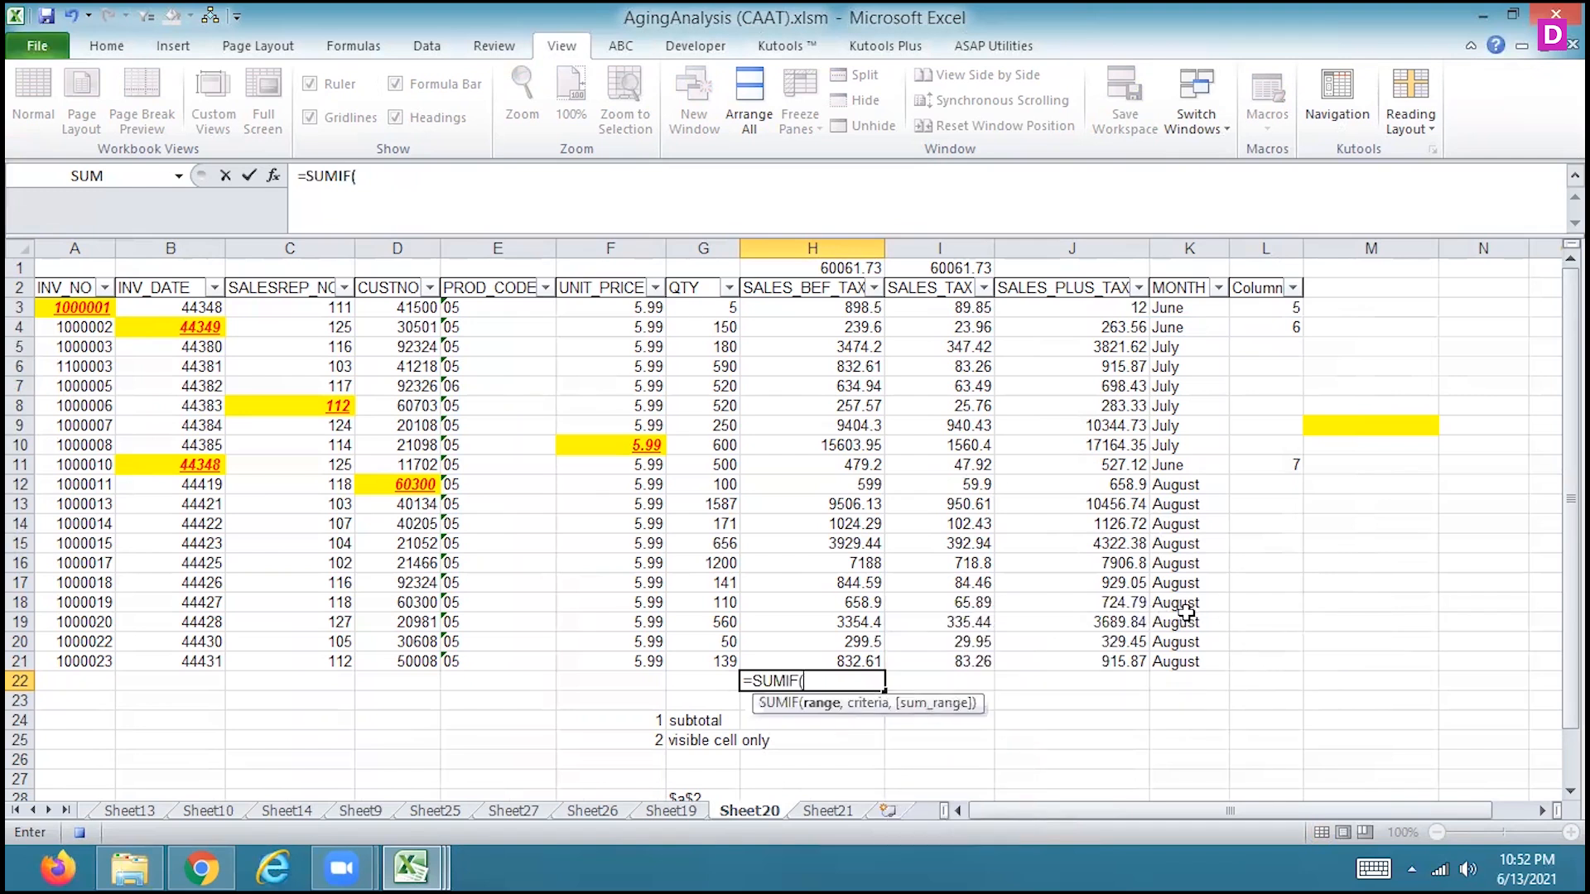
drag(801, 306, 786, 659)
text(,)
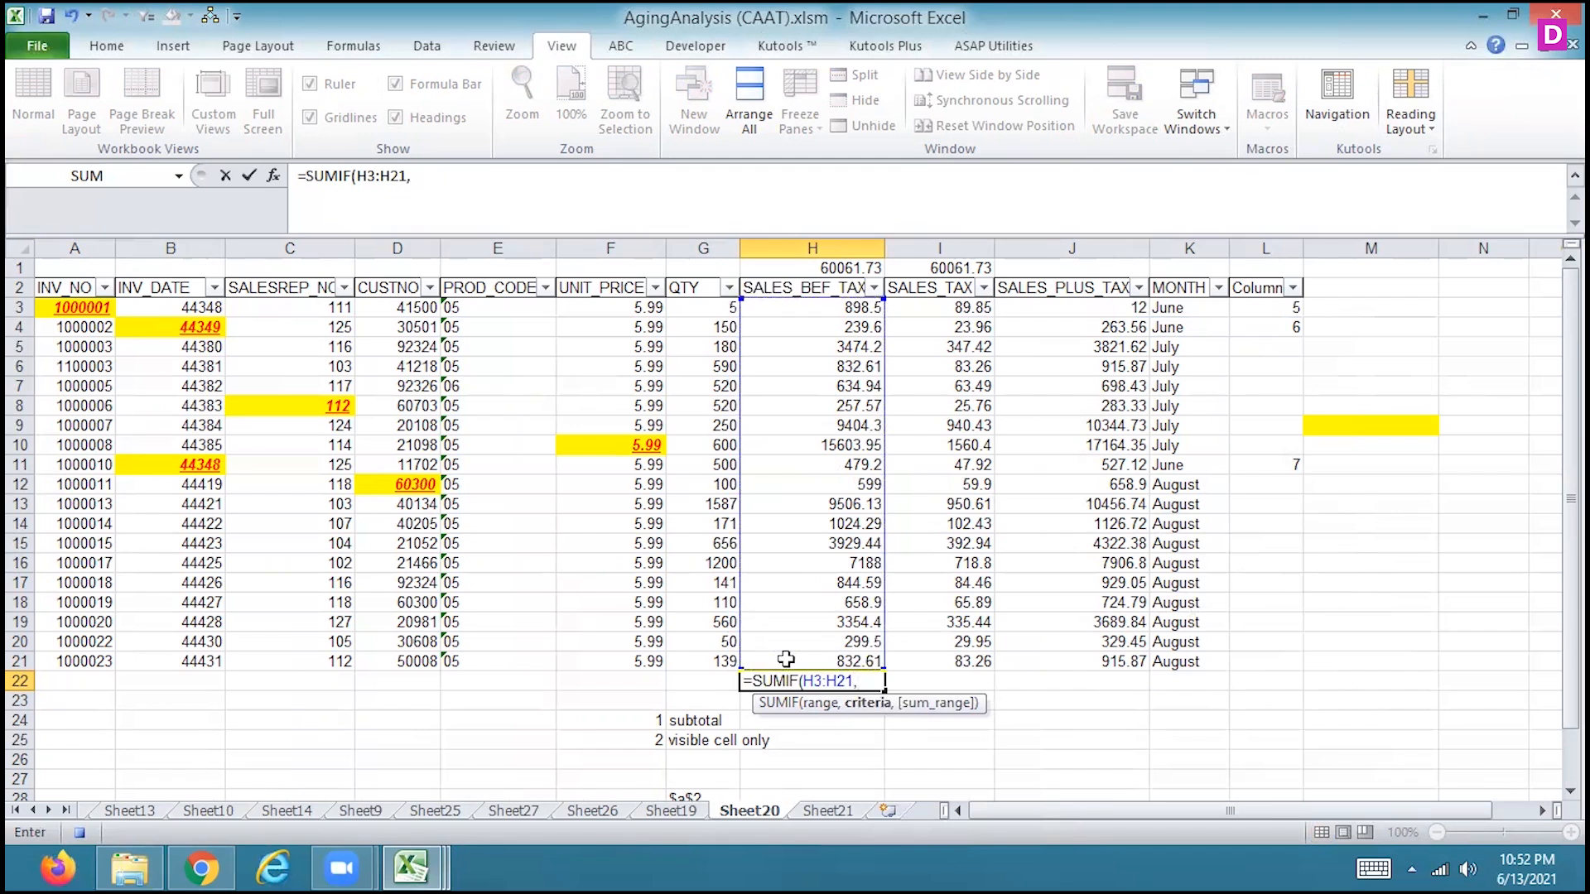
text(">400",)
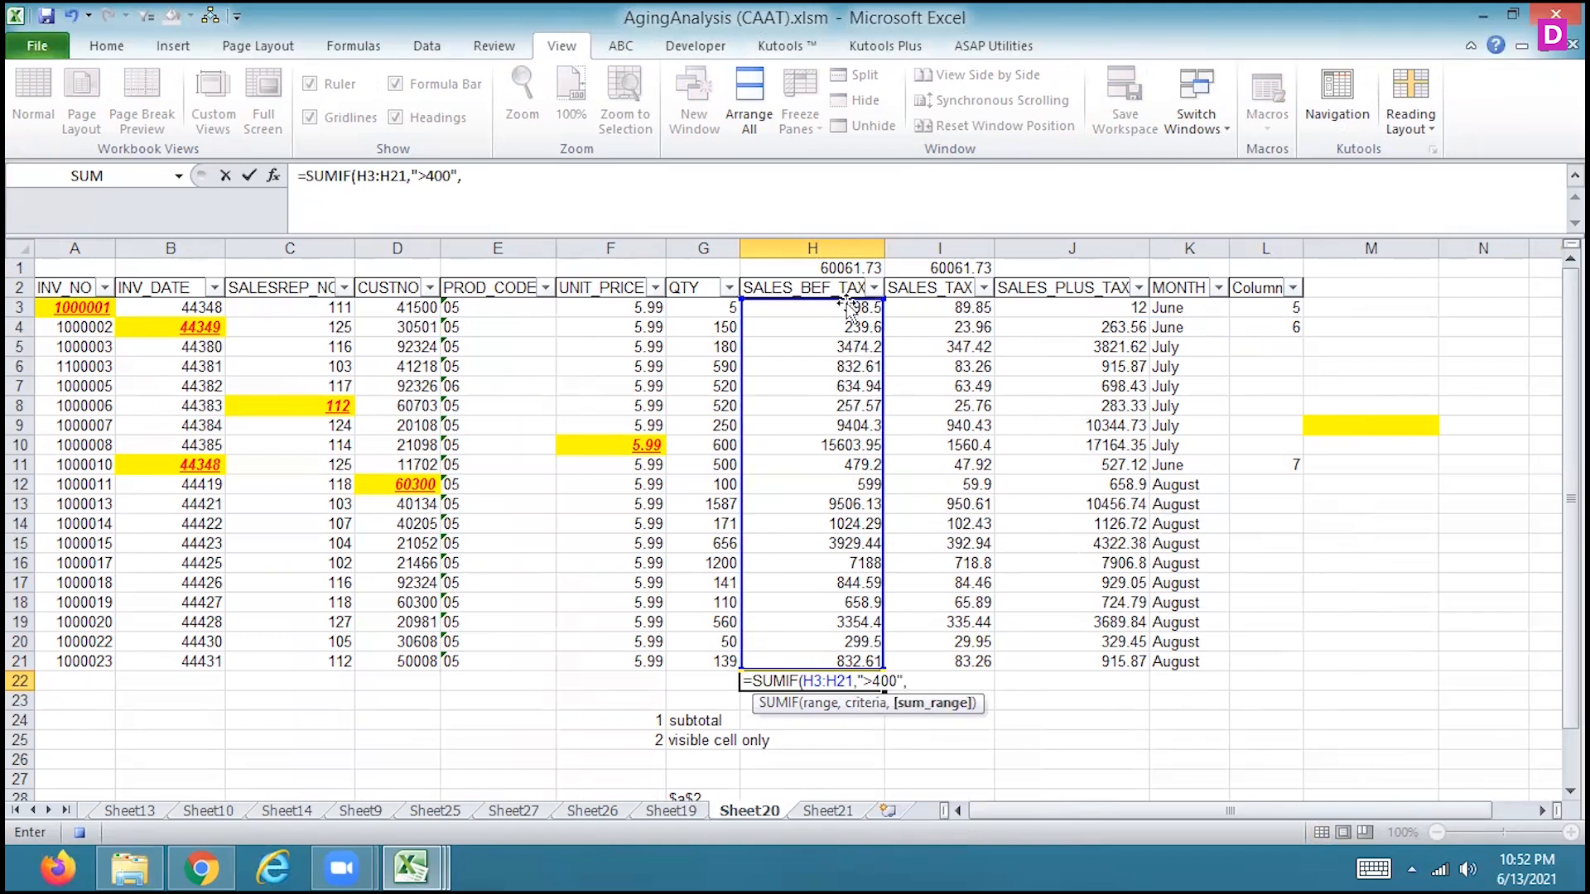
drag(846, 303, 846, 660)
key(Return)
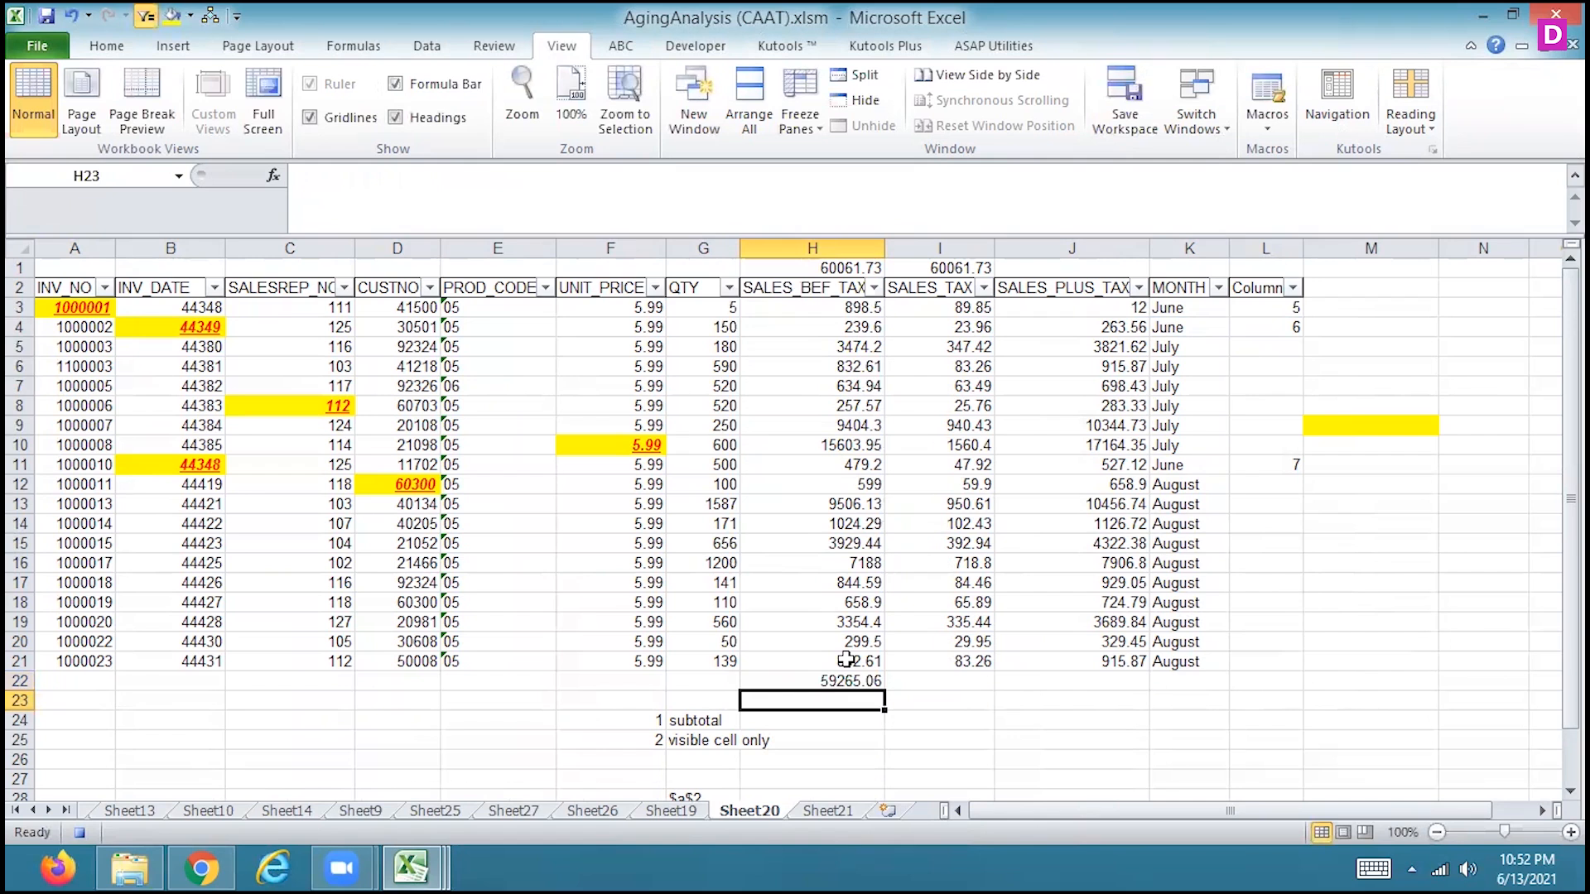
click(80, 832)
Draw a rounded rectangle about 0.85" wide and 0.34" high below the SALES_TAX column, around rows 25 to 26
click(915, 683)
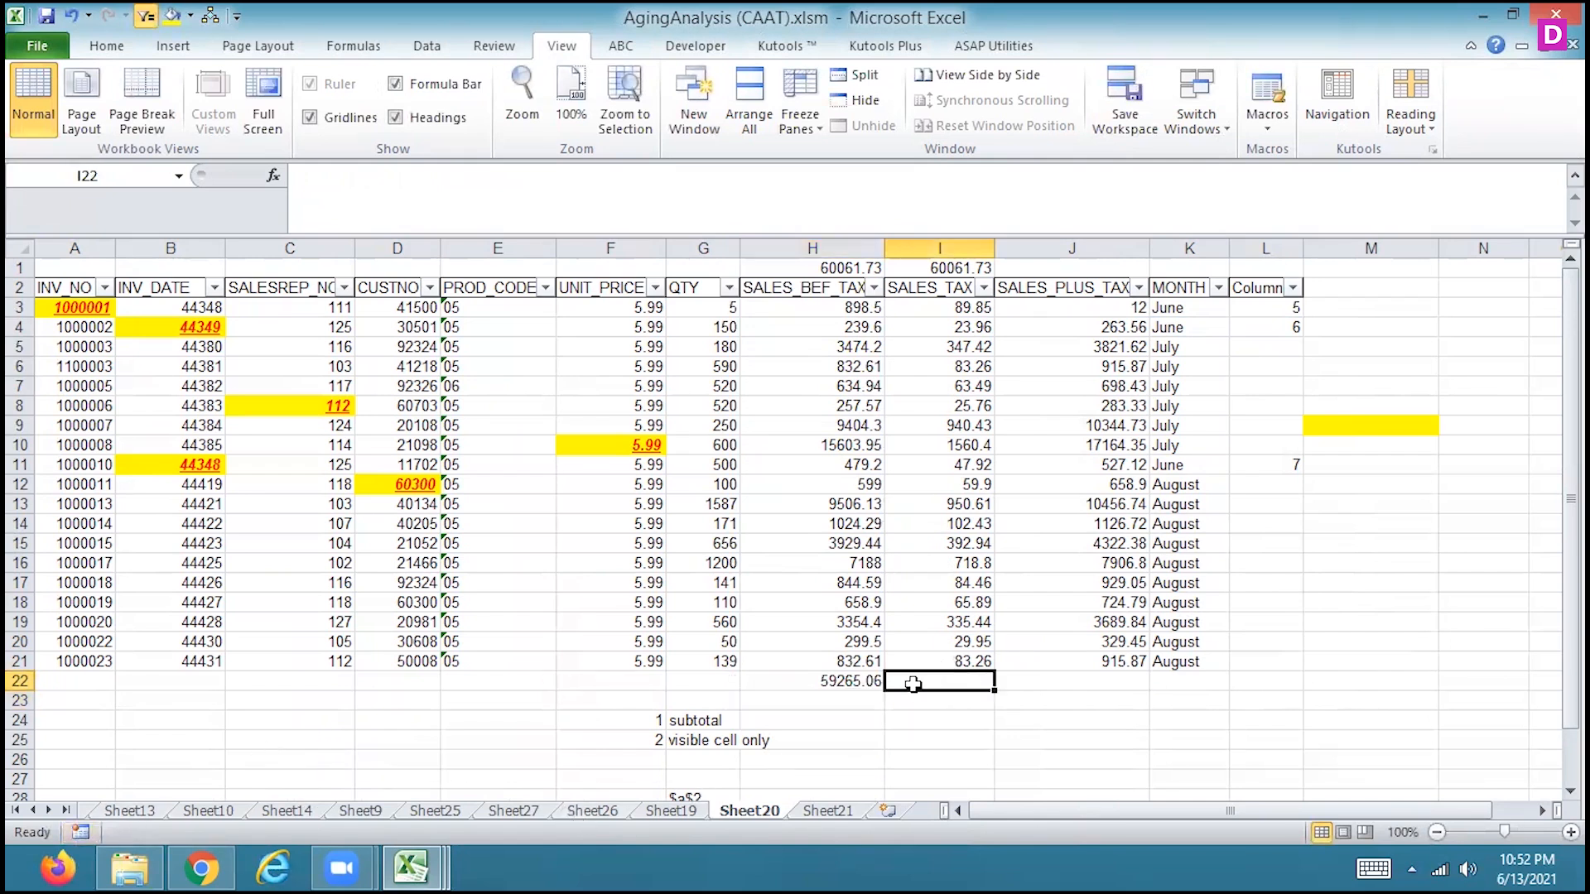
click(182, 48)
click(255, 97)
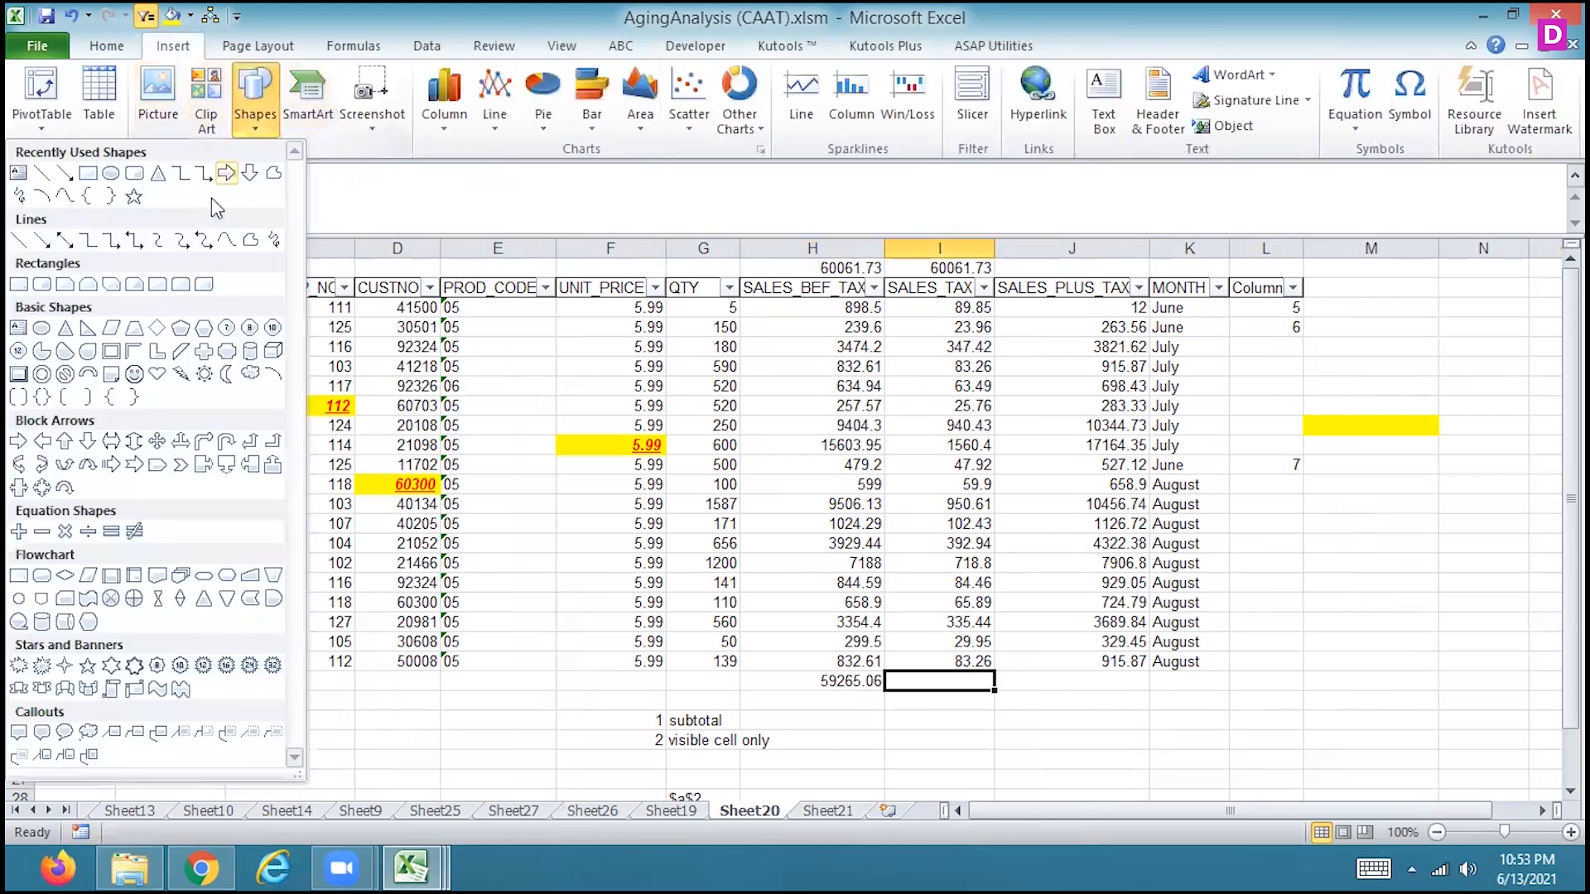
click(134, 172)
drag(934, 740, 1029, 778)
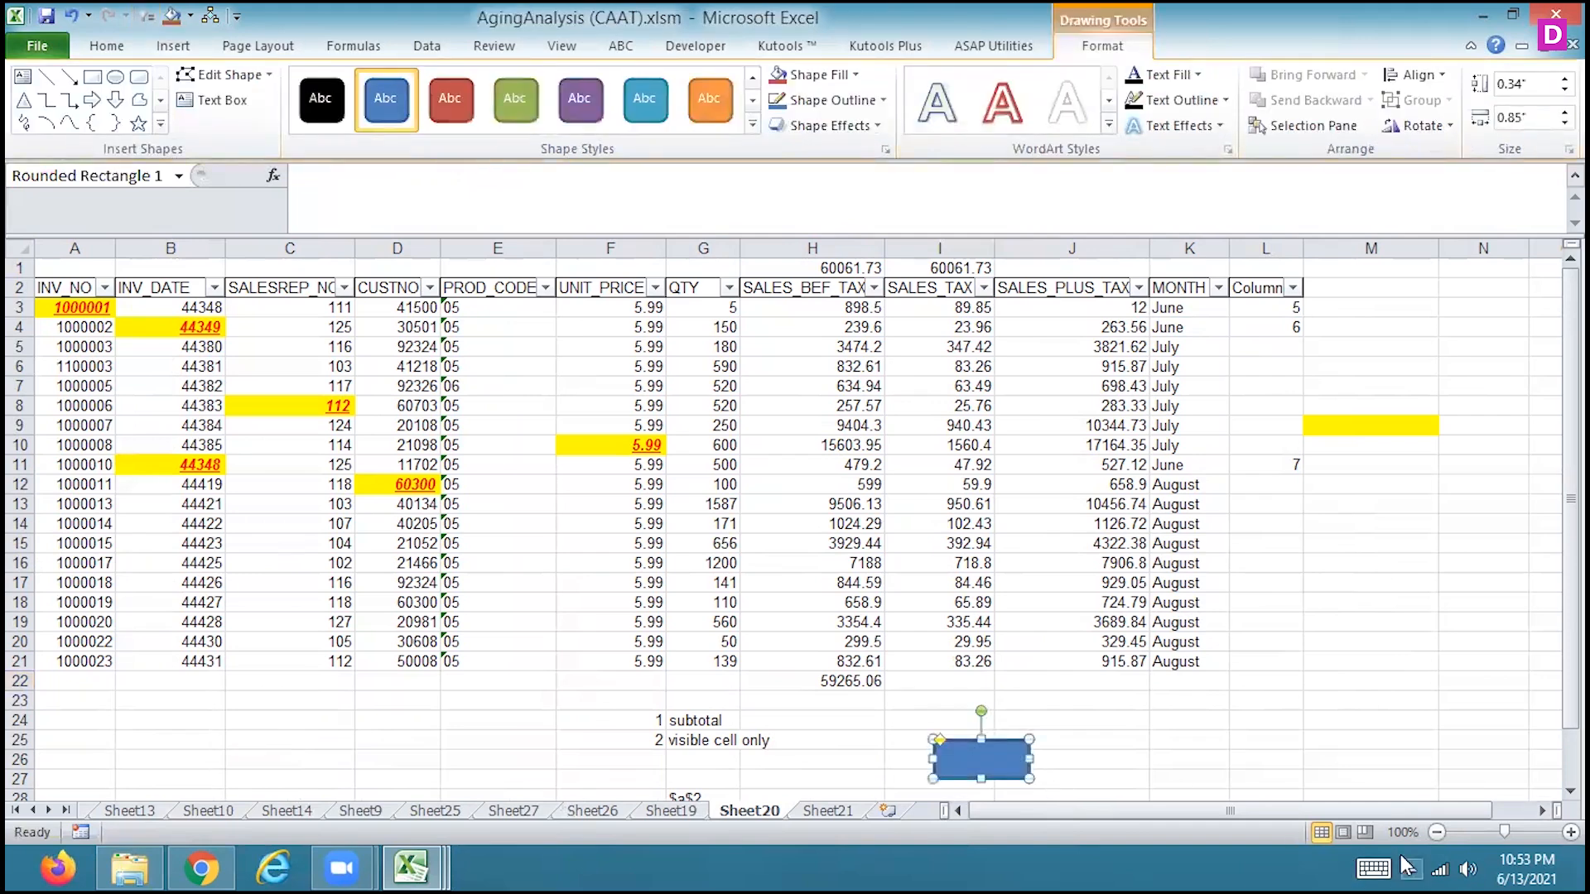
click(1470, 865)
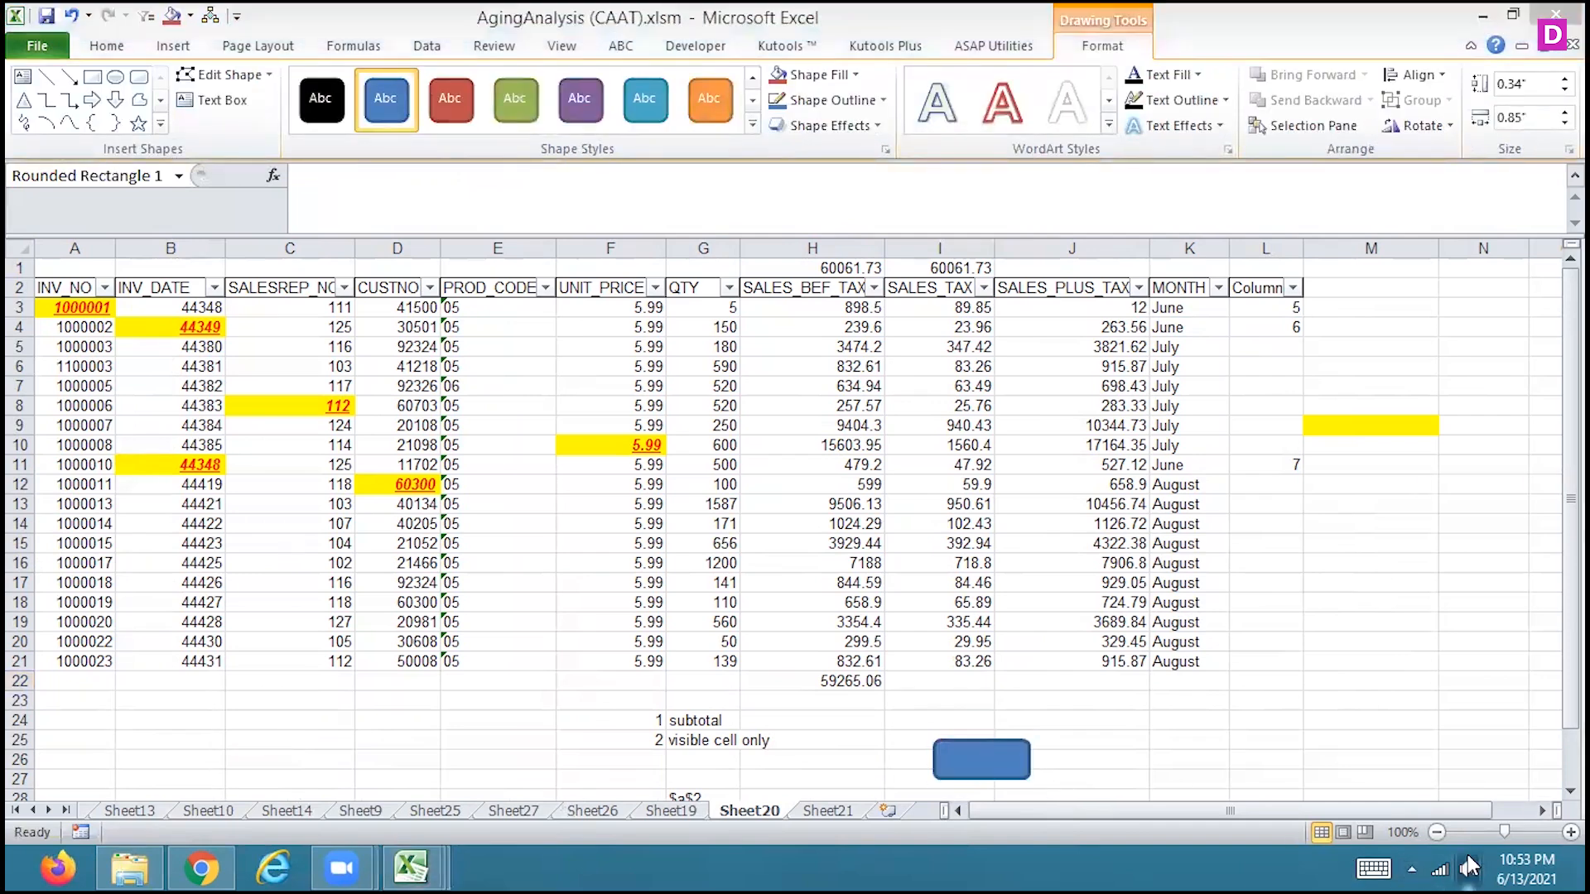
click(1172, 730)
Assign Macro3 to the rounded rectangle
right_click(987, 747)
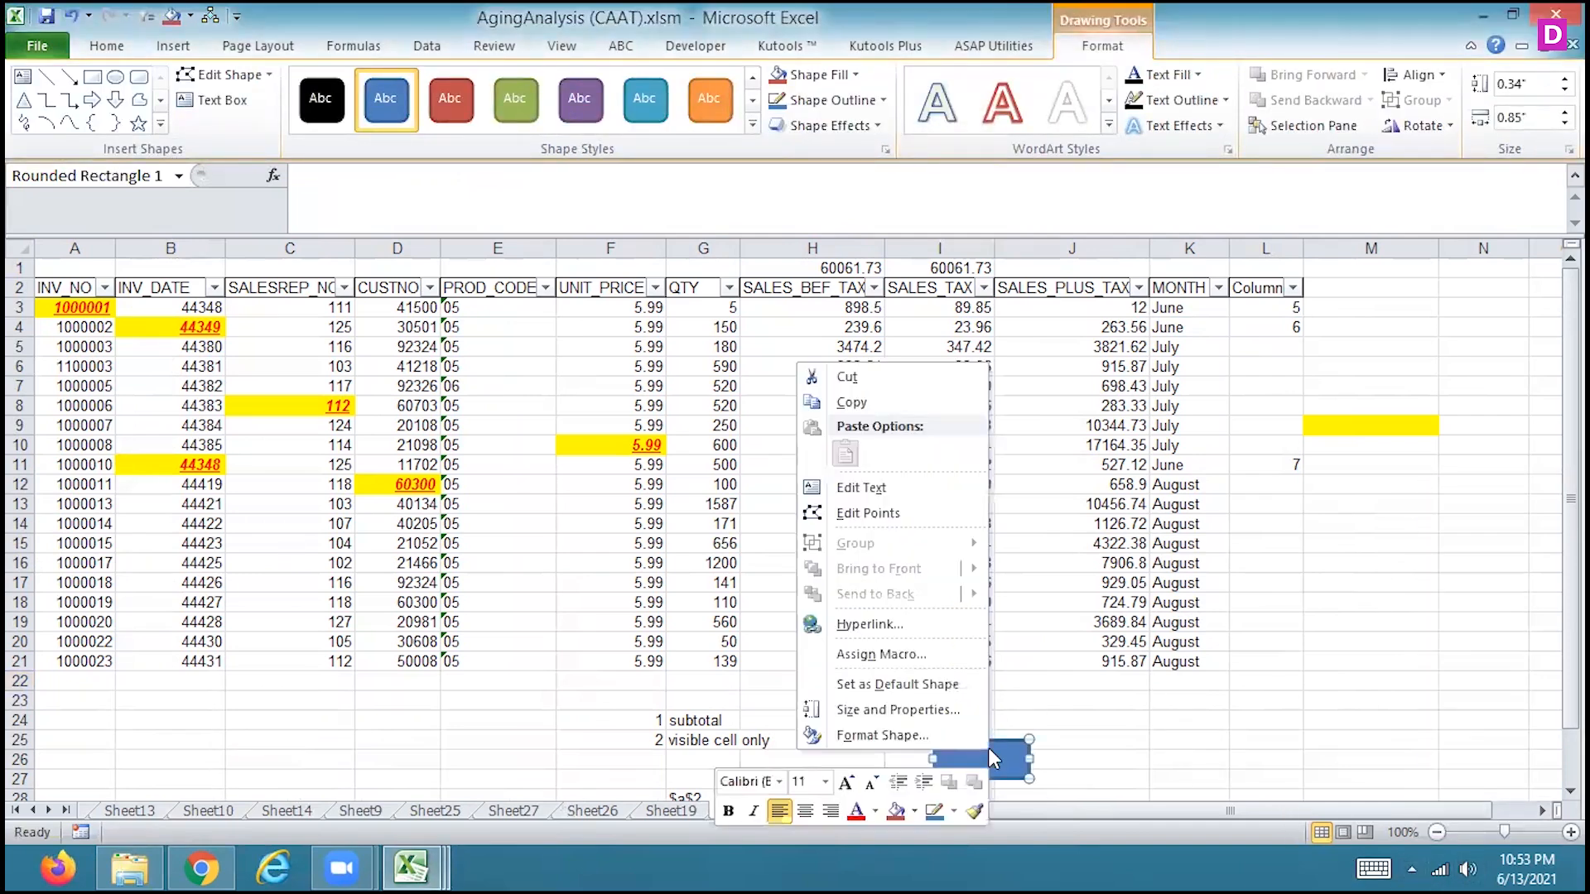
click(878, 654)
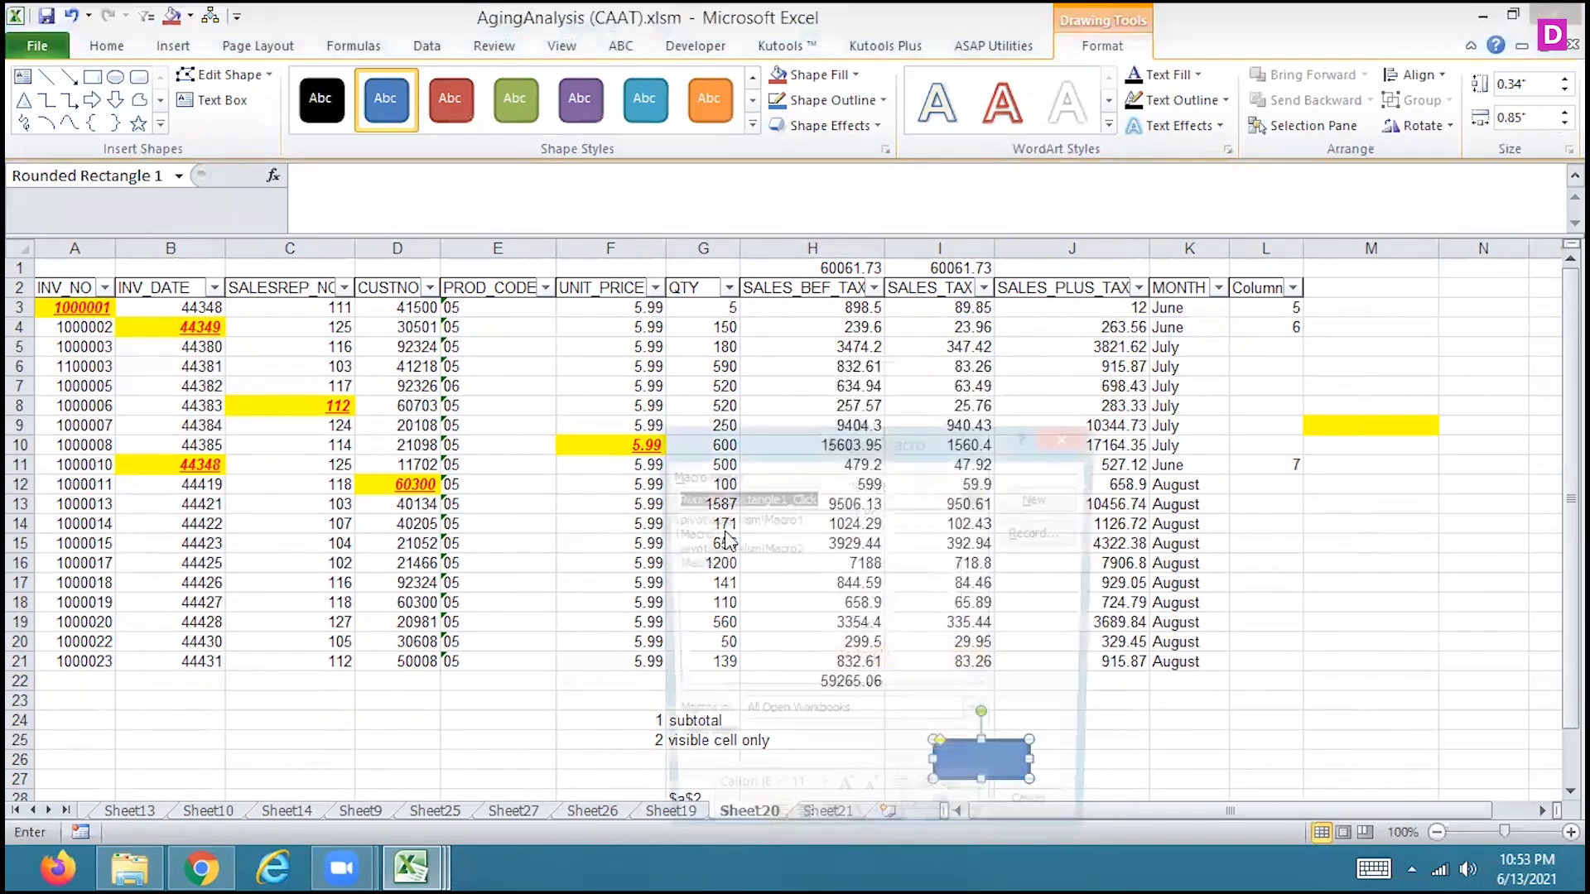
click(729, 565)
click(953, 820)
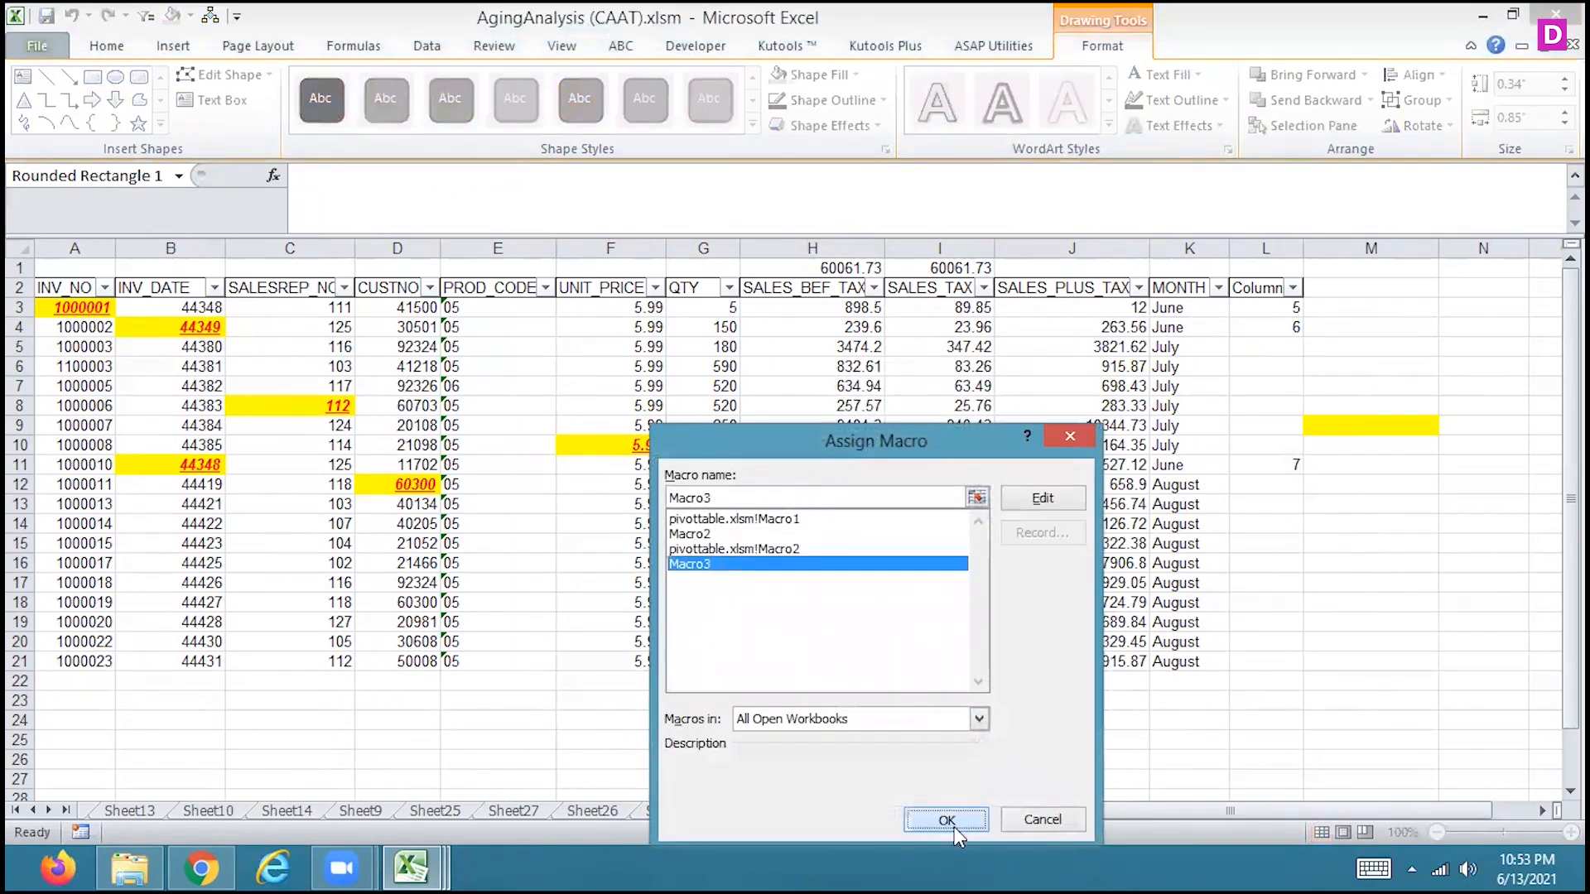
Run the shape's macro in I22 below SALES_TAX and check the resulting formula against the column's values
click(941, 677)
click(1002, 758)
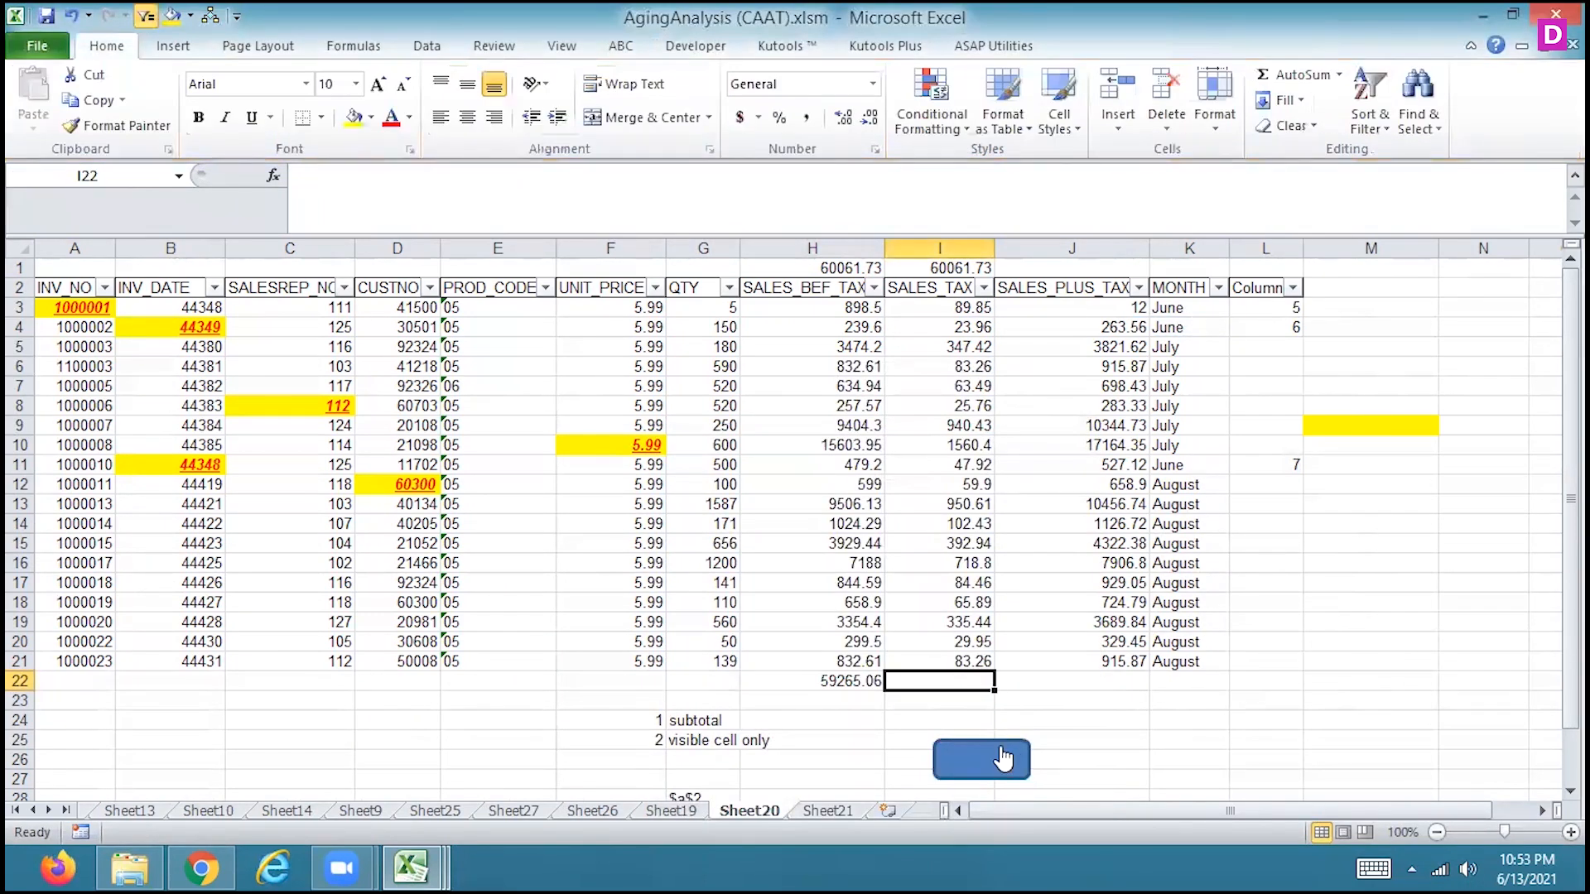
click(957, 679)
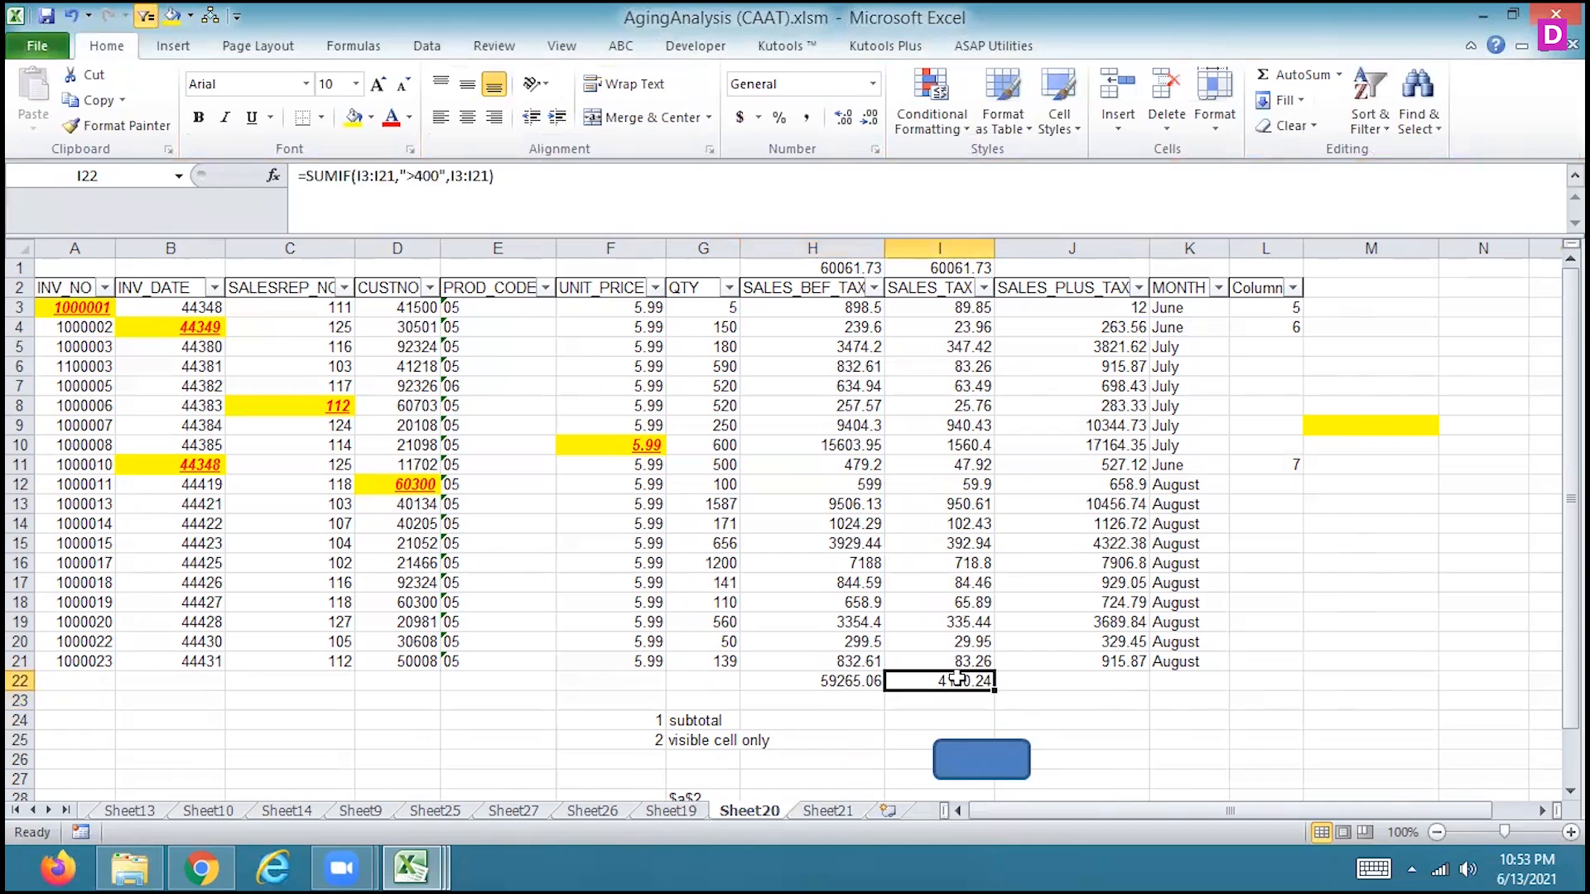
drag(952, 424, 961, 642)
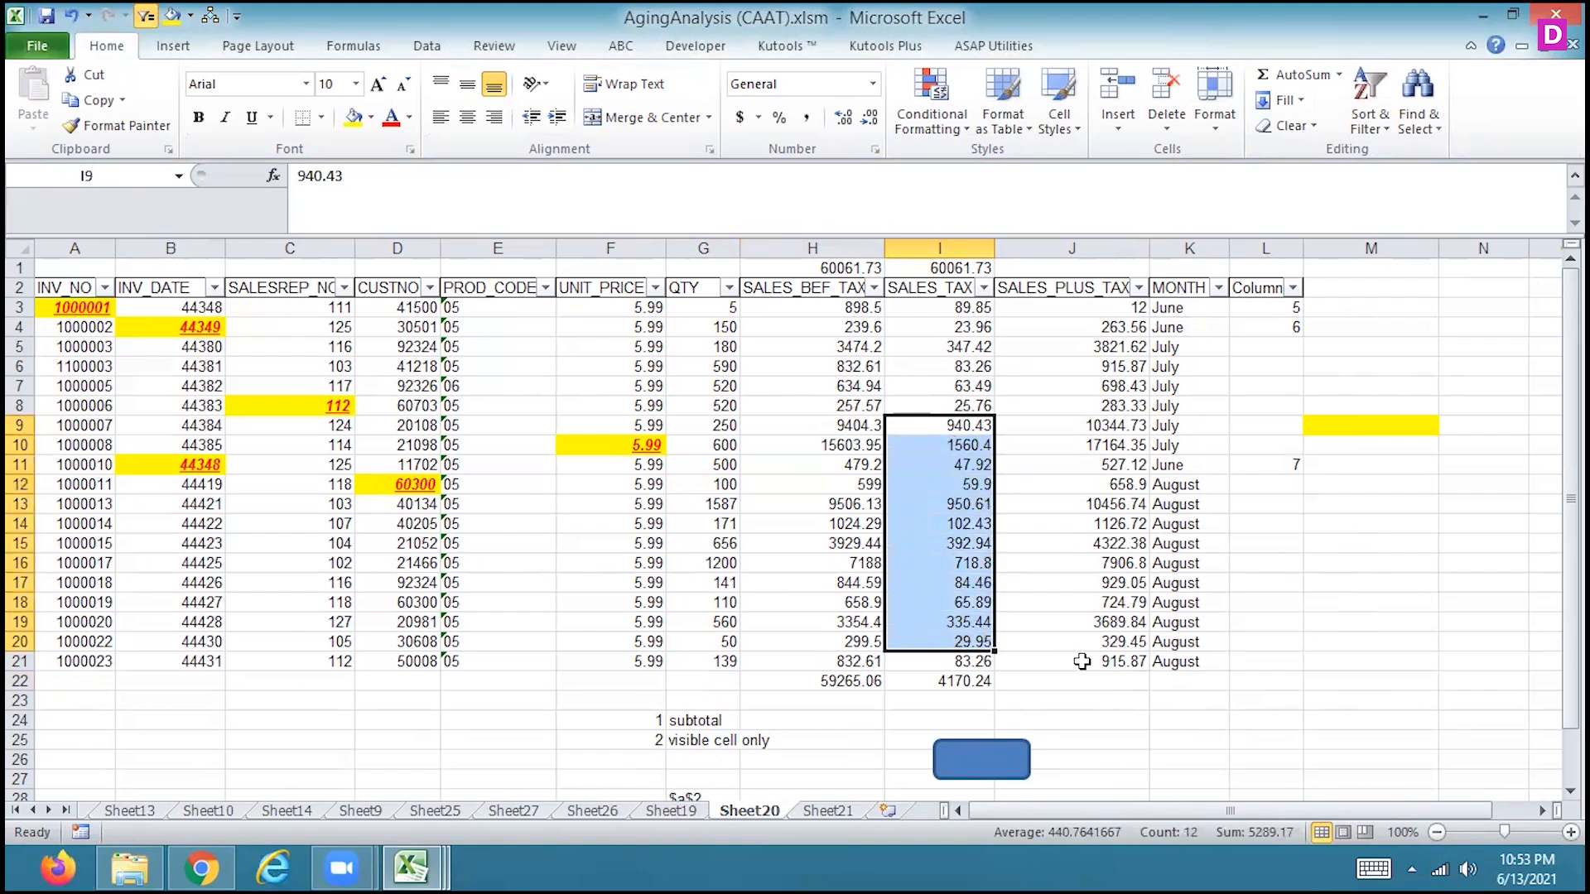
Run the shape's macro in J22 below SALES_PLUS_TAX and in G22 below QTY
click(1078, 675)
click(963, 763)
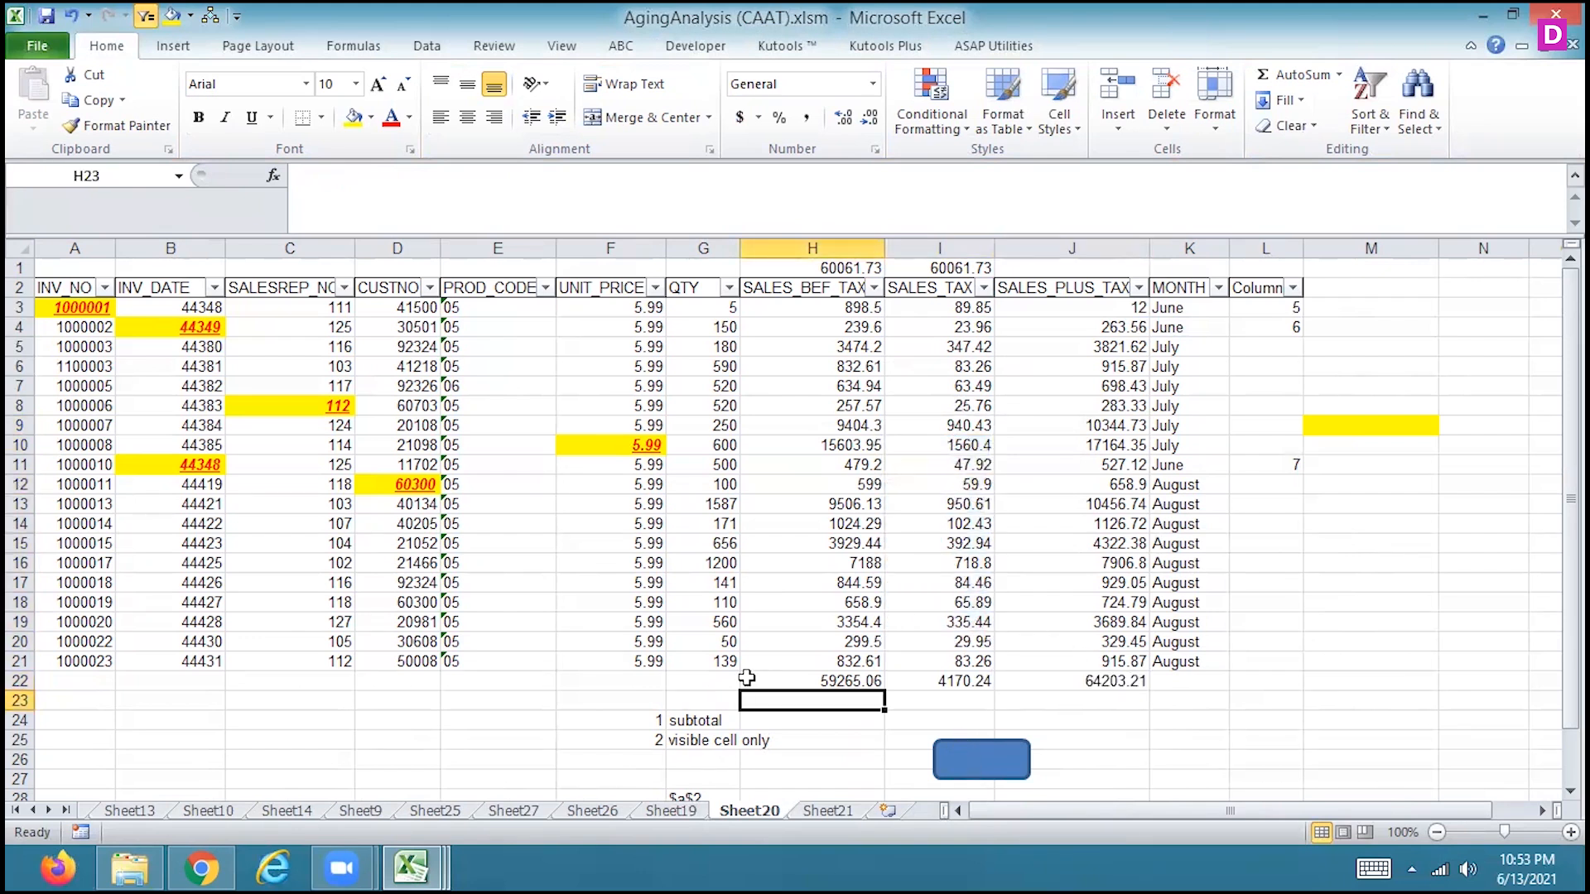
click(705, 679)
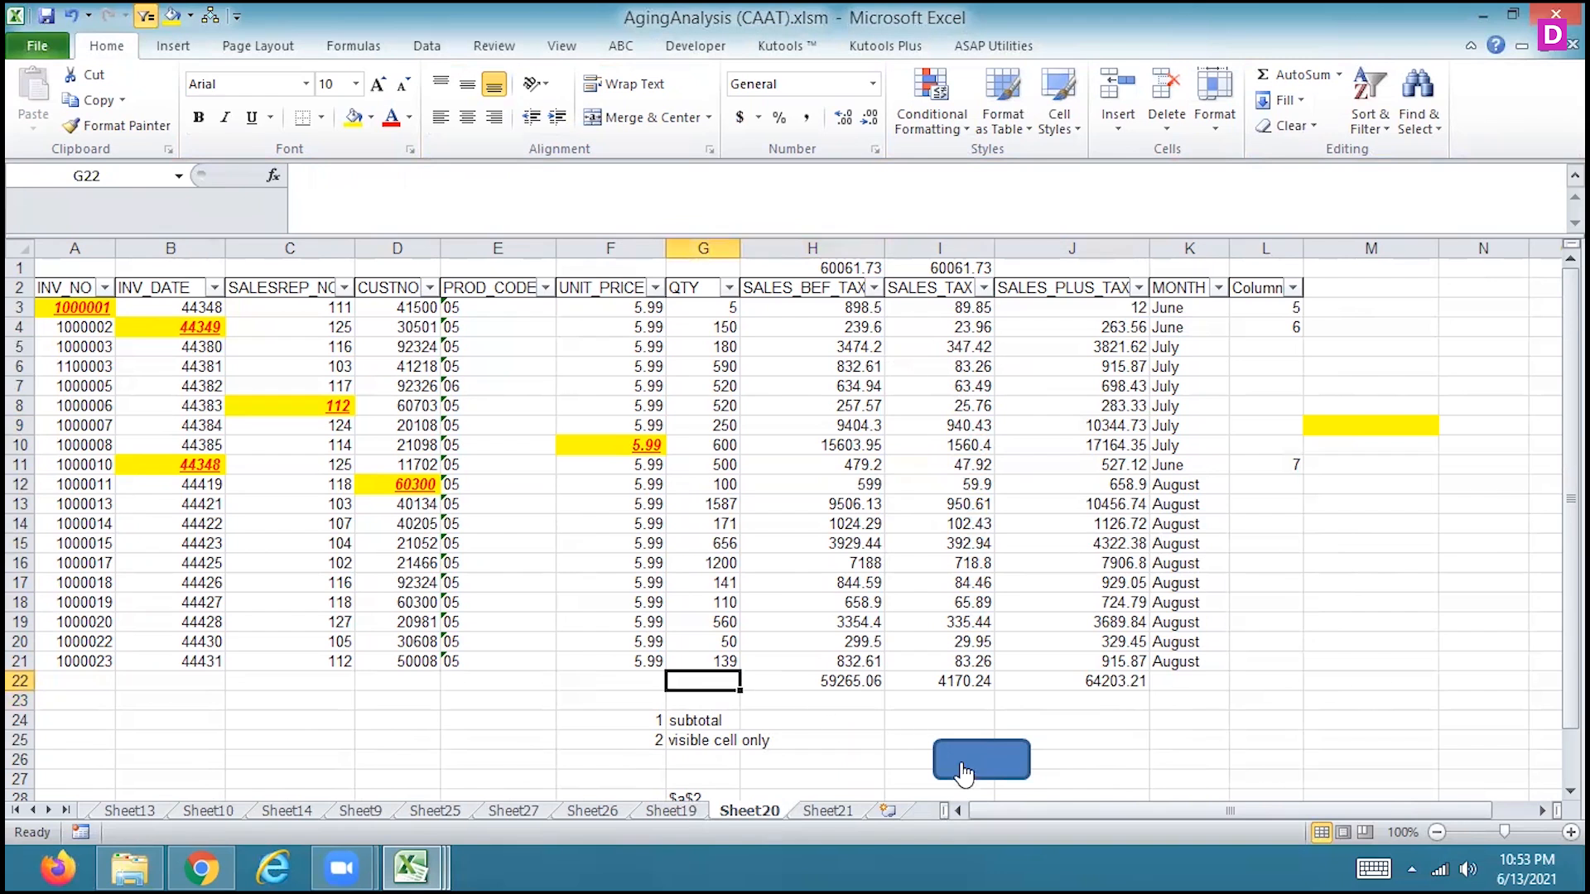
click(962, 772)
click(680, 677)
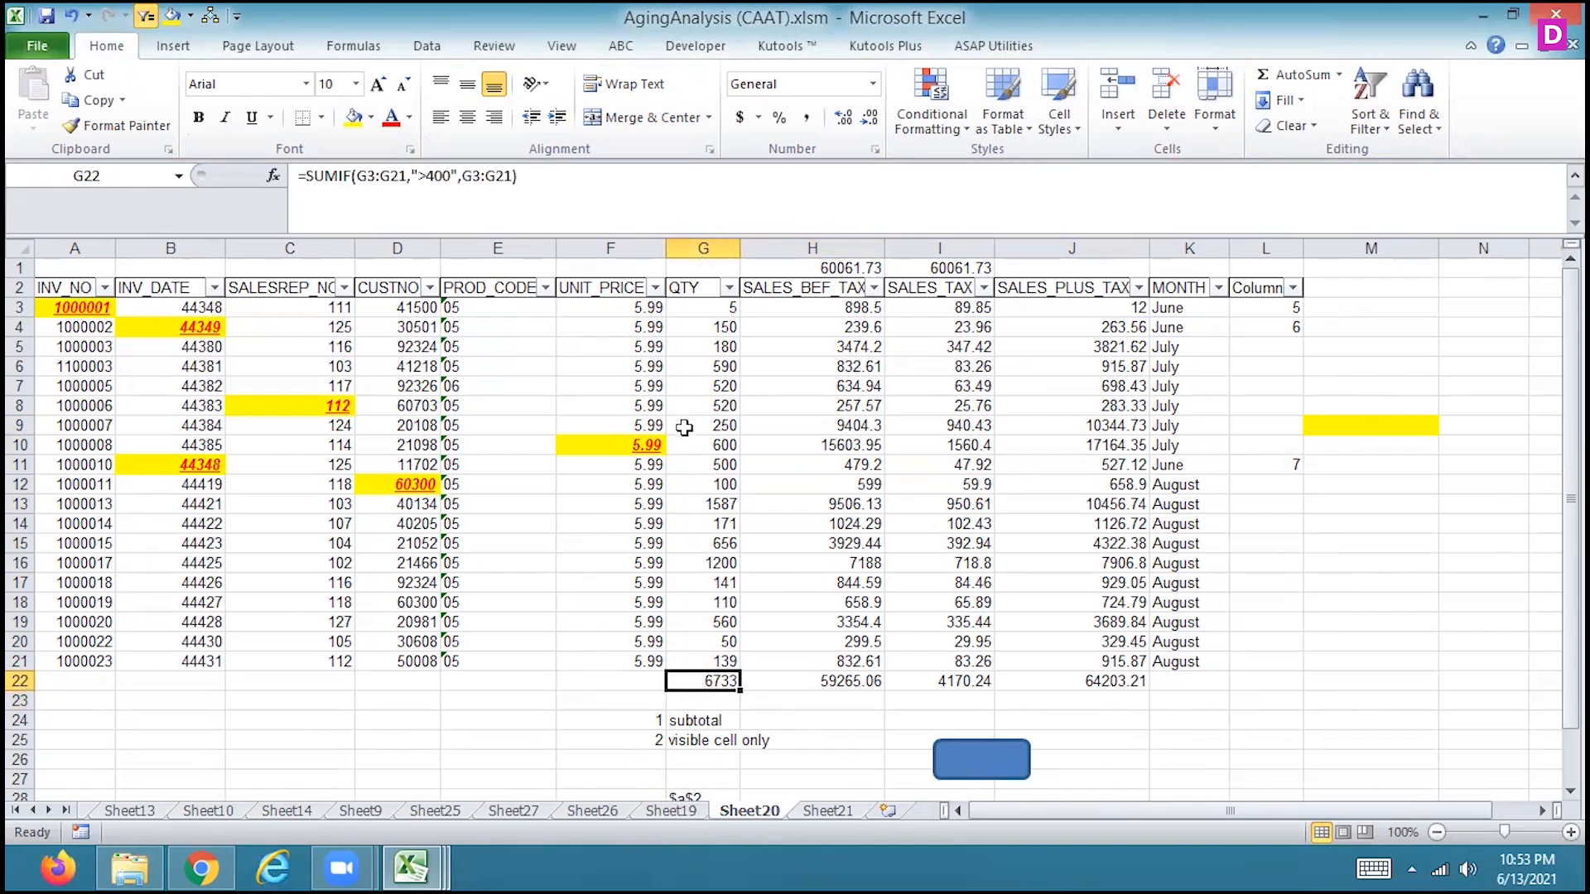
Run the shape's macro in F22 below UNIT_PRICE and in E22 below PROD_CODE
click(621, 680)
click(1012, 773)
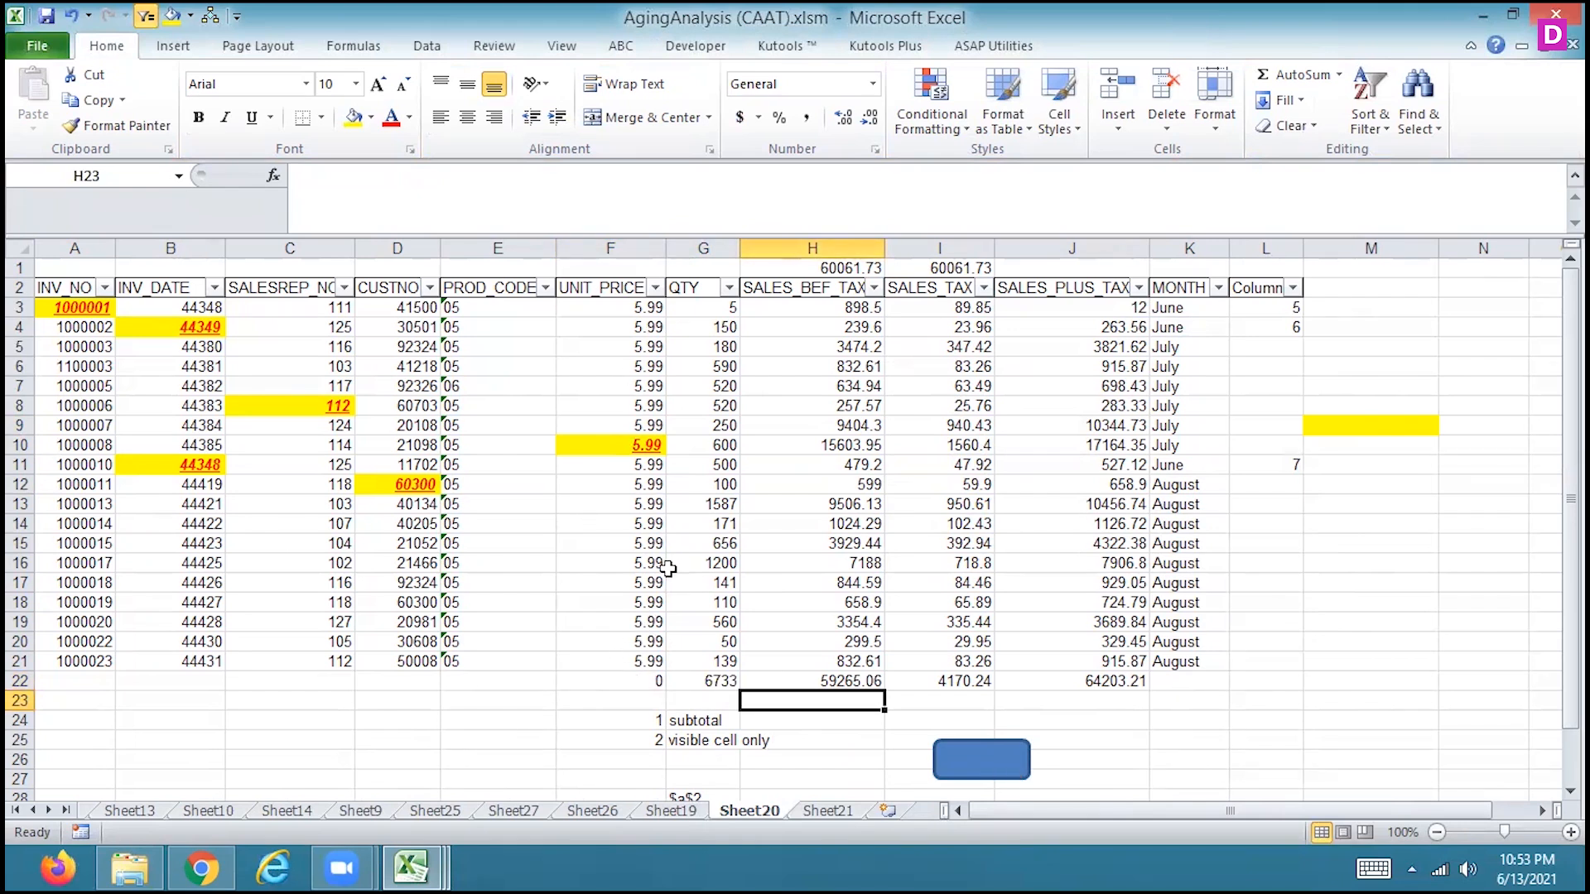
click(483, 682)
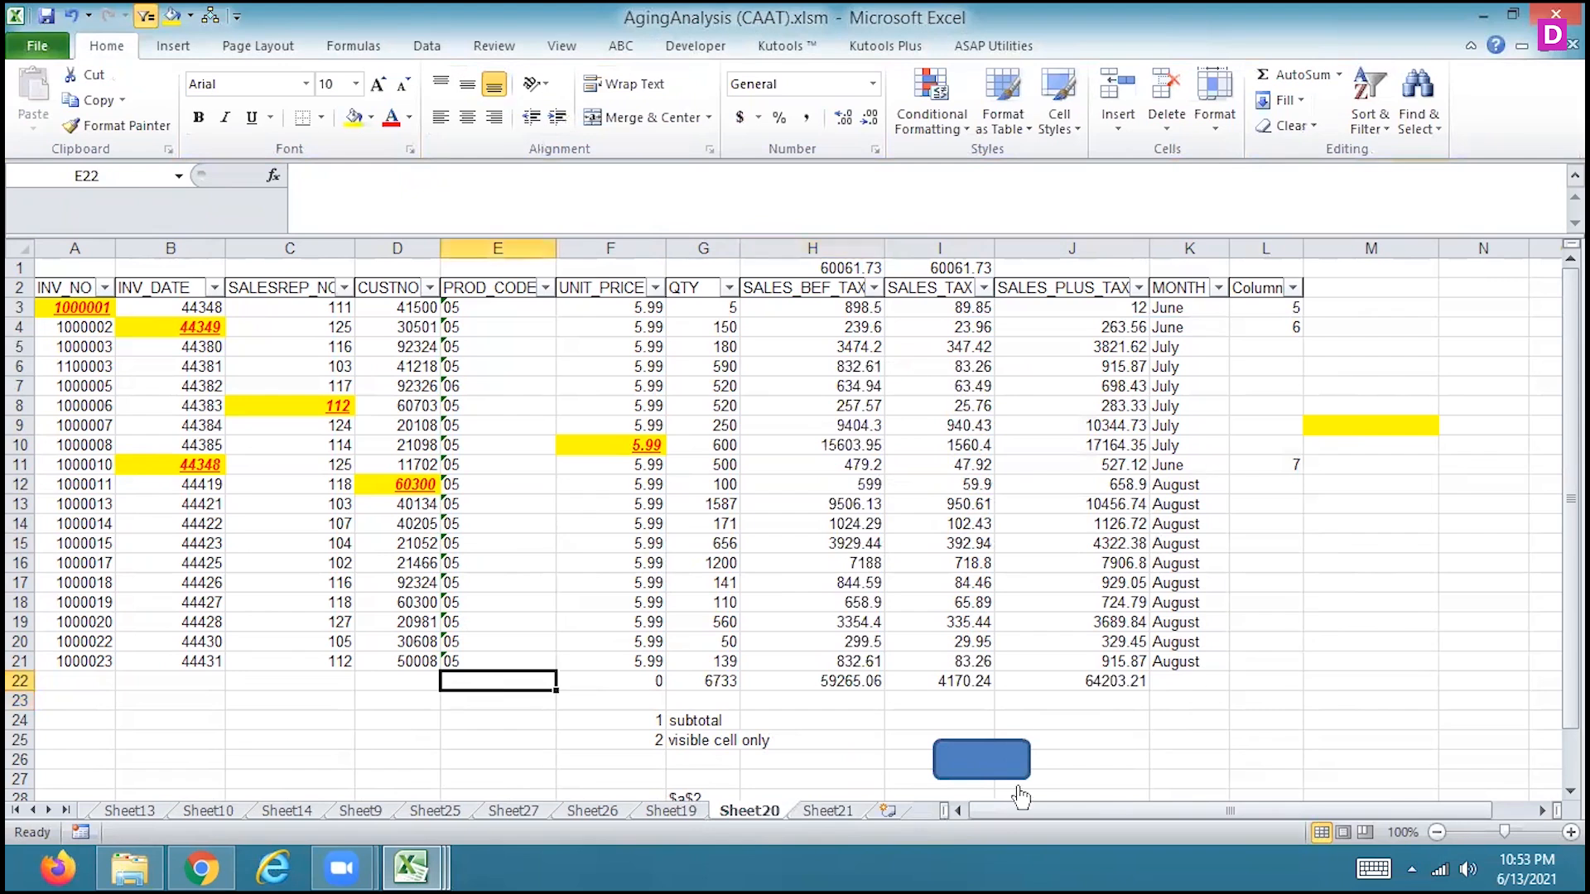
click(989, 773)
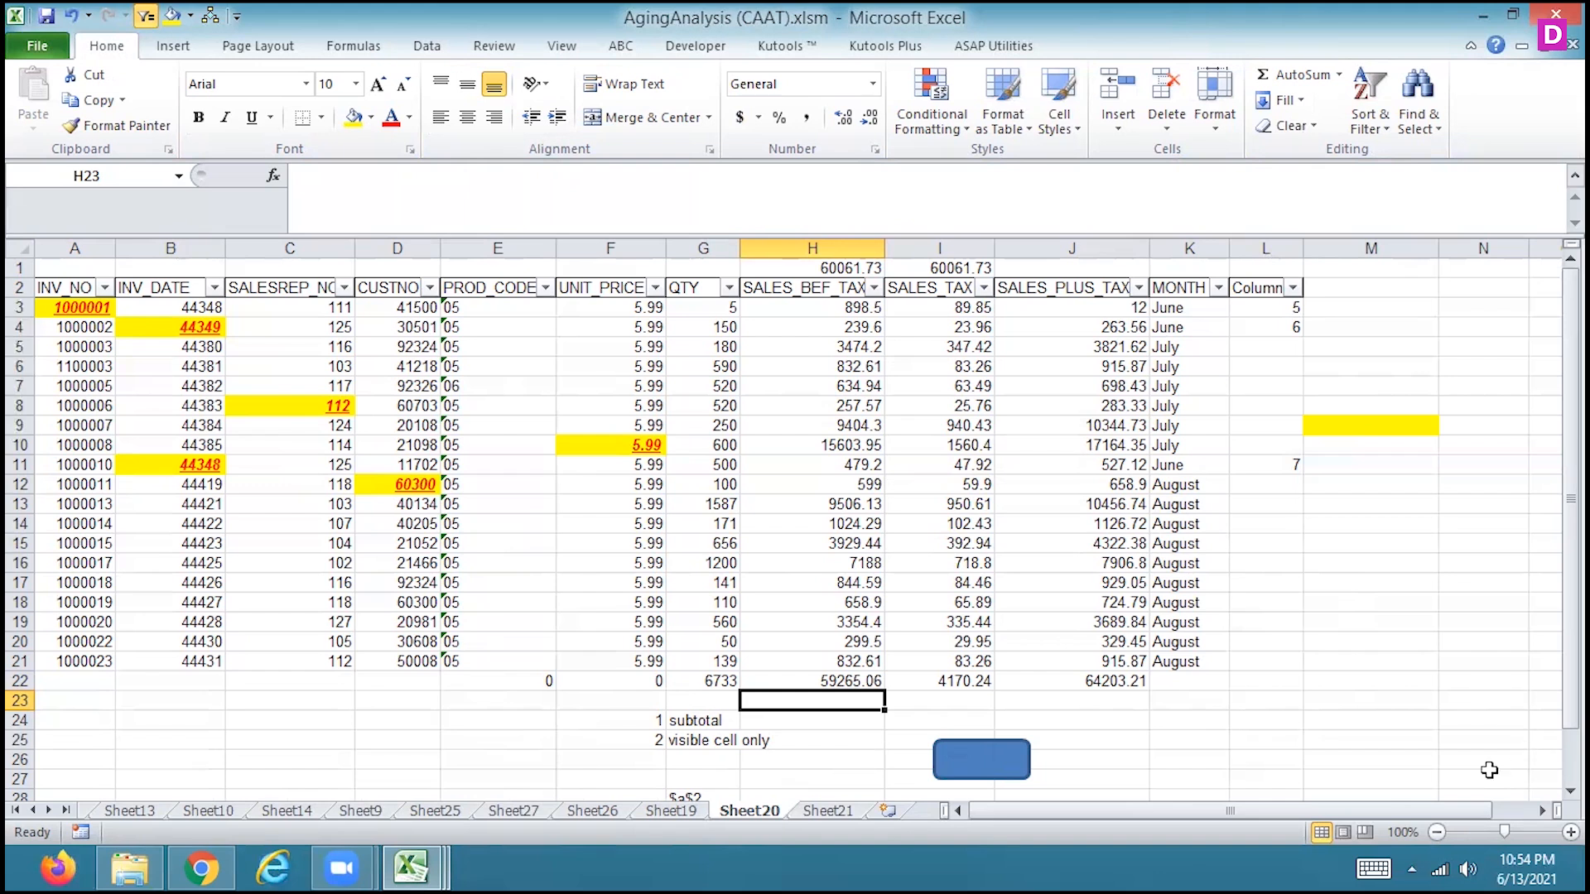
click(1467, 855)
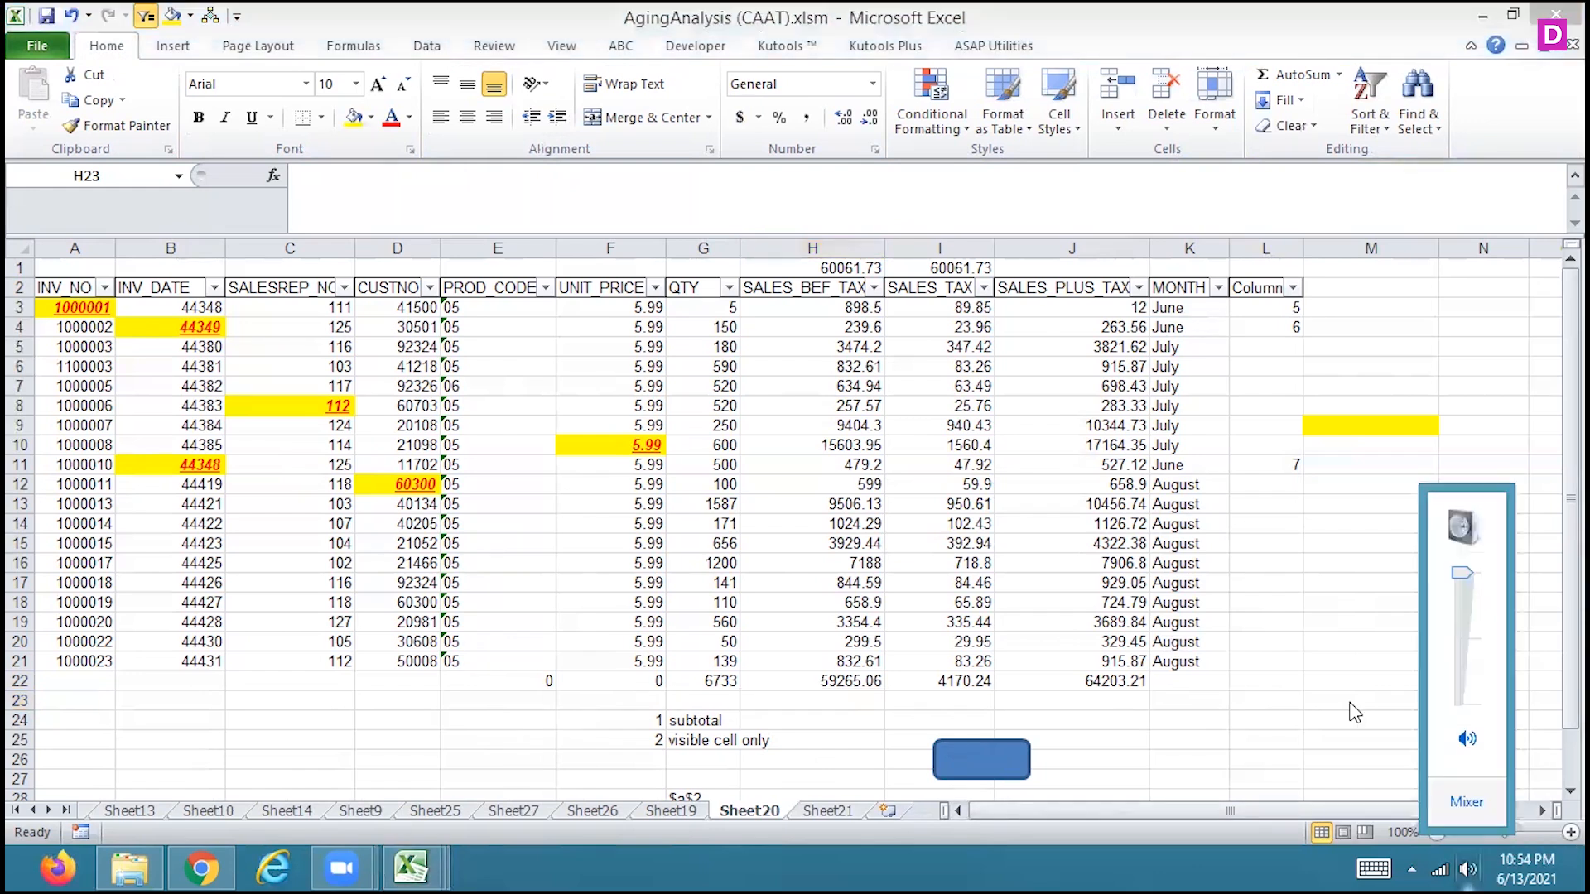
click(1334, 650)
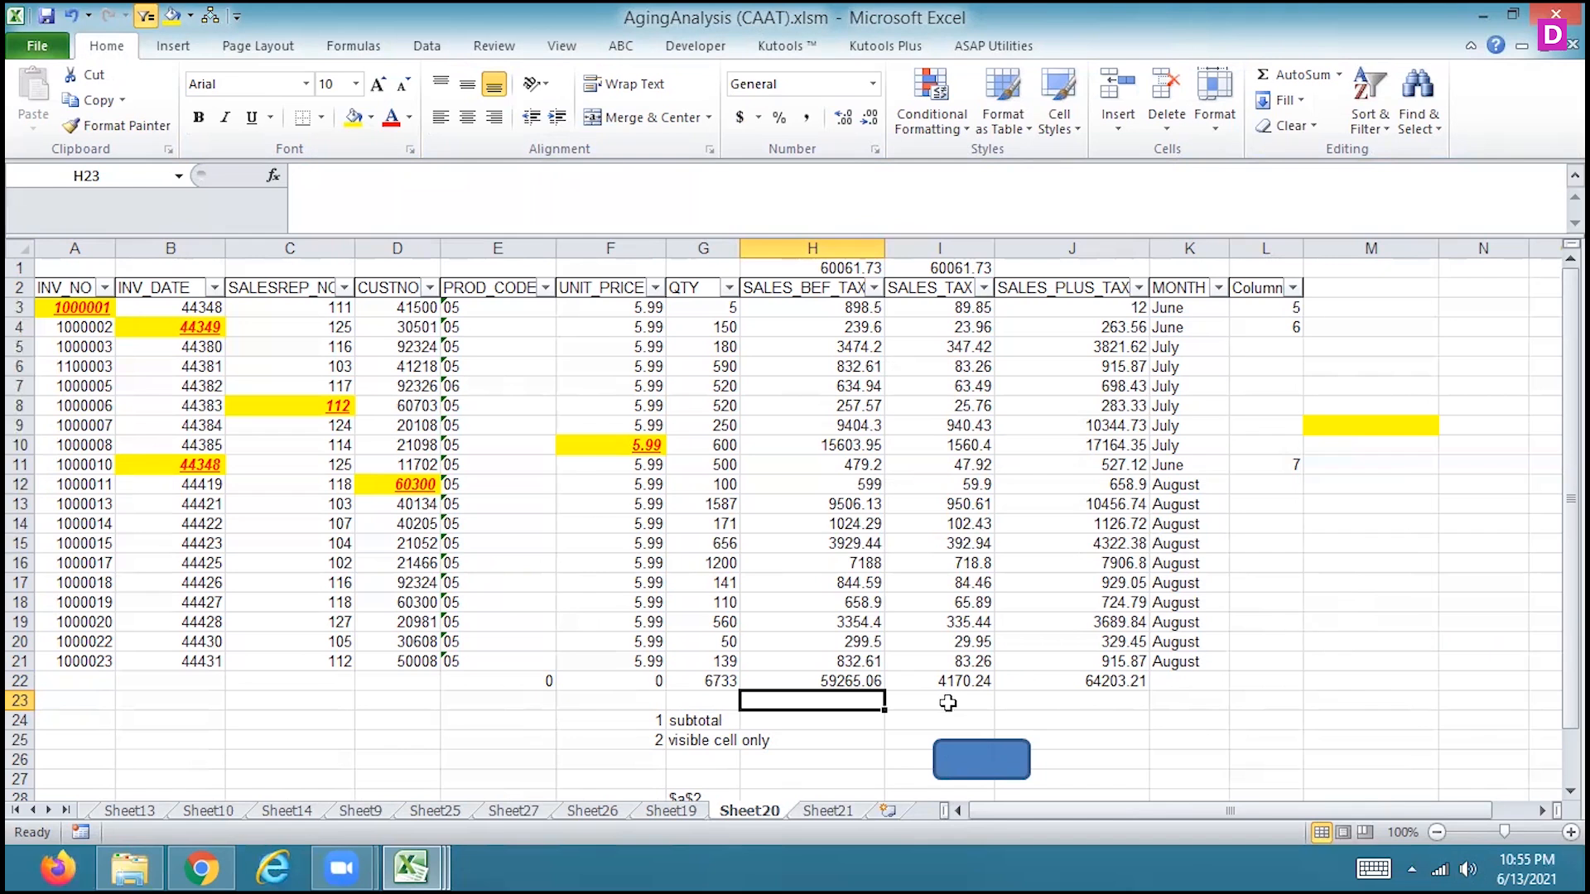
Run the shape's macro in D22 below the CUSTNO column
click(414, 678)
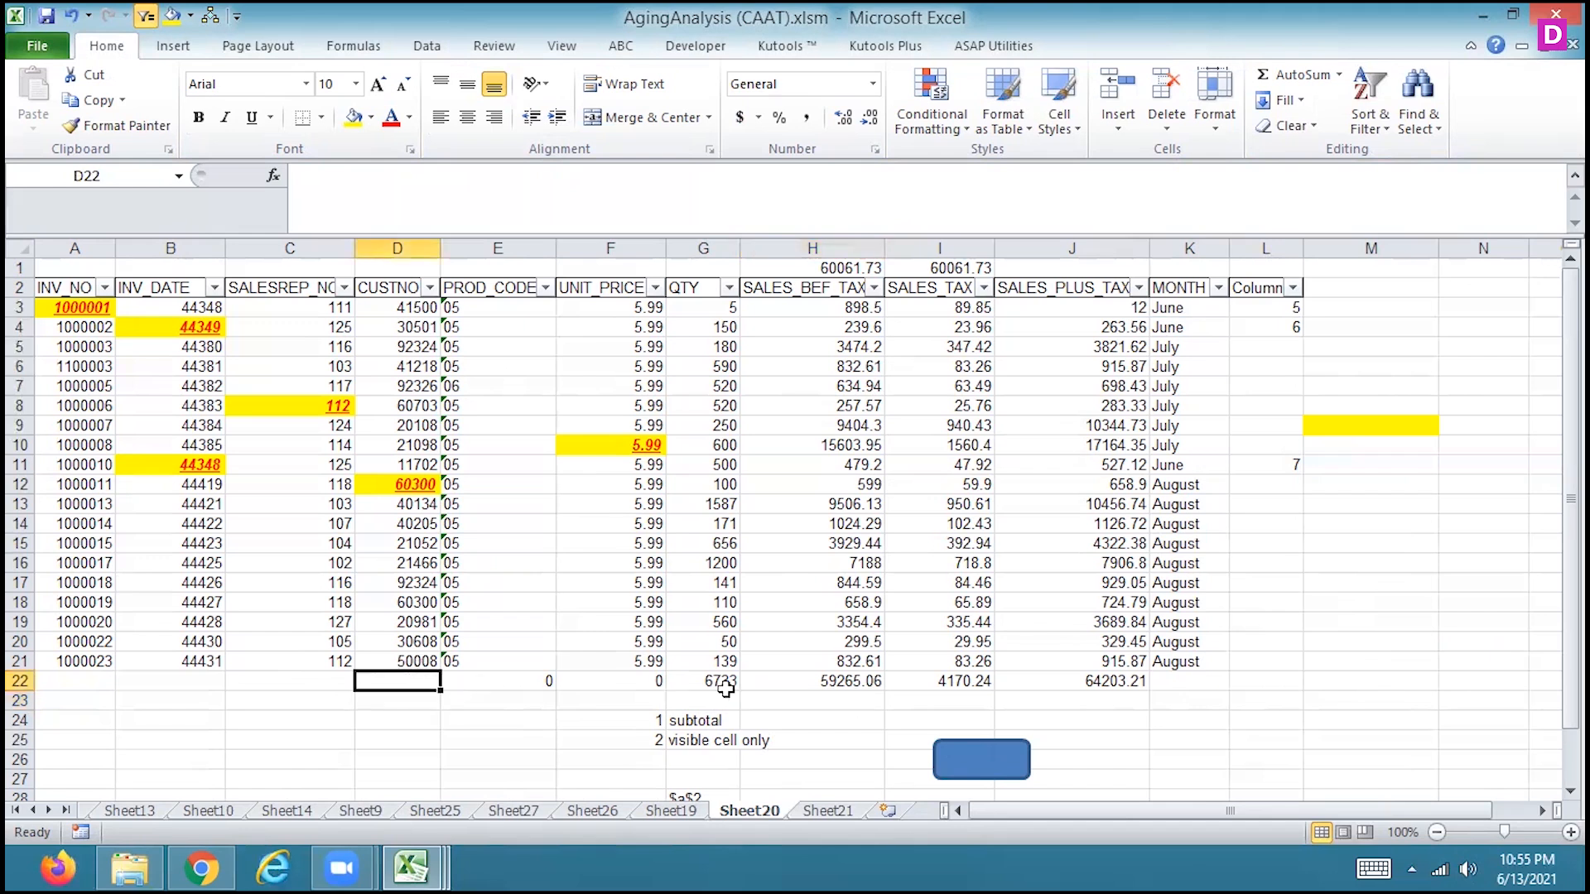
click(985, 758)
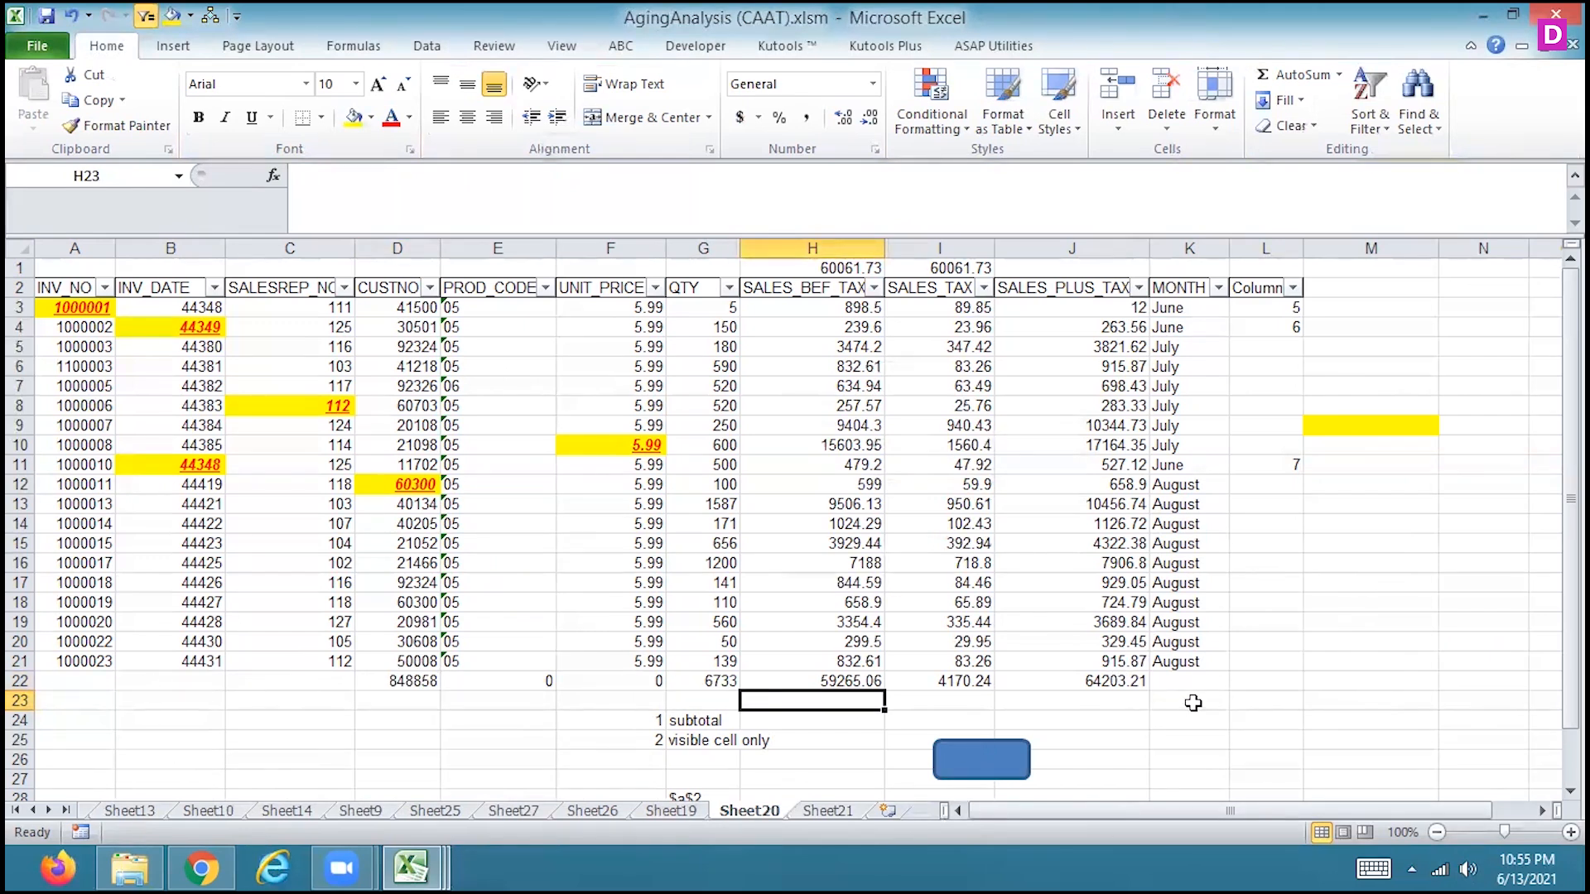
On Sheet9, draw a rounded rectangle about 0.9" wide and 0.56" high across columns E and F, around rows 14 to 17
click(351, 811)
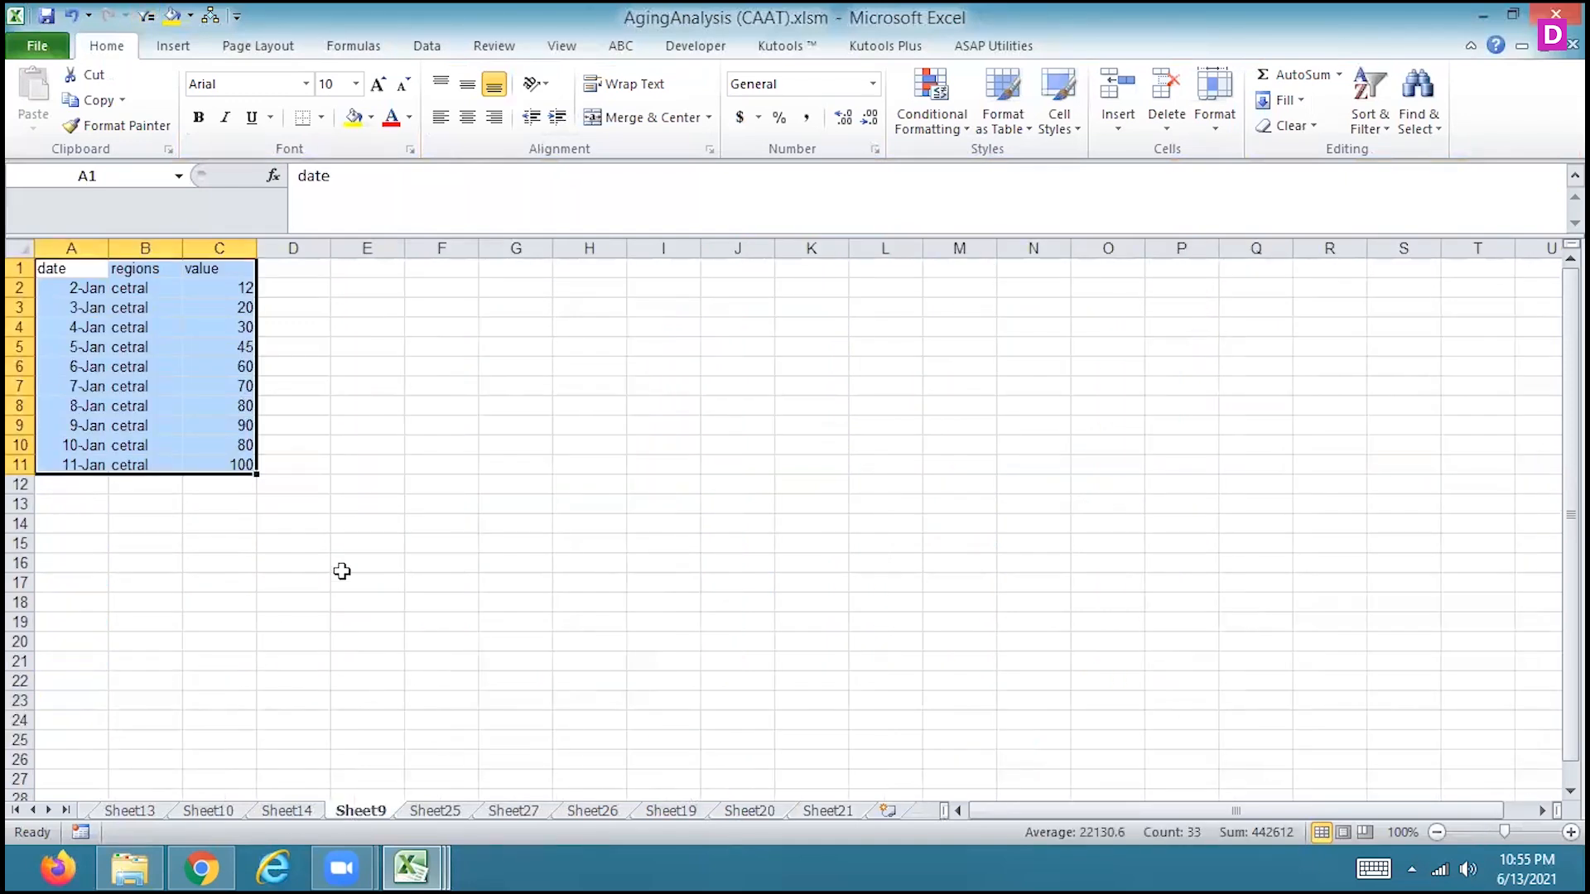
click(342, 571)
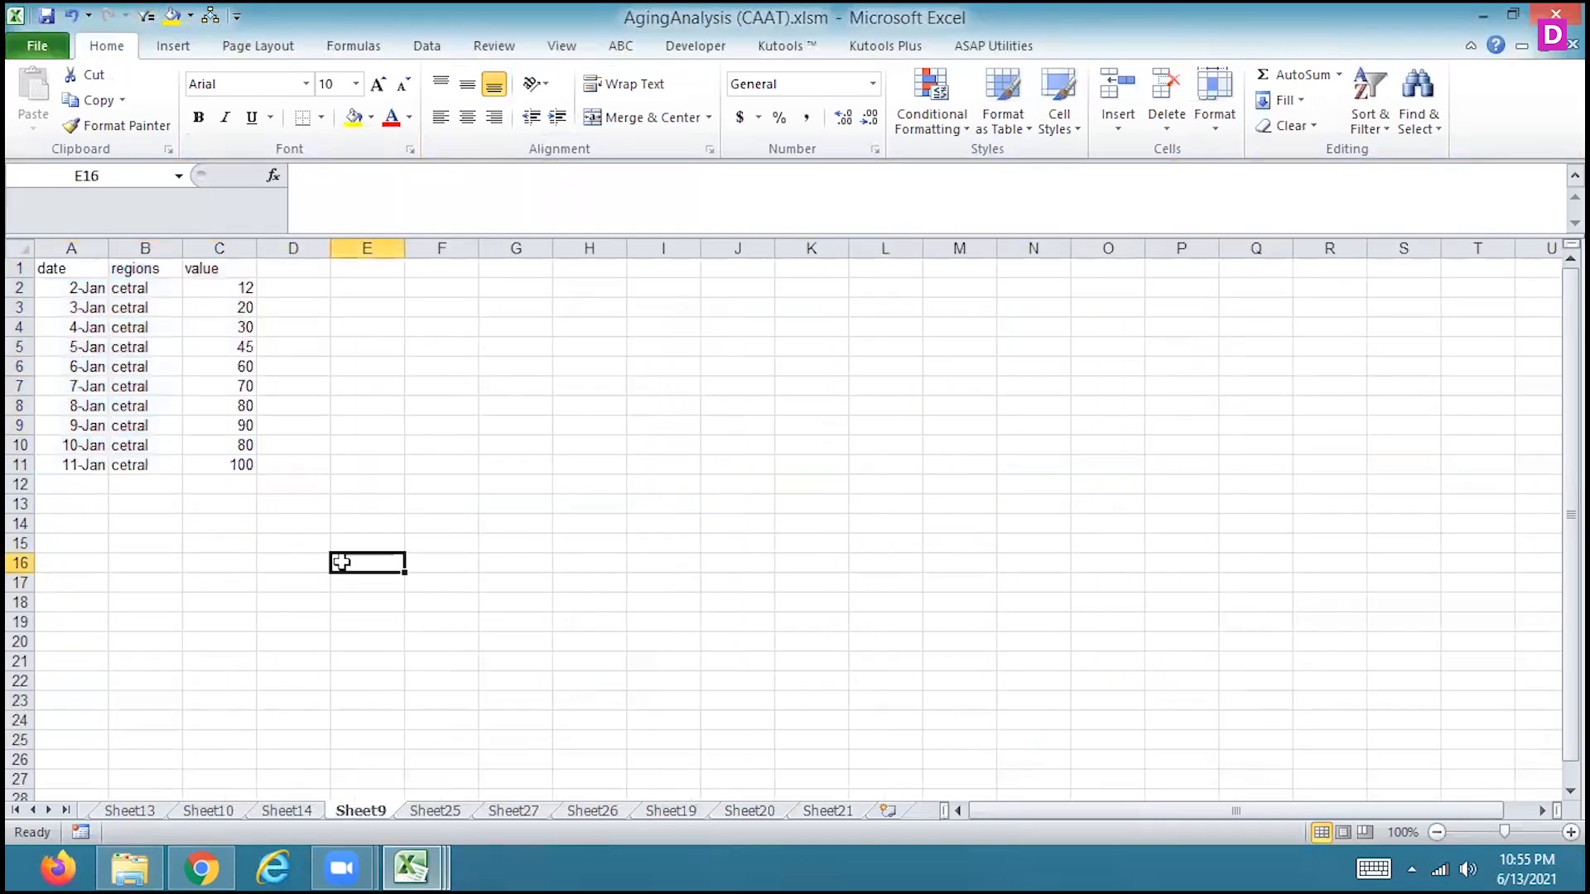
click(173, 45)
click(265, 112)
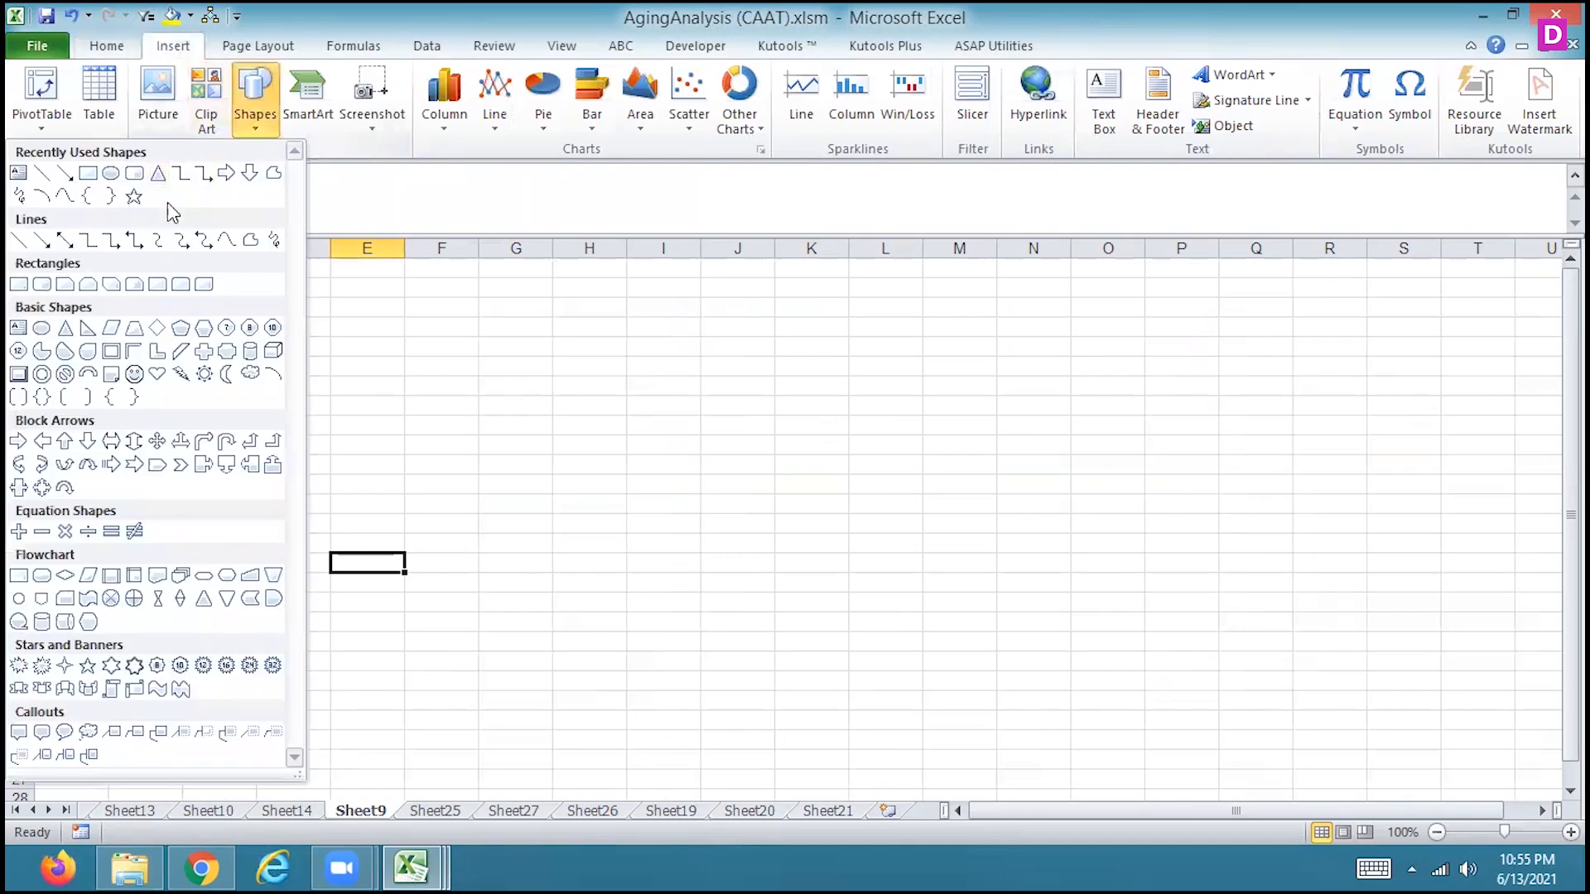
click(134, 172)
drag(343, 516, 444, 580)
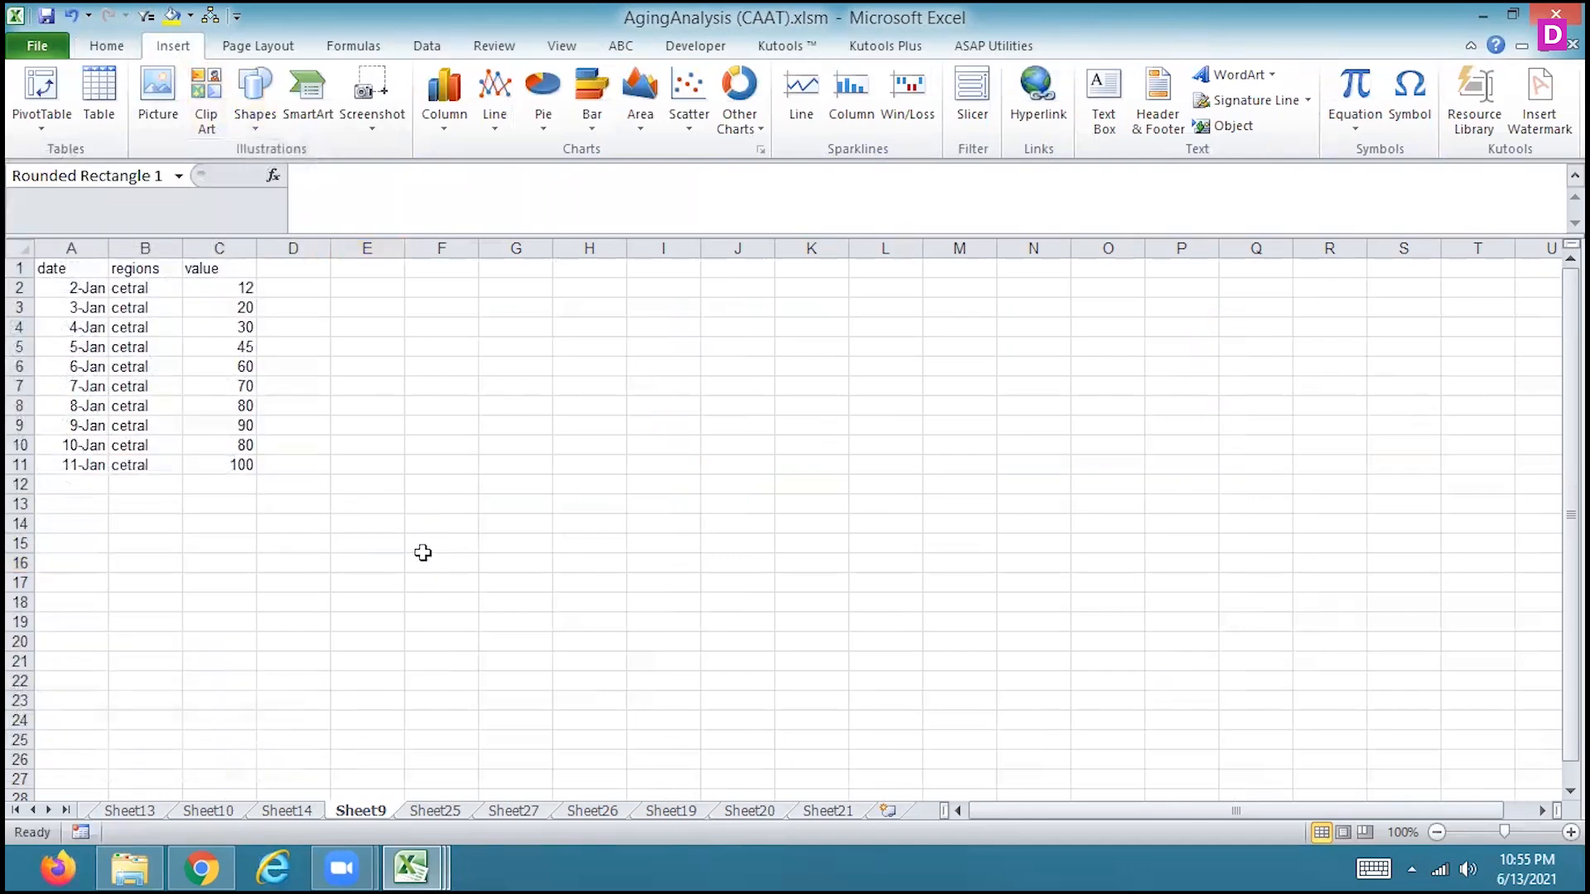
Assign Macro3 to the rounded rectangle on Sheet9
right_click(413, 538)
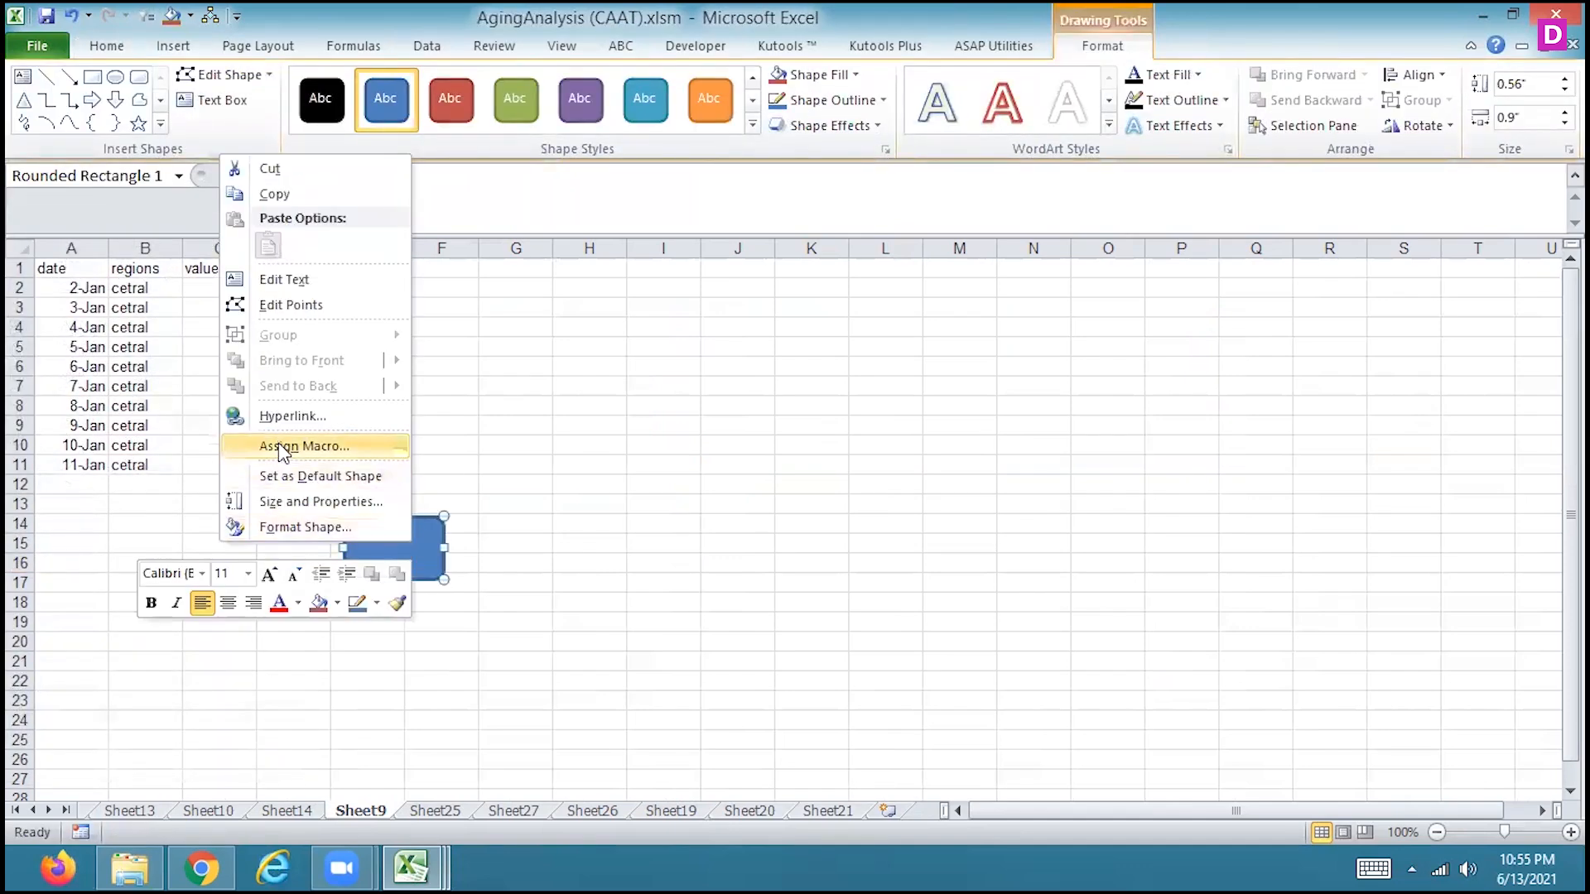
click(240, 445)
click(96, 357)
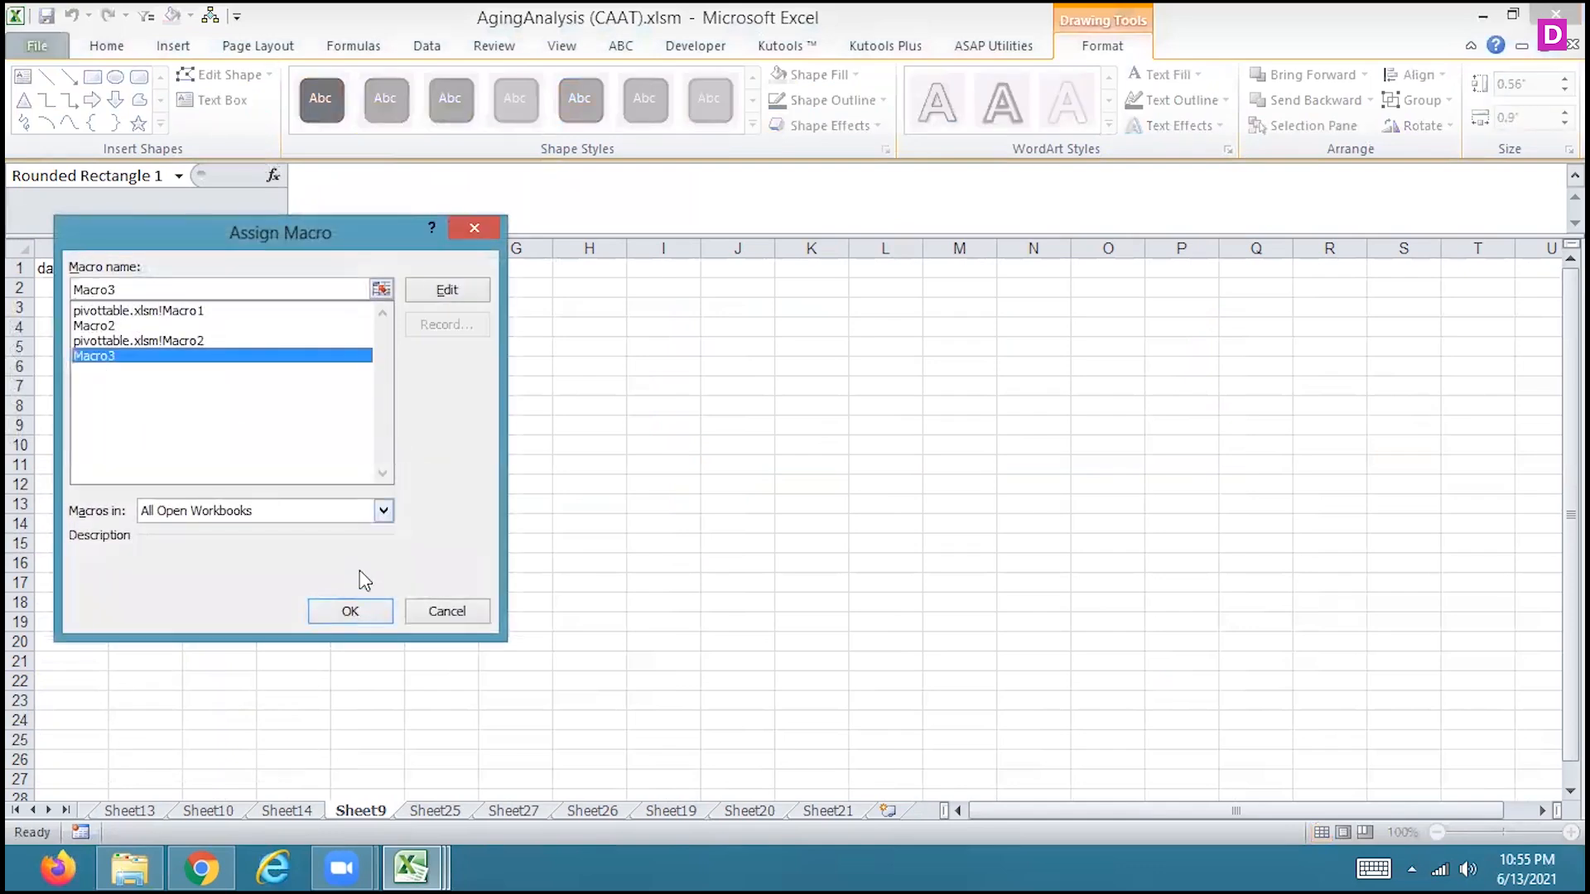
click(347, 612)
Run the rounded rectangle's macro in C12 below the value column
click(211, 485)
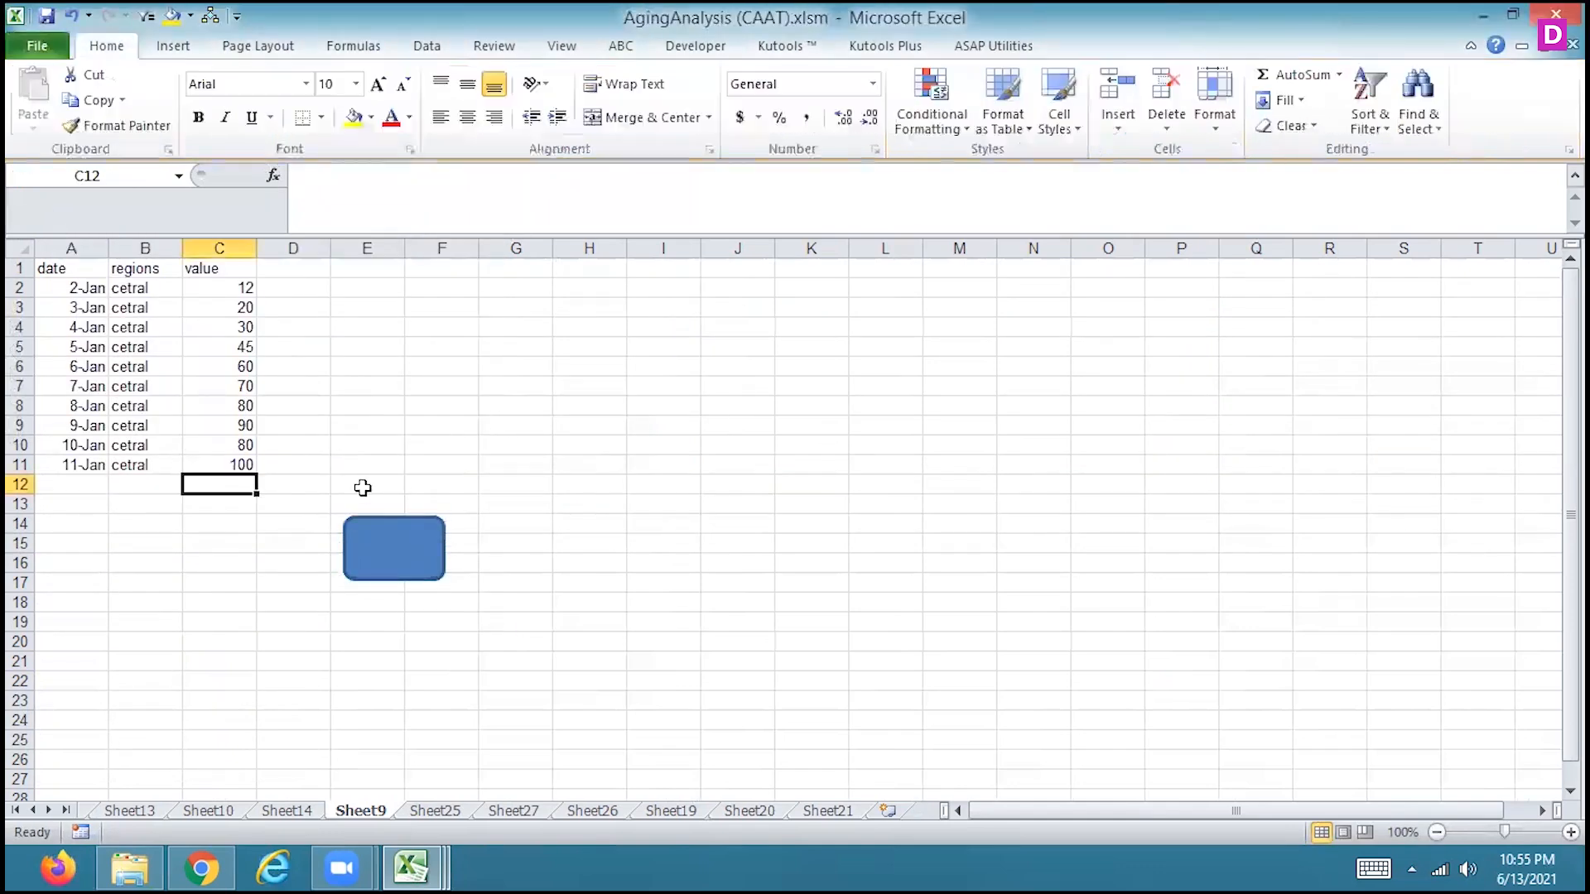
click(393, 562)
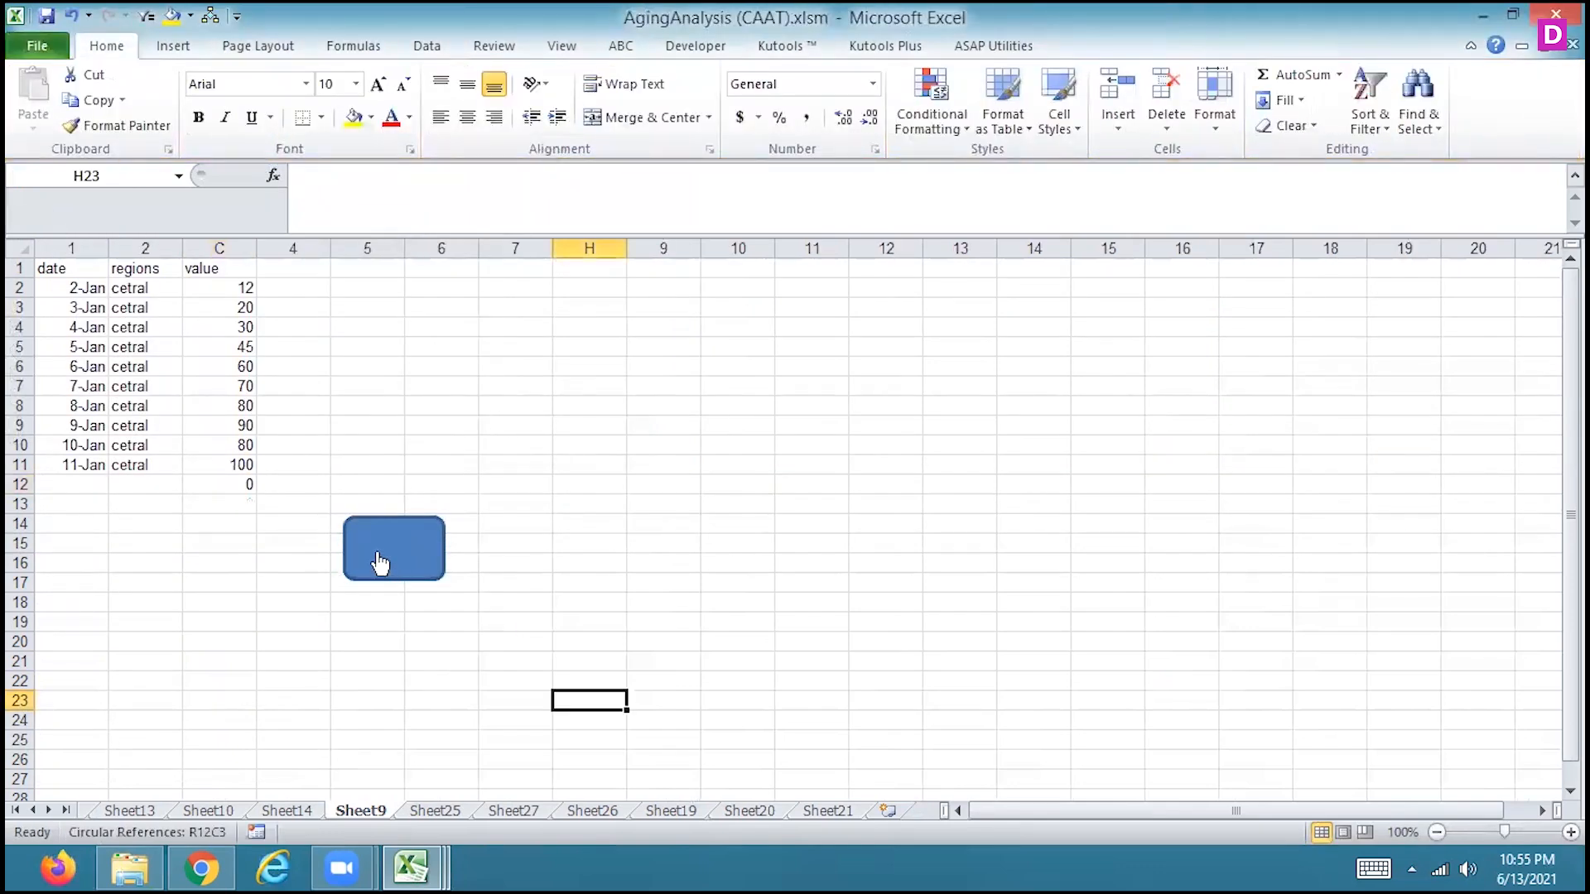
Set the 8-Jan value in C8 to 8000, and run the rectangle's macro again in C12
click(218, 409)
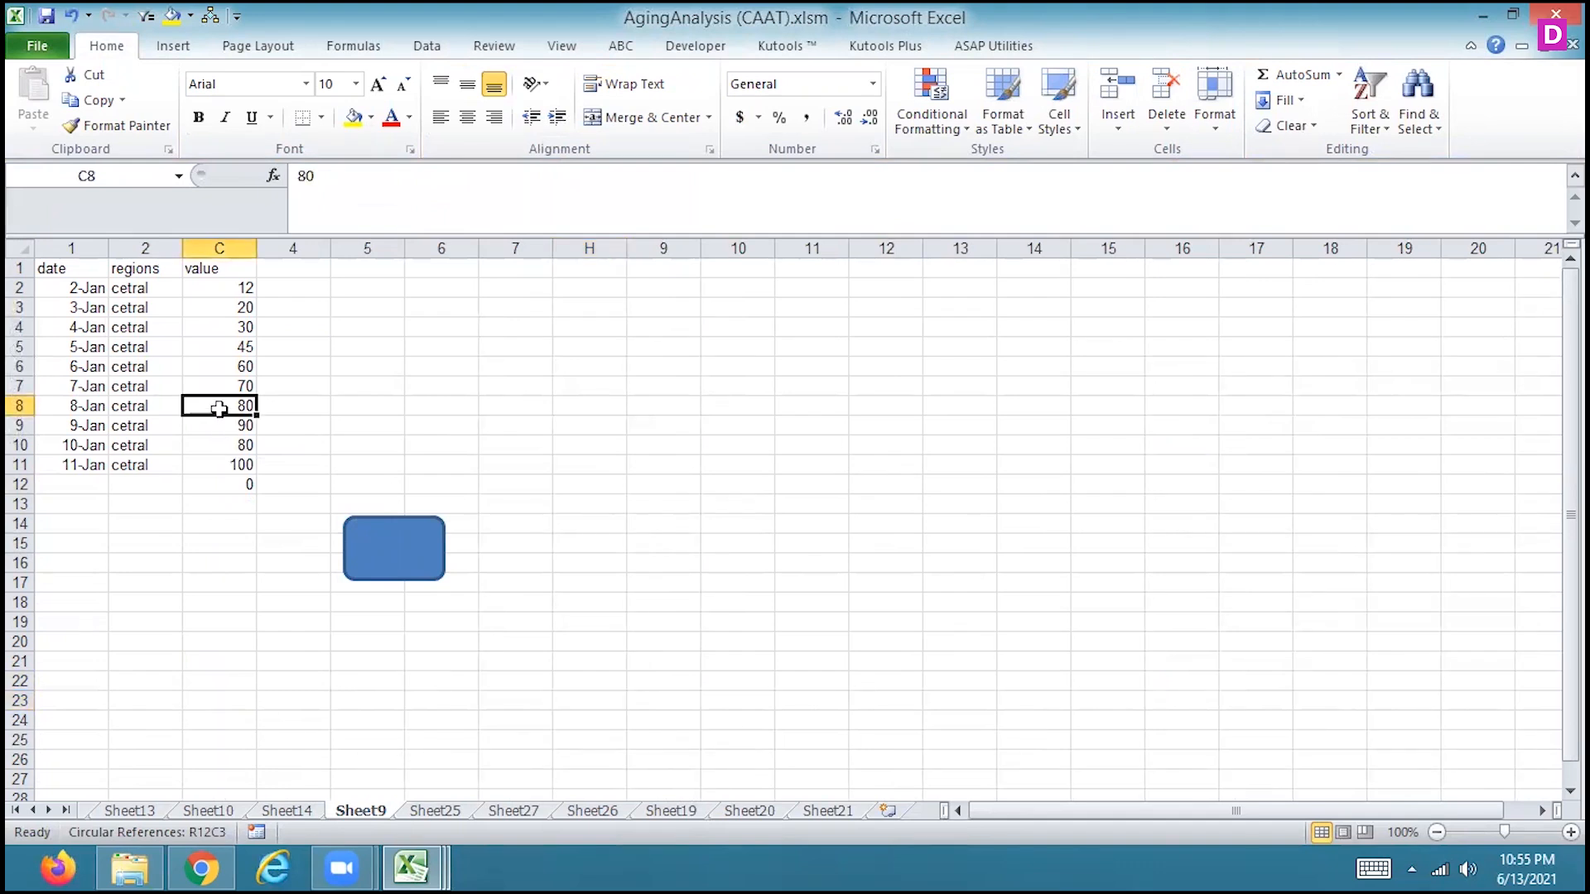
text(8000)
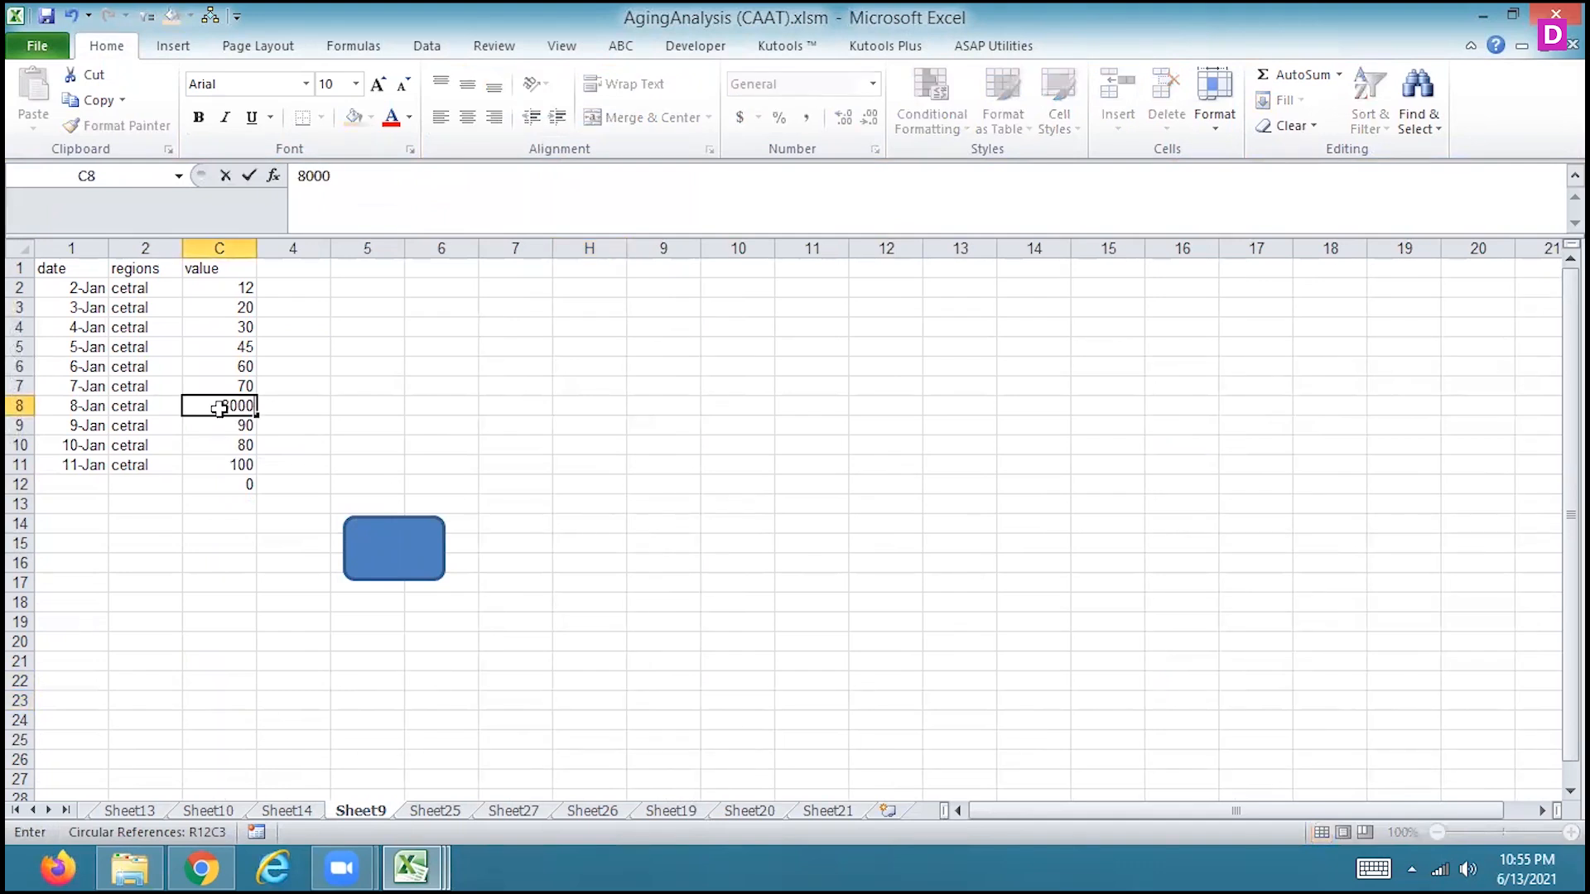
key(Return)
click(245, 486)
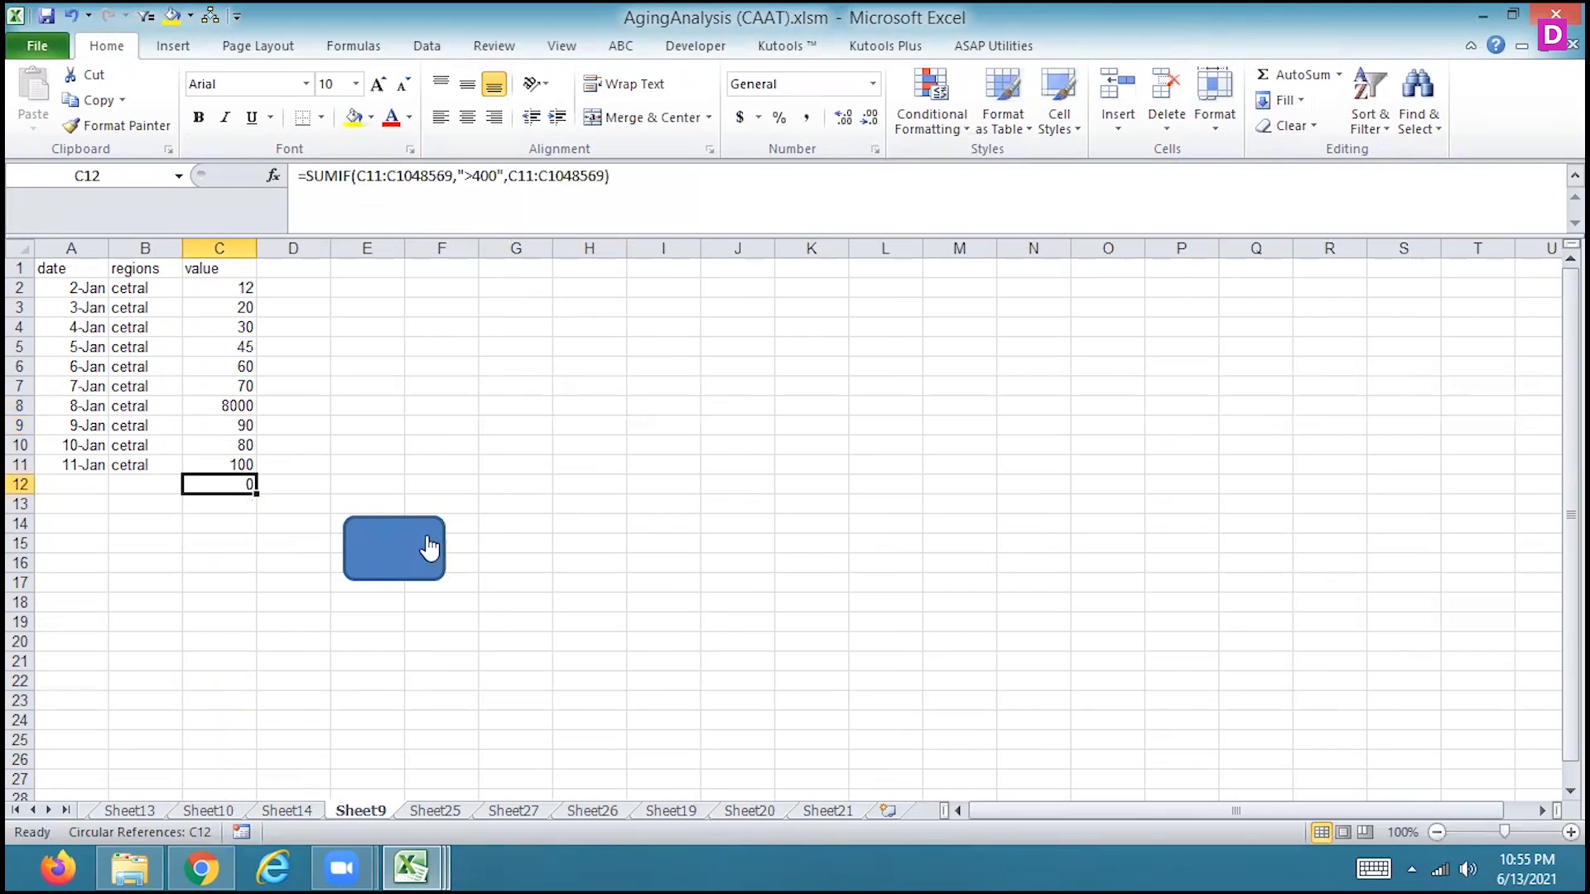
click(405, 566)
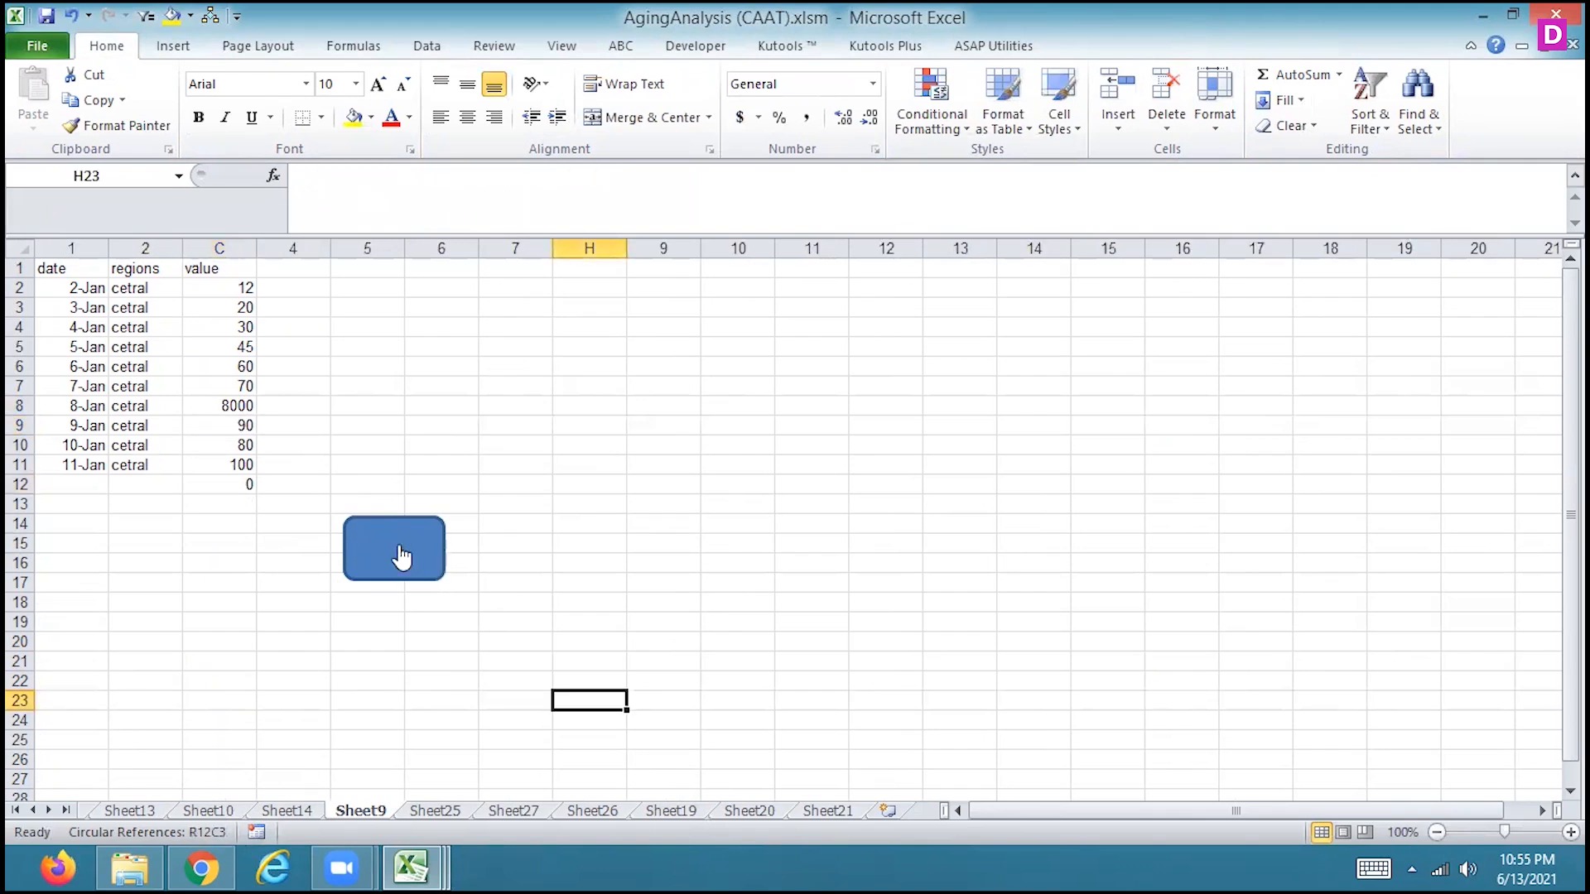
Run the rectangle's macro in H23 and repeatedly in C12, inspecting the SUMIF formula it enters
click(401, 563)
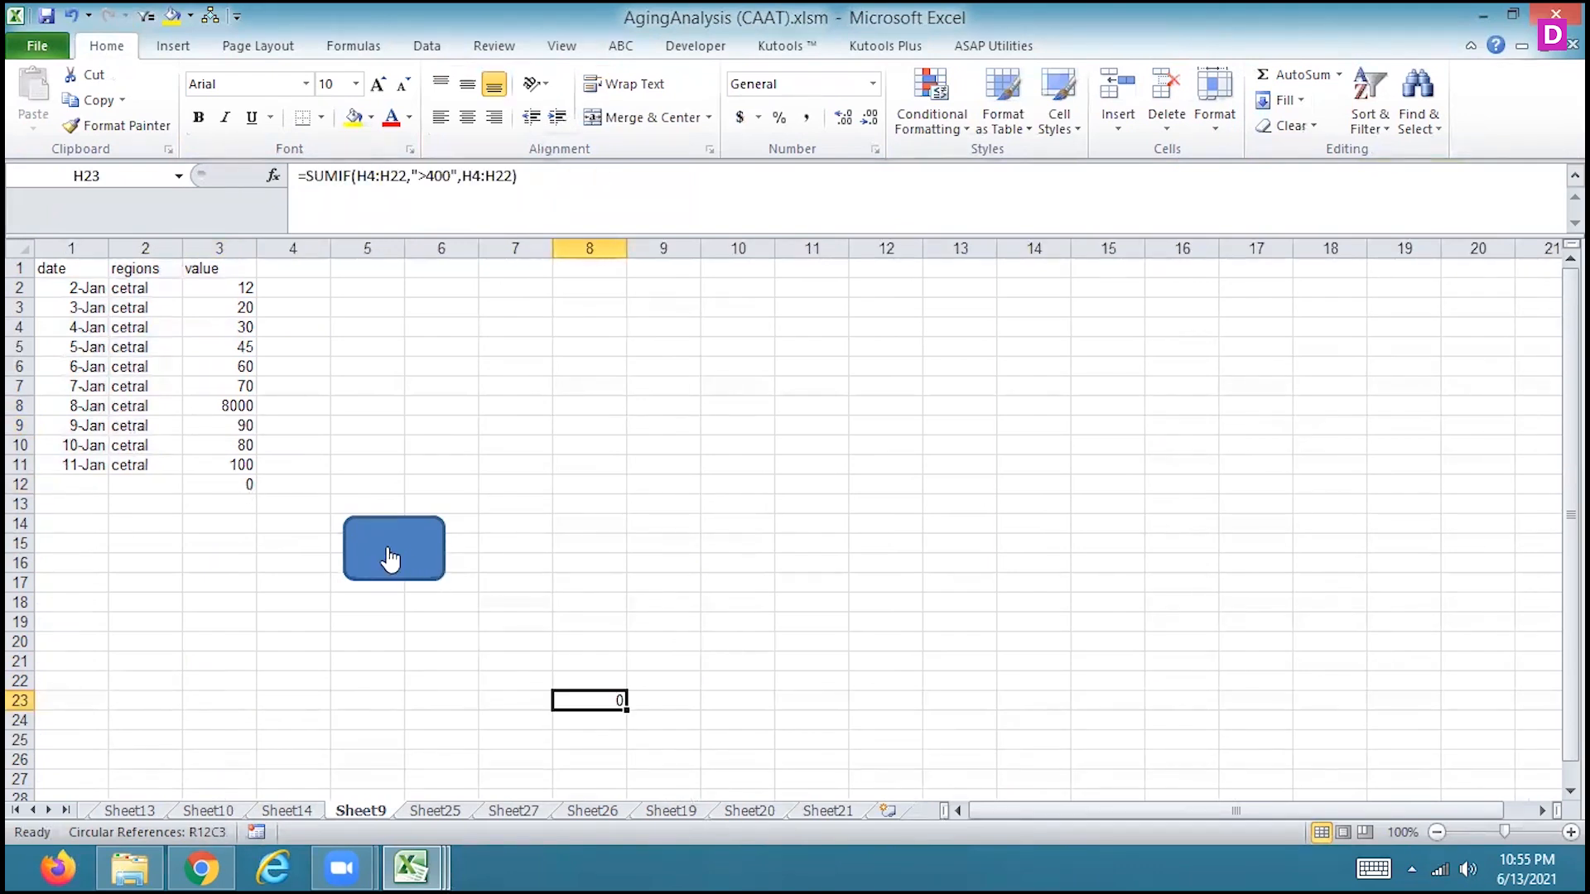
click(232, 485)
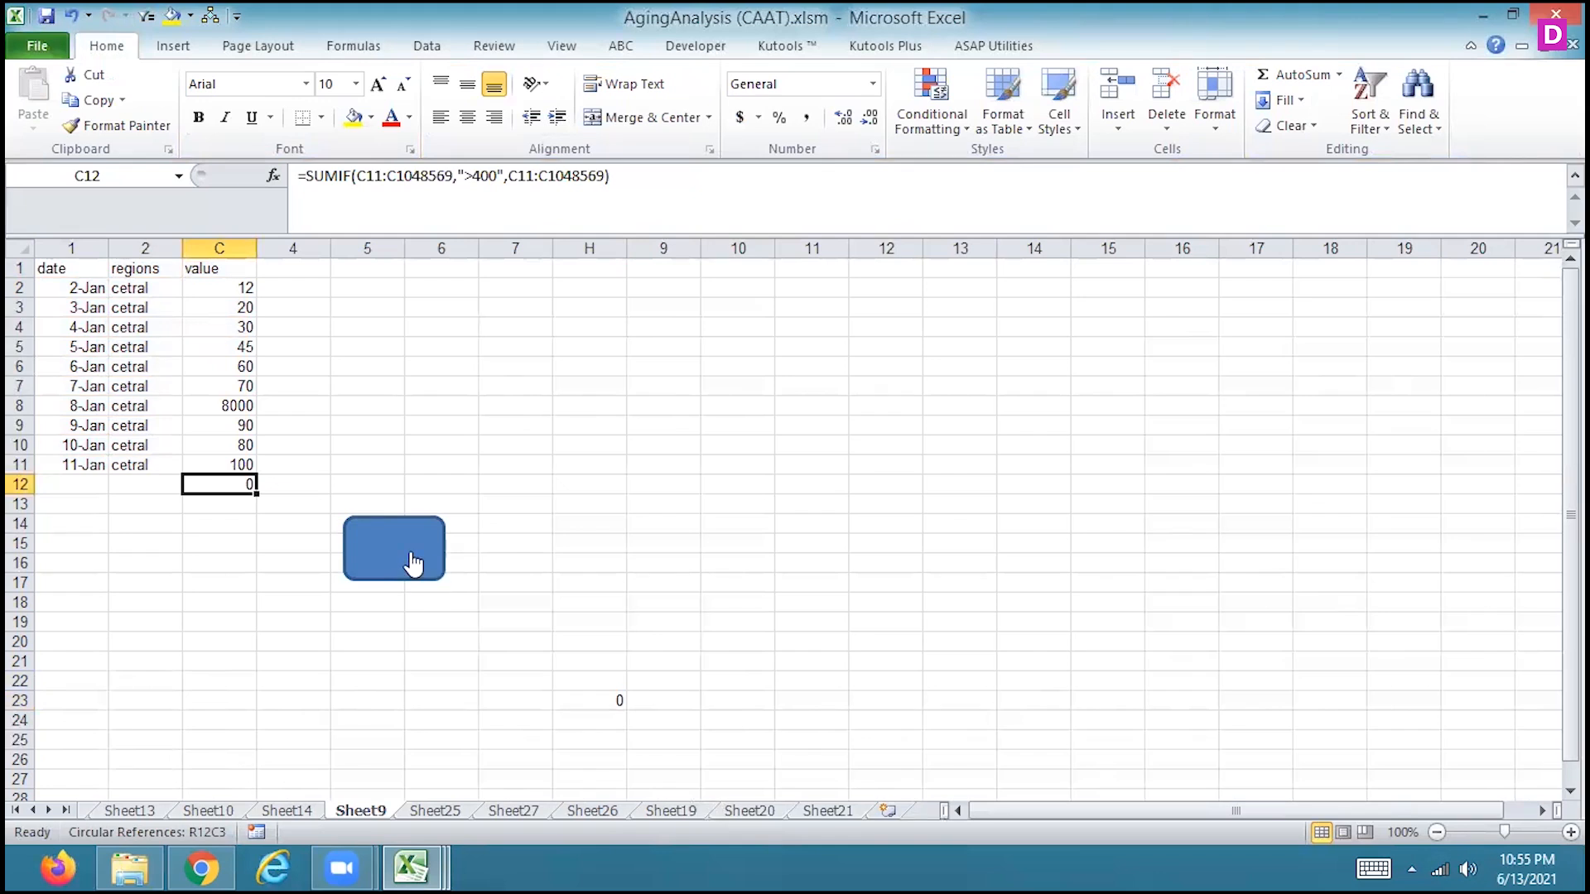
click(412, 564)
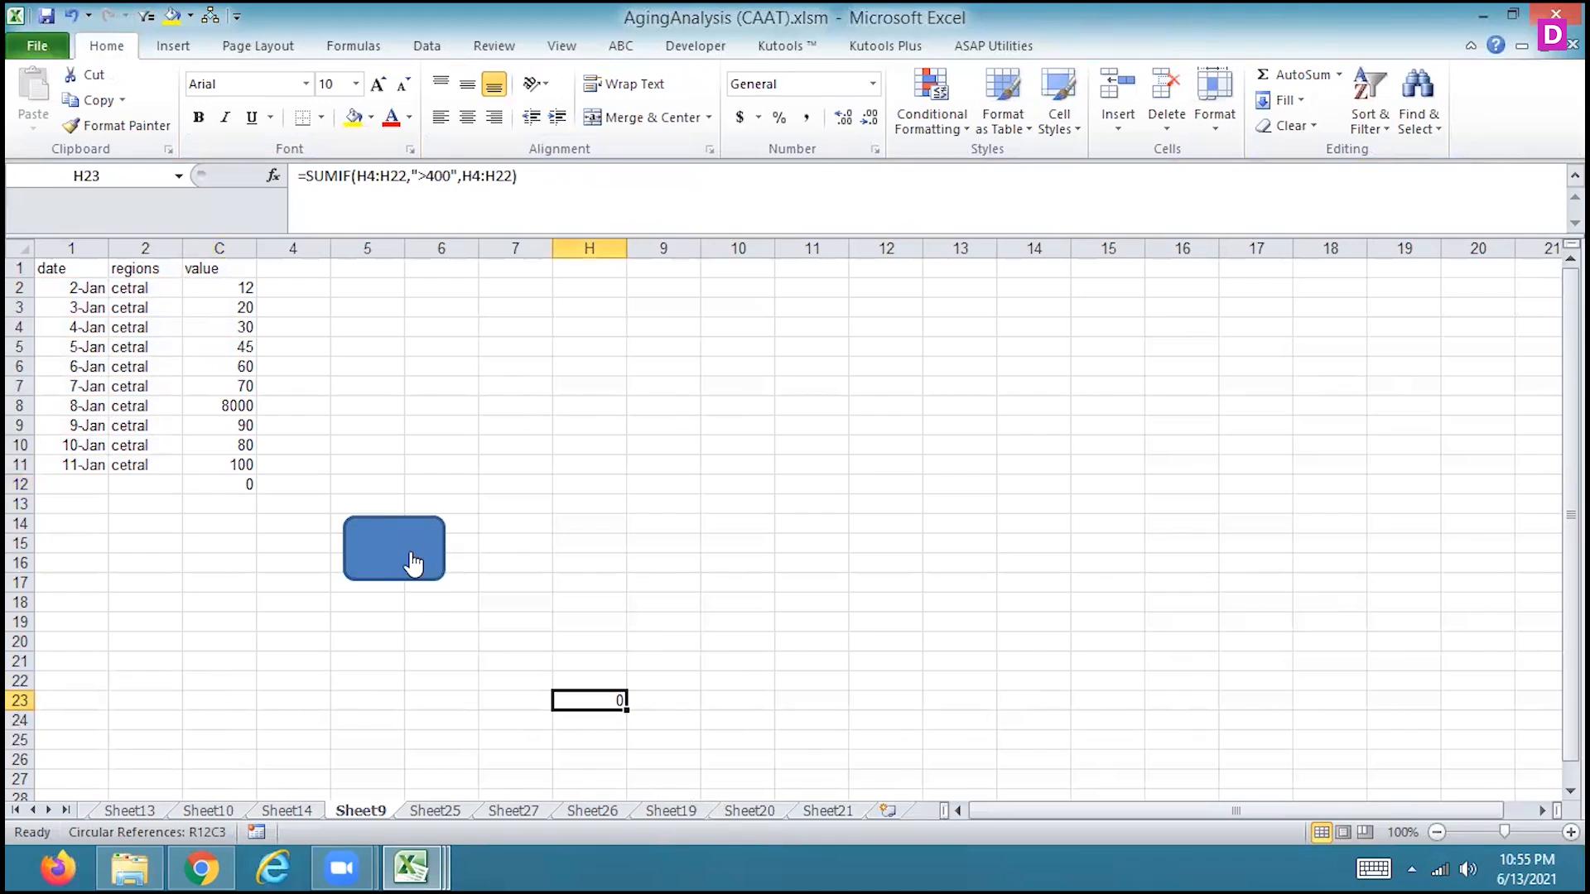
click(228, 482)
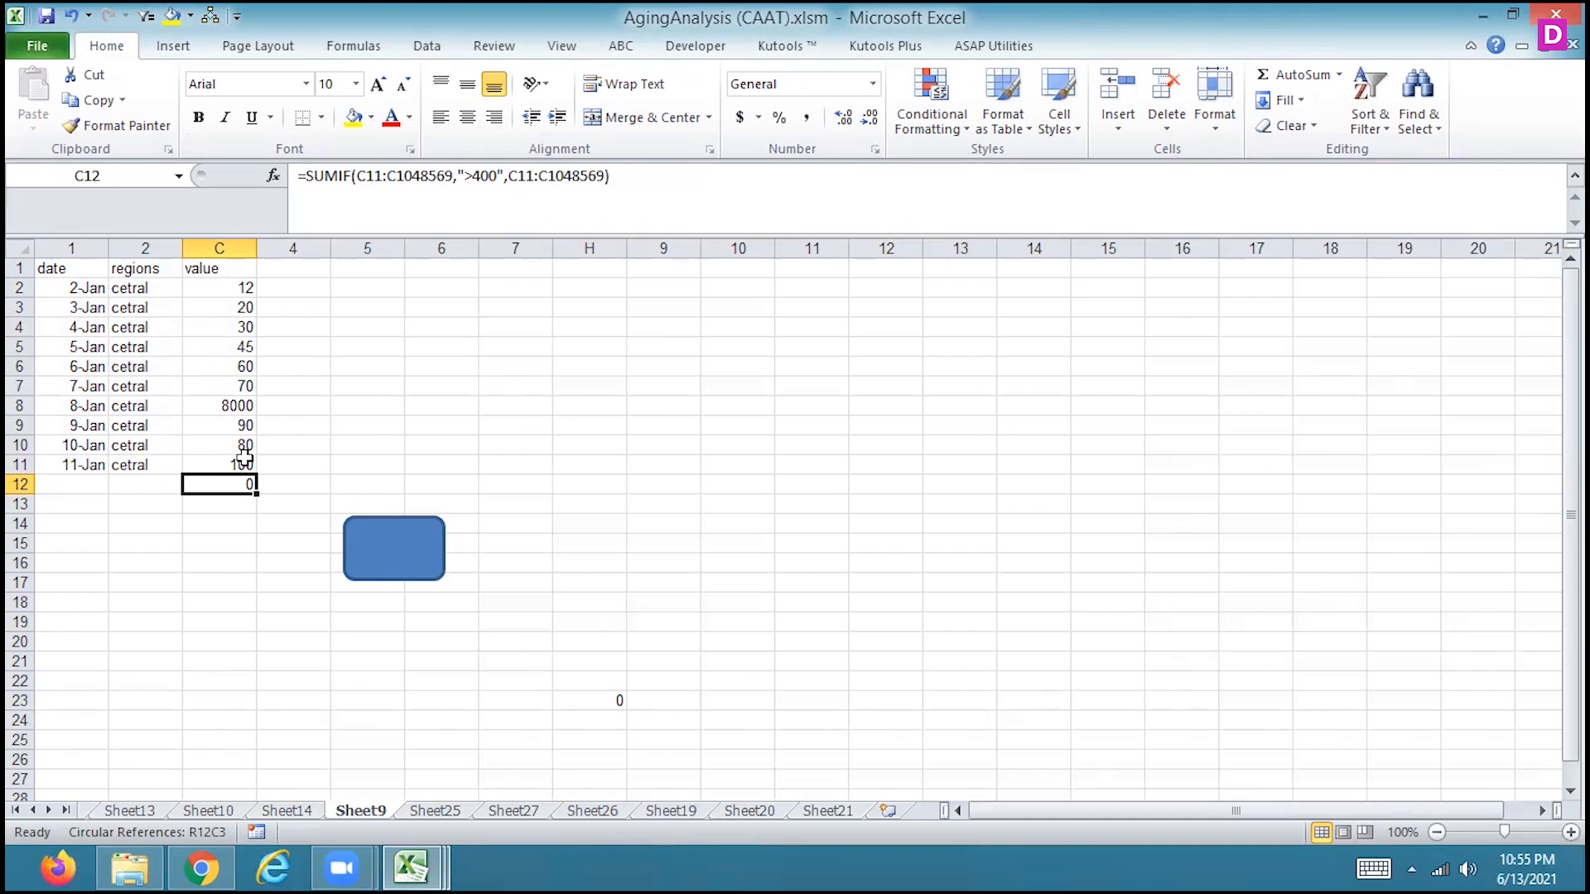
click(386, 553)
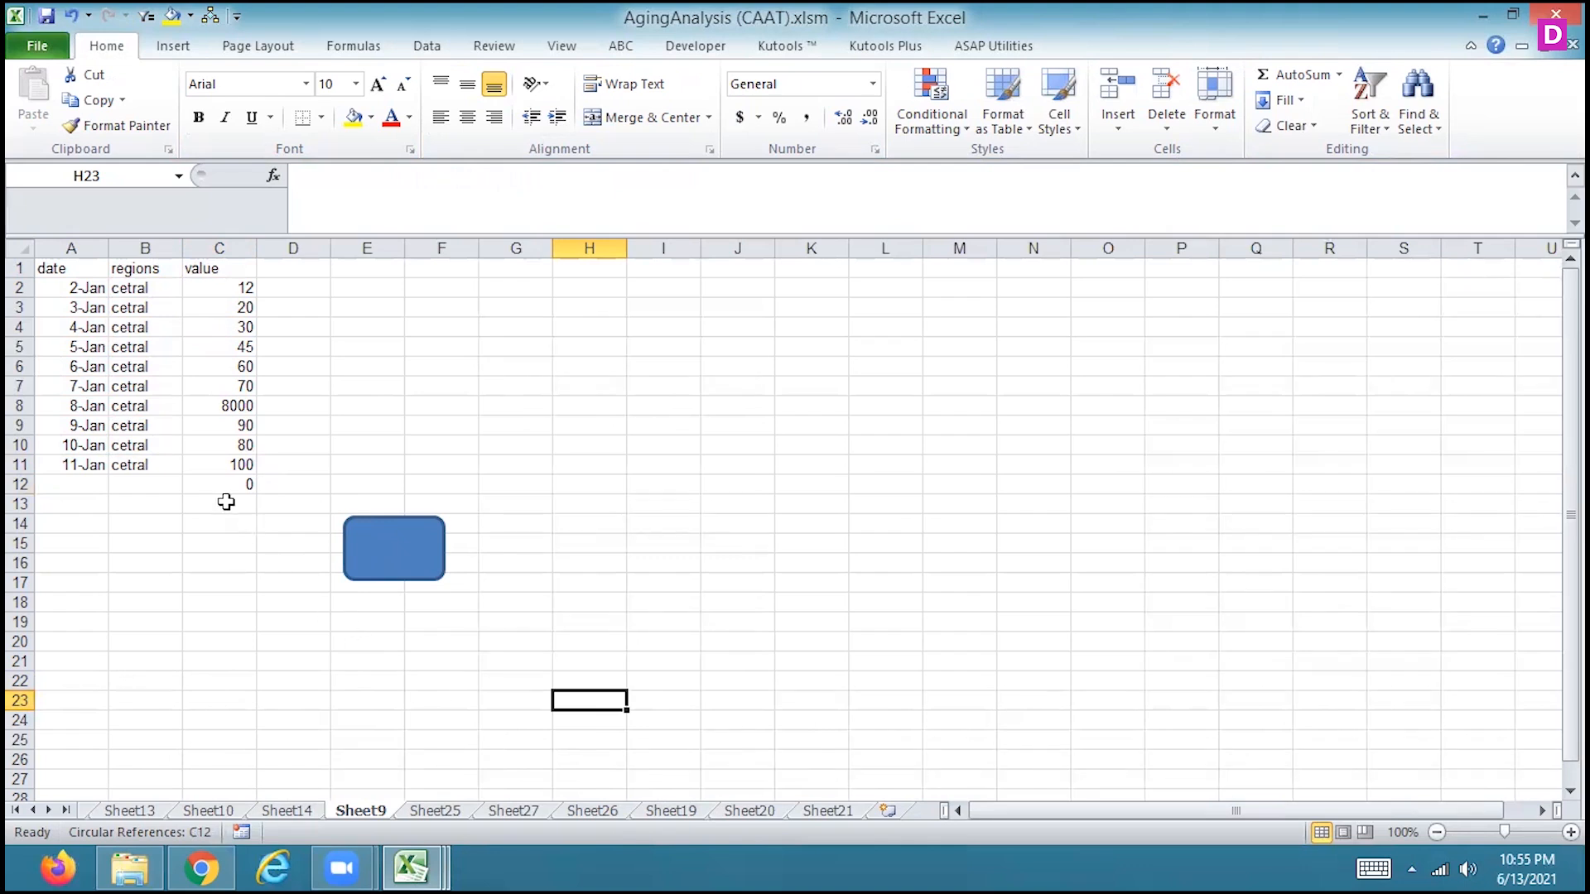
click(248, 488)
click(401, 561)
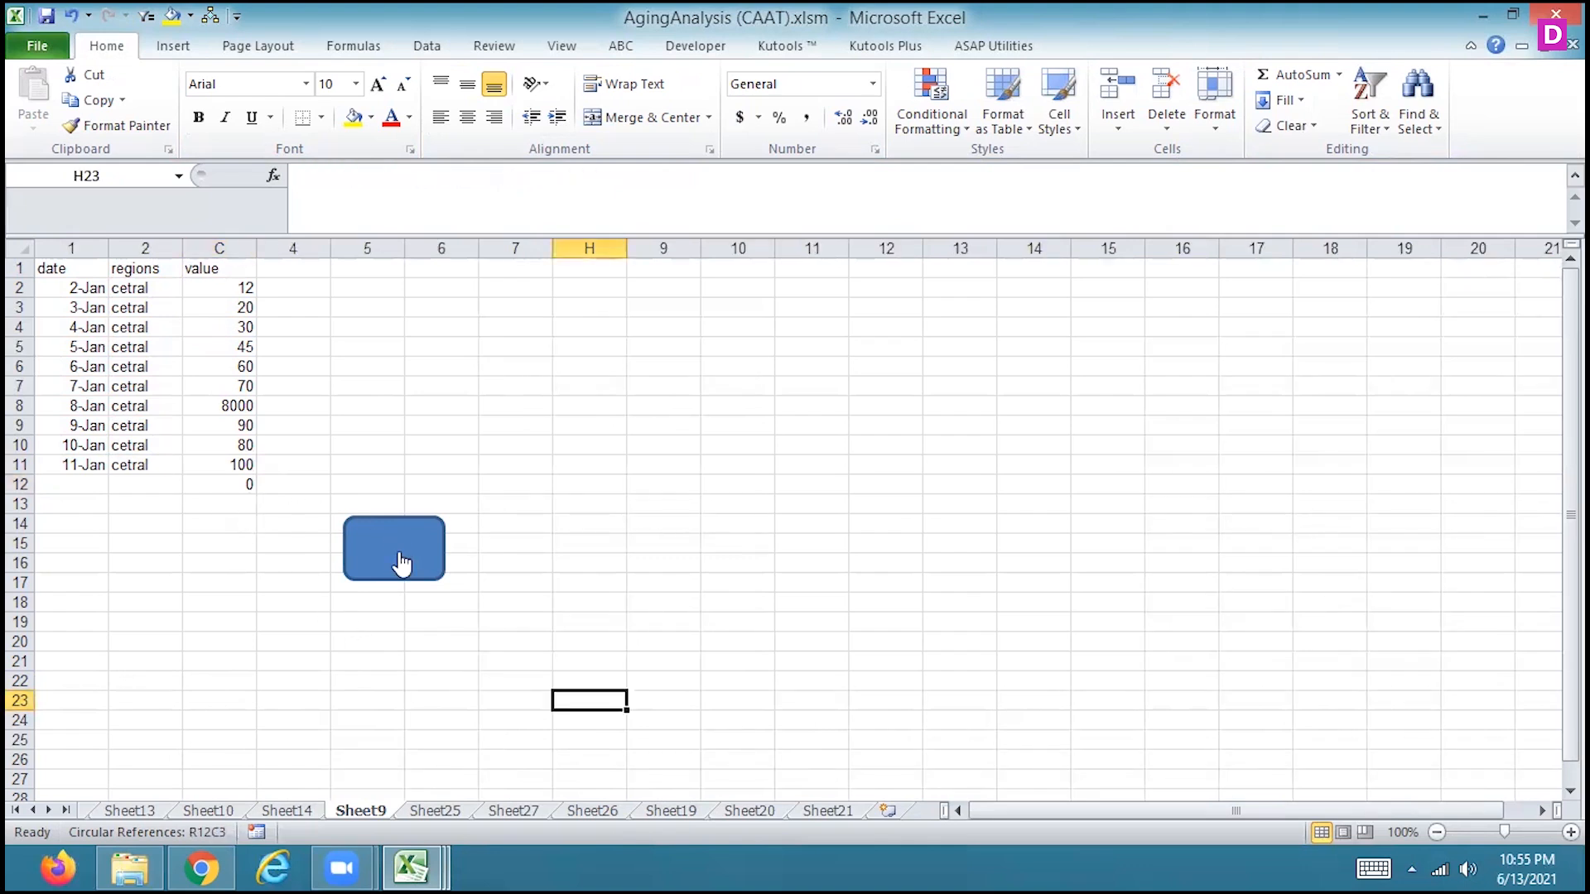
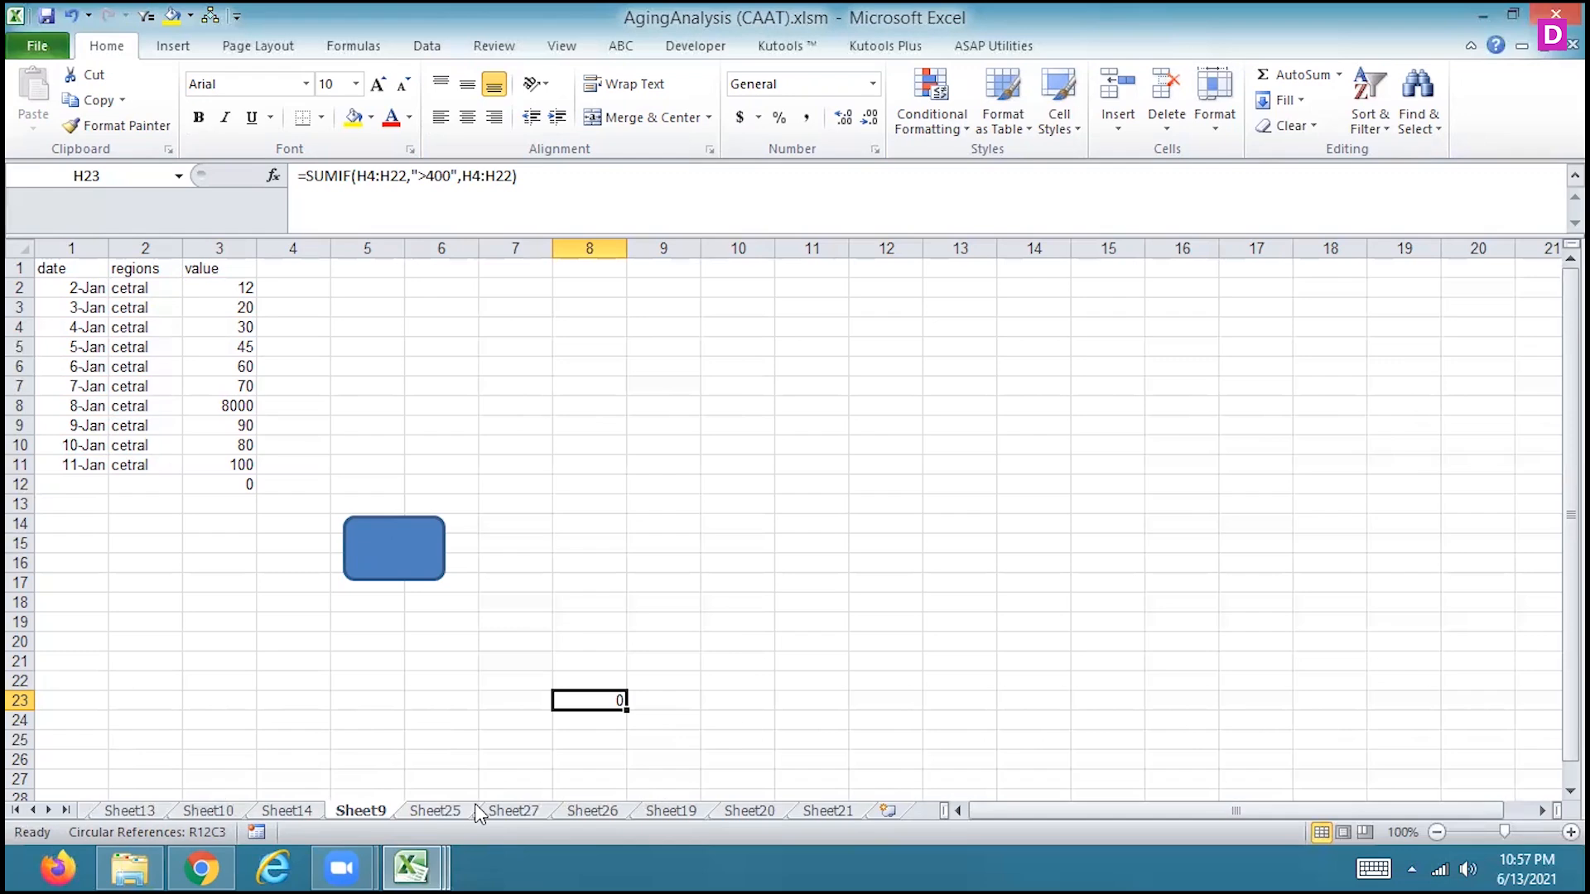
Draw a 1" by 1" round single corner rectangle on Sheet25, to the right below the sales subtotals
click(444, 810)
click(737, 638)
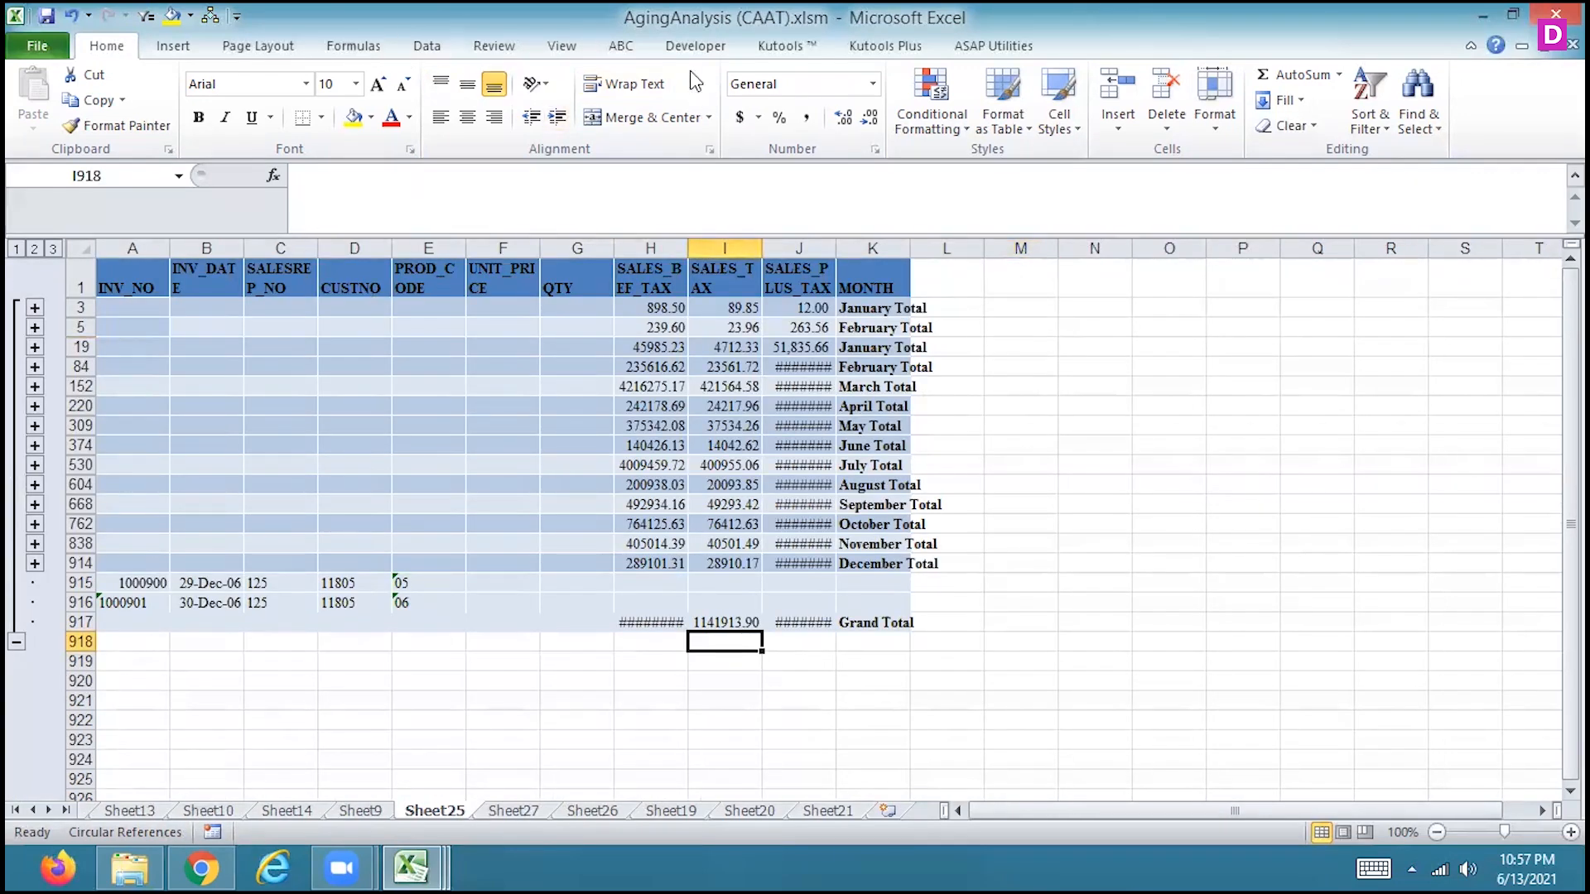
click(569, 53)
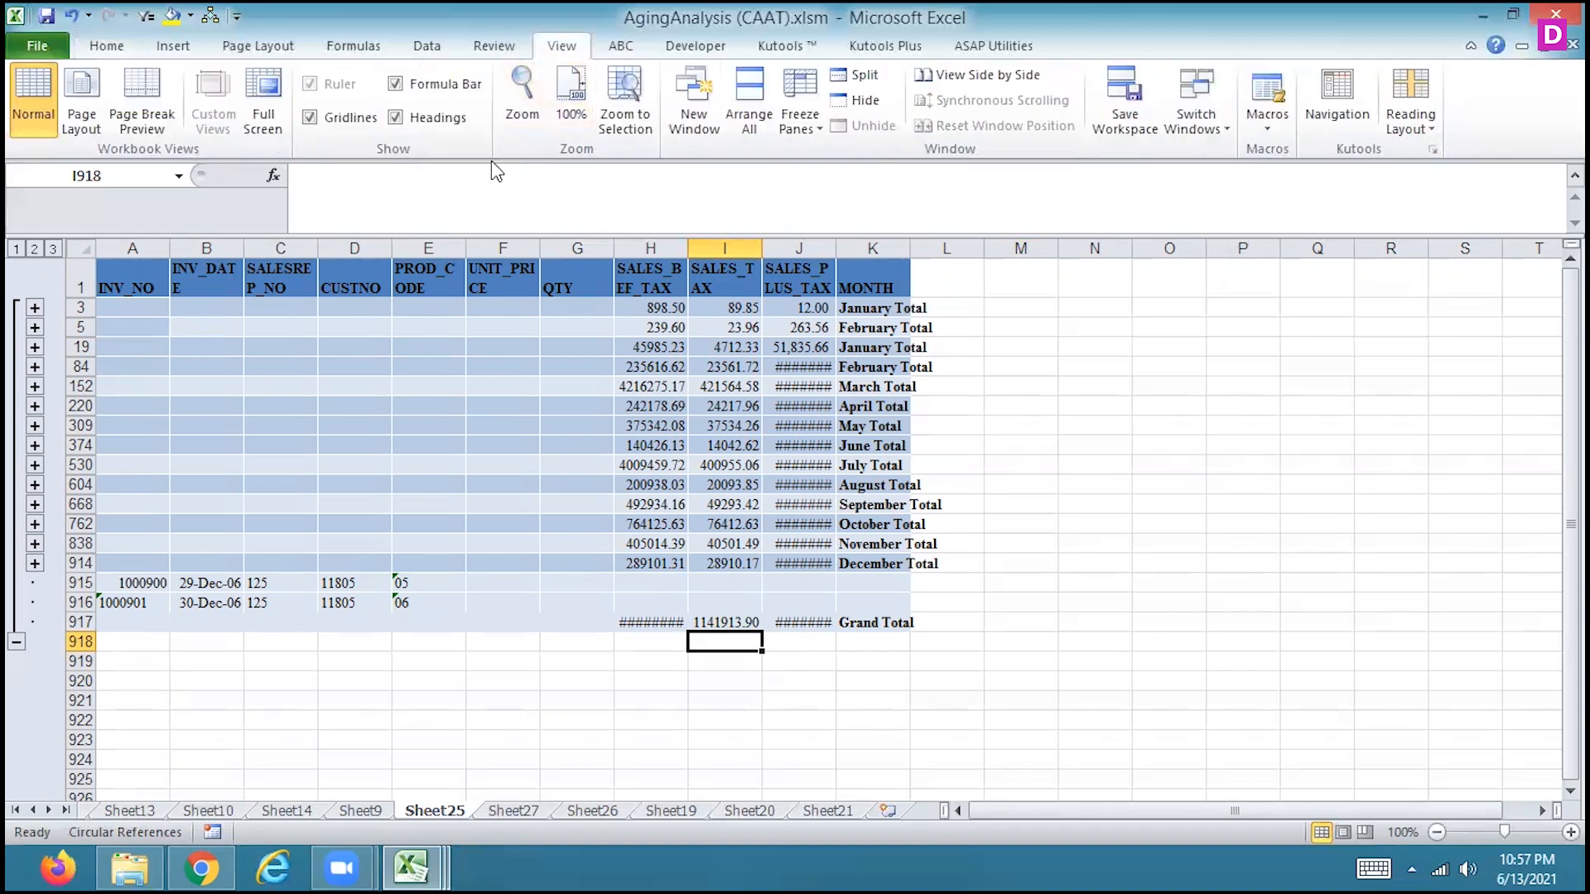
click(173, 48)
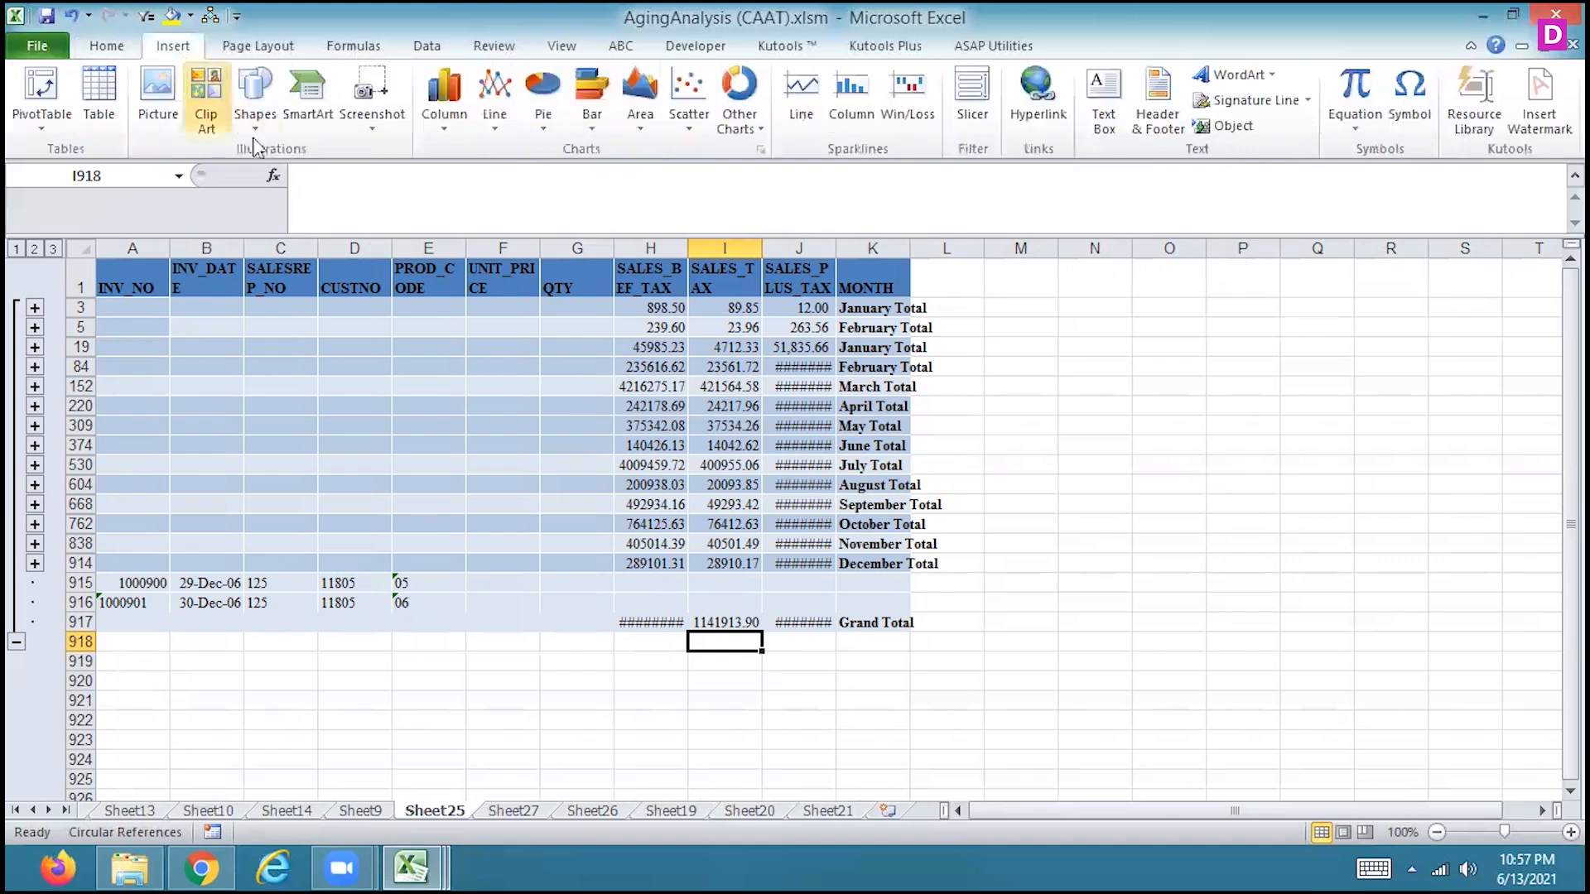
click(255, 112)
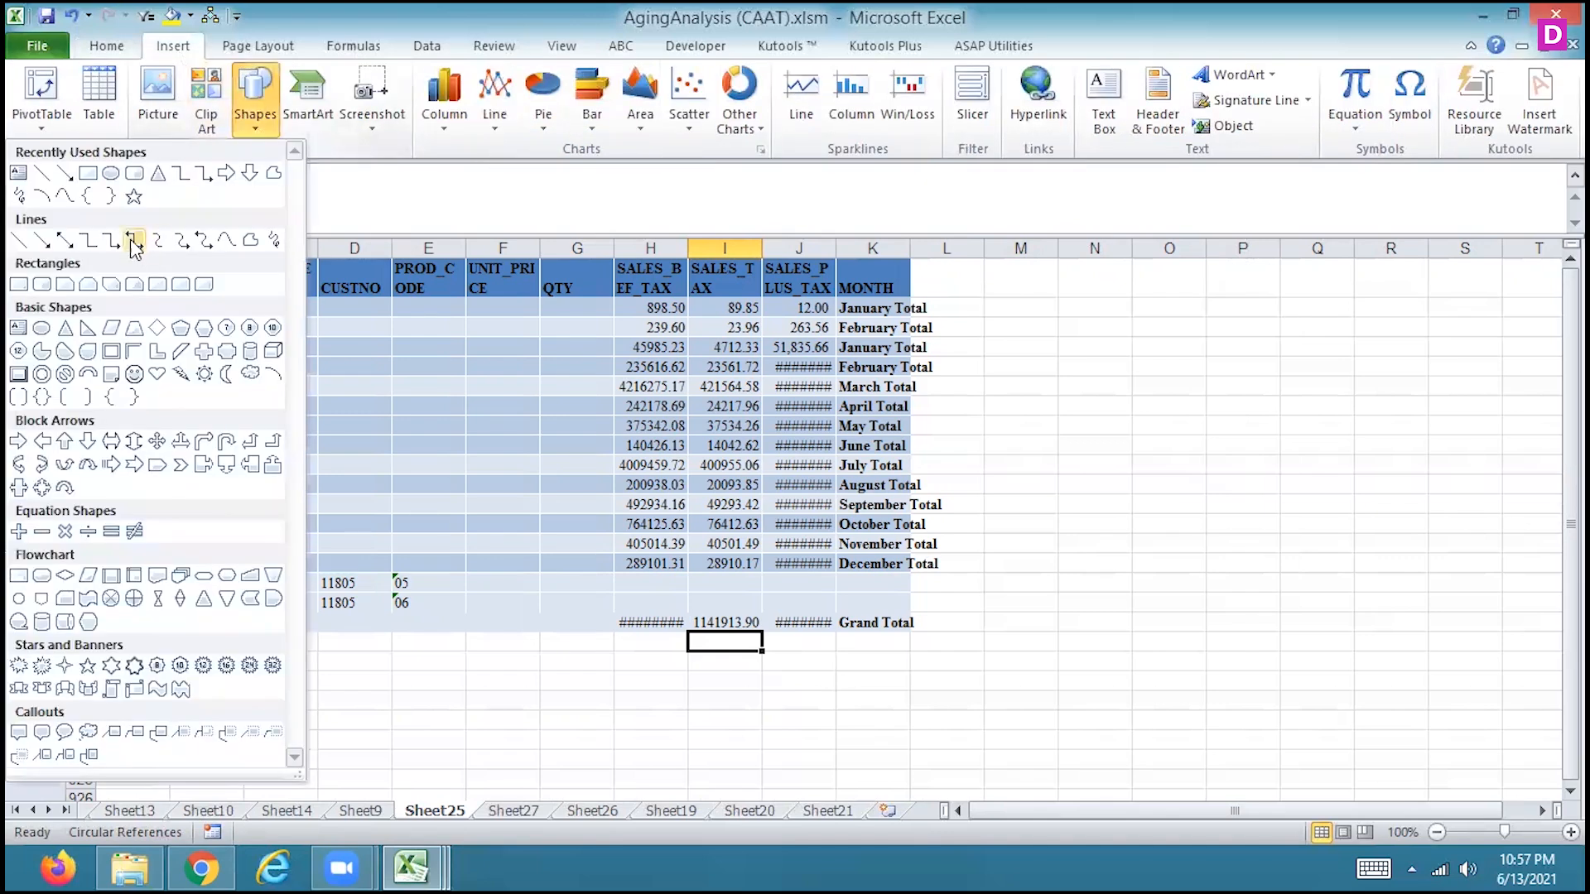
click(157, 285)
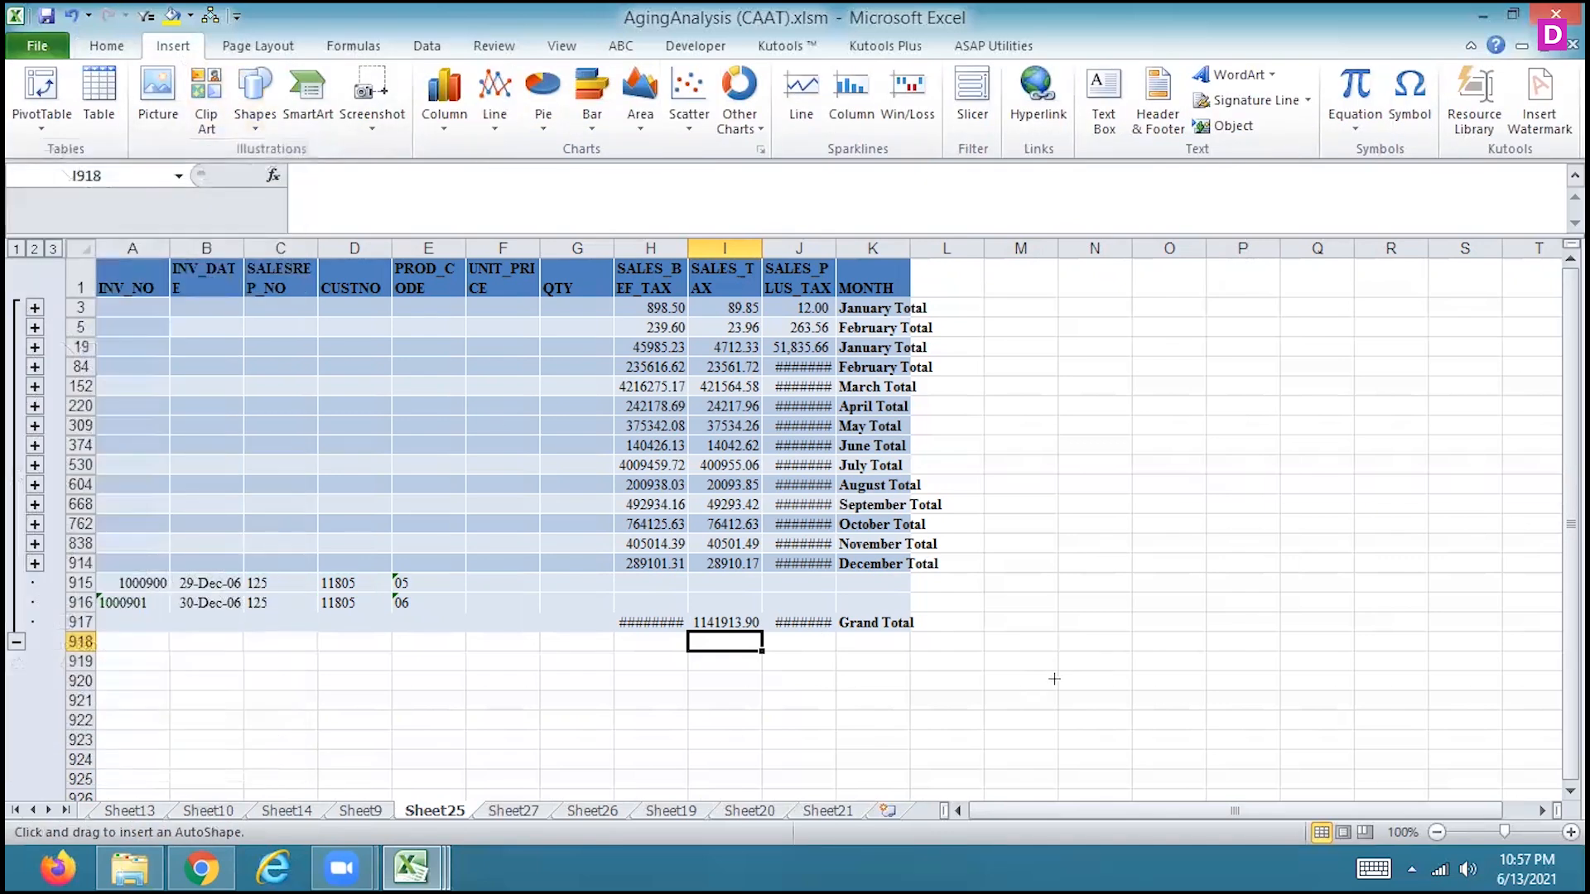
drag(1054, 679, 1167, 790)
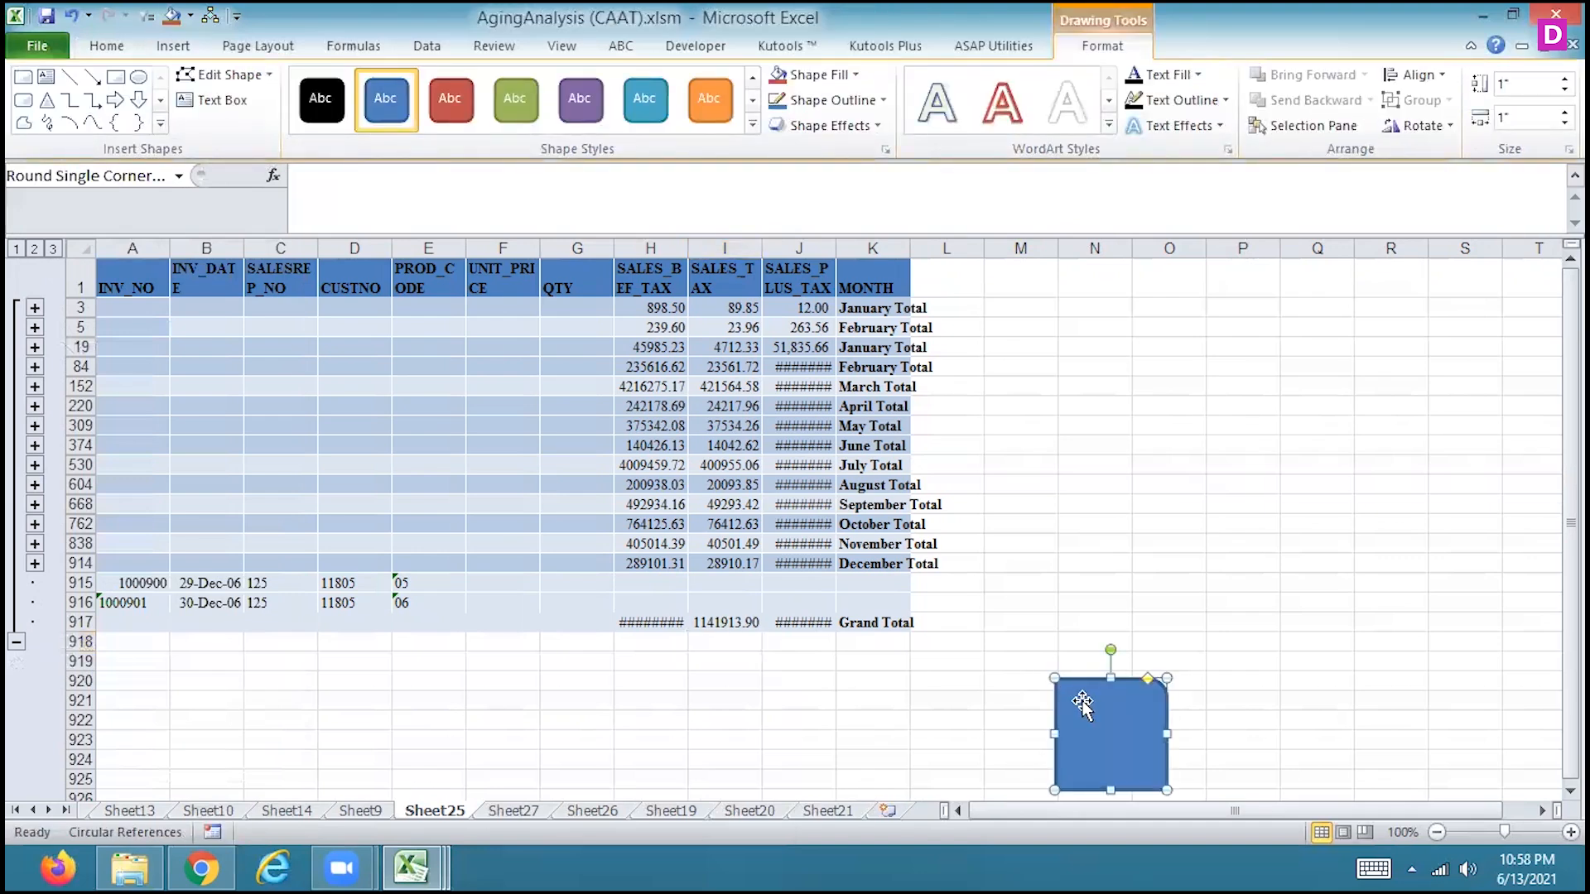
Assign Macro3 to the new rectangle on Sheet25
right_click(1082, 704)
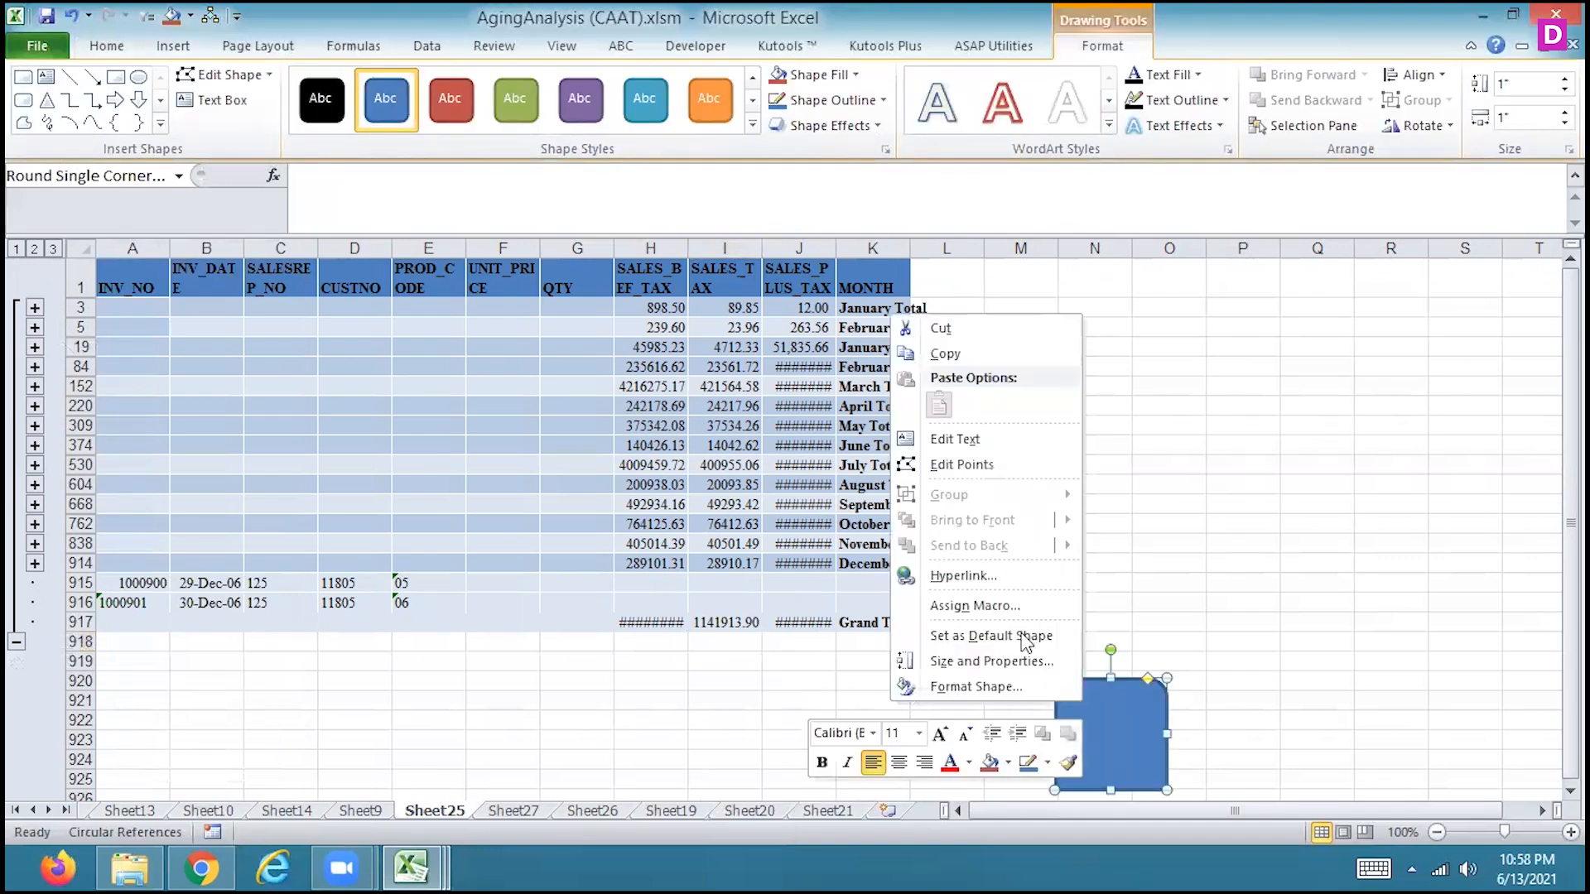
click(974, 604)
click(787, 516)
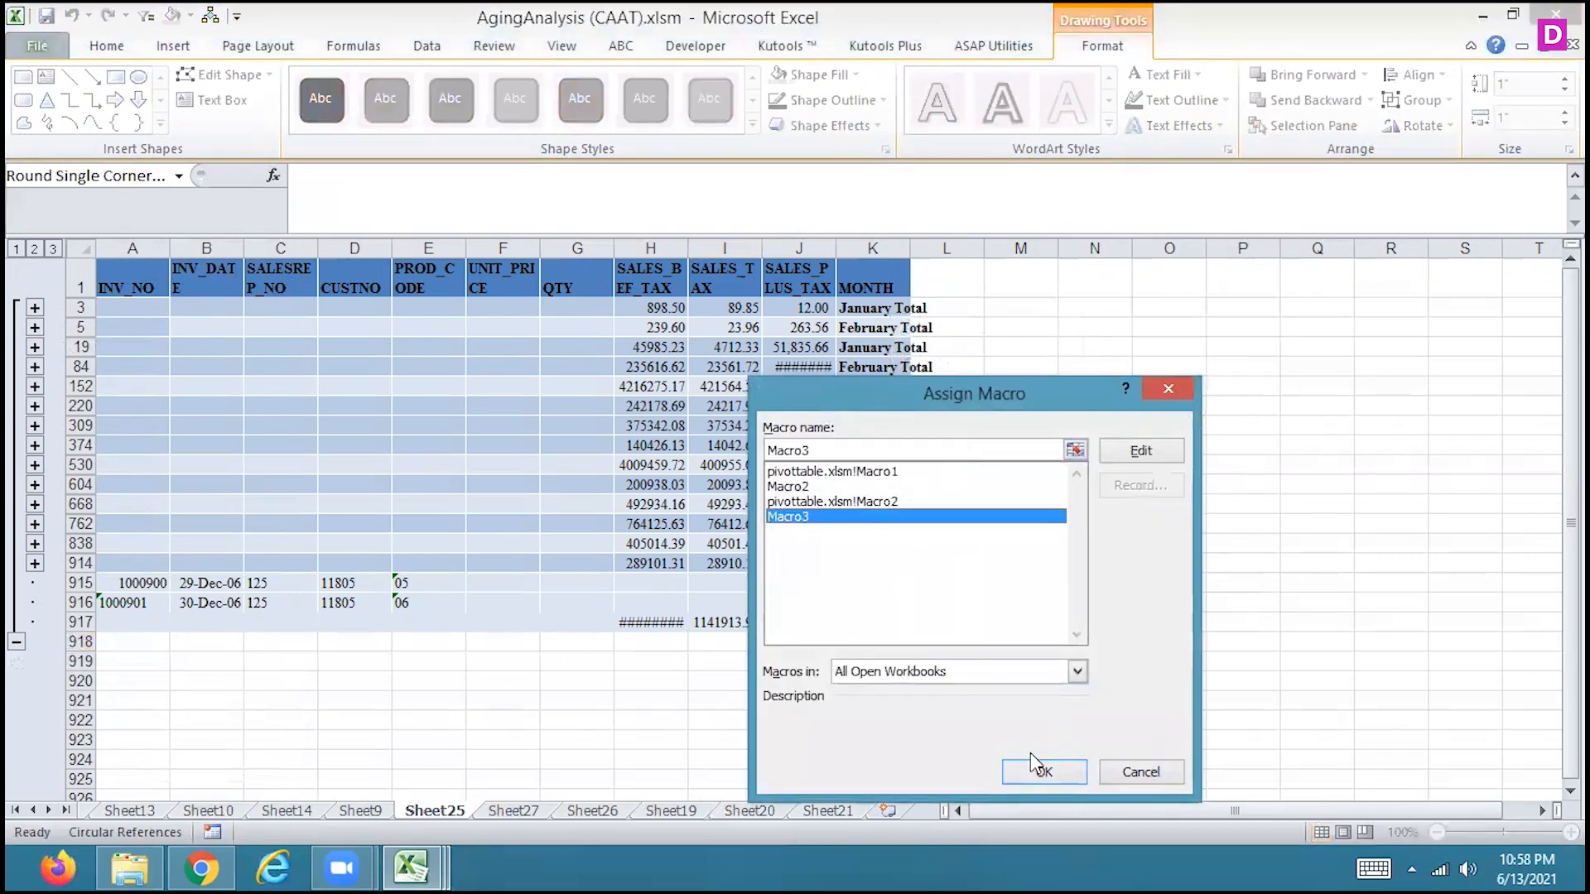
click(1035, 774)
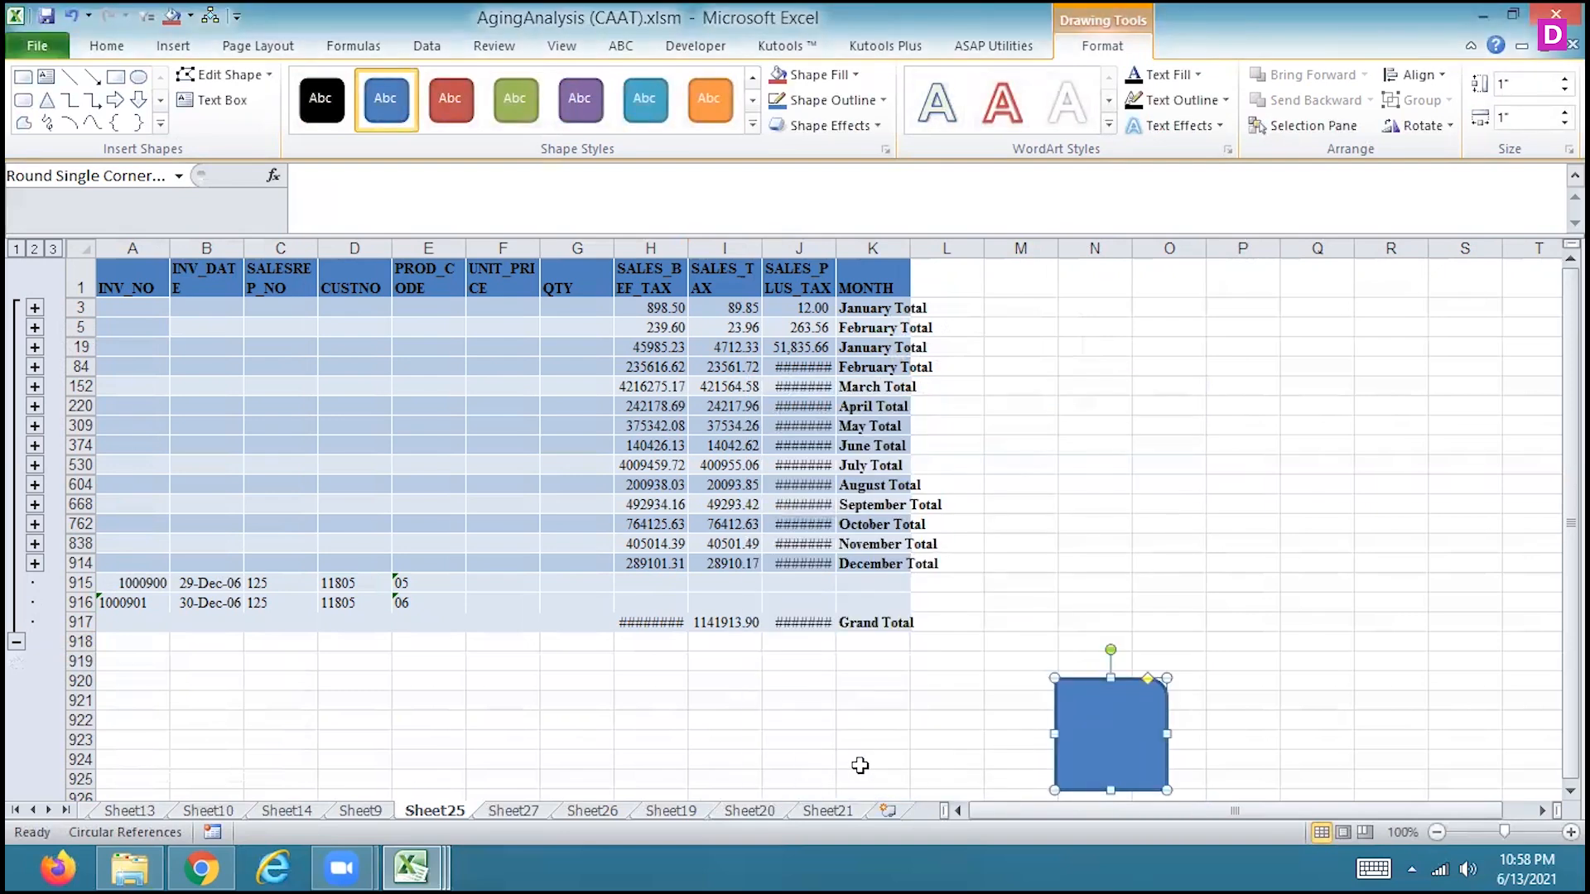
Run the rectangle's macro in I918 below the SALES_TAX grand total and inspect the formula it enters
click(715, 643)
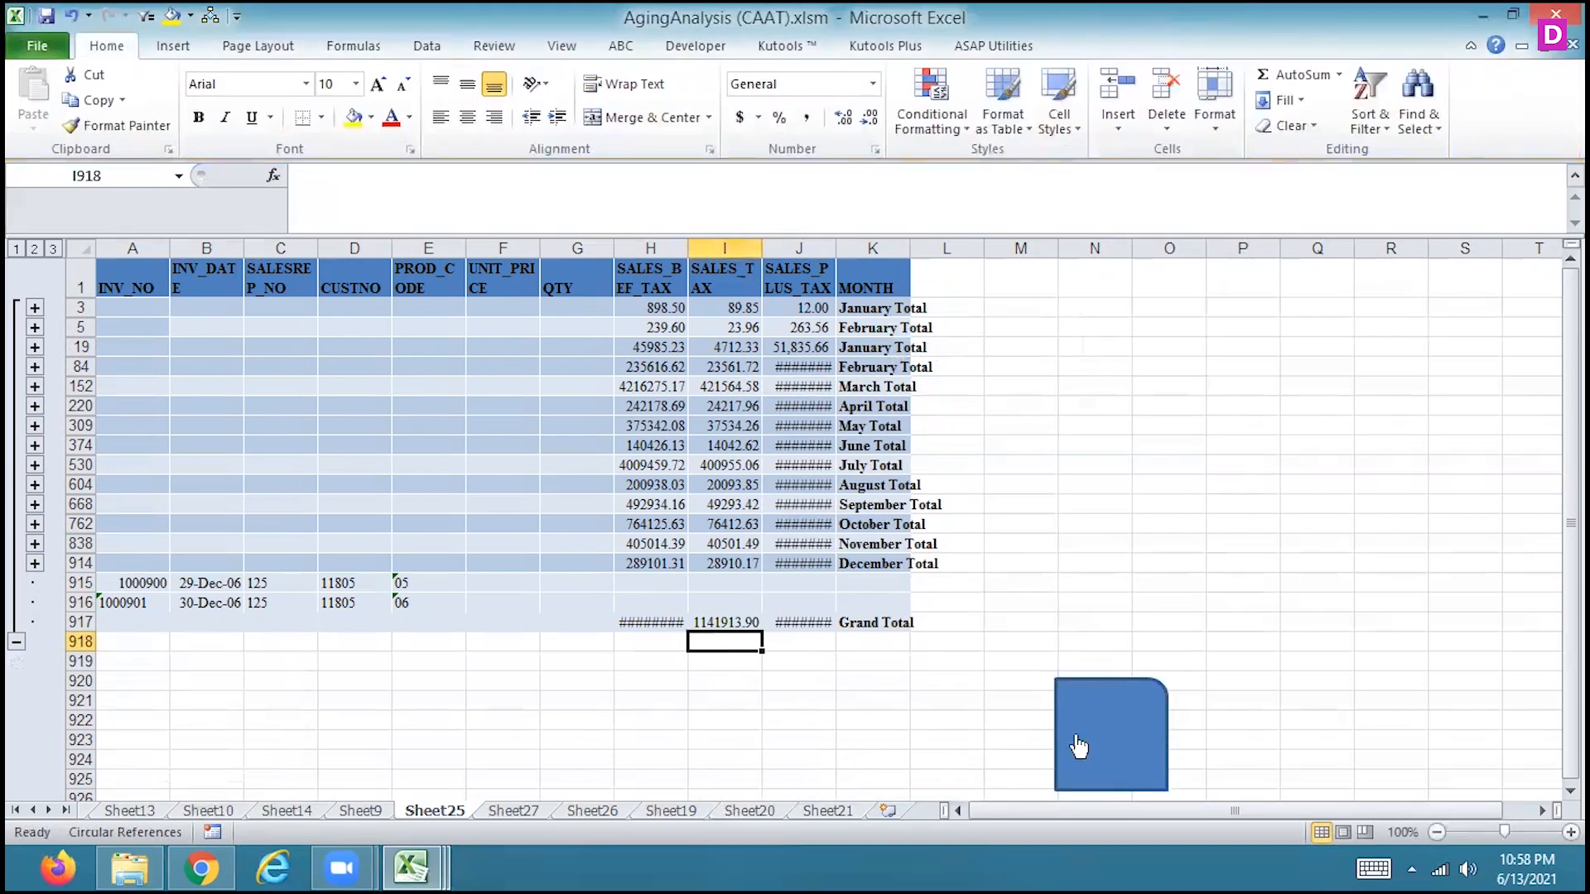
click(1105, 753)
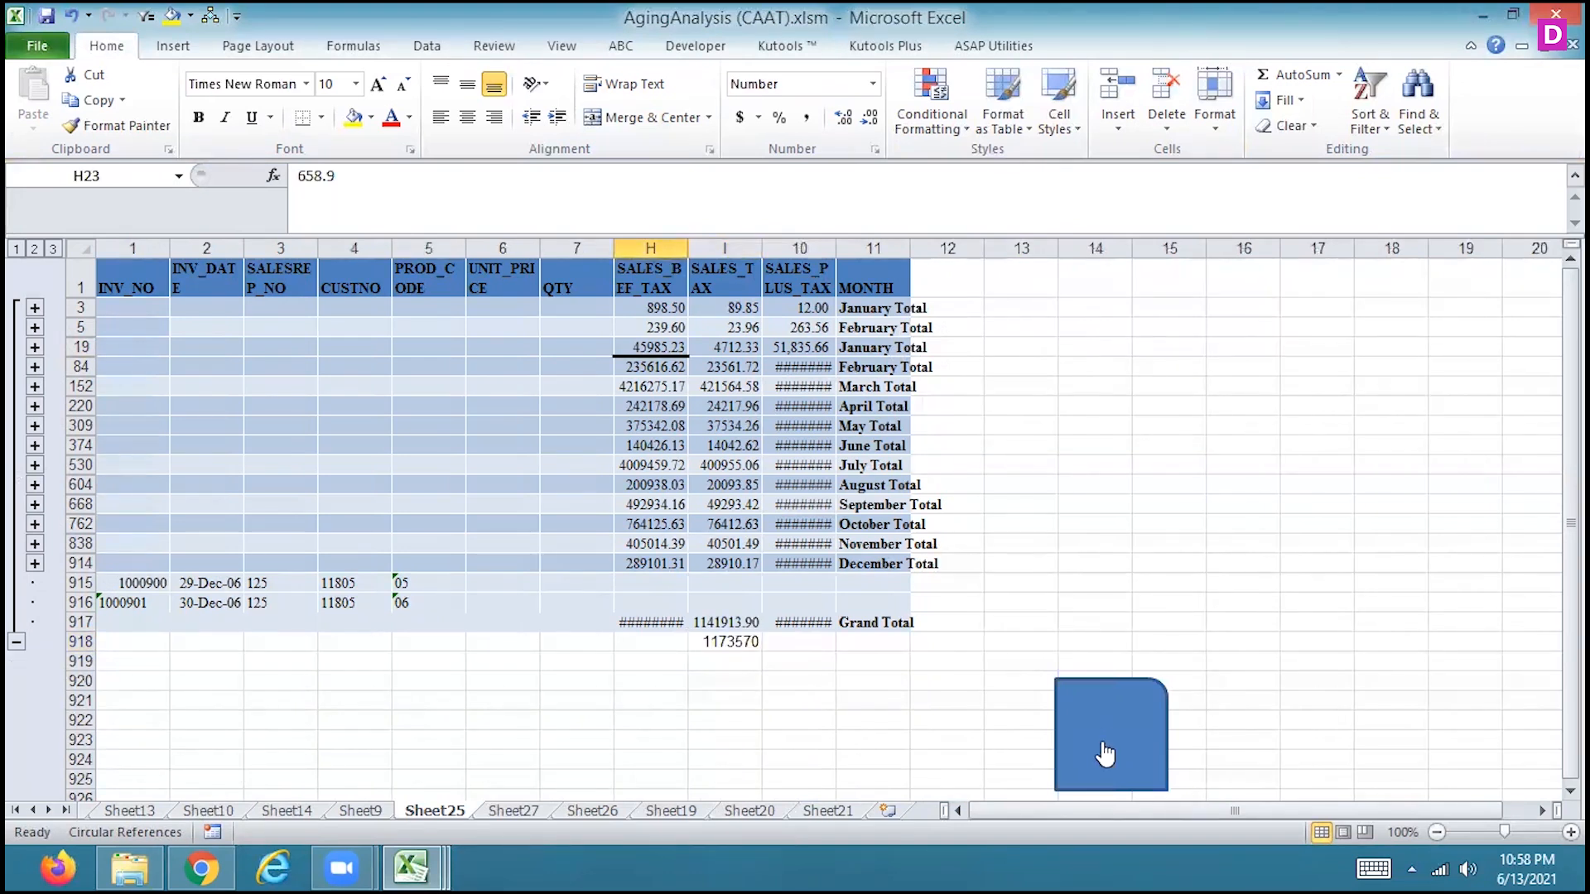
click(713, 642)
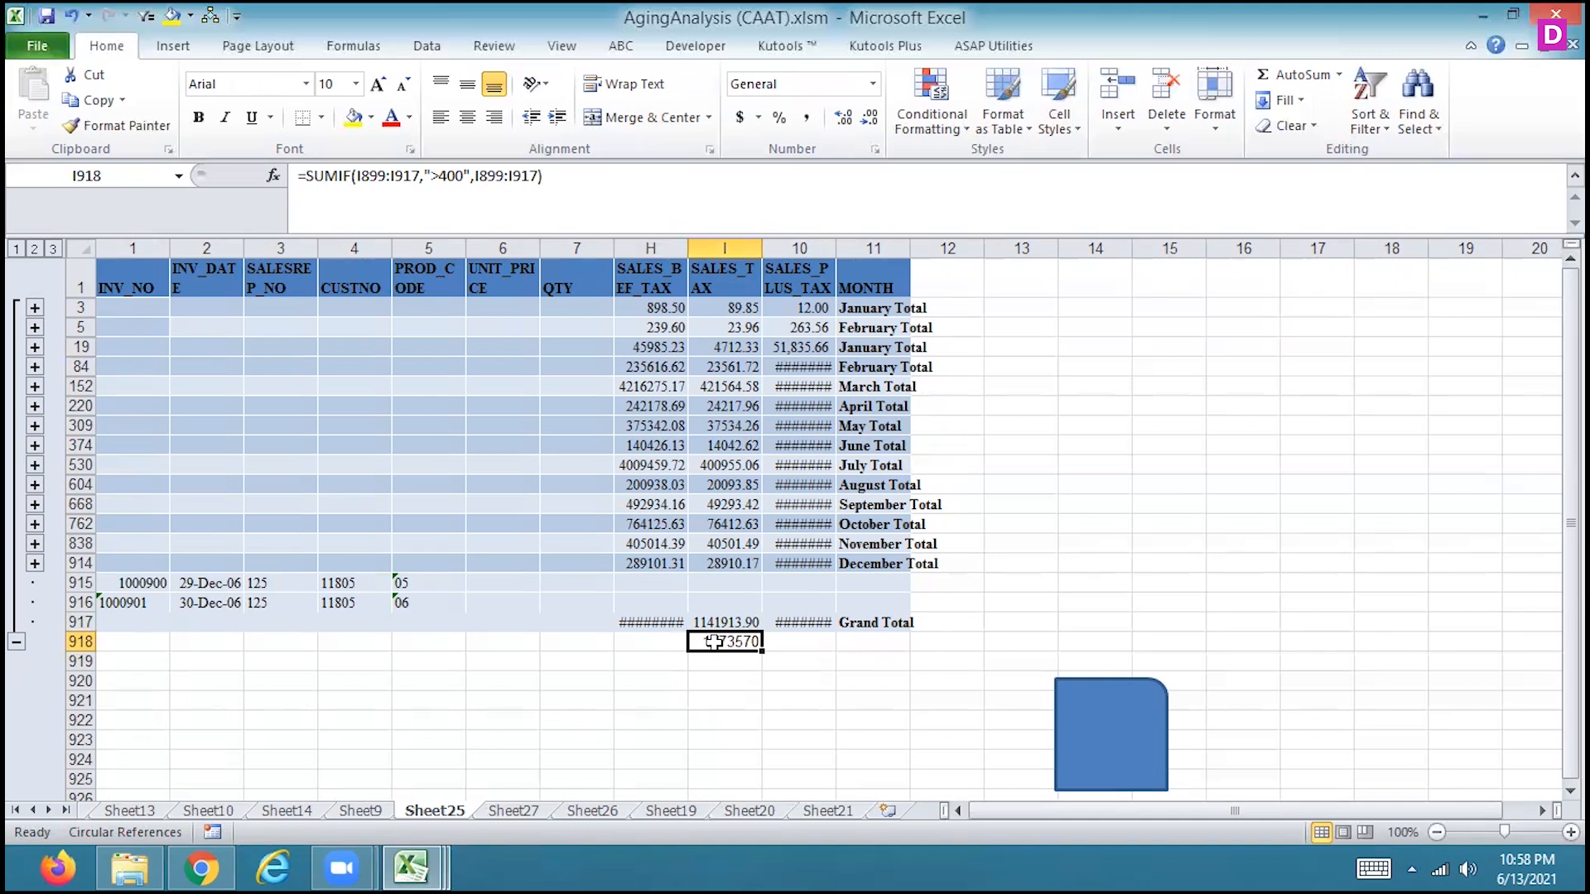
Run the same macro in H918 and J918 below the SALES_BEF_TAX and SALES_PLUS_TAX grand totals
click(655, 648)
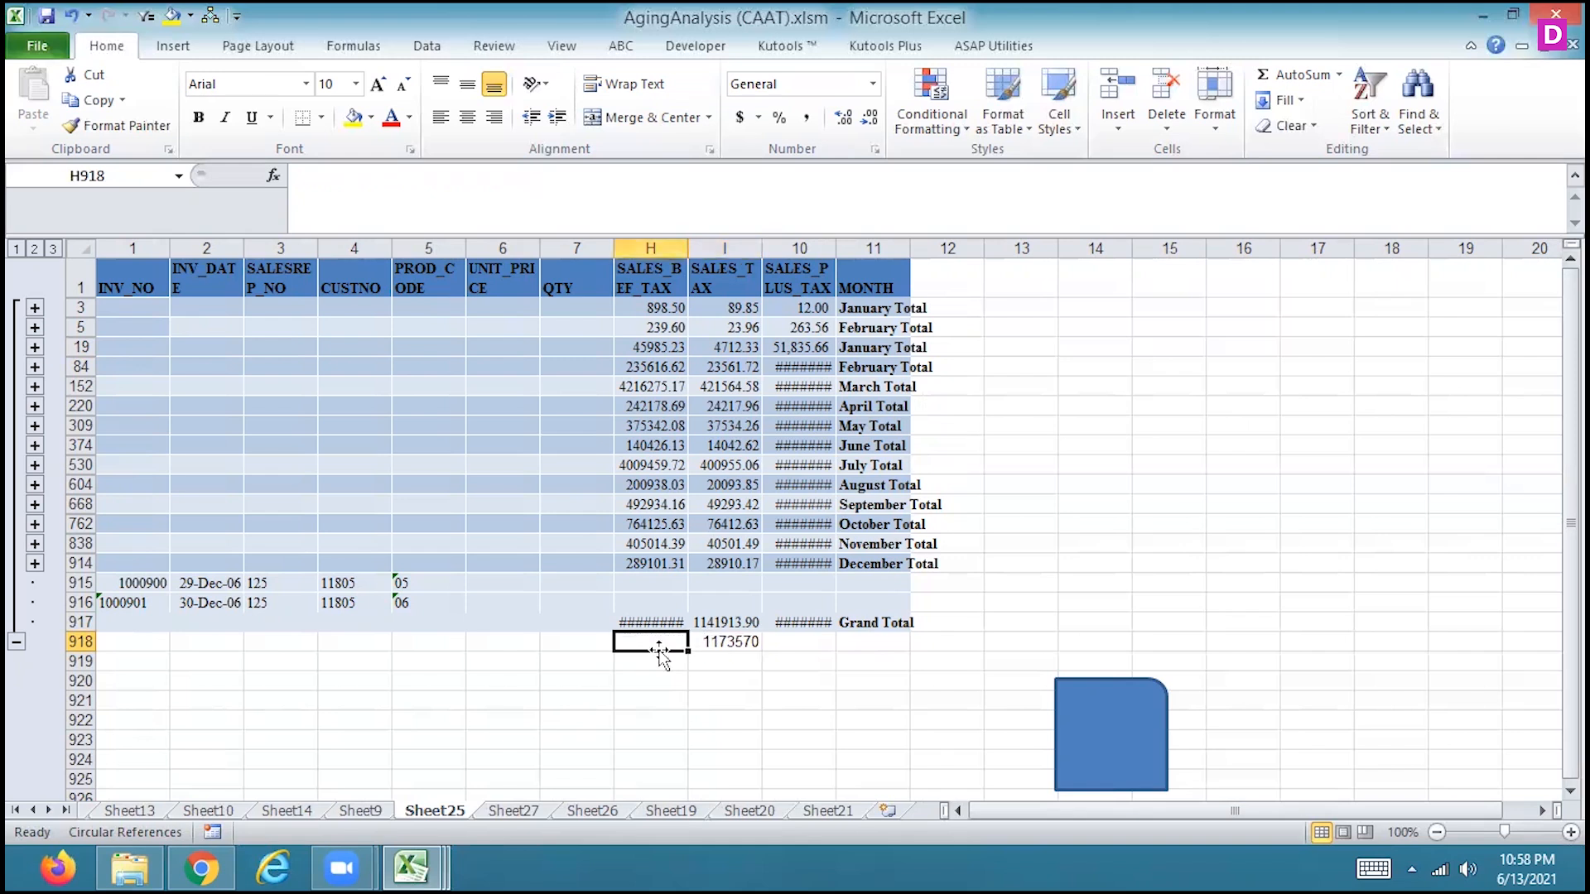
text(11749752)
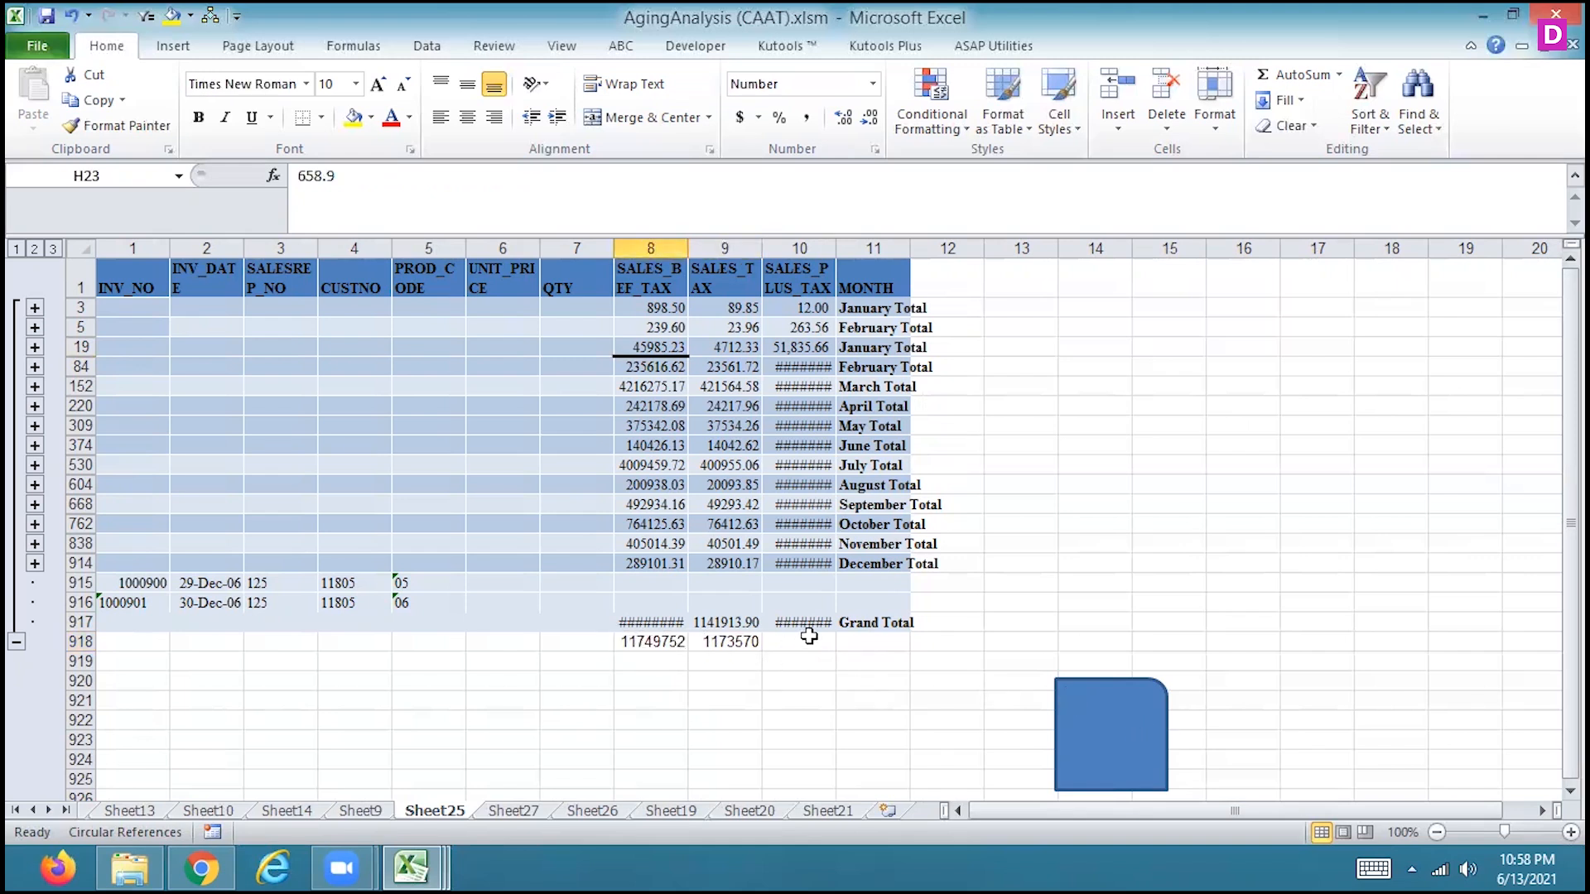
click(809, 638)
click(1082, 708)
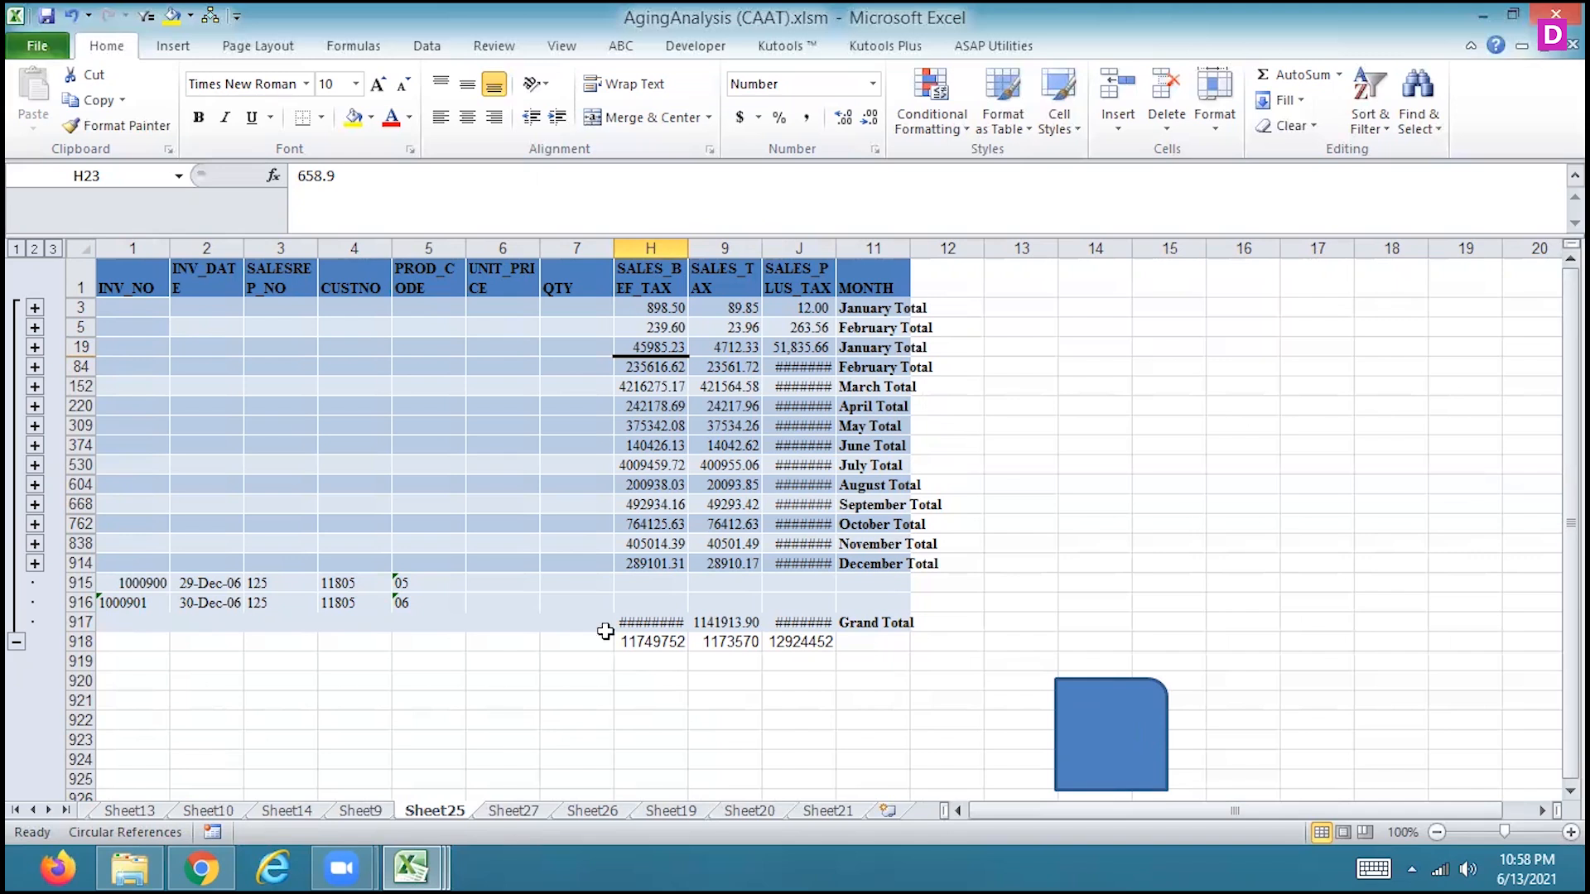
Examine the SUMIF formulas in row 22 of Sheet20, from the SALES_TAX column back to the QTY column
click(824, 811)
click(750, 813)
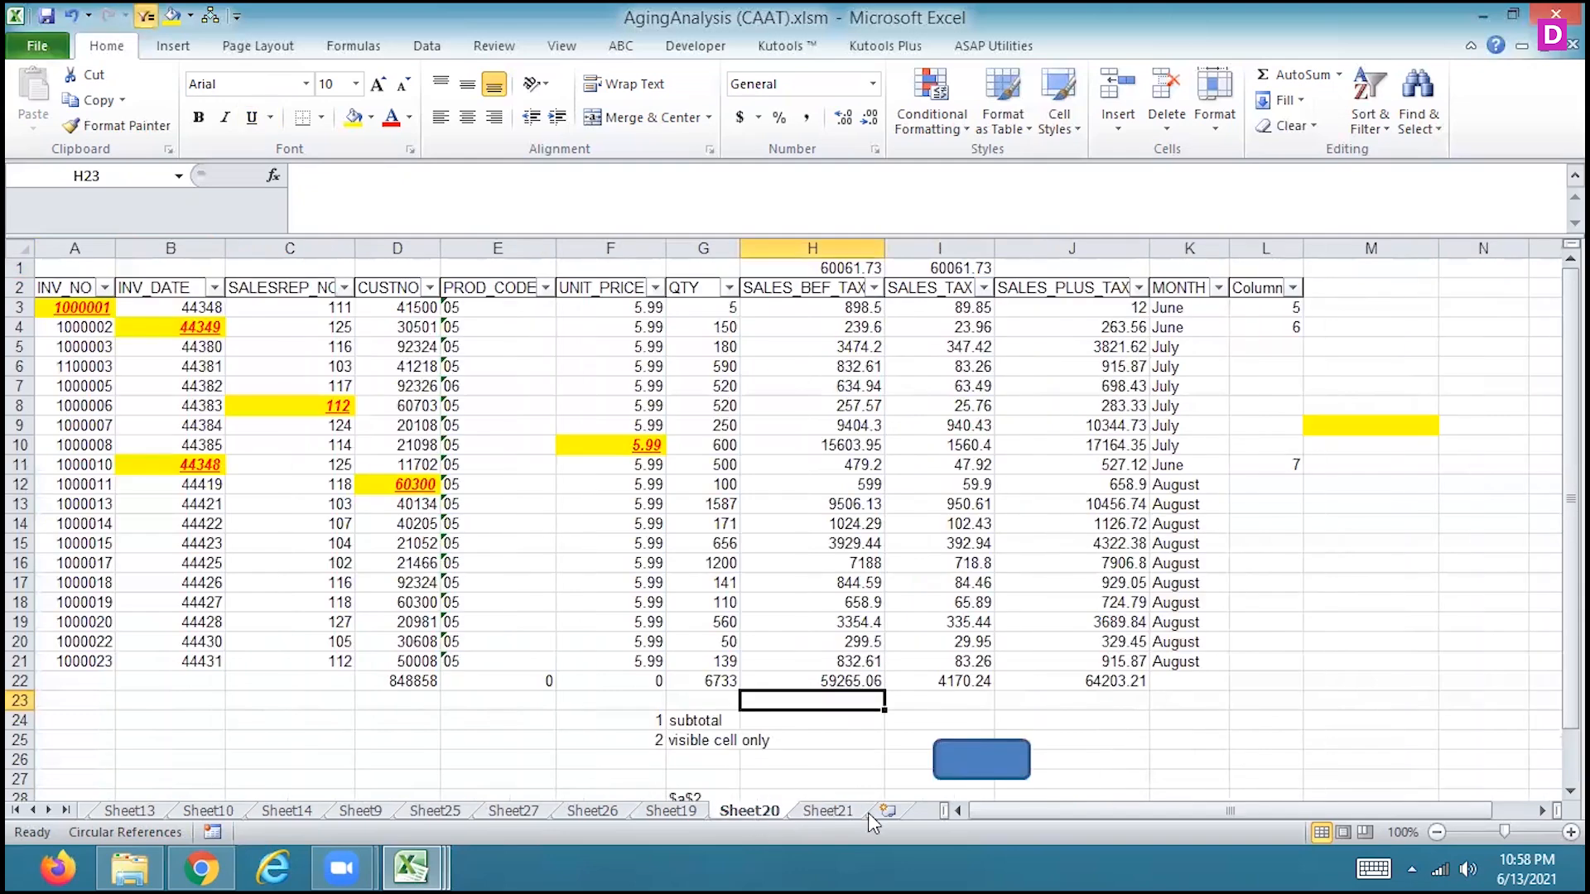
click(938, 684)
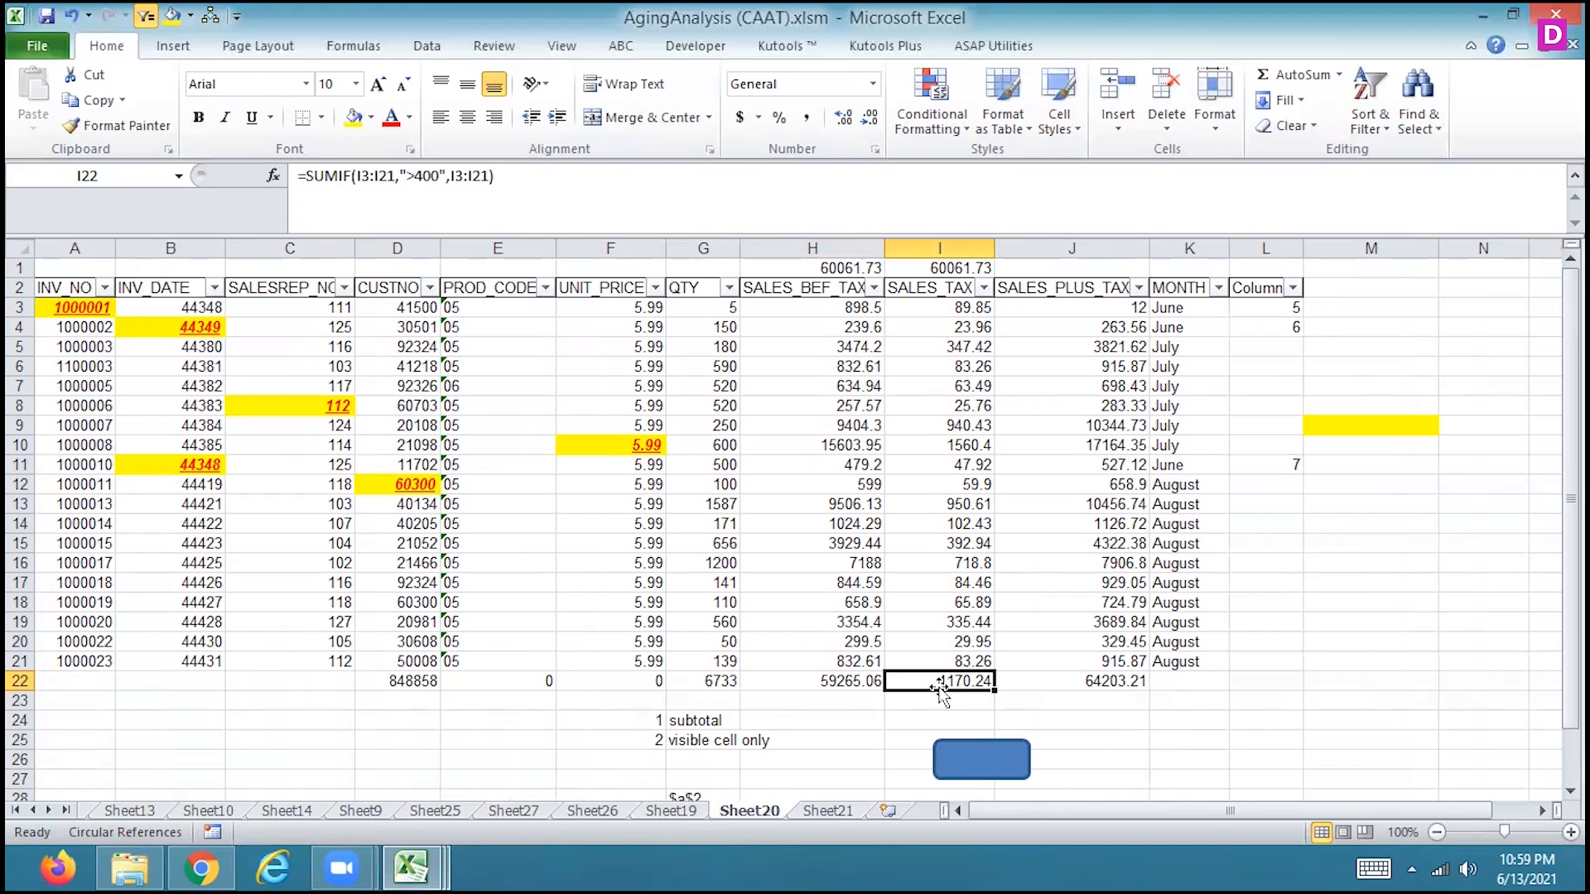
key(Left)
key(Left)
key(Left)
key(Left)
key(Left)
key(Left)
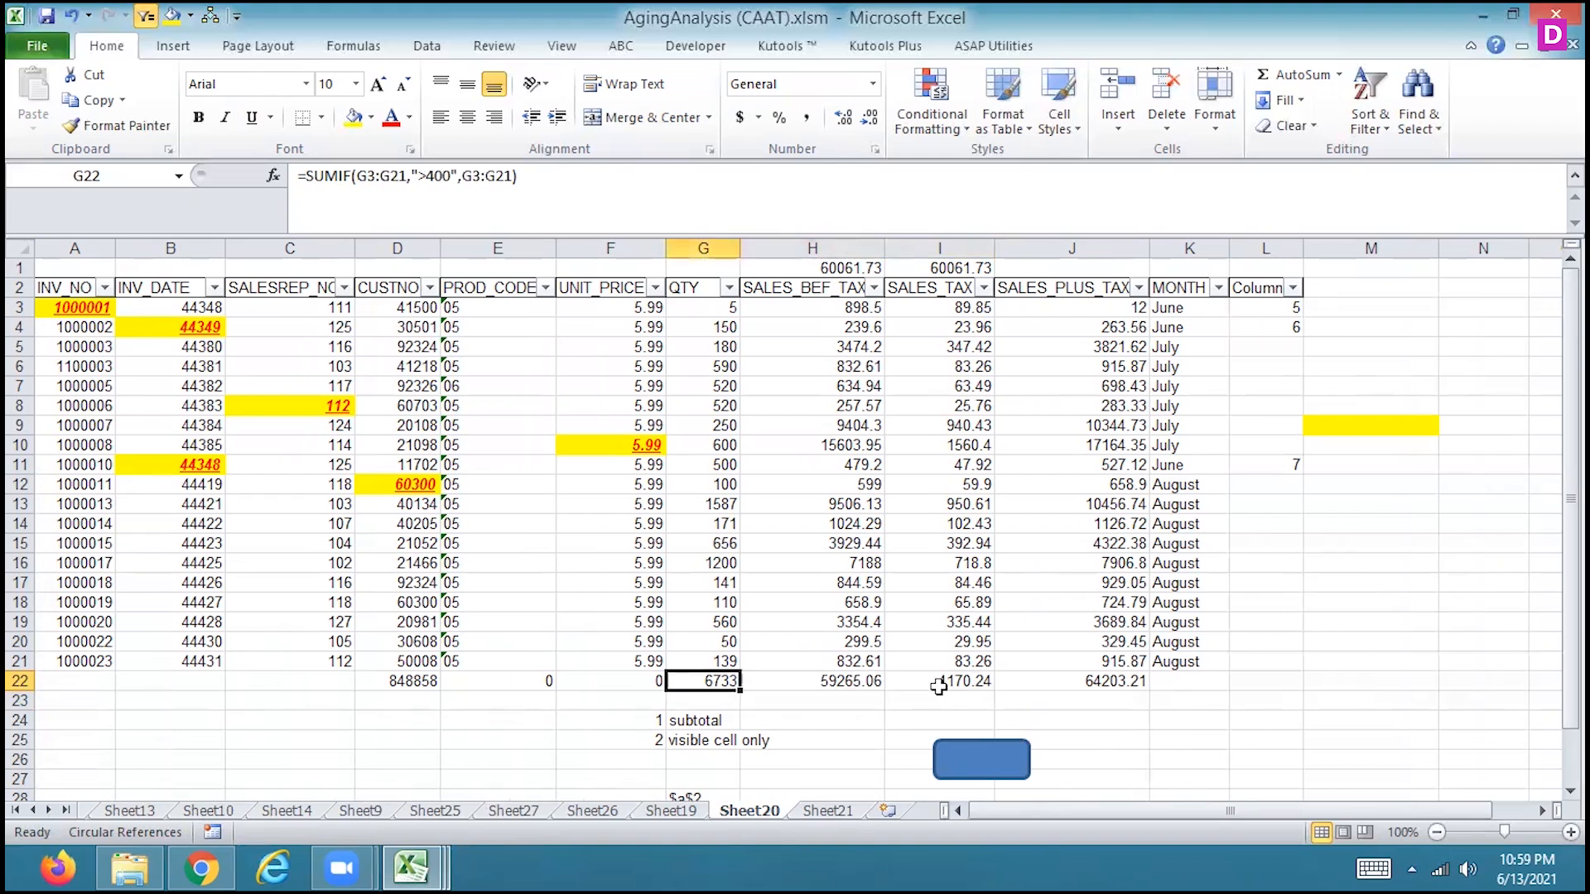
Enter 500 in M3 and 7 in M4, beside the invoice table on Sheet20
key(Right)
key(Right)
key(Right)
key(Right)
key(Right)
key(Right)
key(Right)
key(Right)
key(Right)
key(Right)
key(Up)
key(Up)
key(Up)
key(Up)
key(Up)
key(Up)
key(Up)
key(Up)
key(Up)
key(Up)
key(Up)
key(Up)
key(Up)
key(Up)
key(Up)
key(Up)
key(Up)
key(Up)
key(Up)
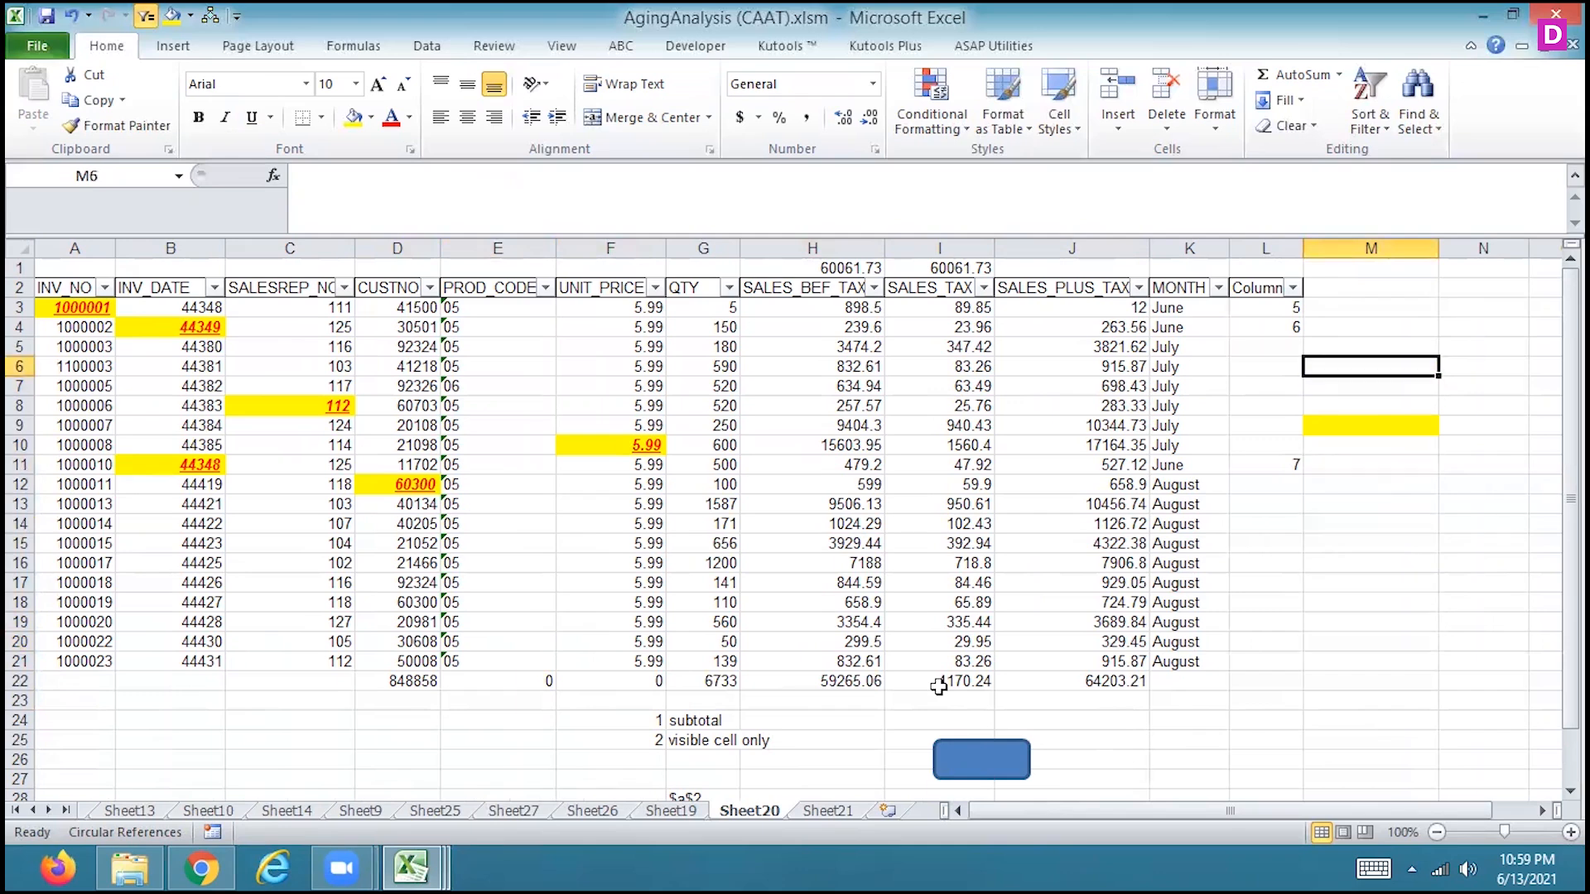
text(500)
key(Return)
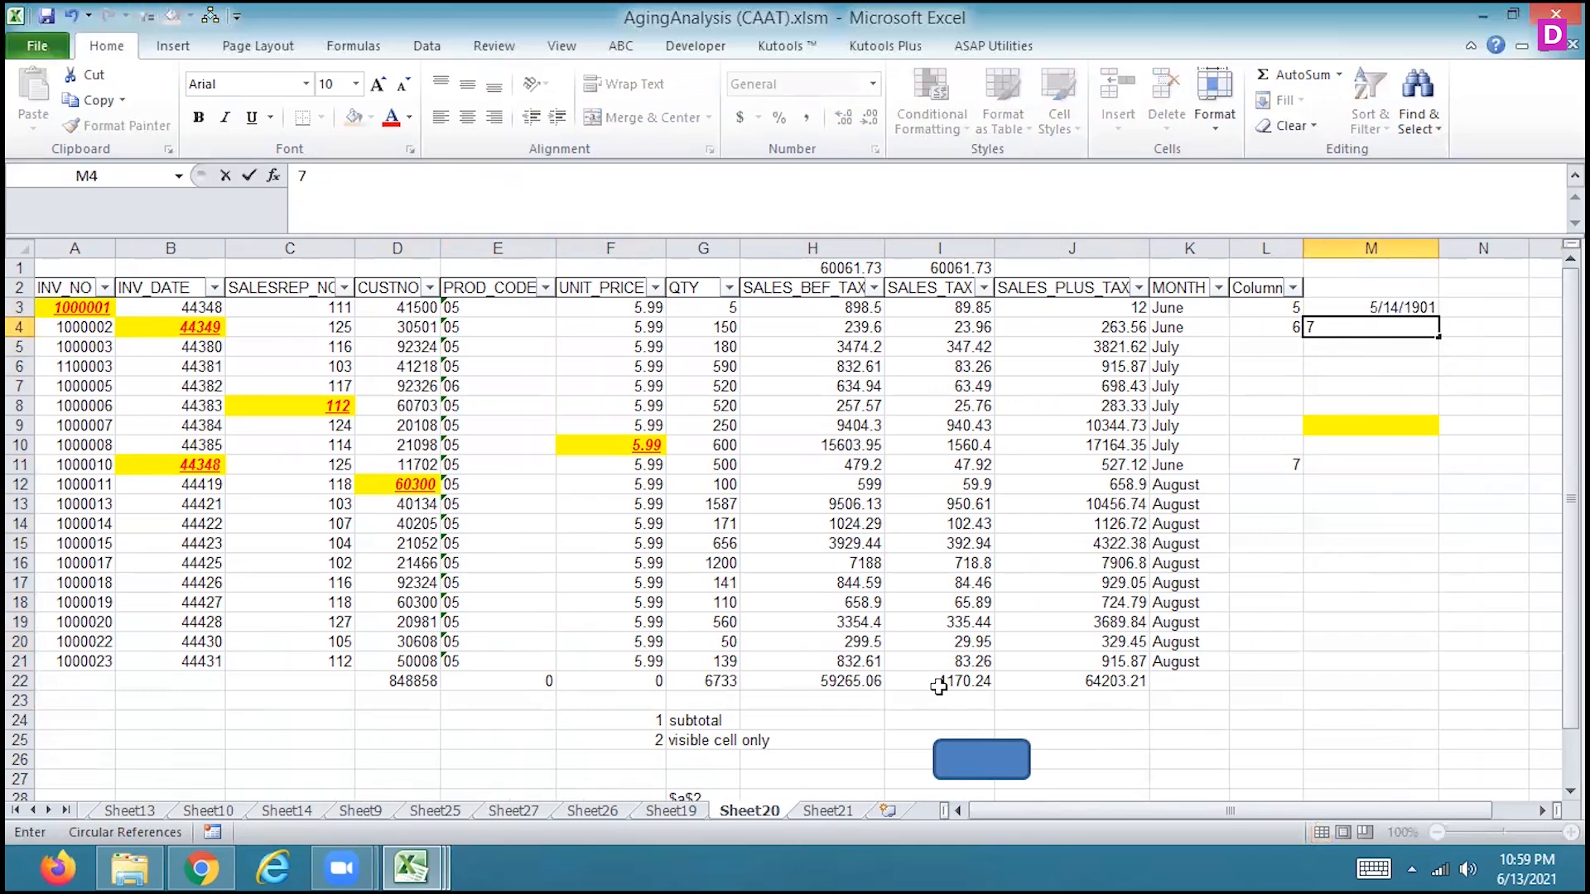
key(Tab)
Enter 7000 in N3 and 5000 in N4 as further test values
key(Up)
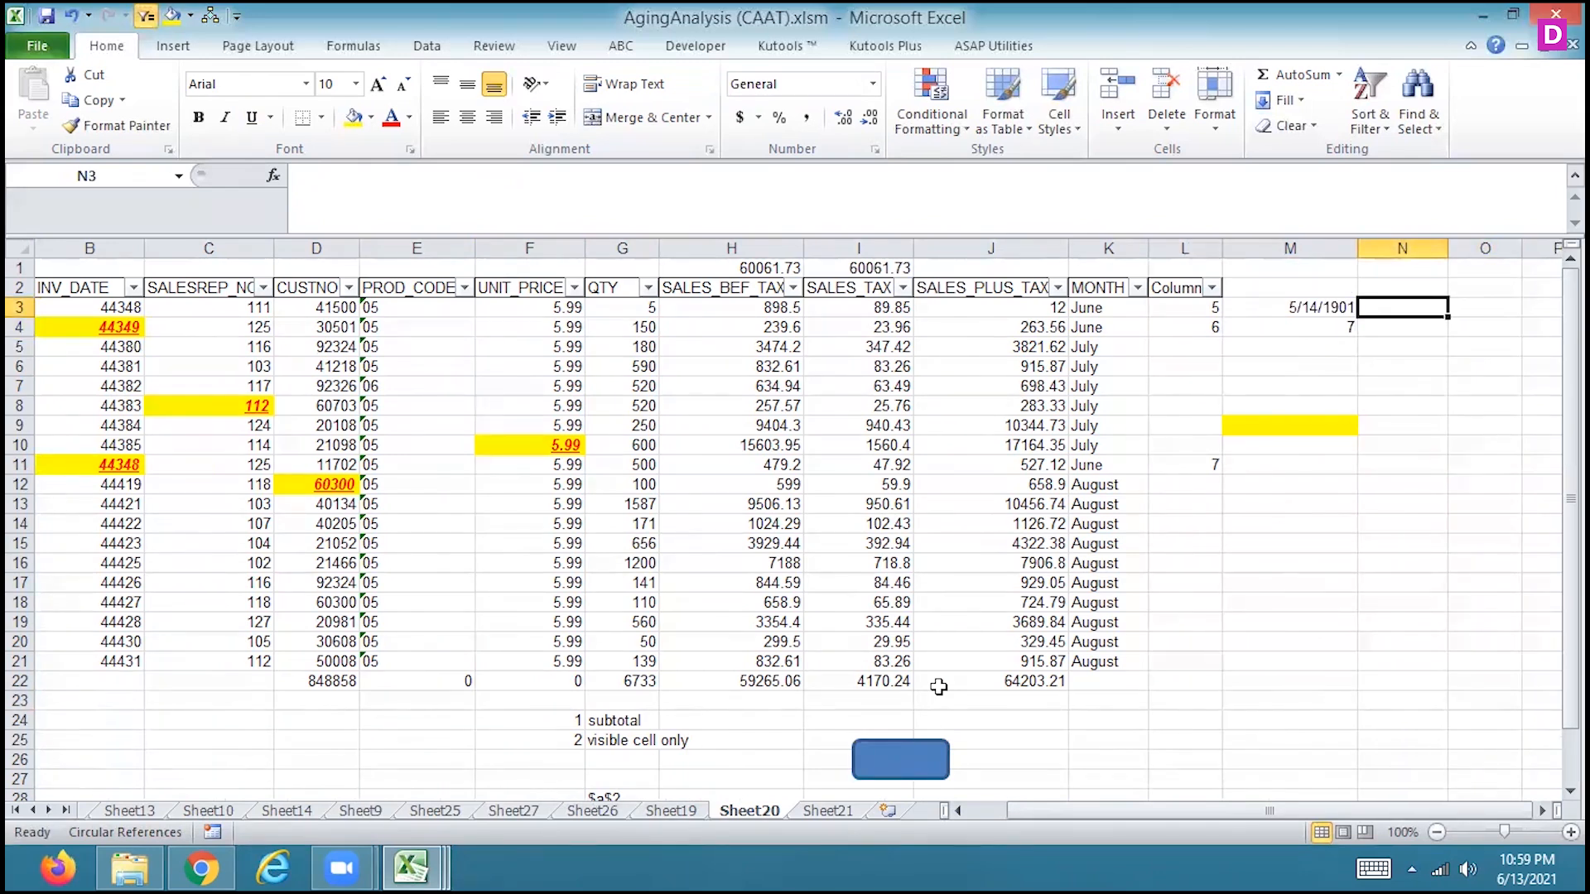
text(7000)
key(Return)
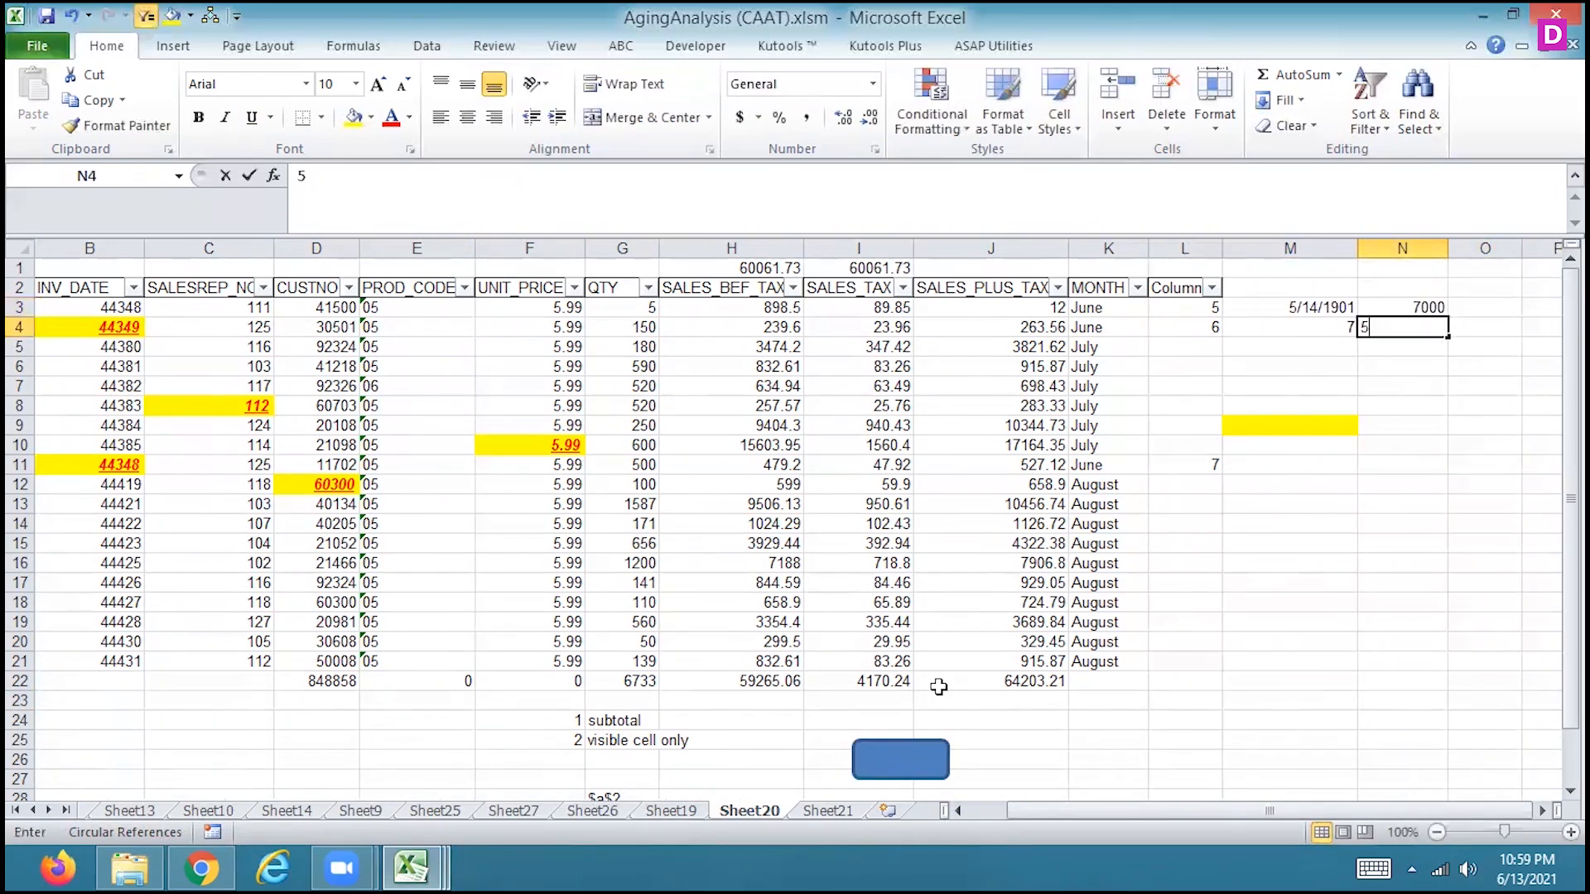
text(5000)
key(Return)
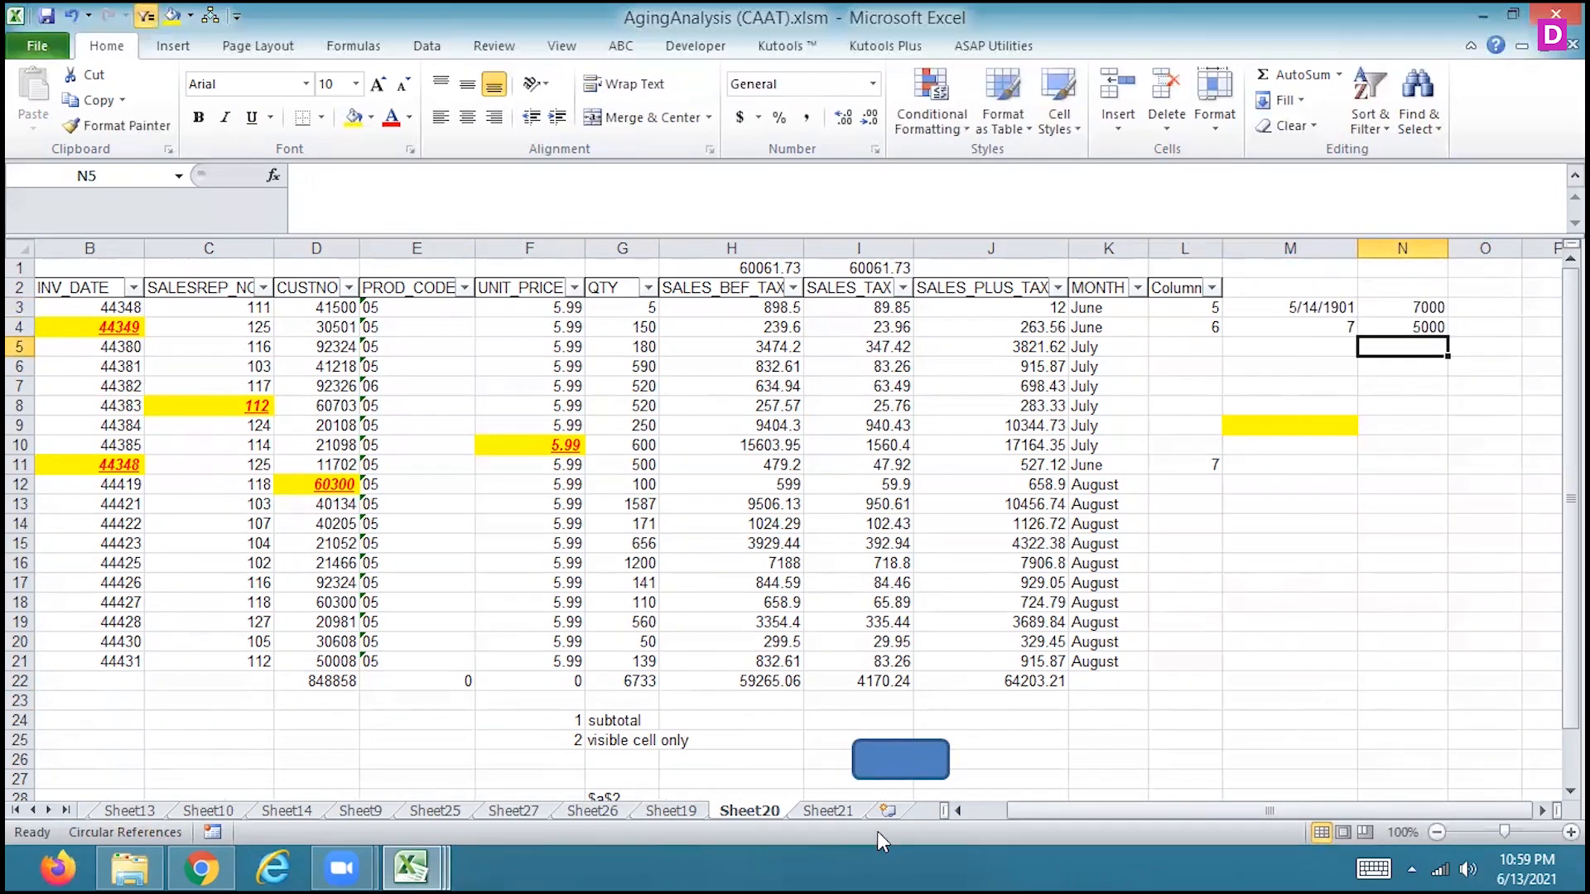
Run the blue rectangle's macro in N5 below the test values, then check Sheet19 and return to Sheet20
click(890, 776)
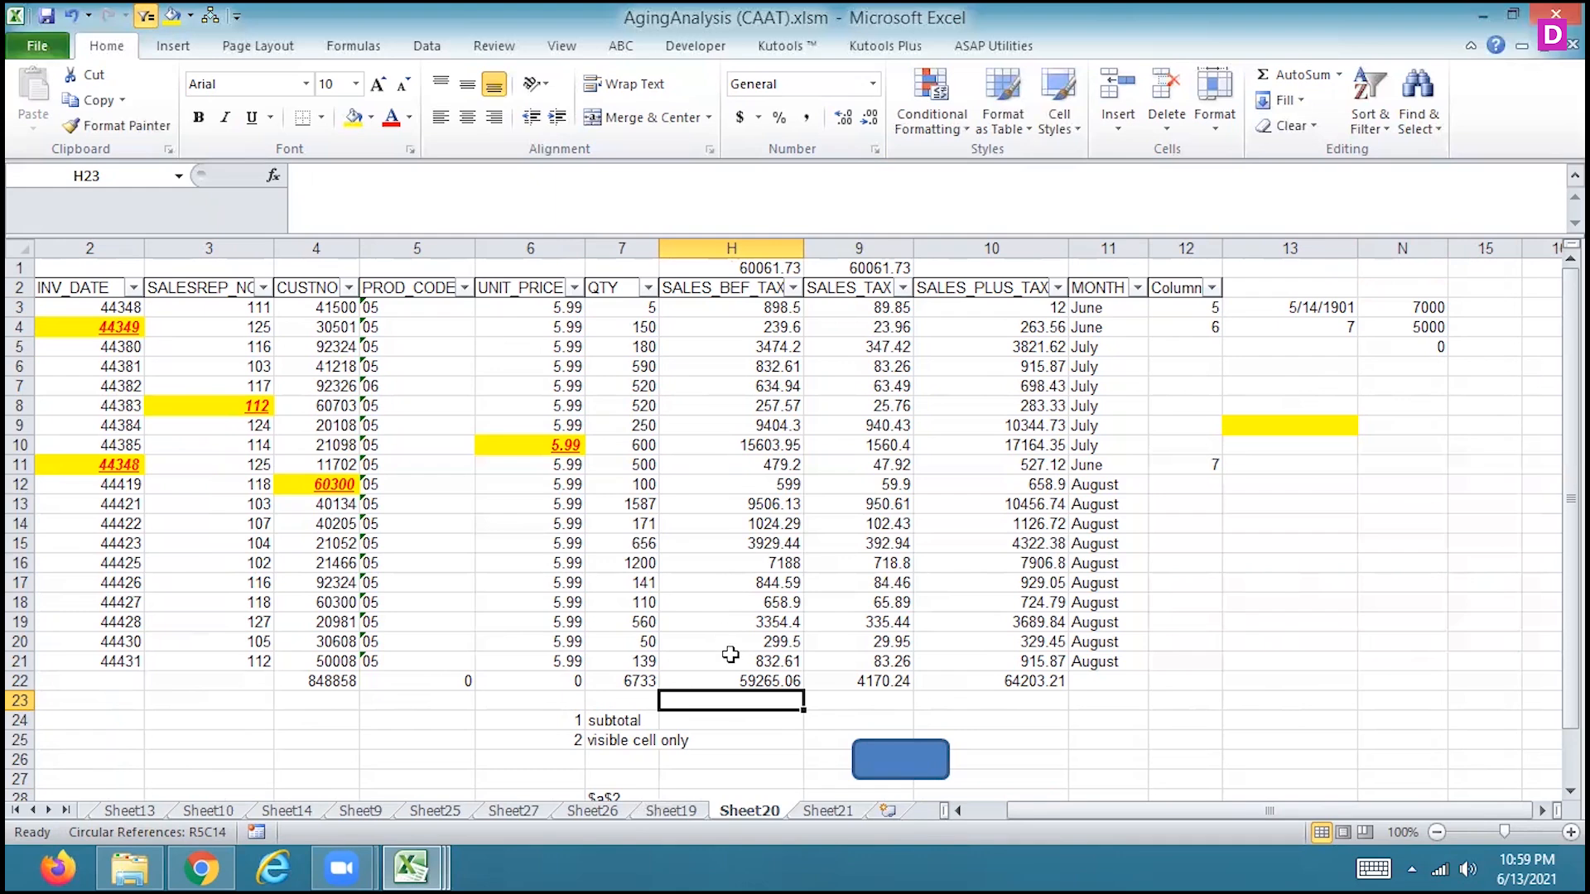
click(695, 812)
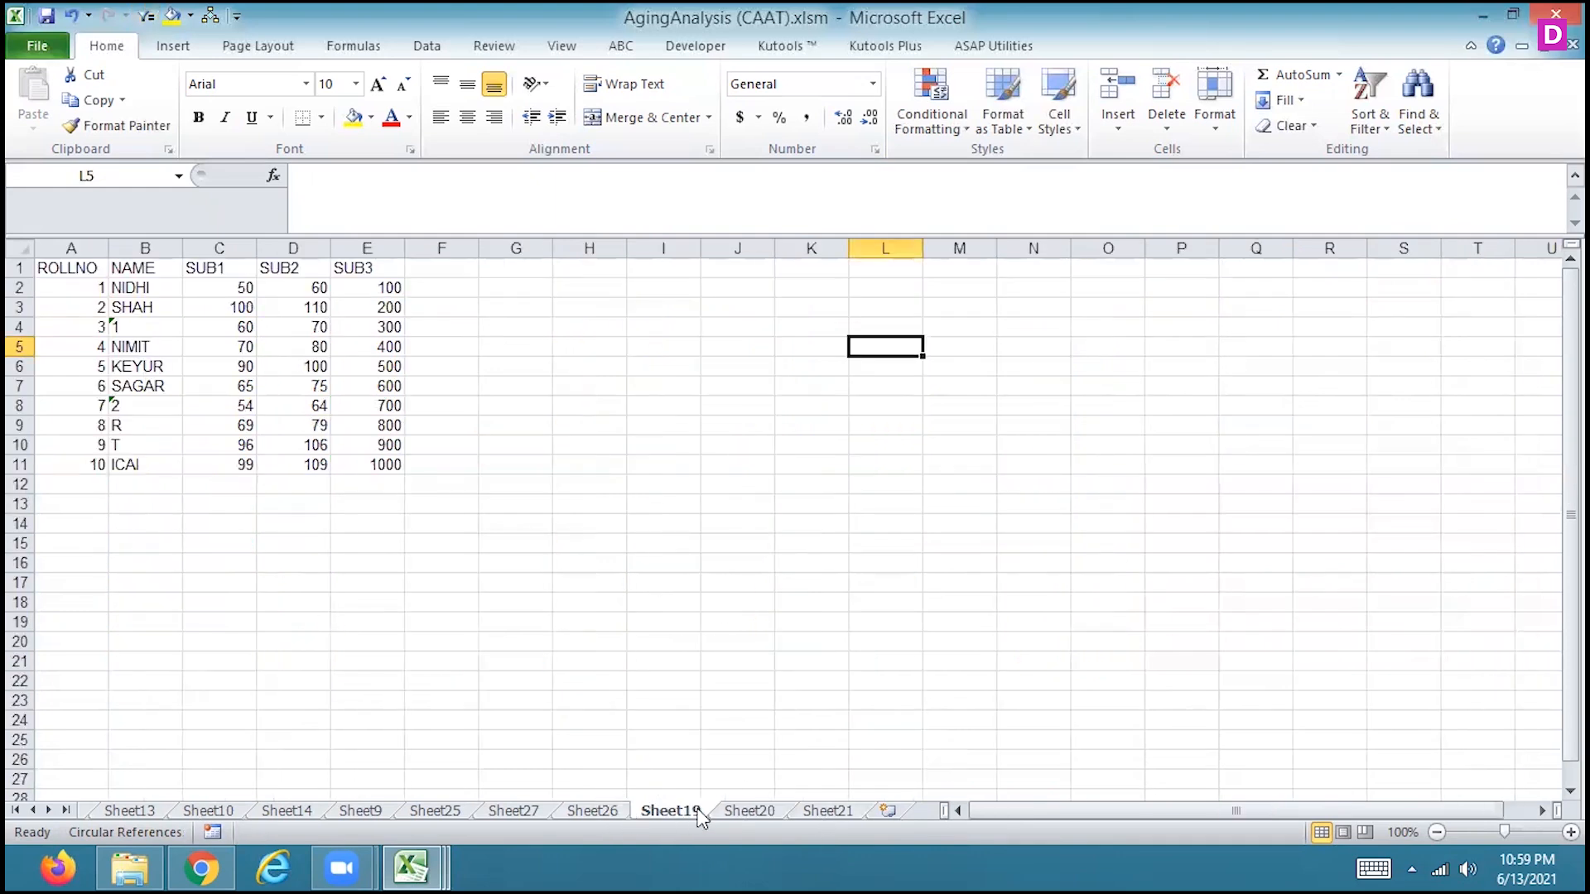
click(769, 811)
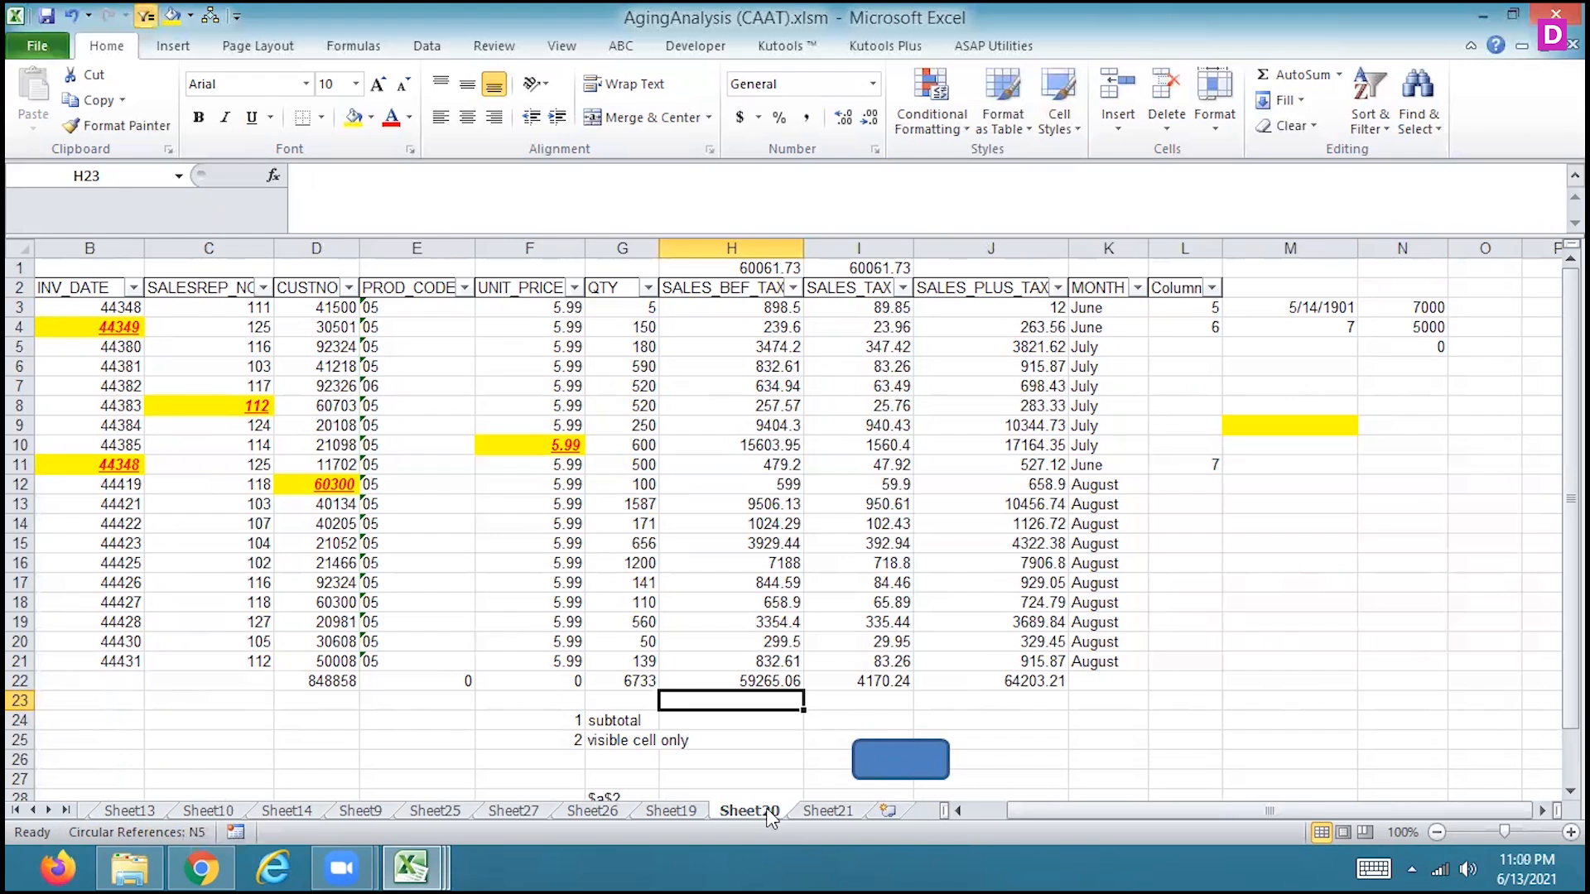